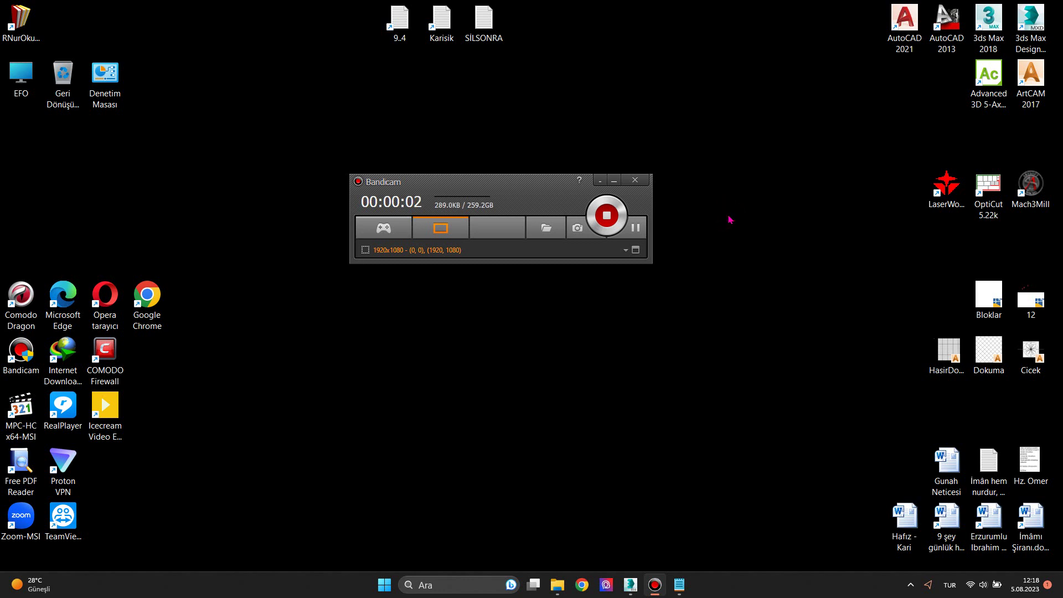
Hide the recorder, read the Sablon lesson notes in Notepad, then bring the villa scene forward
left_click(601, 180)
left_click(677, 585)
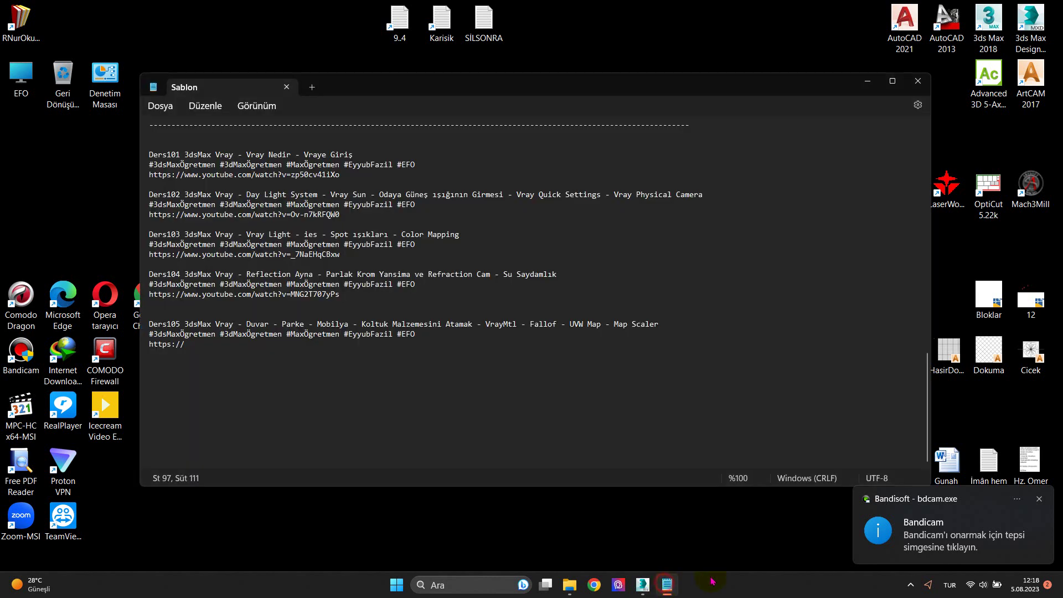
left_click(1048, 587)
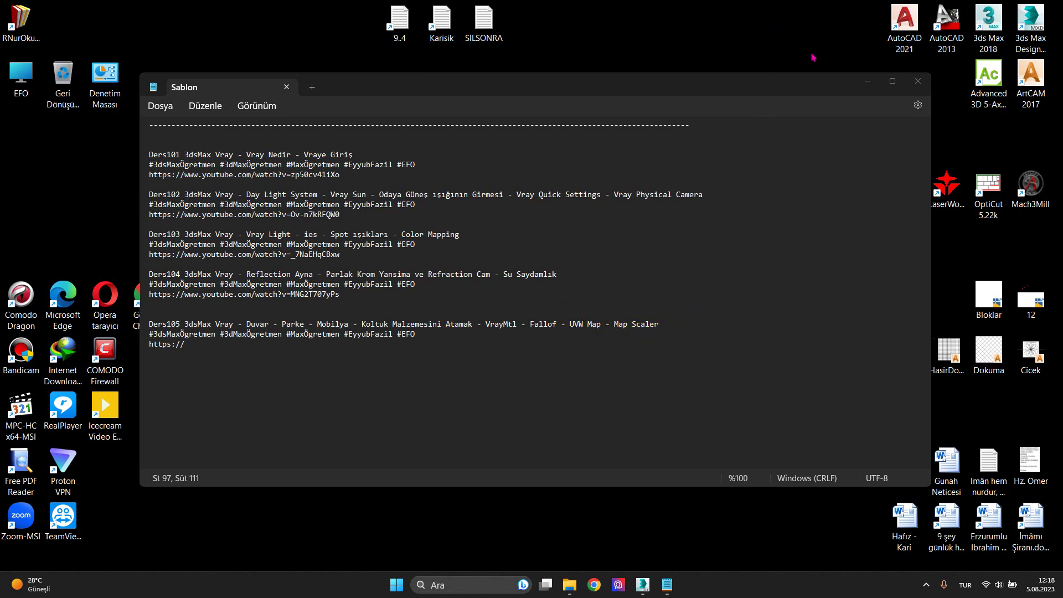
left_click(859, 83)
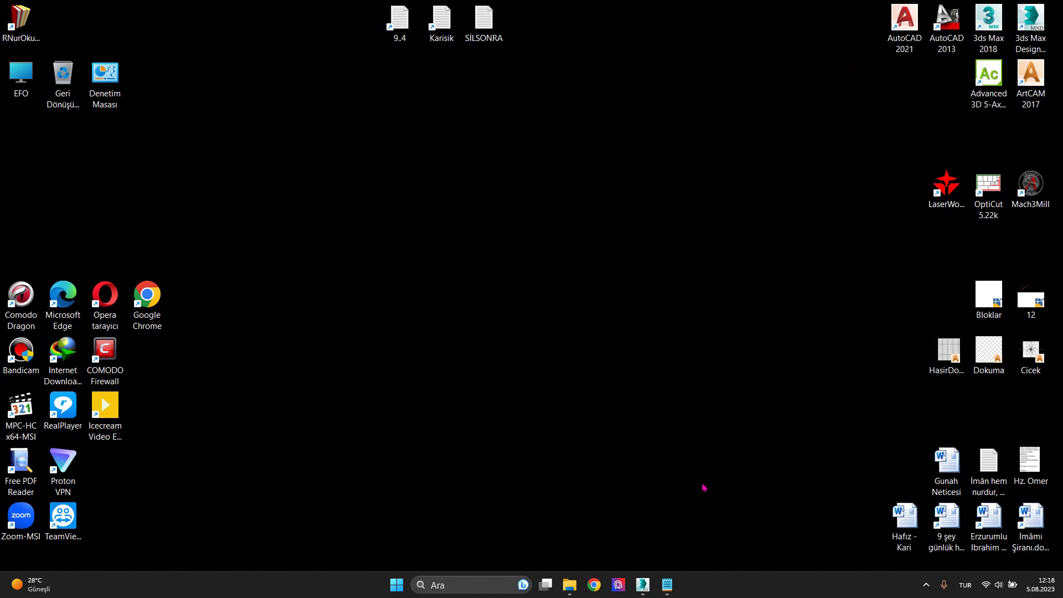
left_click(642, 585)
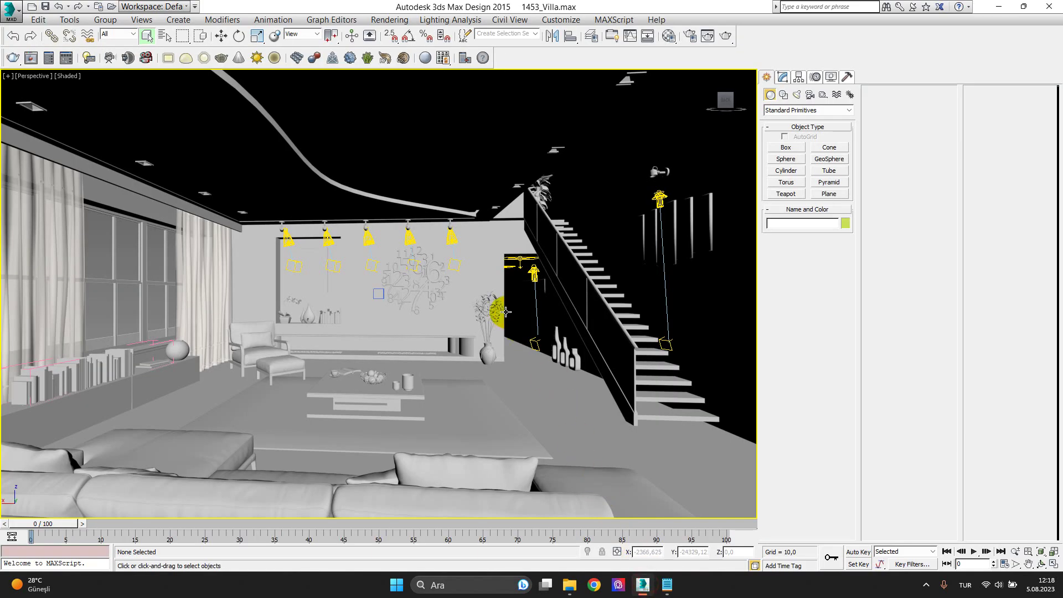
Load the stored villa renders from Render History into the V-Ray frame buffer
left_click(30, 57)
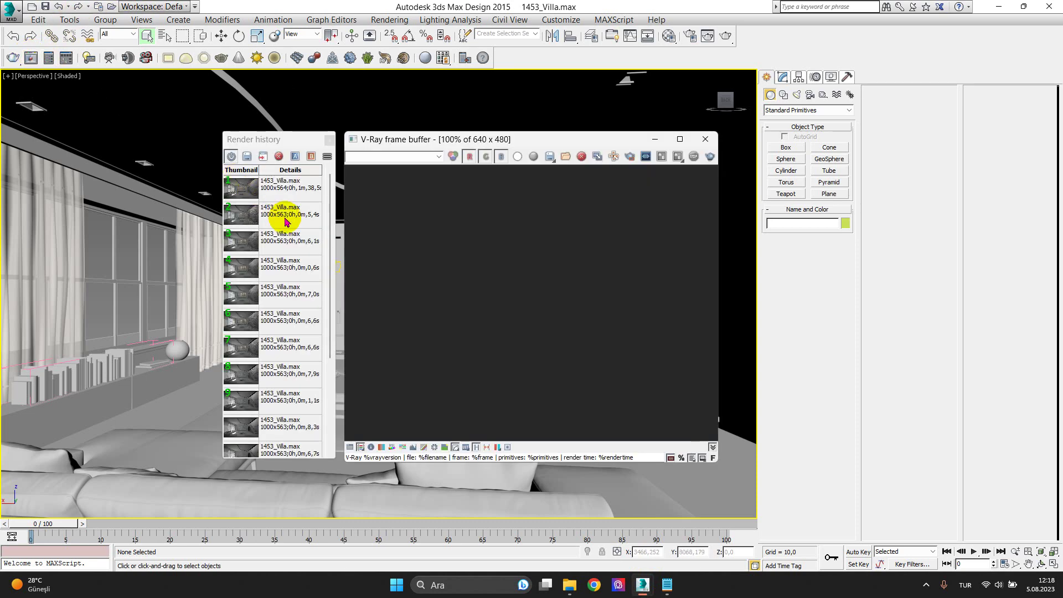
double_click(248, 217)
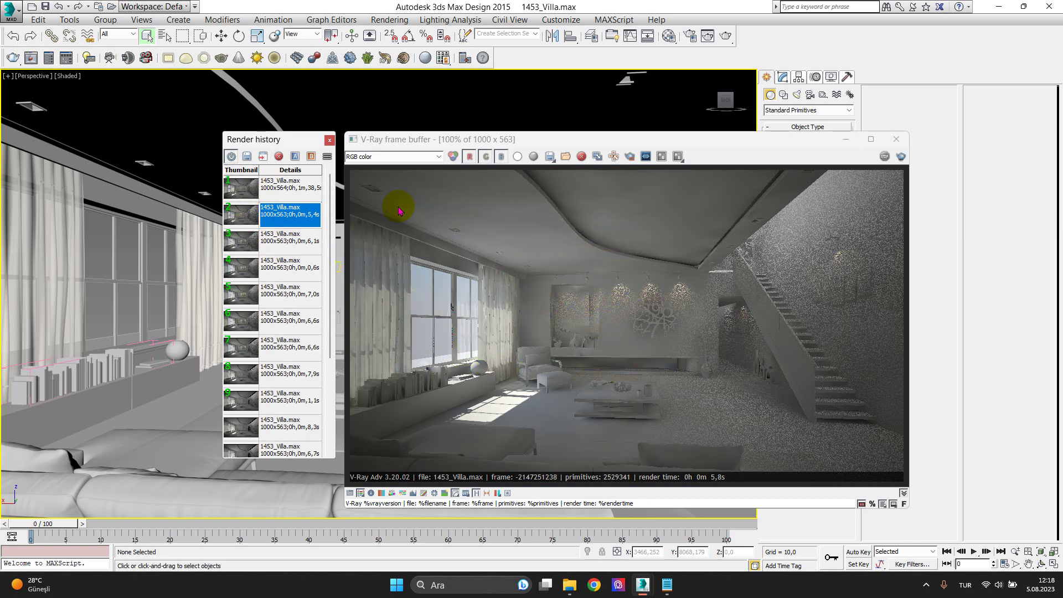
double_click(276, 241)
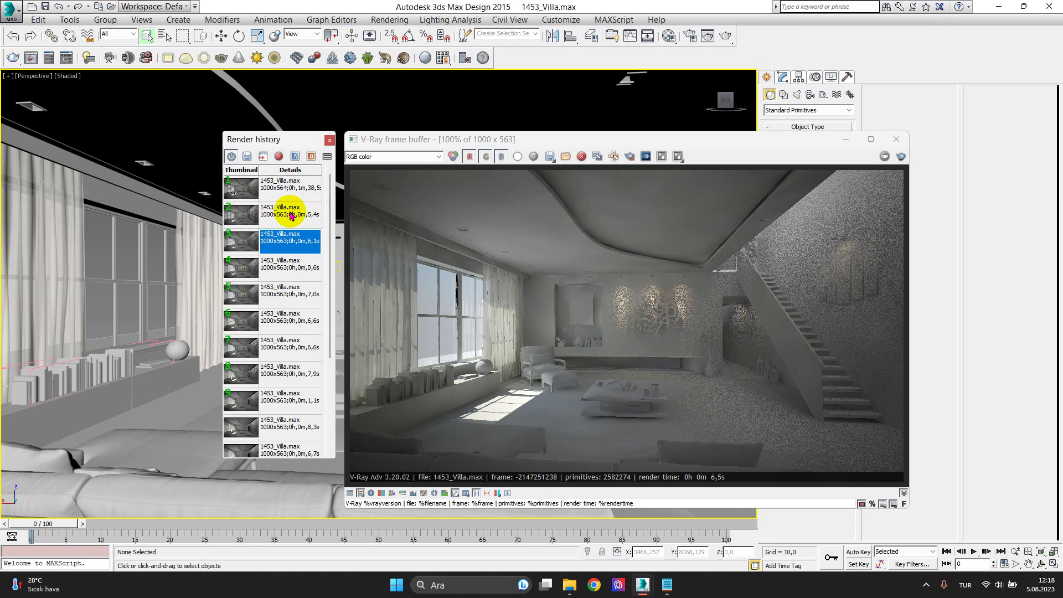
left_click(291, 215)
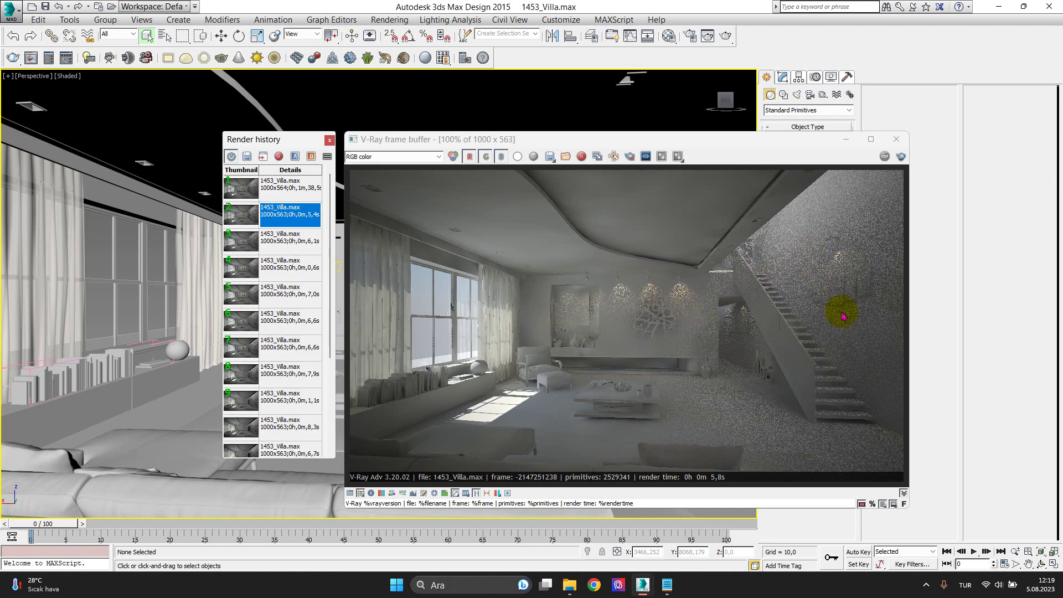
Zoom into the staircase to inspect grain in the 5.8-second render
scroll(836, 315, "up", 2)
scroll(727, 271, "up", 1)
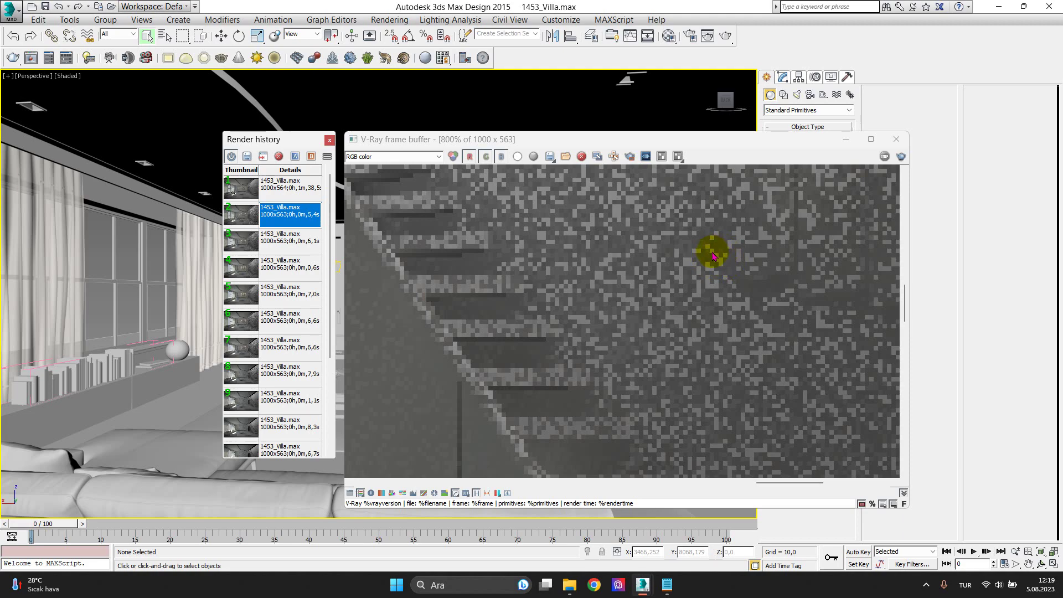
scroll(747, 255, "down", 2)
scroll(754, 256, "down", 1)
scroll(756, 260, "down", 1)
scroll(757, 260, "up", 1)
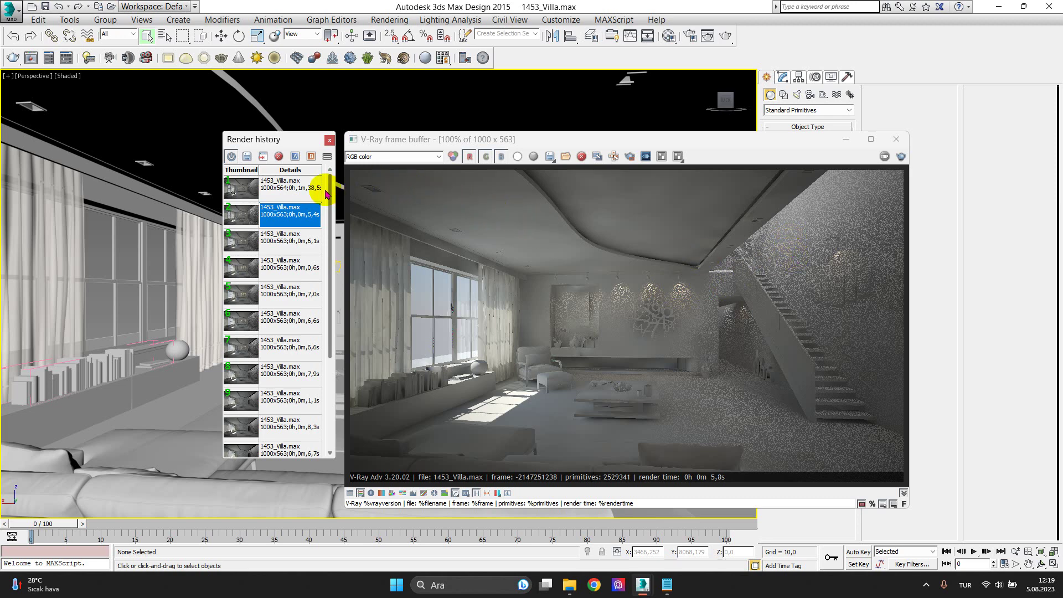
Alternate between the clean 1m 38.6s render and the noisy 5.8s render, zooming in
left_click(286, 191)
double_click(282, 191)
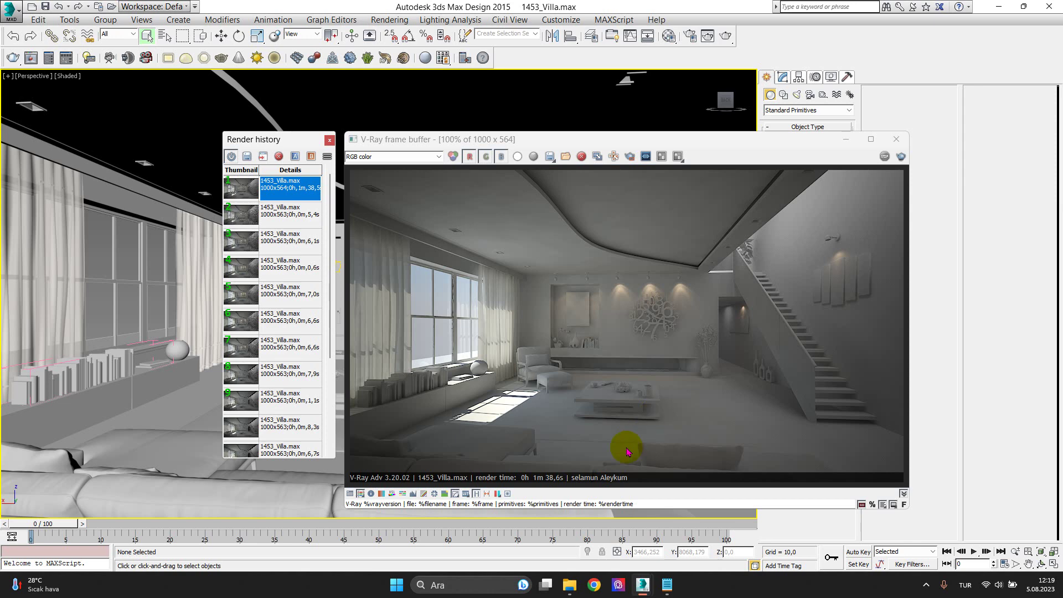
double_click(280, 215)
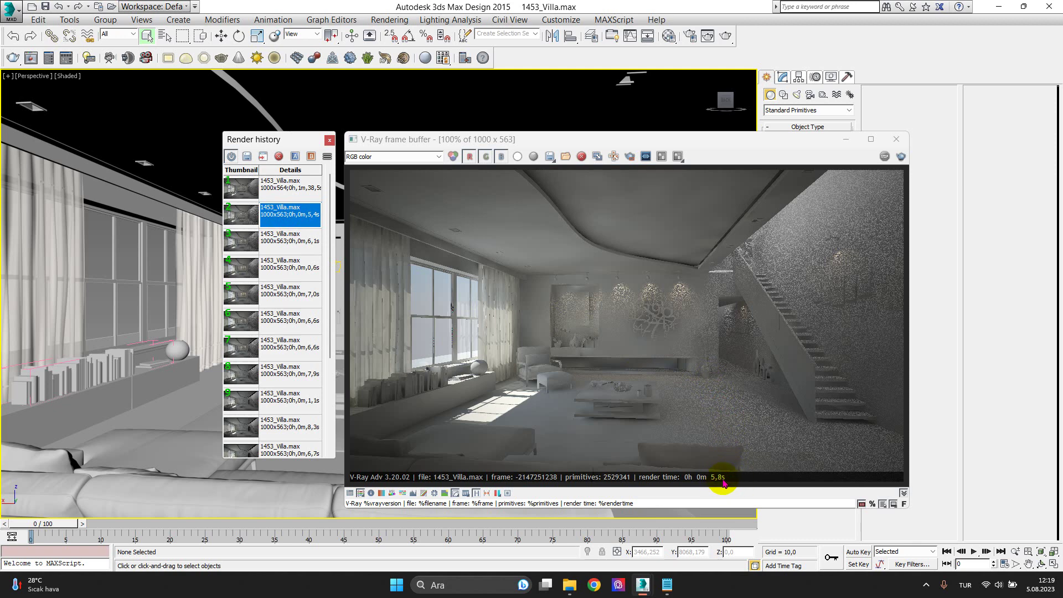
double_click(293, 194)
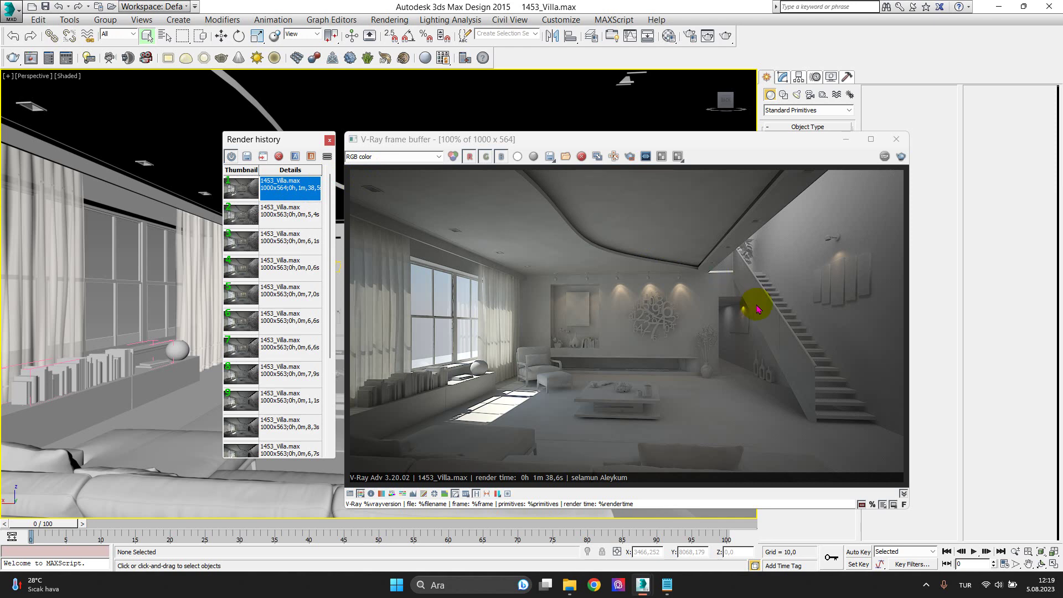
scroll(753, 303, "up", 2)
scroll(746, 287, "down", 1)
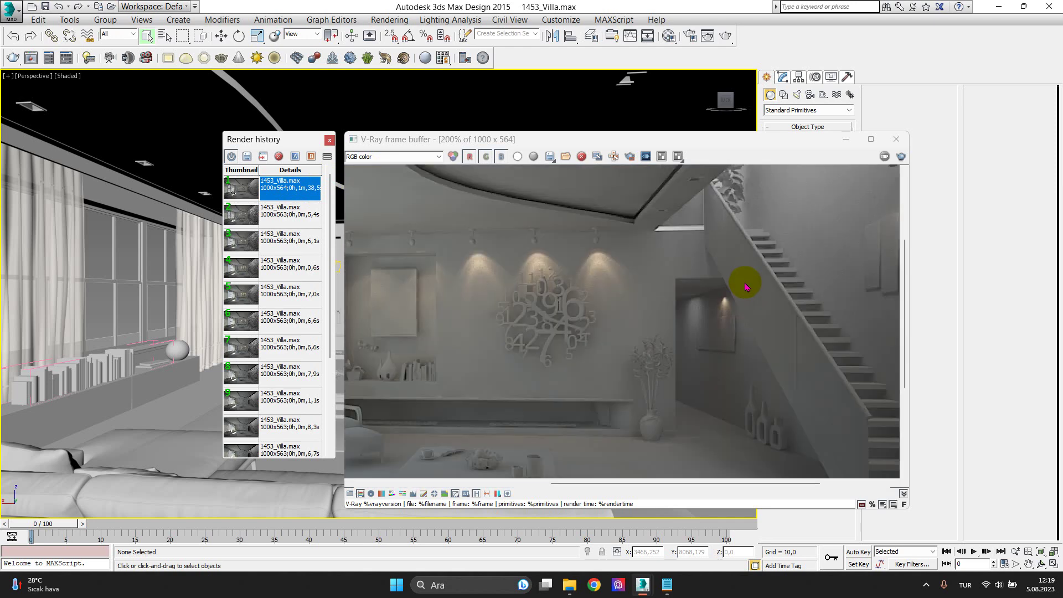
scroll(744, 284, "down", 1)
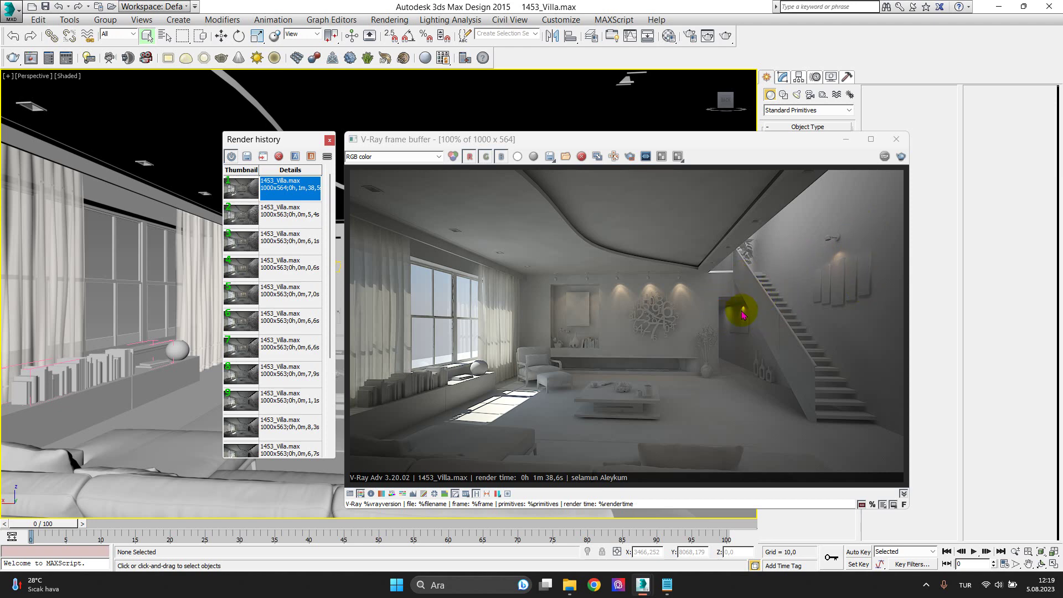
Compare the 5.8s and 1m 38.6s renders once more, then close the render windows
double_click(269, 215)
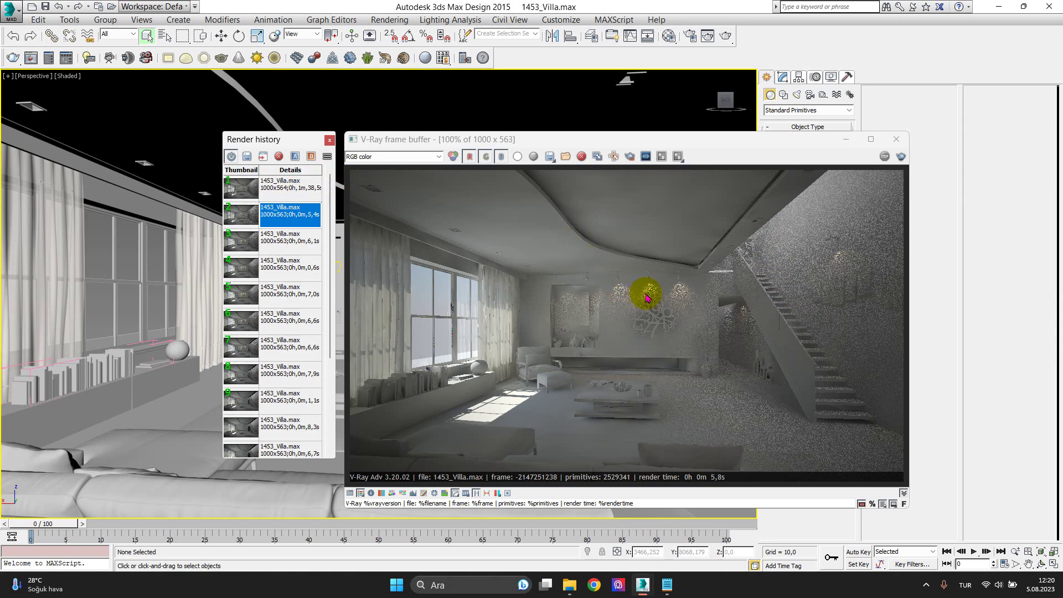
double_click(286, 194)
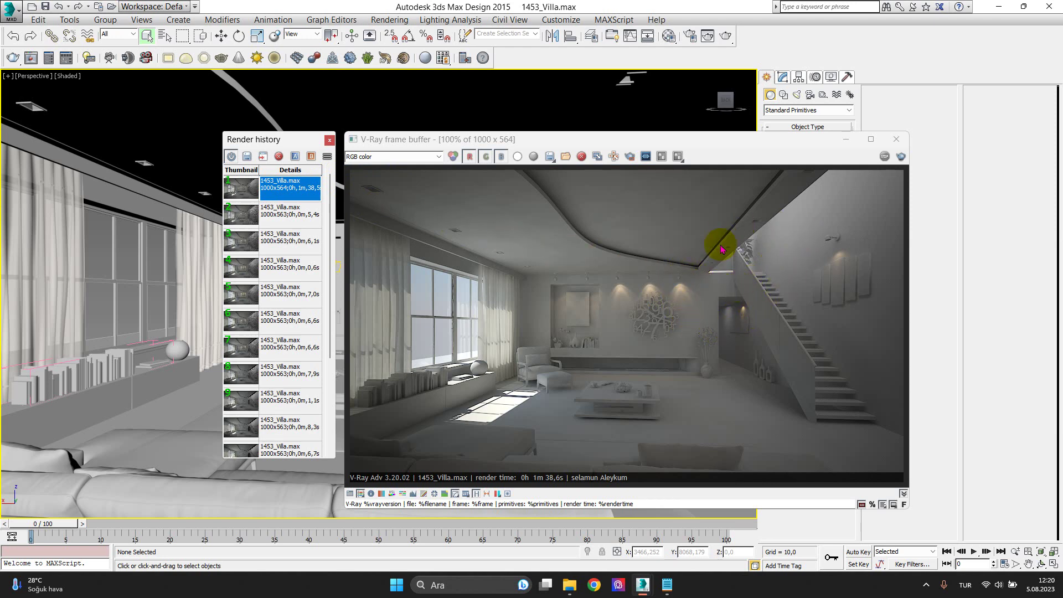
left_click(895, 139)
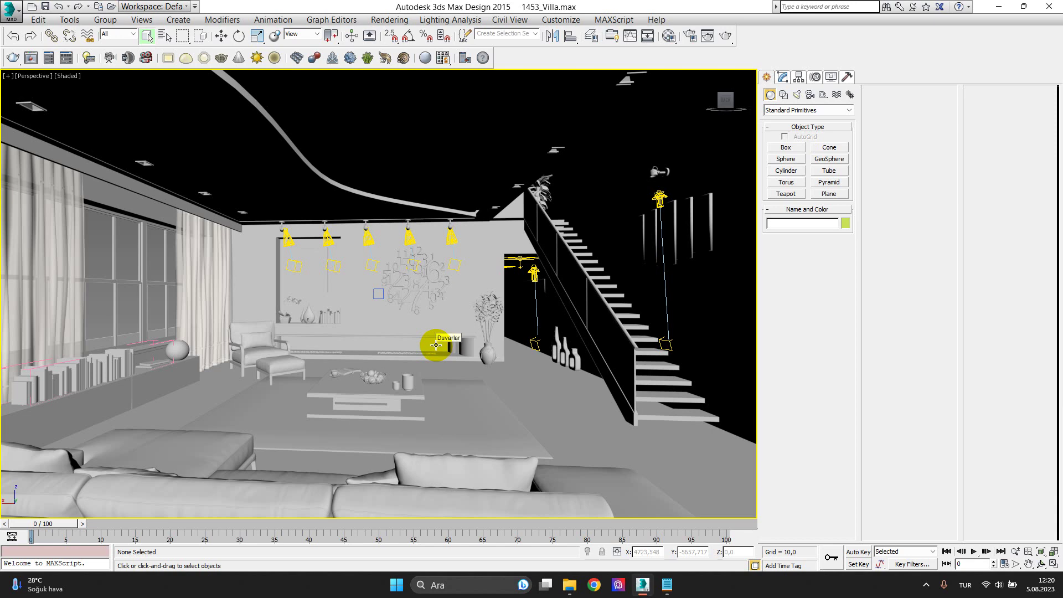
Orbit toward the staircase and back wall, then open the Slate Material Editor from Rendering
mouse_move(376, 308)
middle_mouse_down("alt")
mouse_move(400, 325)
mouse_move(349, 311)
middle_mouse_up("alt")
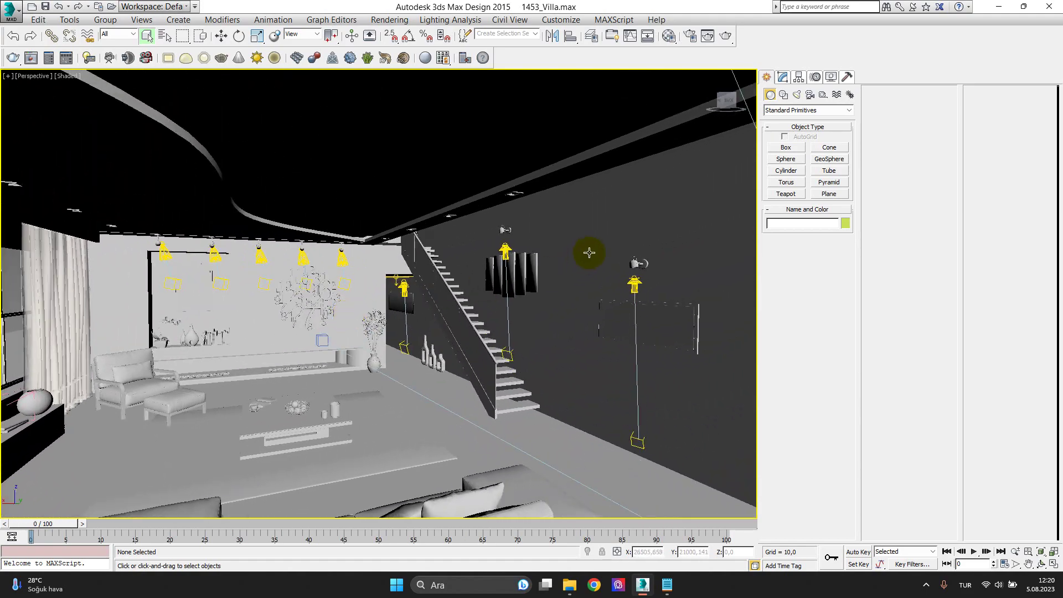
middle_click_drag(589, 252, 605, 269, "alt")
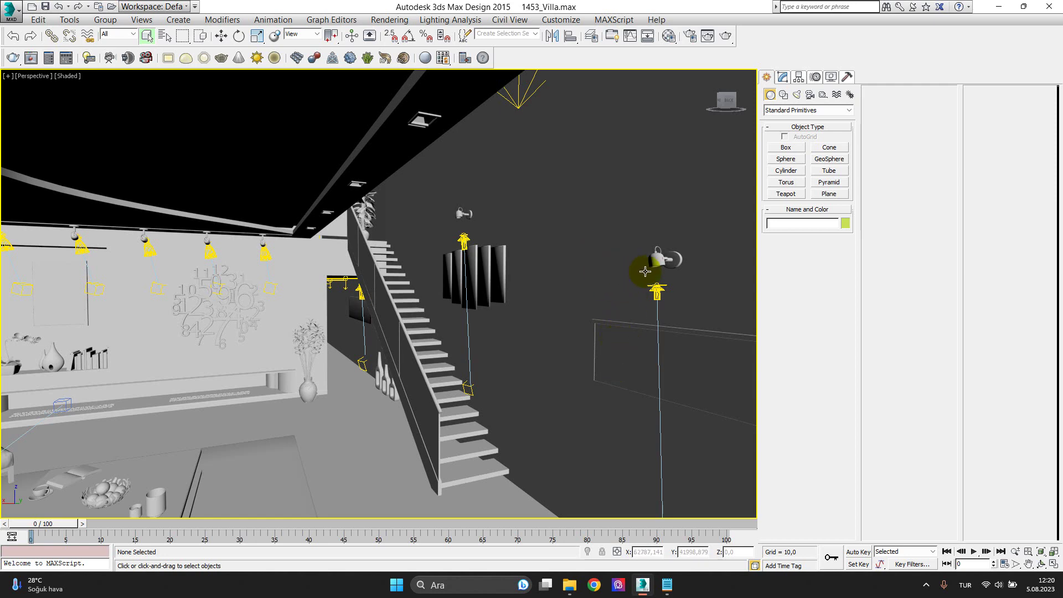
left_click(670, 42)
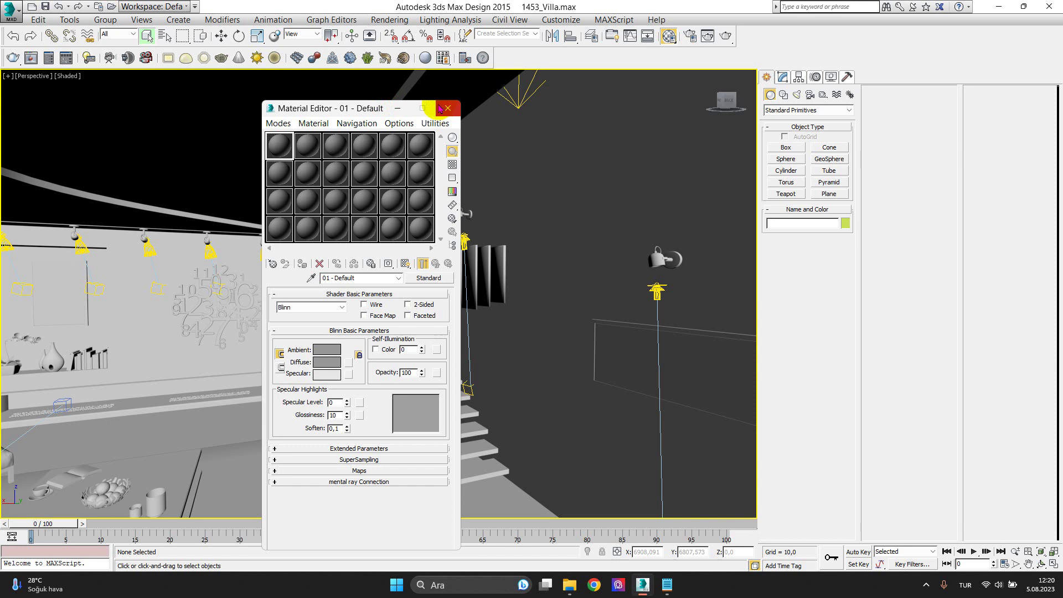
left_click(439, 109)
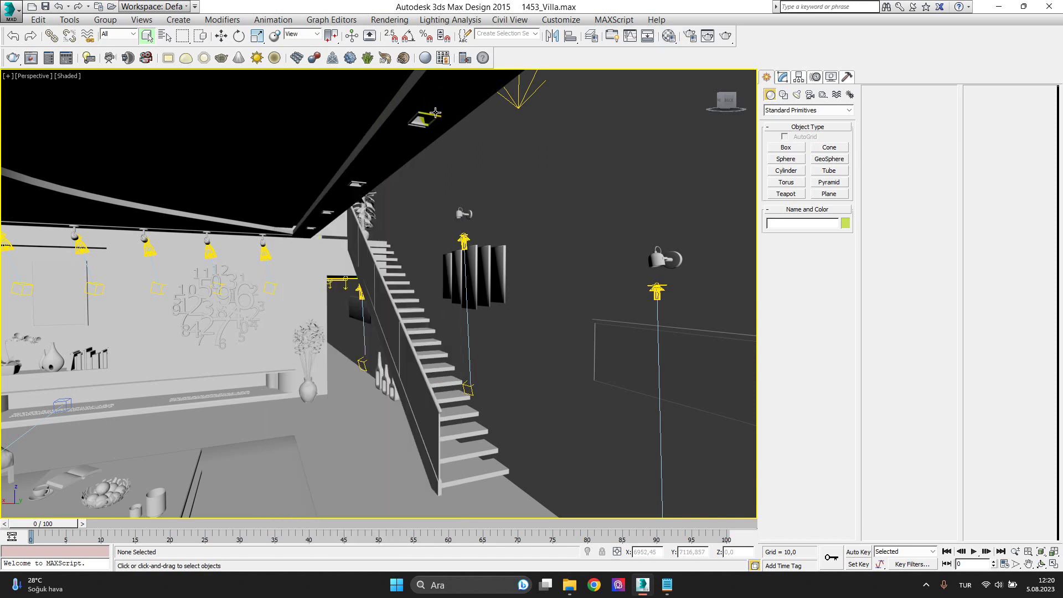
key("m")
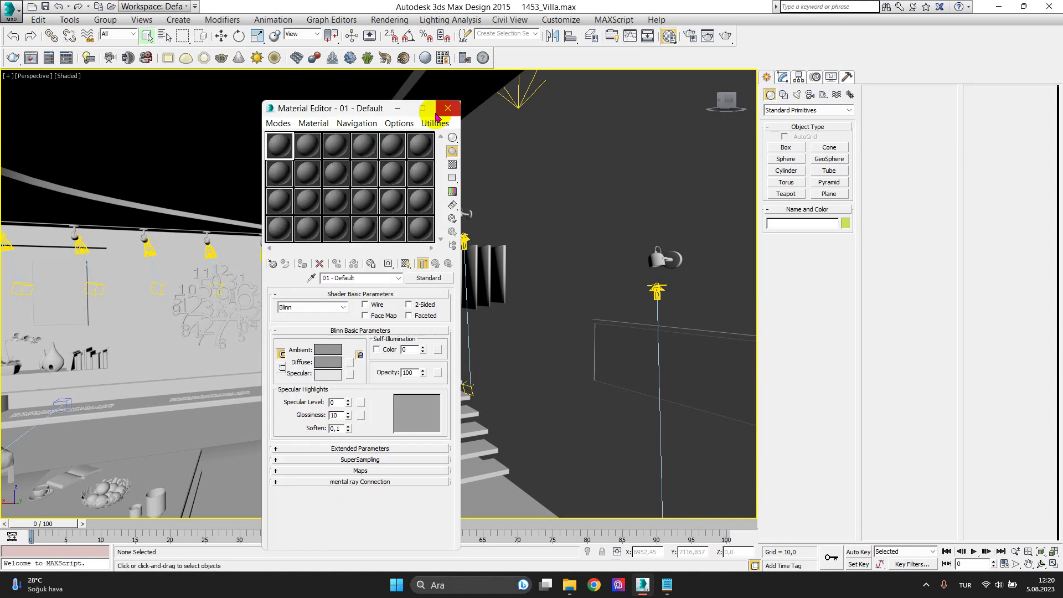
left_click(442, 109)
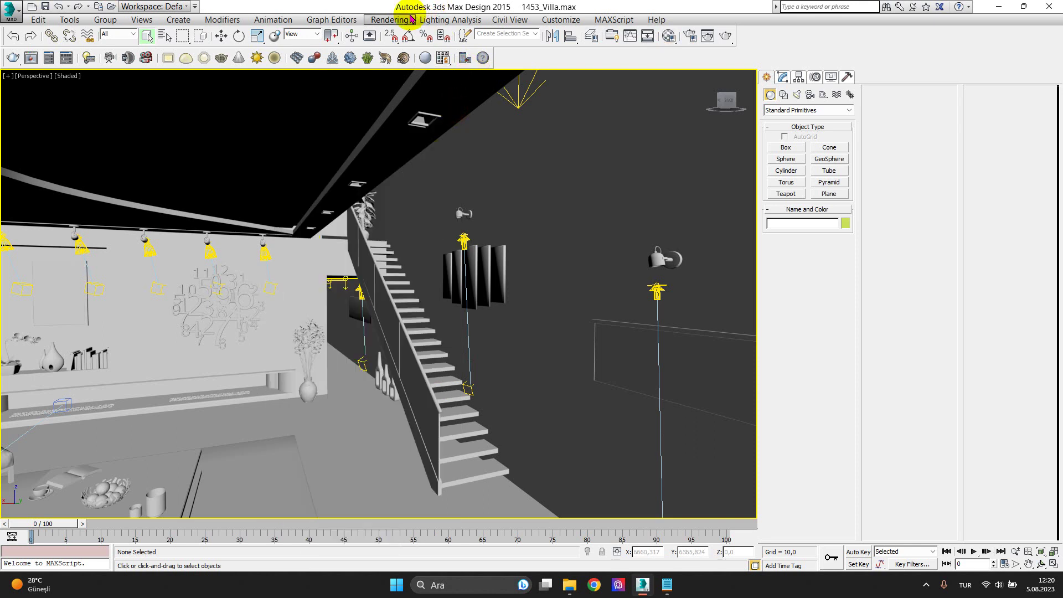
left_click(390, 20)
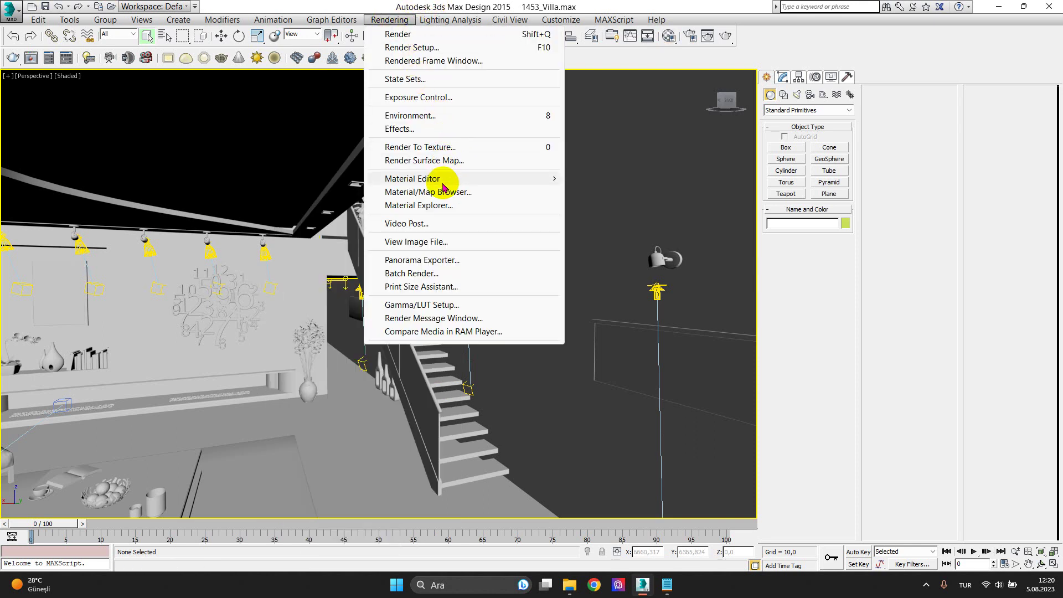
mouse_move(448, 179)
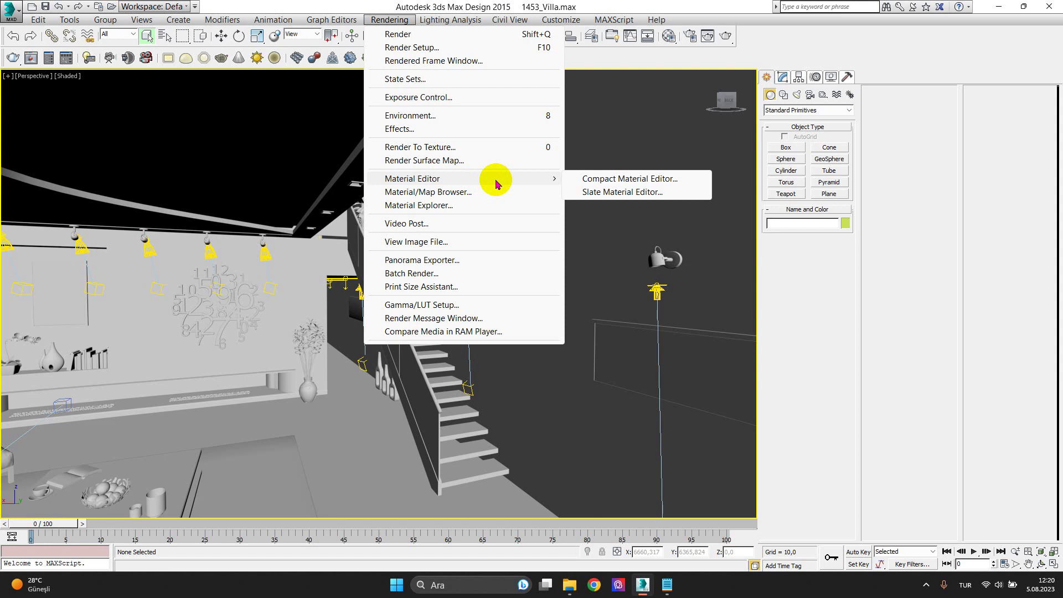
left_click_drag(669, 36, 670, 77)
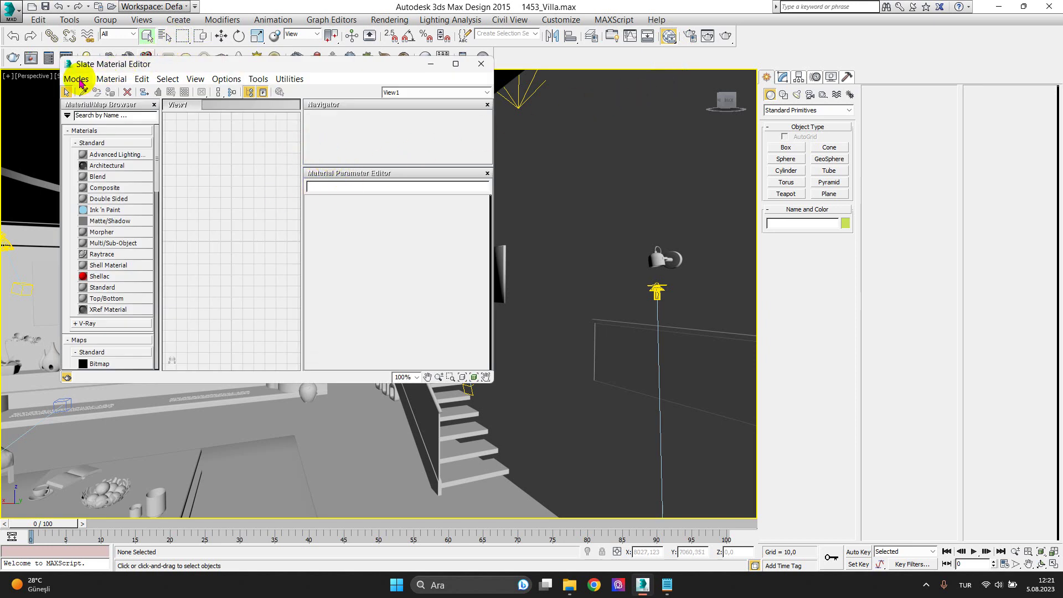
left_click(77, 81)
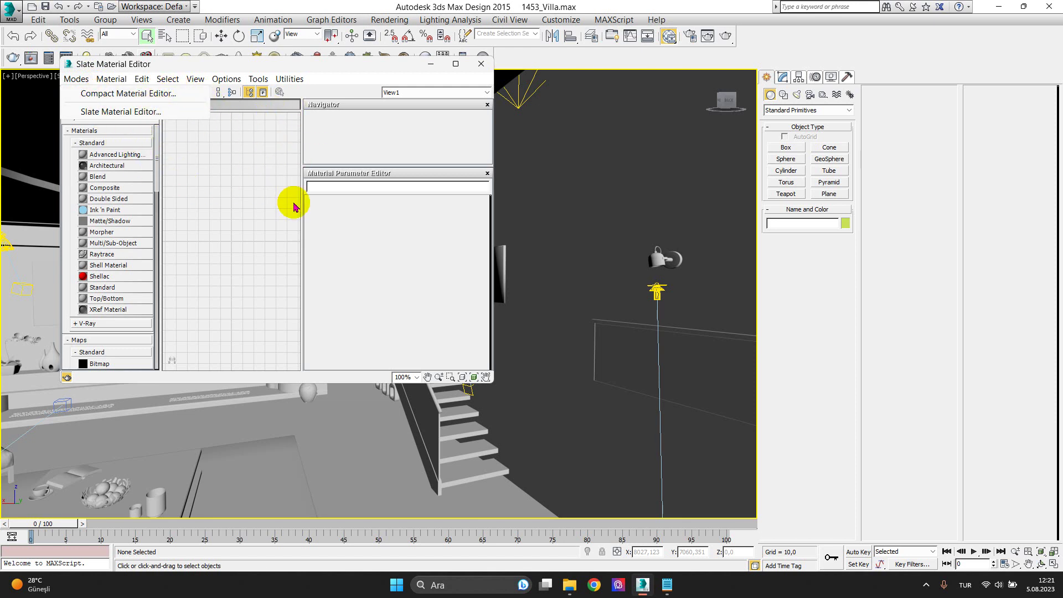
left_click(142, 81)
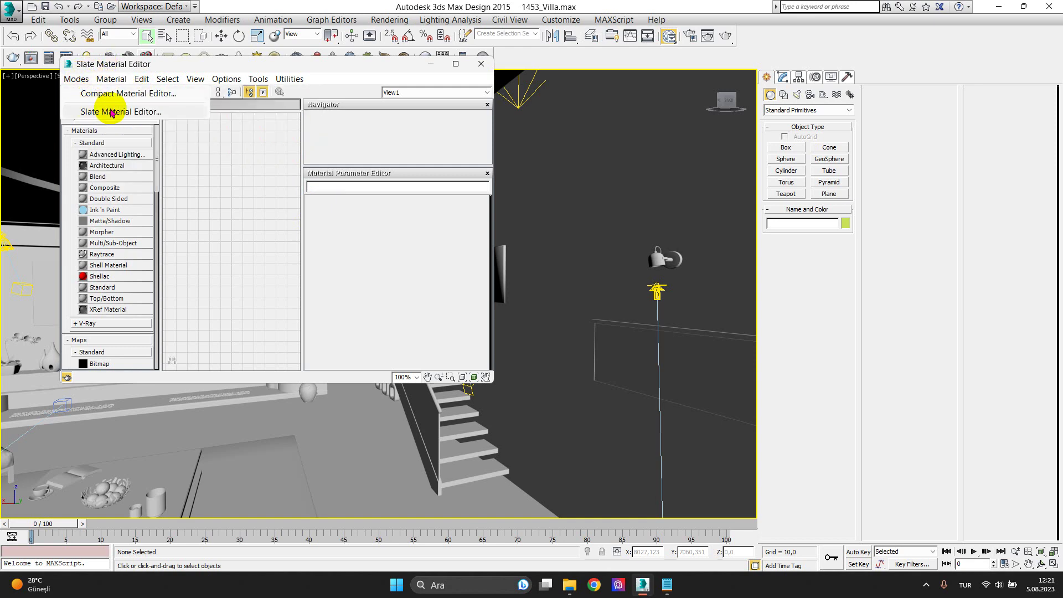
left_click(116, 96)
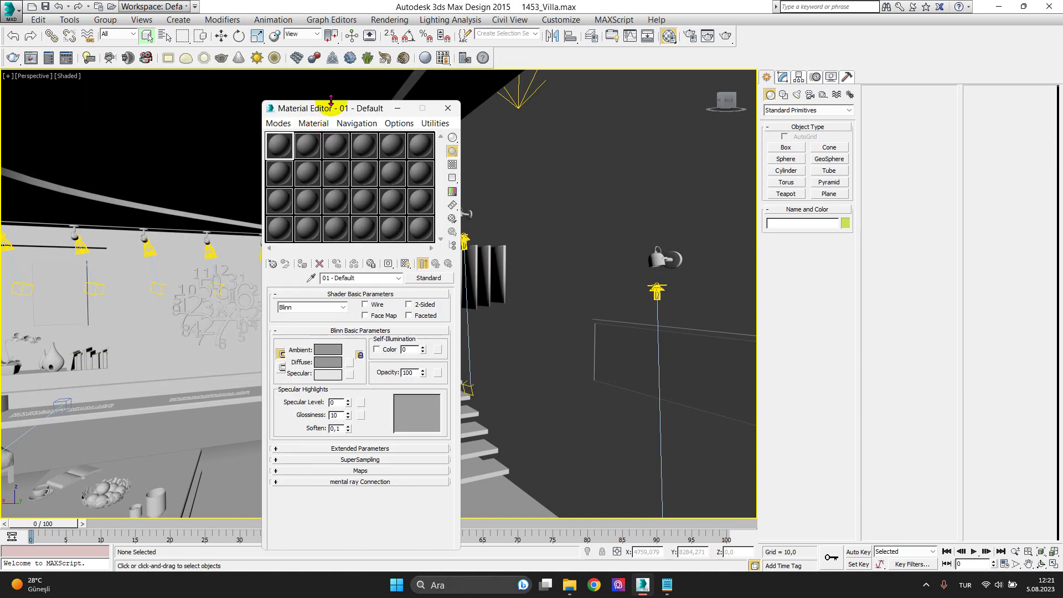
mouse_move(349, 109)
left_mouse_down()
mouse_move(466, 85)
mouse_move(509, 92)
left_mouse_up()
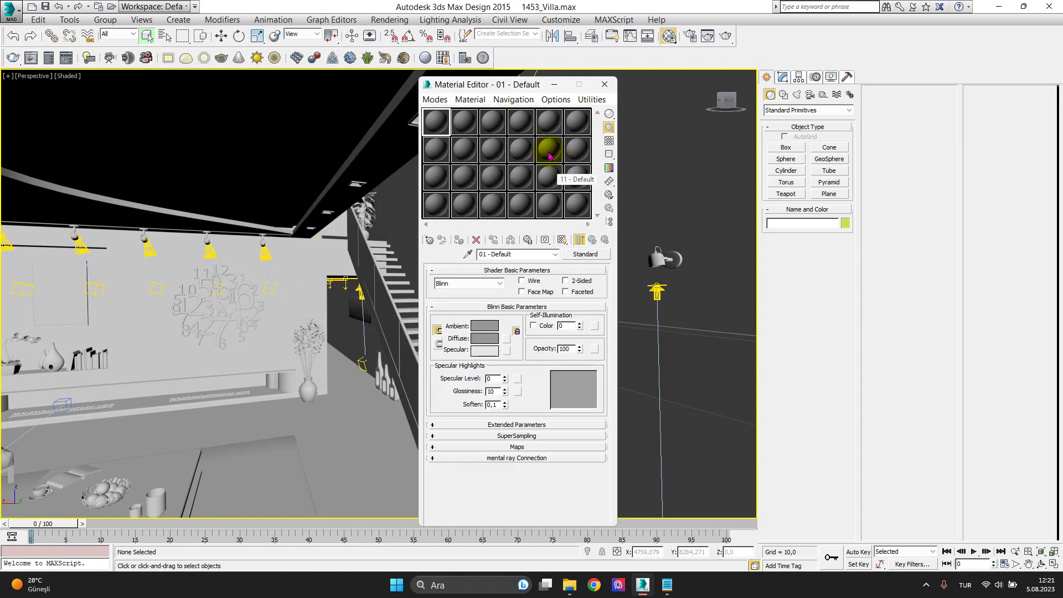
left_click(520, 150)
right_click(521, 152)
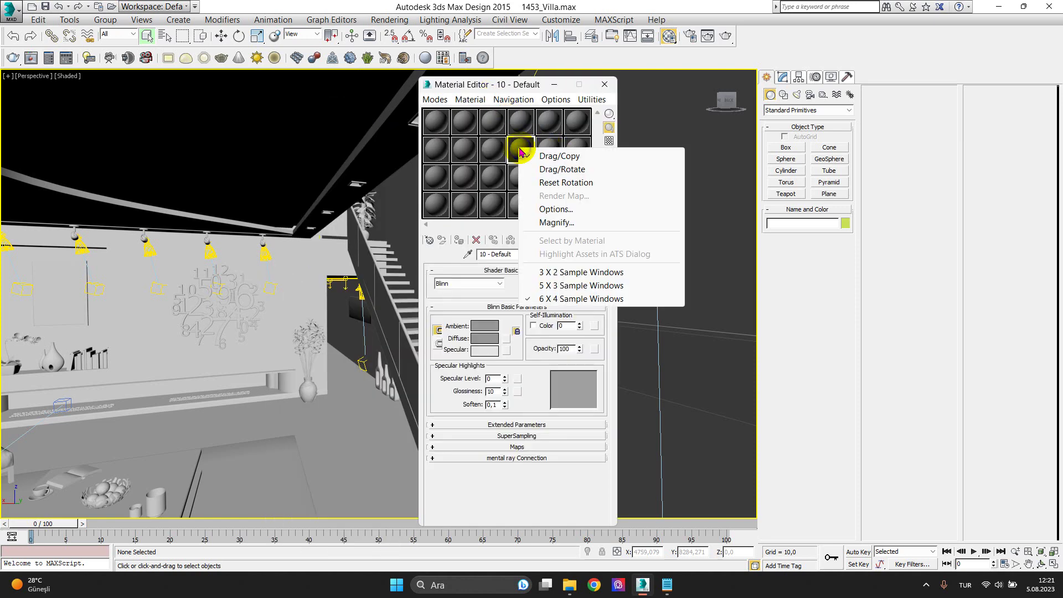
left_click(562, 272)
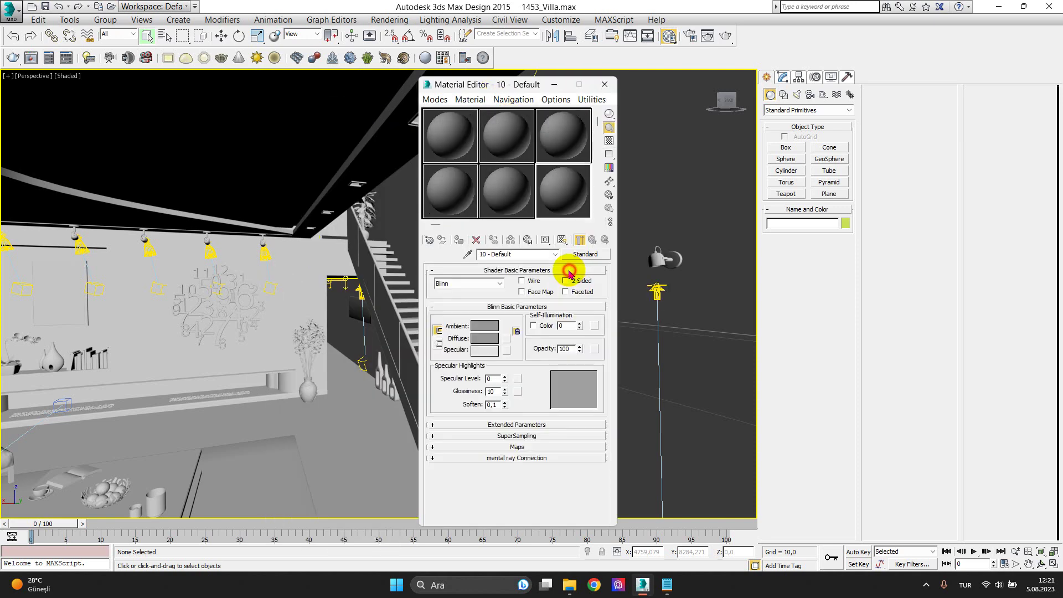
left_click(506, 130)
right_click(505, 129)
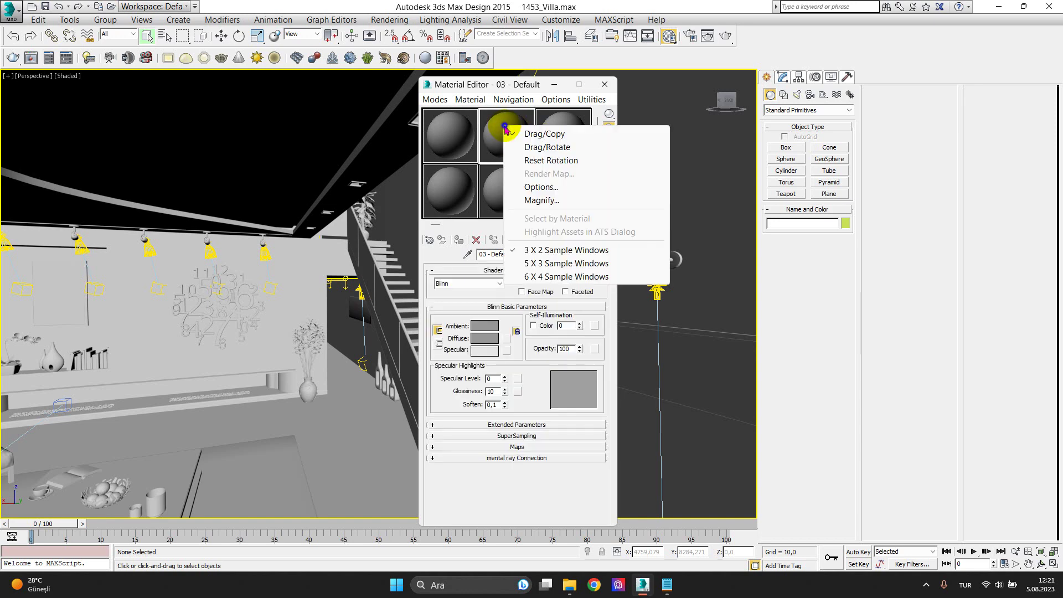
left_click(555, 275)
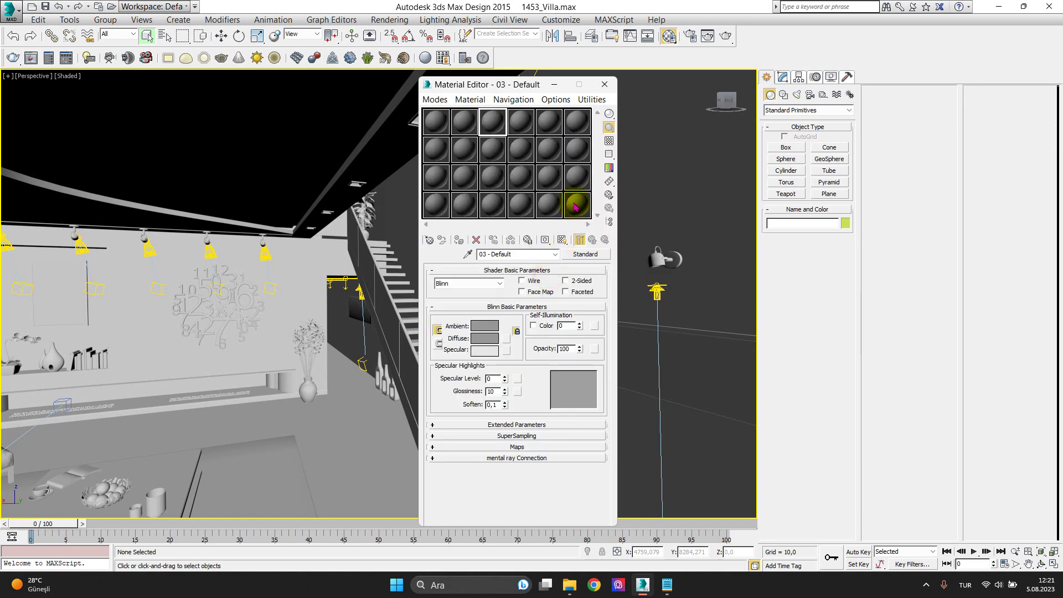
left_click(466, 123)
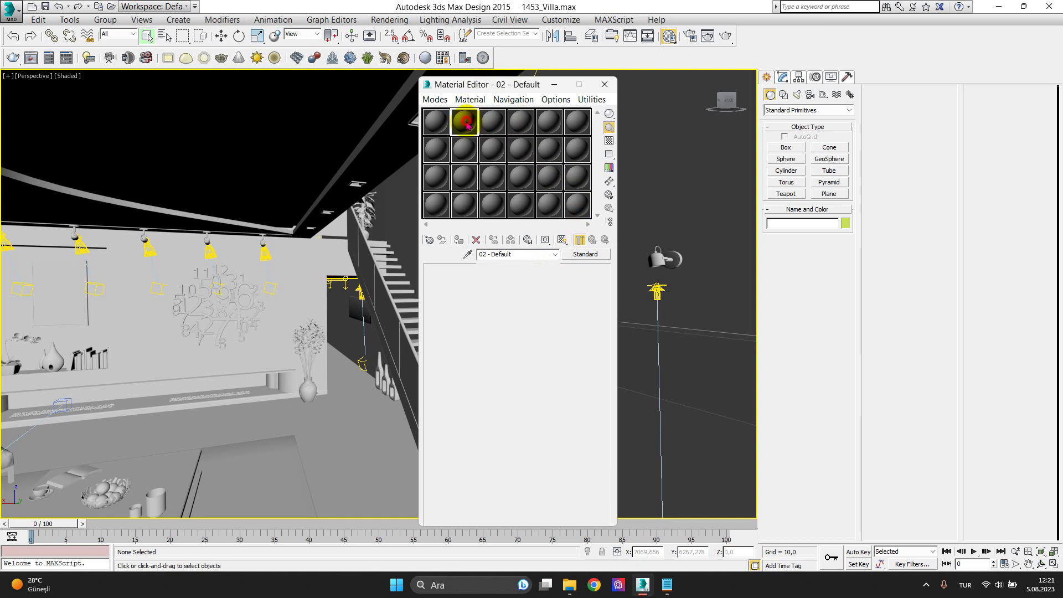
left_click(543, 133)
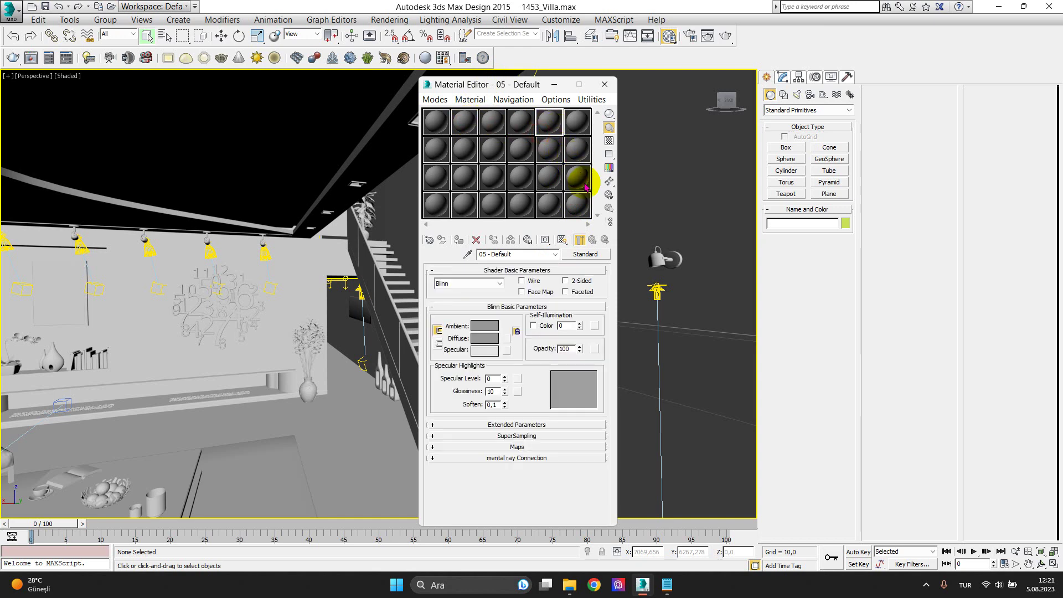
left_click(548, 177)
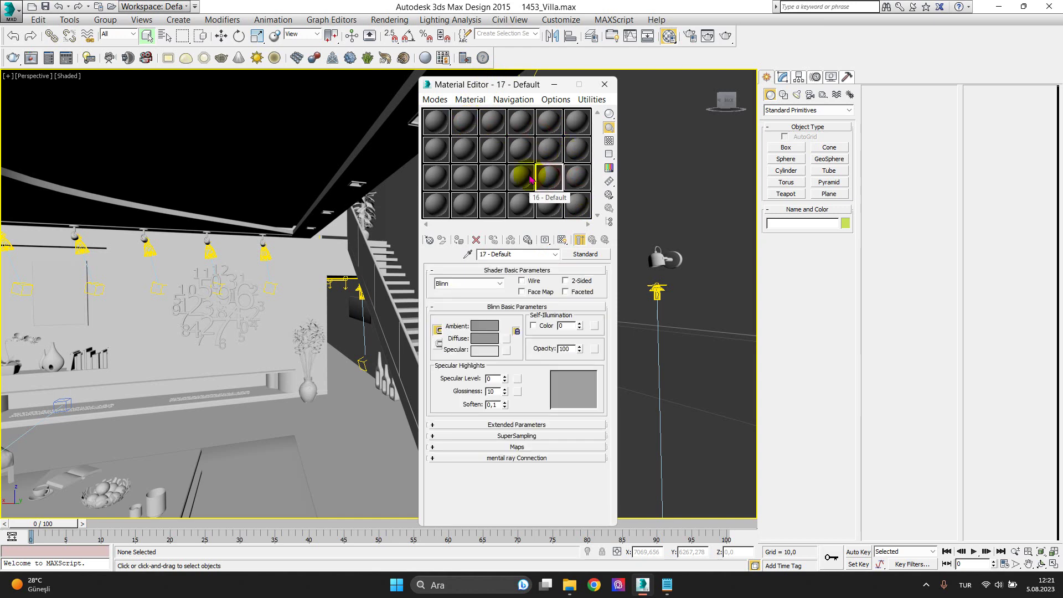
left_click(493, 176)
left_click(438, 177)
left_click(438, 204)
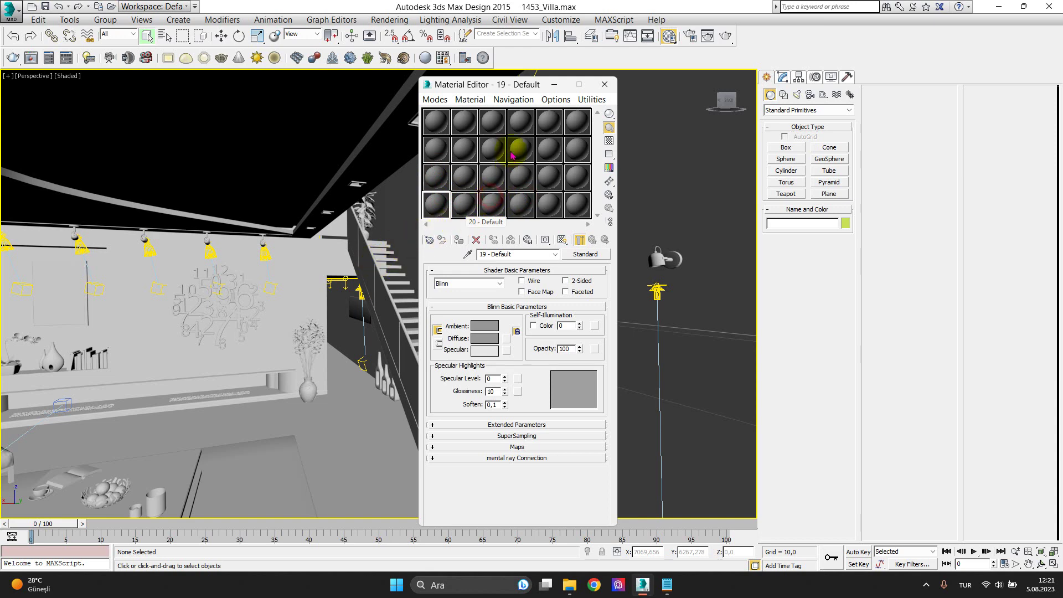
key("m")
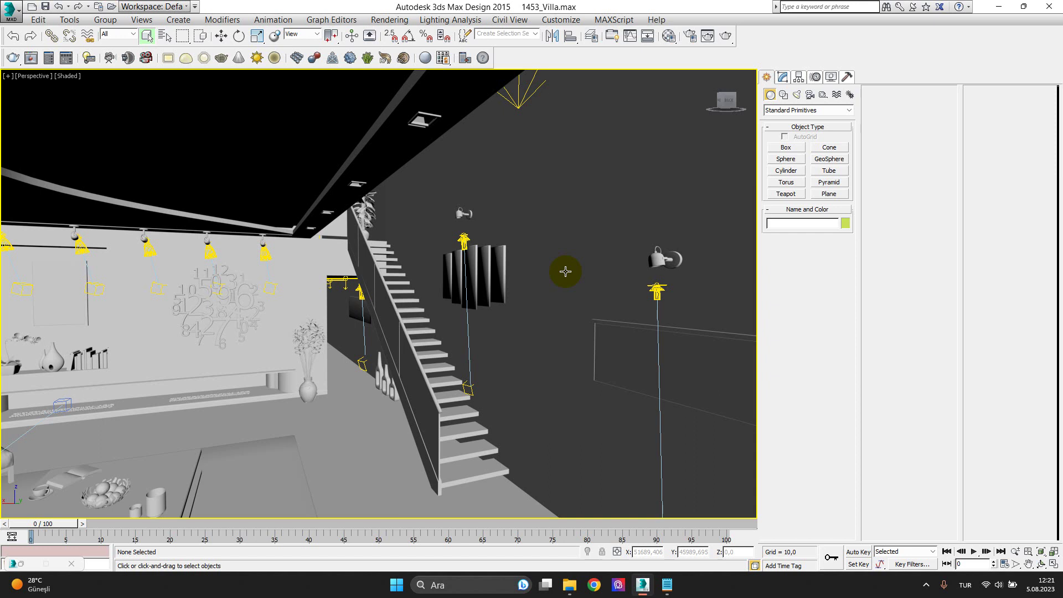
Reset all Material Editor sample slots to new materials and make Material #8 current
key("m")
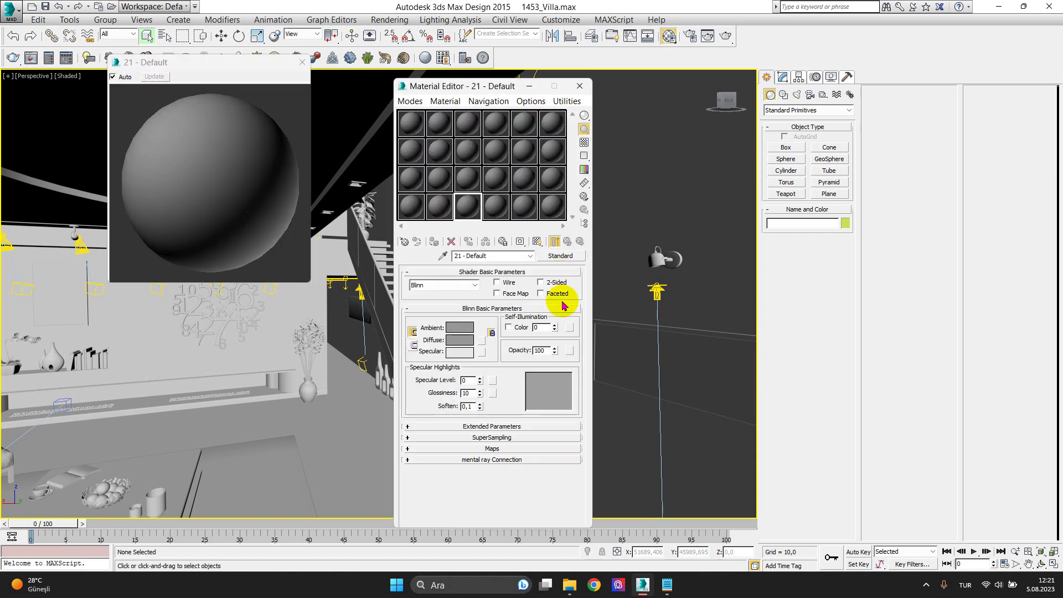
left_click(301, 62)
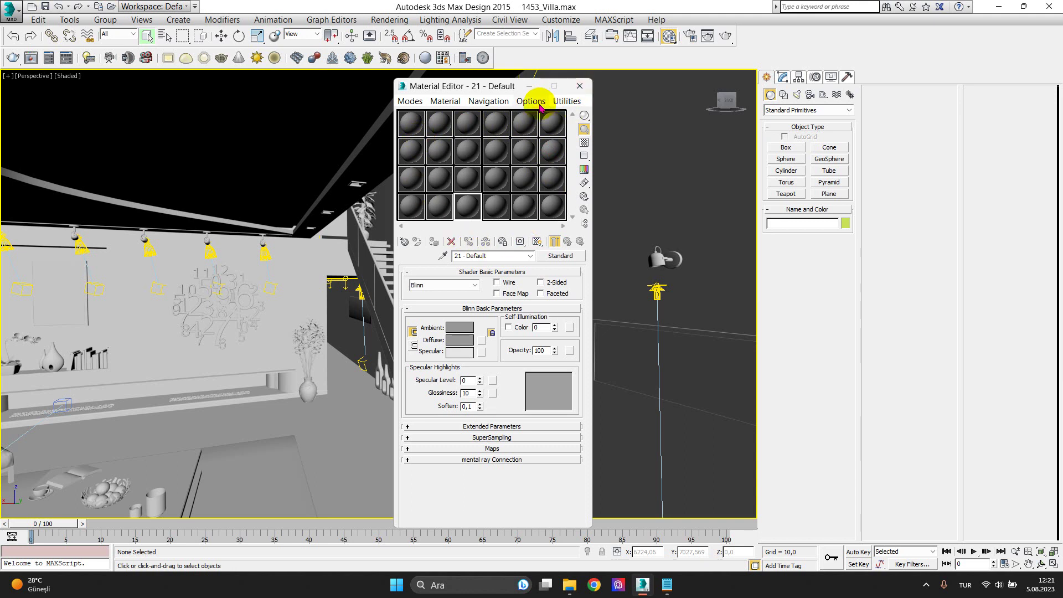
left_click(566, 103)
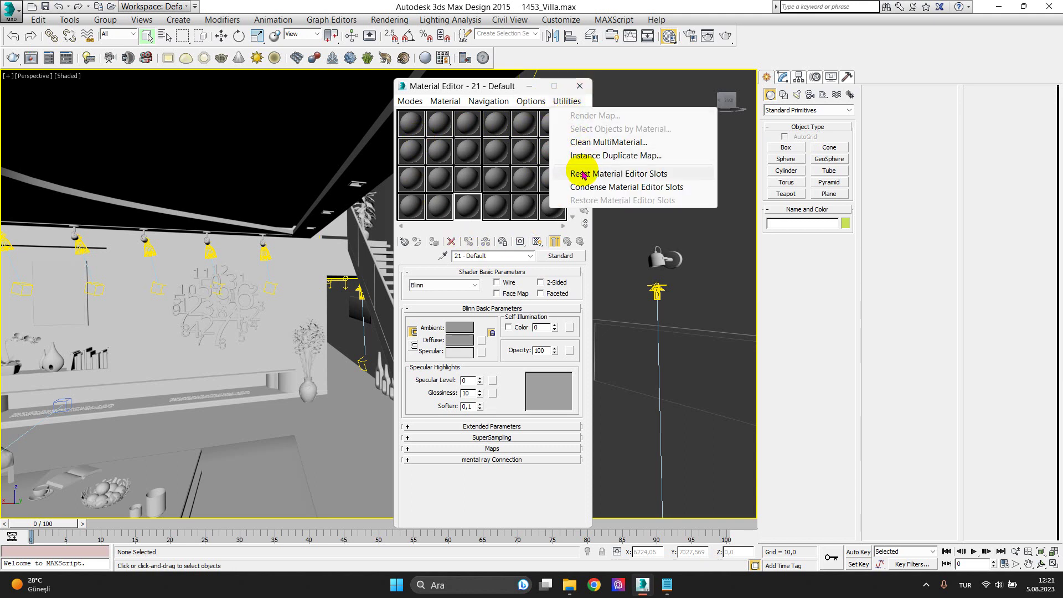
left_click(613, 175)
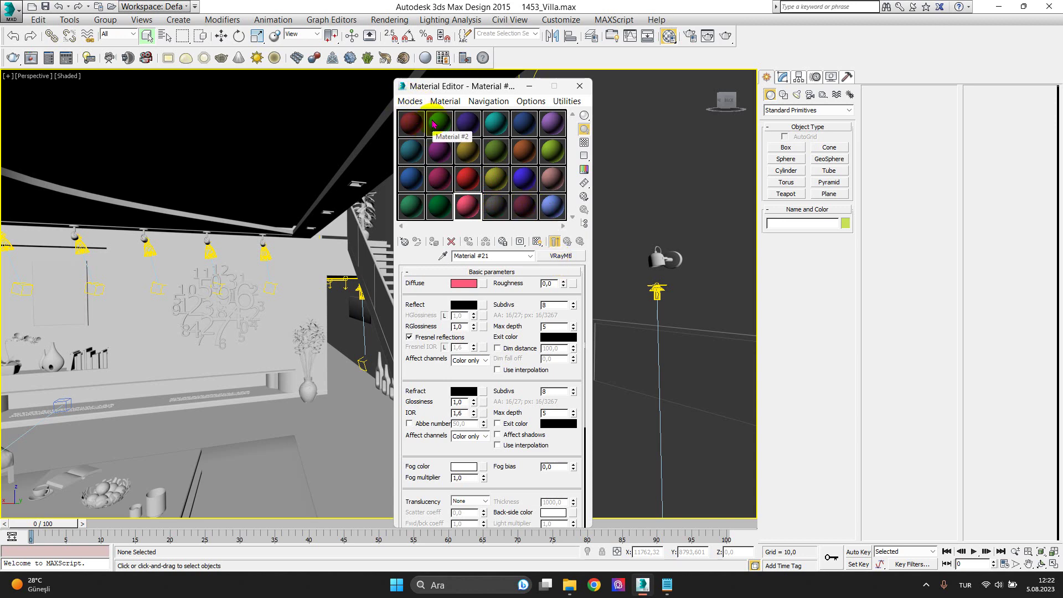
left_click(440, 151)
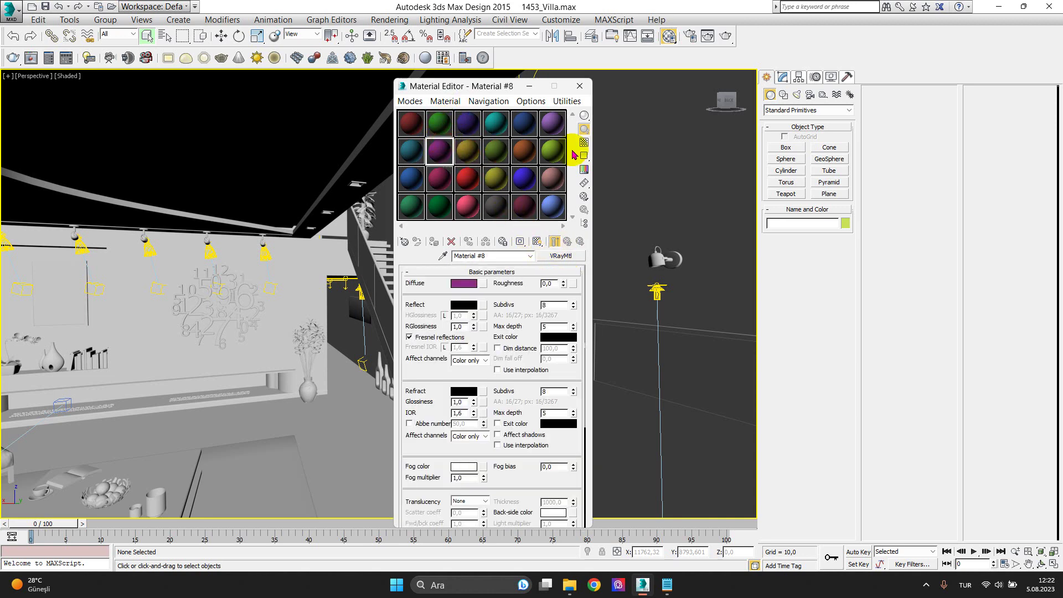
Look through the editor's Utilities, Options and Modes menus, then close the Material Editor
left_click(563, 102)
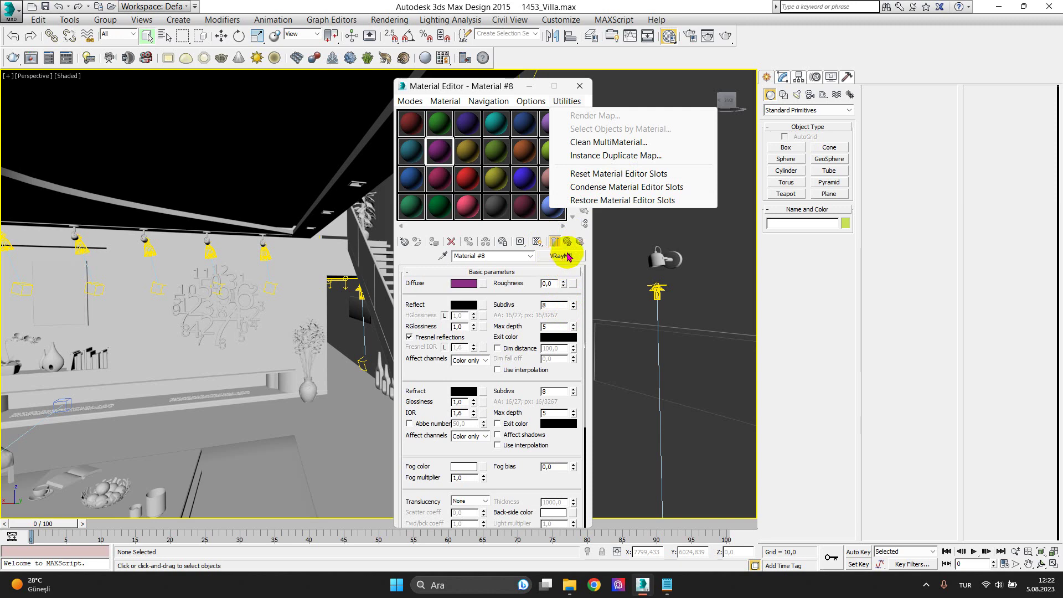
left_click(530, 102)
left_click(562, 101)
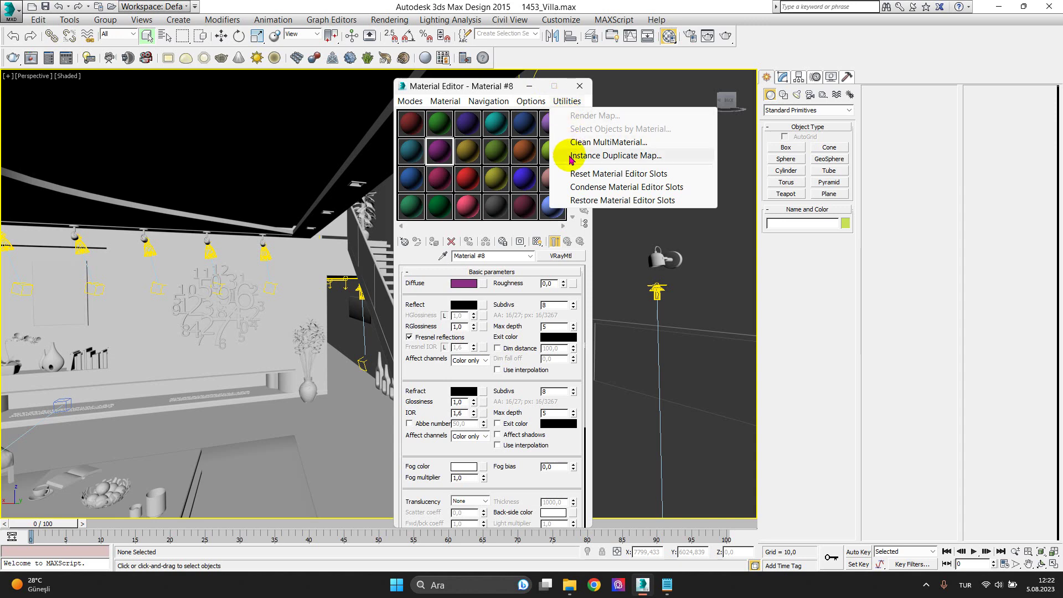
left_click(410, 102)
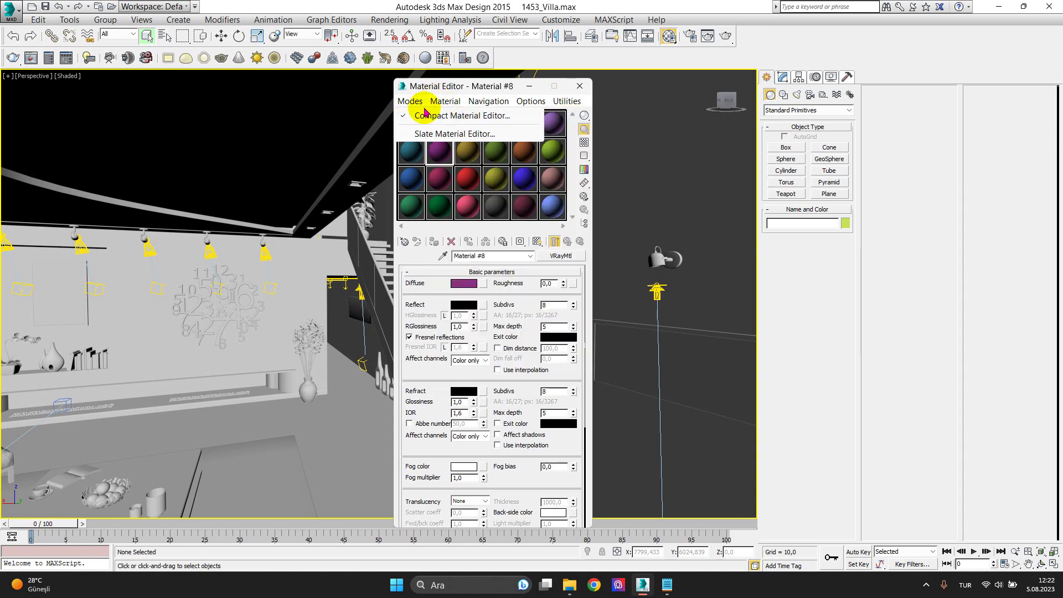
left_click(580, 87)
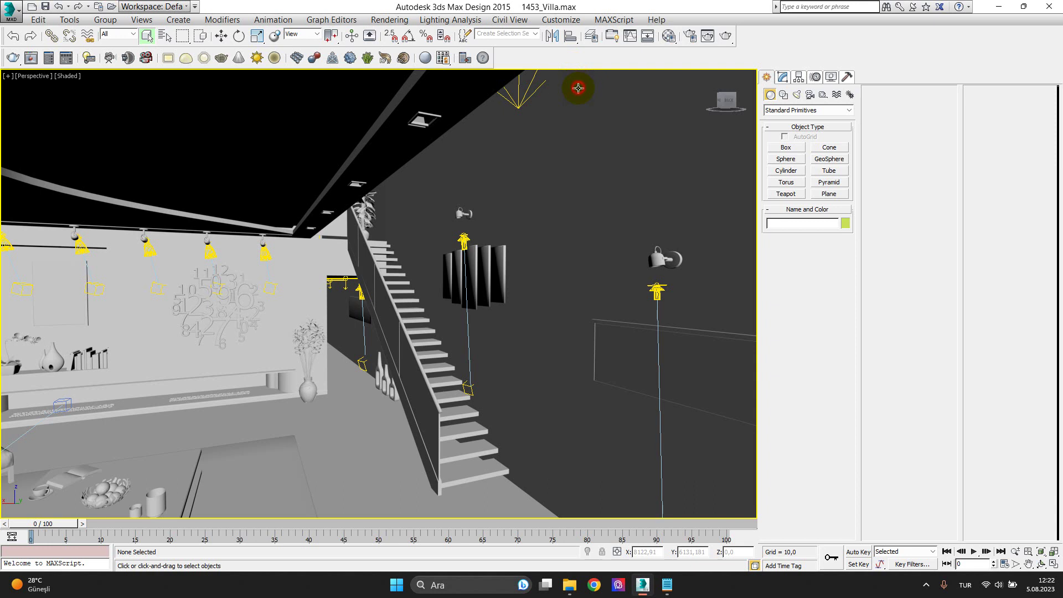
Open the Material Editor, shift it right, and select the Material #1 sample slot
left_click(667, 39)
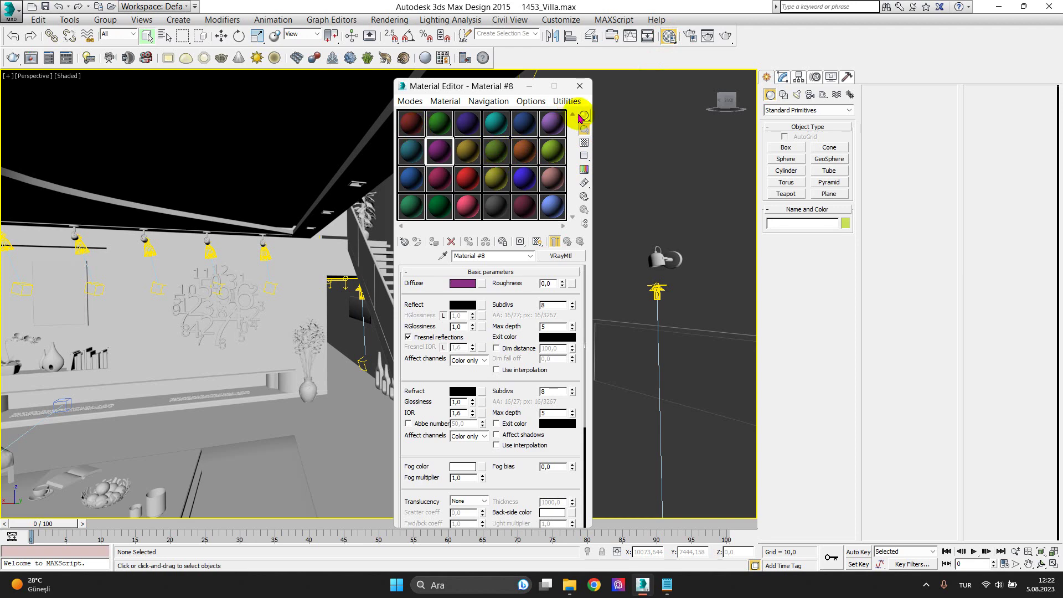
left_click_drag(501, 91, 557, 83)
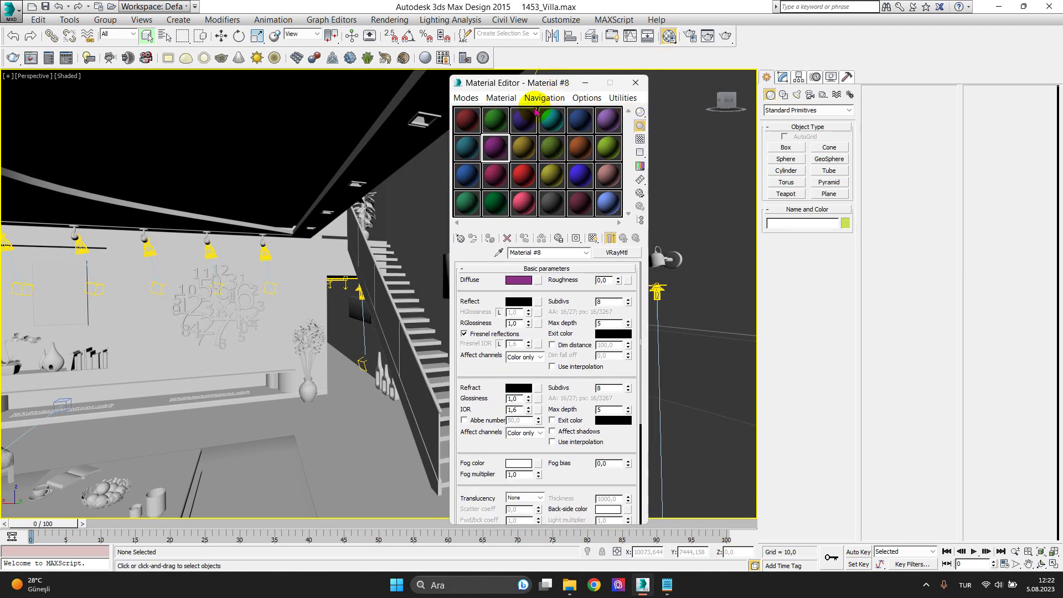
double_click(467, 119)
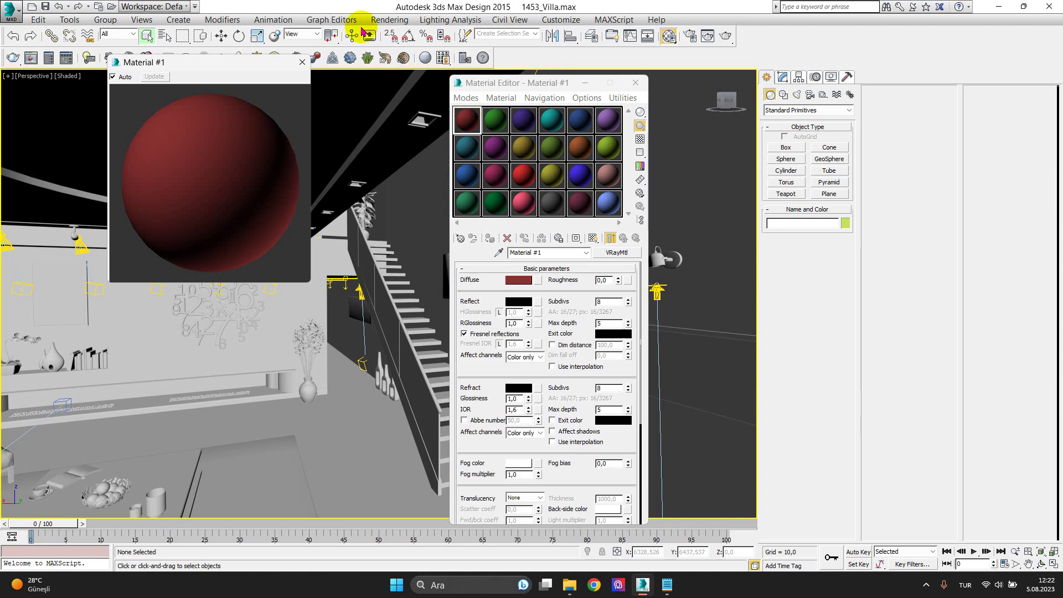
left_click(302, 61)
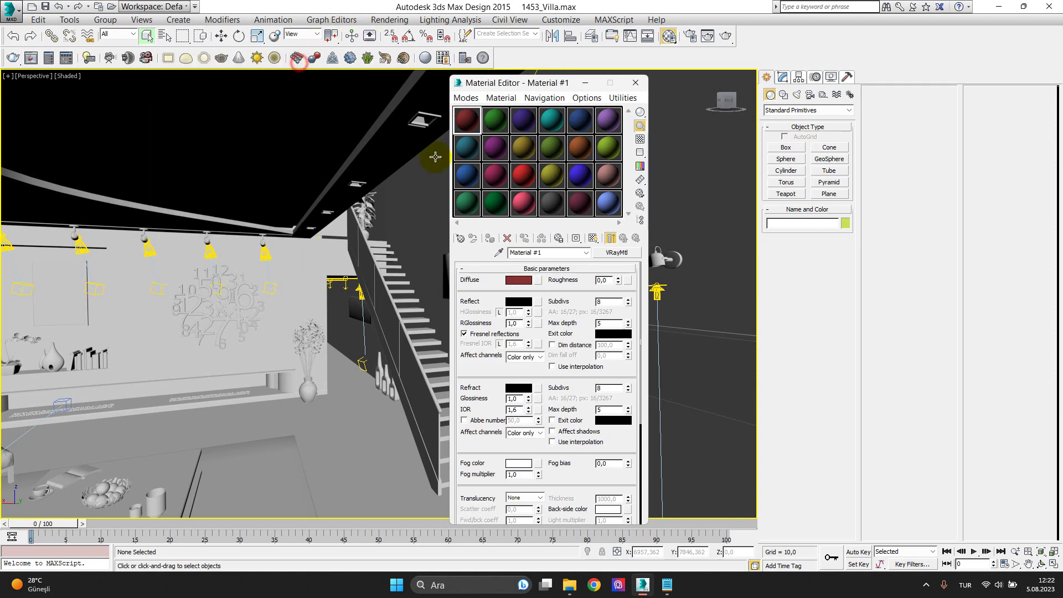
Change Material #1 to a VRayMtl from the V-Ray group of the Material/Map Browser
left_click(614, 254)
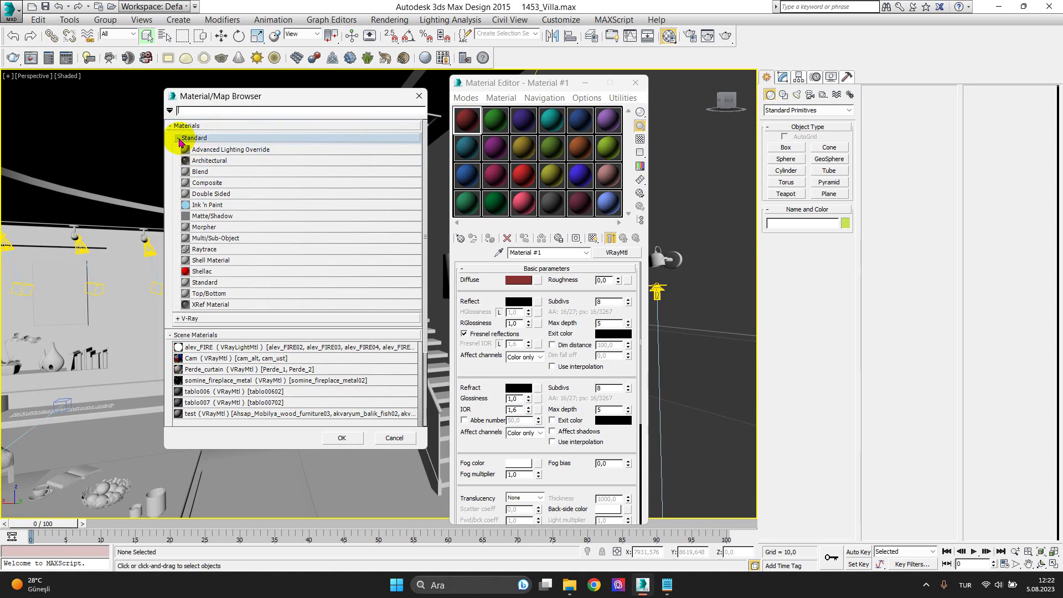
left_click(179, 139)
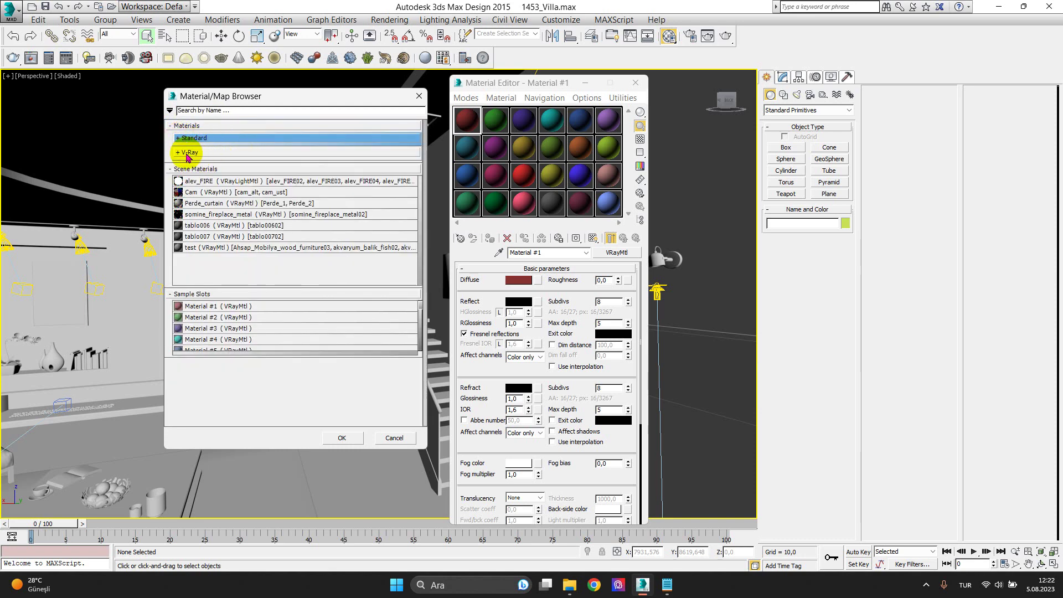
left_click(187, 154)
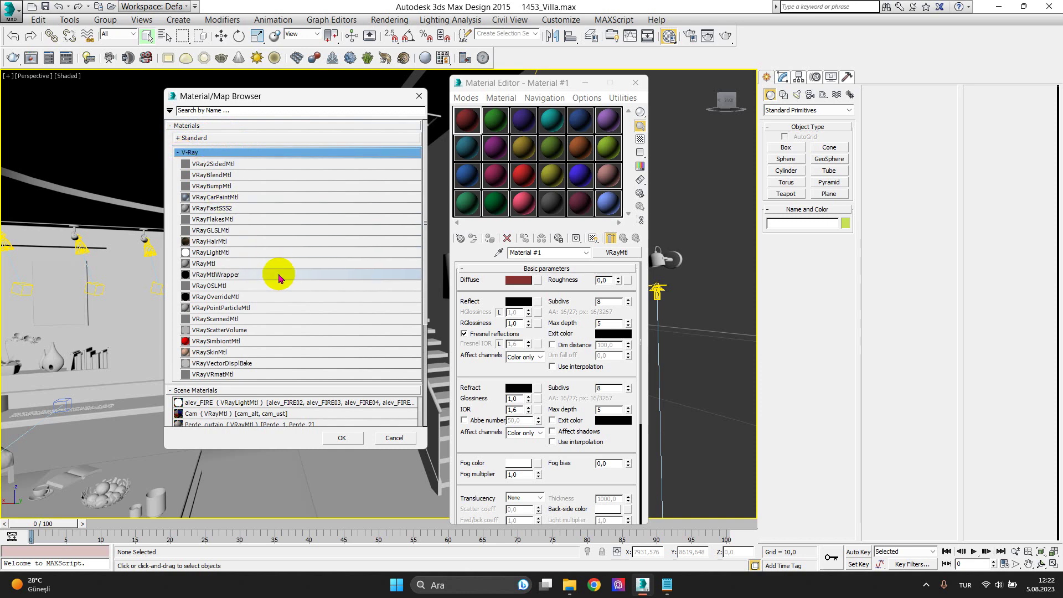
left_click(219, 265)
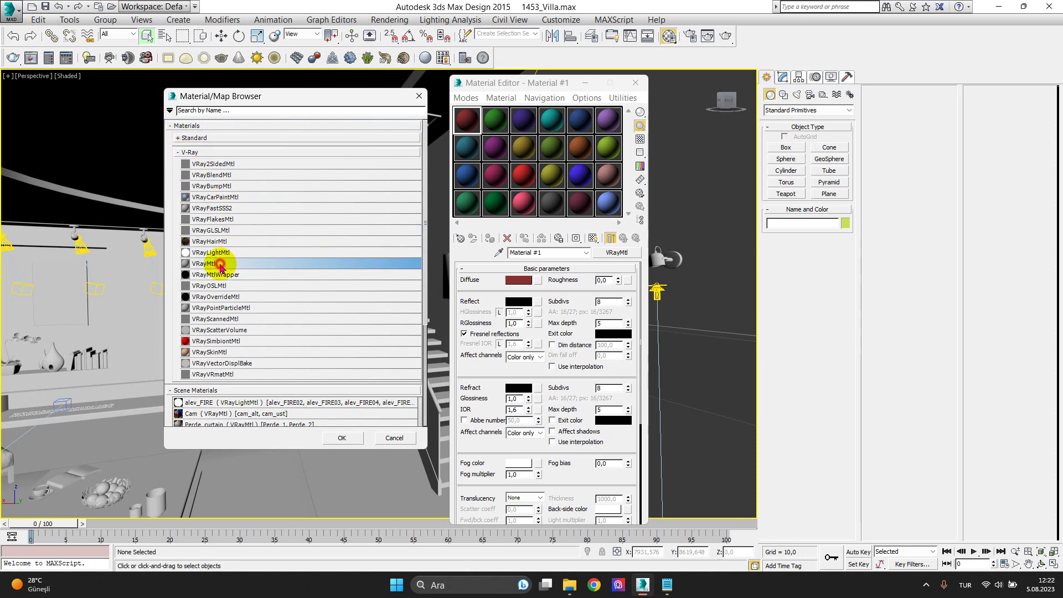
double_click(220, 265)
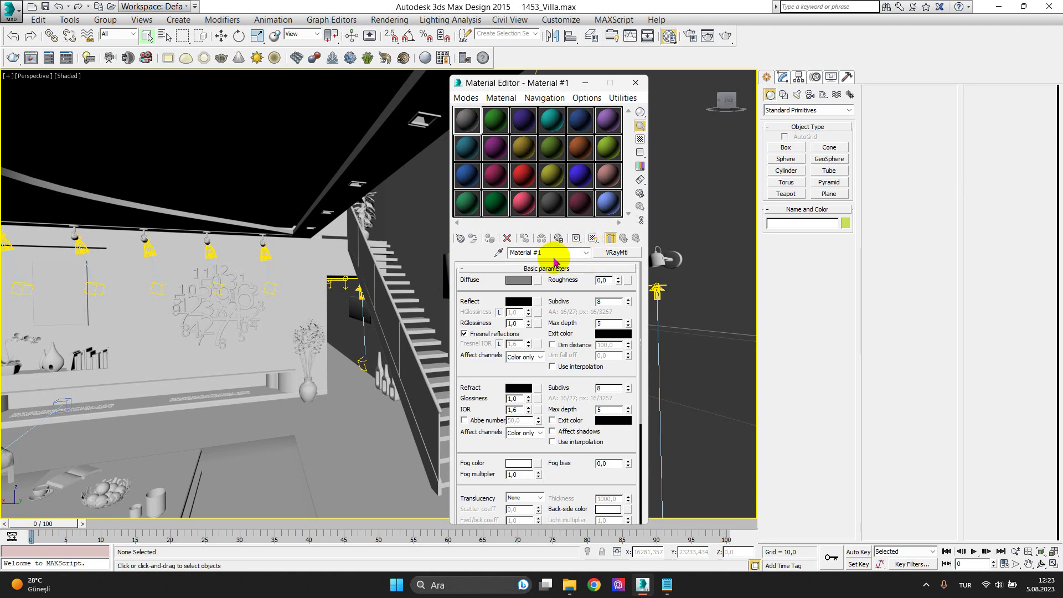
left_click(517, 281)
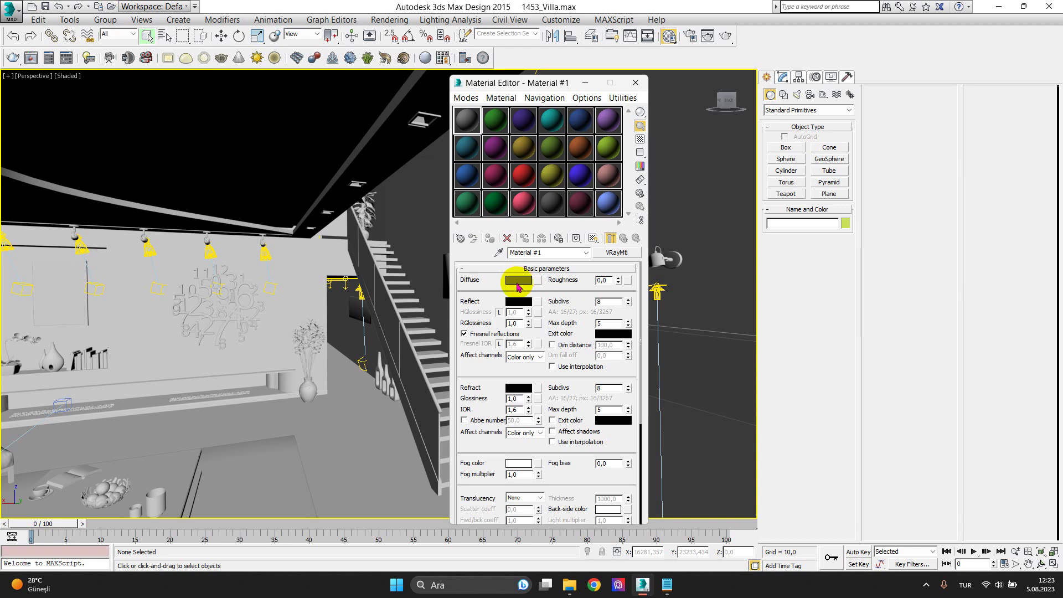
key("ctrl+z")
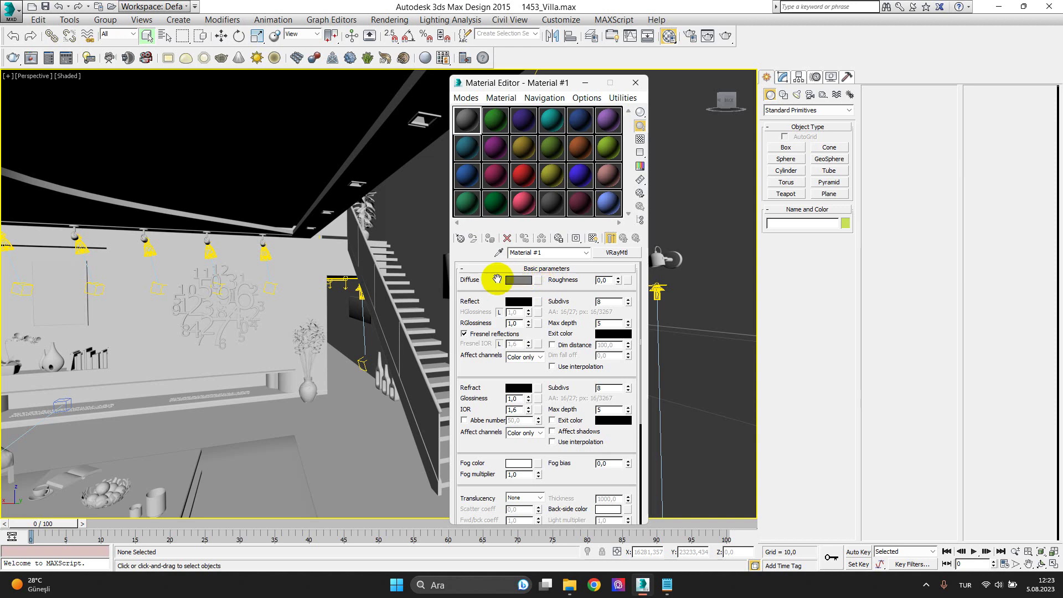
left_click(526, 281)
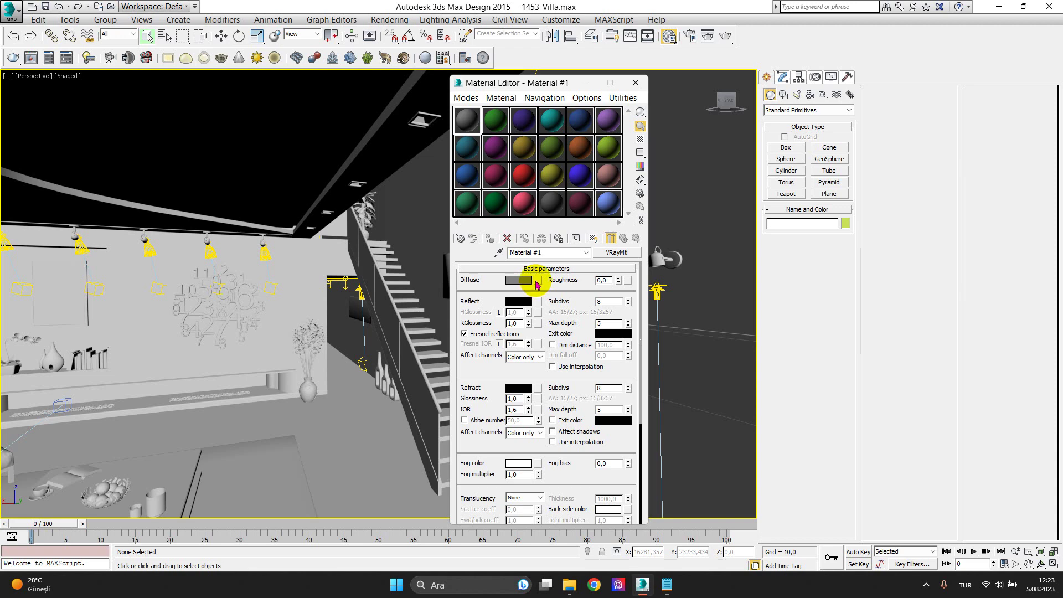
left_click_drag(535, 284, 530, 304)
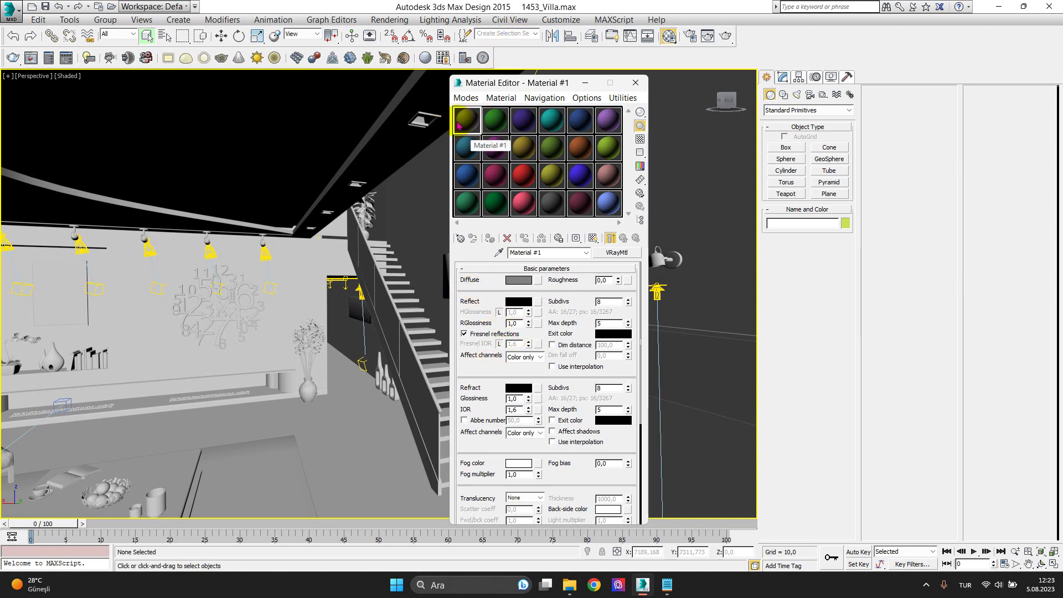
left_click(495, 118)
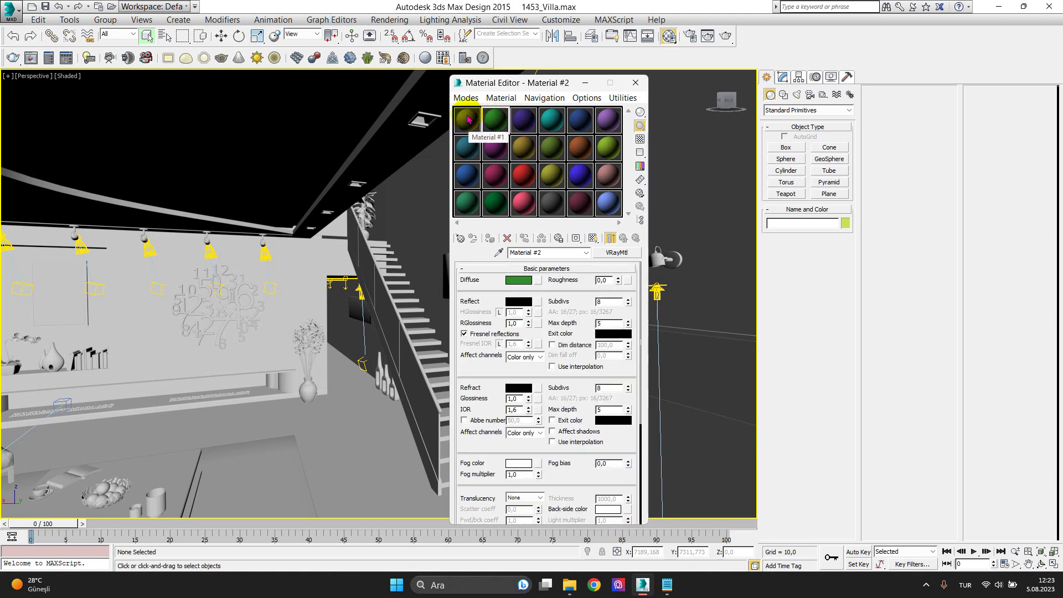
left_click(465, 117)
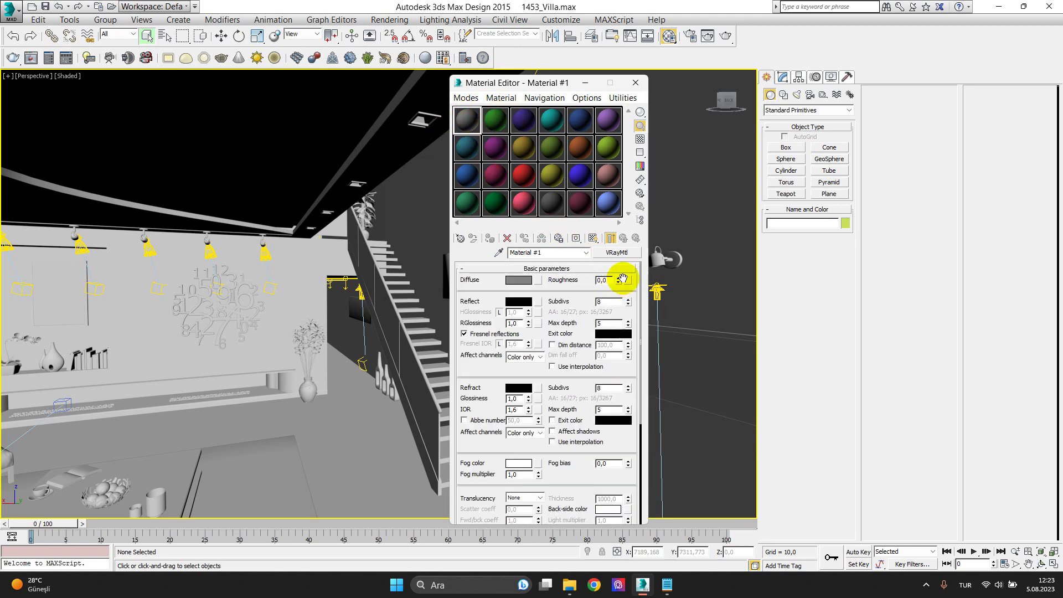
left_click(624, 255)
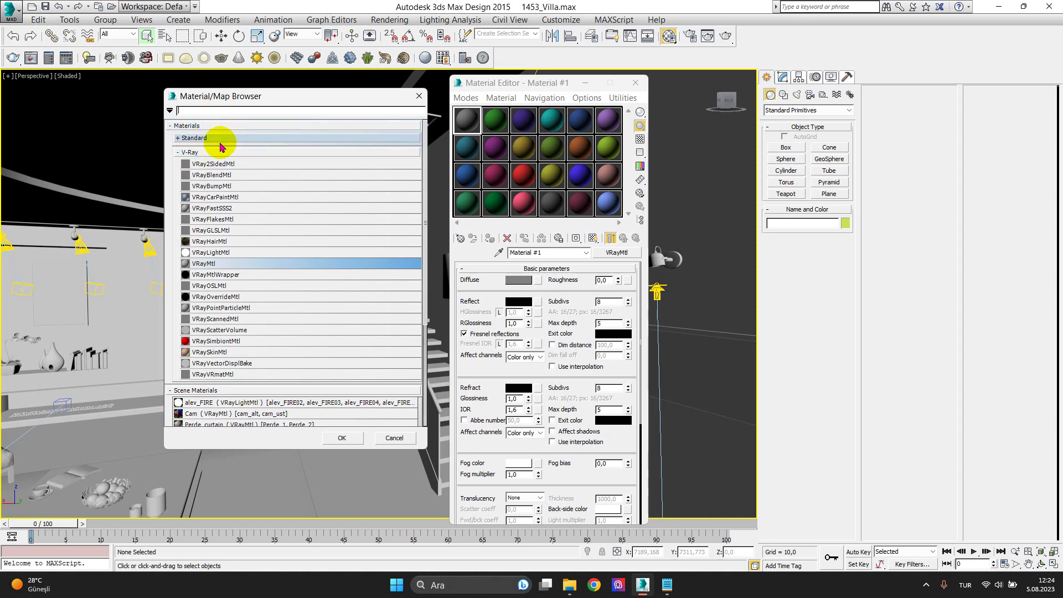
left_click(180, 152)
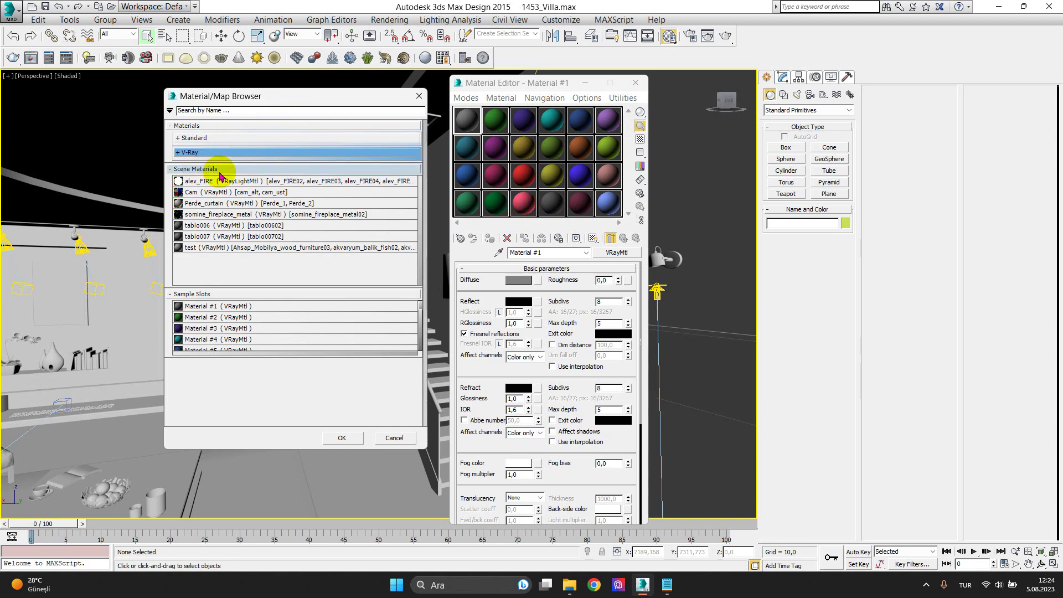
left_click(169, 170)
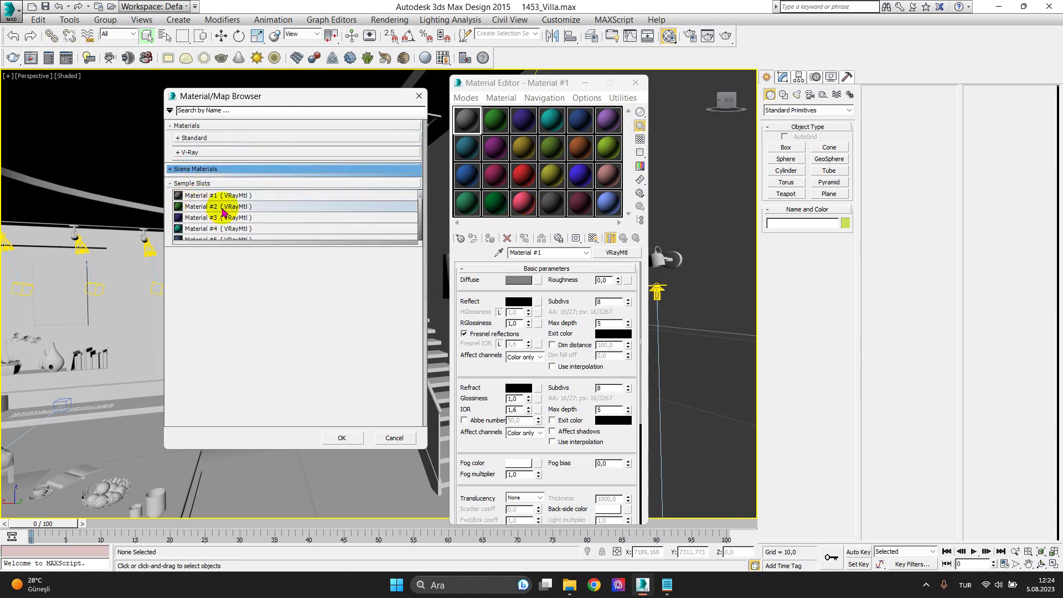
left_click(169, 183)
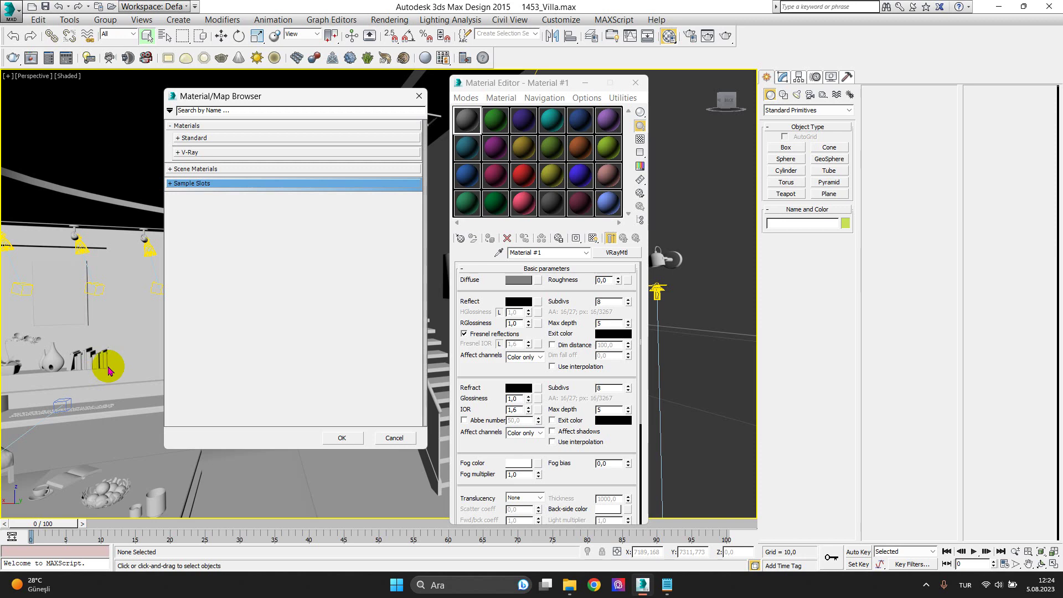
left_click(170, 183)
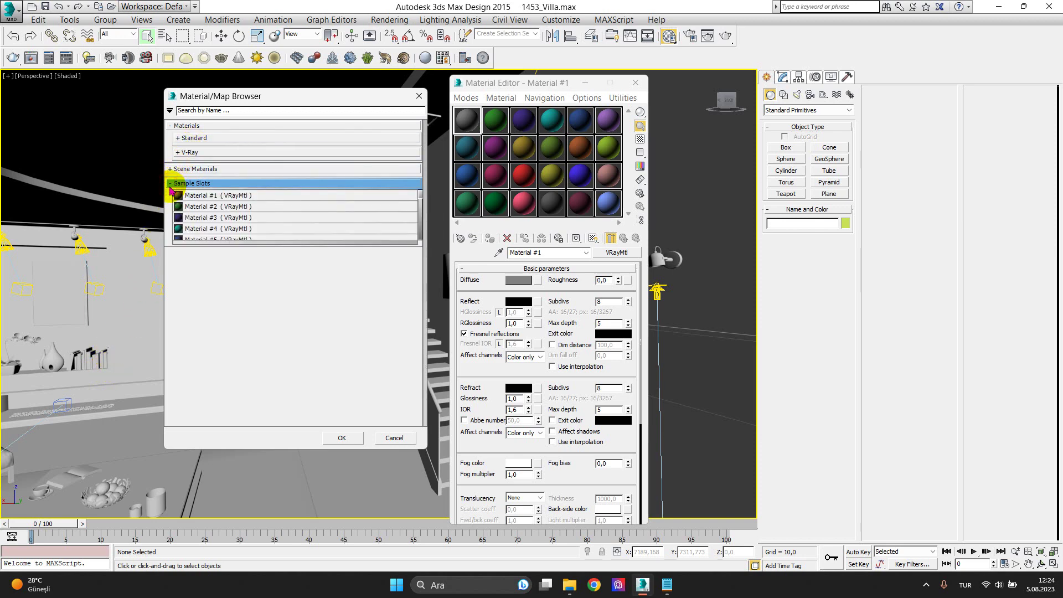
left_click(170, 183)
left_click(171, 169)
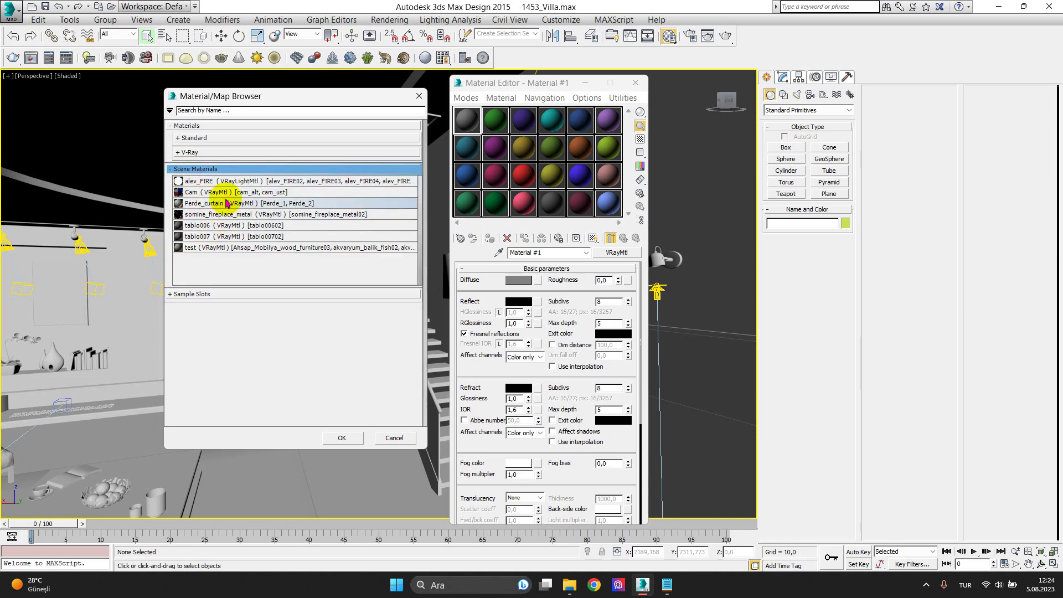
left_click(171, 170)
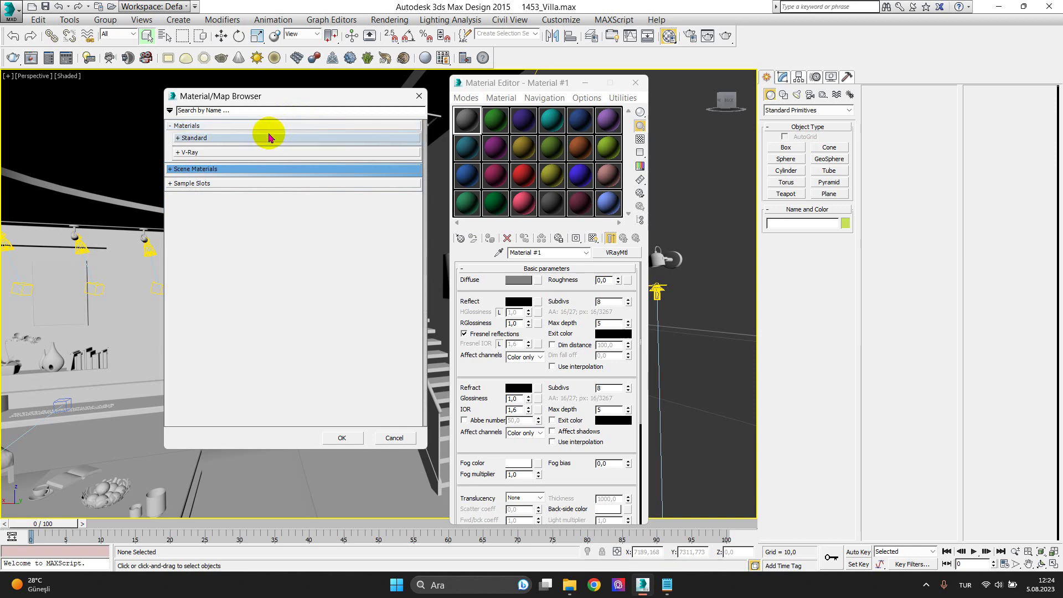
left_click(179, 152)
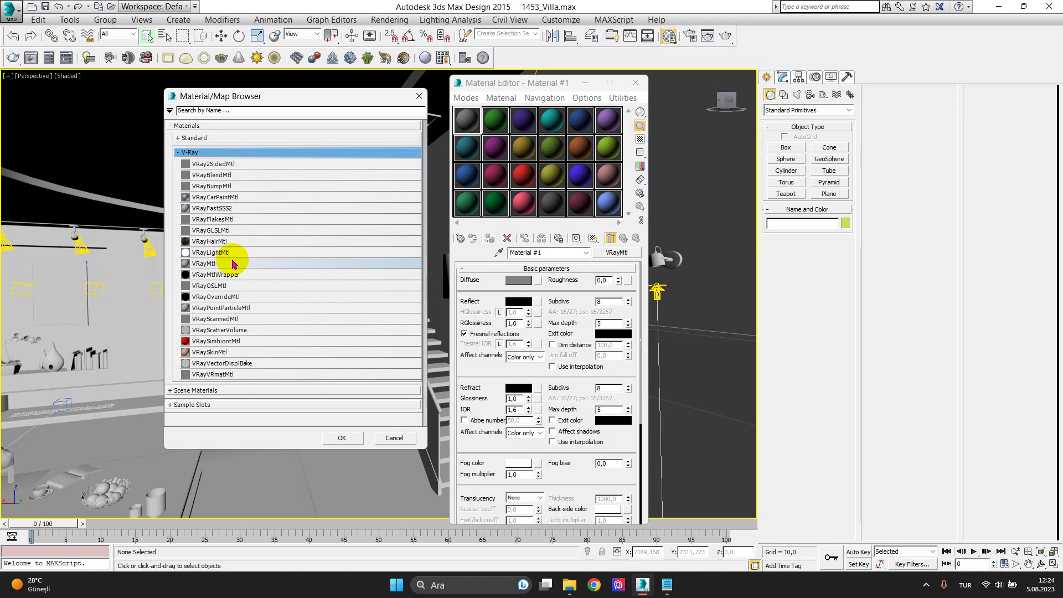
left_click(178, 152)
left_click(219, 112)
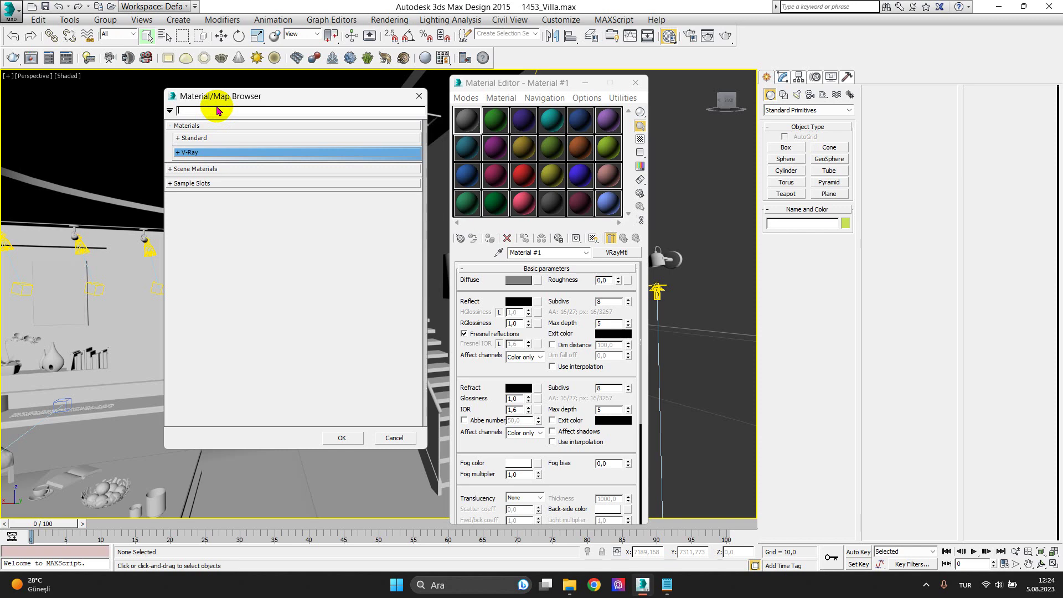
type("vraym")
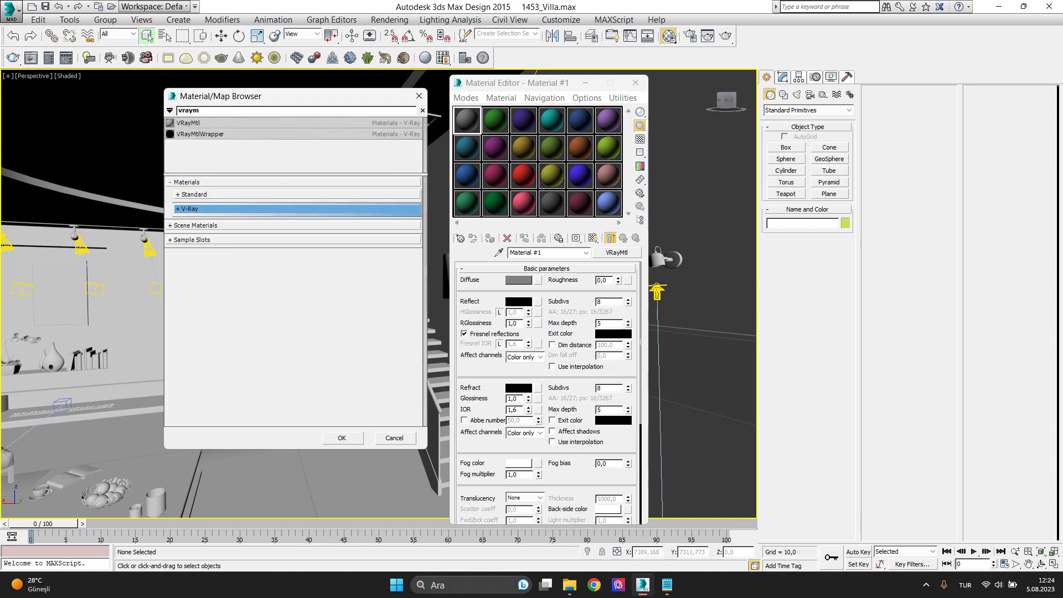
double_click(198, 124)
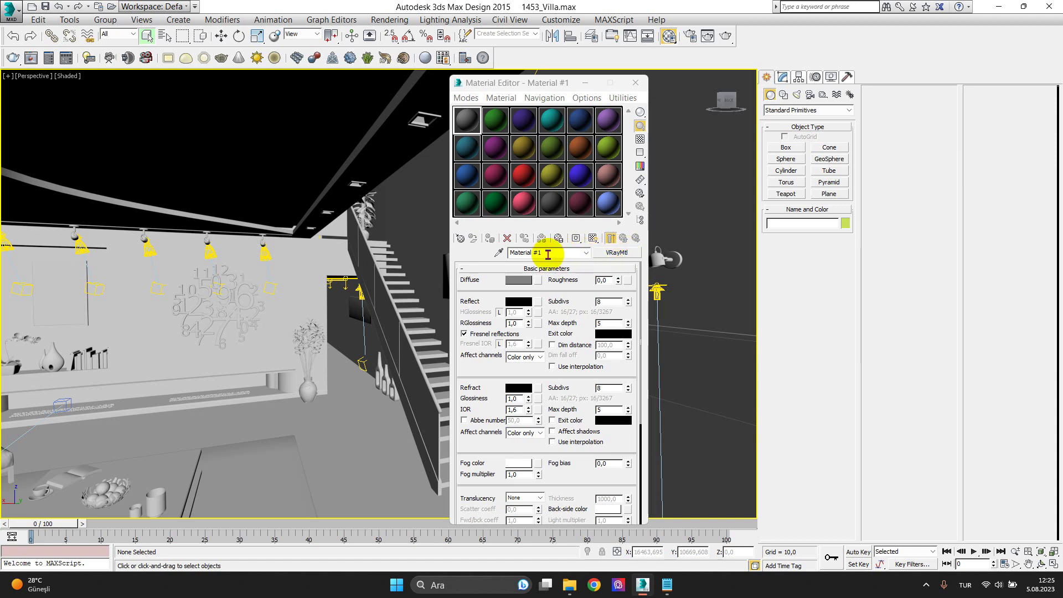
left_click_drag(505, 281, 542, 284)
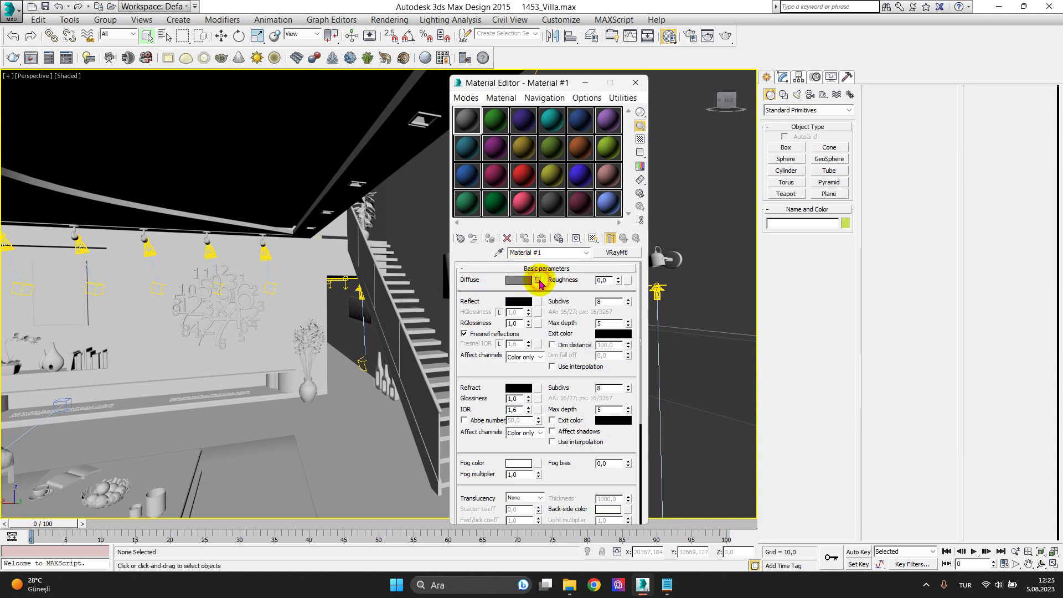
Load Duvar from D:\3dMax\.YouTubeEgit\Max dosyalarin\Maps as Material #1's diffuse bitmap
left_click(538, 281)
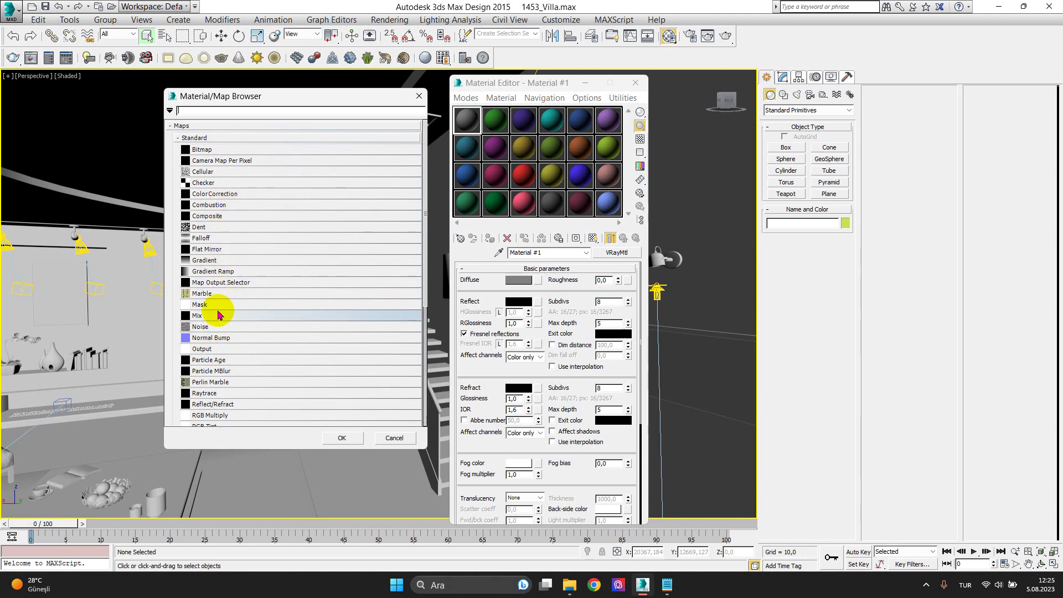
double_click(211, 153)
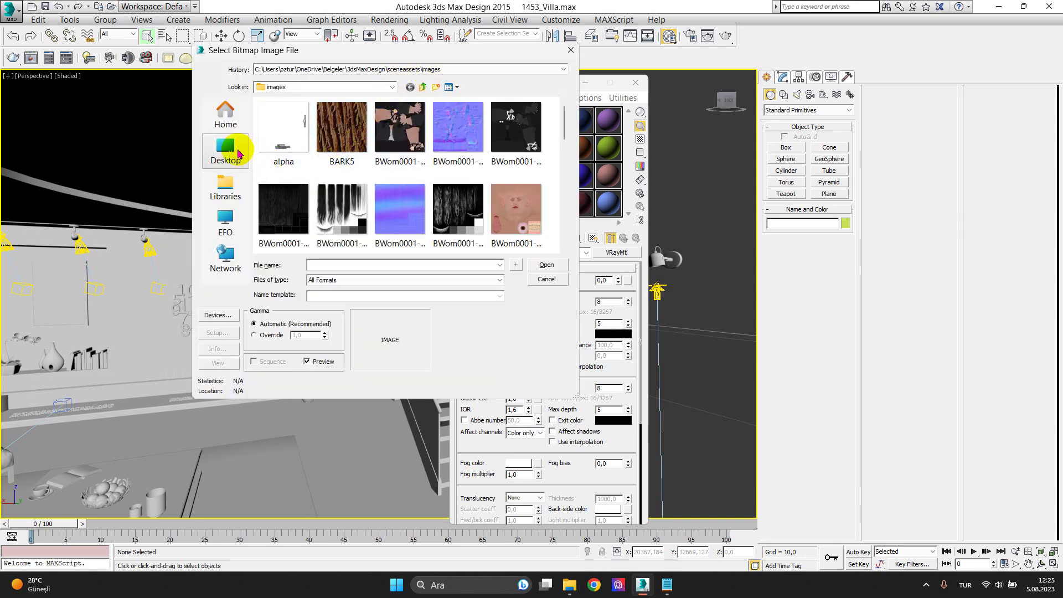
left_click(227, 216)
double_click(464, 125)
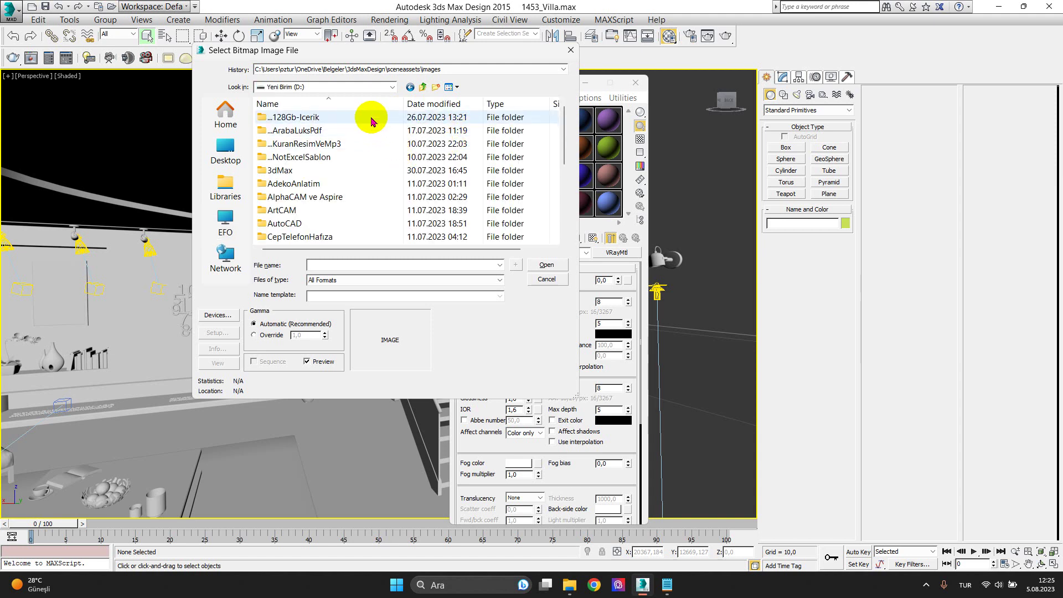
double_click(284, 170)
double_click(295, 127)
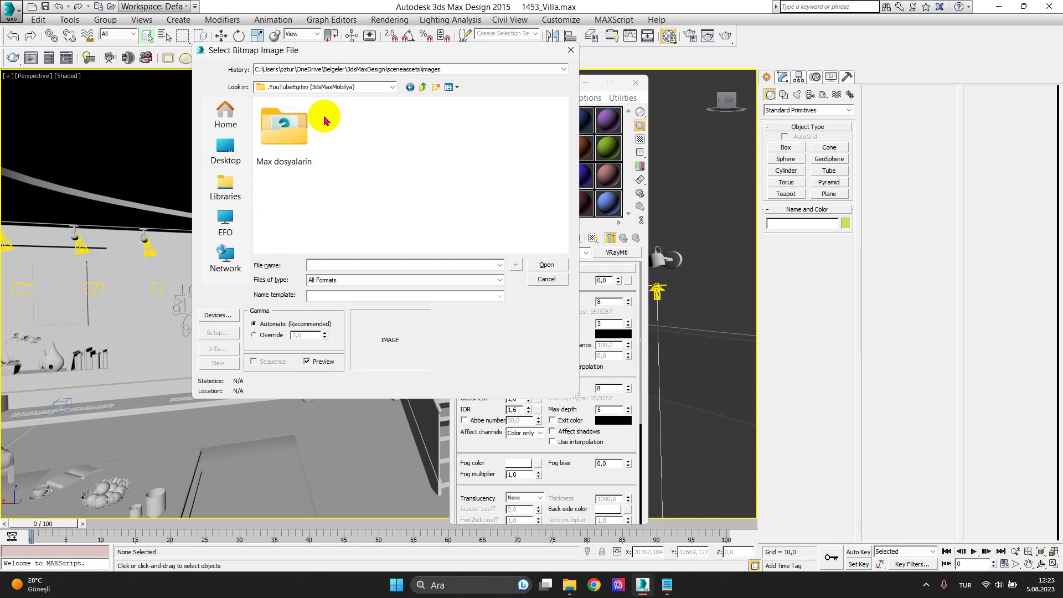
double_click(293, 126)
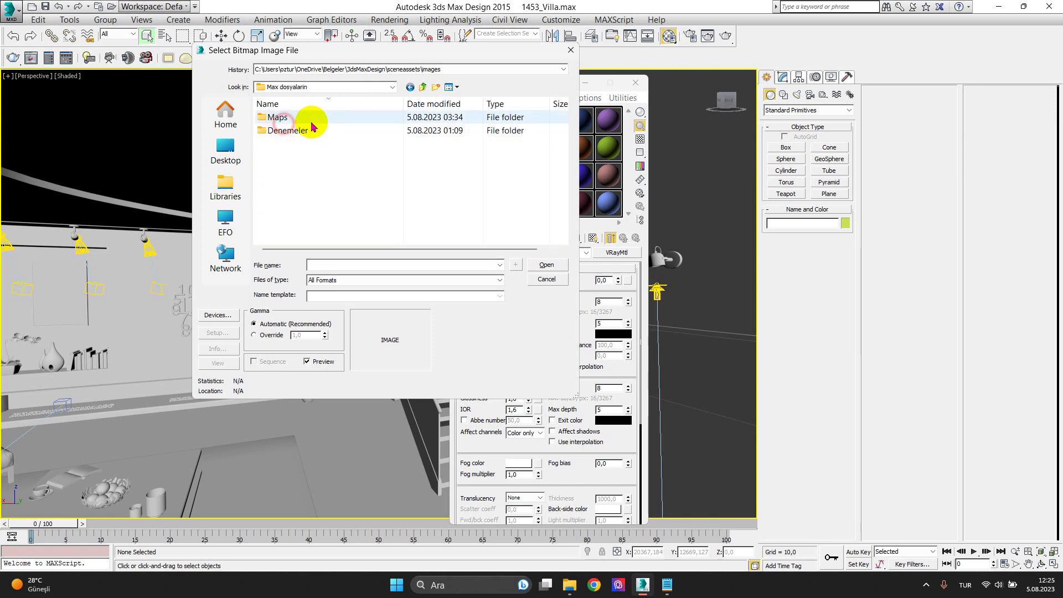
double_click(278, 117)
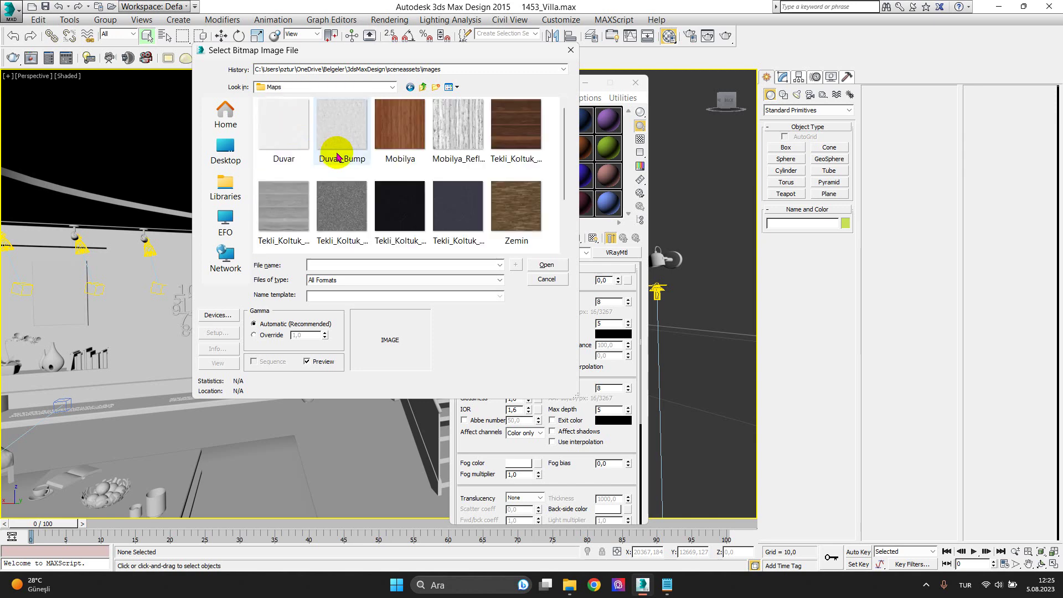
double_click(286, 134)
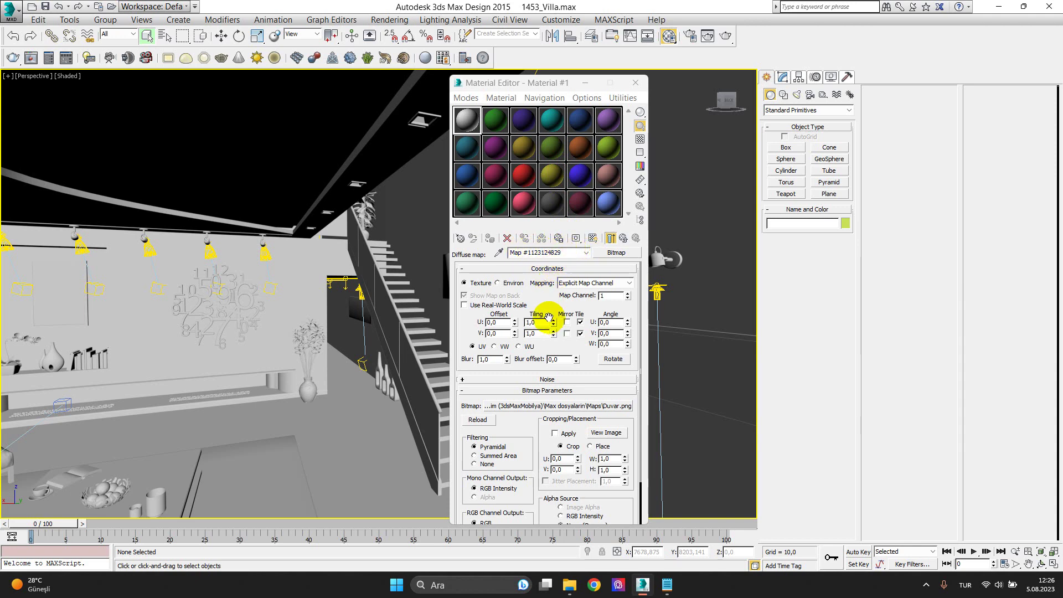
Rename Material #1 to 'duvar' and reselect it in the sample slots
scroll(553, 328, "down", 3)
scroll(557, 334, "up", 3)
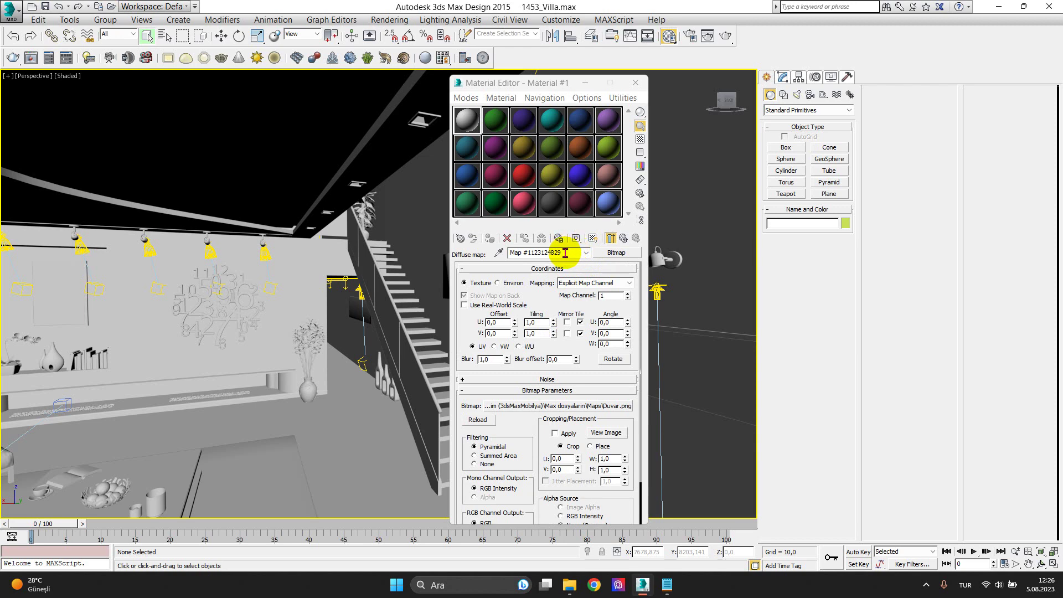
left_click(623, 239)
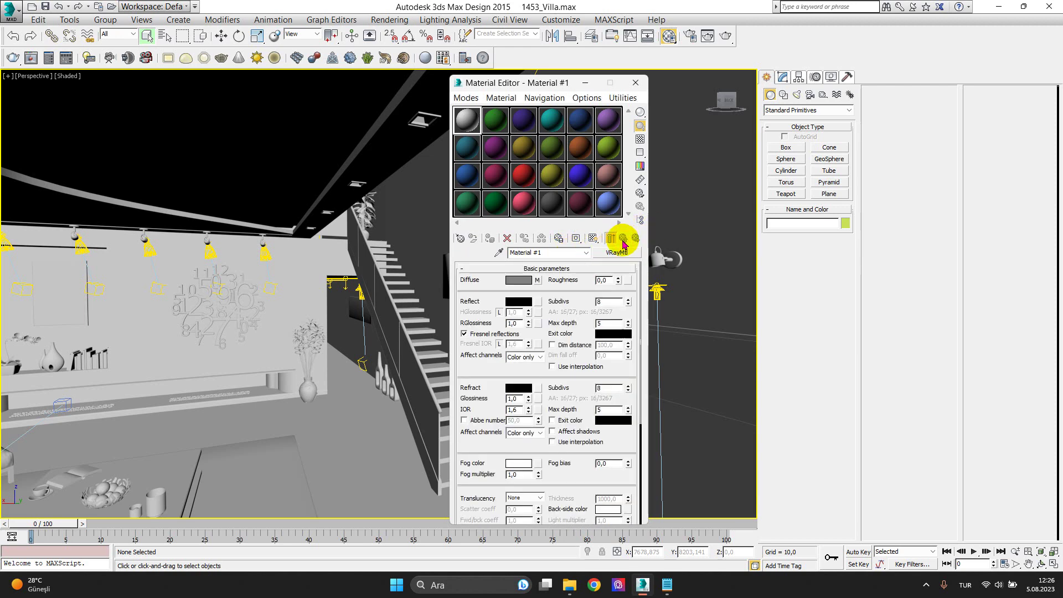
left_click(565, 252)
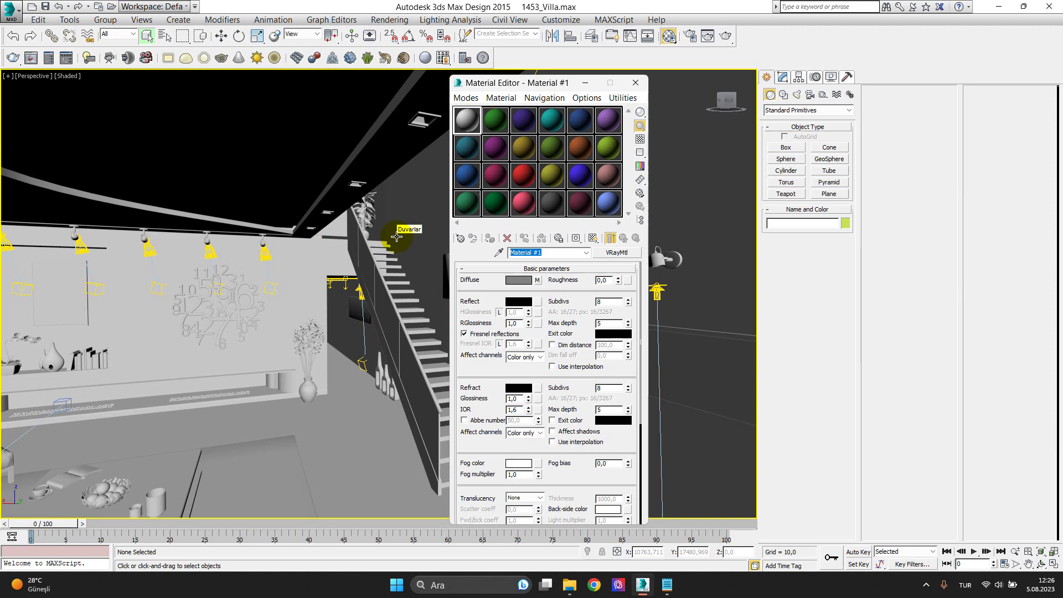
type("duvar")
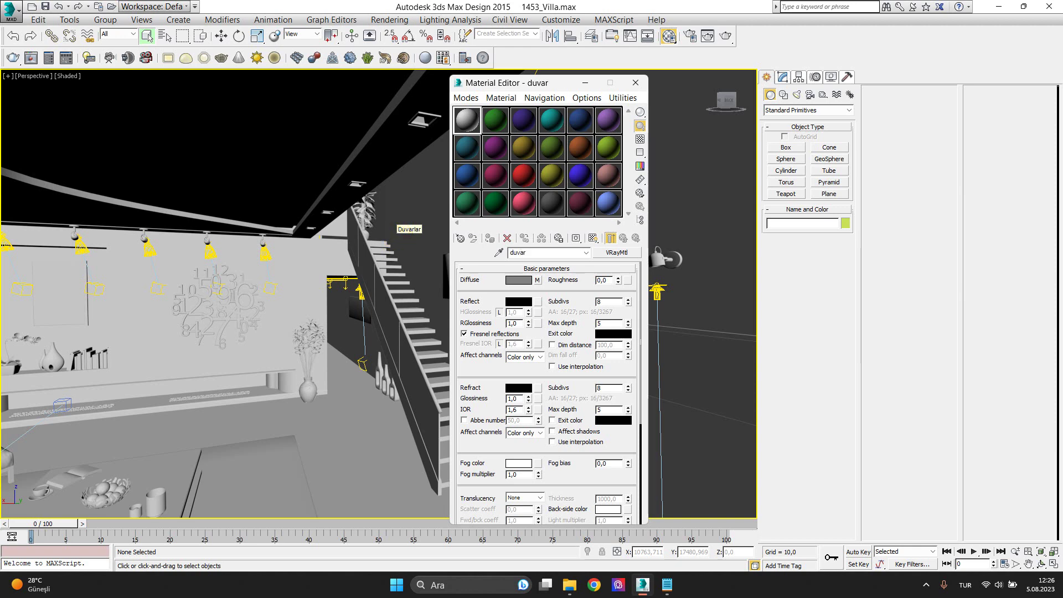
left_click(494, 119)
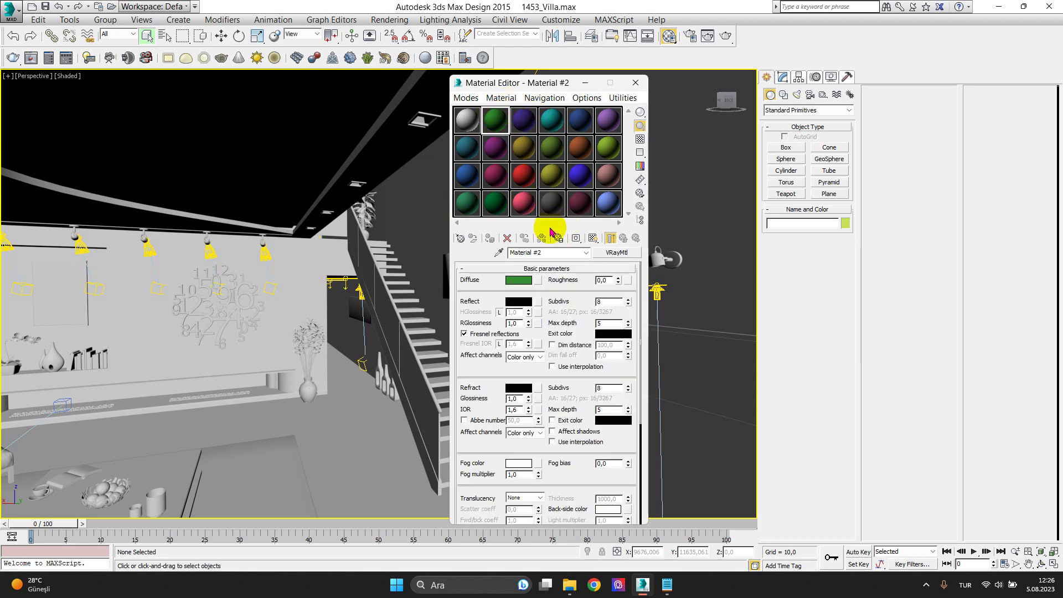
left_click(467, 119)
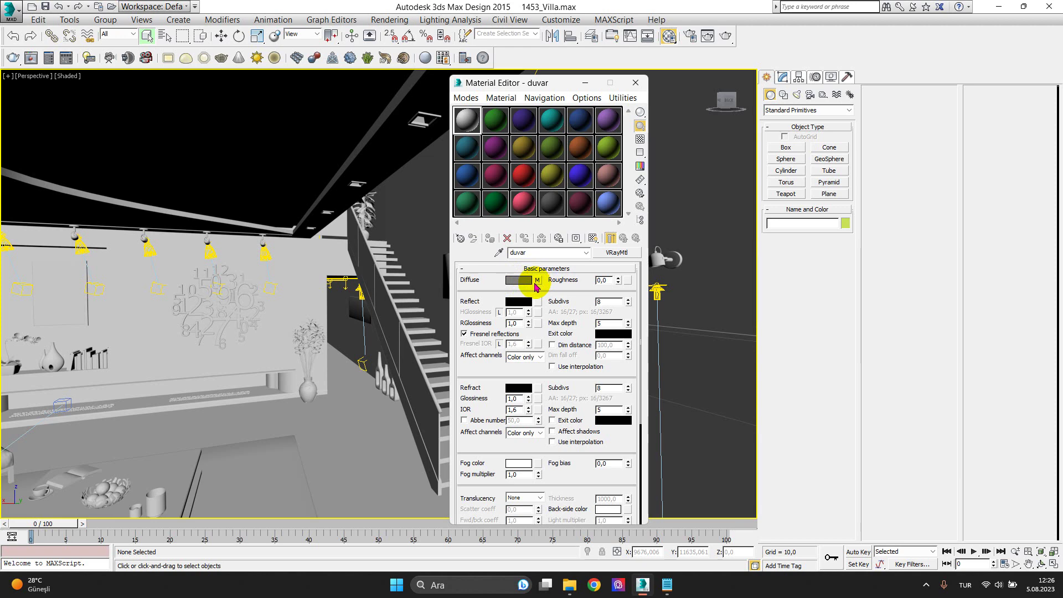
Open the Duvar.png diffuse bitmap settings, confirming the level via the map-name dropdown
left_click(537, 281)
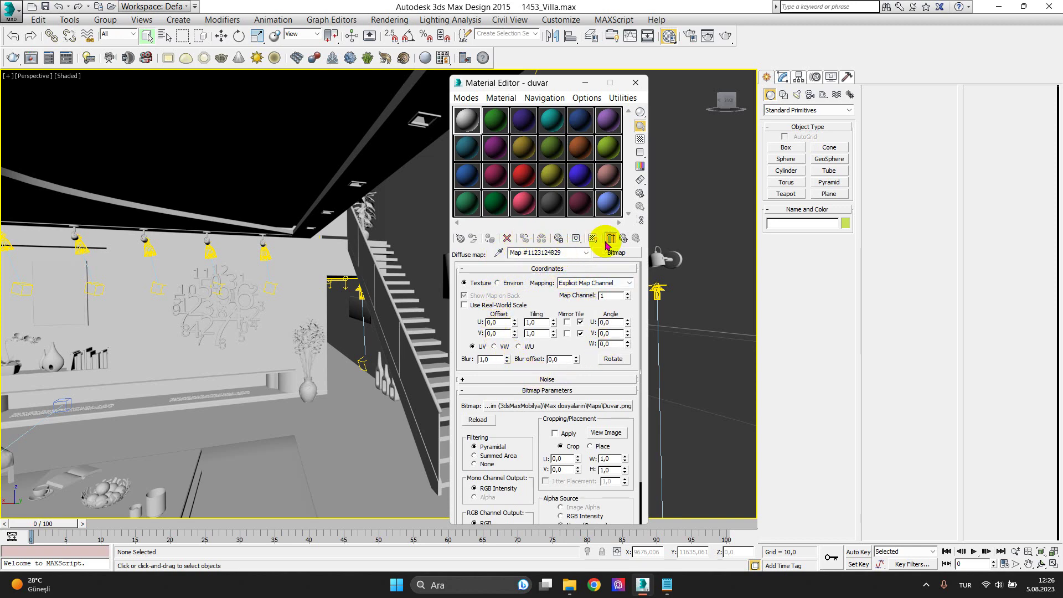
left_click(622, 239)
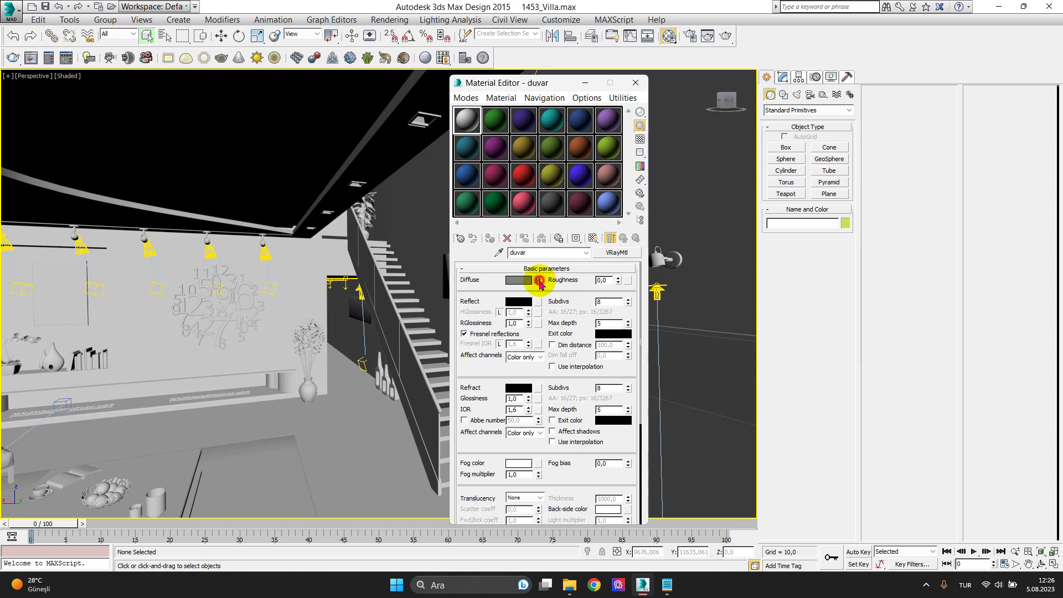
left_click(539, 280)
left_click(585, 254)
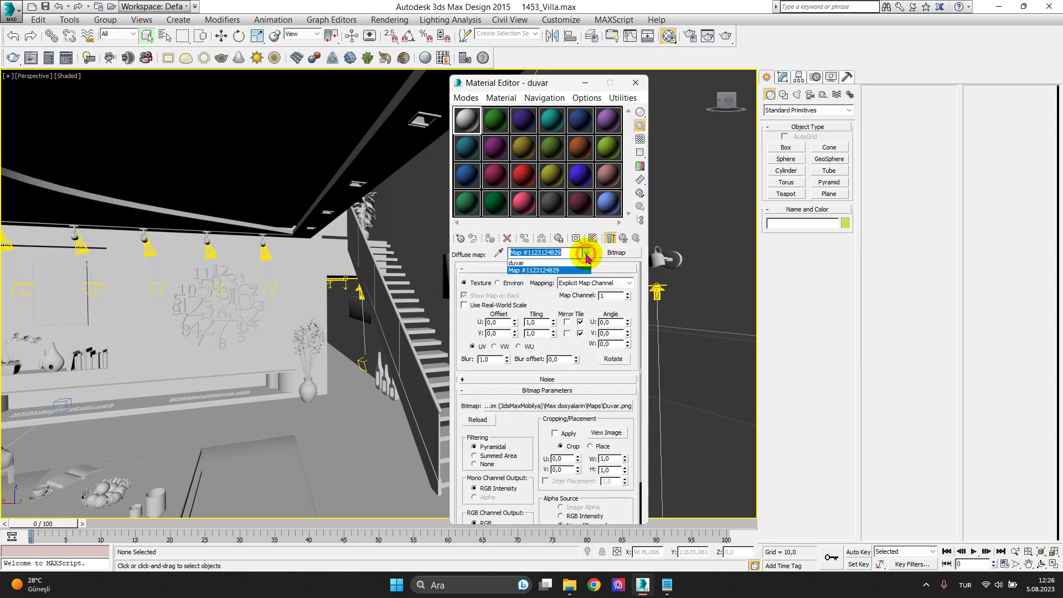
left_click(565, 264)
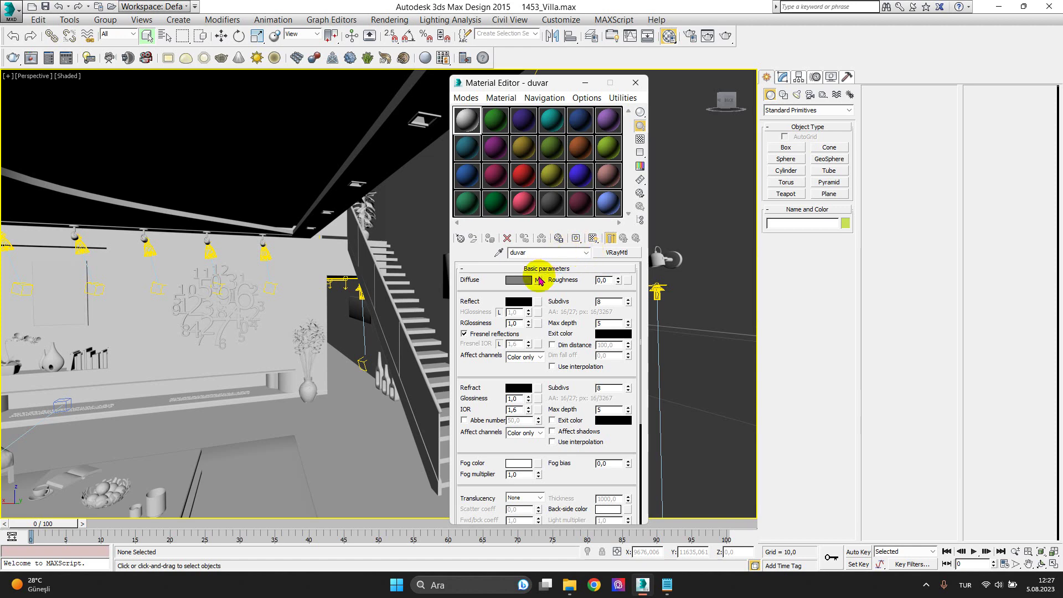
left_click(538, 280)
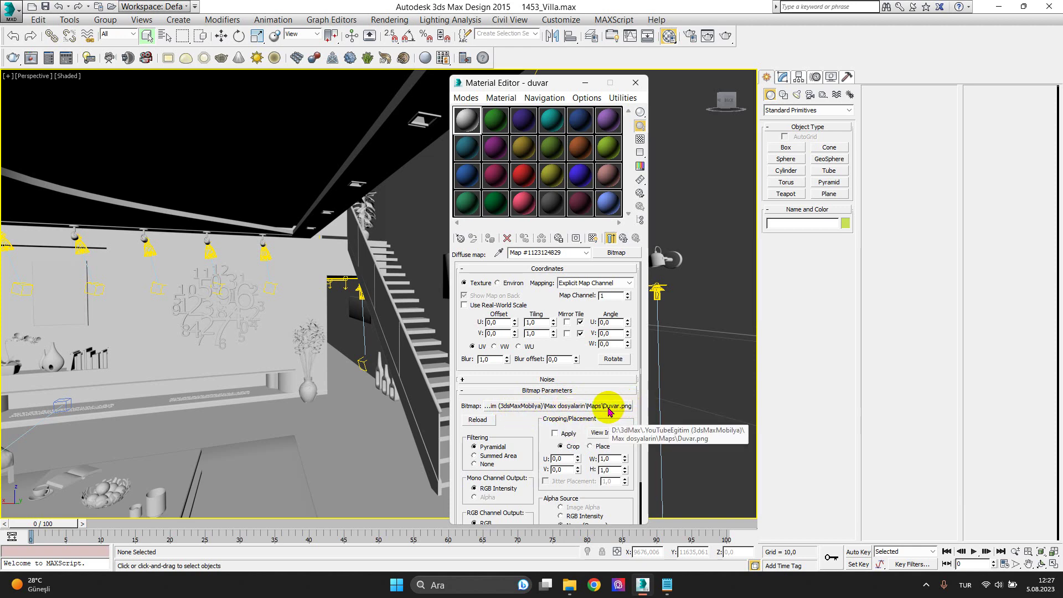
Preview the Duvar diffuse map enlarged on a checkered background, then close the preview
double_click(467, 117)
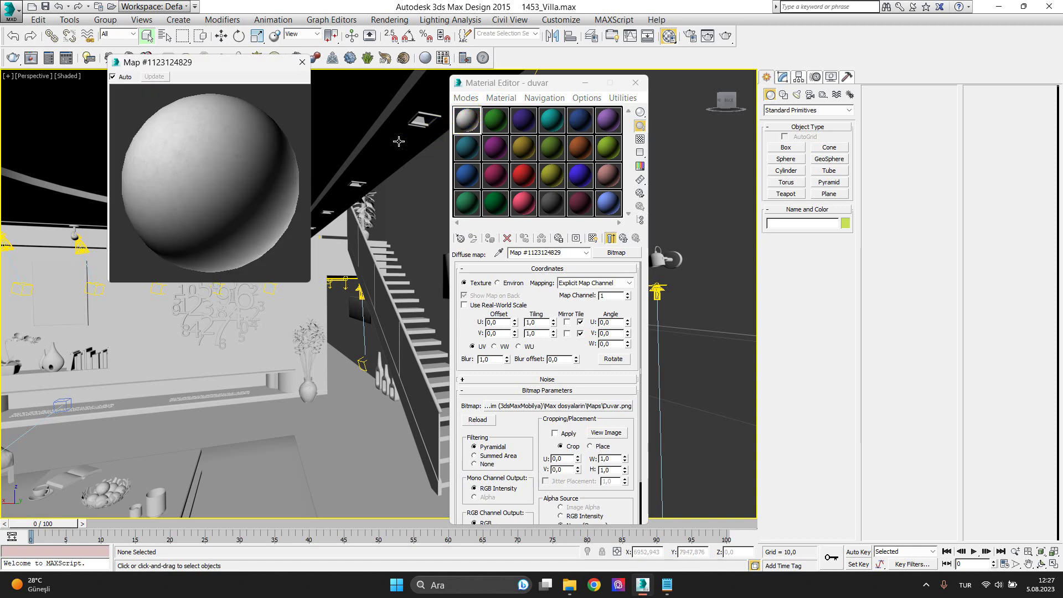
left_click_drag(231, 63, 286, 123)
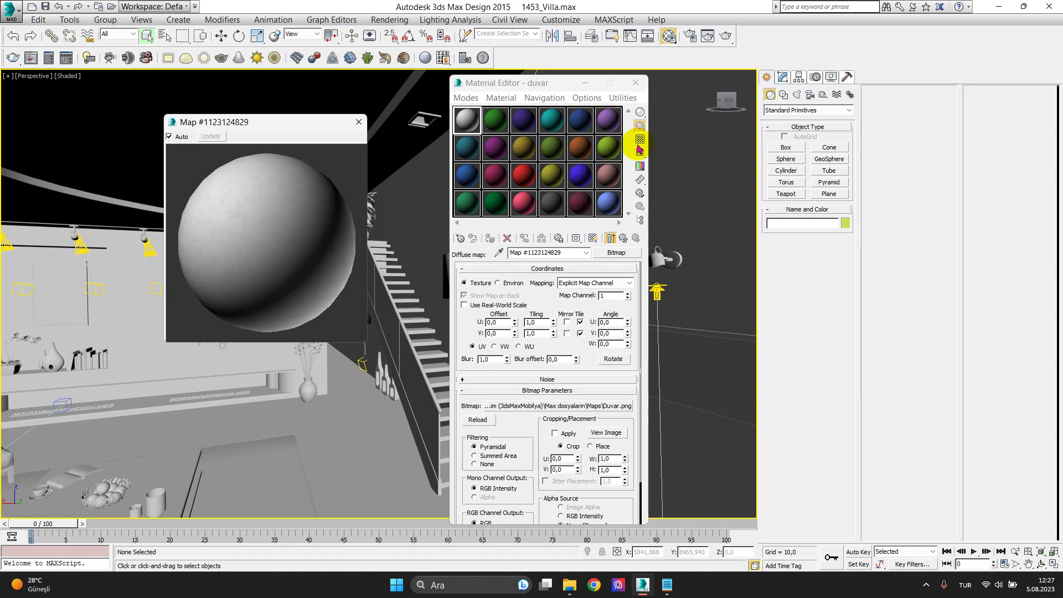
left_click(641, 141)
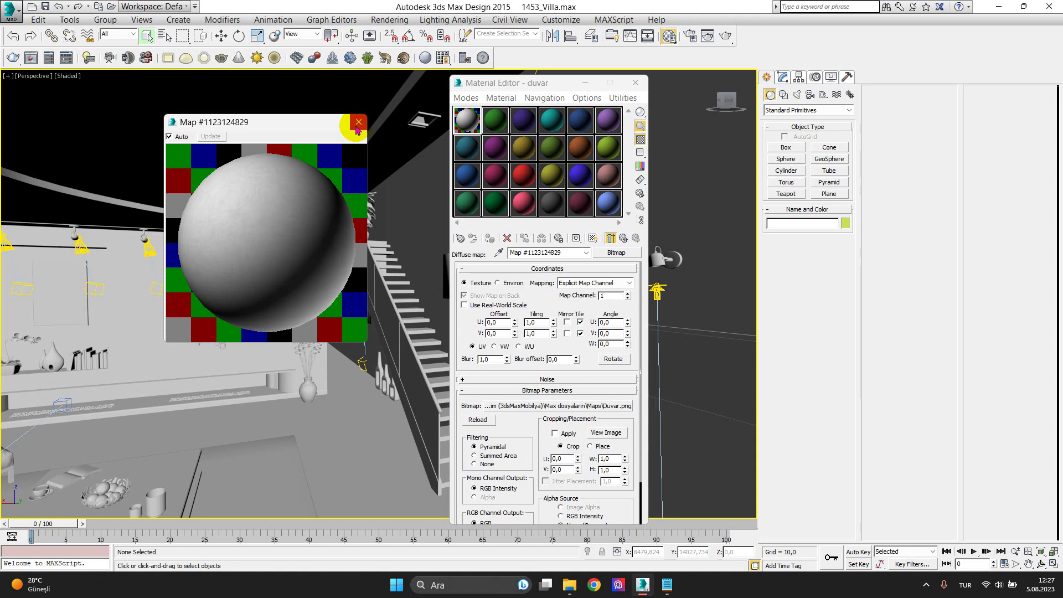
left_click(357, 123)
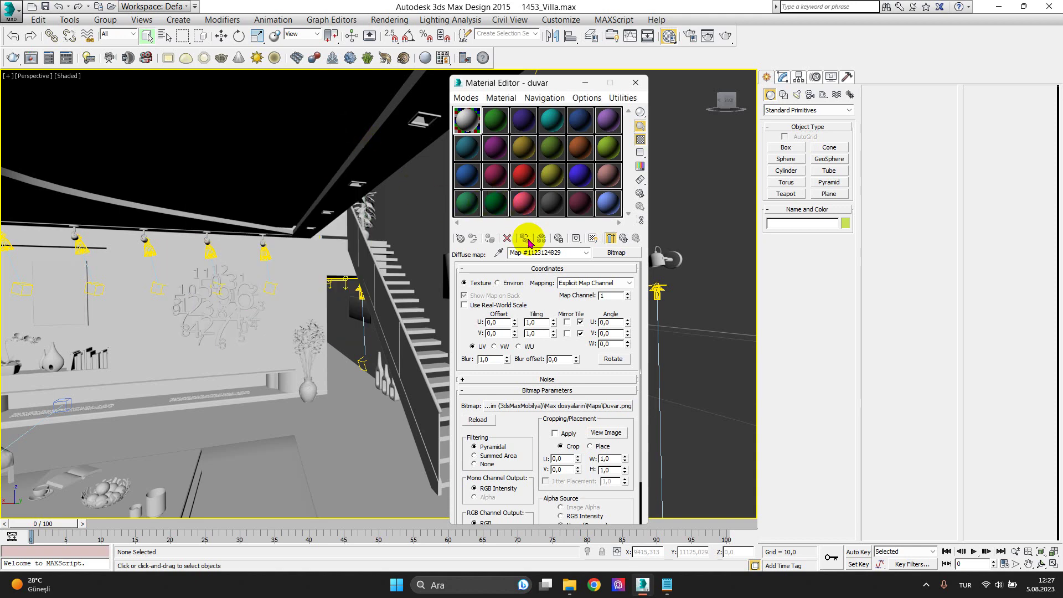
Go up to the duvar material, nudge the editor left, recheck the Duvar map, and return
left_click(611, 237)
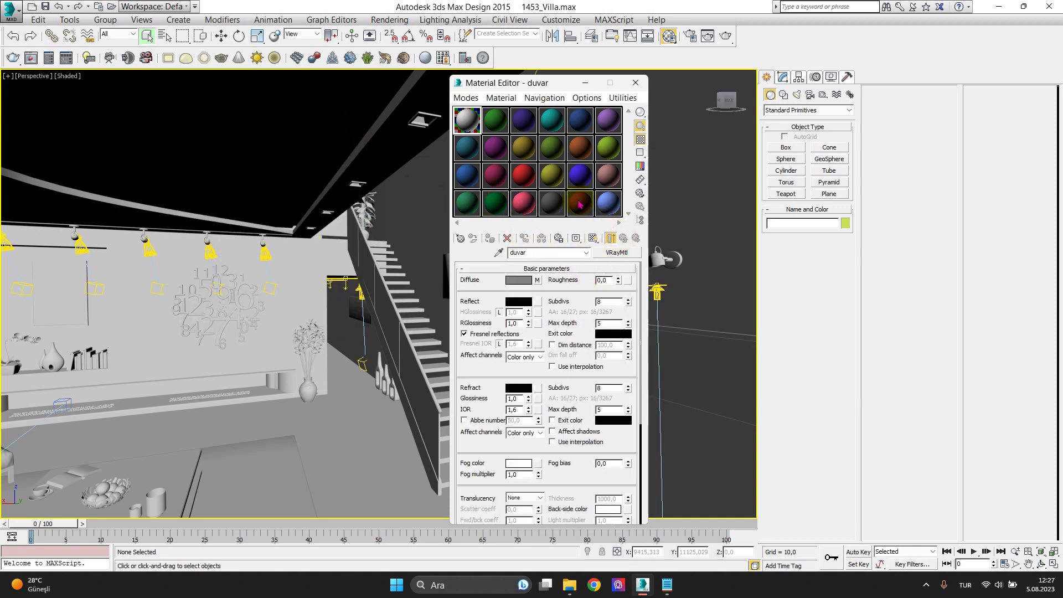
left_click_drag(560, 74, 539, 76)
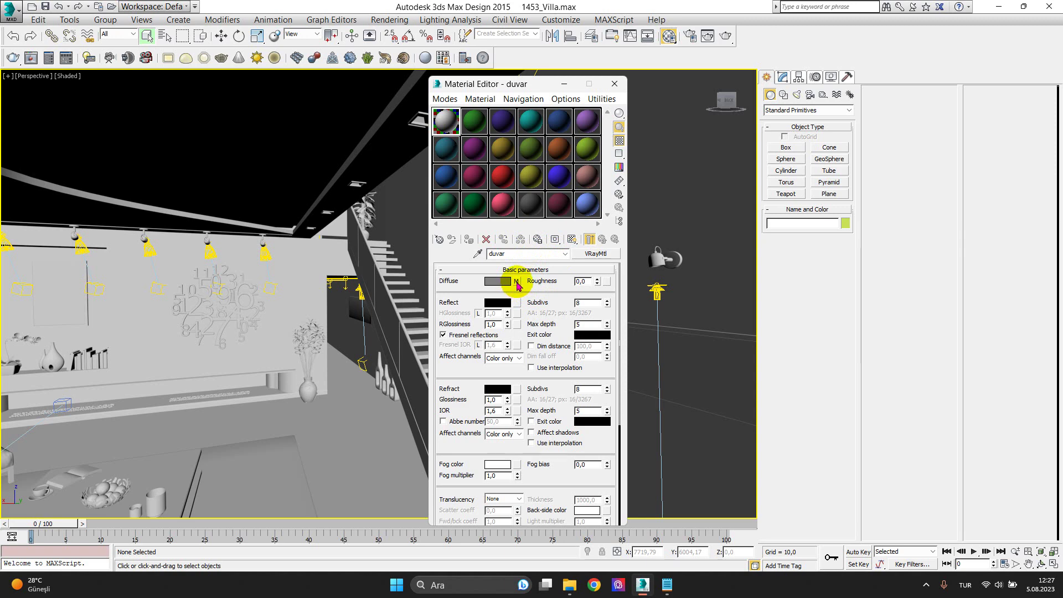
left_click(516, 282)
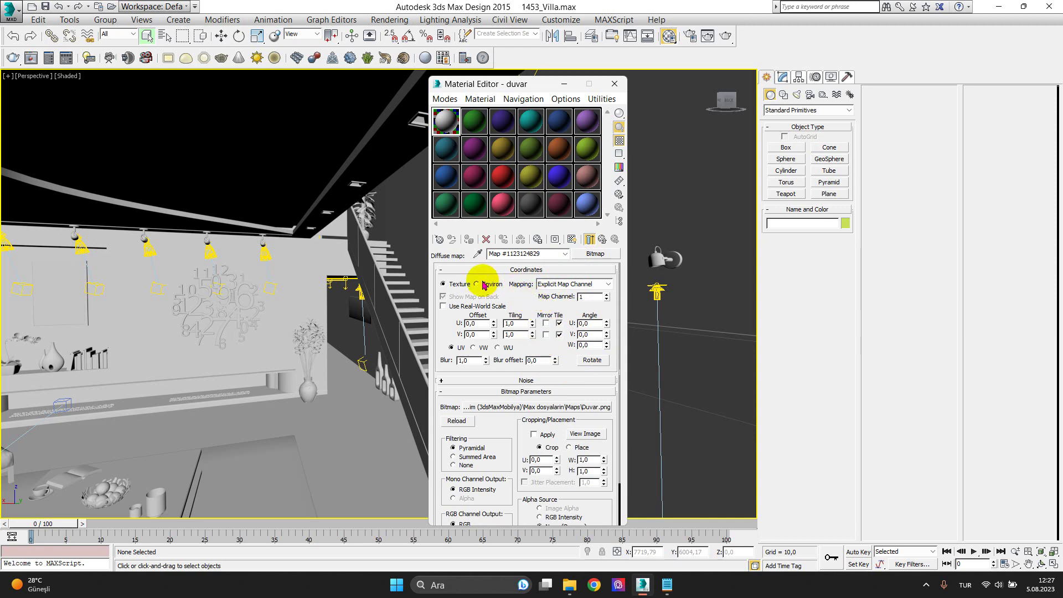
left_click(601, 241)
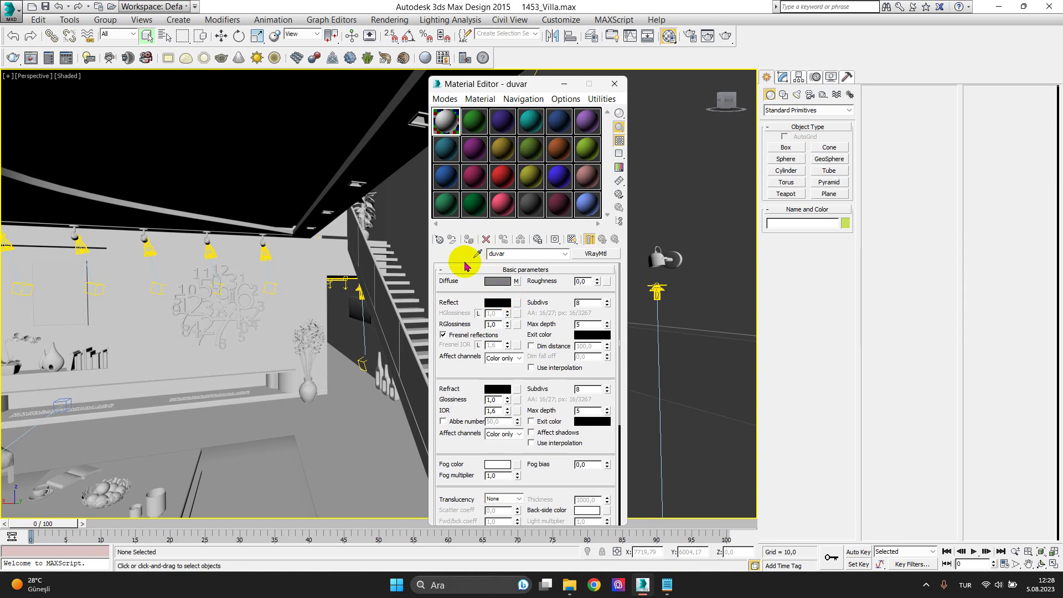
Collapse Basic parameters and BRDF, then open the map browser for the duvar material's Bump slot
left_click(441, 270)
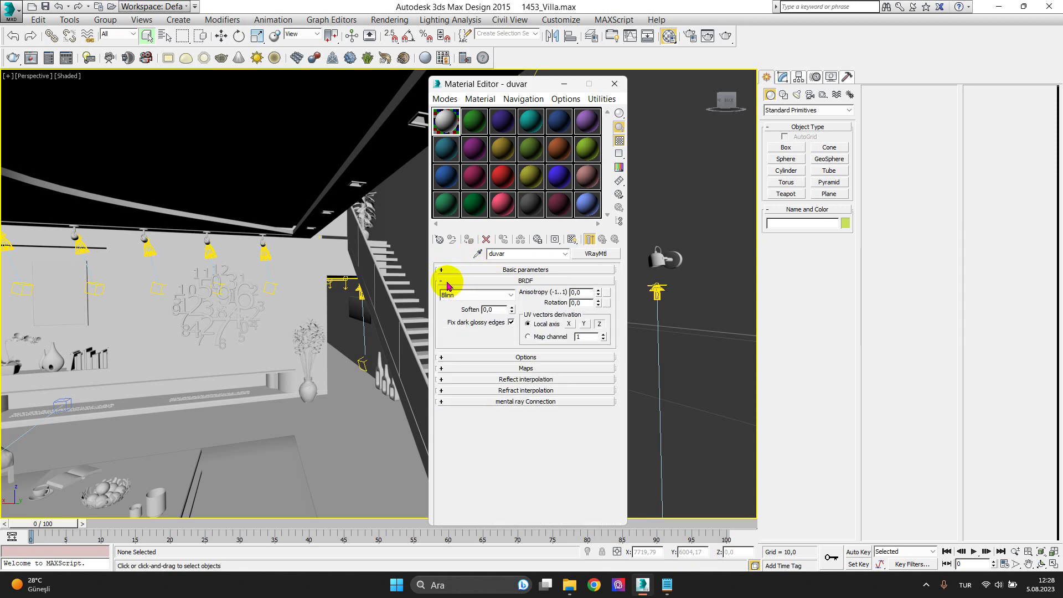
left_click(442, 280)
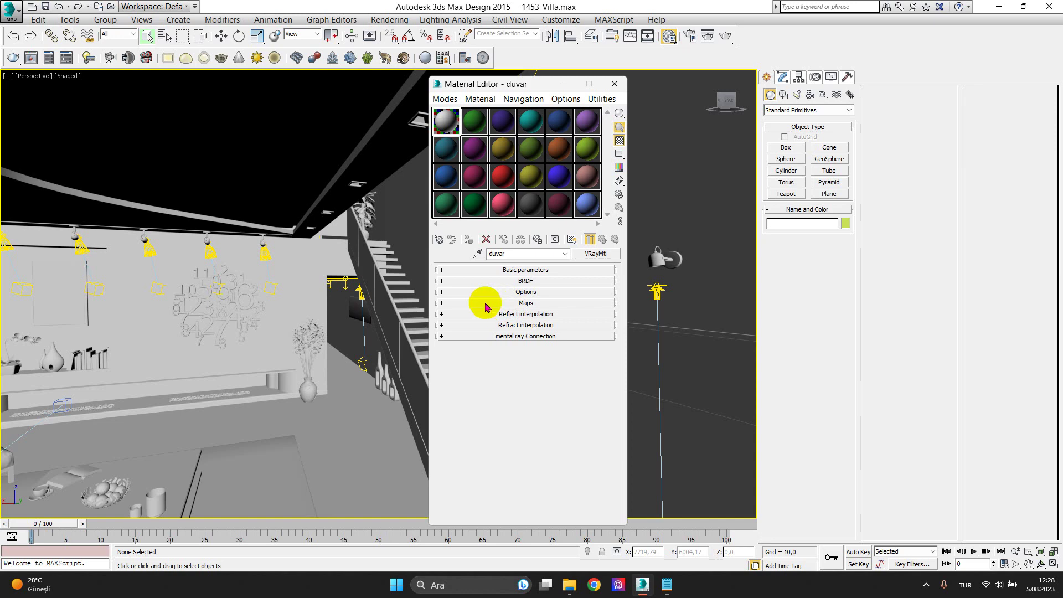
left_click(442, 305)
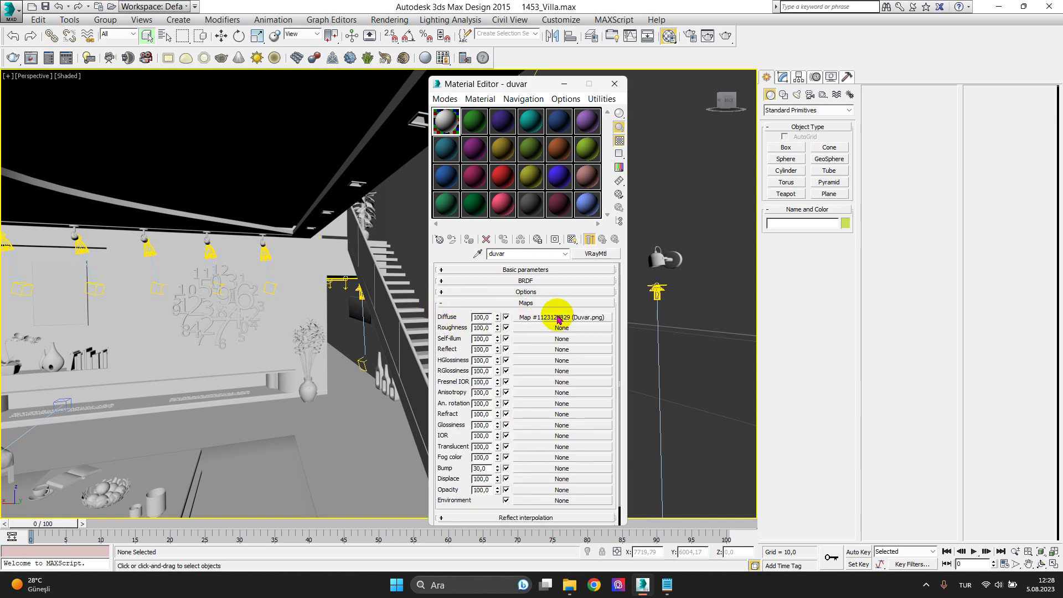
scroll(529, 361, "down", 2)
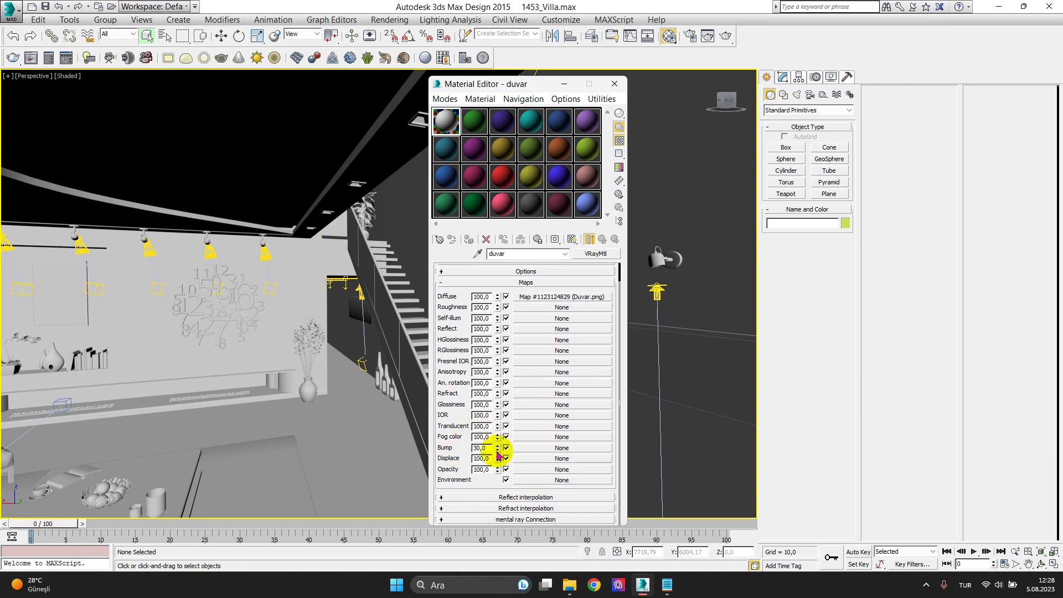
left_click(535, 448)
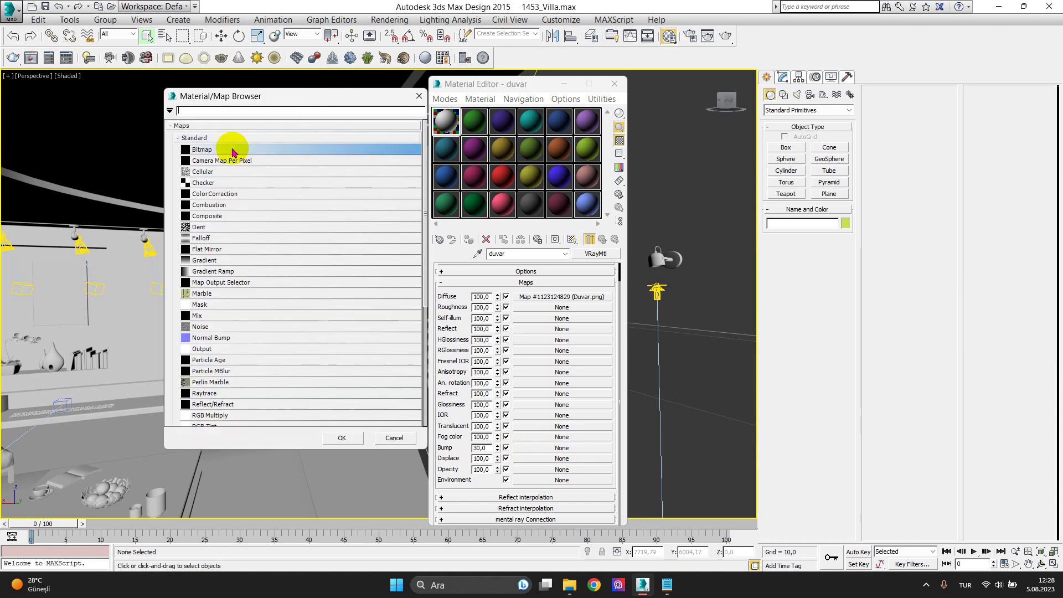
Load Duvar_Bump as a Bitmap map in the duvar material's Bump slot
double_click(227, 149)
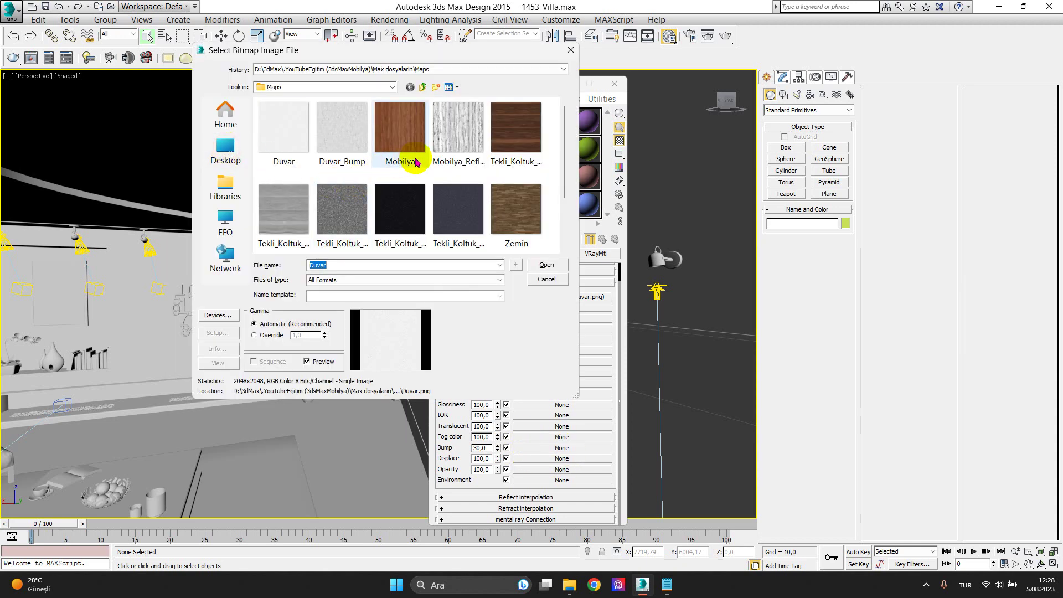
double_click(339, 135)
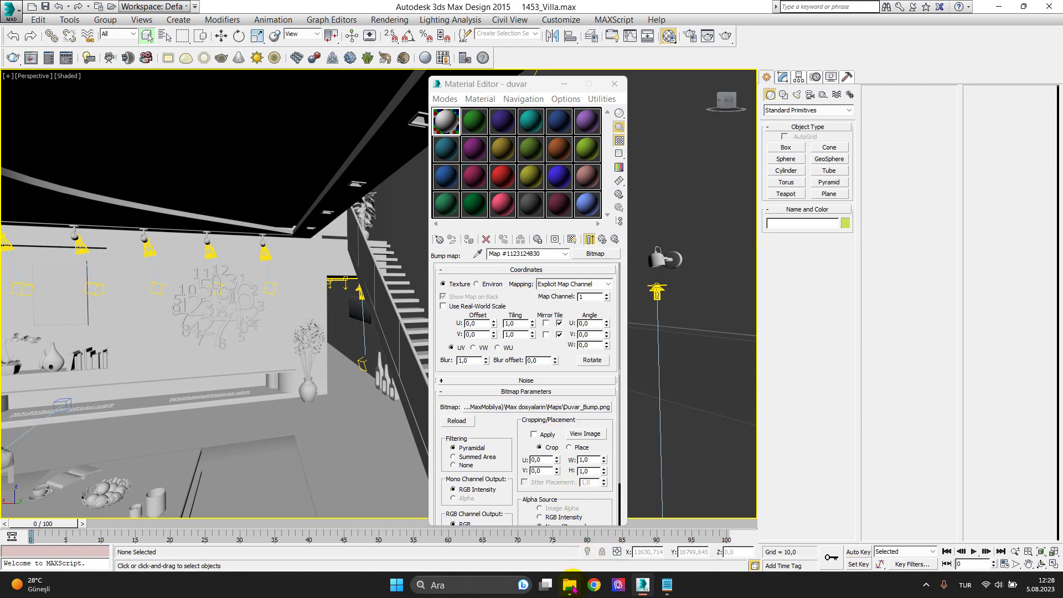
left_click(569, 584)
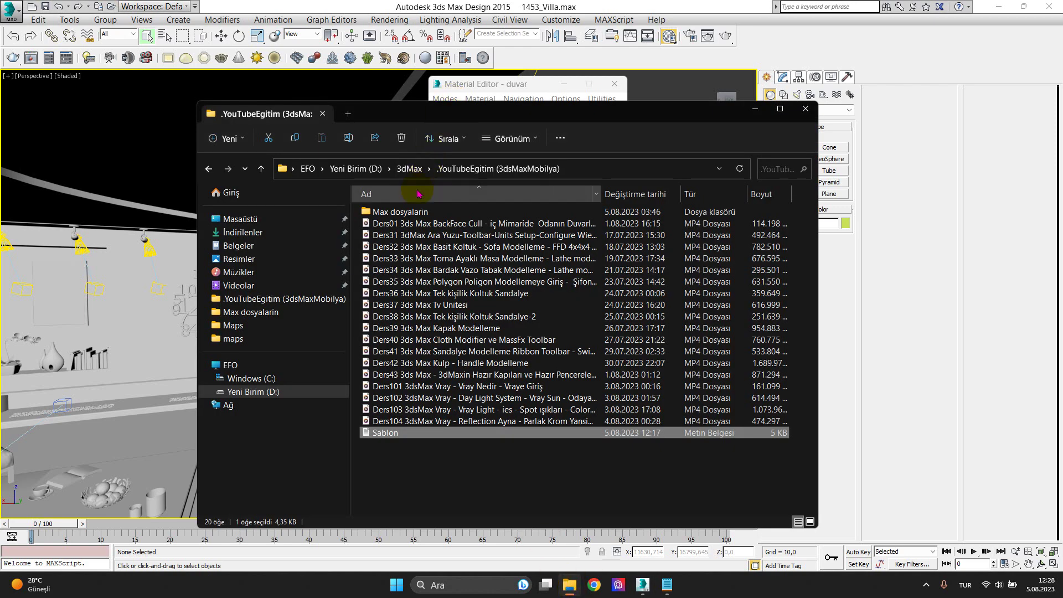
Open Duvar.png from the Max dosyalarin Maps folder in the image viewer
double_click(399, 213)
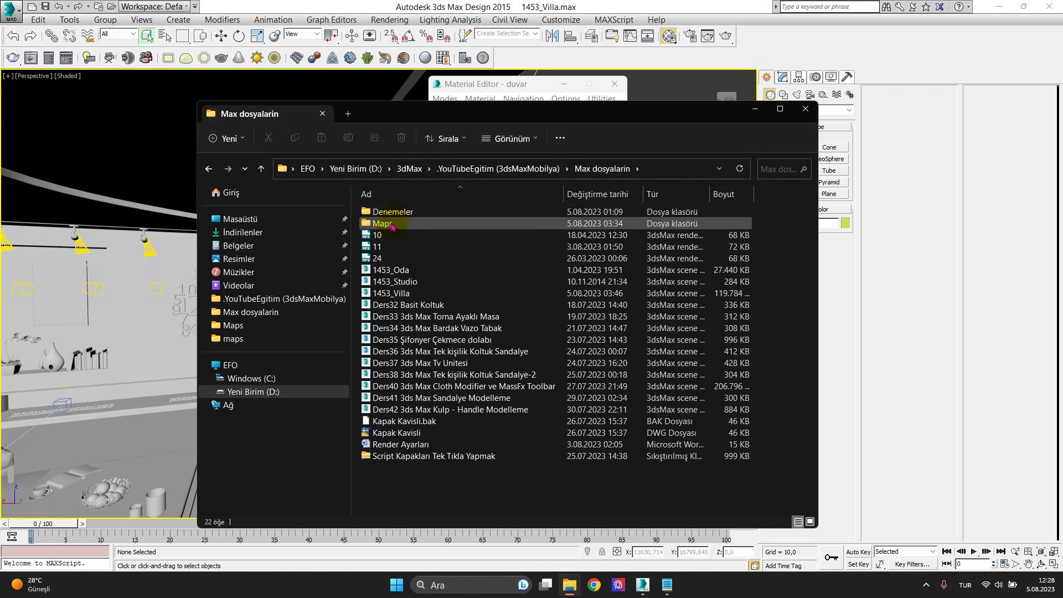
double_click(392, 224)
double_click(396, 224)
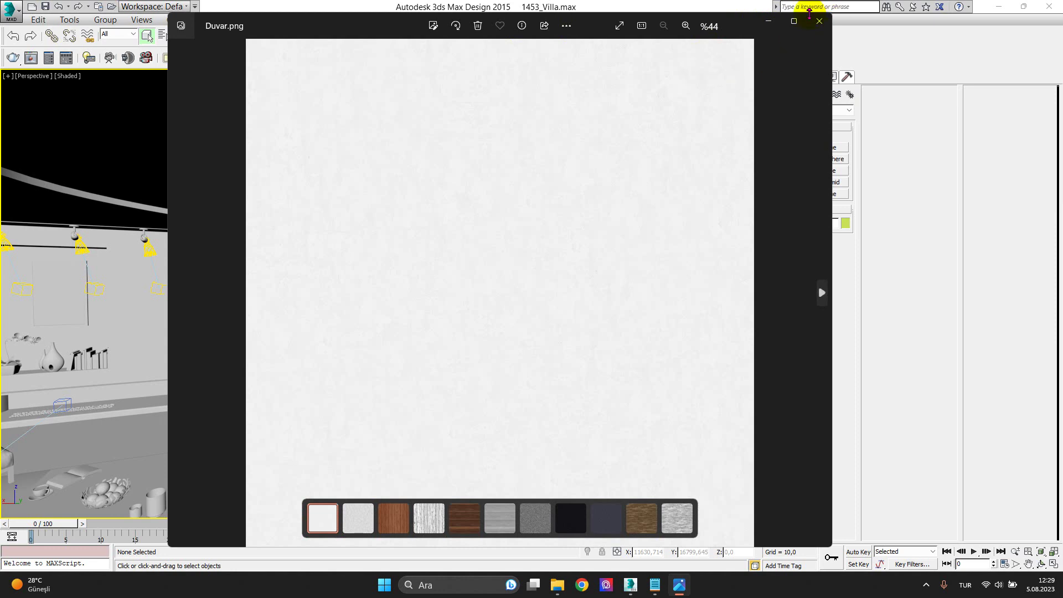
Close the Duvar image and open Duvar_Bump.png in Photos instead
left_click(819, 28)
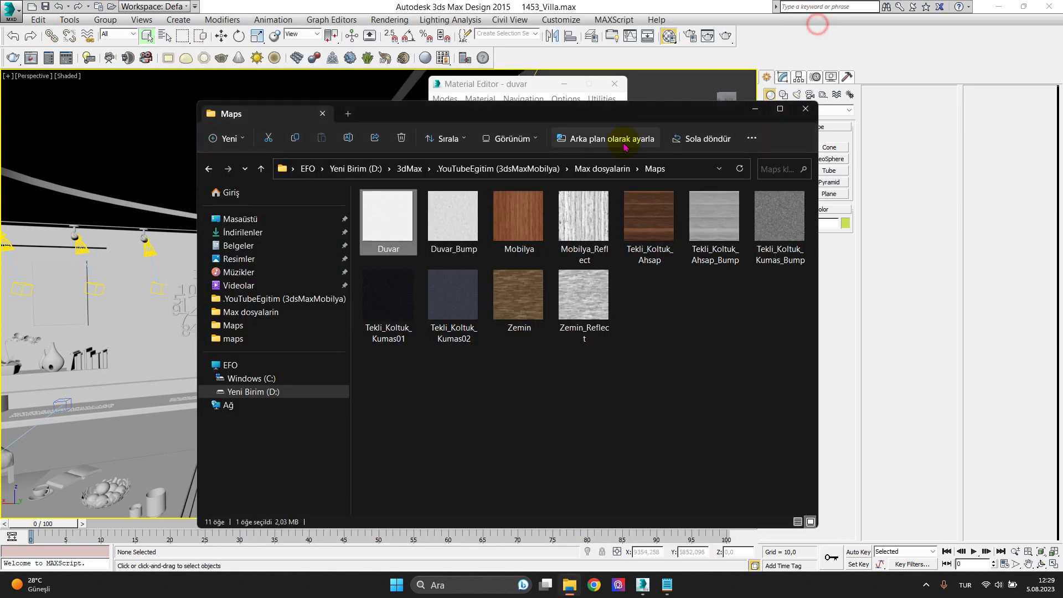
left_click(463, 222)
double_click(464, 222)
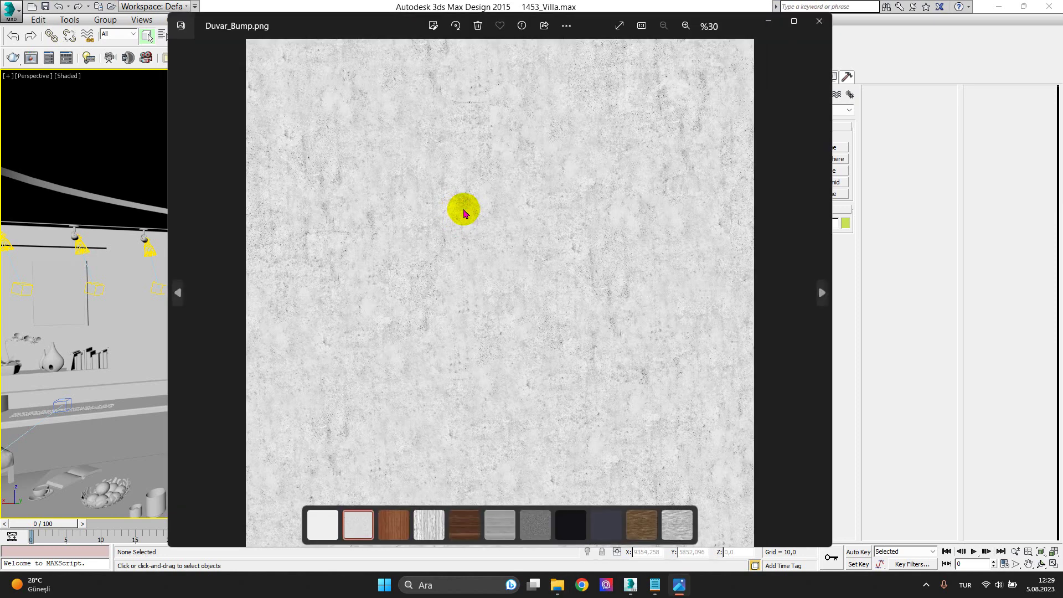
Zoom in and out on the grainy Duvar_Bump texture, then close Photos and return to 3ds Max
scroll(481, 188, "up", 2)
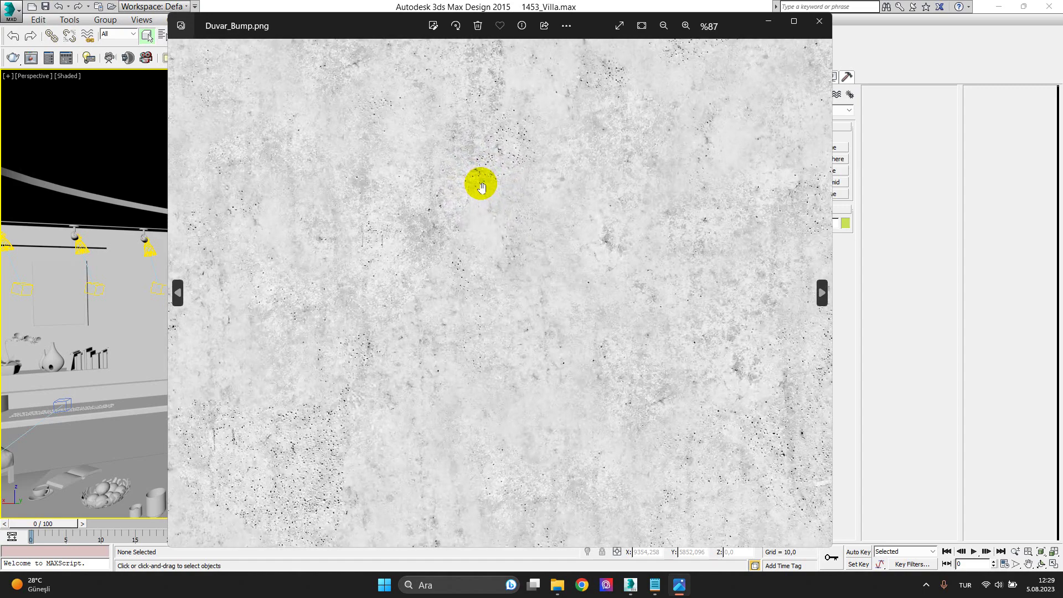
scroll(479, 185, "down", 3)
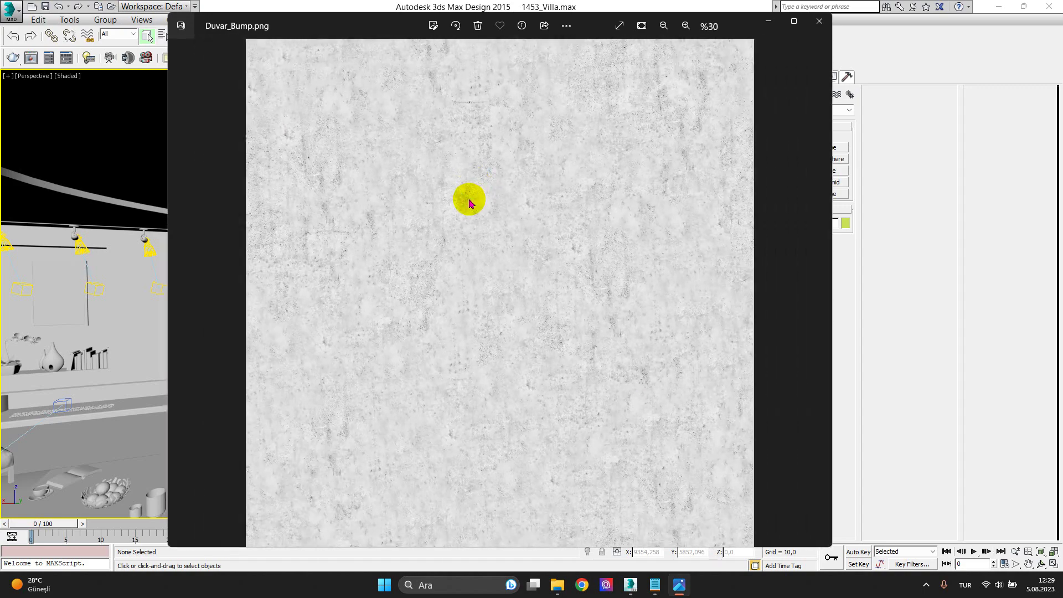
scroll(434, 135, "up", 1)
scroll(423, 128, "up", 1)
scroll(426, 138, "up", 1)
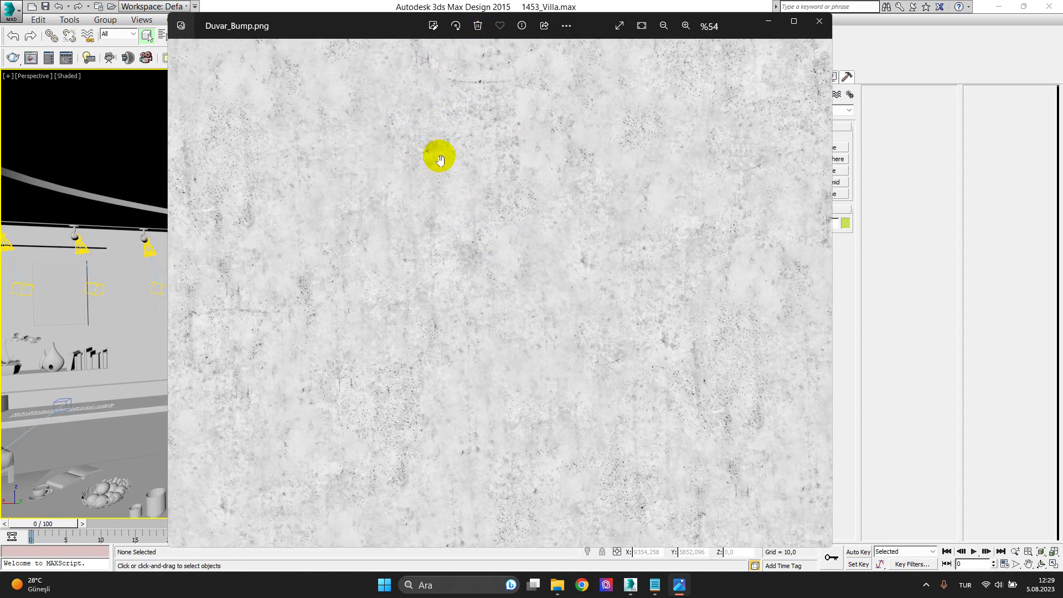
scroll(448, 154, "down", 2)
scroll(449, 157, "down", 1)
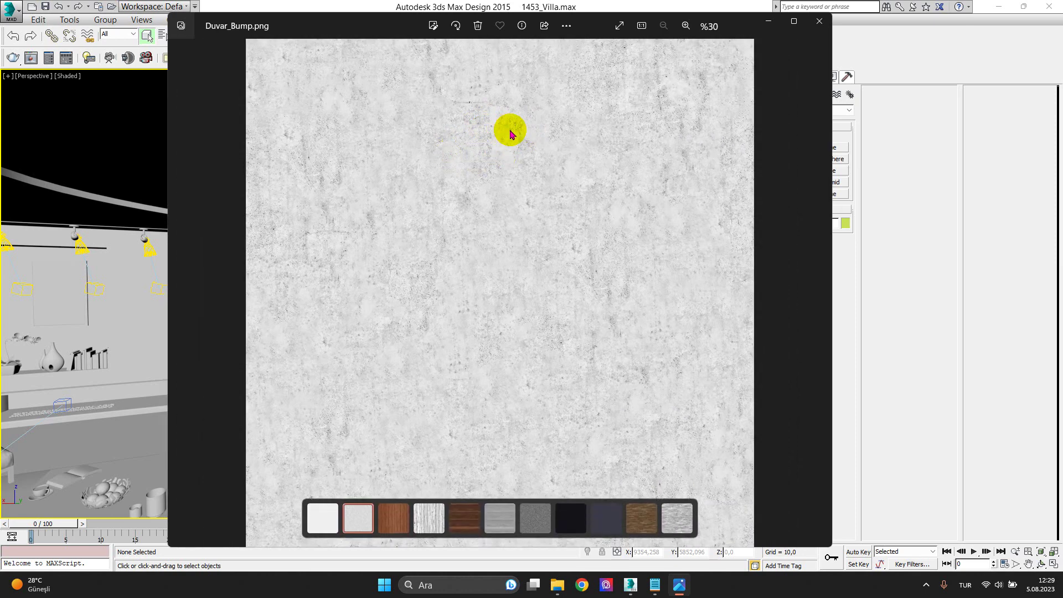
left_click(819, 21)
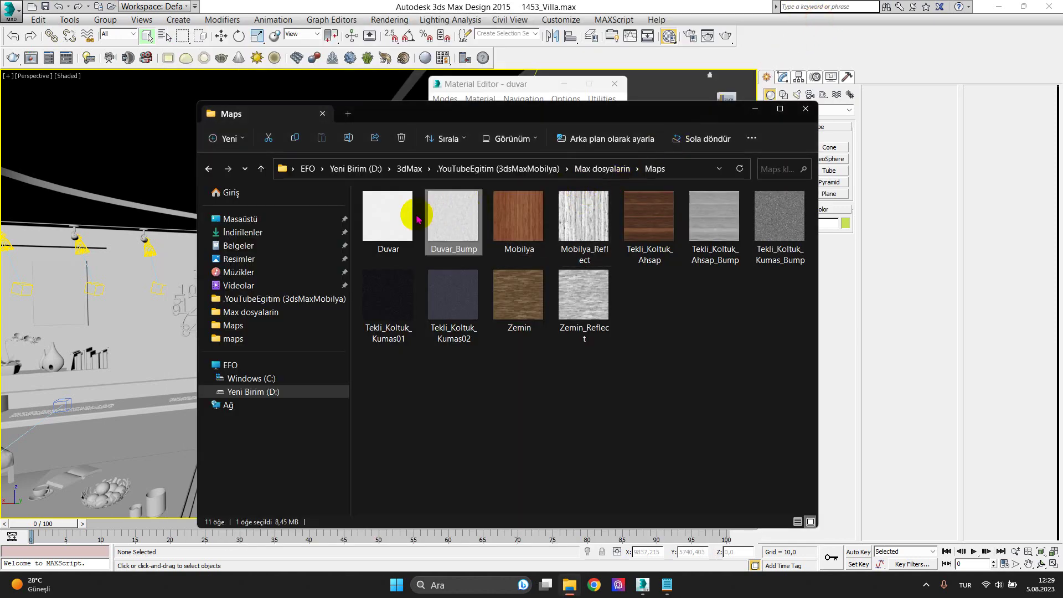
left_click(775, 83)
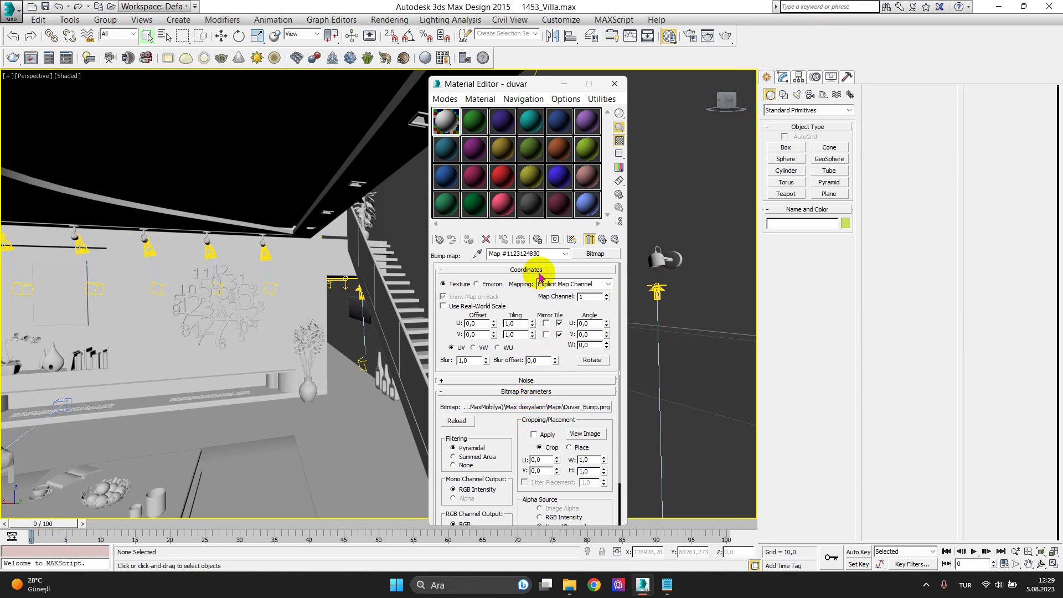
Change the duvar material's Bump amount from 30 to 5
left_click(602, 239)
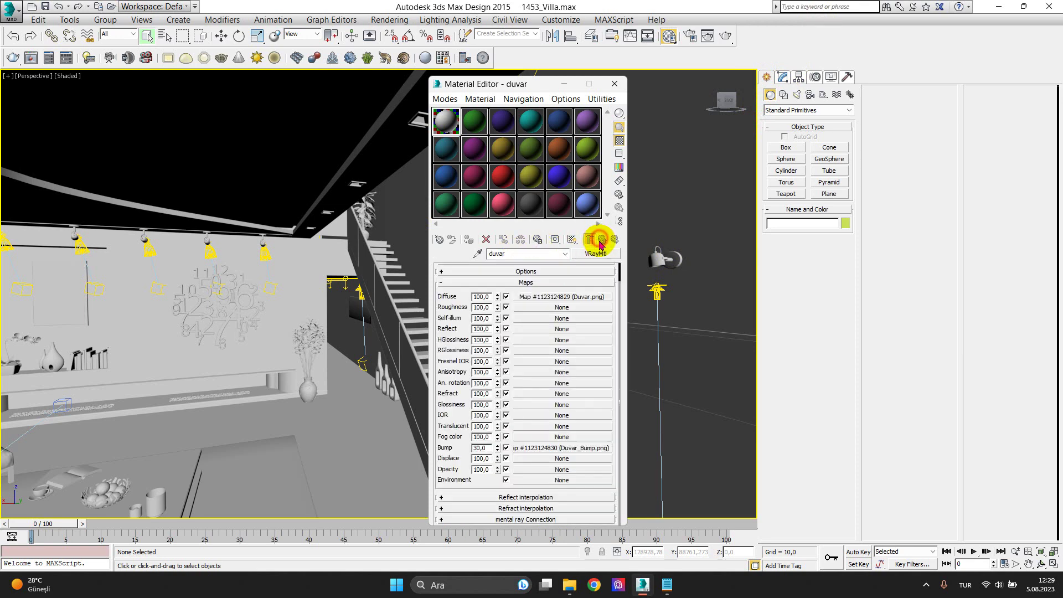
double_click(488, 448)
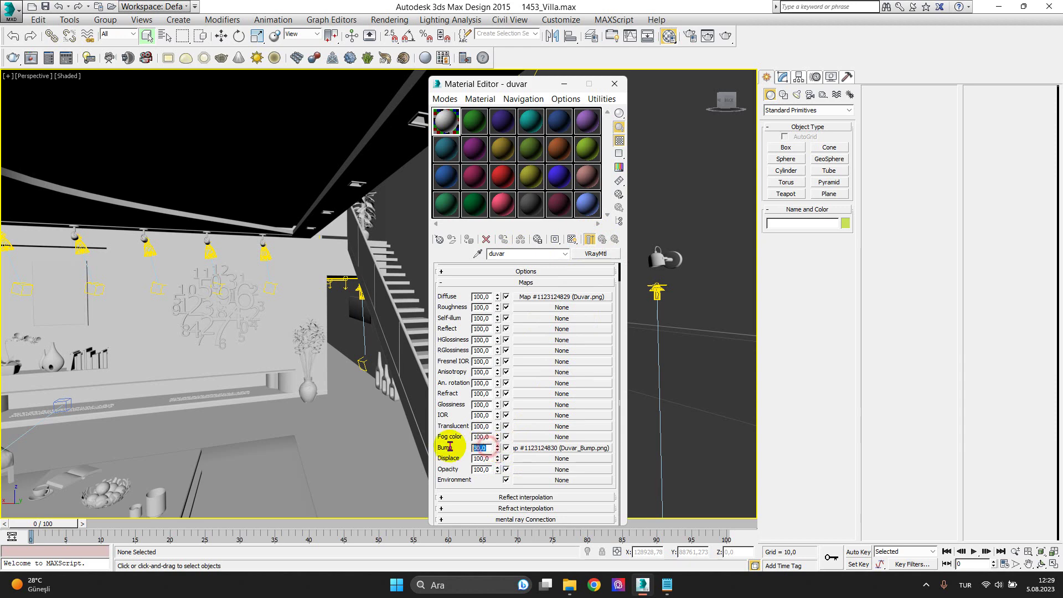
type("5")
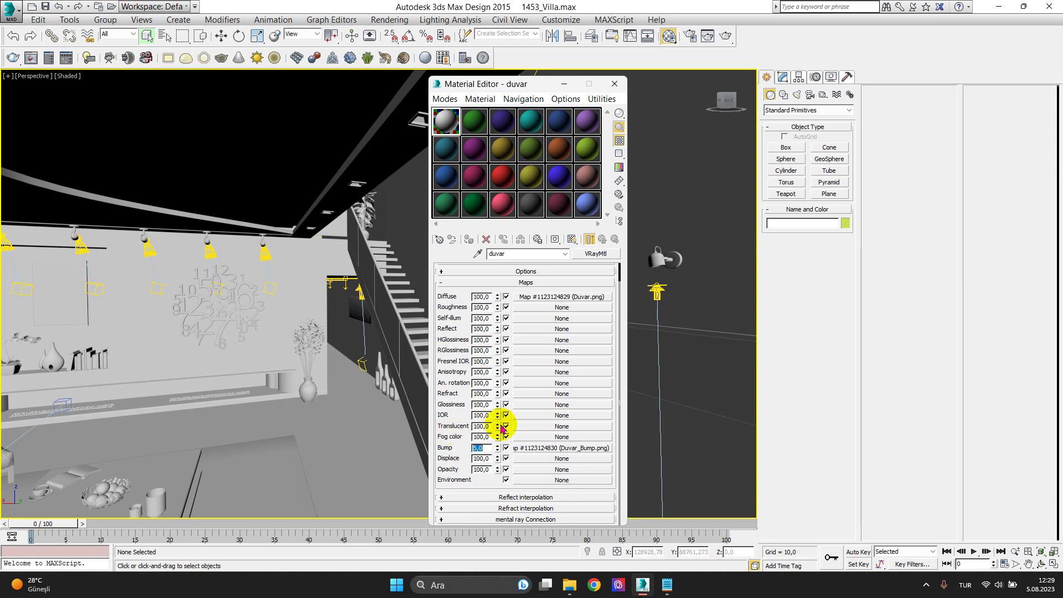
left_click(485, 447)
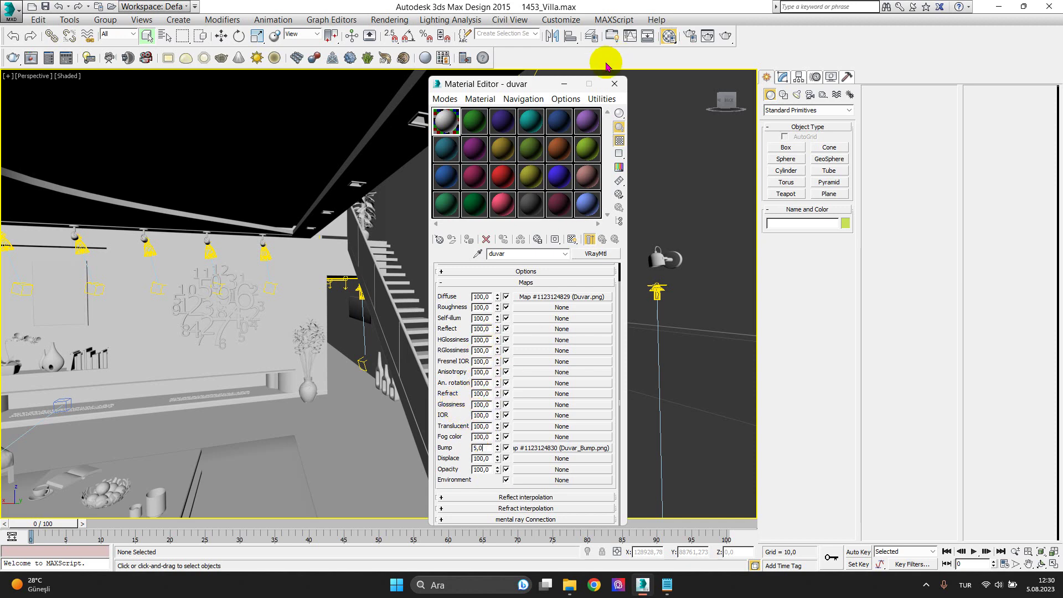
left_click(448, 119)
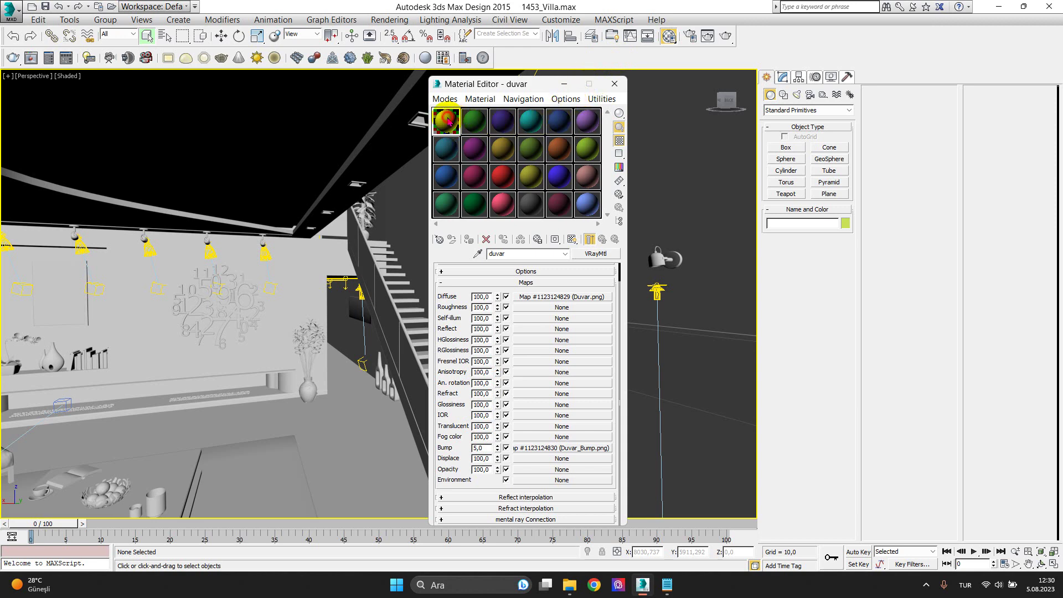
Open a magnified preview of the duvar sample sphere and enlarge it beside the material settings
double_click(447, 119)
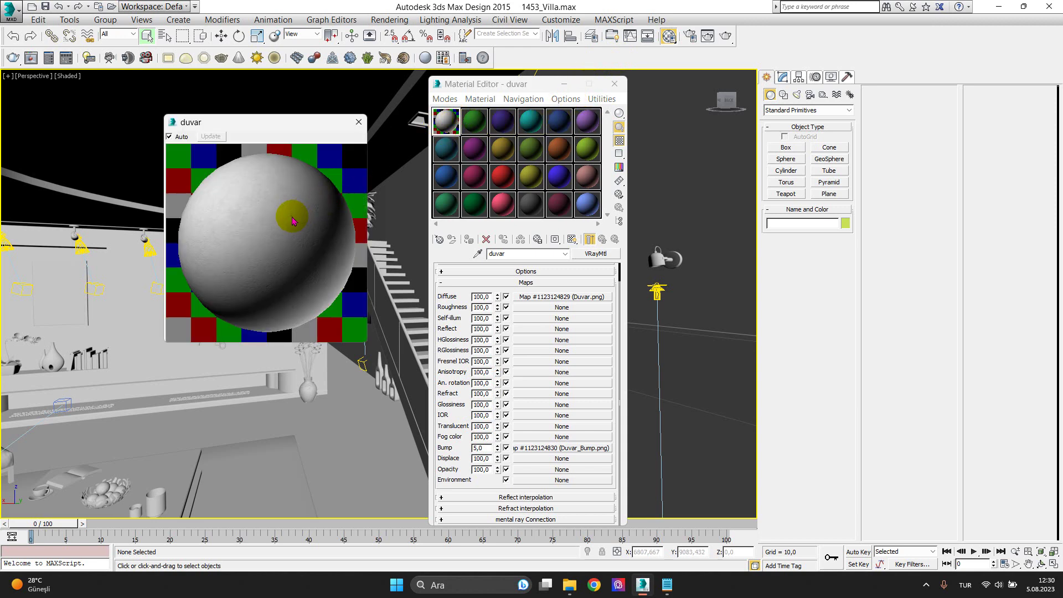
left_click_drag(294, 124, 284, 111)
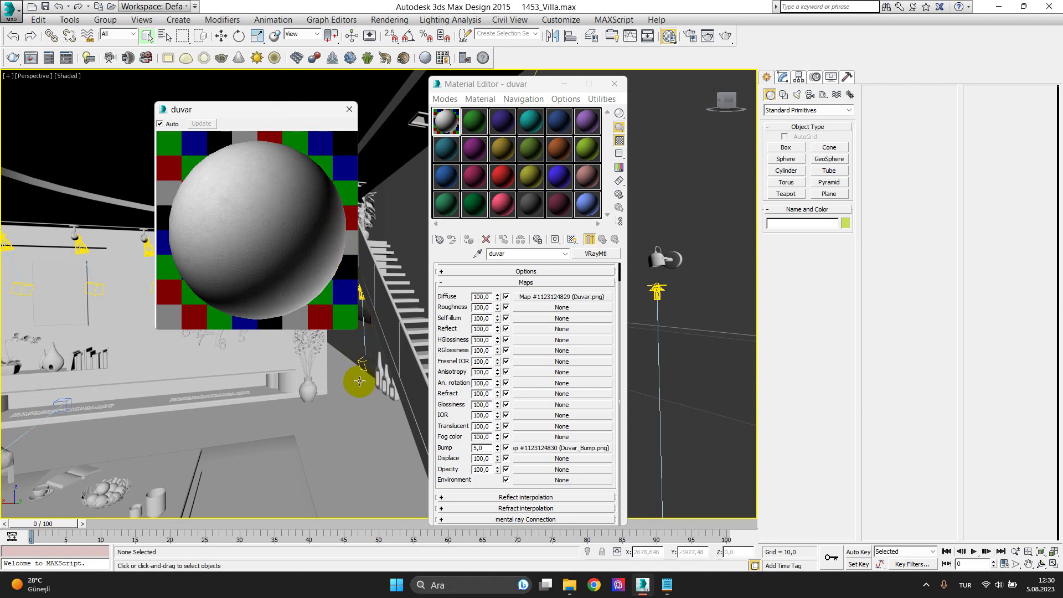
left_click_drag(354, 331, 537, 509)
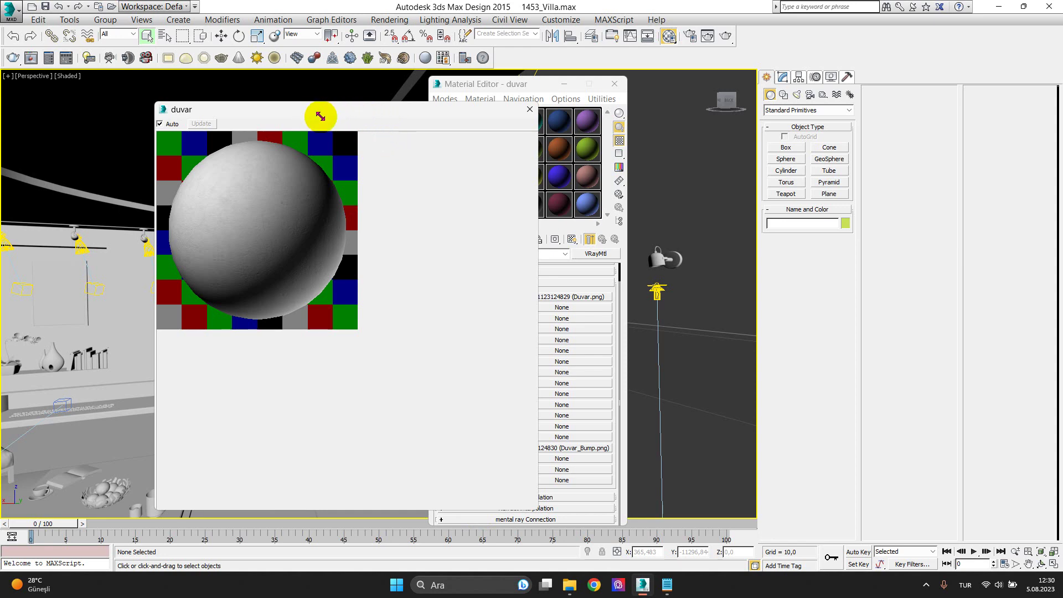
left_click_drag(320, 114, 224, 85)
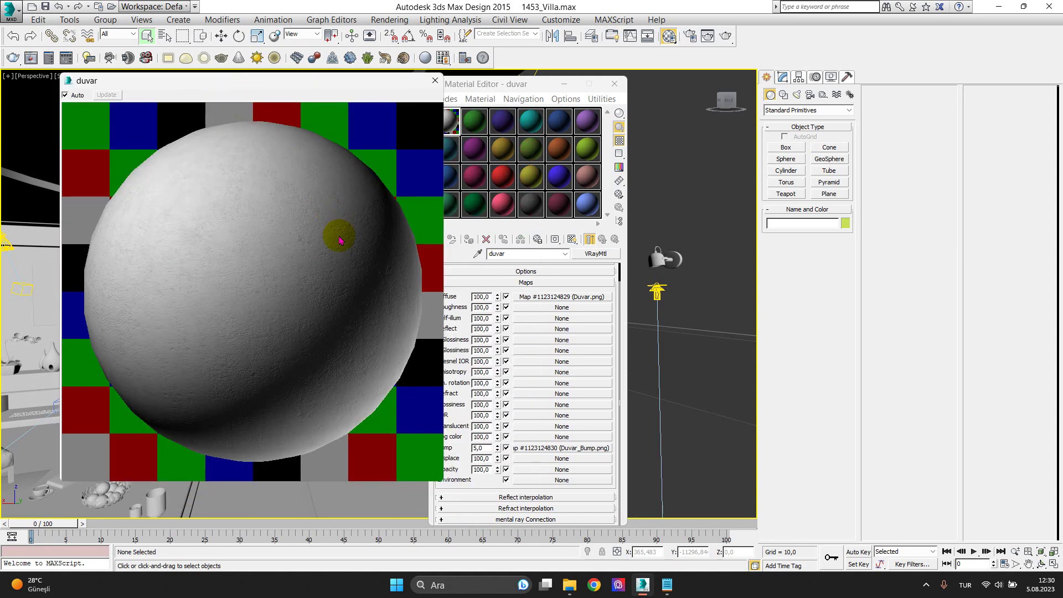
left_click_drag(515, 88, 589, 84)
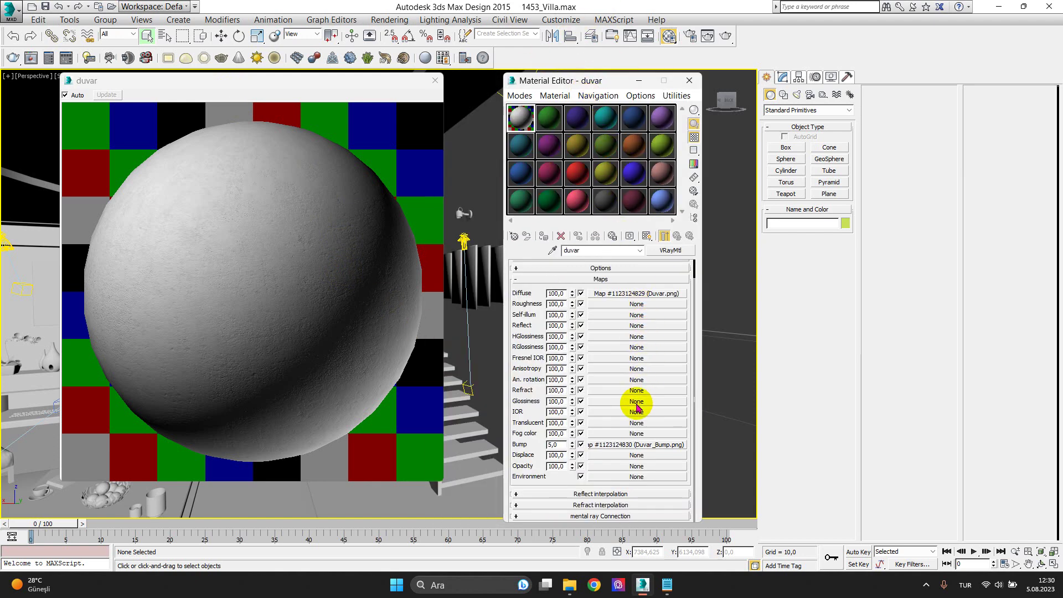
Toggle the bump map off and on, then try Bump amounts 3, 1, 3 and settle on 5
left_click(582, 445)
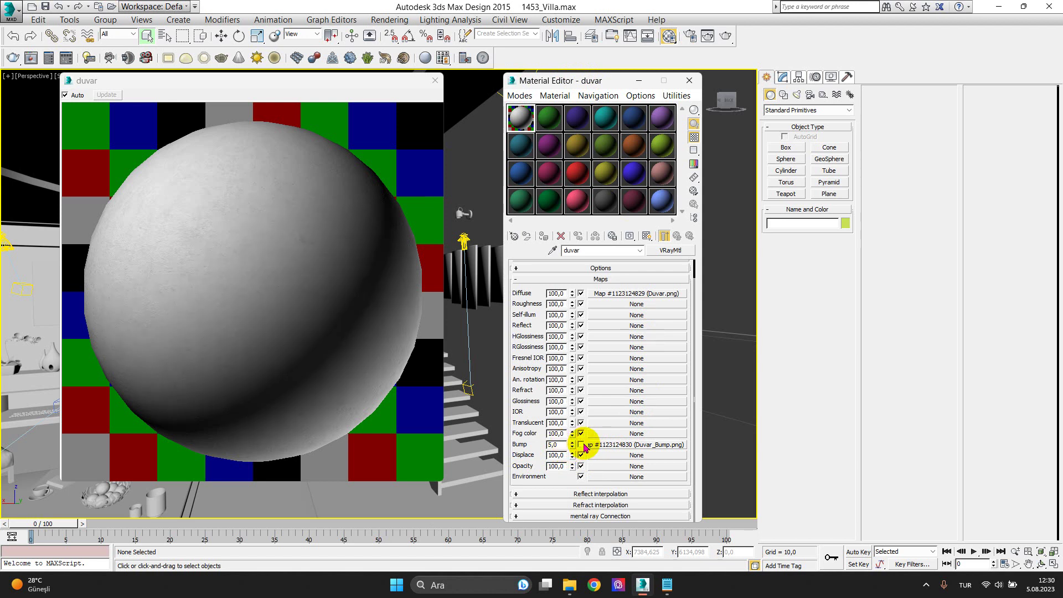
left_click(581, 445)
double_click(555, 445)
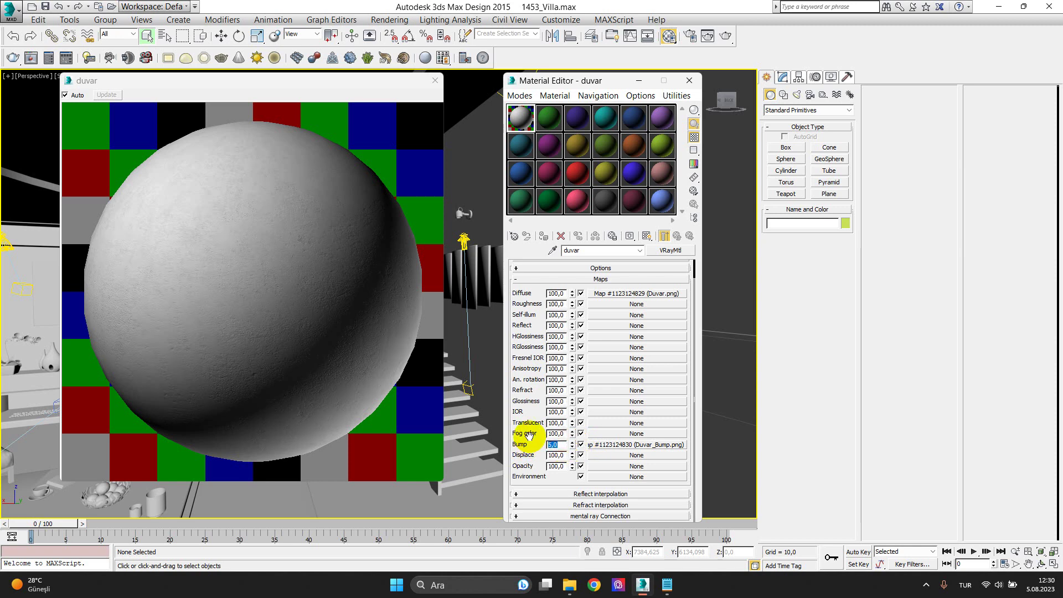
type("30")
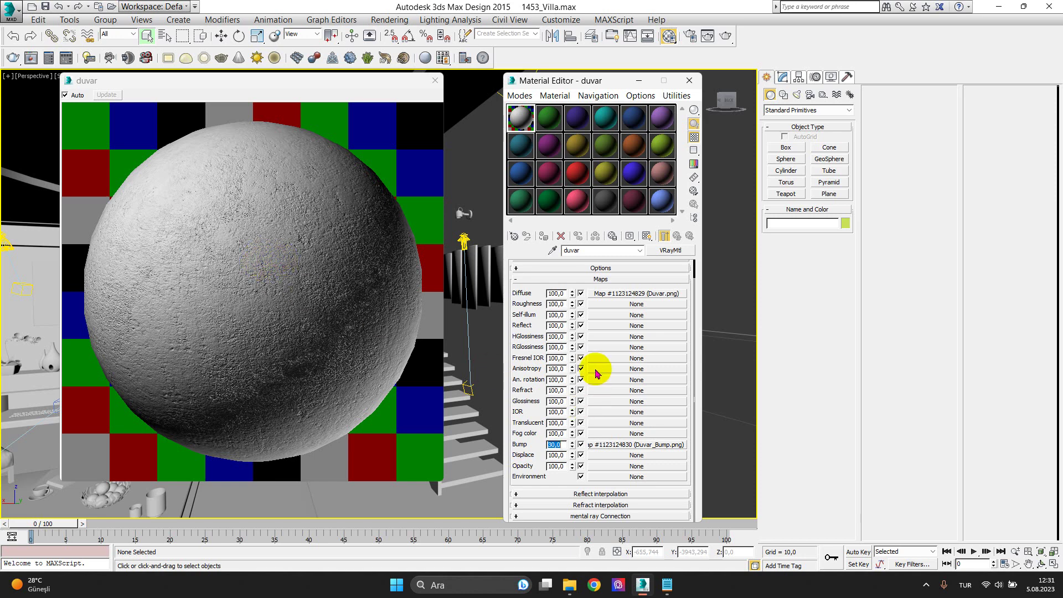
type("10")
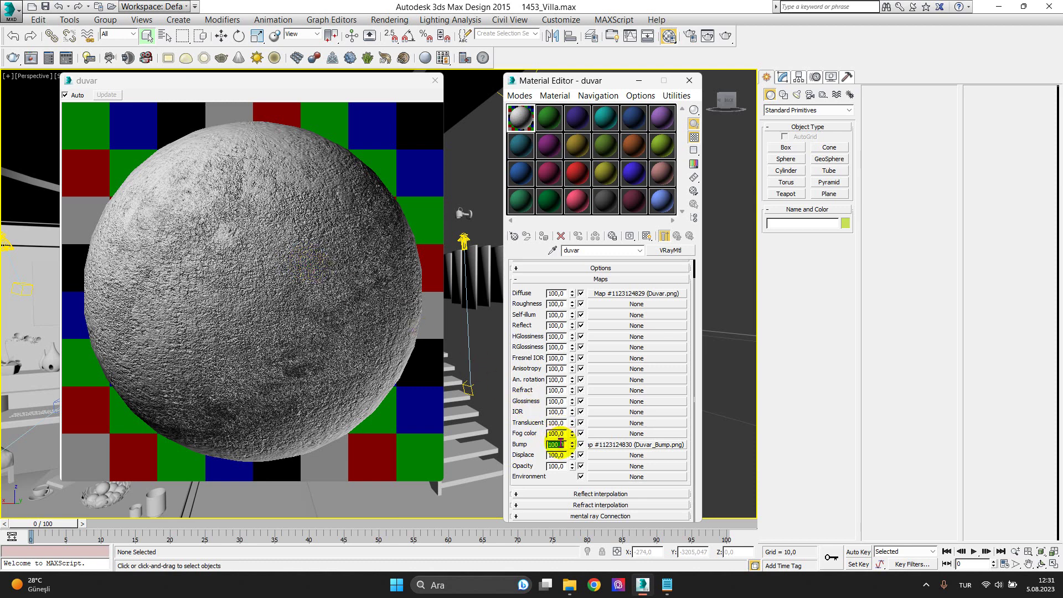
type("3")
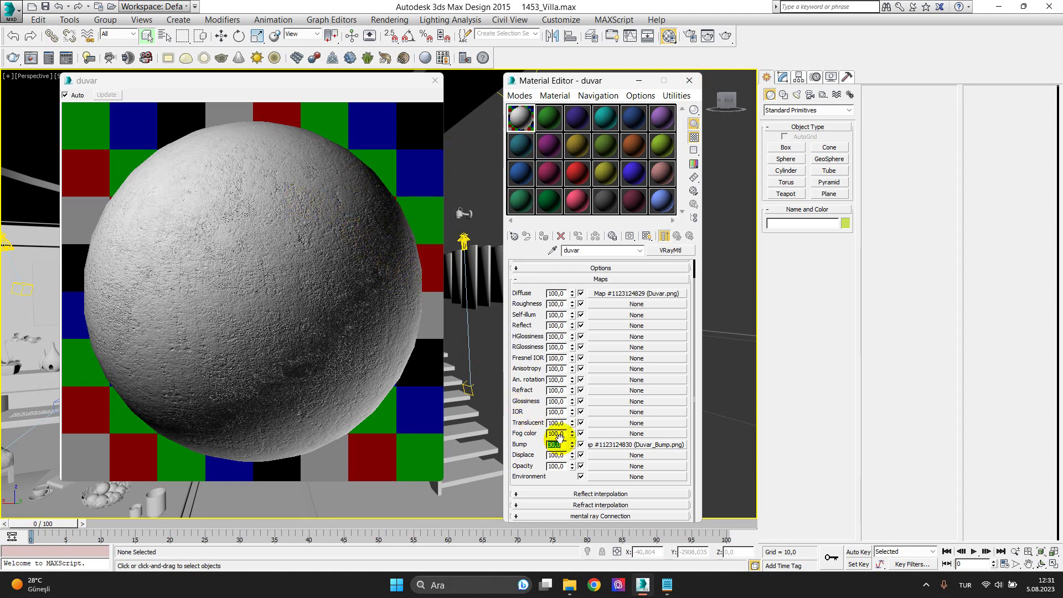
type("5")
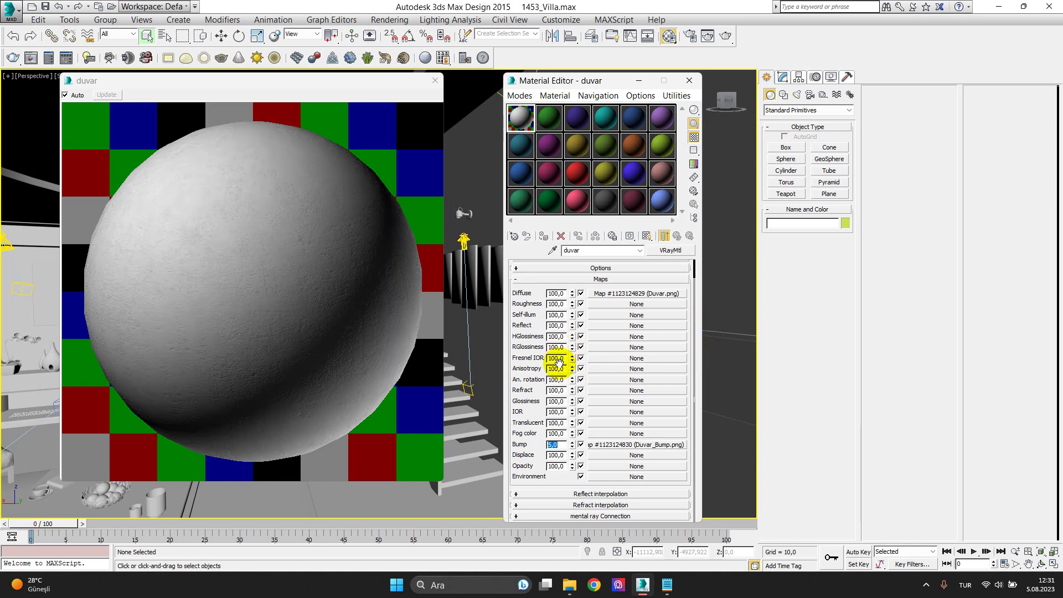
left_click(303, 285)
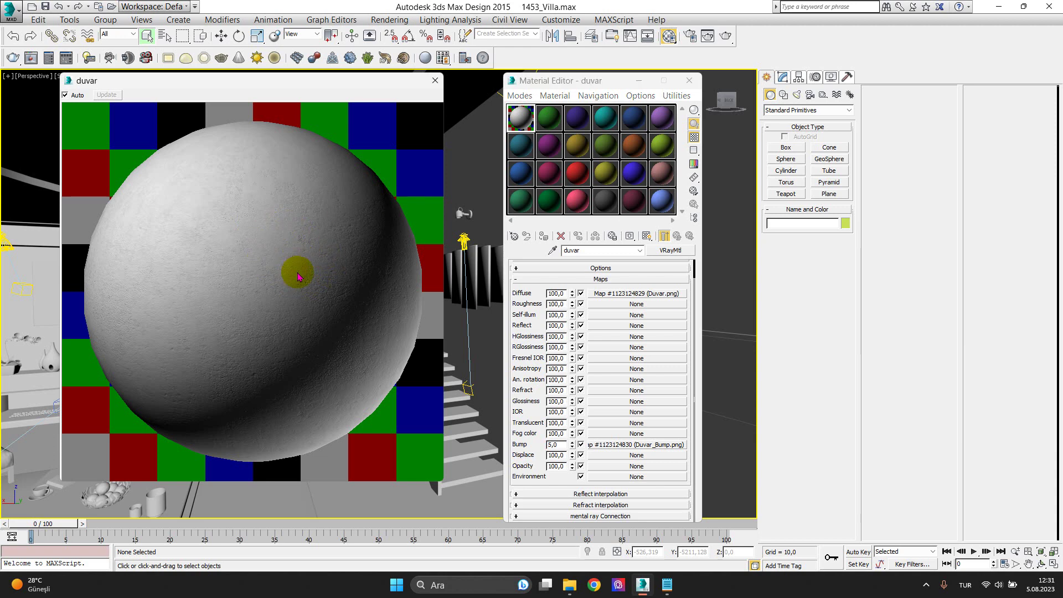
Close the magnified preview, collapse Maps and expand the duvar VRayMtl's Basic parameters
left_click(435, 81)
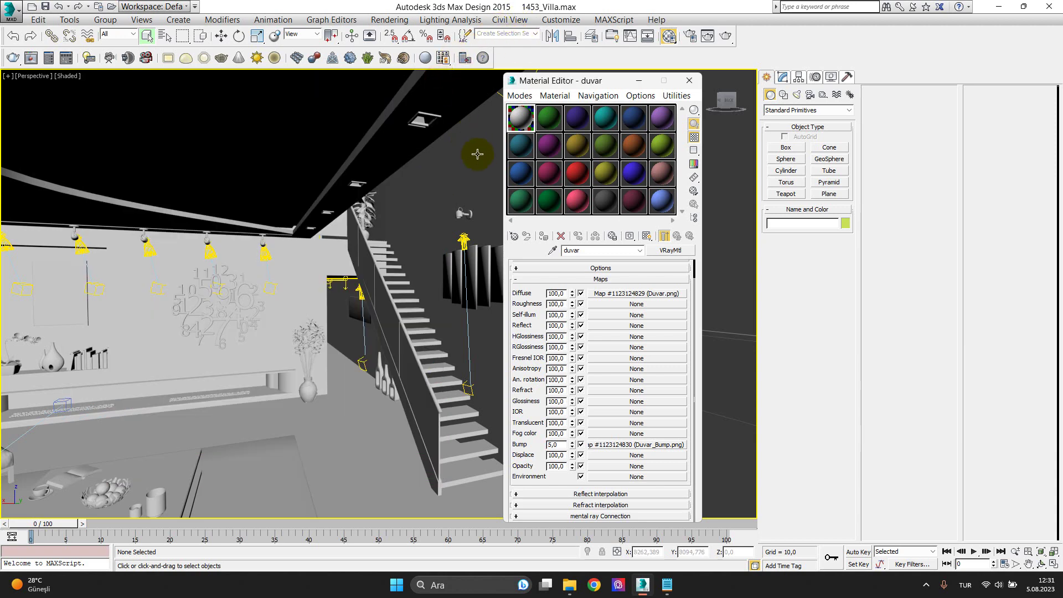
left_click(522, 117)
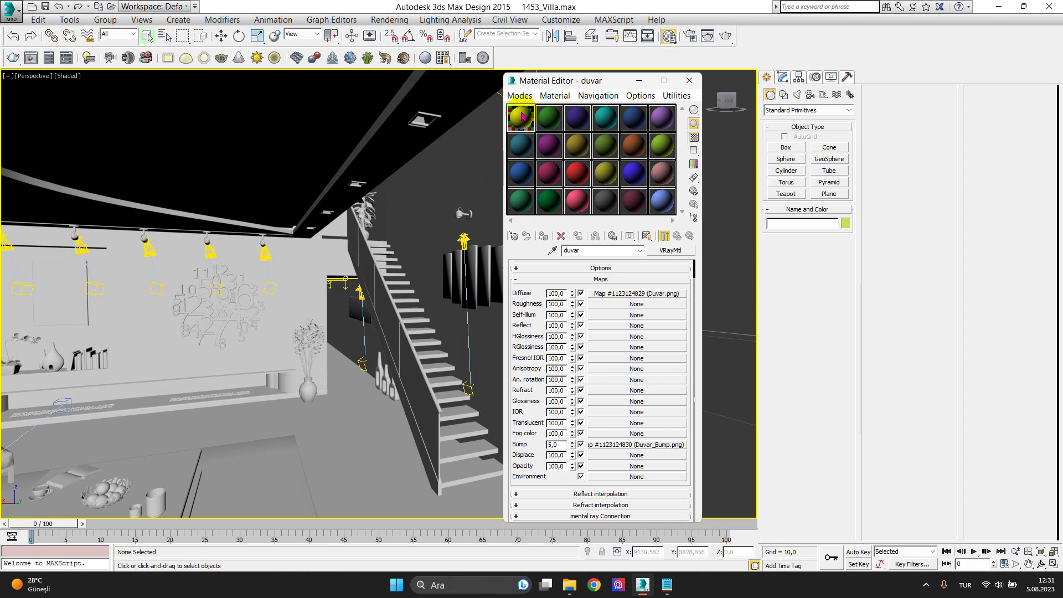
left_click(677, 237)
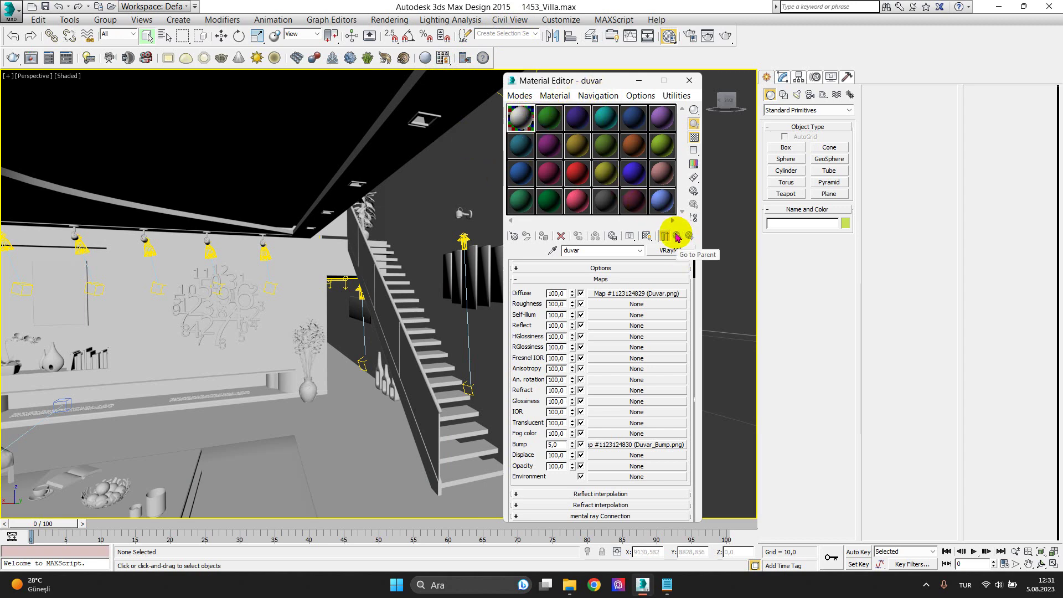
left_click(554, 315)
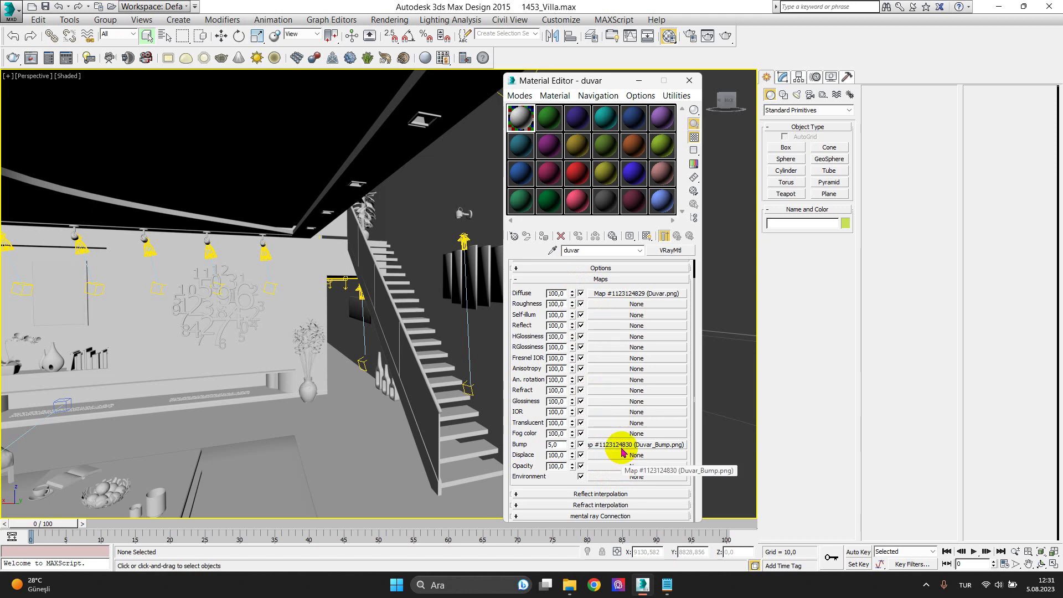
left_click(519, 280)
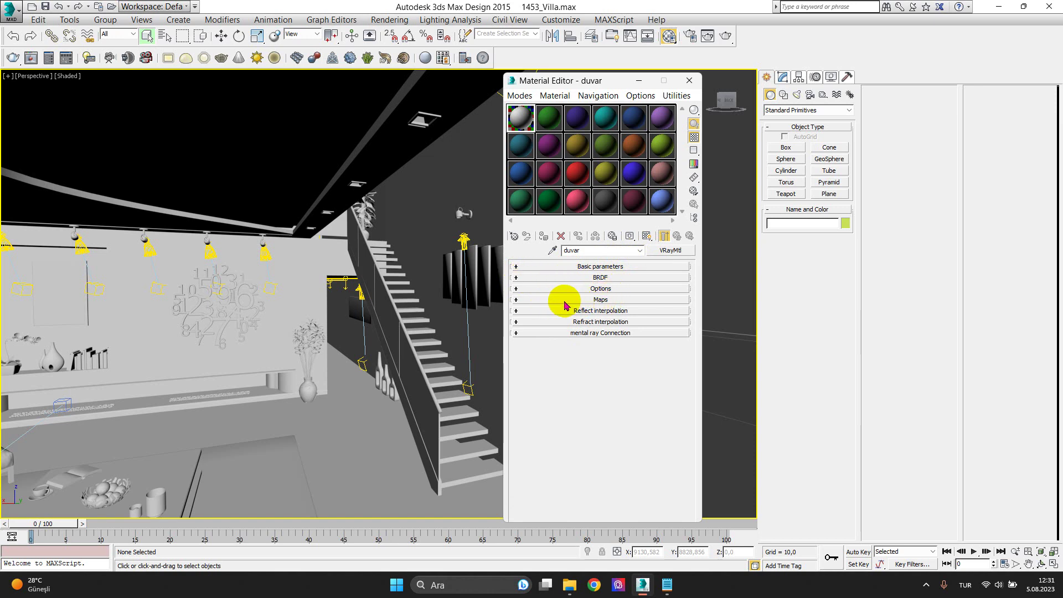
left_click(516, 267)
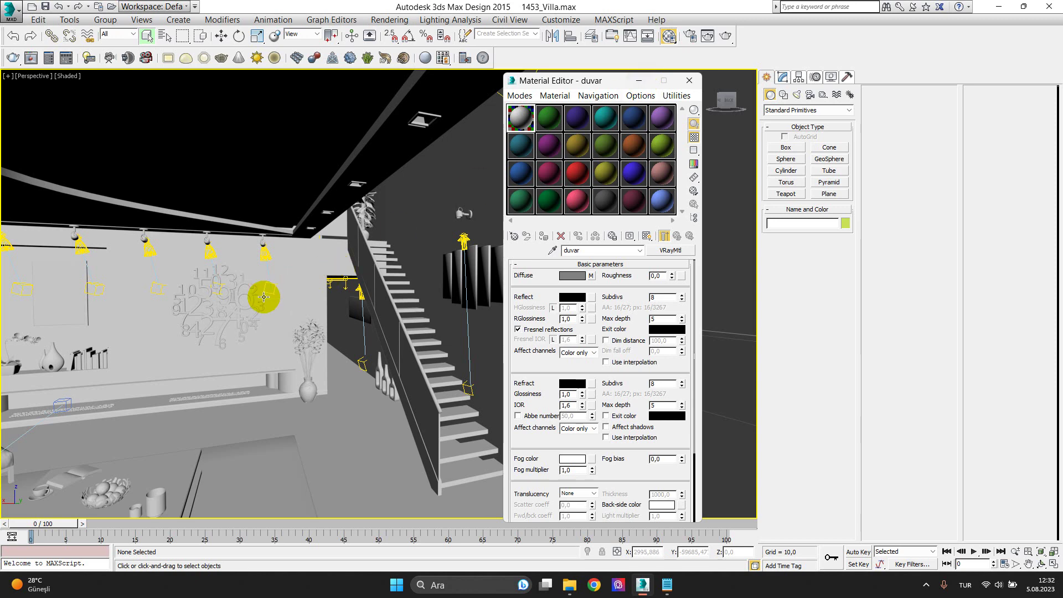
Select the Duvarlar wall object and isolate it in the viewport
scroll(260, 295, "down", 5)
scroll(260, 295, "up", 2)
scroll(247, 295, "up", 2)
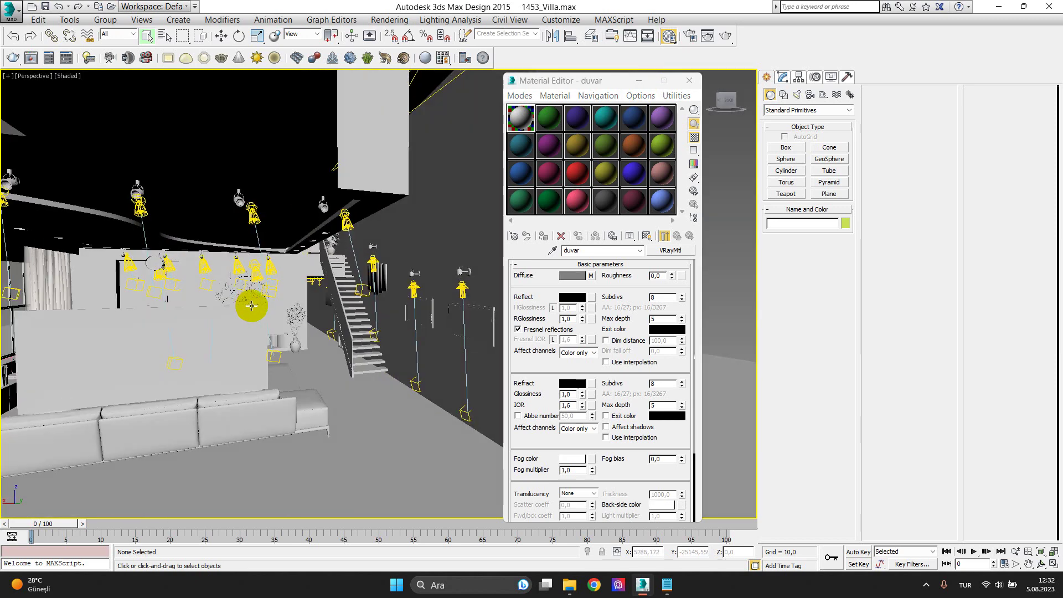
scroll(252, 302, "up", 3)
middle_click_drag(256, 301, 192, 310)
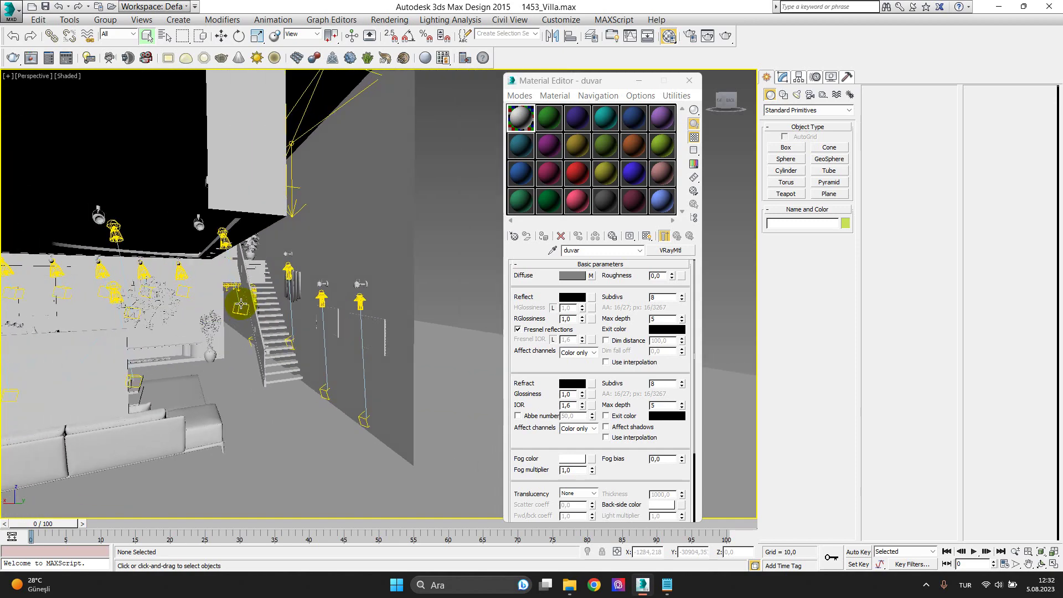
scroll(249, 305, "up", 3)
left_click(363, 233)
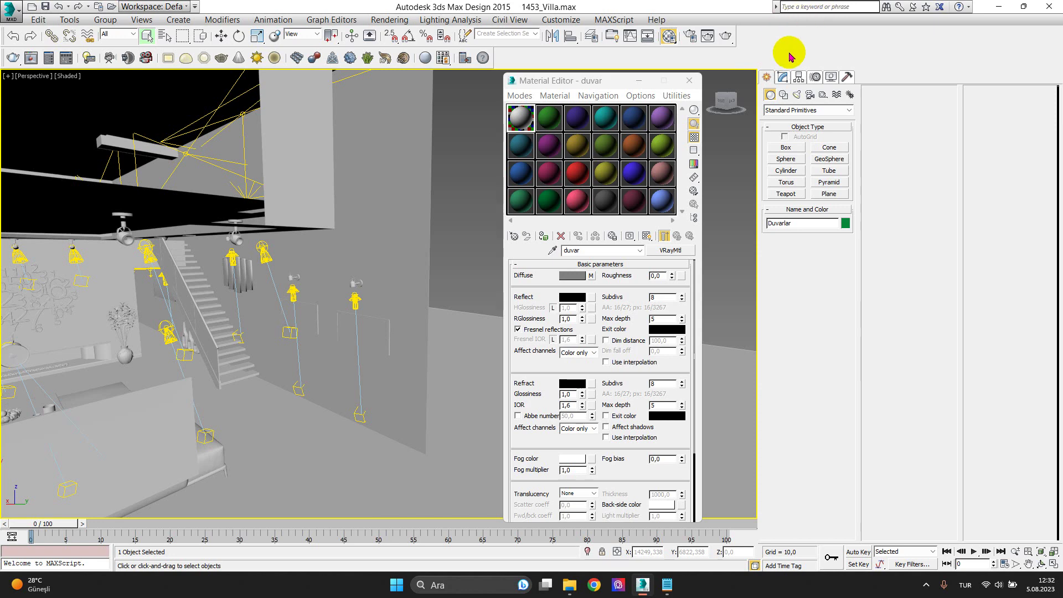
left_click(782, 77)
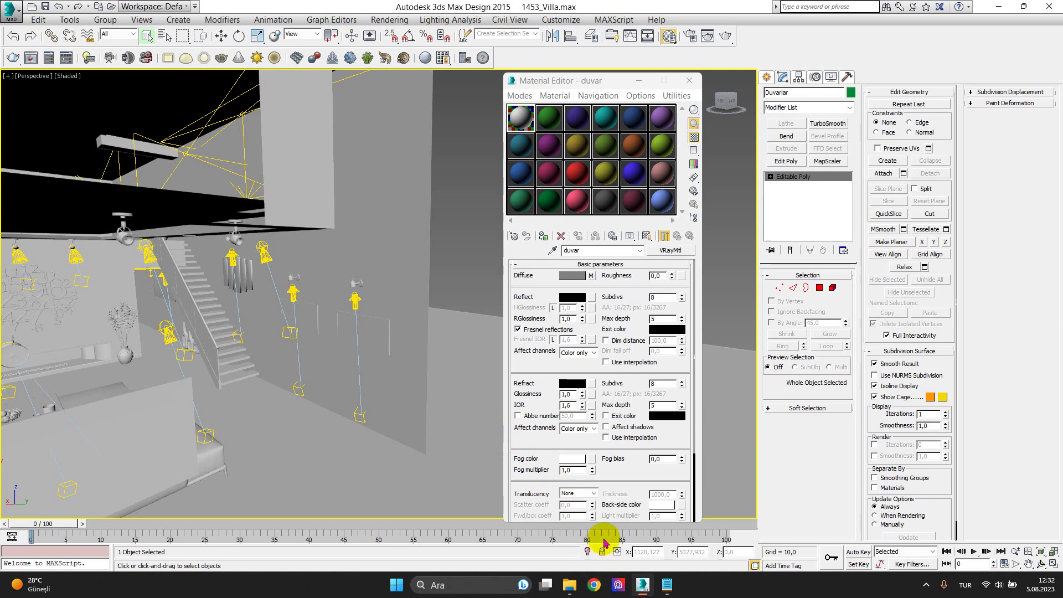
left_click(588, 554)
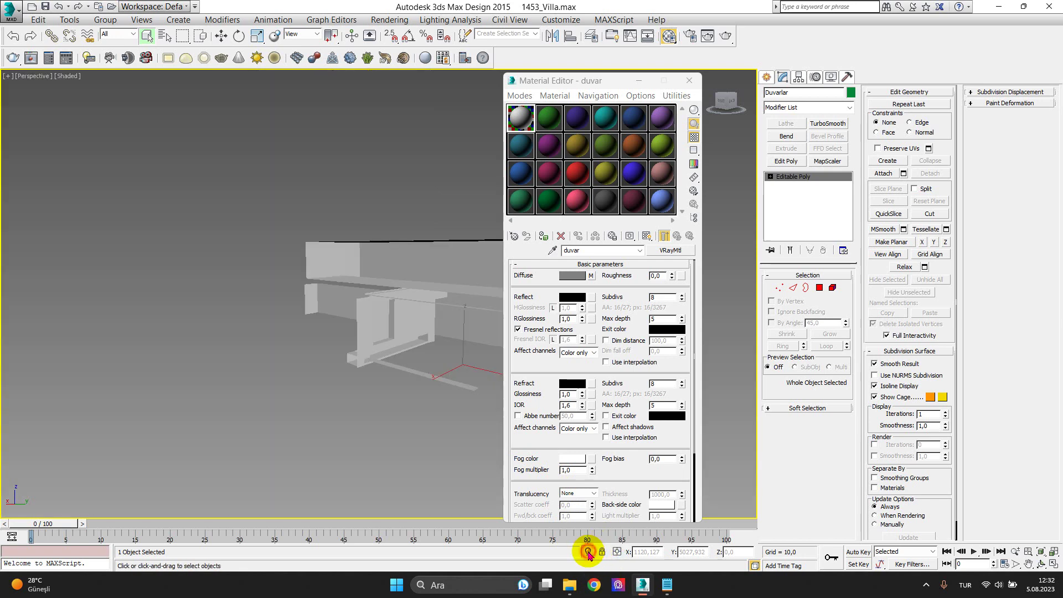
middle_click_drag(380, 418, 204, 399)
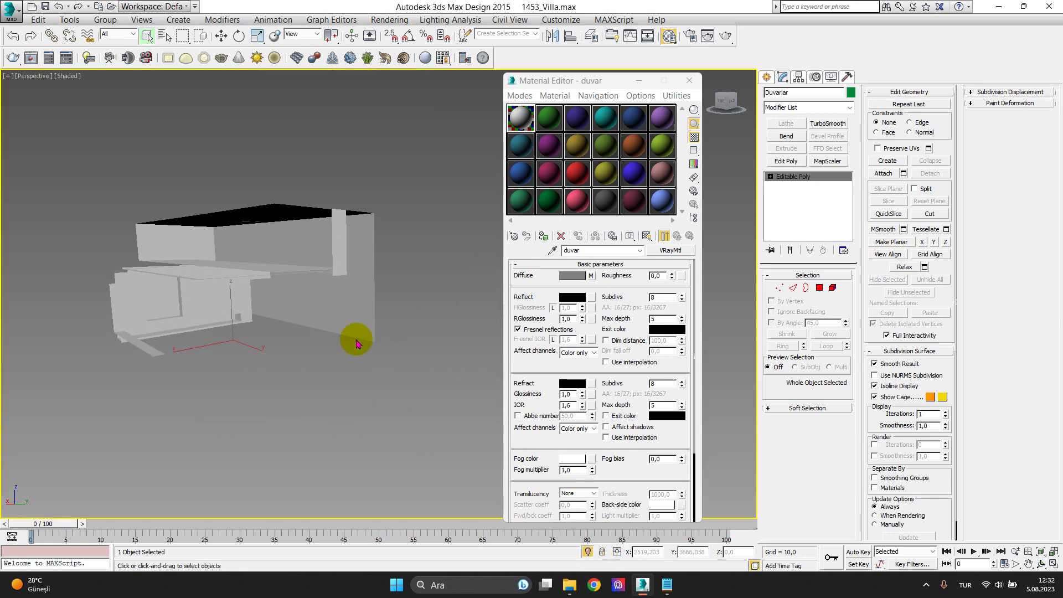
mouse_move(361, 351)
middle_mouse_down("alt")
mouse_move(316, 332)
mouse_move(368, 356)
mouse_move(351, 372)
mouse_move(332, 344)
mouse_move(373, 348)
mouse_move(336, 349)
middle_mouse_up("alt")
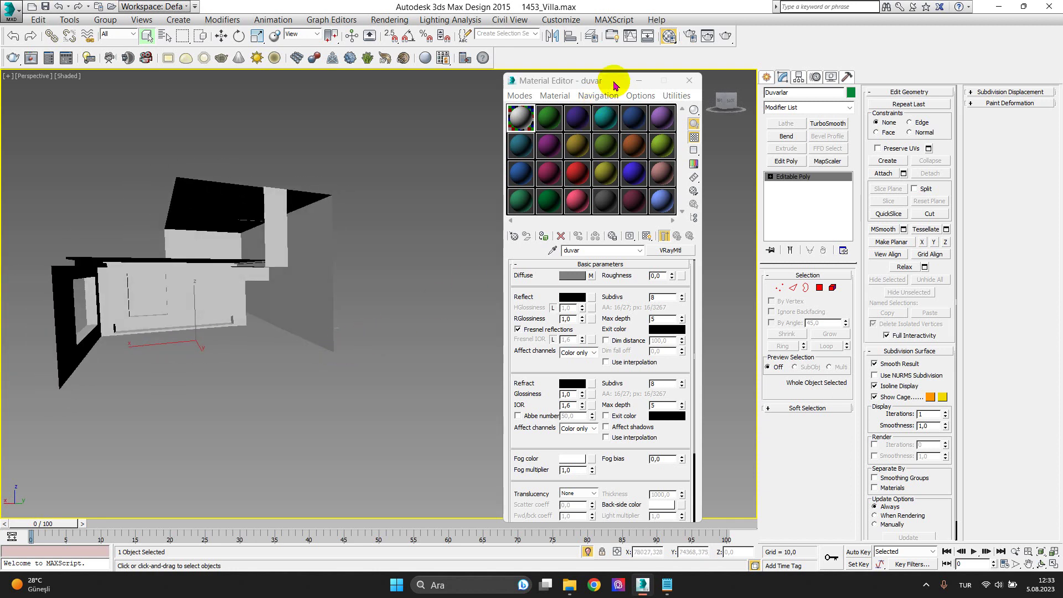
Assign the duvar material to the Duvarlar walls and exit isolation
left_click(520, 115)
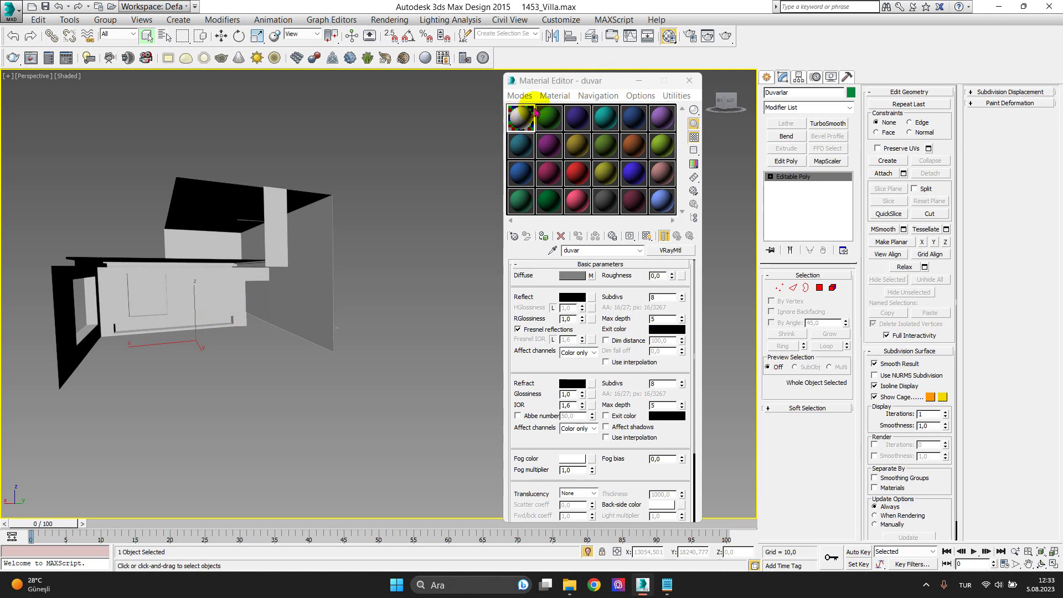
left_click_drag(535, 113, 212, 298)
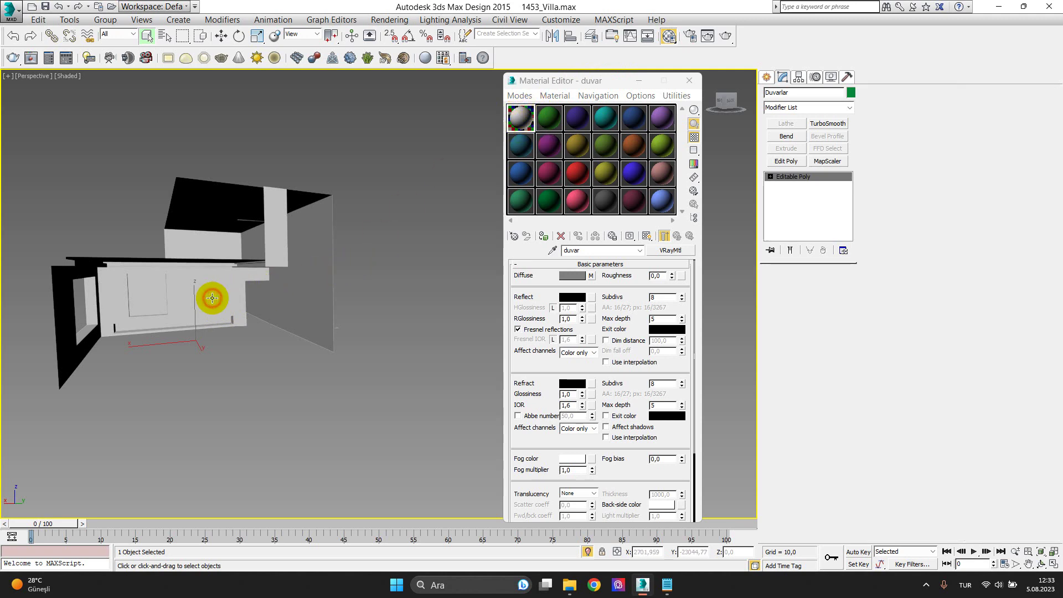
left_click(523, 112)
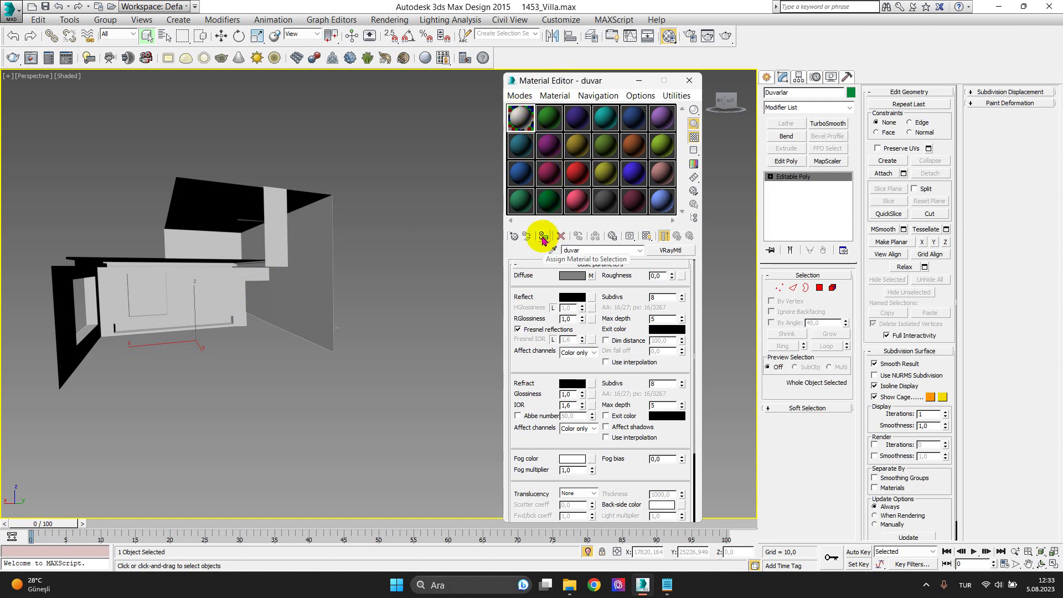
left_click(543, 239)
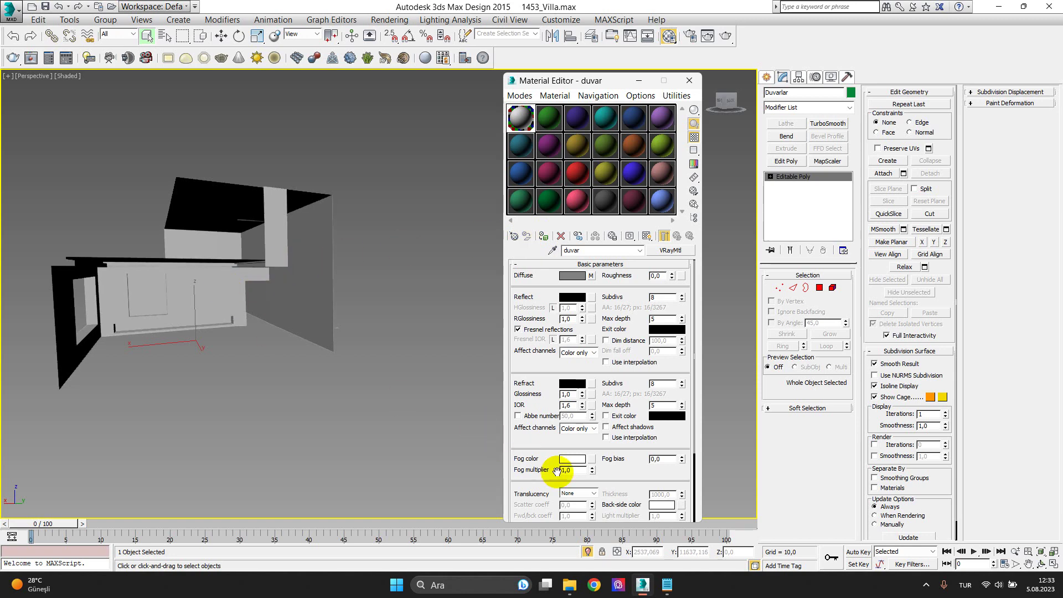
left_click(587, 552)
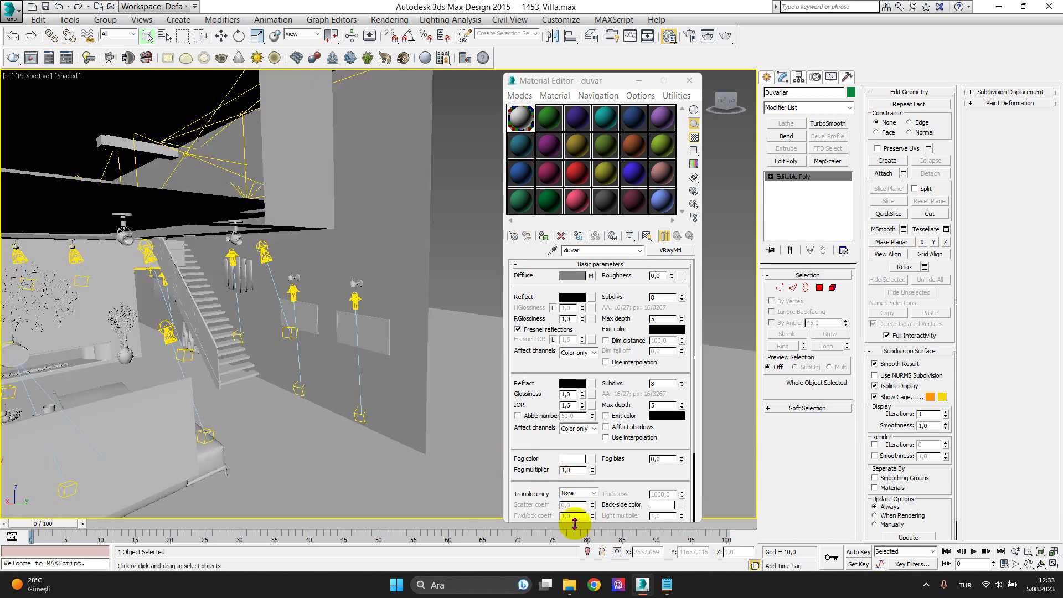
Zoom and orbit the Perspective view onto the staircase wall panels, ceiling lamps and sofa
scroll(397, 308, "down", 2)
scroll(339, 318, "down", 1)
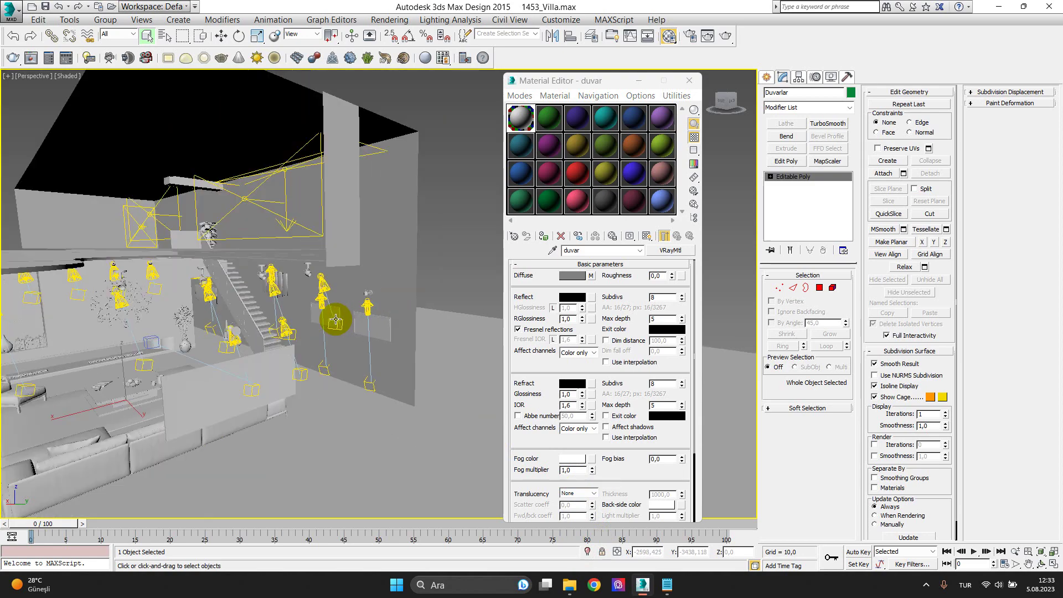
scroll(349, 353, "up", 2)
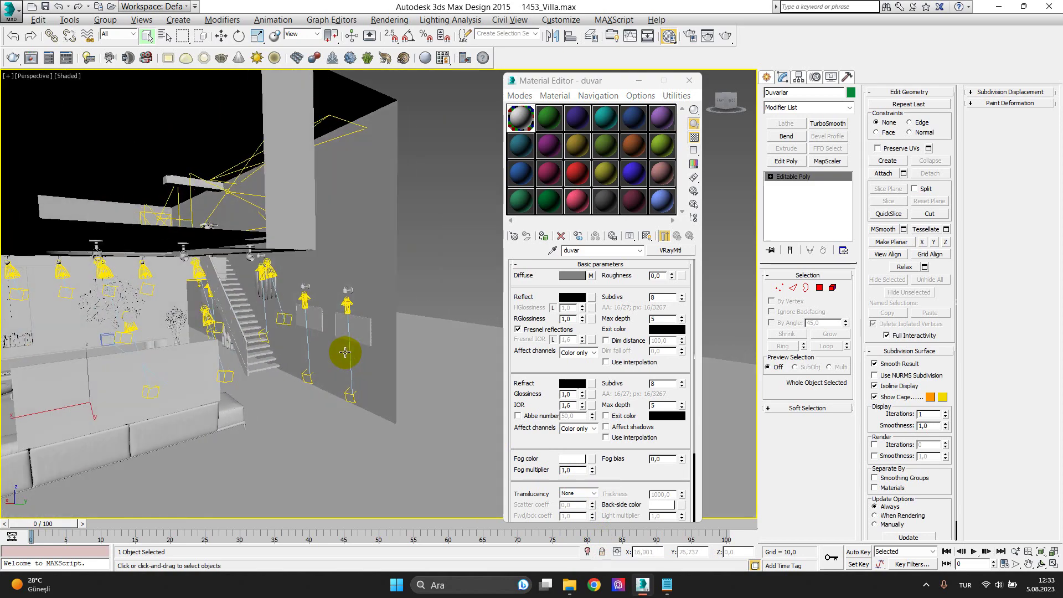
scroll(344, 349, "up", 2)
scroll(340, 343, "up", 2)
scroll(335, 346, "up", 2)
mouse_move(334, 348)
middle_mouse_down("alt")
mouse_move(374, 348)
mouse_move(384, 308)
middle_mouse_up("alt")
scroll(385, 308, "up", 5)
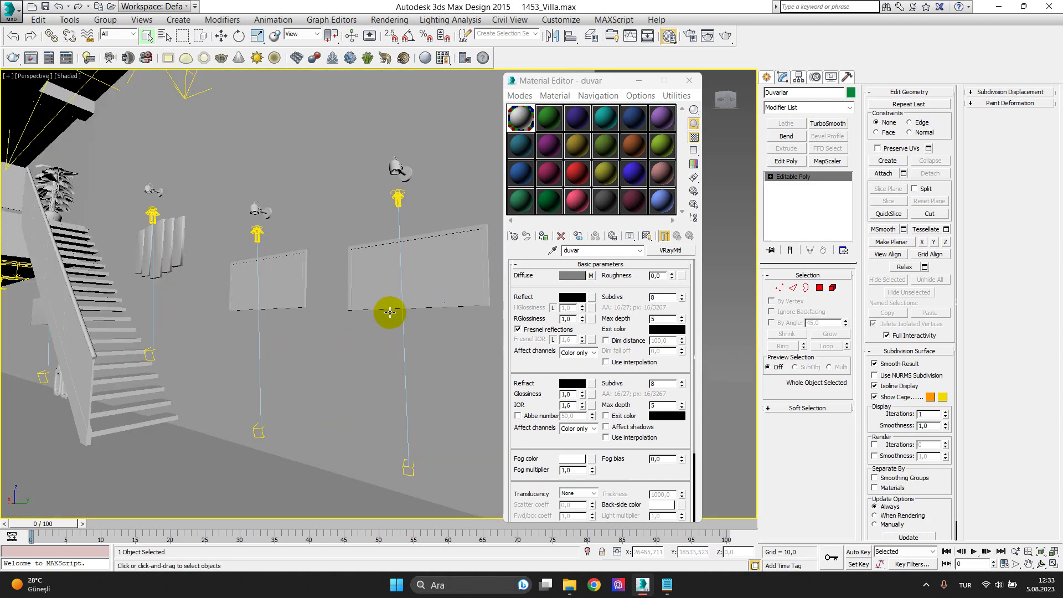
scroll(387, 308, "up", 3)
scroll(410, 316, "up", 2)
scroll(387, 332, "up", 2)
scroll(348, 350, "down", 3)
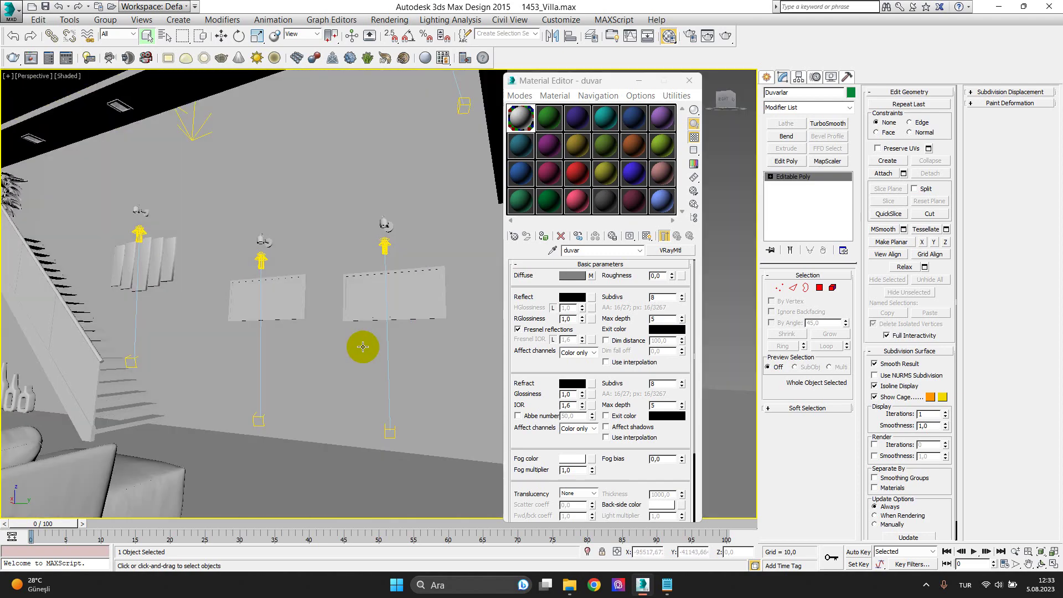
scroll(357, 345, "down", 1)
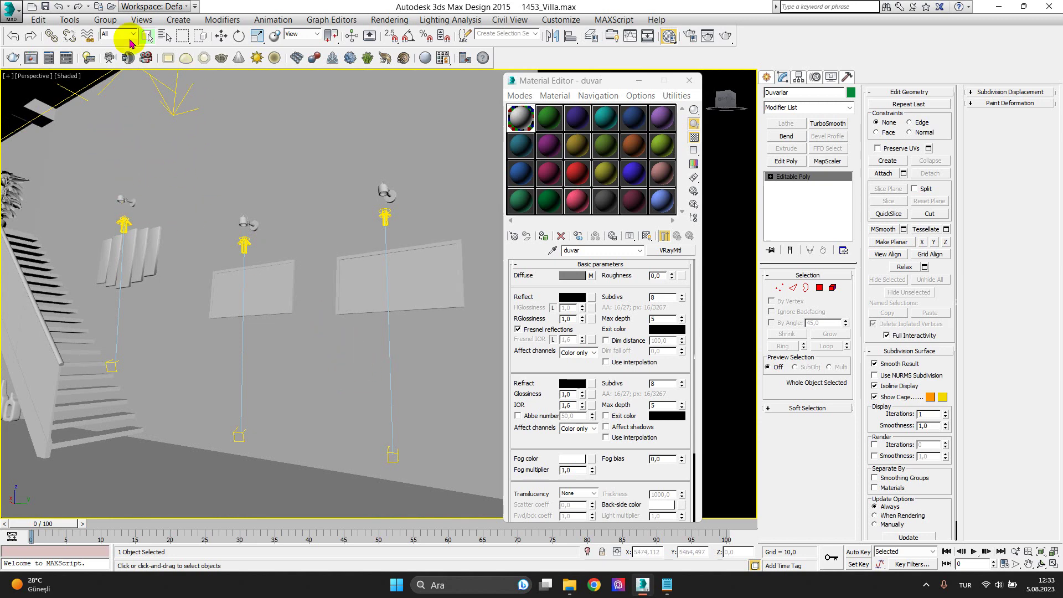
Check the last V-Ray render result, close it, and open V-Ray Quick Settings
left_click(31, 58)
left_click(897, 137)
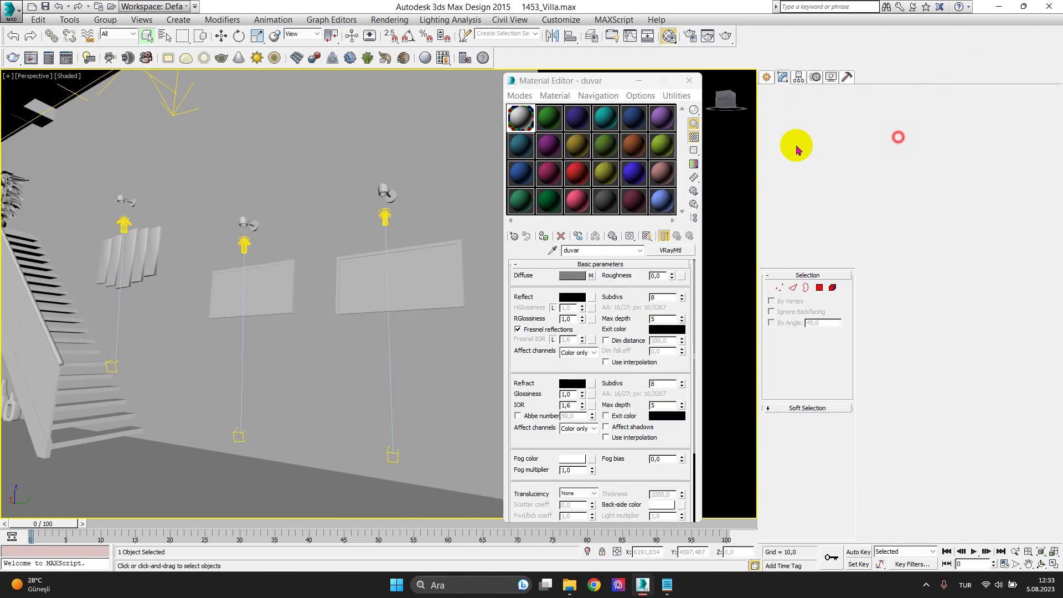
left_click(65, 57)
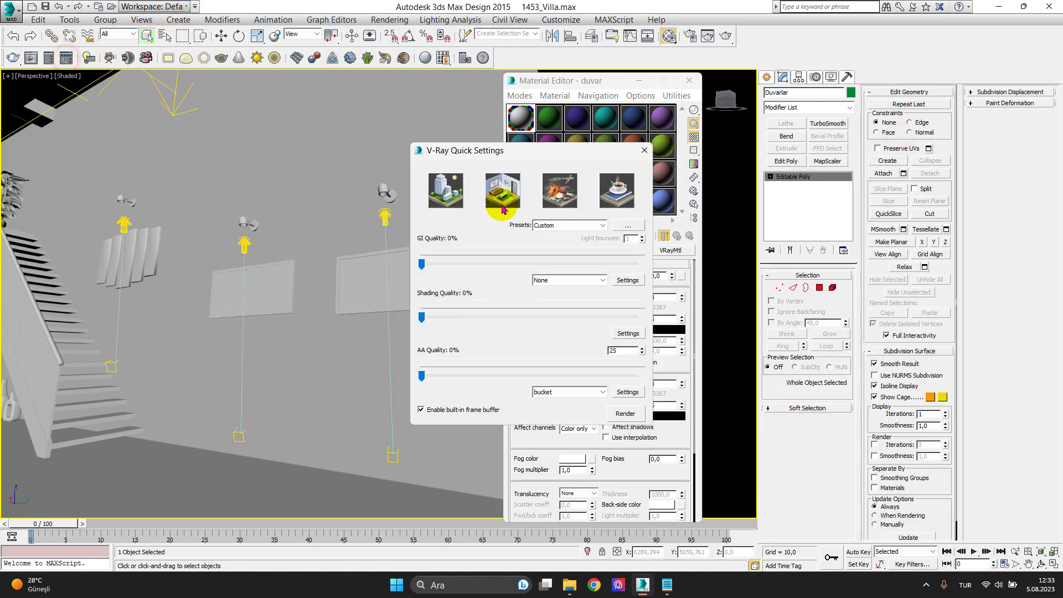
Render a test with the ArchViz interior preset at minimum anti-aliasing and shading quality
left_click(509, 189)
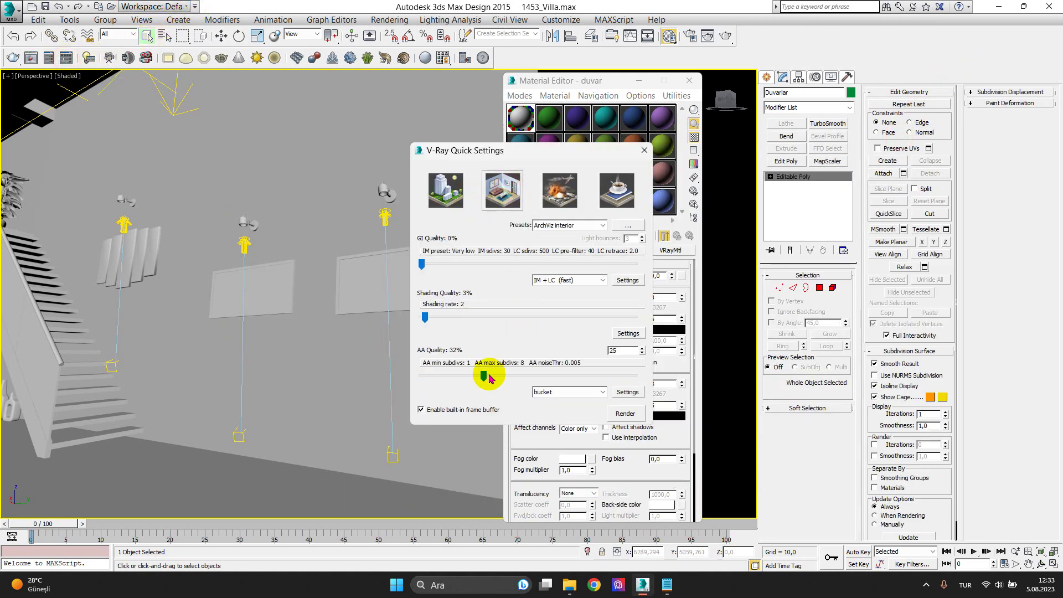
left_click_drag(484, 377, 382, 373)
left_click_drag(424, 317, 390, 315)
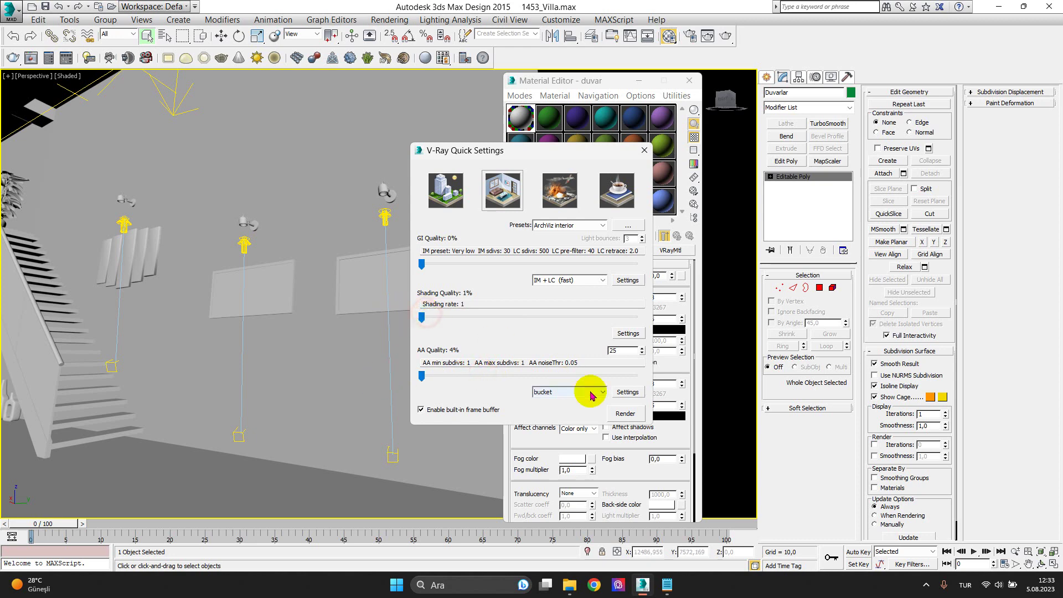
left_click(626, 414)
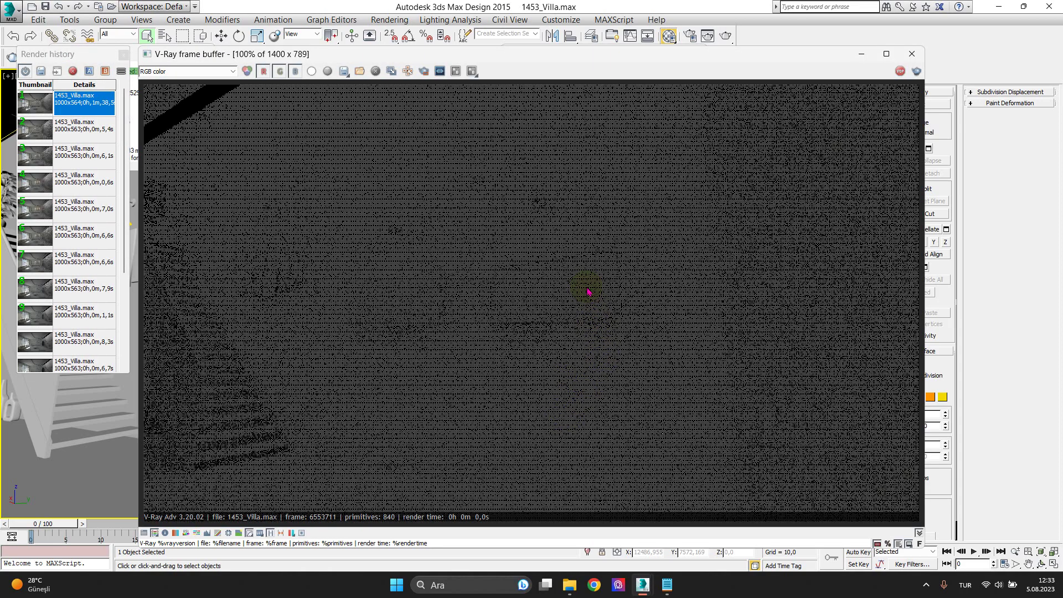
left_click_drag(581, 294, 586, 249)
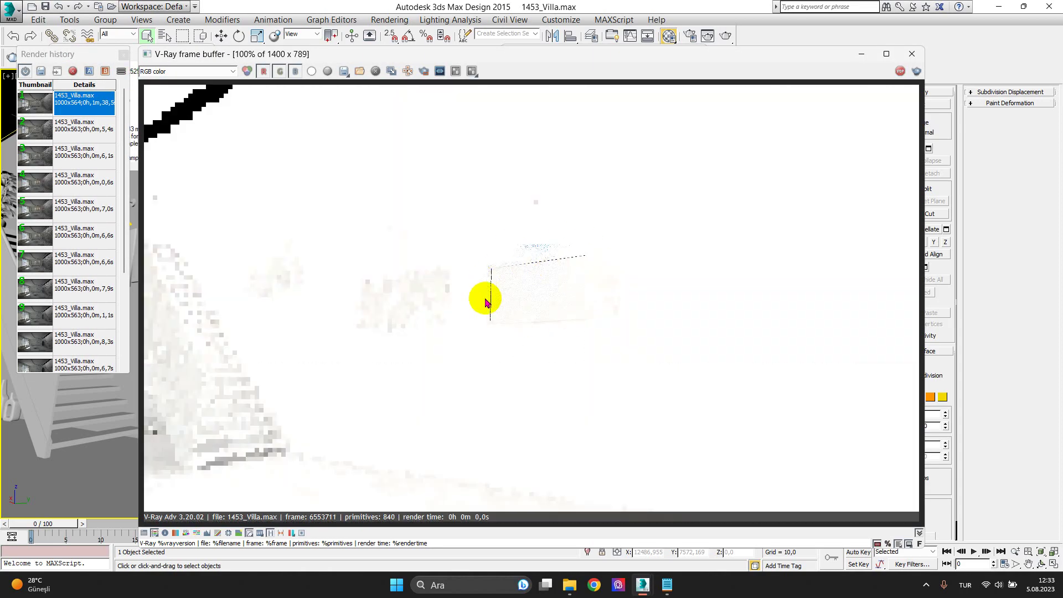
Close the render result, messages log, progress window, Quick Settings and Material Editor
left_click(911, 54)
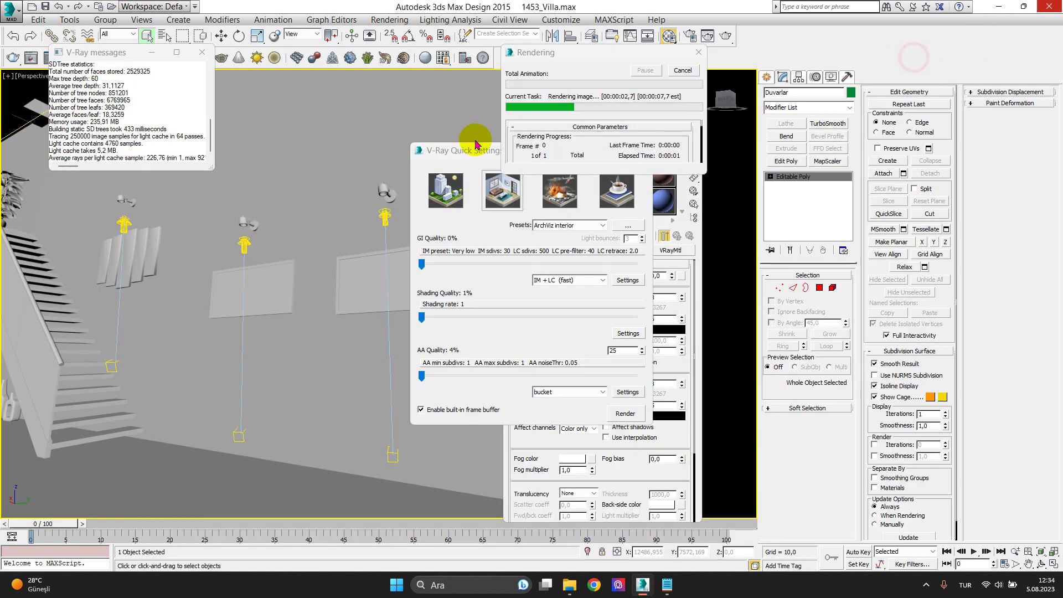
left_click(203, 53)
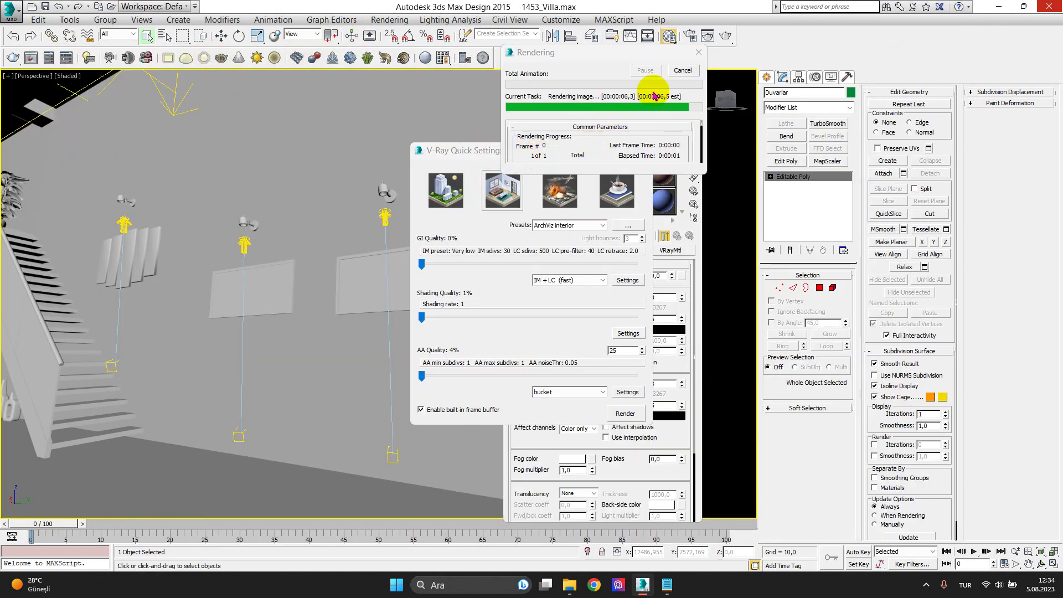
left_click(699, 52)
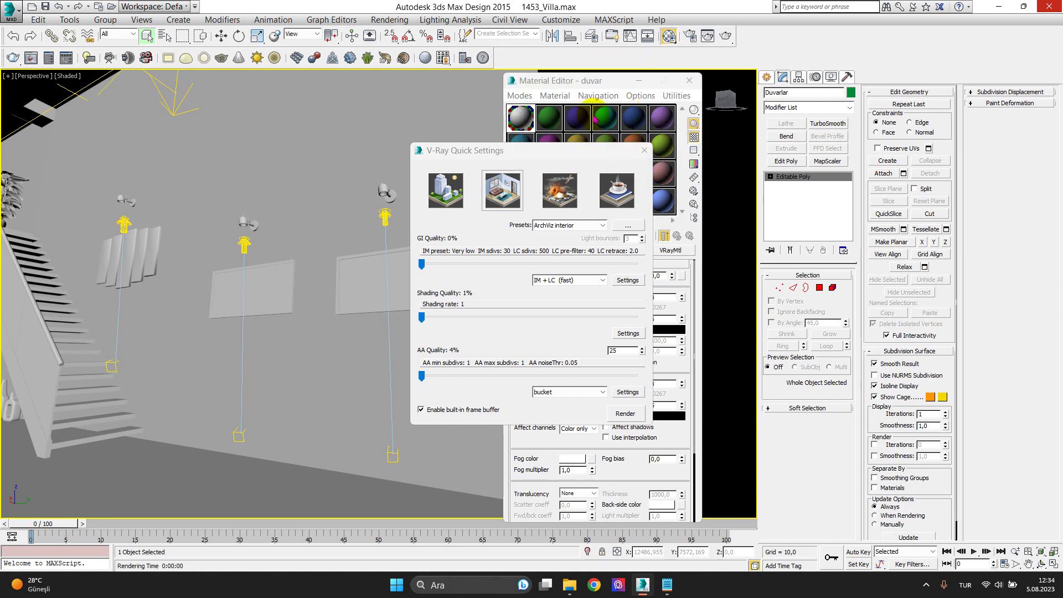
left_click(643, 150)
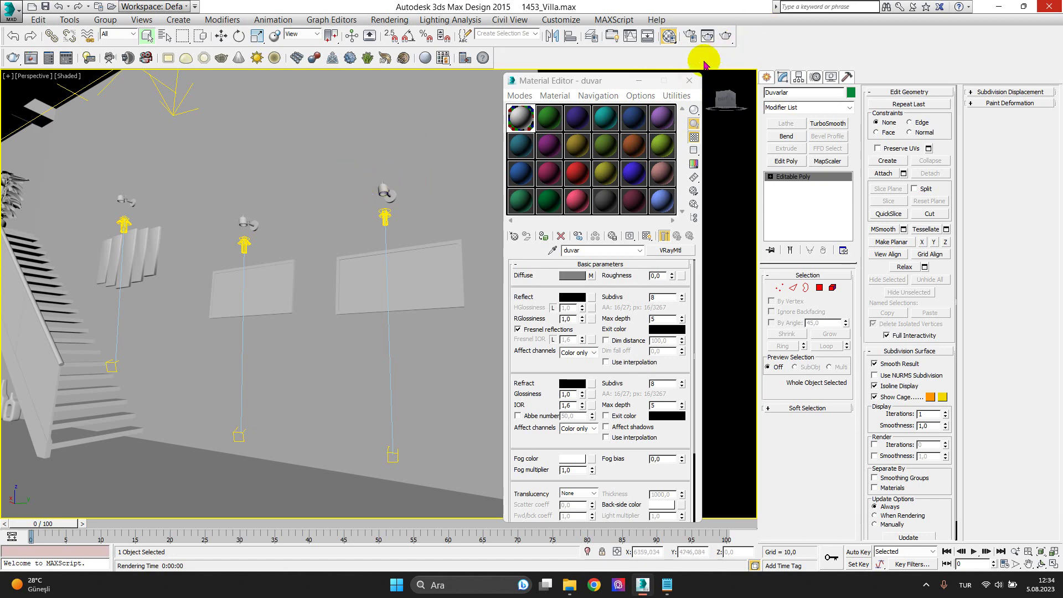
left_click(689, 82)
Check the VRayCam001 view, then return to perspective and pan to the grey staircase wall
mouse_move(468, 235)
middle_mouse_down()
mouse_move(517, 230)
mouse_move(499, 230)
middle_mouse_up()
key("c")
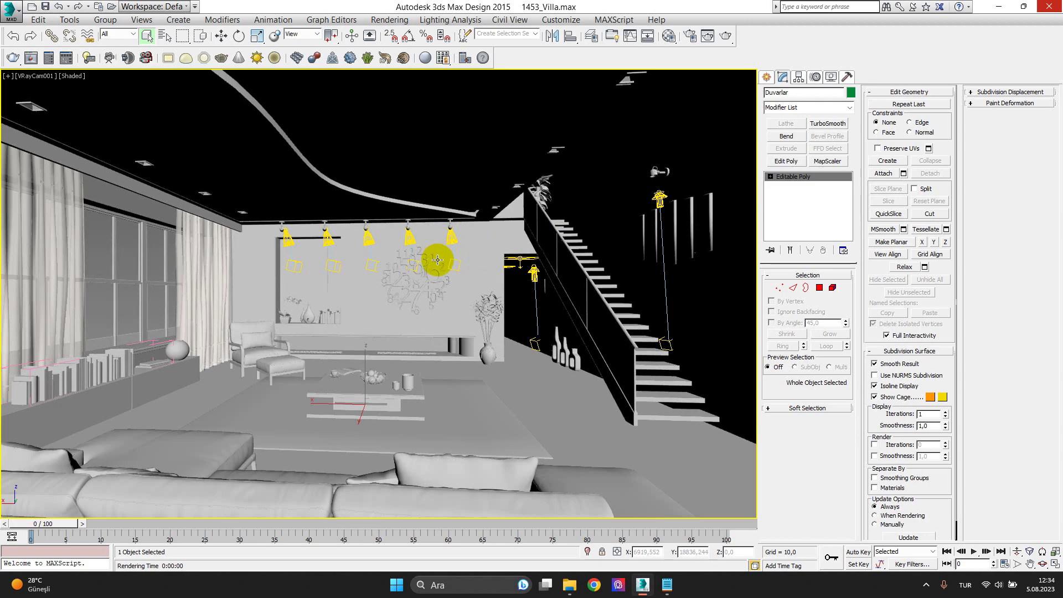
key("p")
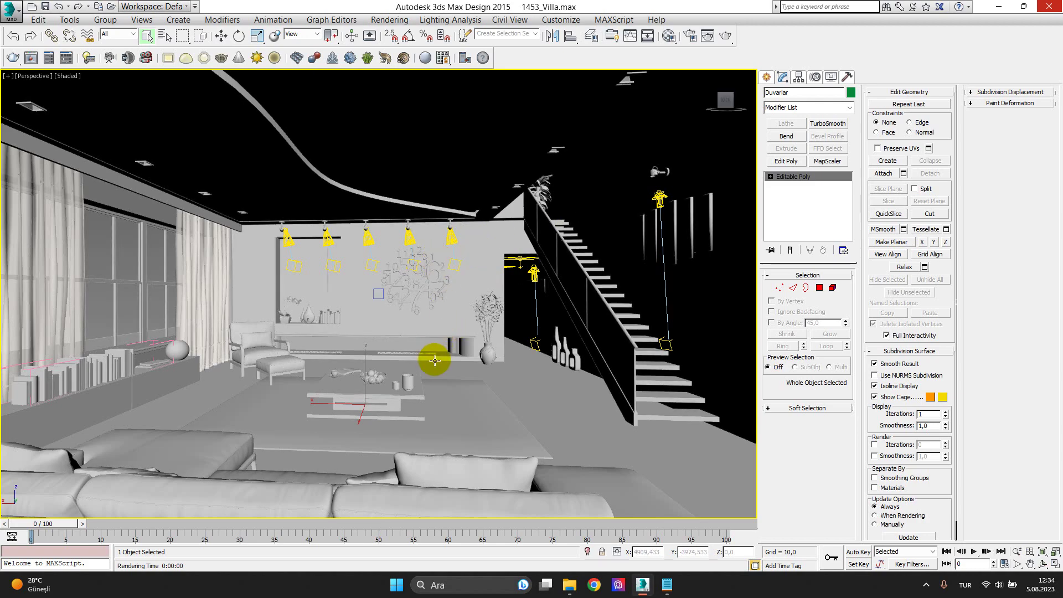
mouse_move(433, 361)
middle_mouse_down()
mouse_move(465, 301)
mouse_move(470, 360)
mouse_move(408, 323)
mouse_move(447, 328)
mouse_move(431, 339)
middle_mouse_up()
Zoom the Perspective view onto the staircase and its wall panels, and bring up the Rendering menu
scroll(638, 294, "up", 3)
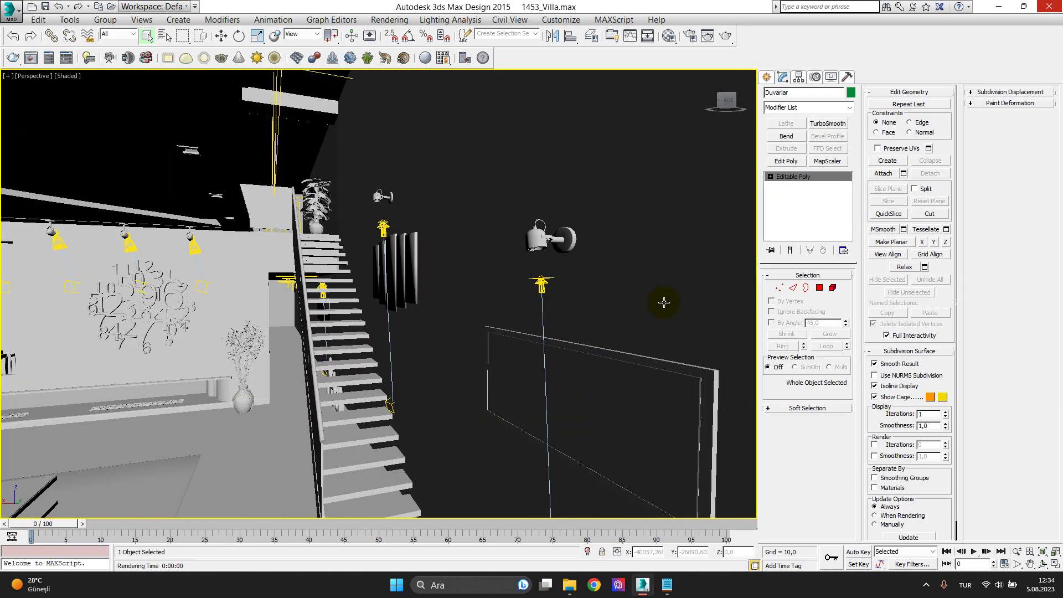
scroll(664, 301, "up", 2)
scroll(618, 256, "down", 2)
scroll(628, 298, "up", 2)
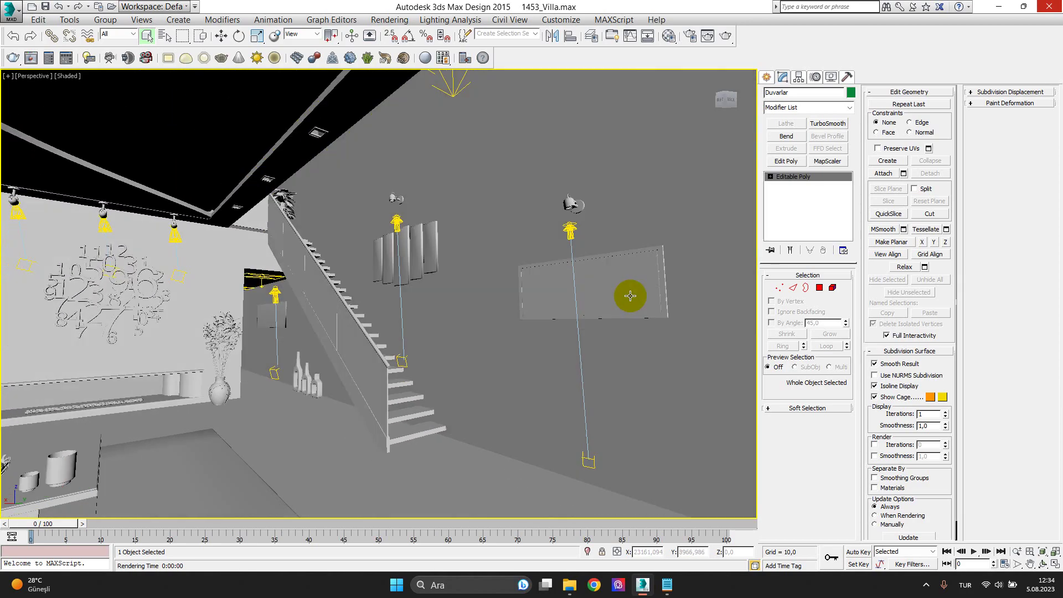
scroll(621, 297, "up", 2)
scroll(554, 332, "up", 2)
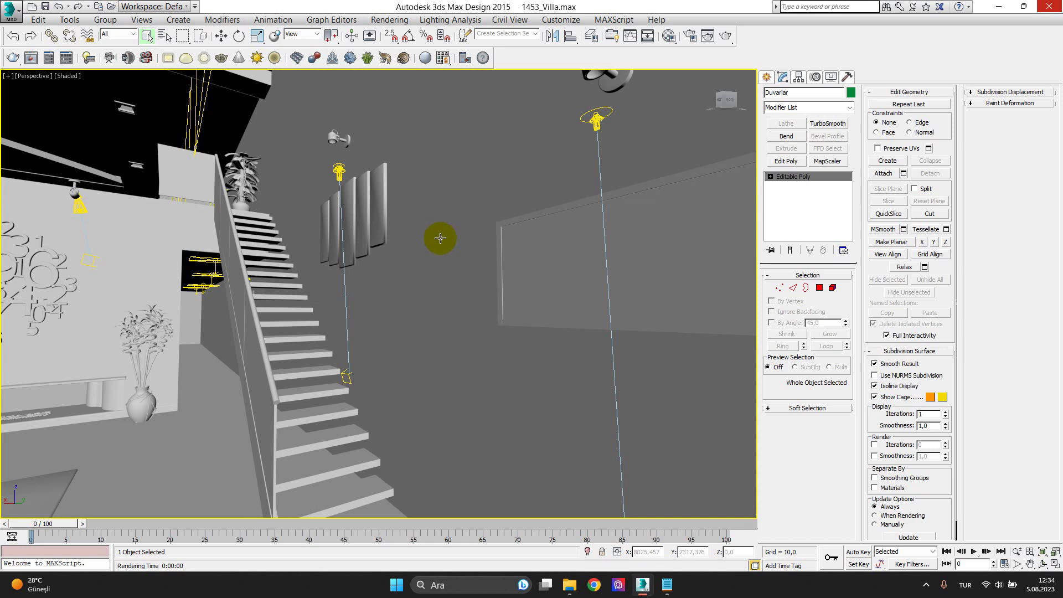
left_click(392, 21)
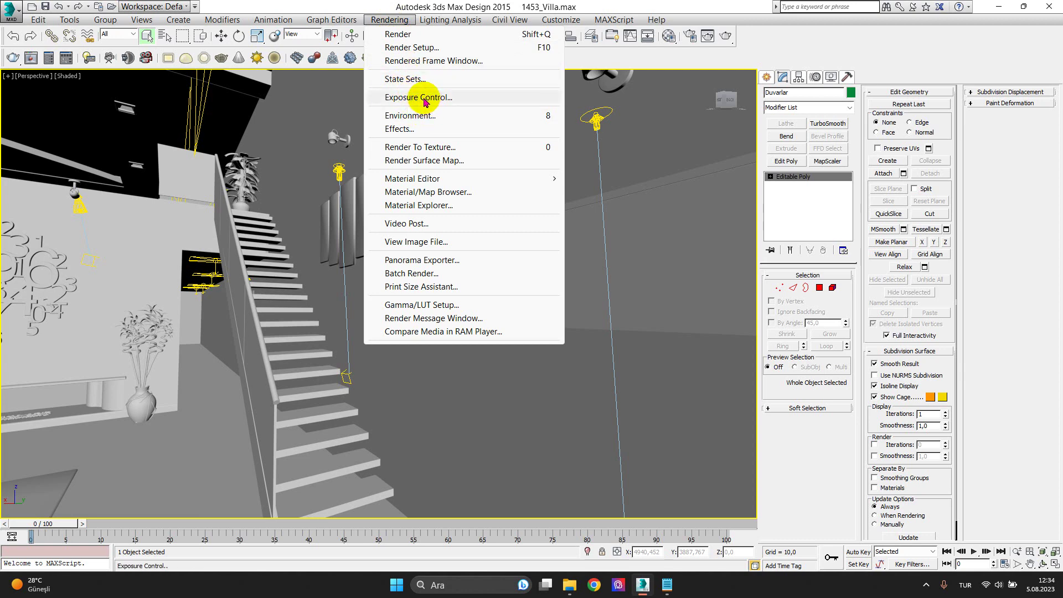
In Environment and Effects, set Exposure Control to VRay Exposure Control
left_click(424, 102)
left_click(404, 131)
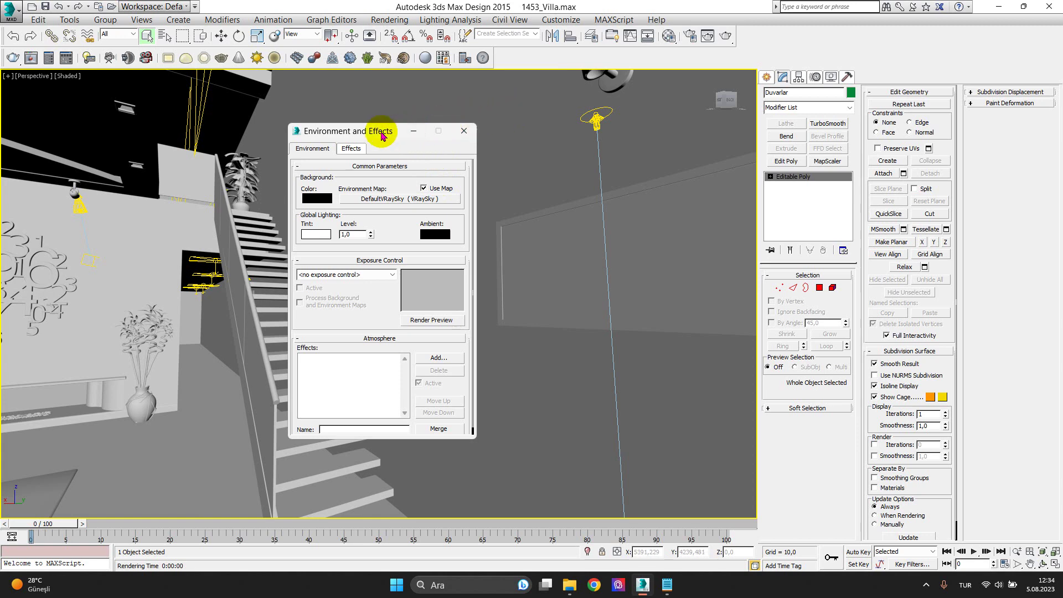
left_click_drag(382, 134, 458, 130)
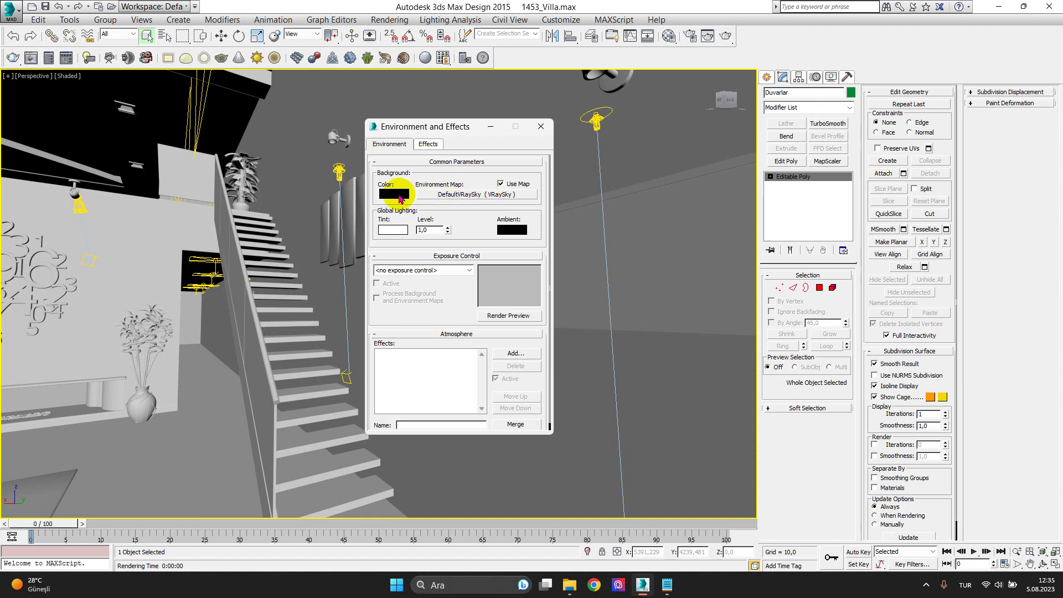
scroll(462, 243, "down", 1)
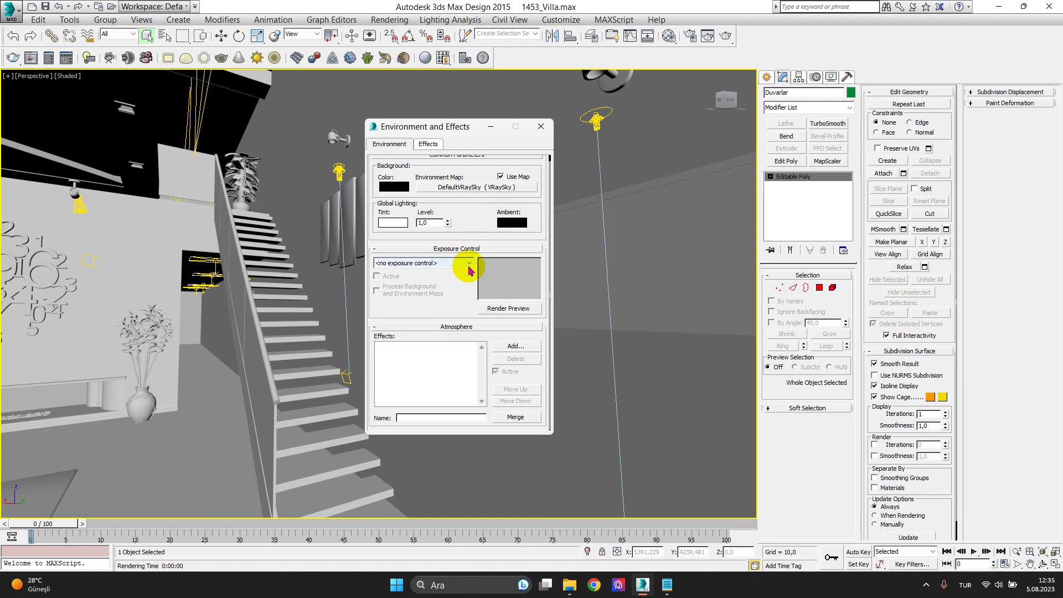
left_click(469, 264)
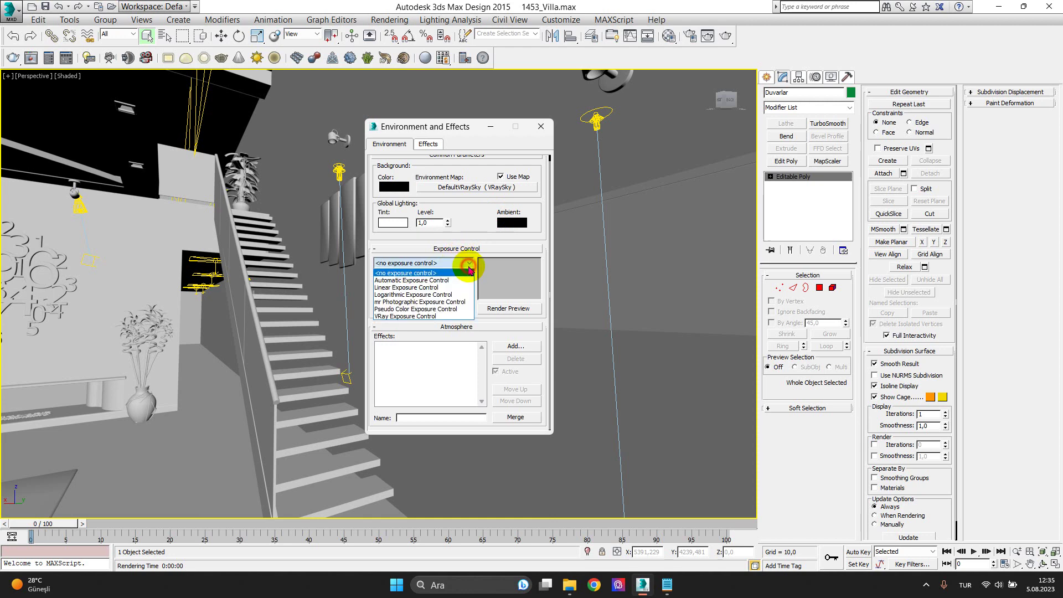
left_click(440, 316)
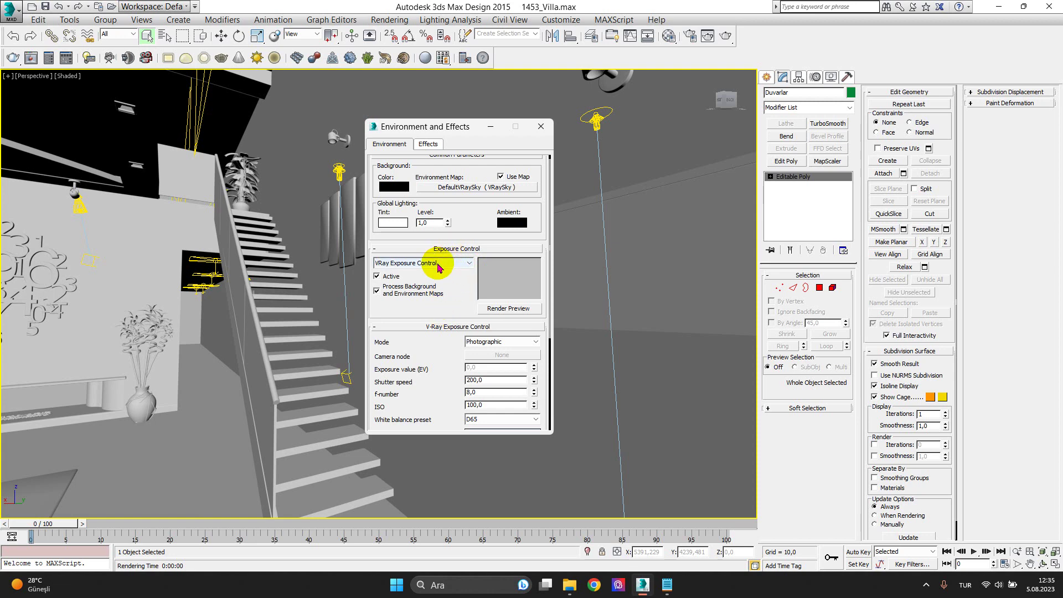
left_click_drag(471, 126, 464, 103)
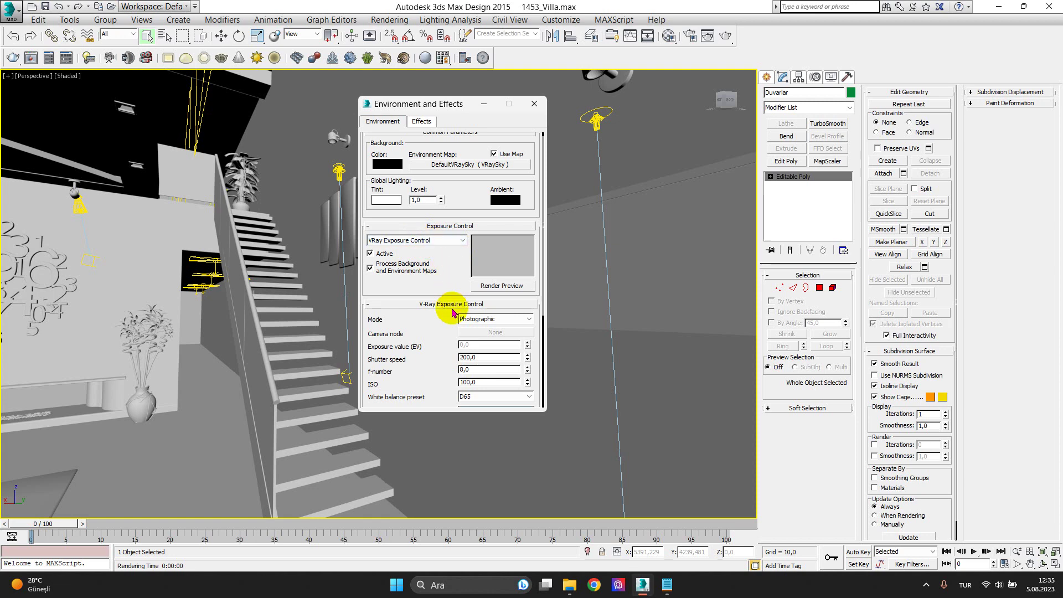
Reset Exposure Control to VRay Exposure Control and set its Mode to From VRay camera
scroll(443, 308, "down", 2)
scroll(435, 325, "up", 2)
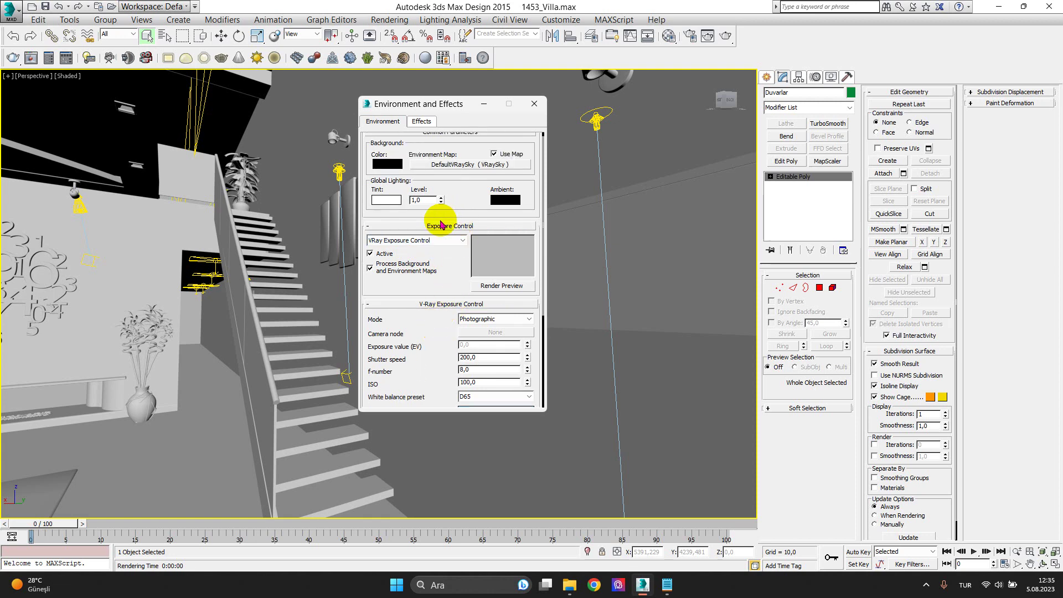
left_click(462, 243)
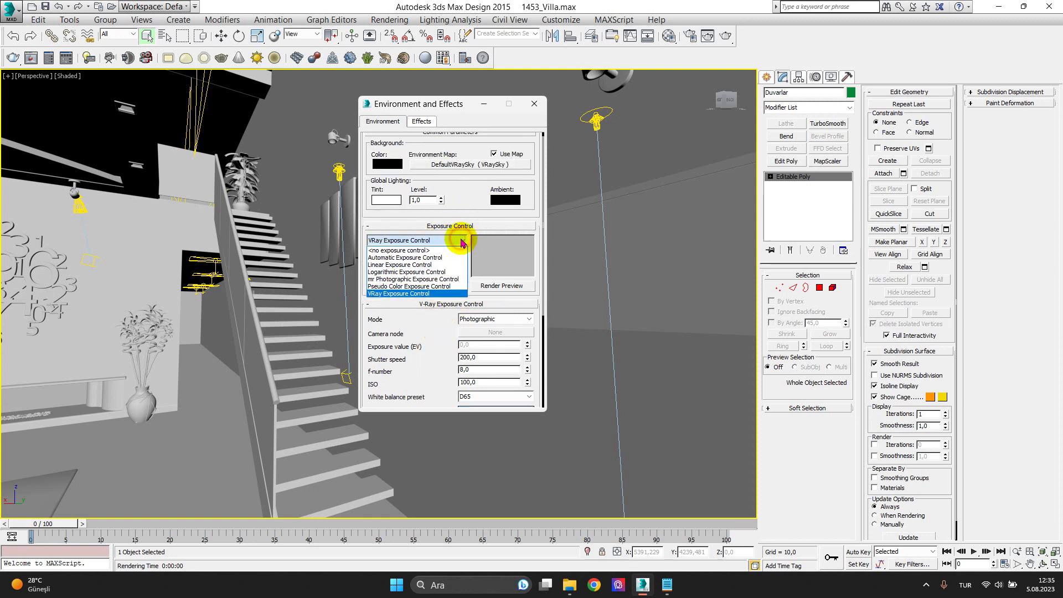
left_click(457, 246)
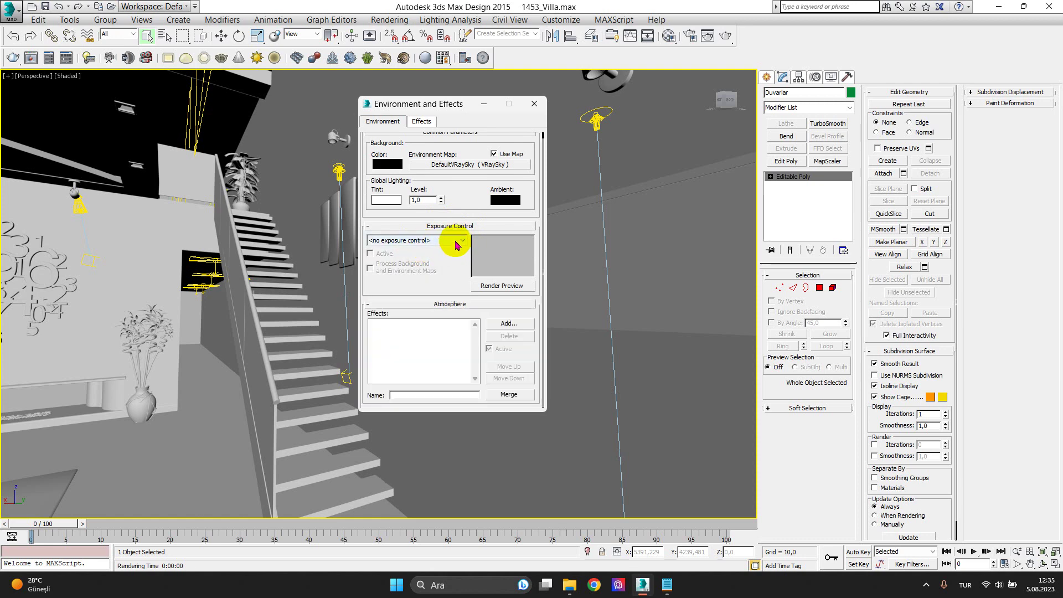
left_click(455, 243)
left_click(429, 291)
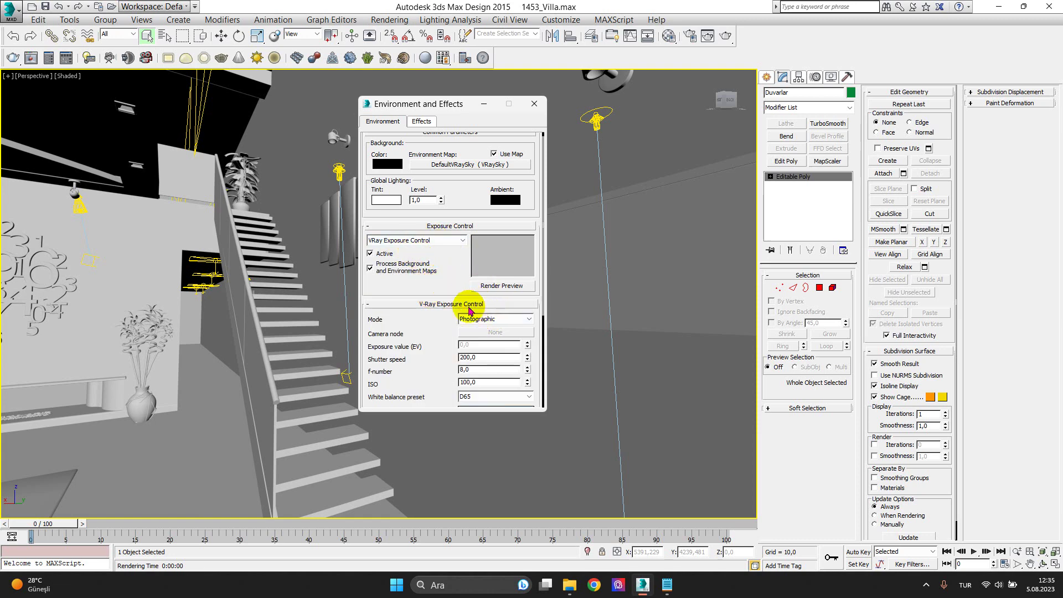
left_click(507, 319)
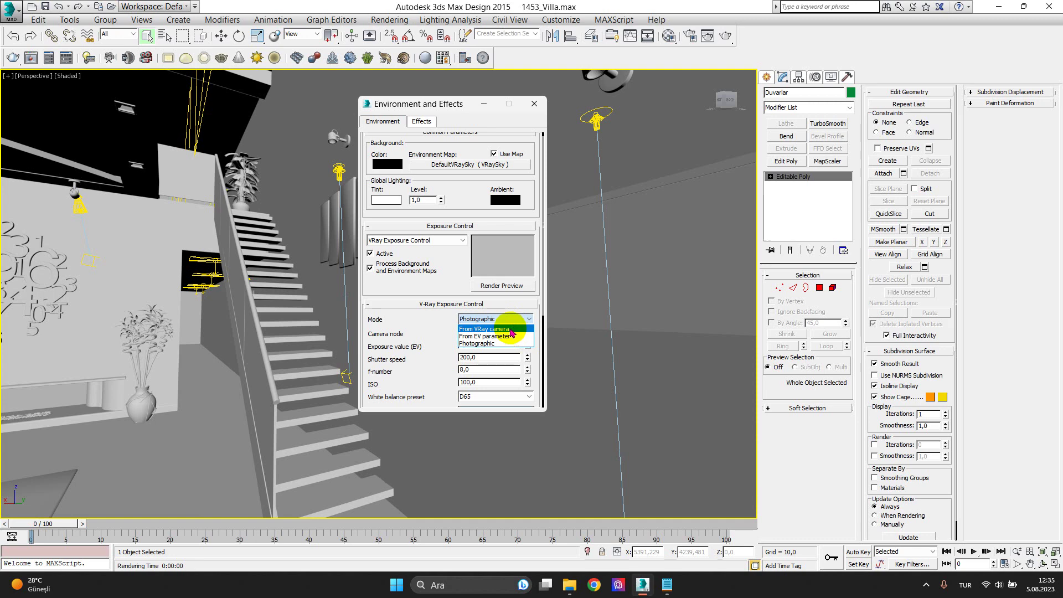
left_click(510, 330)
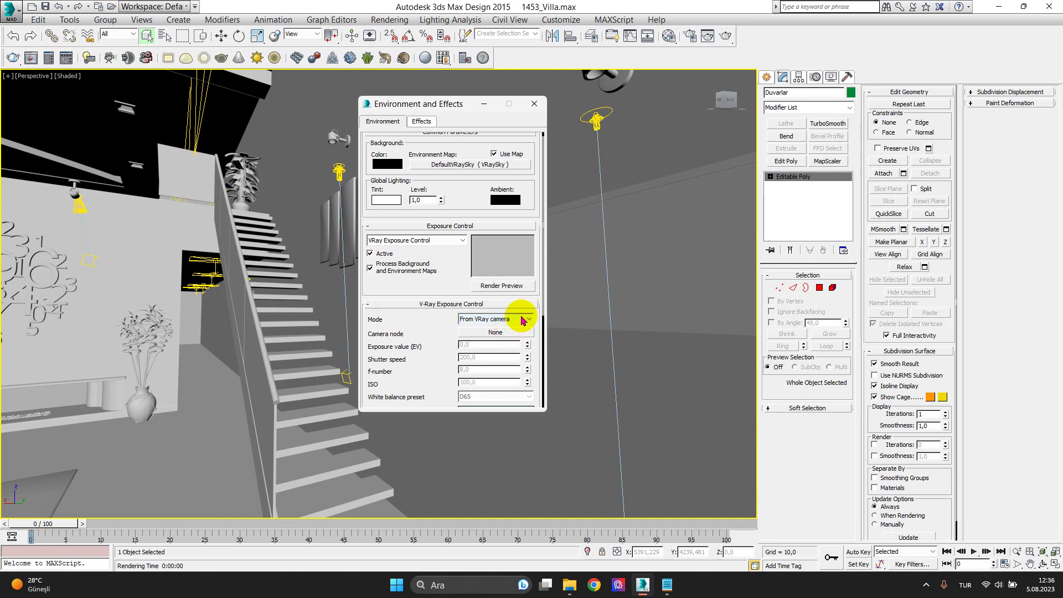
left_click(506, 332)
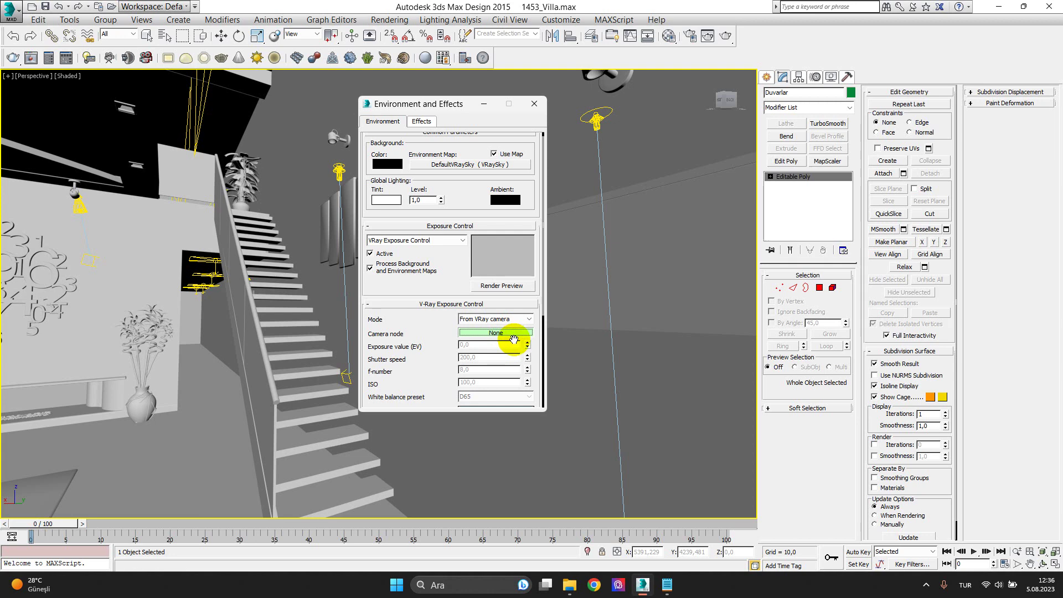
Pick VRayCam001 as the exposure Camera node via Select by Name
left_click(163, 37)
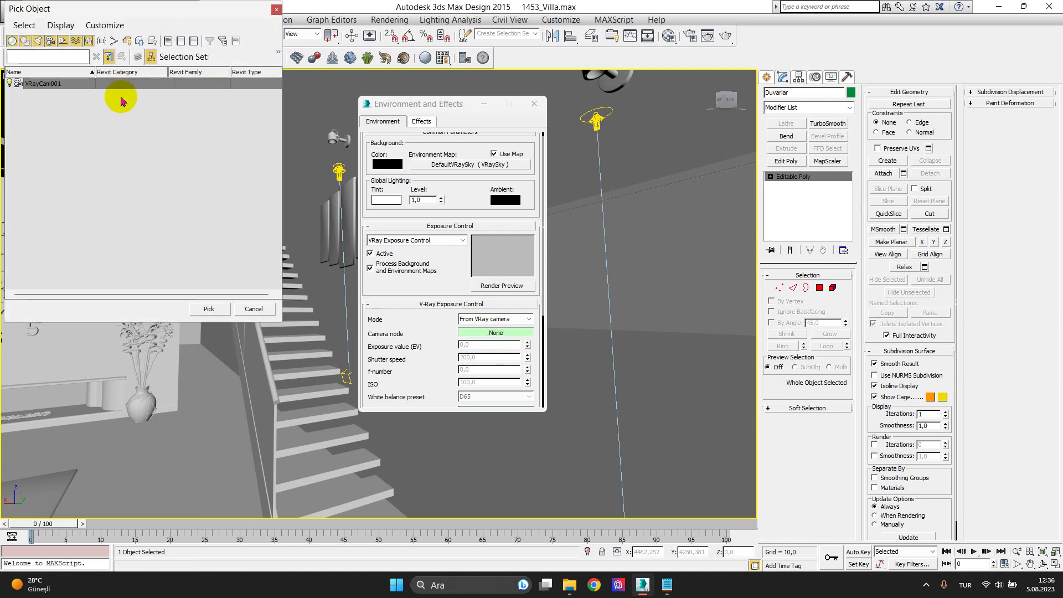
left_click(49, 84)
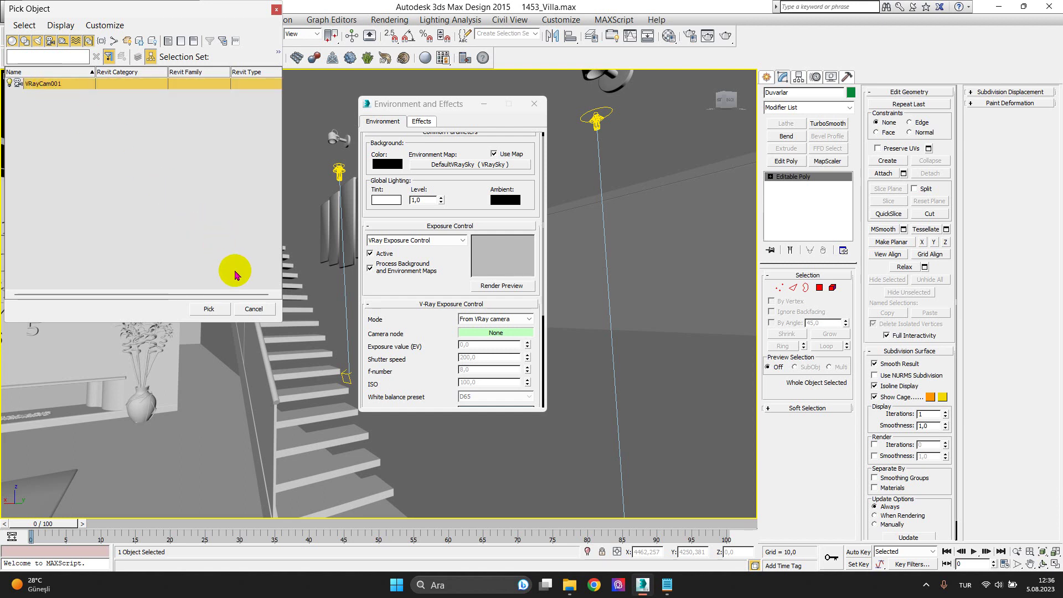
left_click(210, 309)
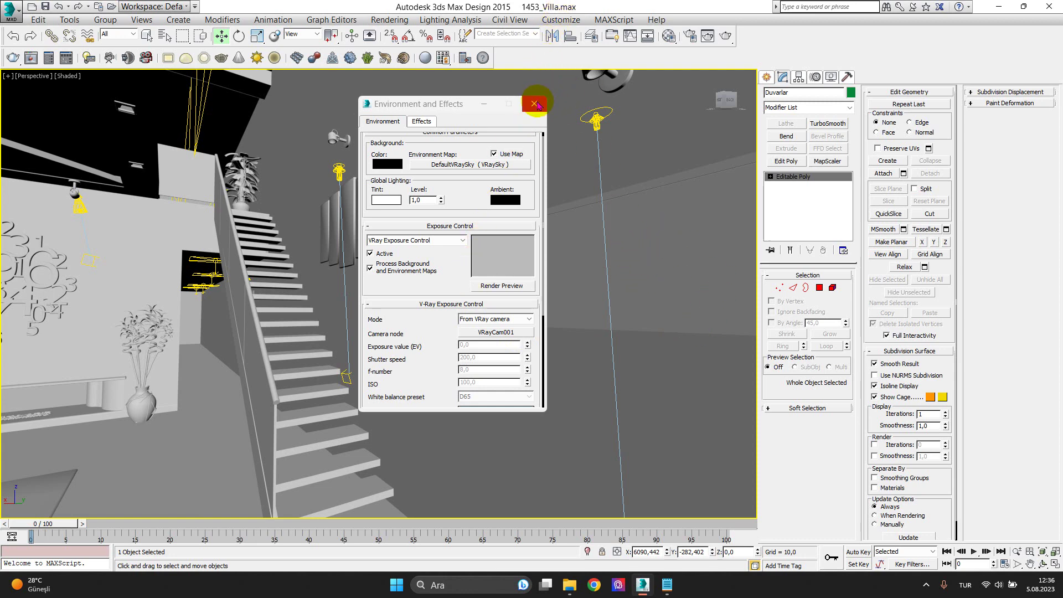
Close Environment and Effects, reopen it from Rendering > Exposure Control, and close it again
left_click(535, 104)
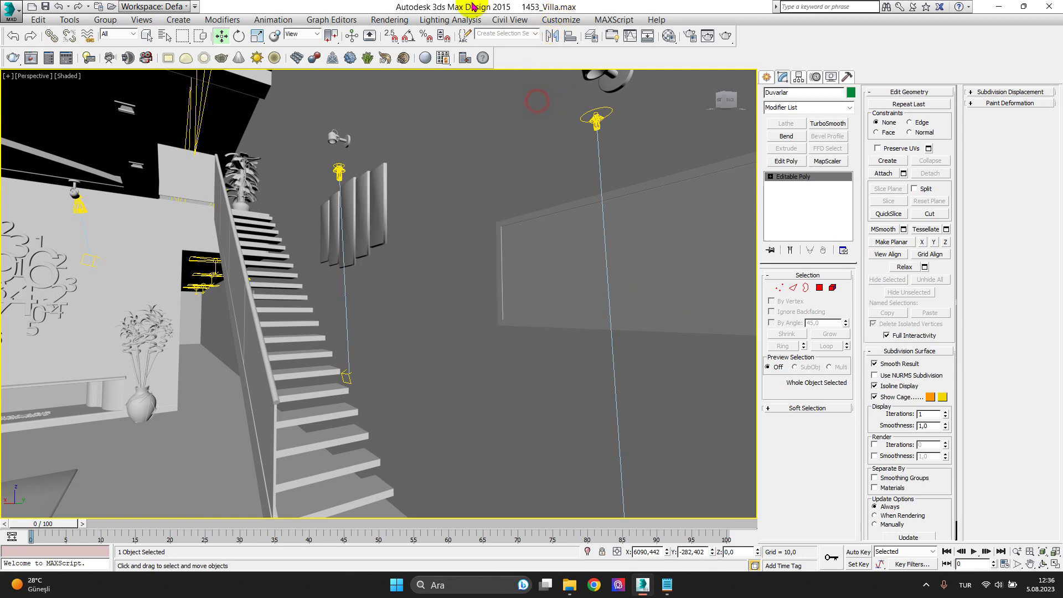
left_click(383, 22)
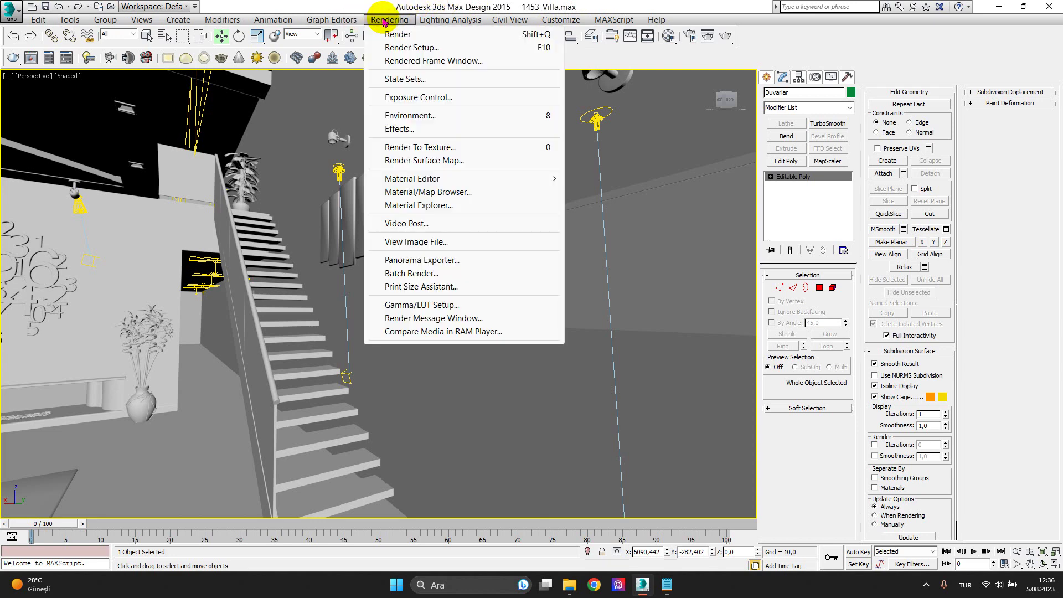
left_click(419, 97)
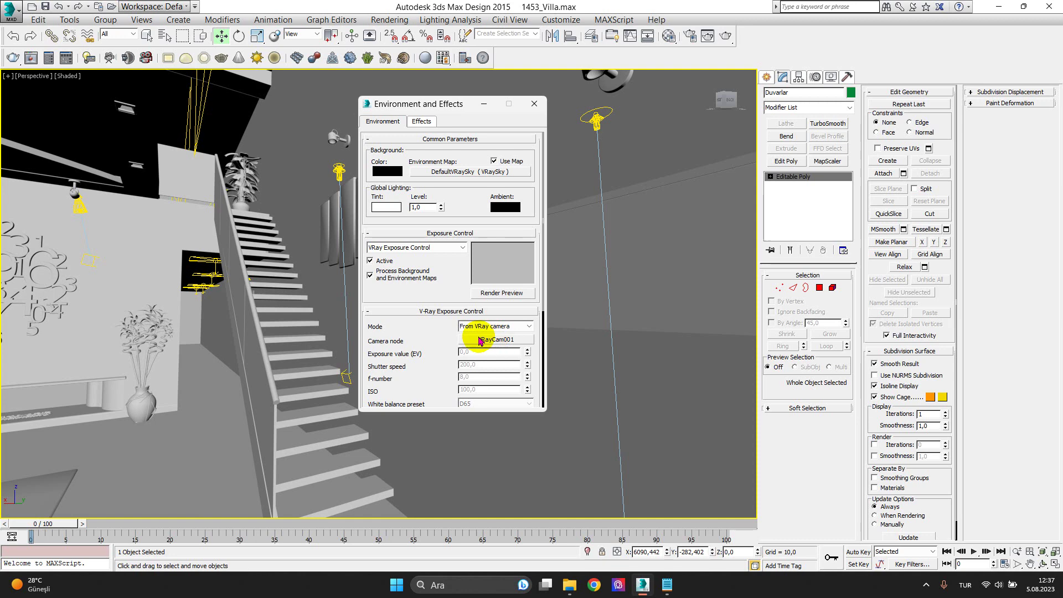
left_click(534, 104)
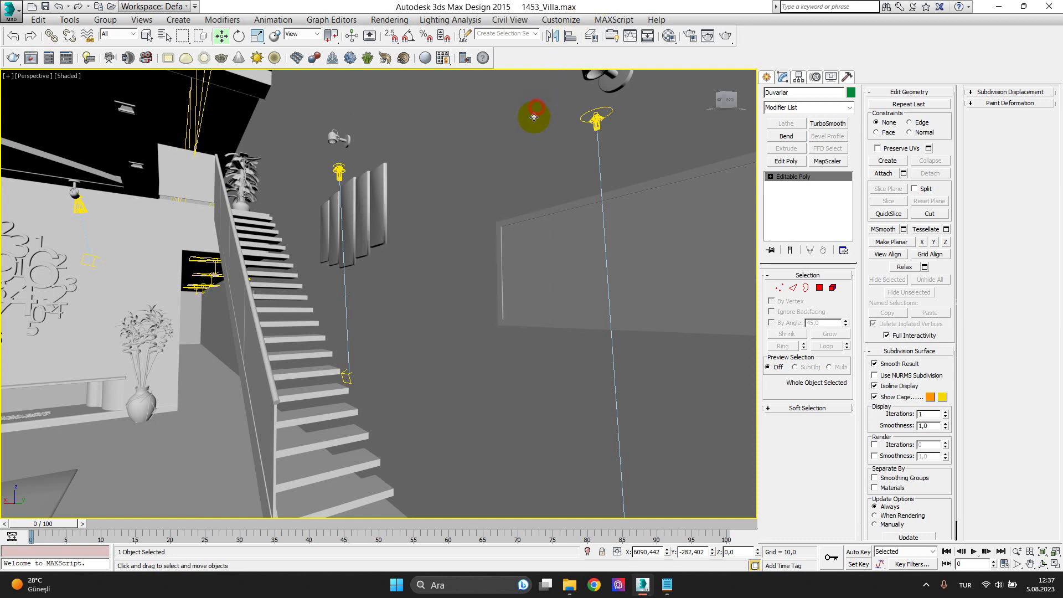
Run a V-Ray Quick Settings test render of the staircase, inspect its noise, and close the frame buffer
left_click(65, 58)
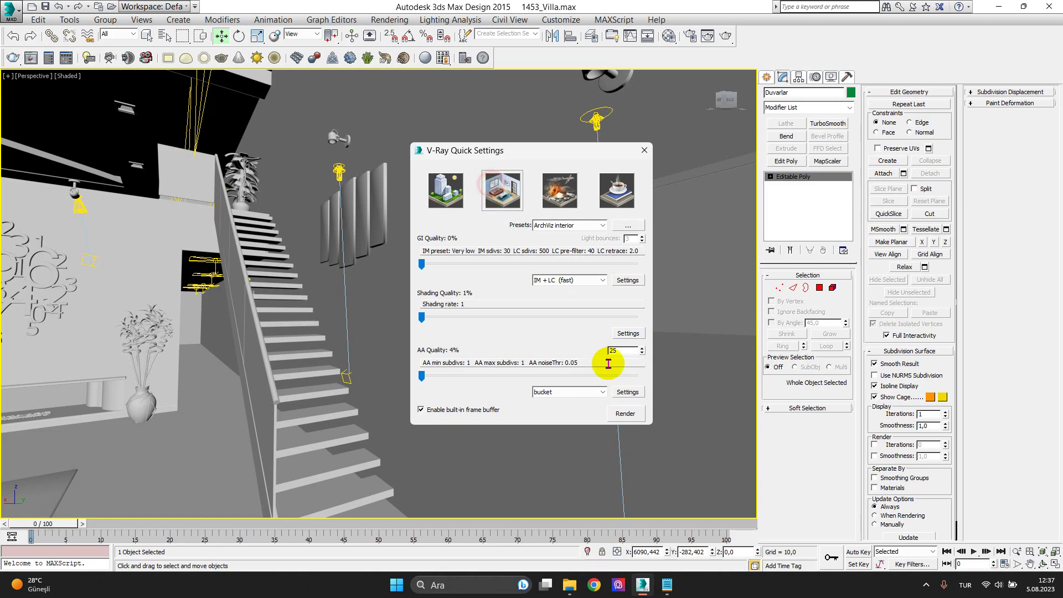
left_click(626, 414)
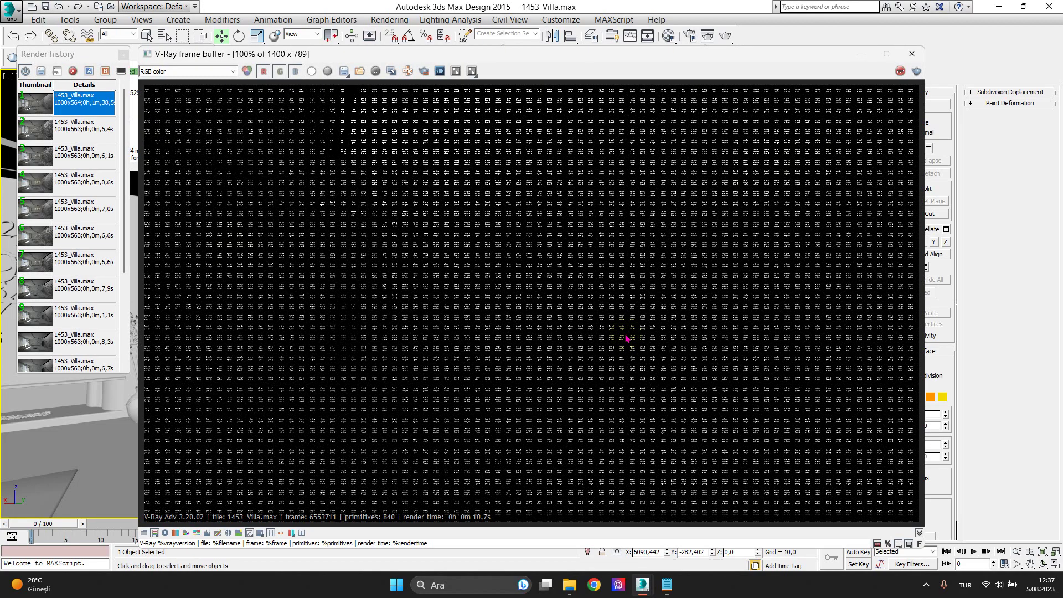
left_click(699, 280)
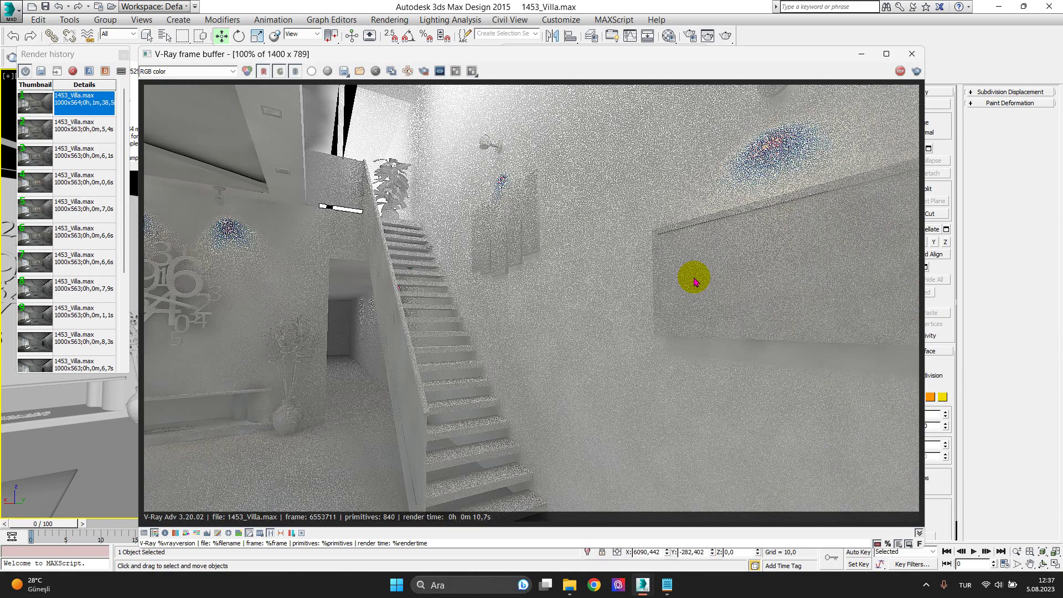
scroll(671, 214, "up", 2)
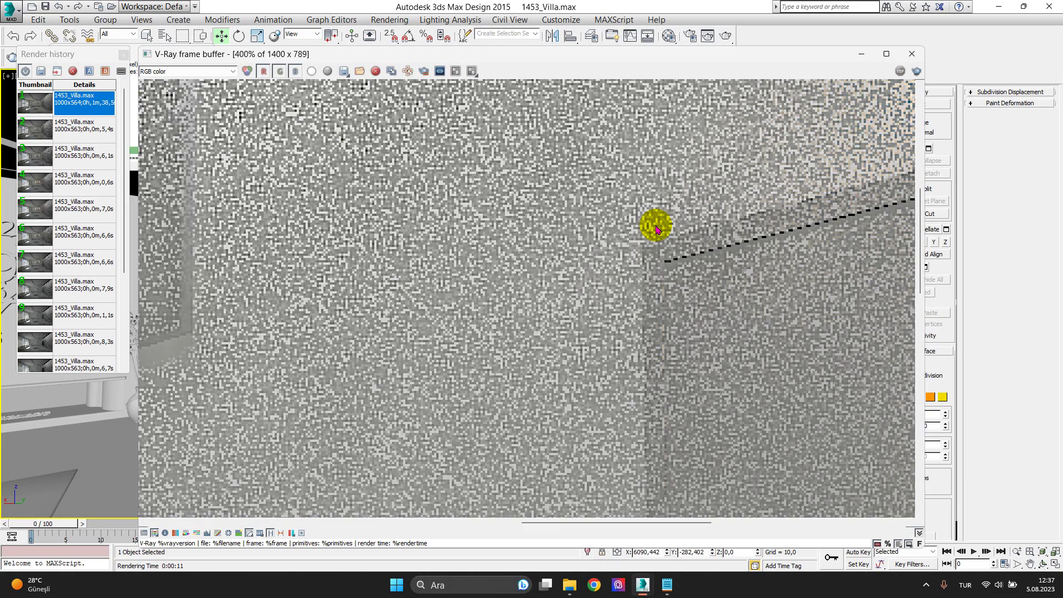
scroll(641, 227, "down", 1)
scroll(641, 224, "down", 1)
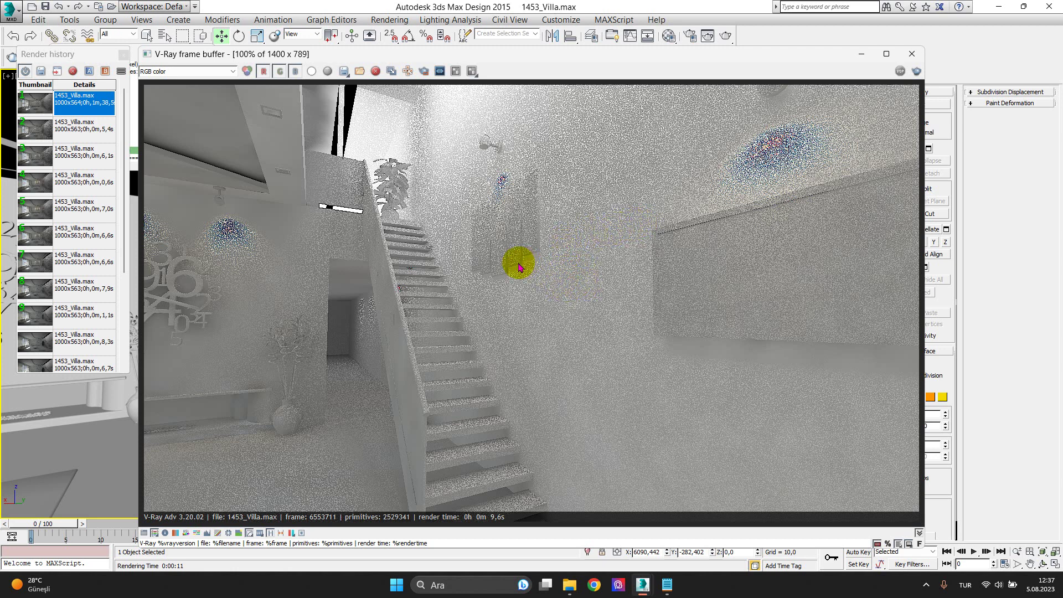
left_click(912, 58)
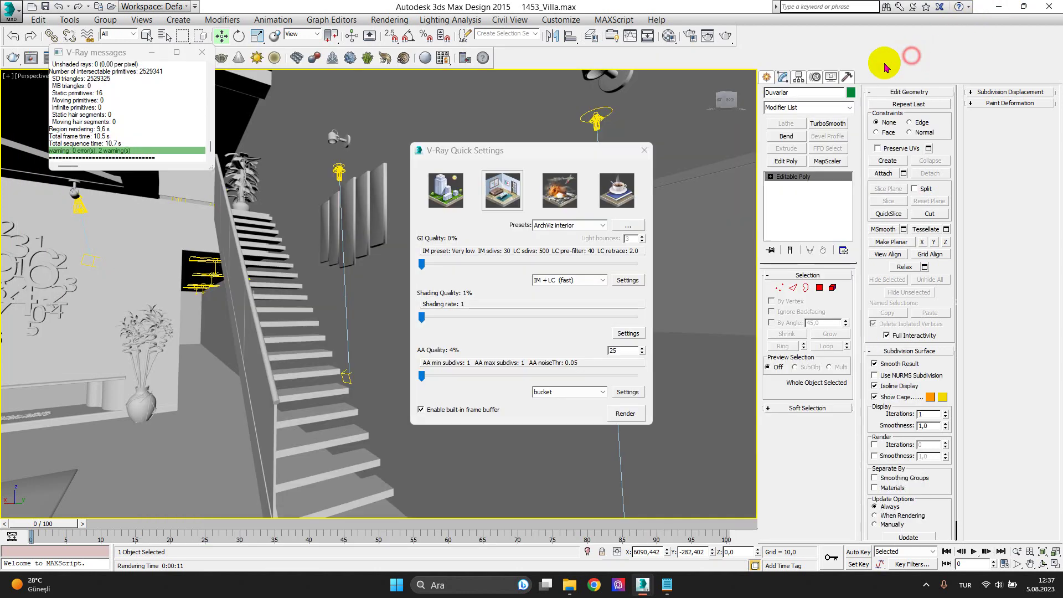
Load render preset 24 with all categories in Render Setup and render the staircase view
left_click(201, 54)
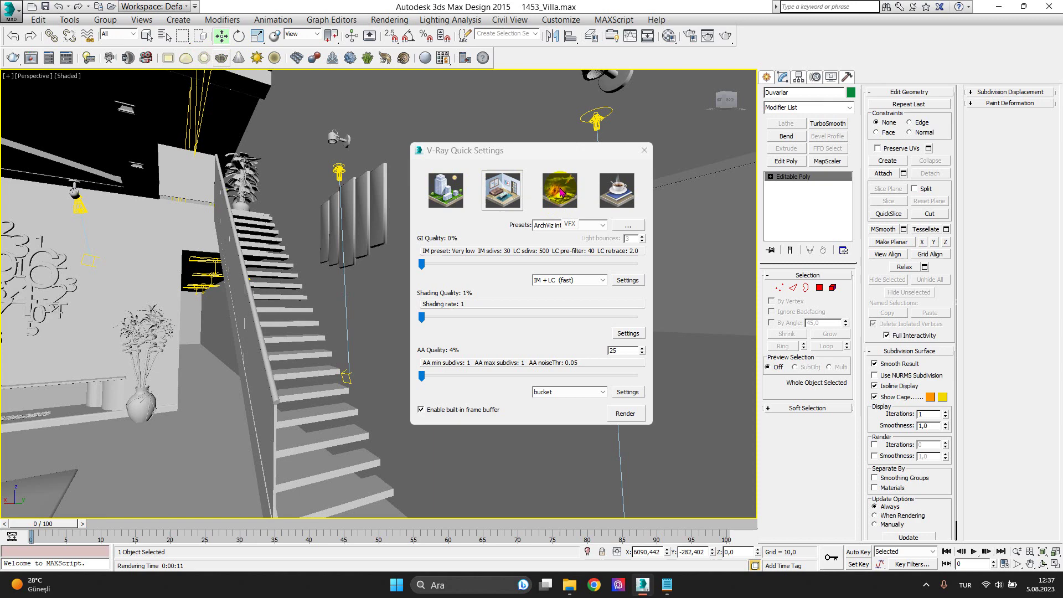
left_click(630, 334)
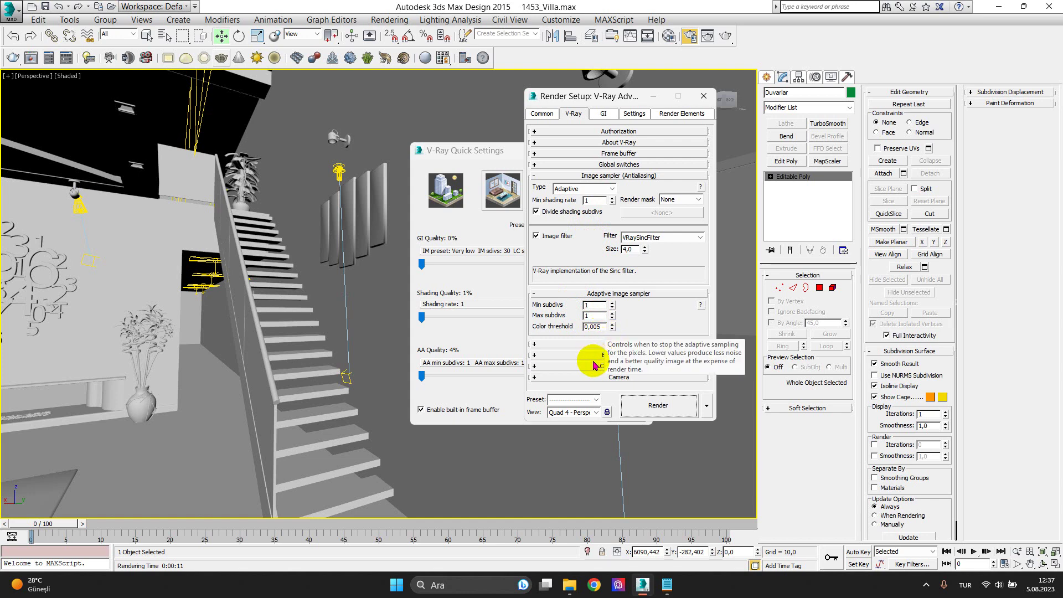
left_click(597, 399)
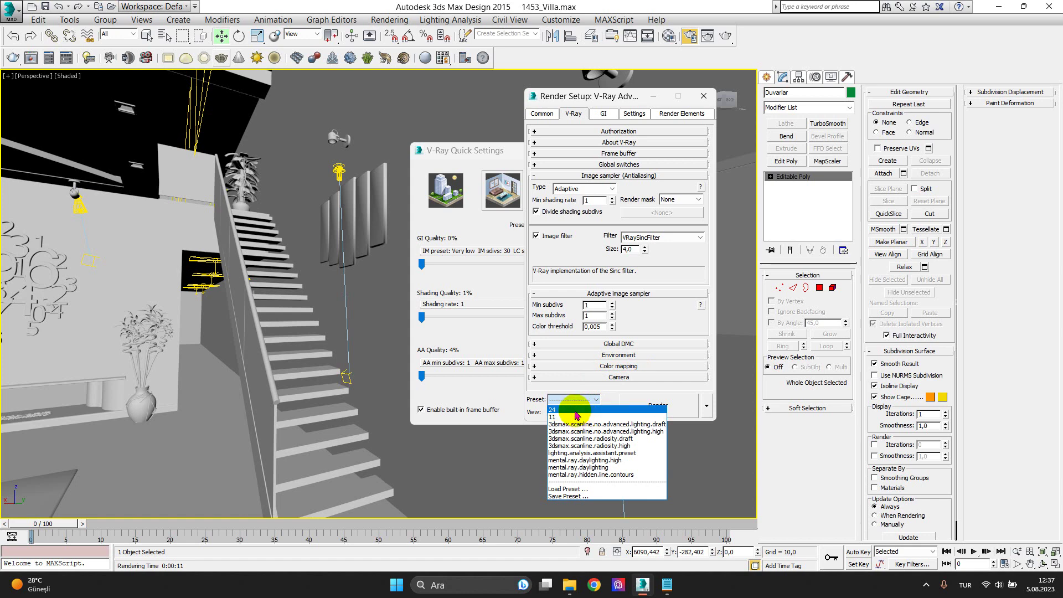
left_click(576, 411)
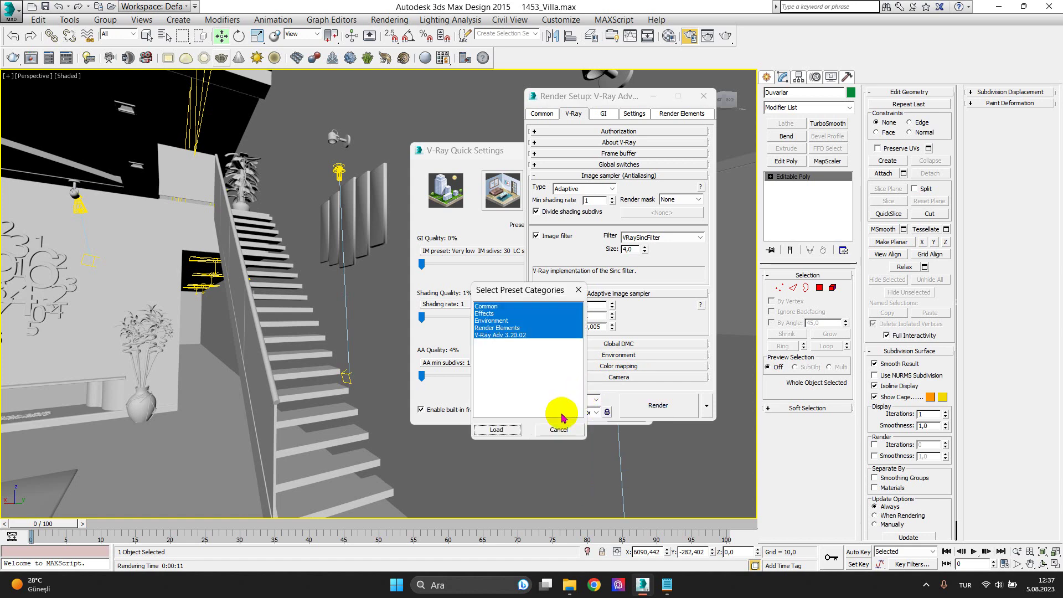
left_click(498, 426)
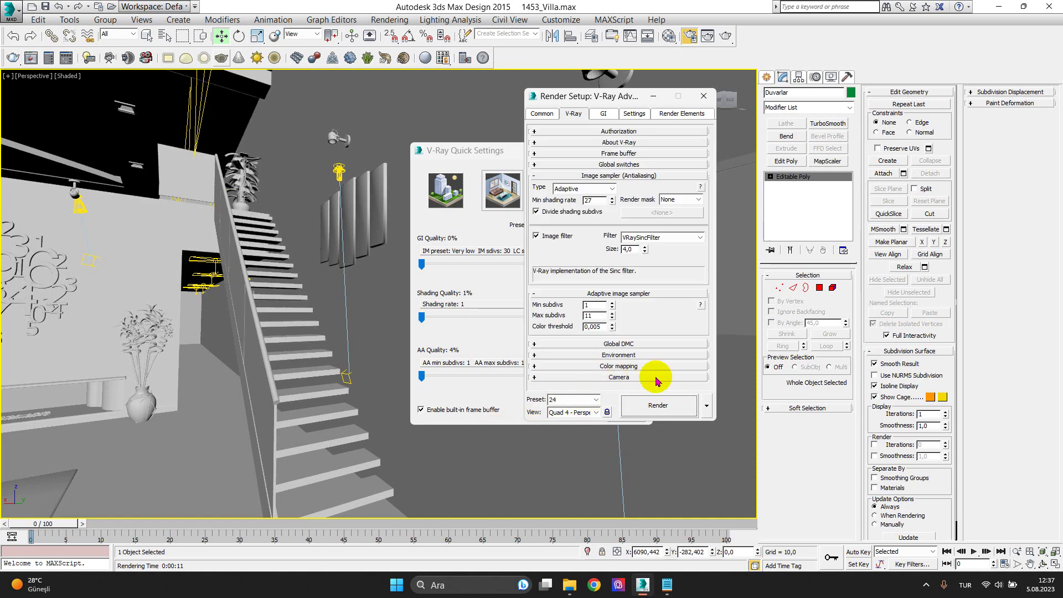
left_click(668, 410)
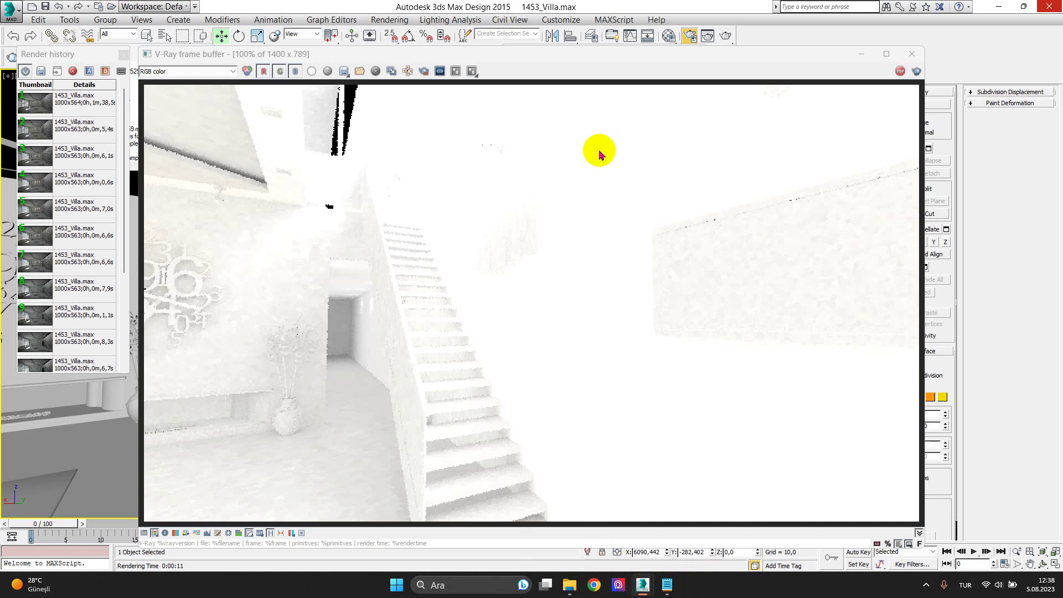
Close the rendered image, cancel the running render, and restore the 1453_Villa.max window
left_click(912, 54)
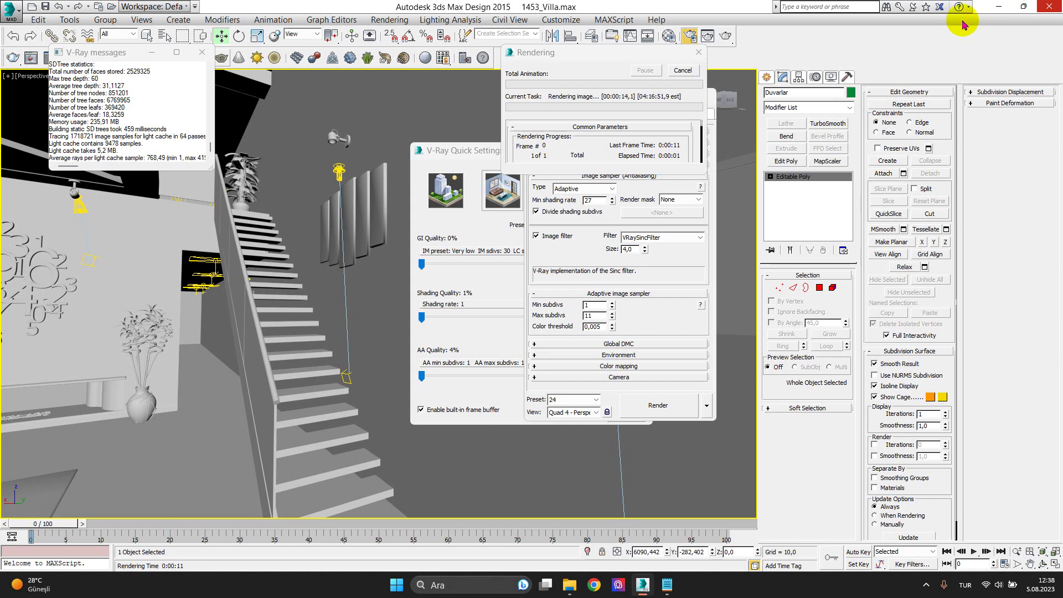
left_click(698, 52)
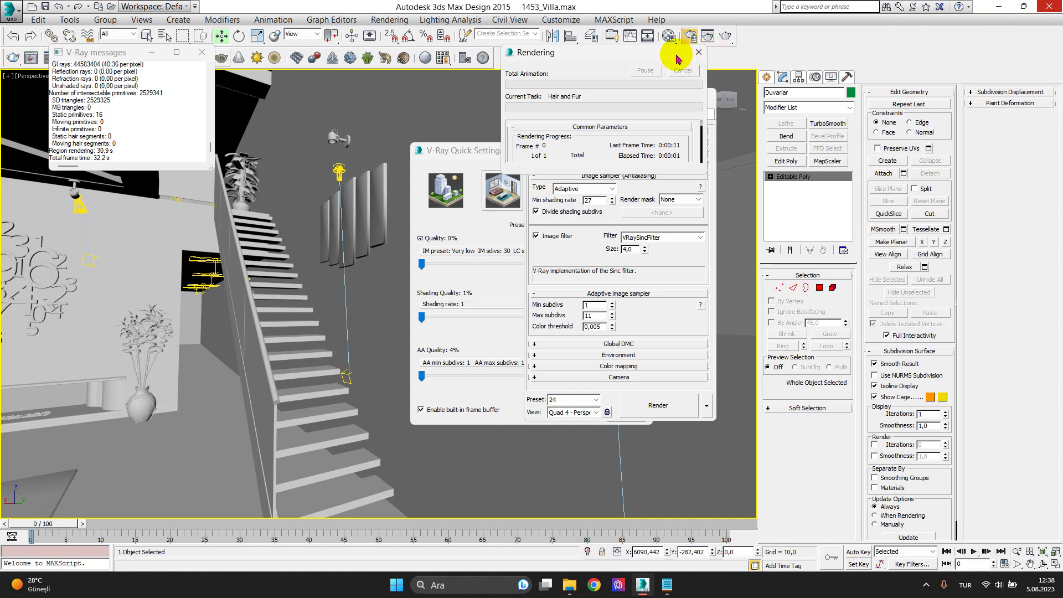
left_click(698, 52)
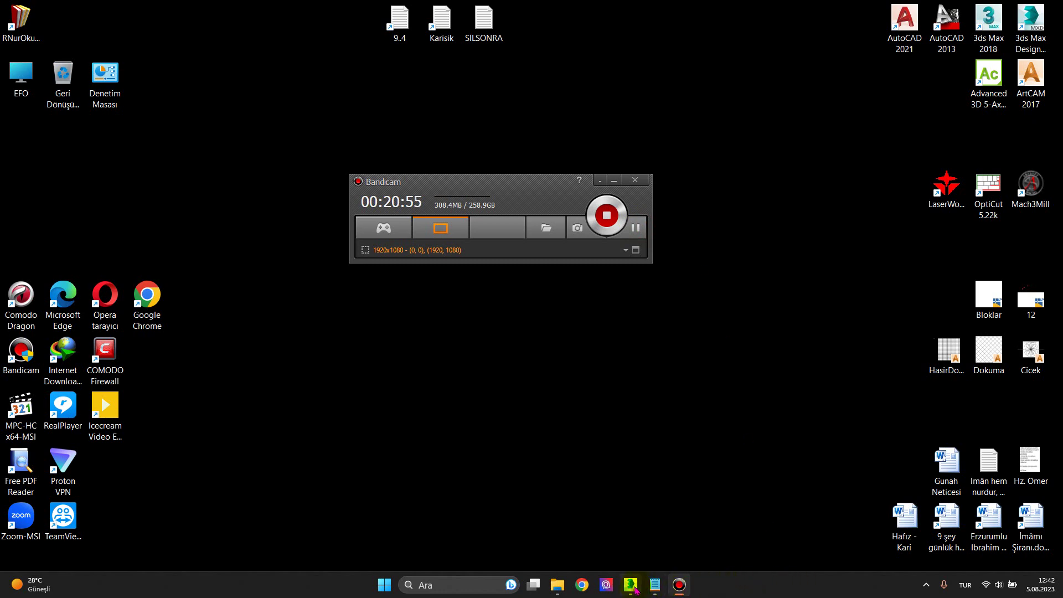
left_click(631, 584)
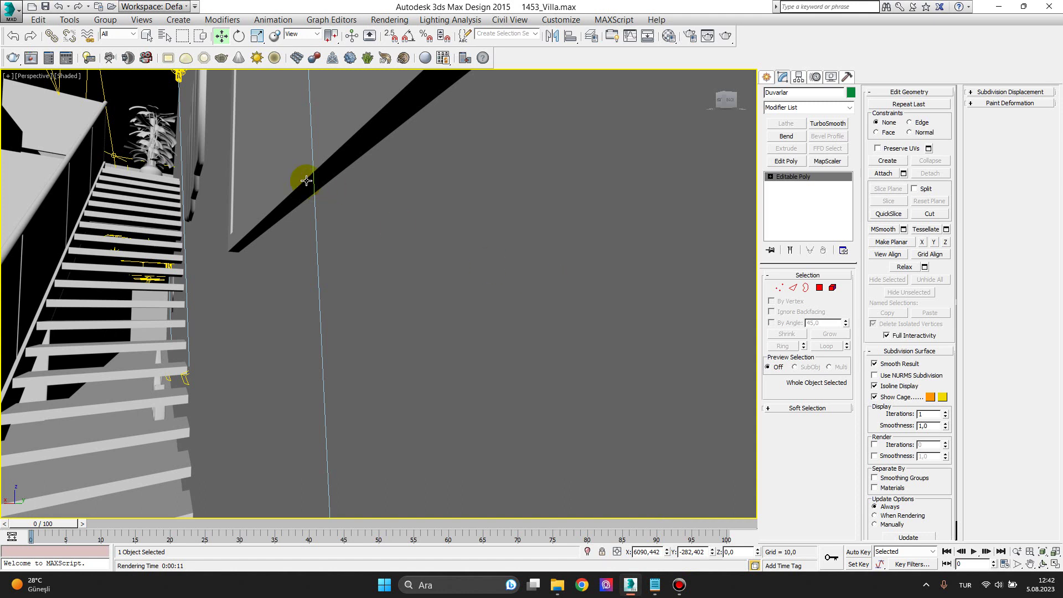
Start a V-Ray Quick Settings test render of the stairway view, then cancel it and close the progress window
left_click(66, 59)
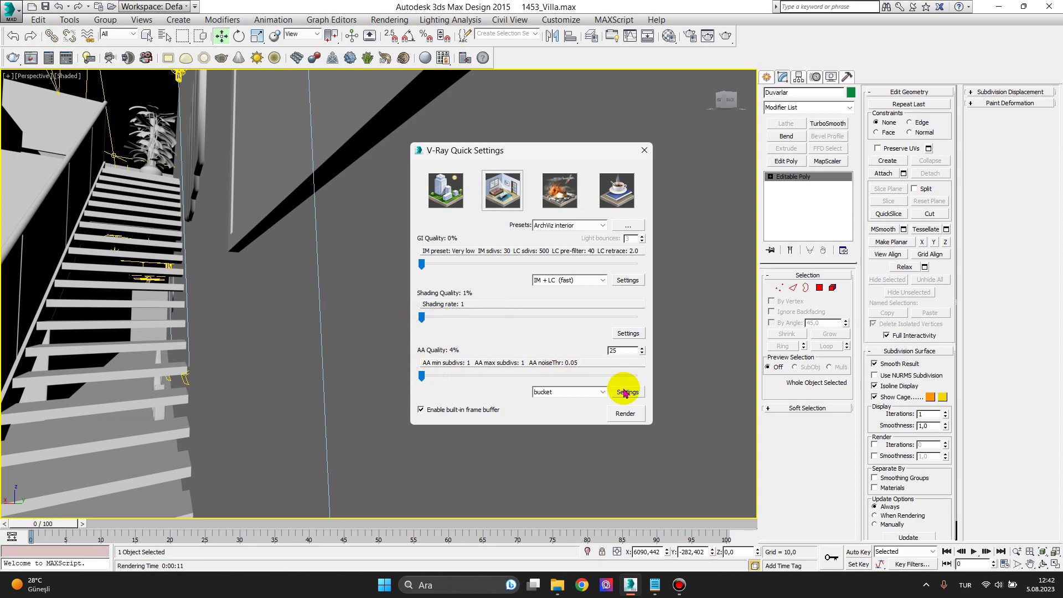
left_click(625, 413)
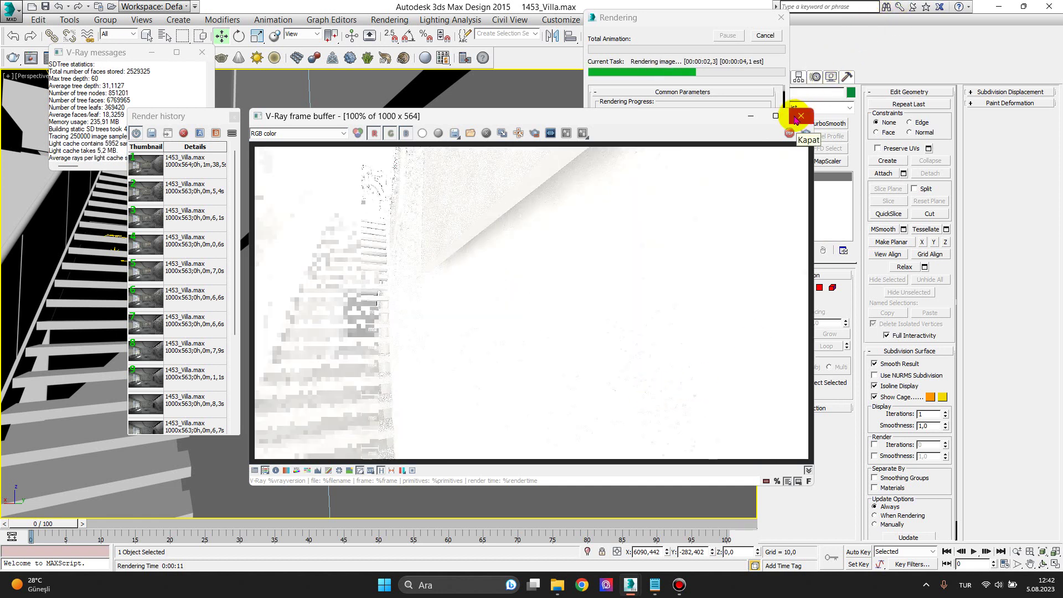
left_click(766, 35)
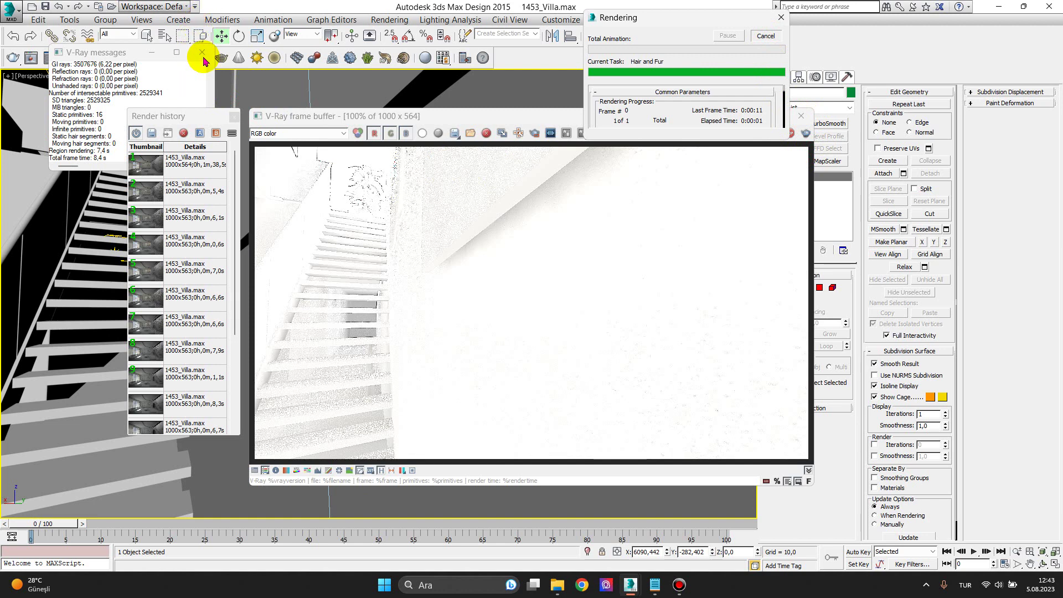
left_click(781, 19)
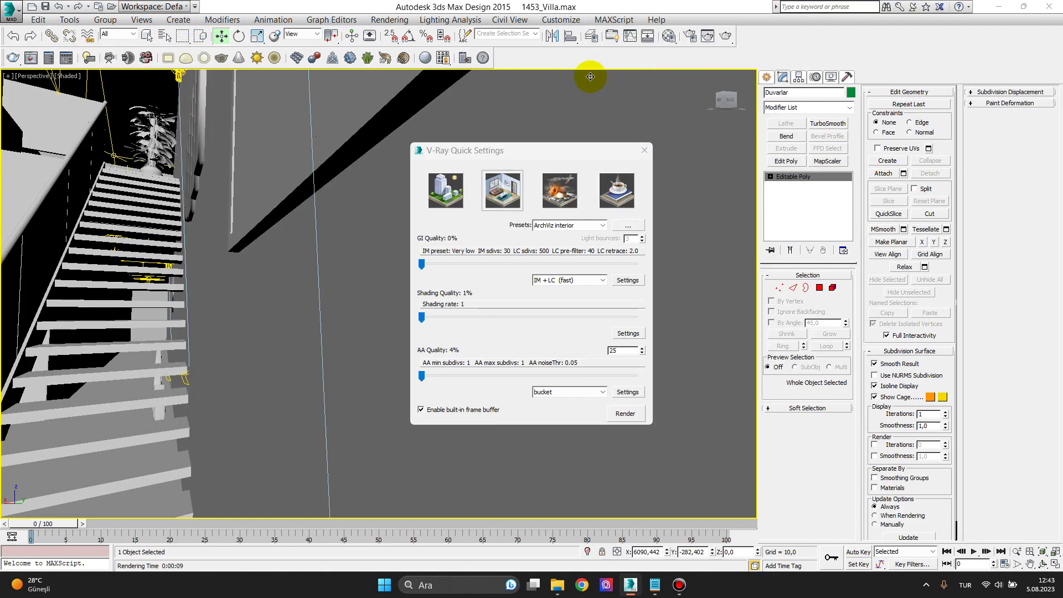
Set Exposure Control to VRay Exposure Control with Mode From VRay camera
left_click(390, 19)
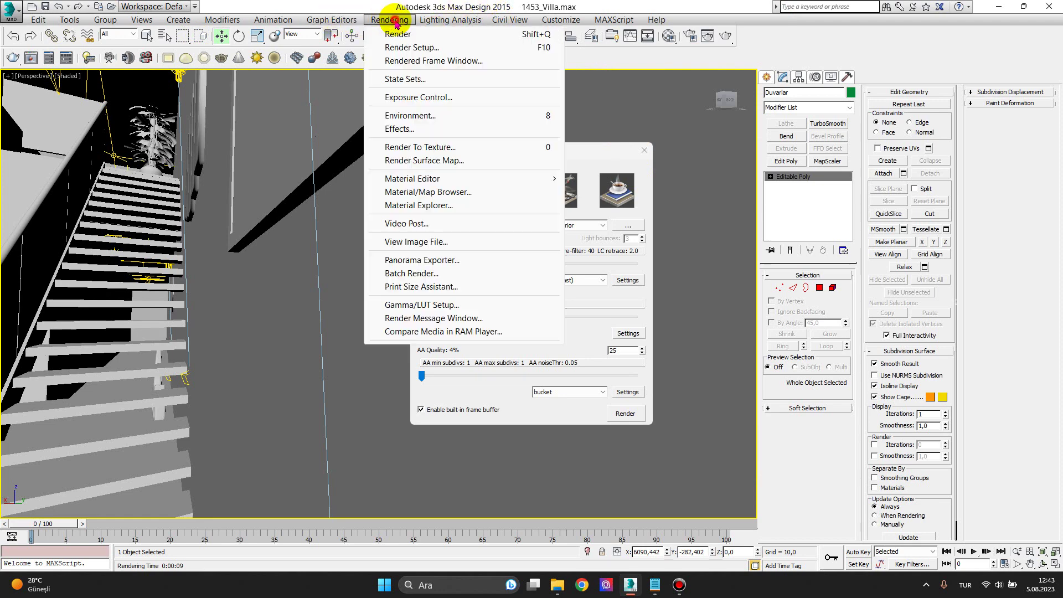
left_click(438, 115)
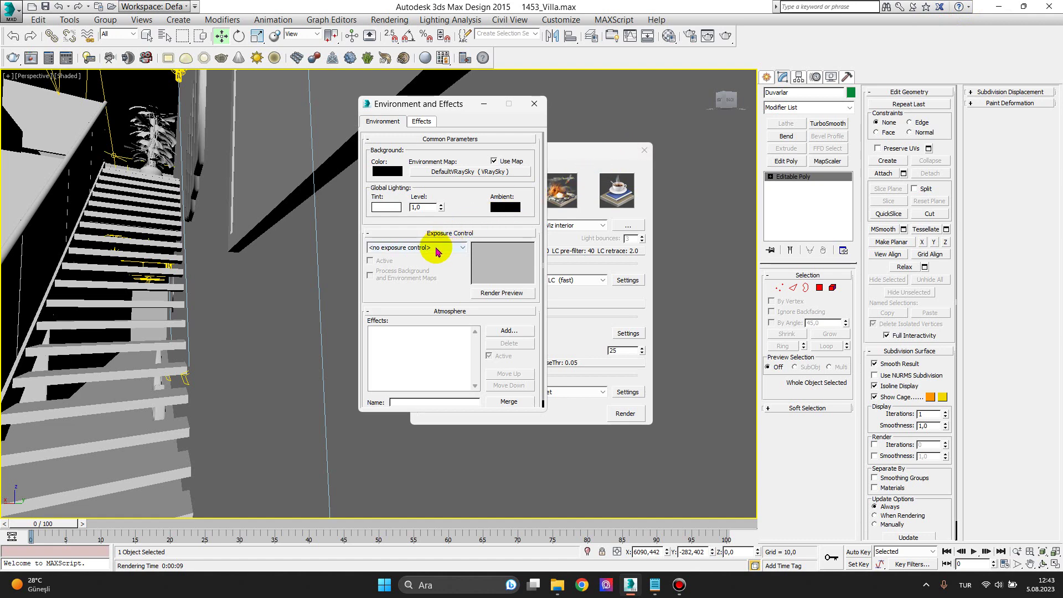
left_click(437, 250)
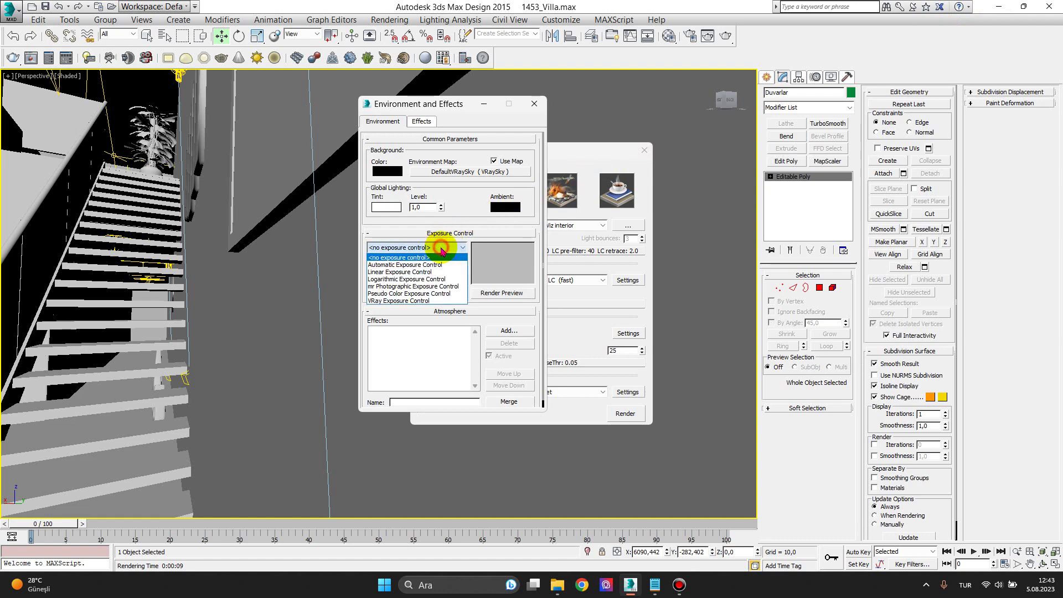
left_click(425, 301)
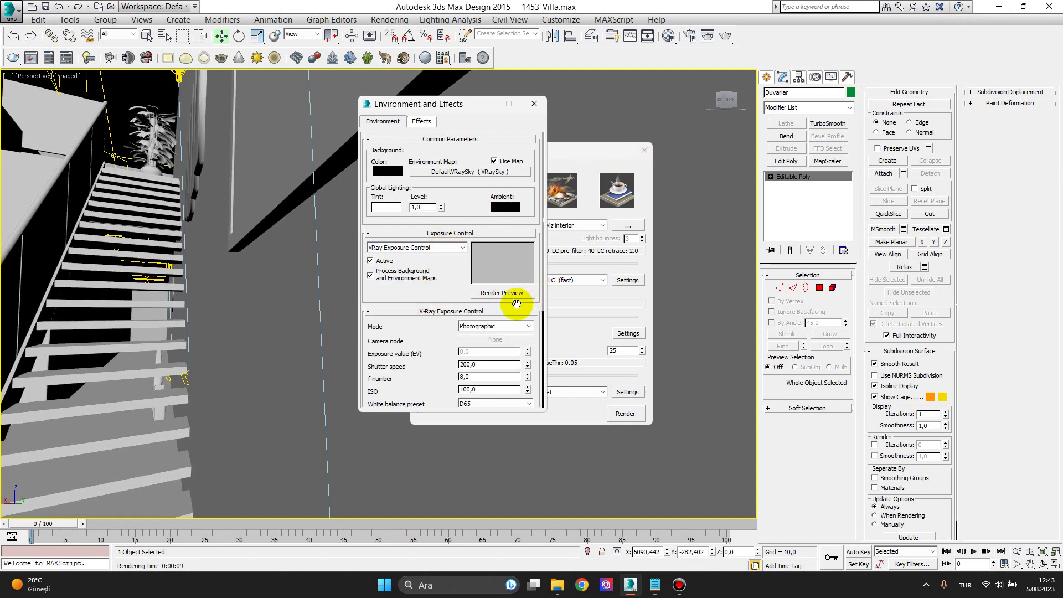
left_click(502, 327)
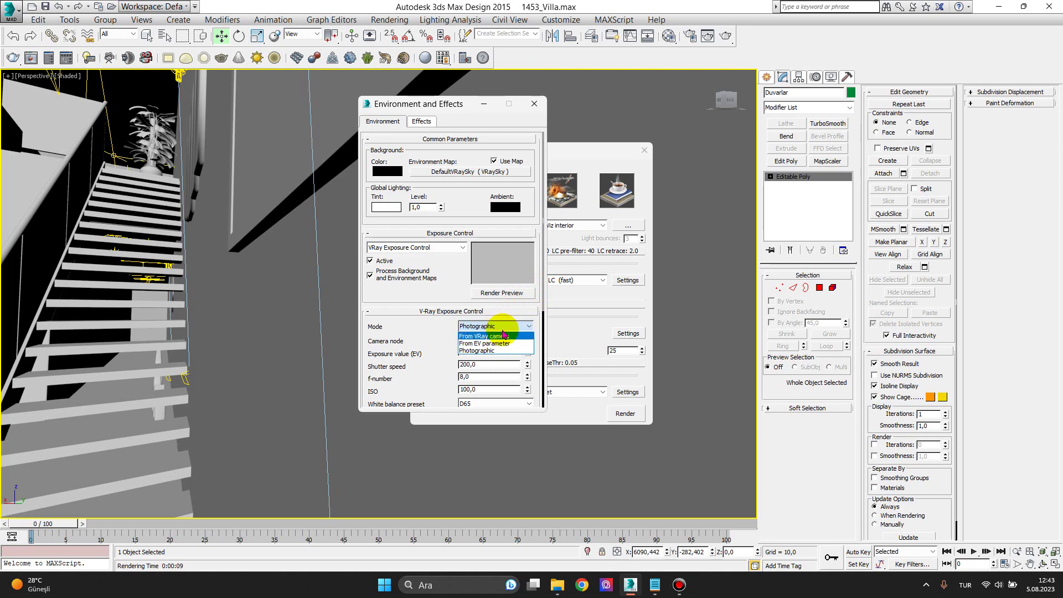
left_click(507, 336)
Pick VRayCam001 as the exposure Camera node and close Environment and Effects
left_click(506, 340)
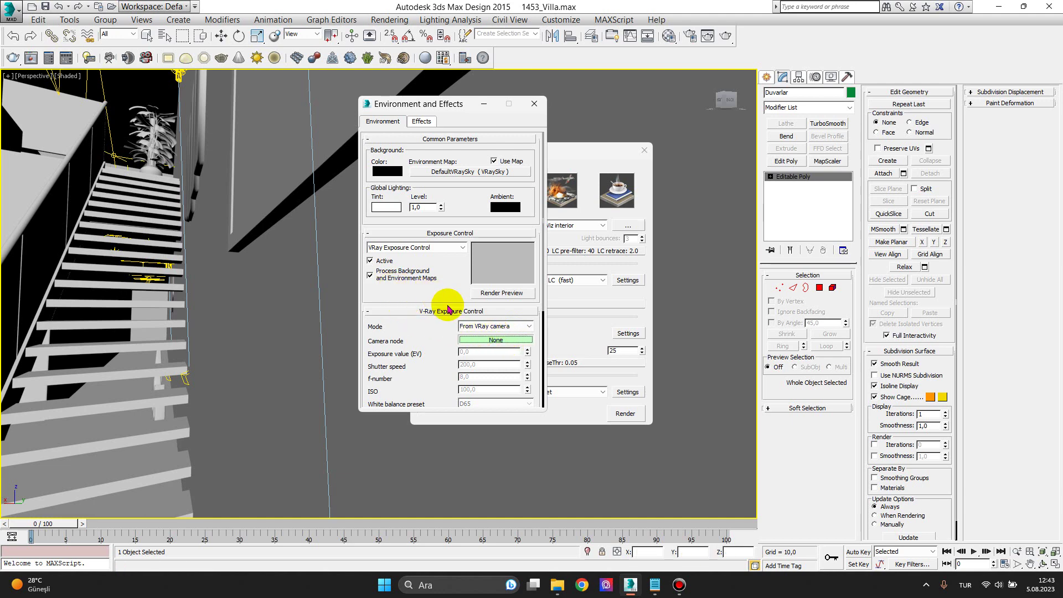
left_click(165, 37)
left_click(76, 83)
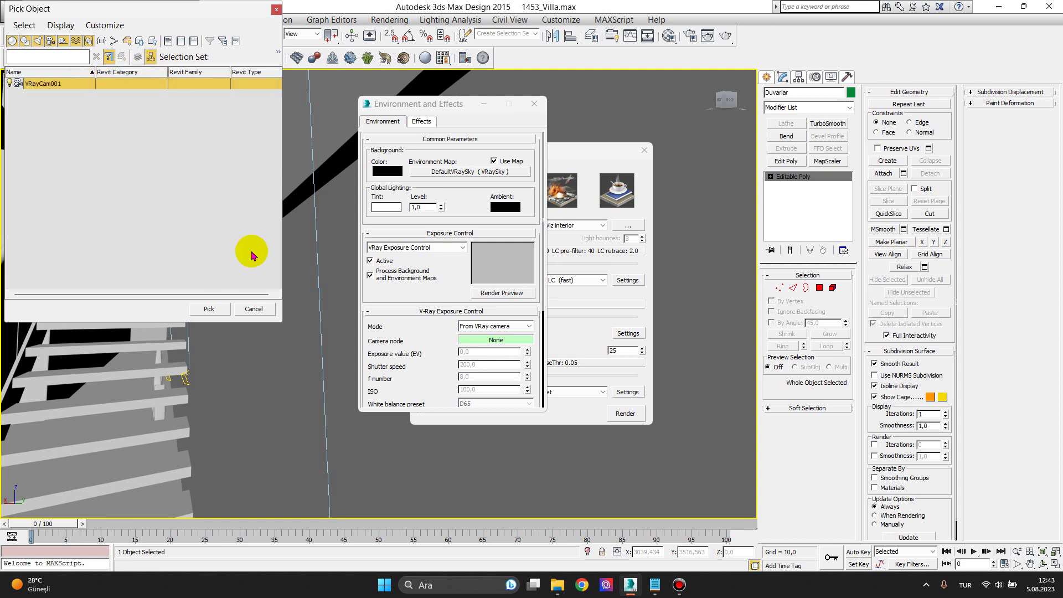
left_click(211, 309)
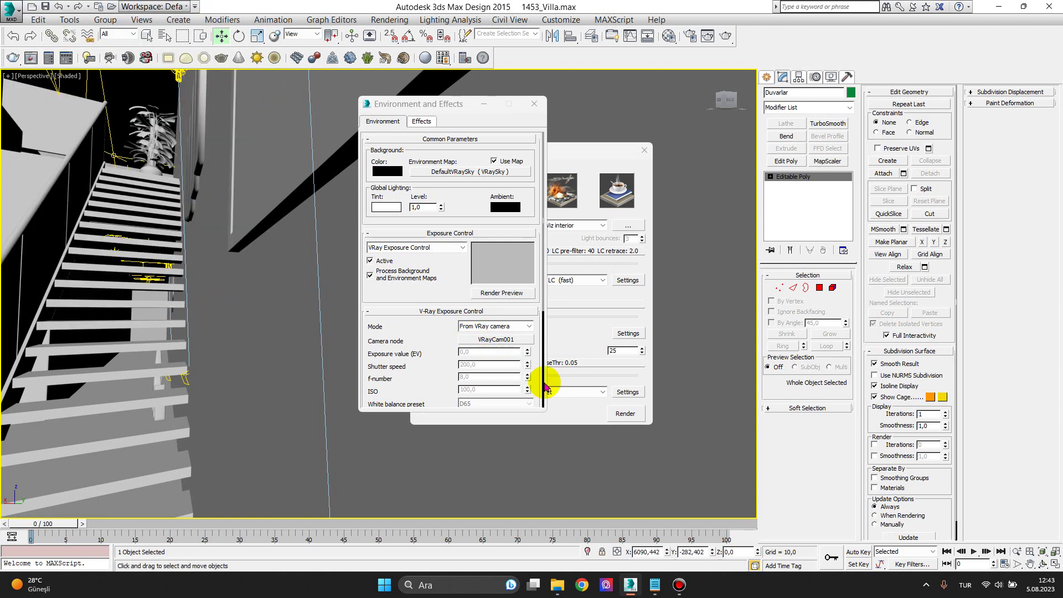
left_click(534, 104)
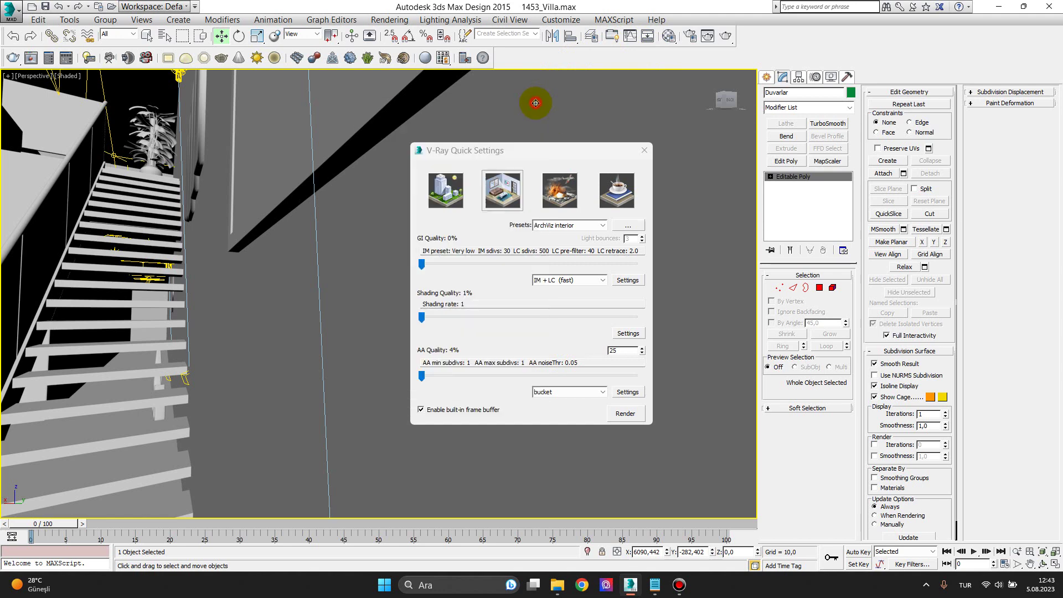
Inspect the finished 59.4-second staircase render by zooming the frame buffer, then close it
left_click(681, 584)
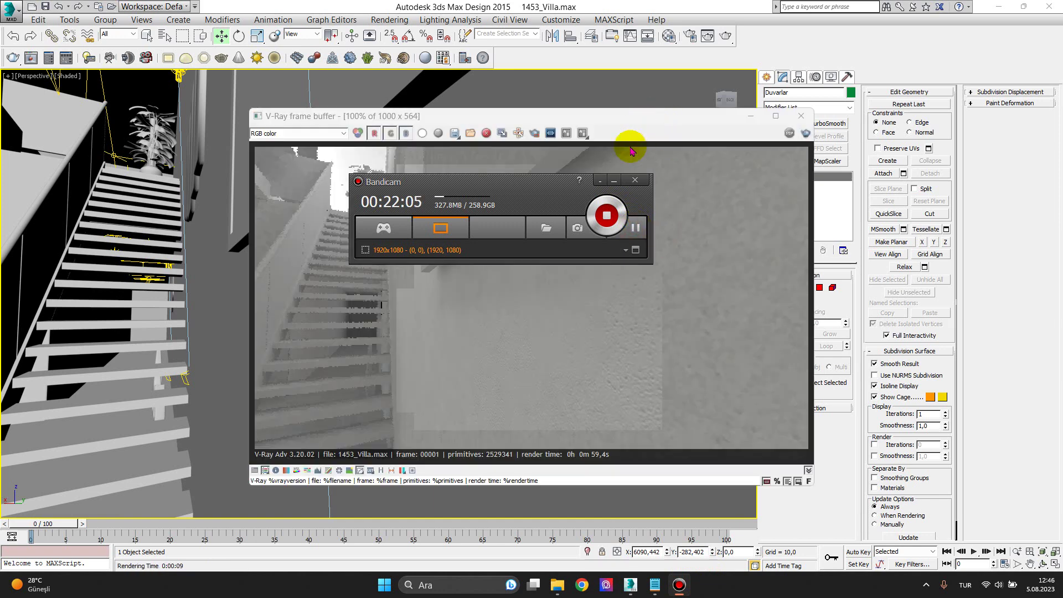
left_click(613, 180)
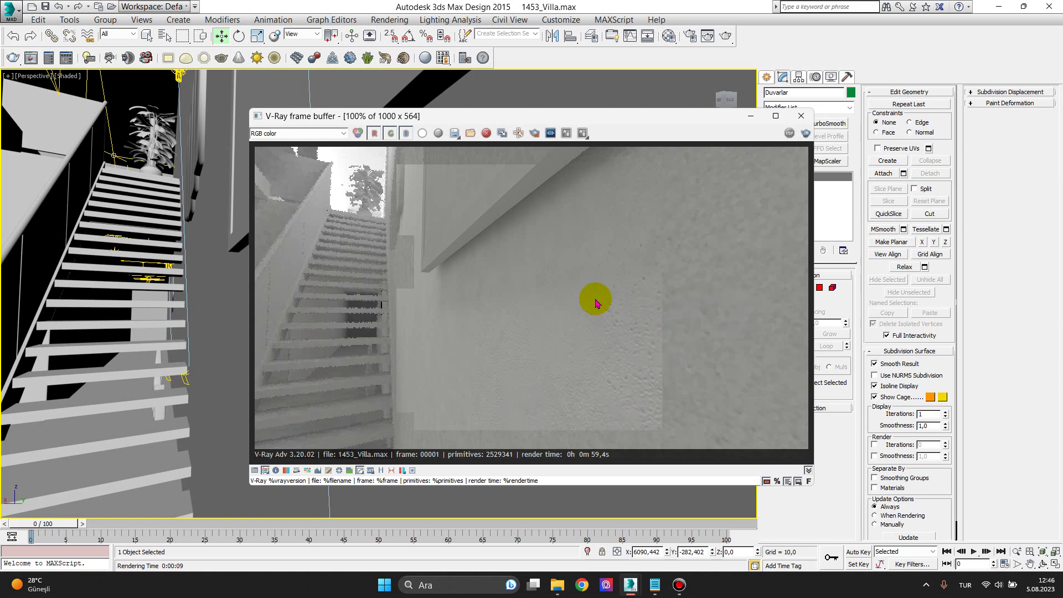
scroll(566, 307, "up", 1)
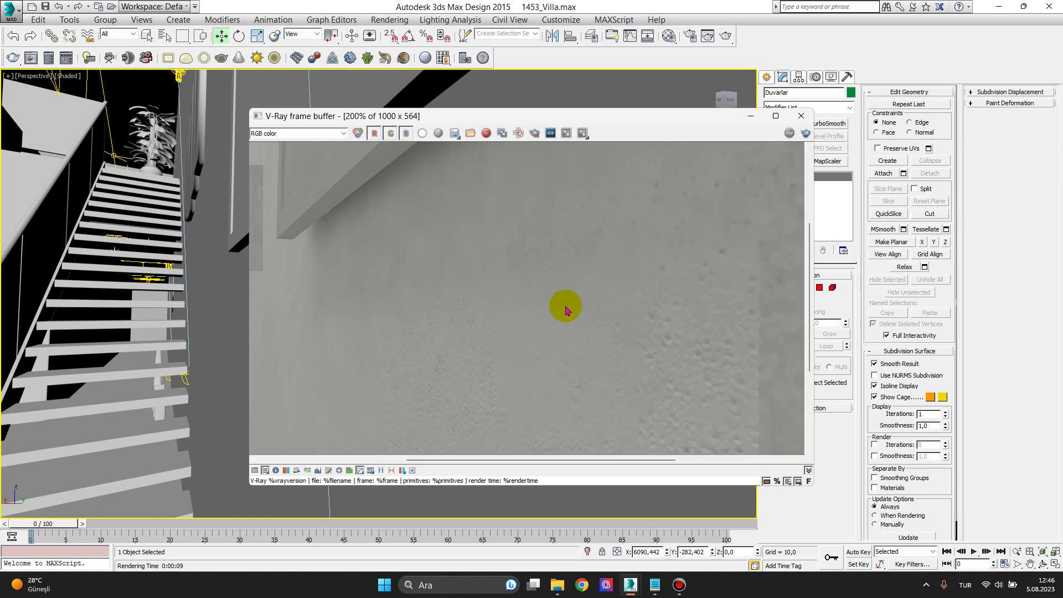
scroll(566, 308, "down", 1)
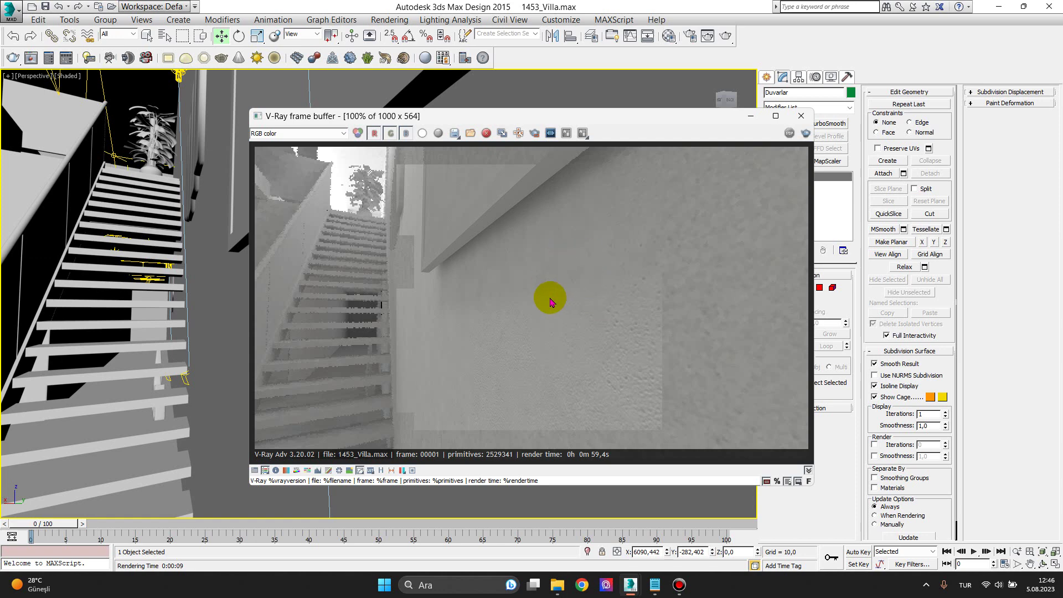
scroll(568, 326, "up", 1)
scroll(568, 327, "down", 1)
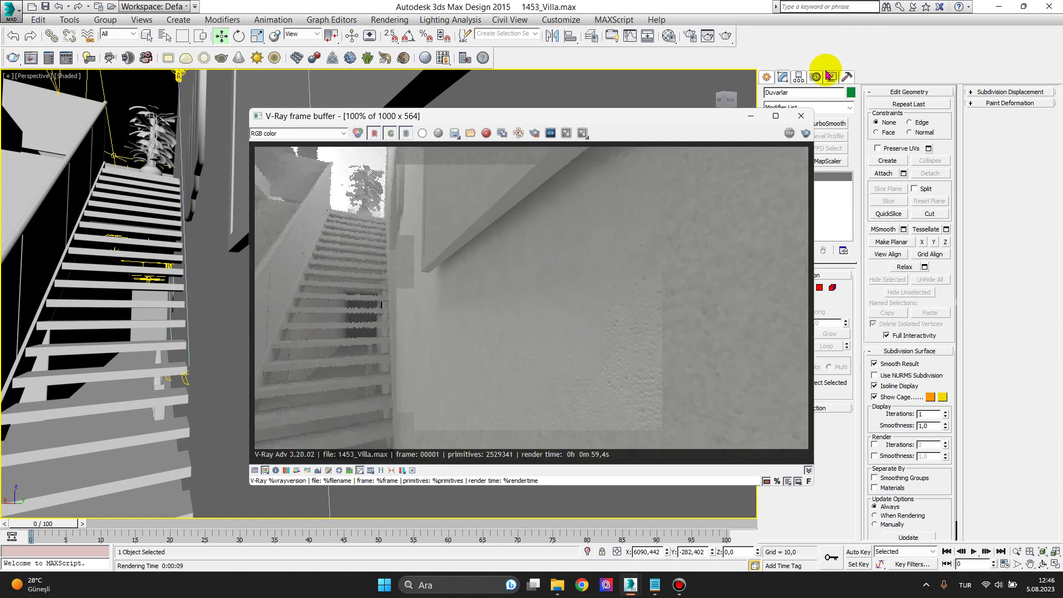
left_click(801, 118)
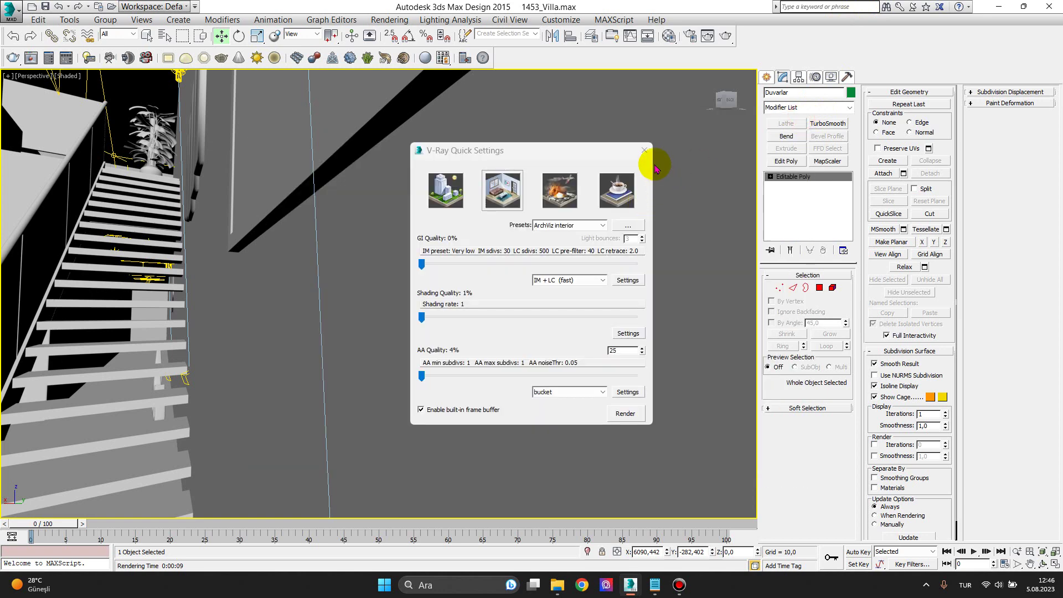
Load all categories of render preset 11 in Render Setup, then close Render Setup and Quick Settings
left_click(628, 281)
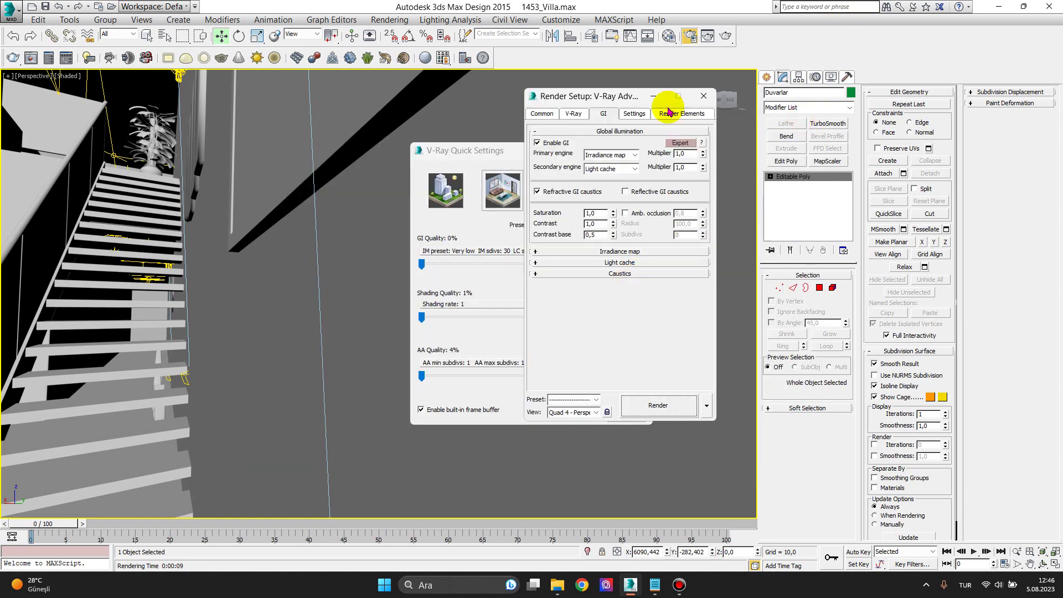
left_click_drag(628, 100, 591, 97)
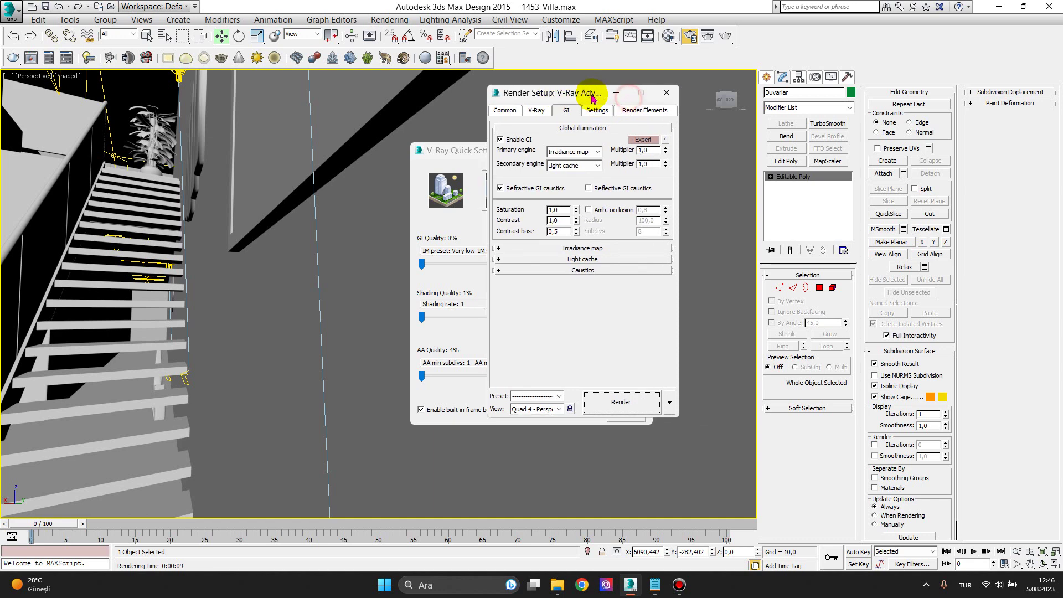
left_click(558, 399)
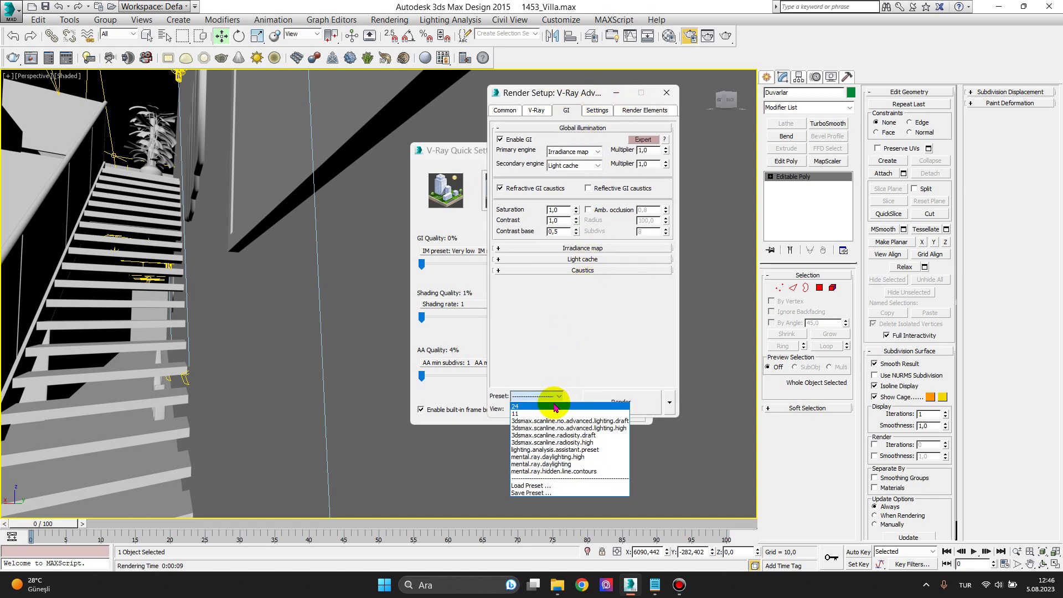
left_click(549, 414)
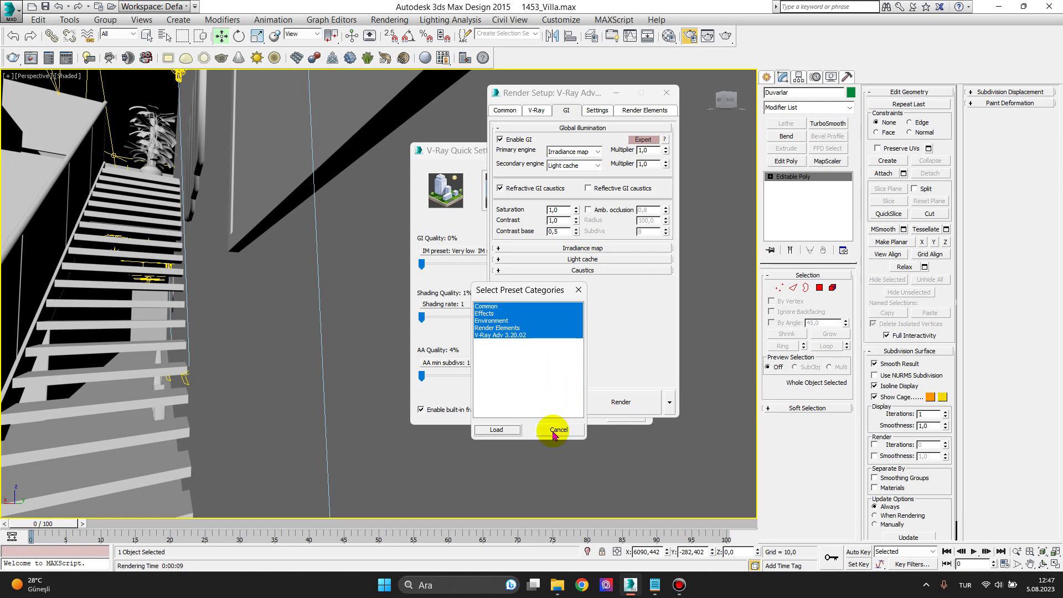
left_click(505, 430)
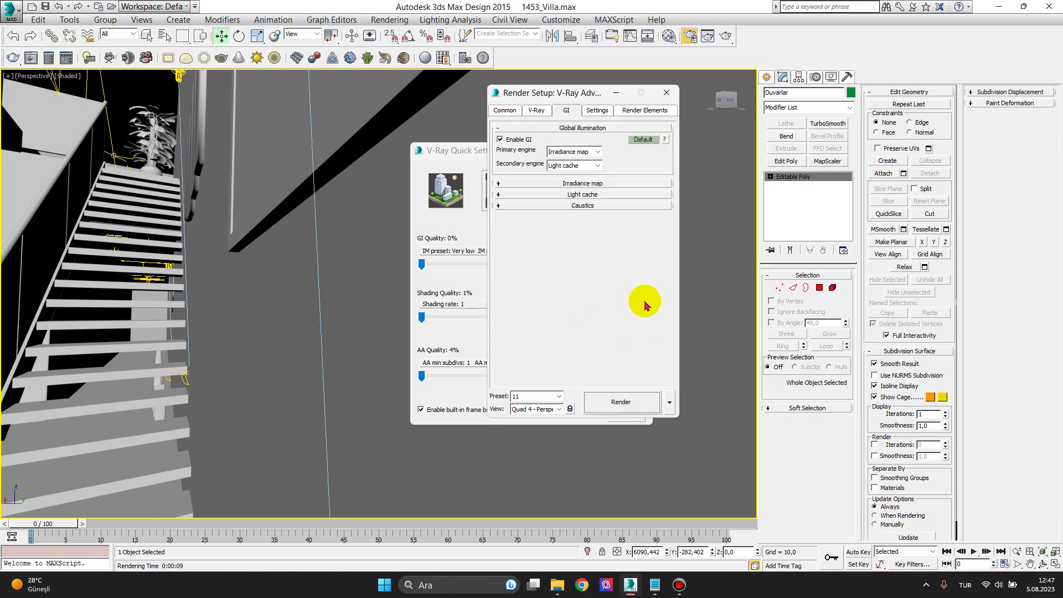
left_click(504, 110)
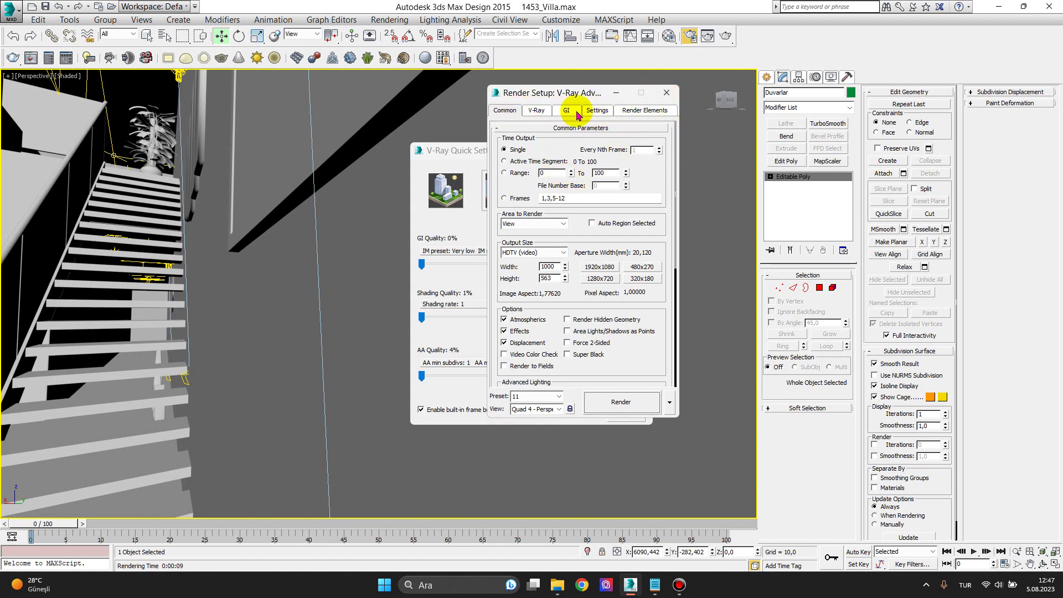
left_click(665, 93)
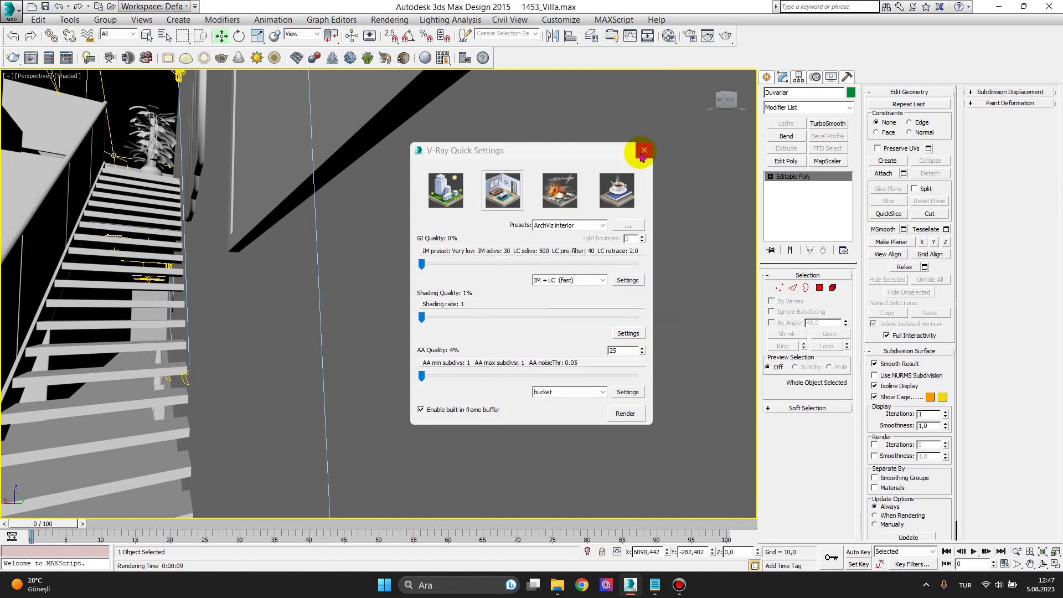
left_click(641, 155)
left_click(391, 20)
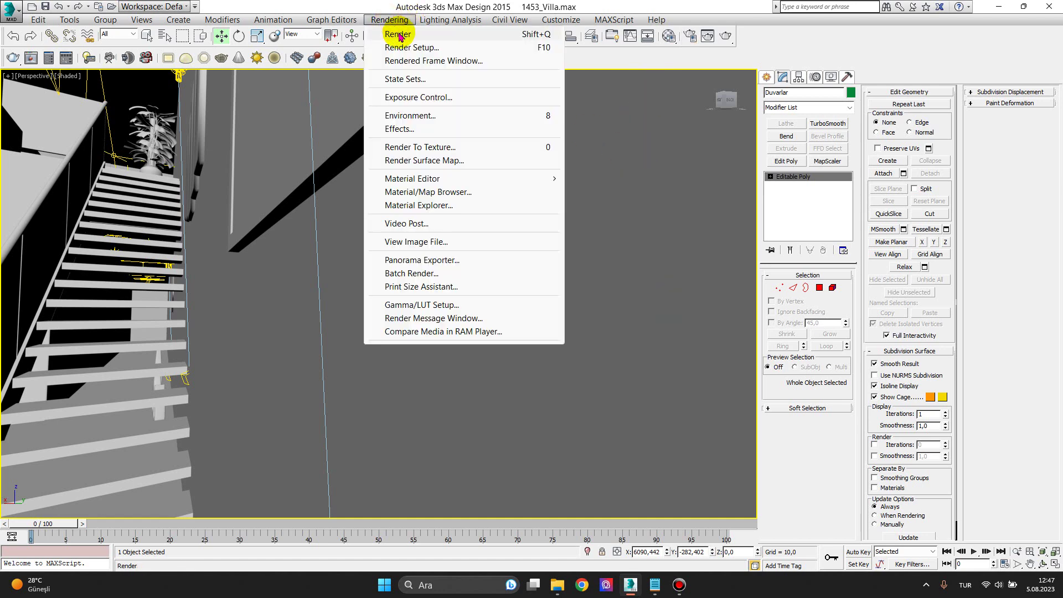
Check the environment and exposure settings, then view through VRayCam001 and switch to Perspective
left_click(419, 98)
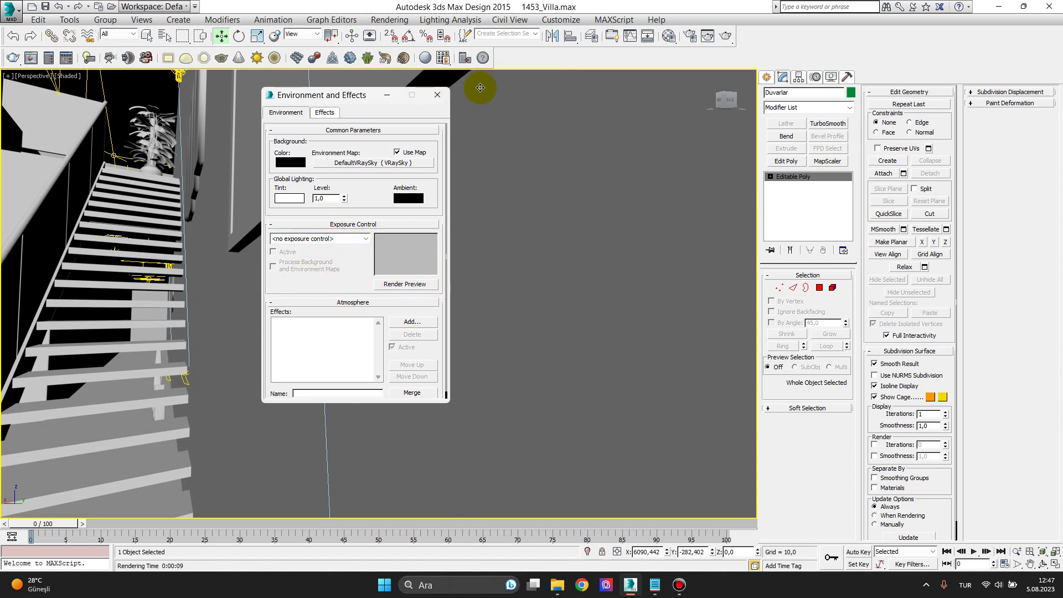
left_click(437, 97)
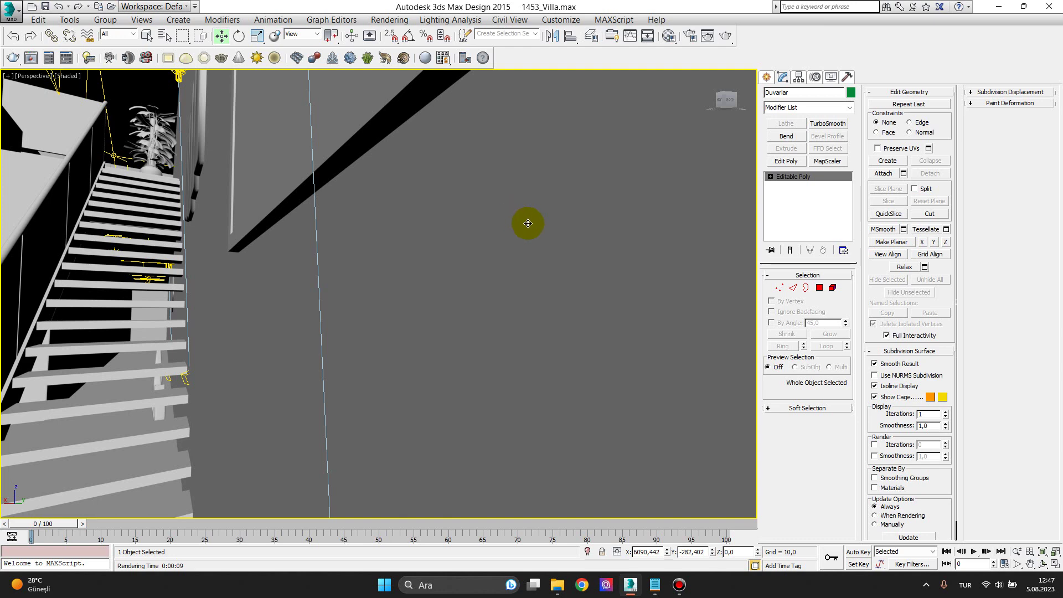
key("c")
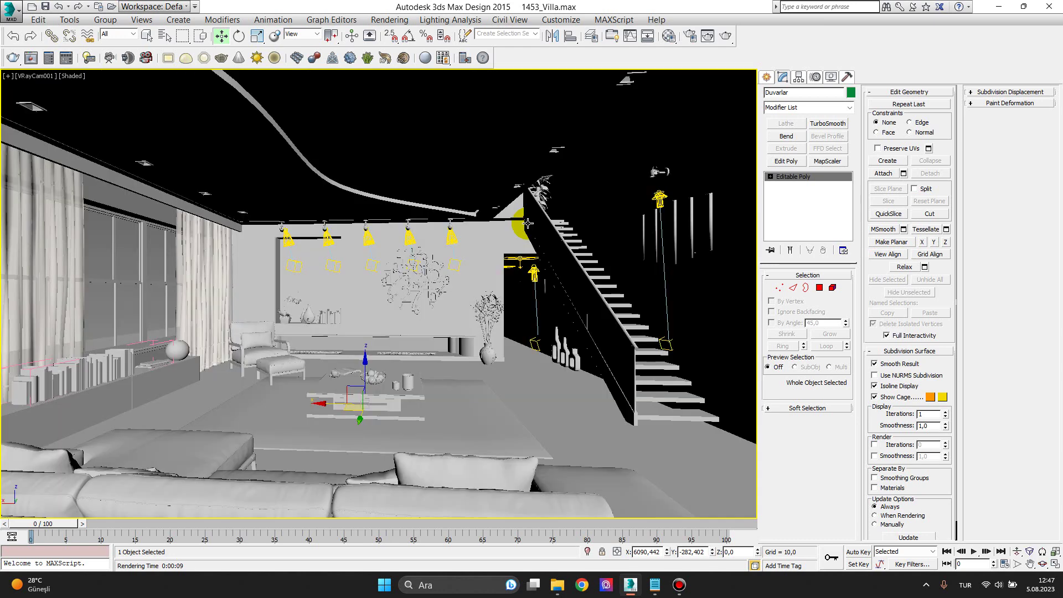
key("p")
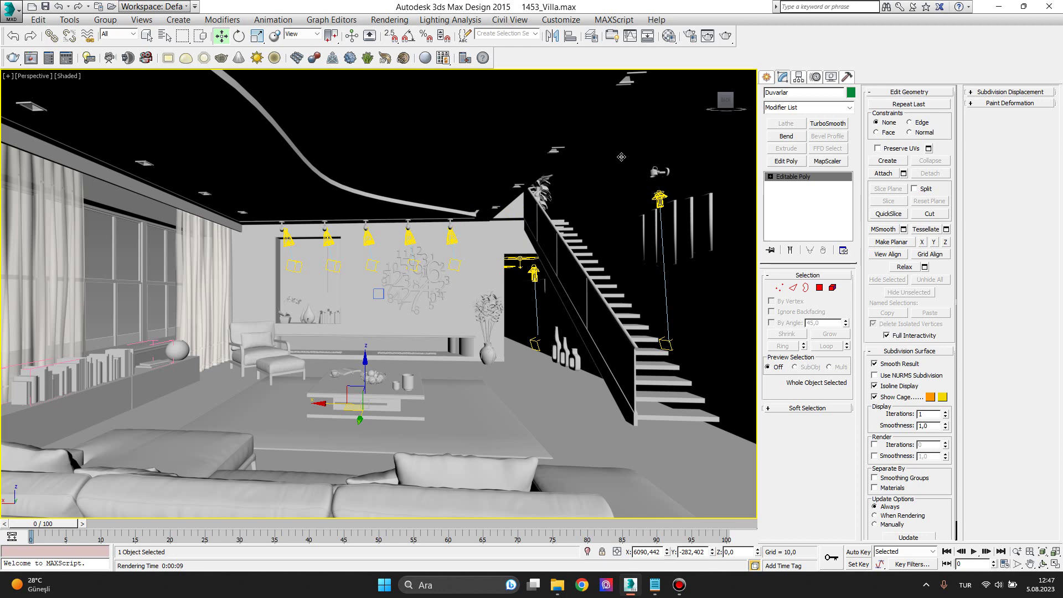
Clear the Editable Poly stack highlight and bring up the Material Editor on the duvar wall material
left_click(798, 191)
left_click(807, 193)
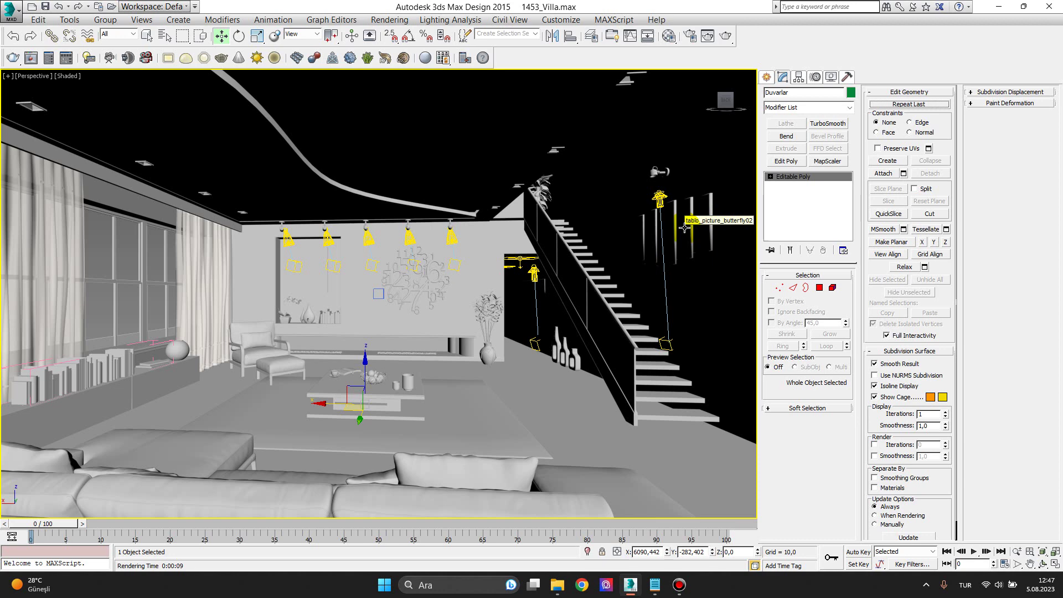
key("m")
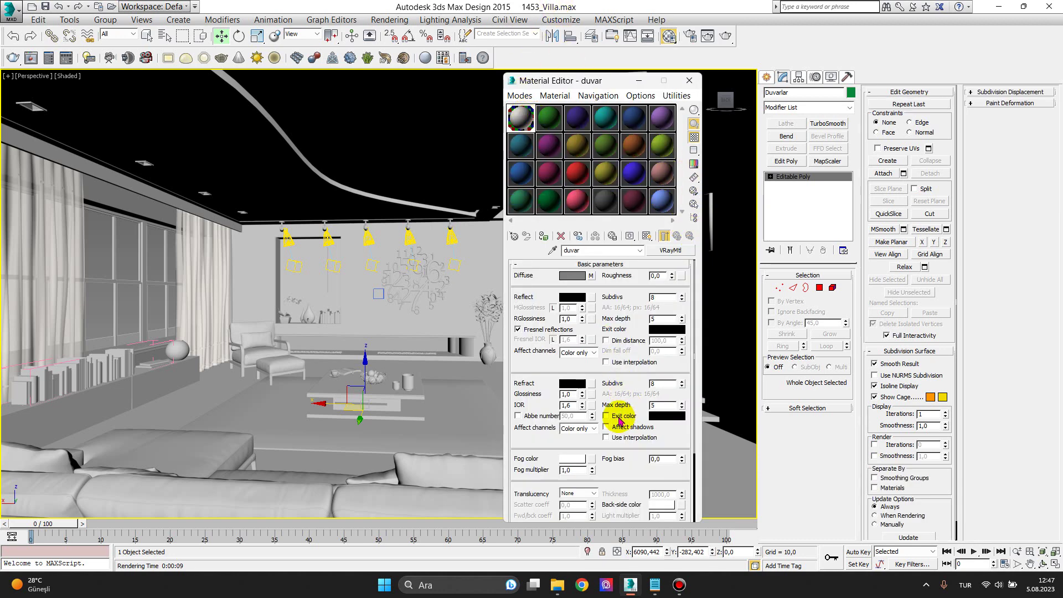
scroll(621, 424, "down", 3)
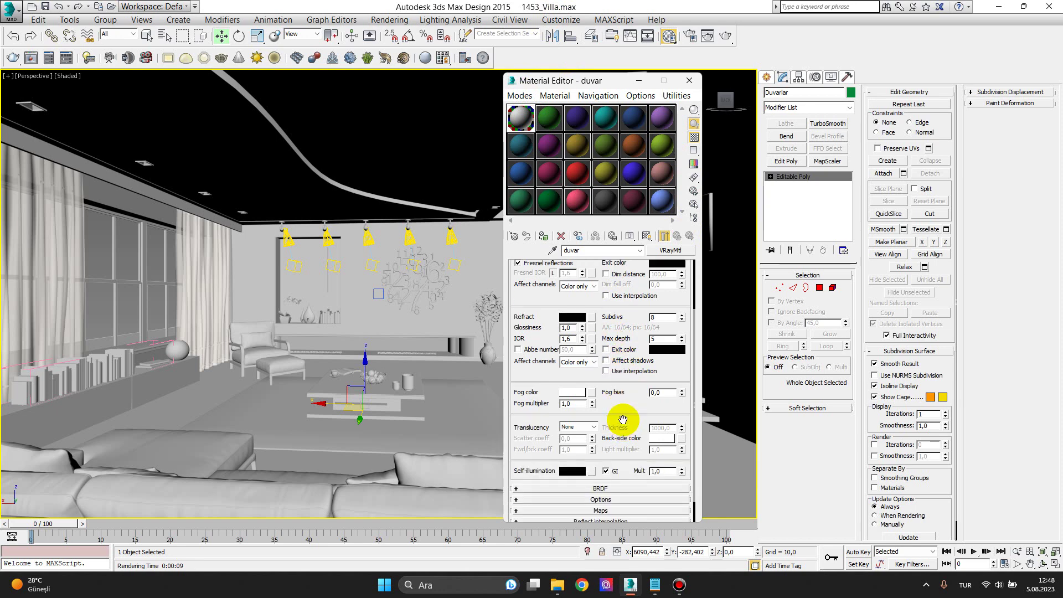
scroll(623, 424, "up", 3)
left_click(517, 266)
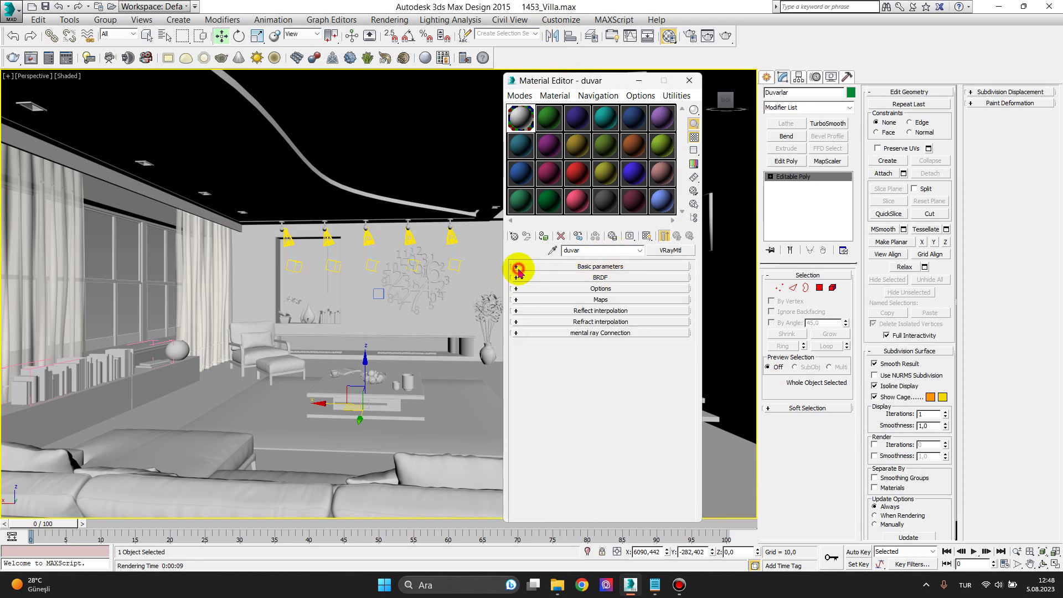
left_click(522, 298)
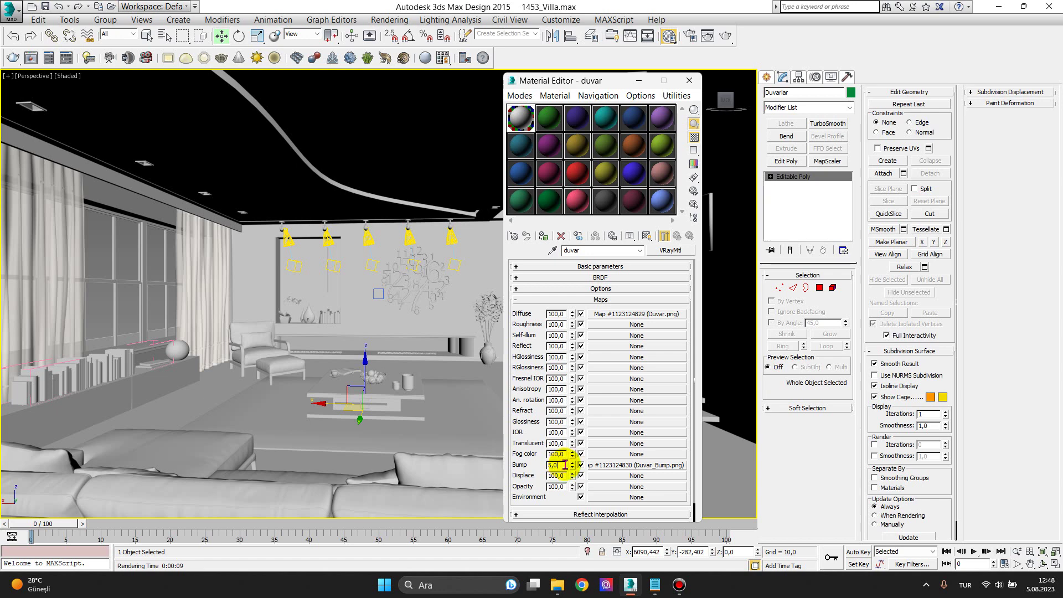
left_click(691, 83)
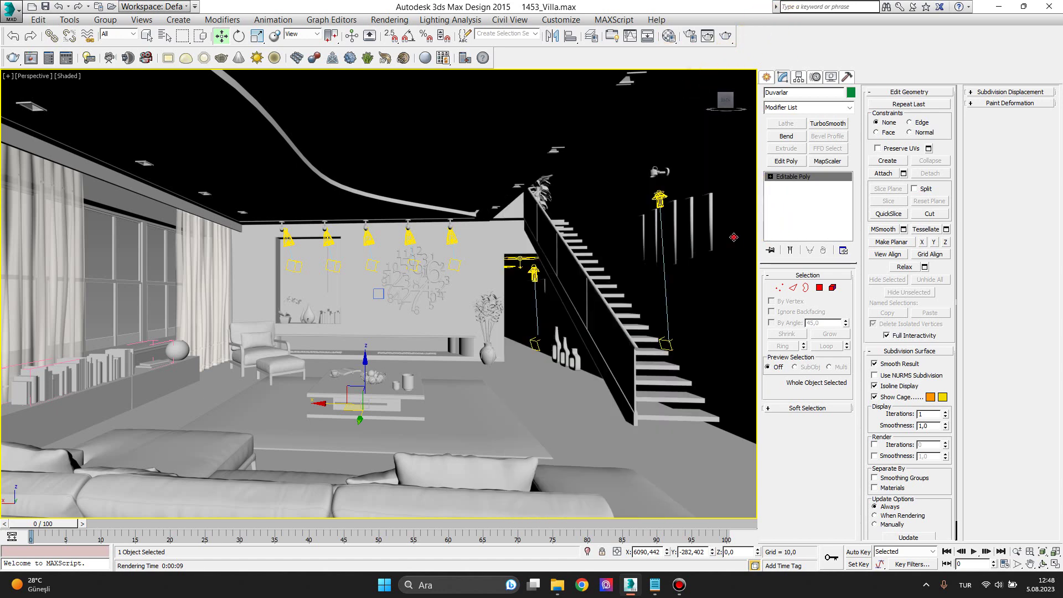
Add a MapScaler modifier to the Duvarlar walls with a scale of 470
left_click(782, 76)
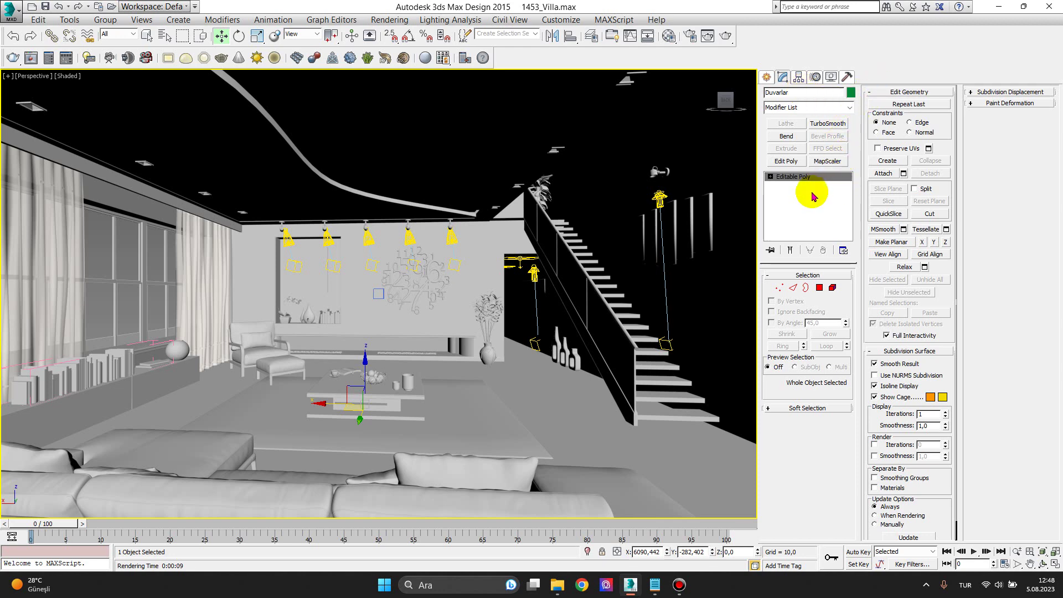
left_click(849, 107)
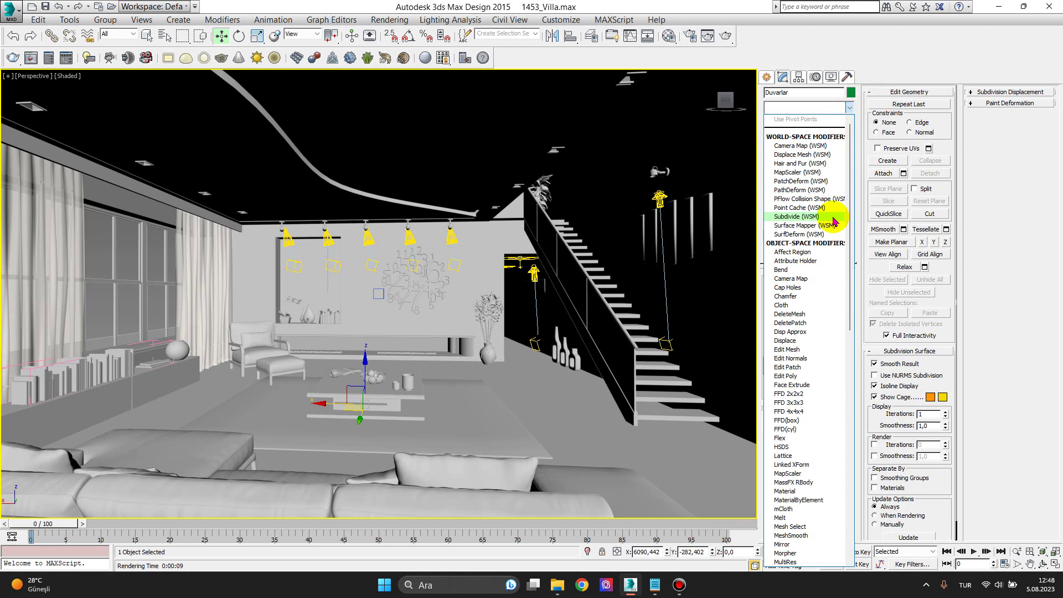
key("m")
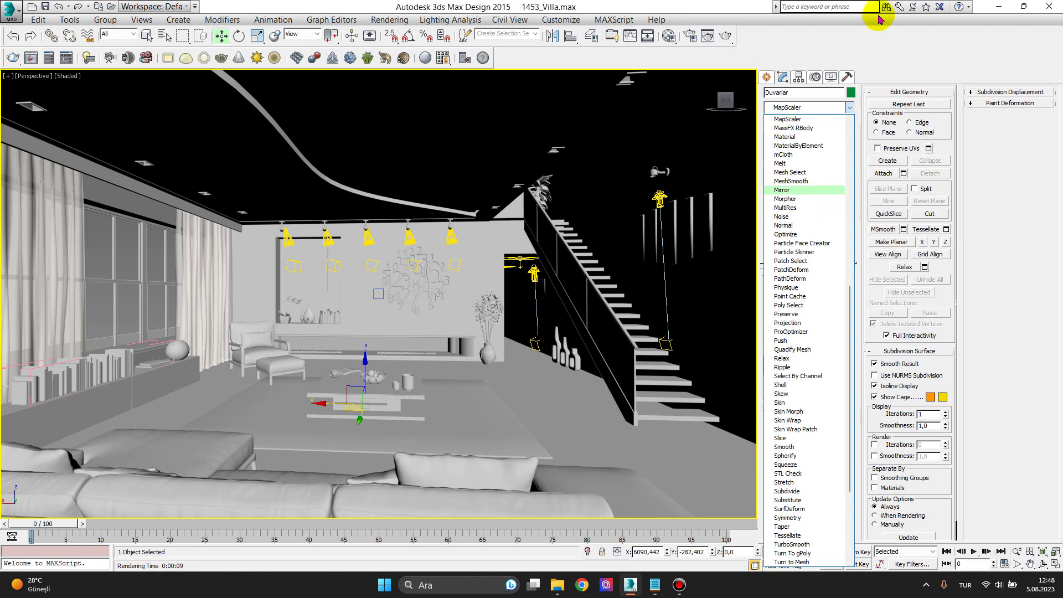
left_click(801, 119)
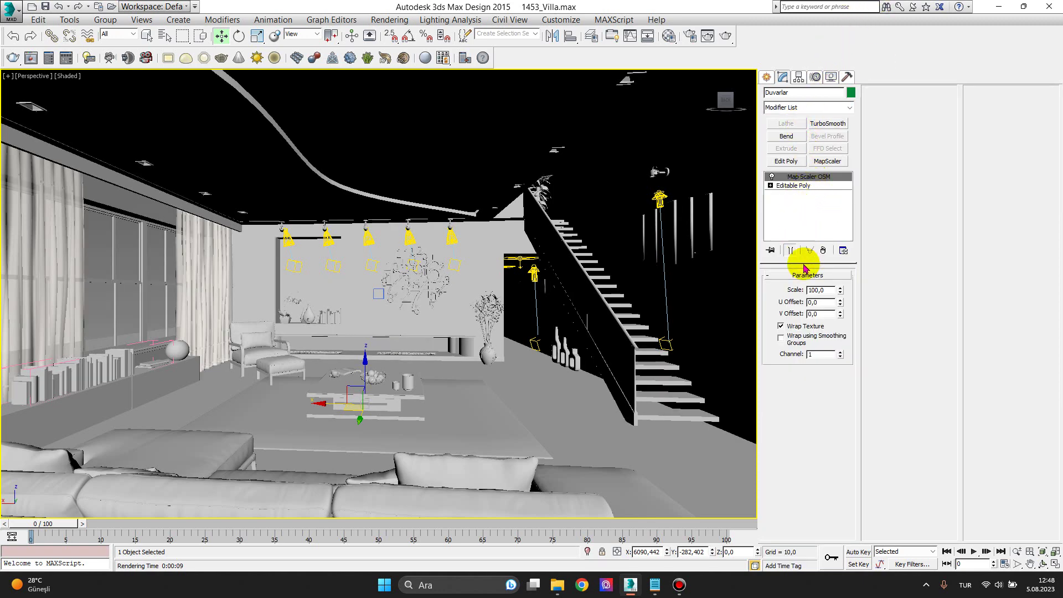
double_click(827, 290)
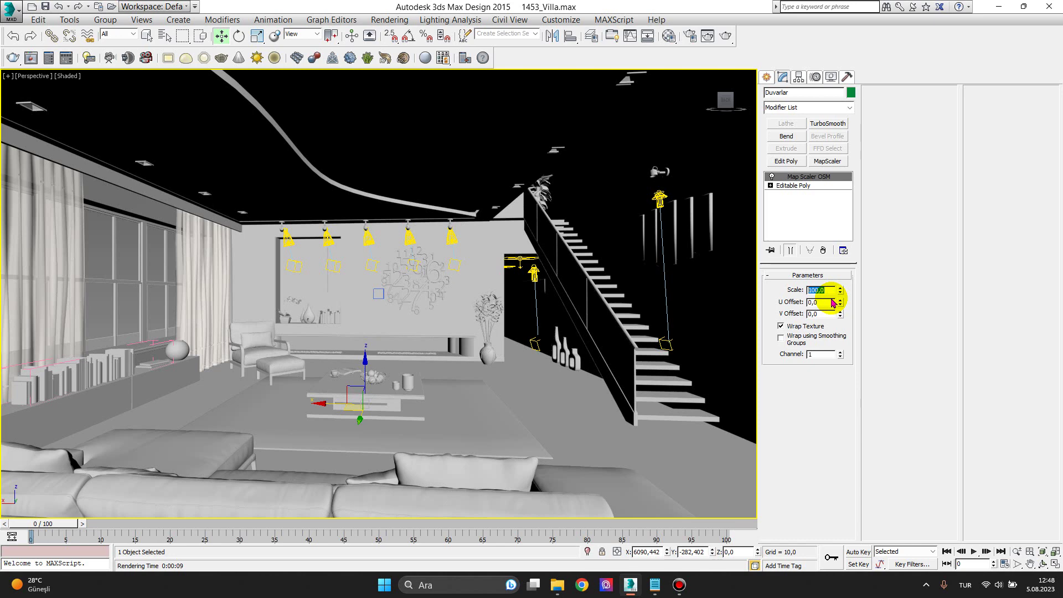
type("470")
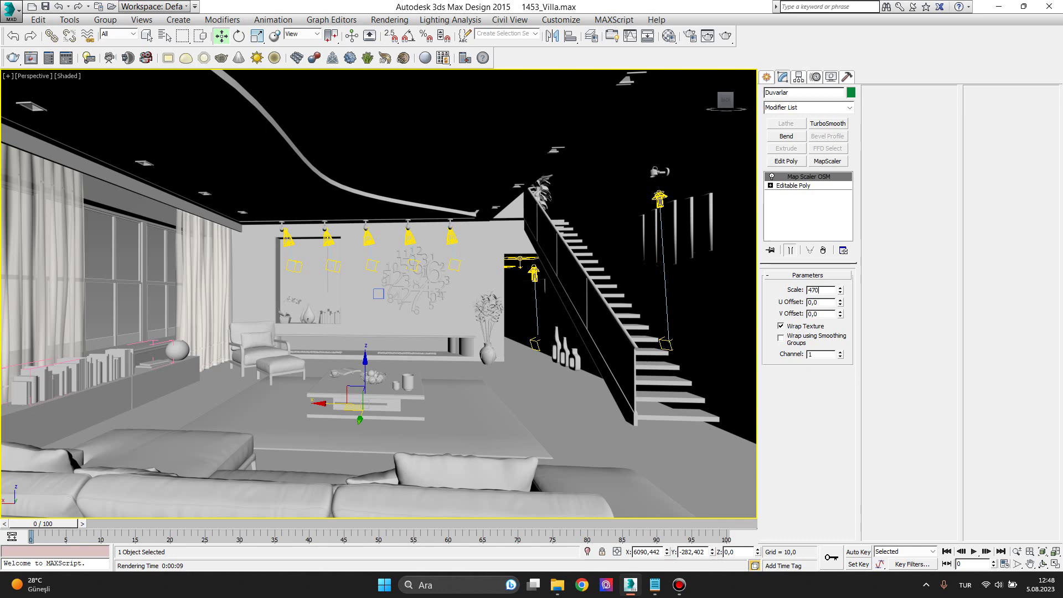
key("Return")
Zoom out to frame the room and select the Zemin floor plane
left_click(830, 290)
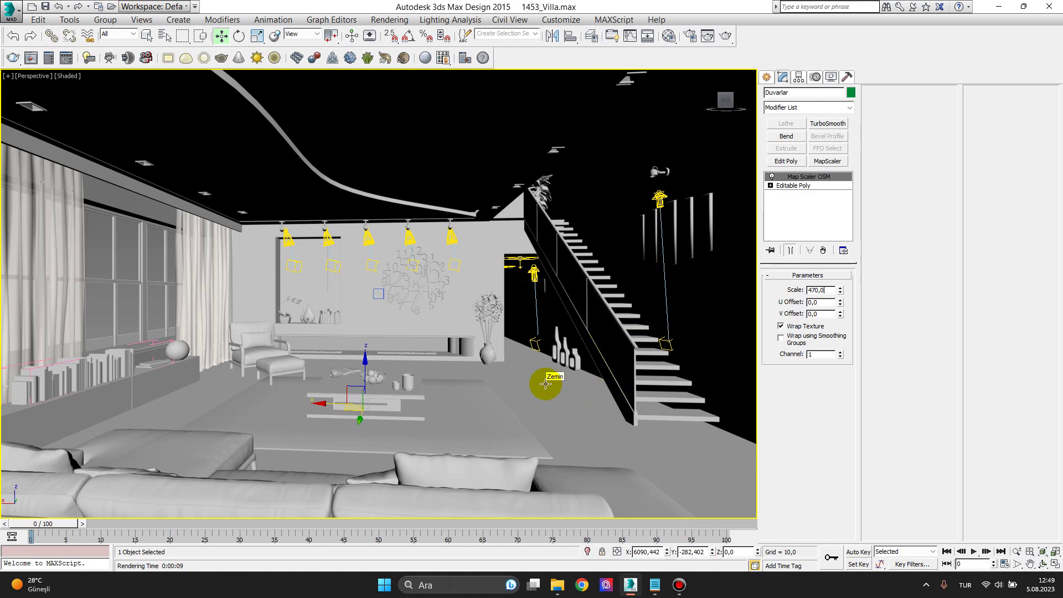
scroll(544, 383, "up", 3)
scroll(539, 382, "up", 3)
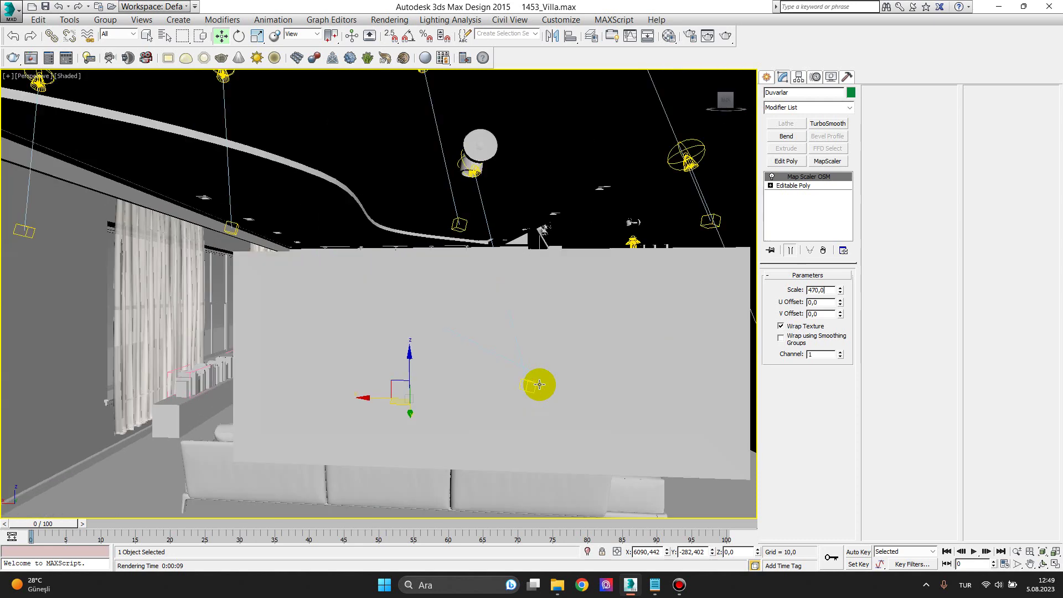
scroll(538, 380, "up", 3)
scroll(529, 378, "down", 5)
middle_click_drag(529, 375, 442, 363)
left_click(423, 422)
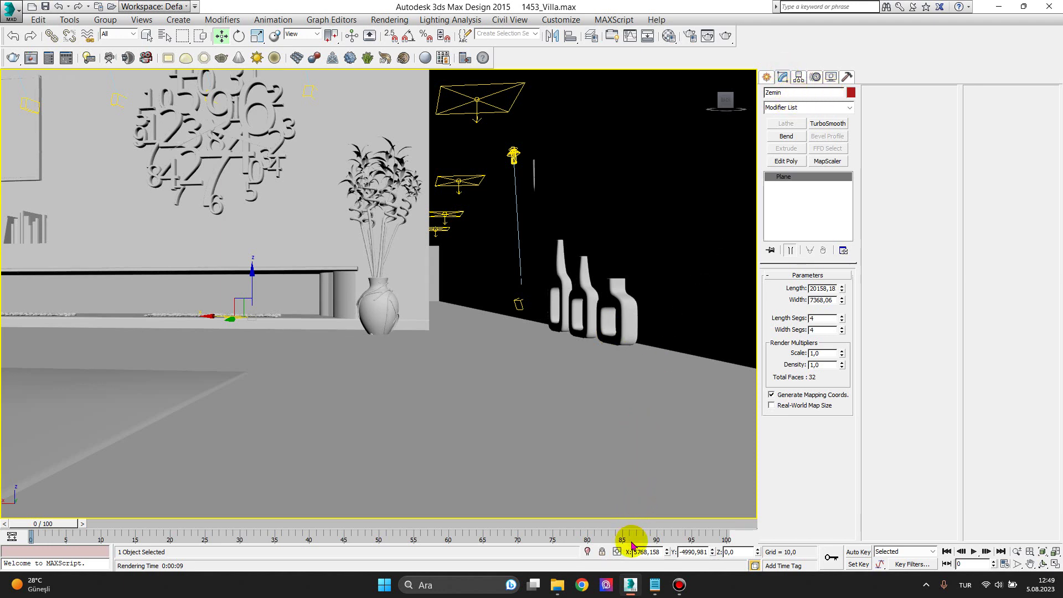
Isolate and center the Zemin floor plane, then pick the unused VRayMtl Material #2 in the Material Editor
left_click(588, 552)
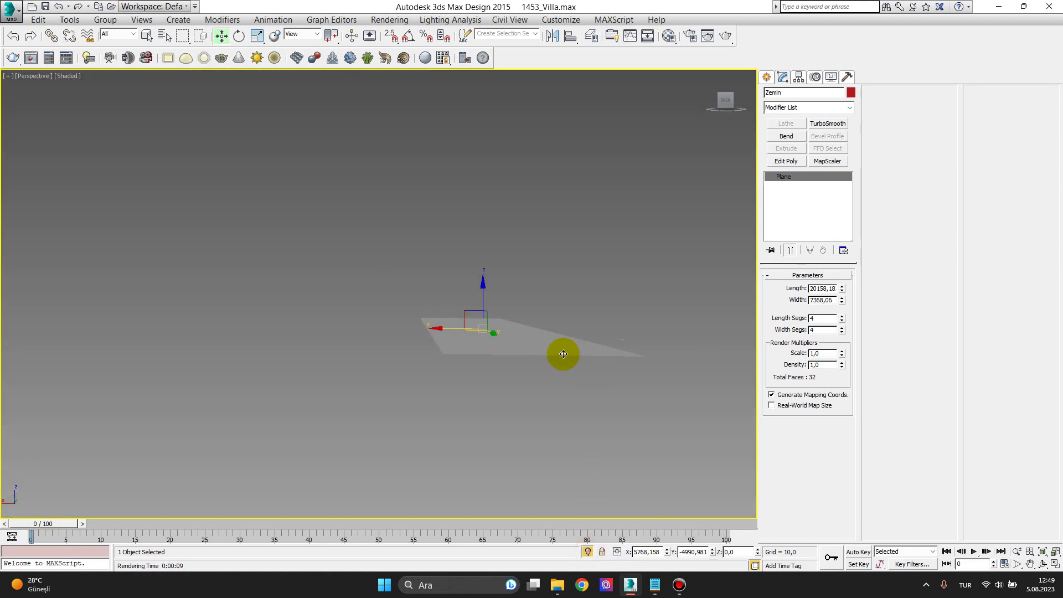
scroll(566, 361, "up", 3)
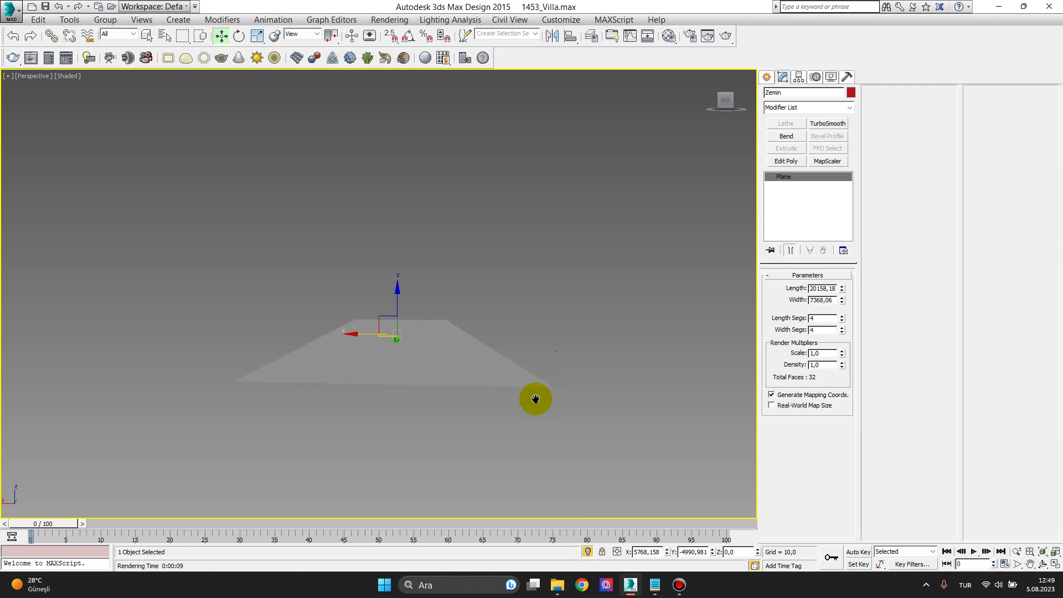
middle_click_drag(600, 386, 495, 411)
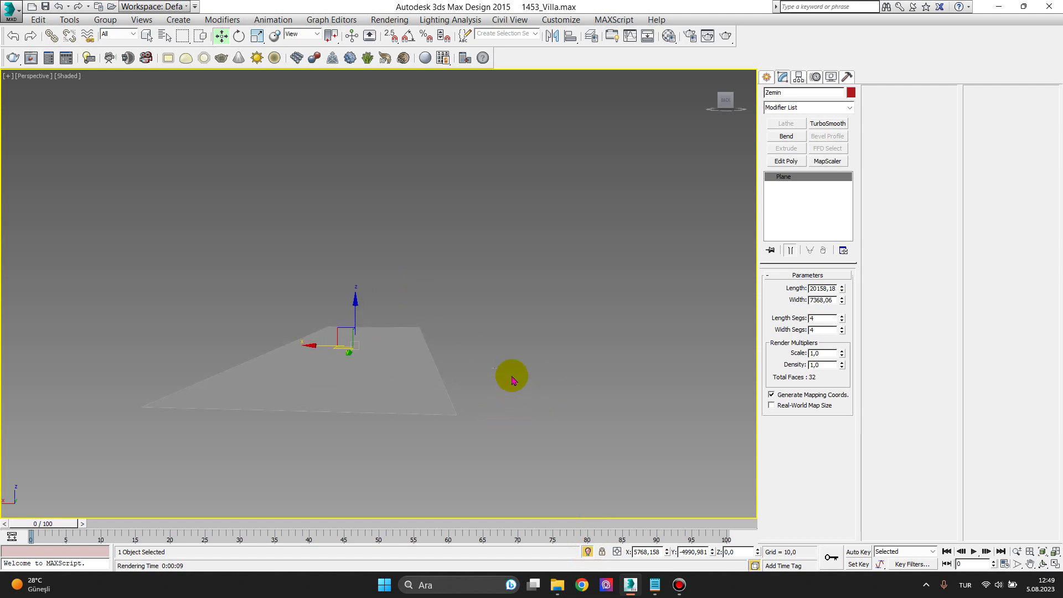
key("m")
left_click(558, 117)
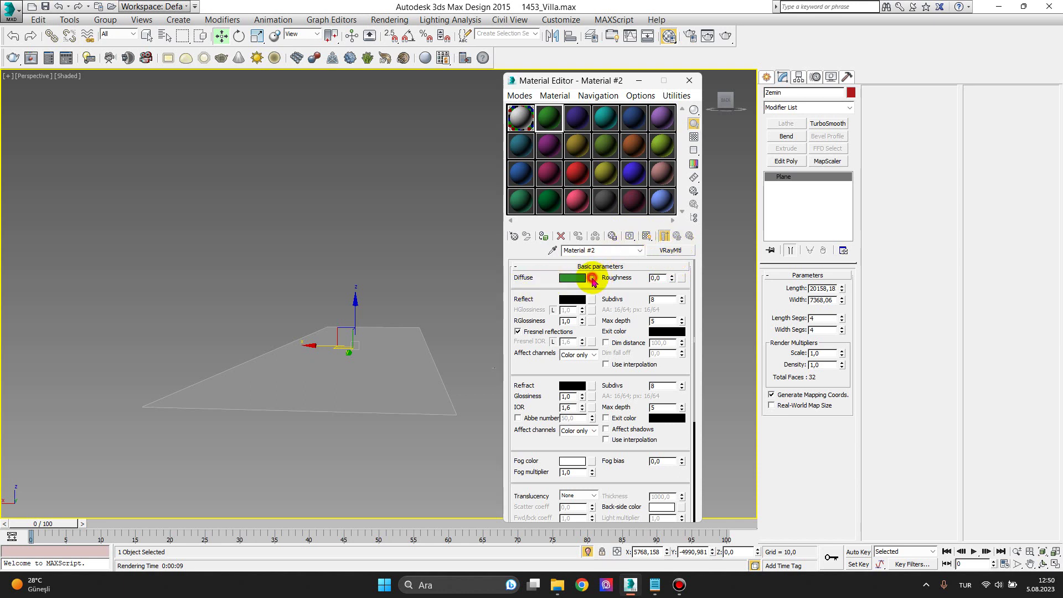
Load the Zemin wood texture as a Bitmap in Material #2's diffuse slot
left_click(592, 280)
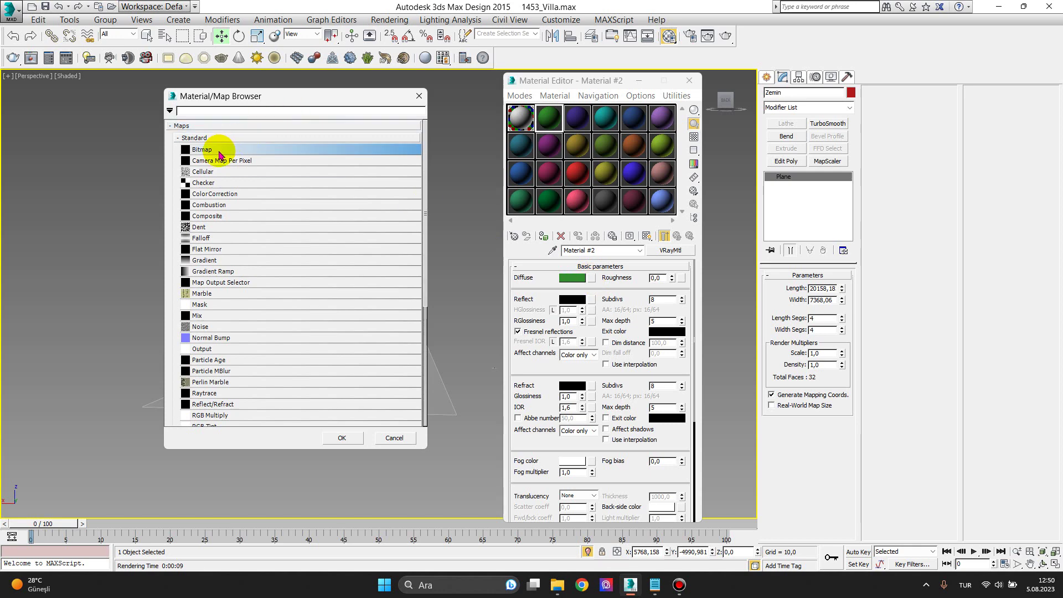
double_click(220, 154)
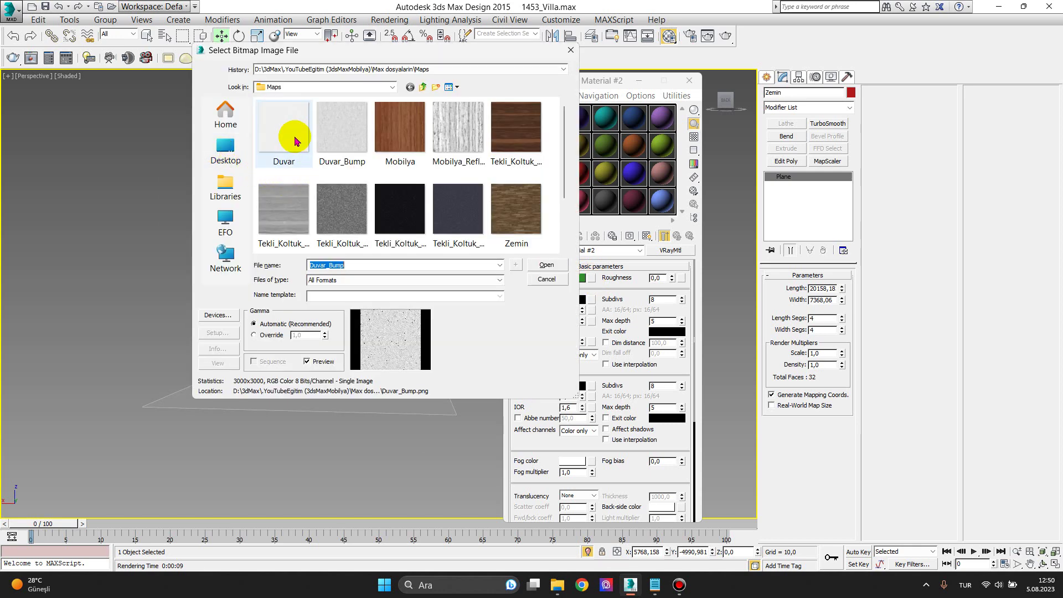
scroll(380, 155, "down", 1)
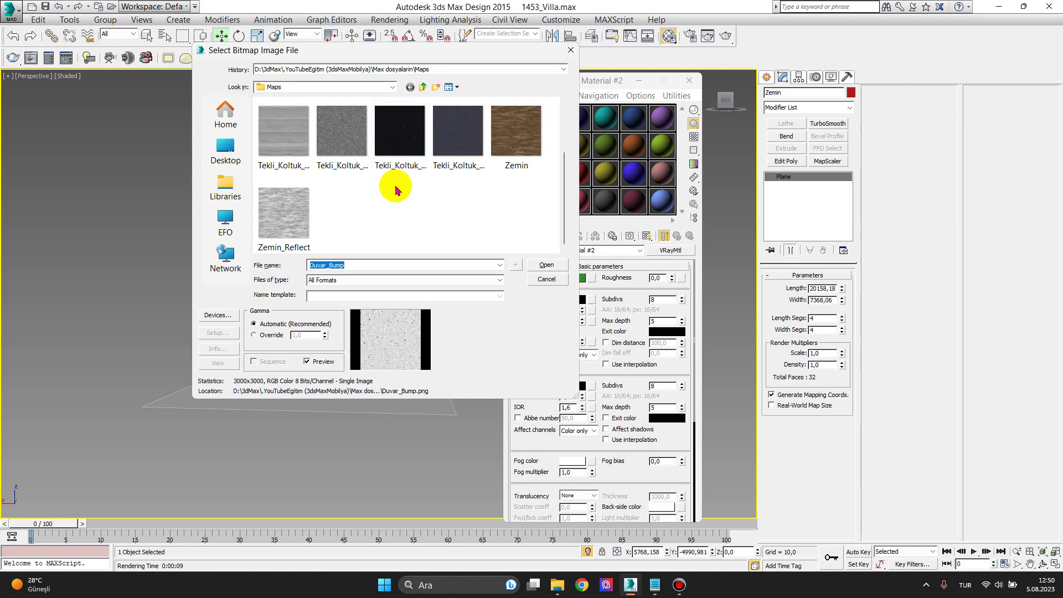
left_click(523, 130)
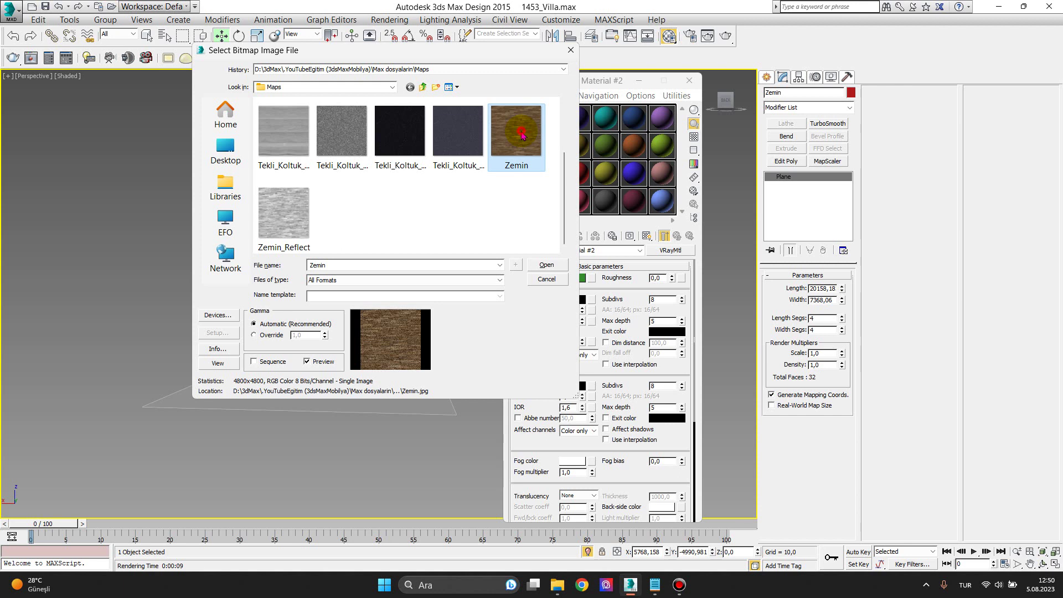
double_click(522, 133)
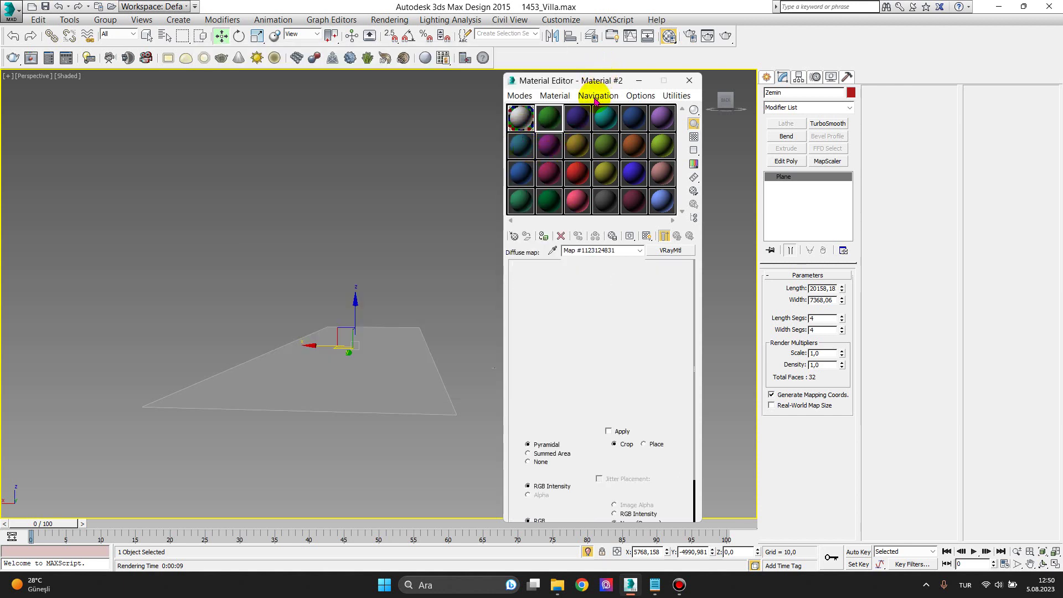
left_click(678, 236)
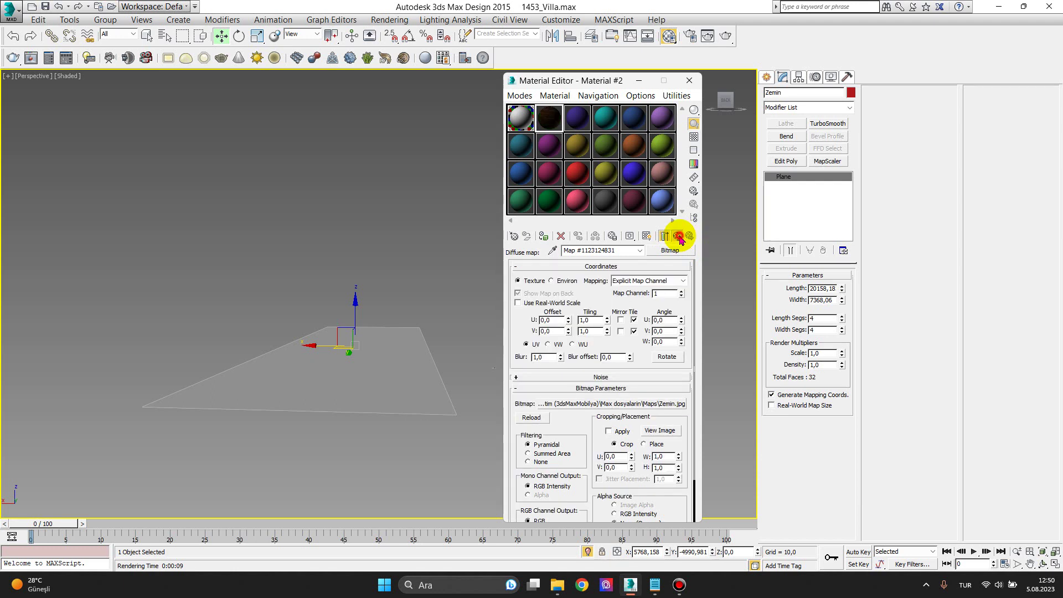
Preview Material #2 on an enlarged sphere with a checker background, then close the preview
double_click(549, 118)
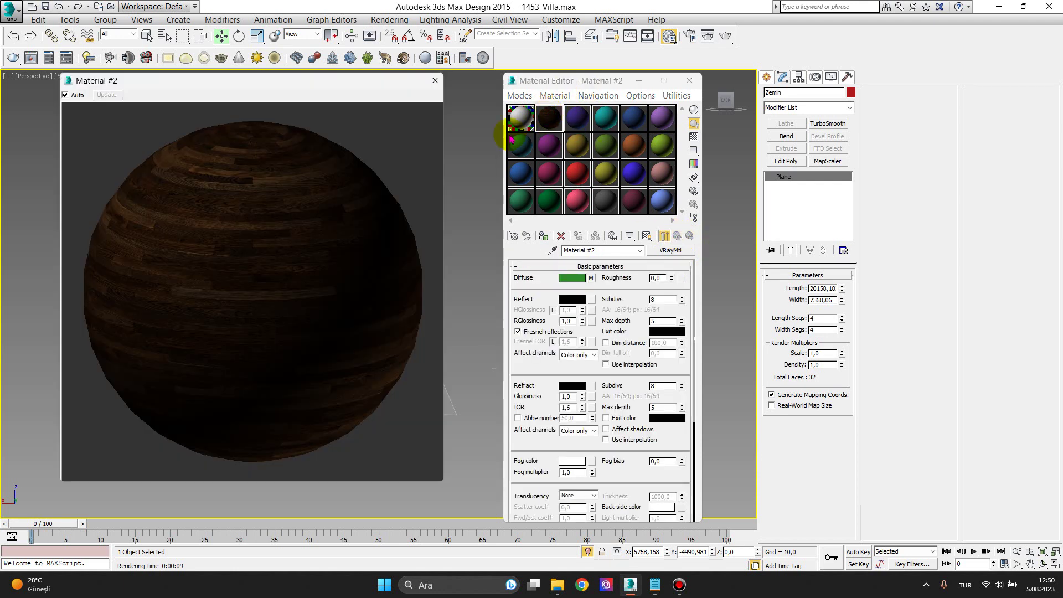
left_click(693, 137)
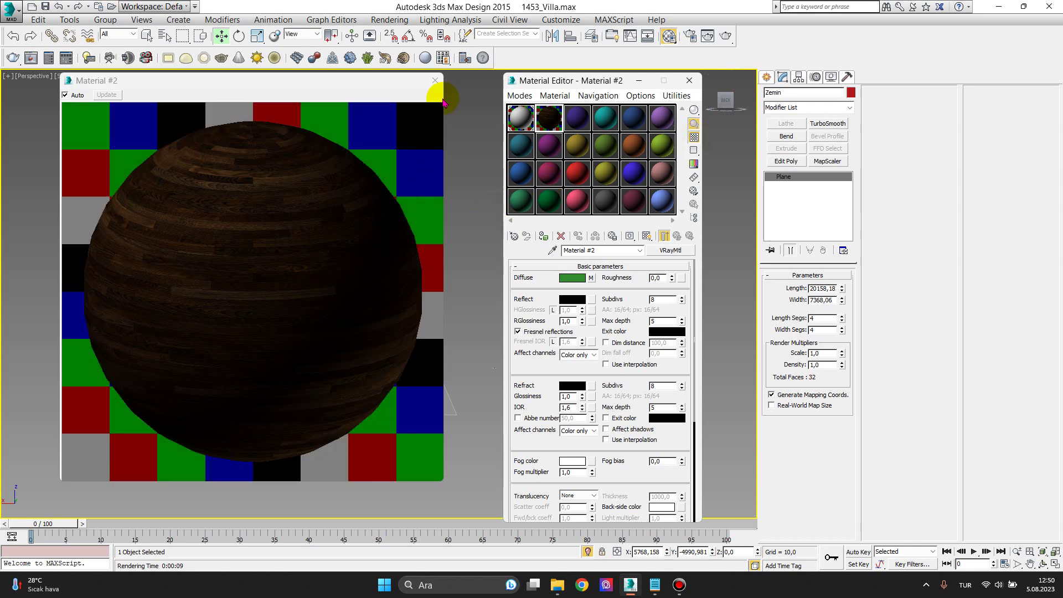
left_click(434, 80)
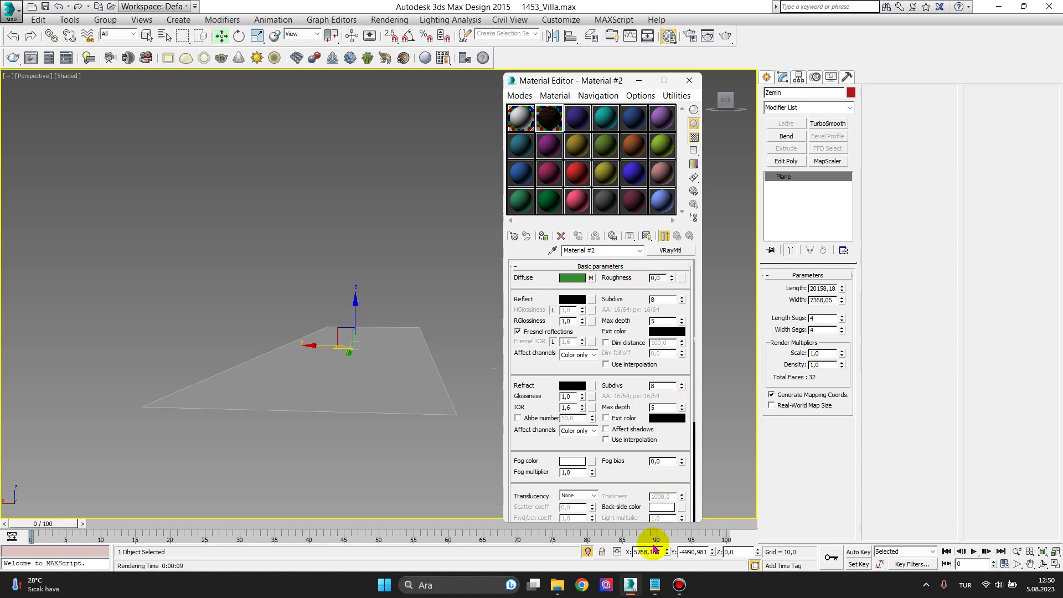
Open the Maps folder and view the brown Zemin wood texture image
left_click(557, 585)
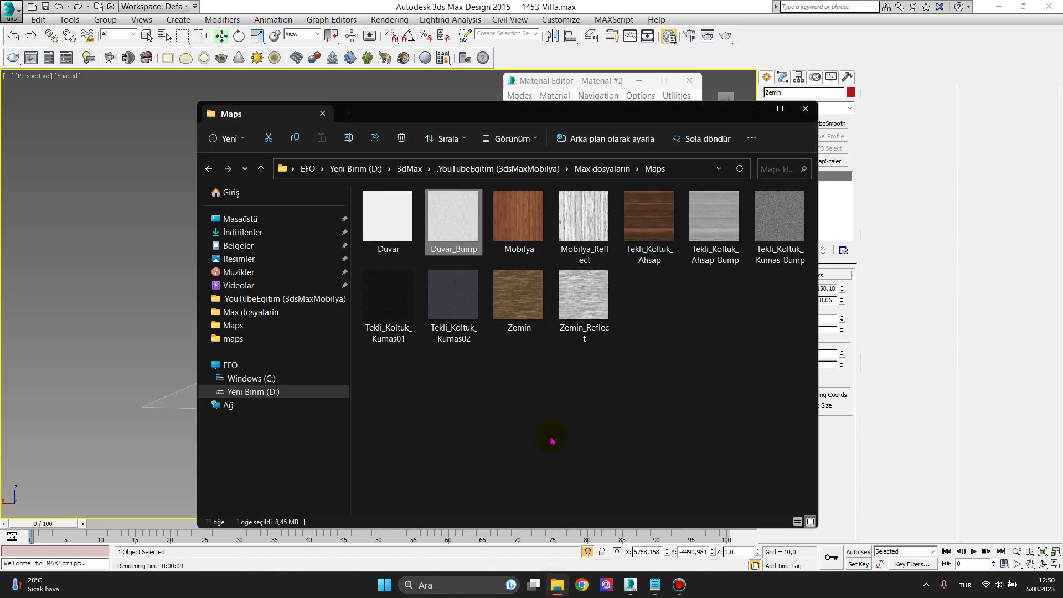
left_click(636, 298)
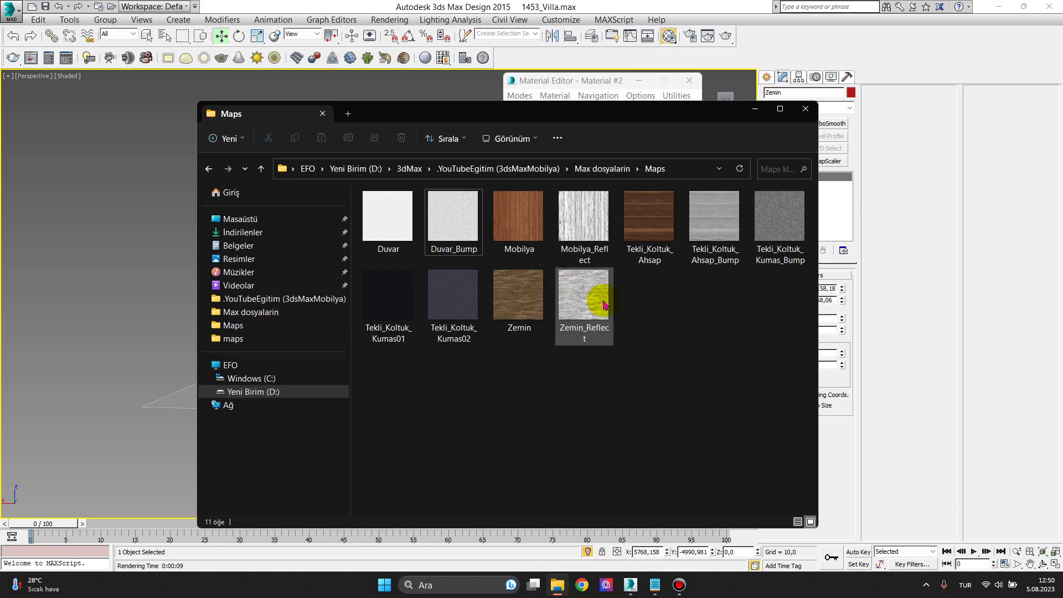
left_click(529, 303)
double_click(525, 300)
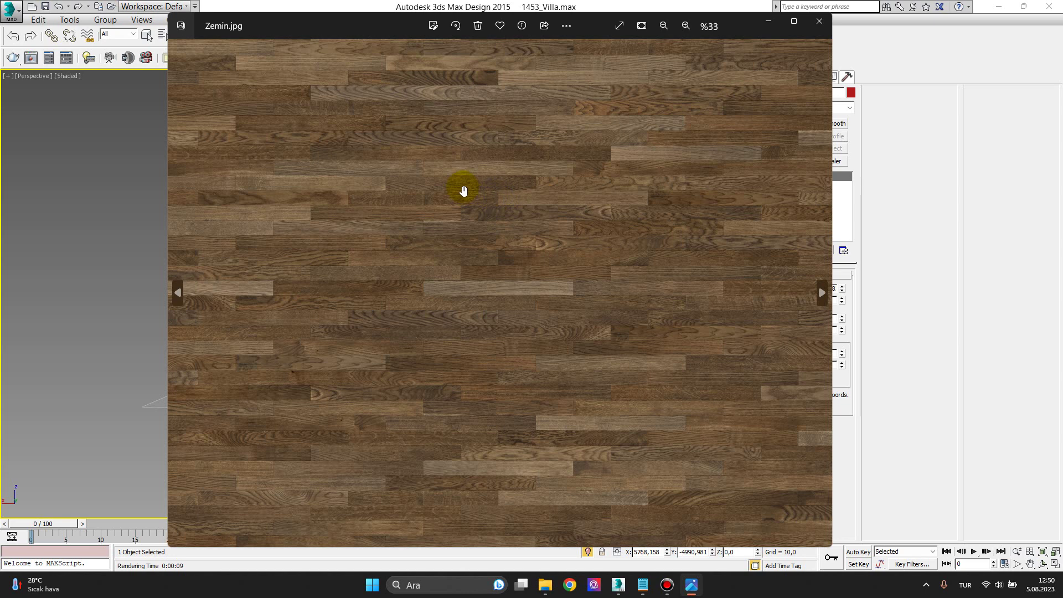
scroll(490, 191, "down", 1)
scroll(498, 196, "down", 2)
scroll(498, 196, "down", 1)
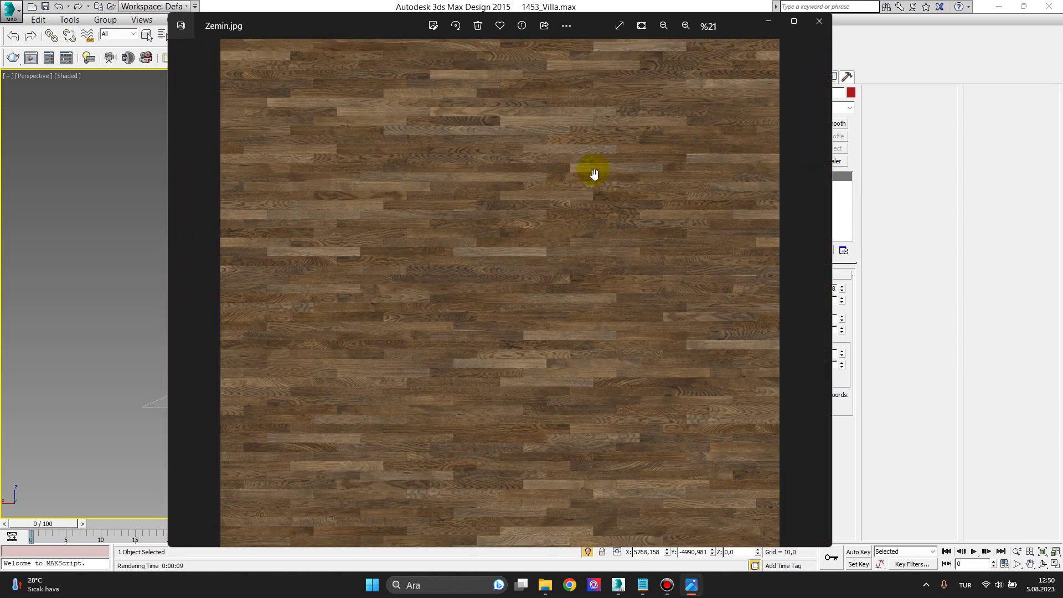
left_click(819, 21)
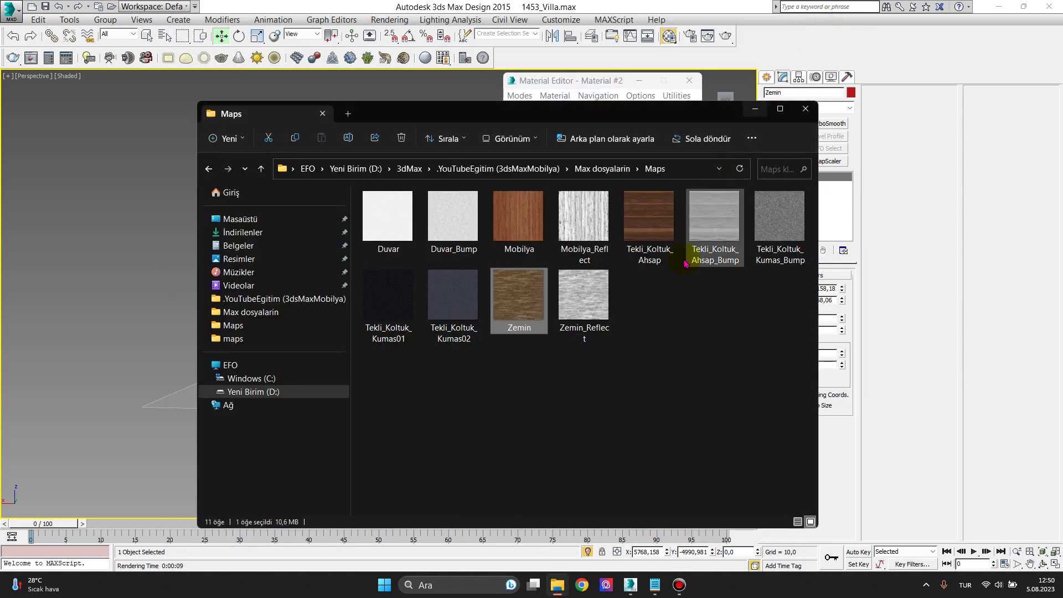
Compare the grey Zemin_Reflect image against Zemin, then return to 3ds Max
double_click(582, 291)
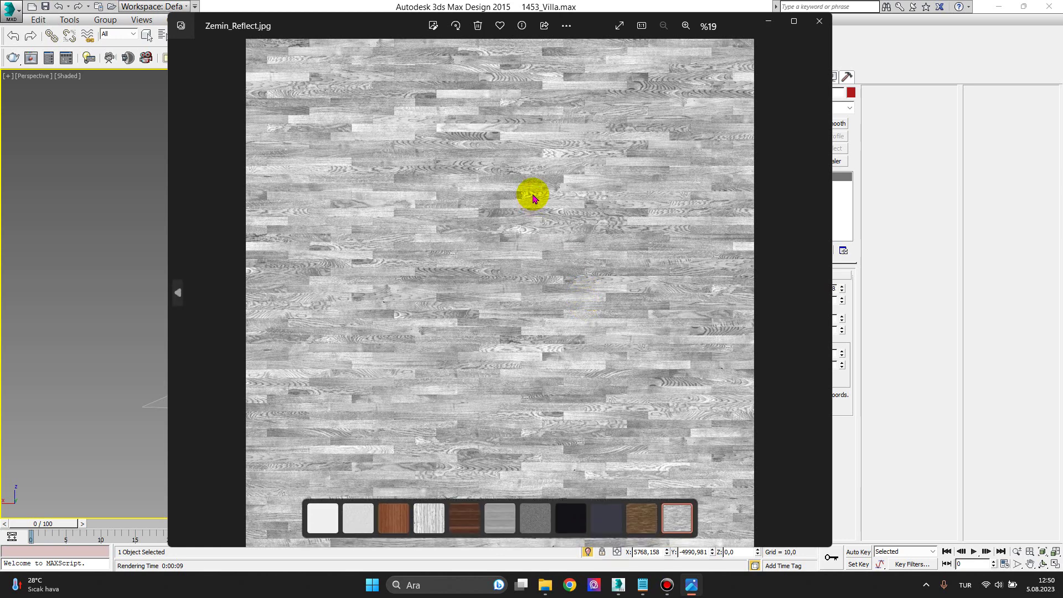
left_click(819, 26)
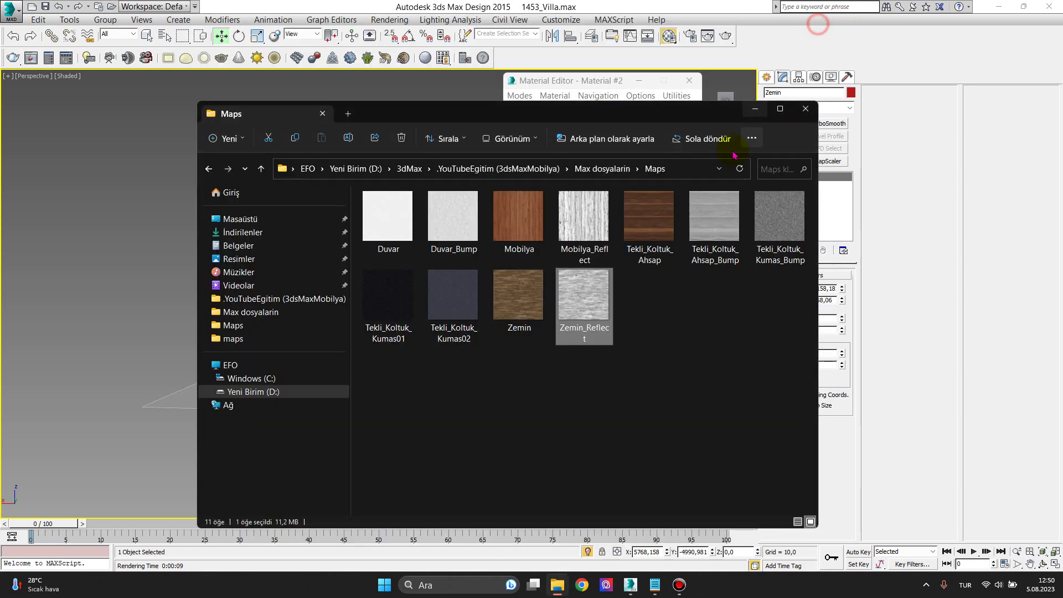
double_click(515, 311)
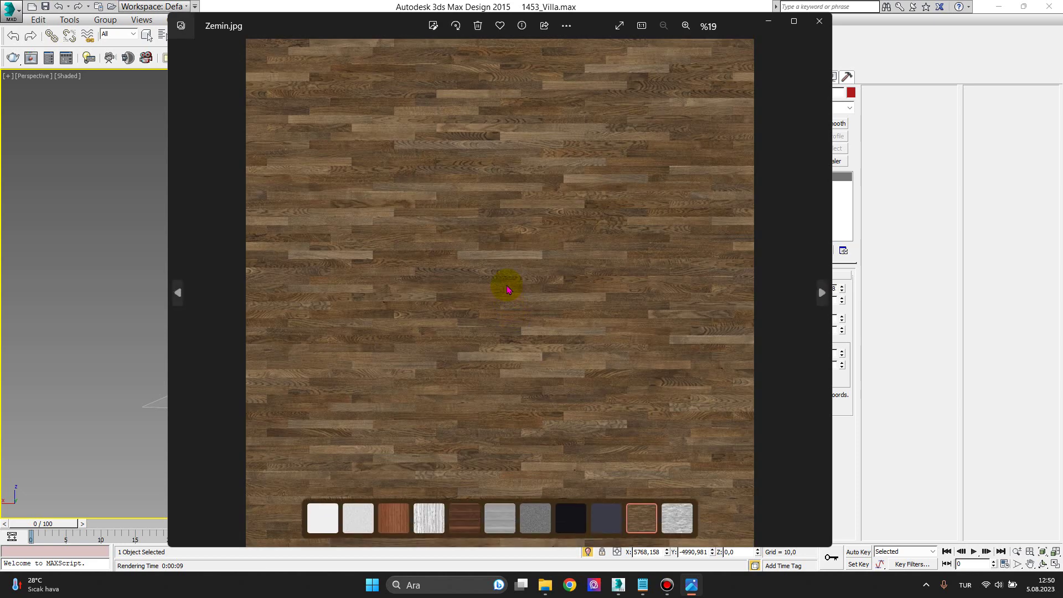
scroll(517, 149, "up", 3)
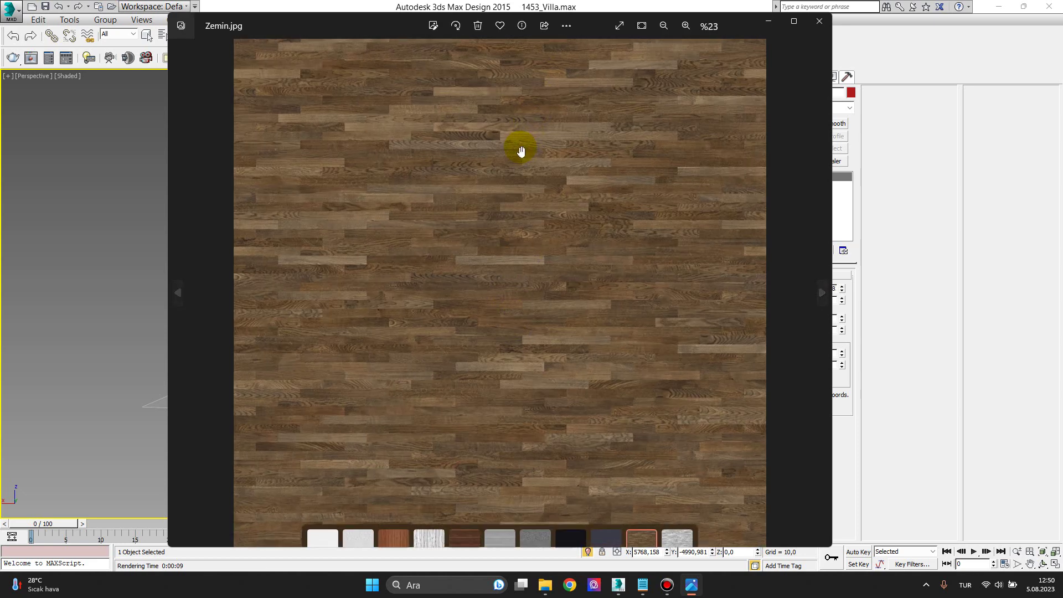
left_click(819, 21)
left_click(619, 318)
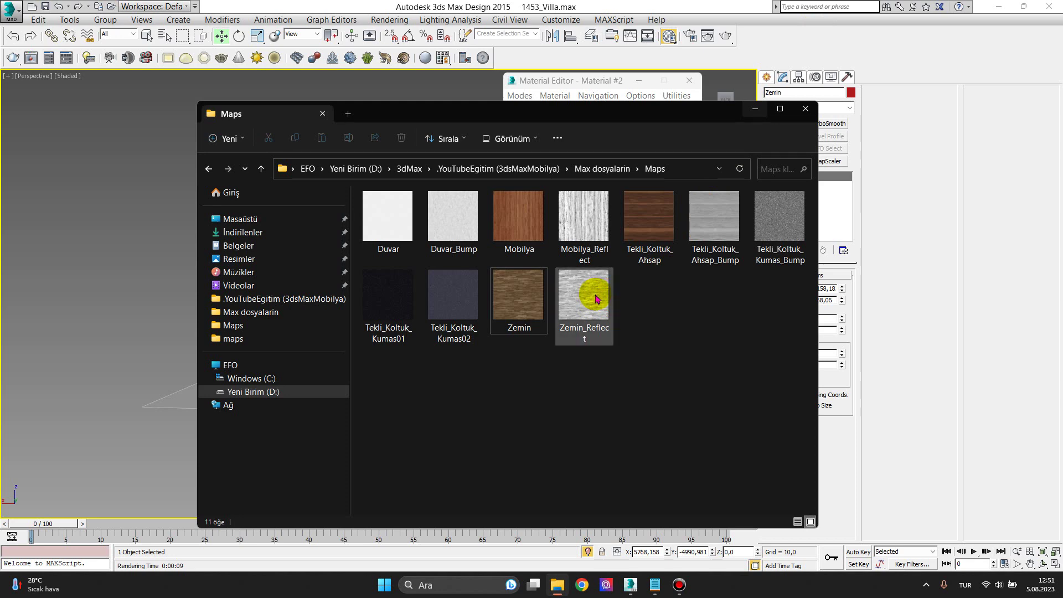
double_click(597, 299)
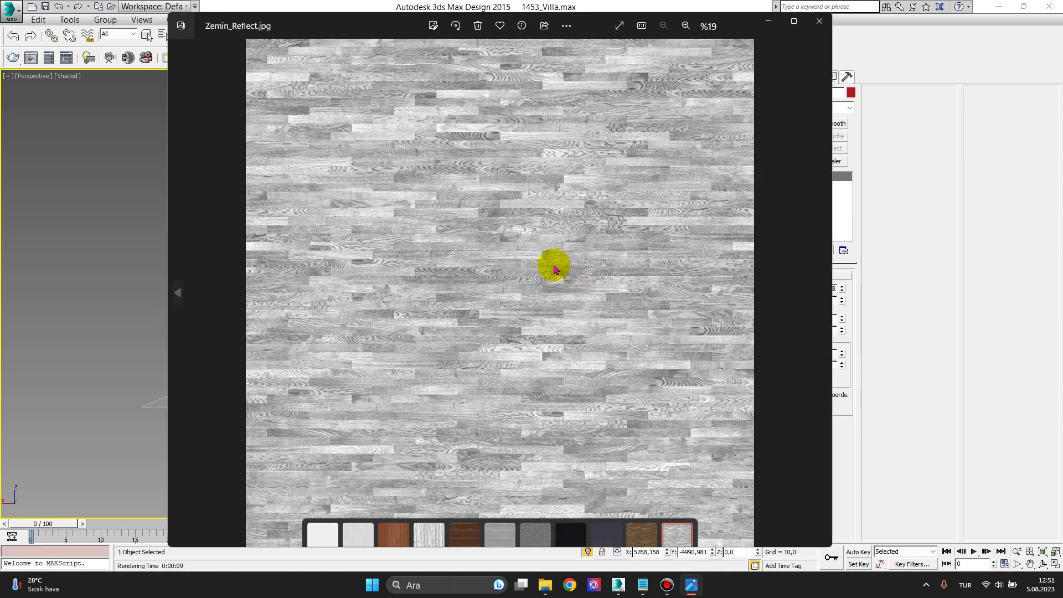
left_click(820, 22)
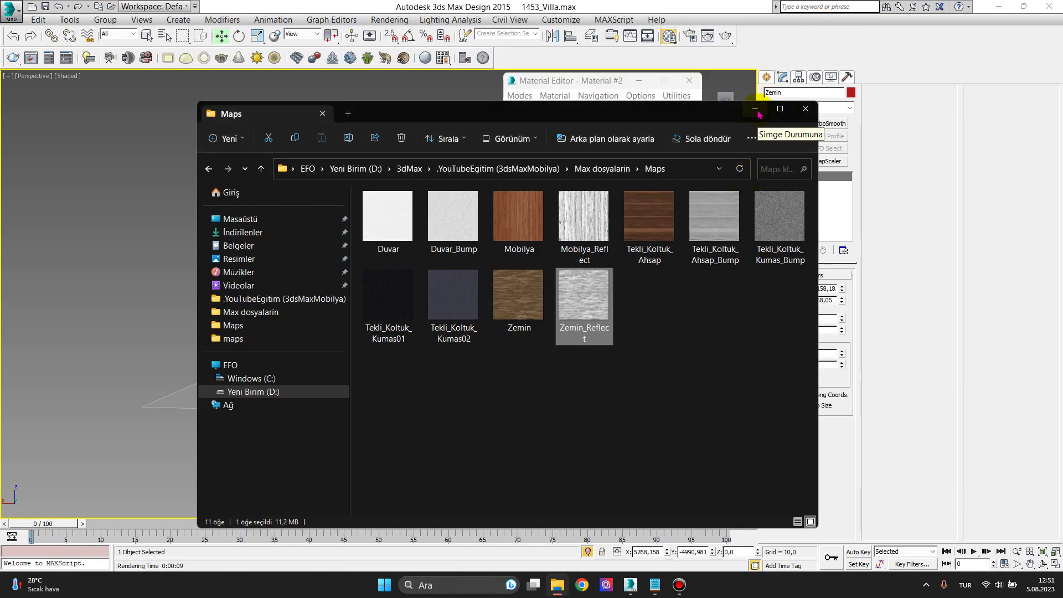
left_click(755, 109)
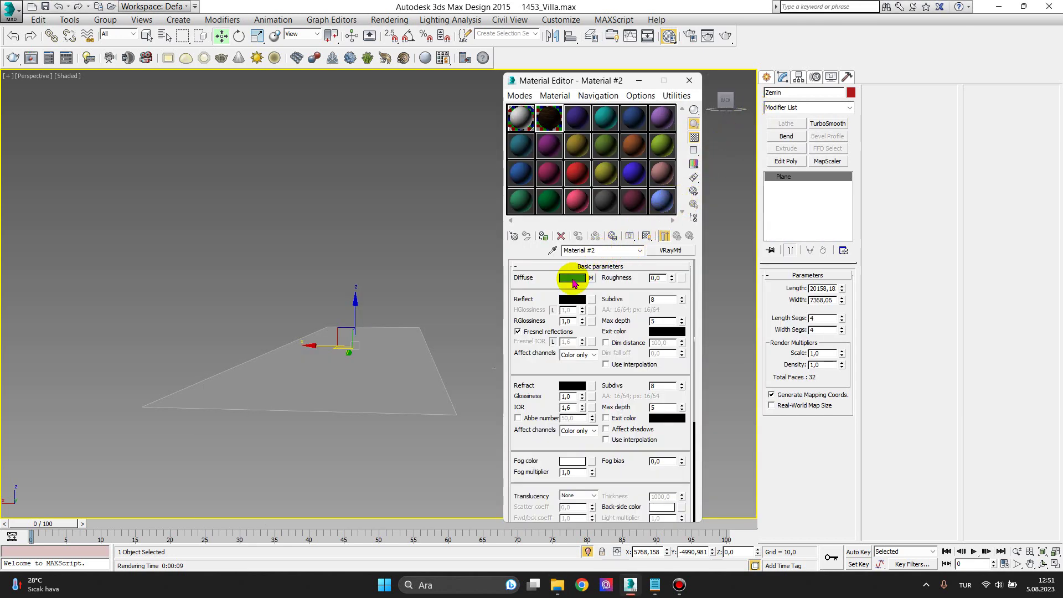
Inspect Material #2's diffuse bitmap and reflection colour, leaving the reflection colour unchanged
left_click(592, 279)
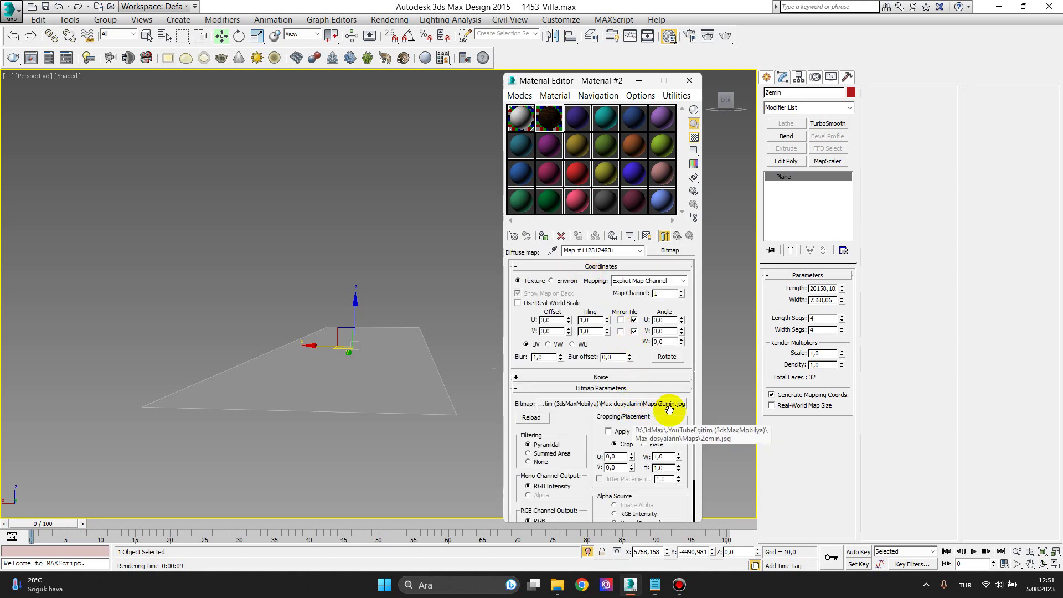
left_click(676, 236)
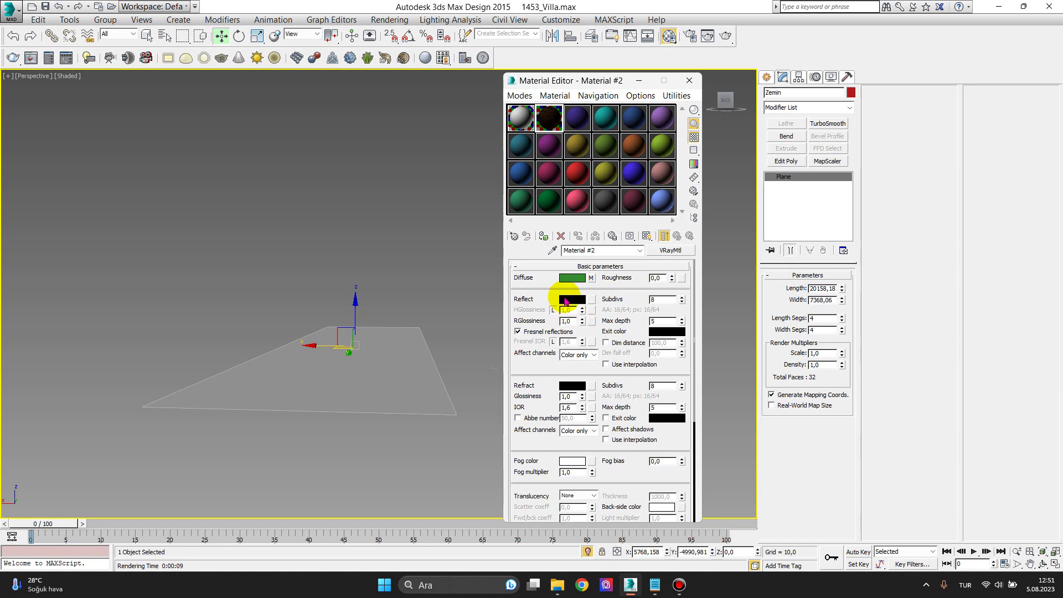
left_click(566, 301)
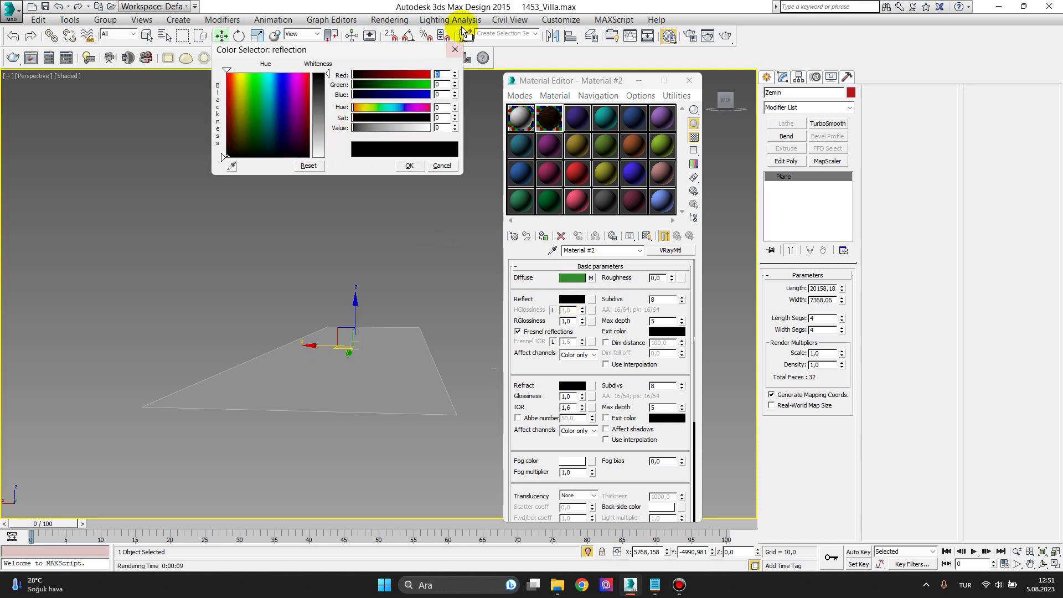
left_click(455, 49)
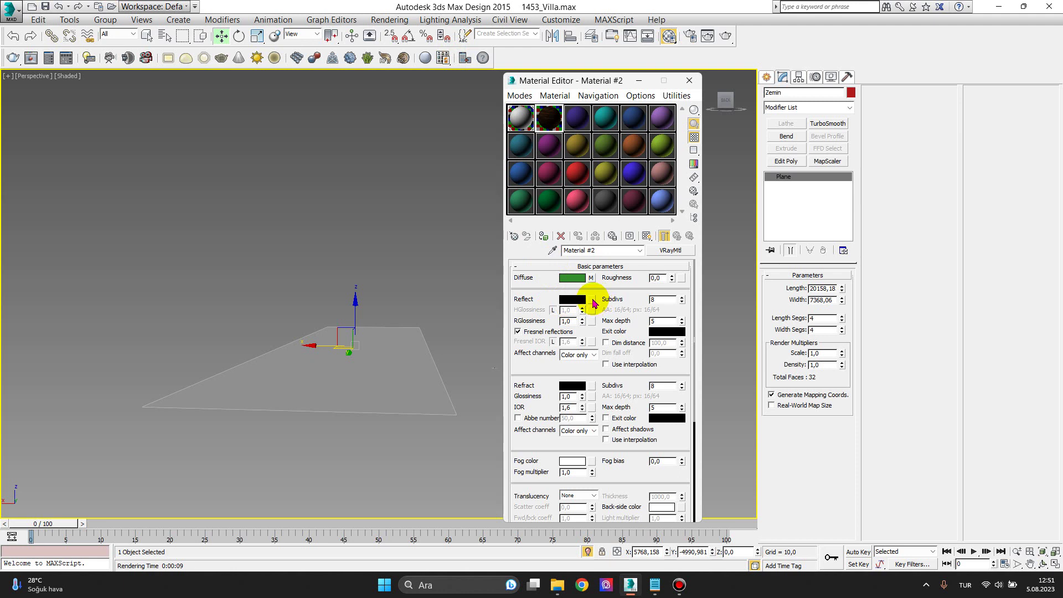
Load Zemin_Reflect.jpg as a Bitmap in the Reflect slot and copy that map
left_click(593, 302)
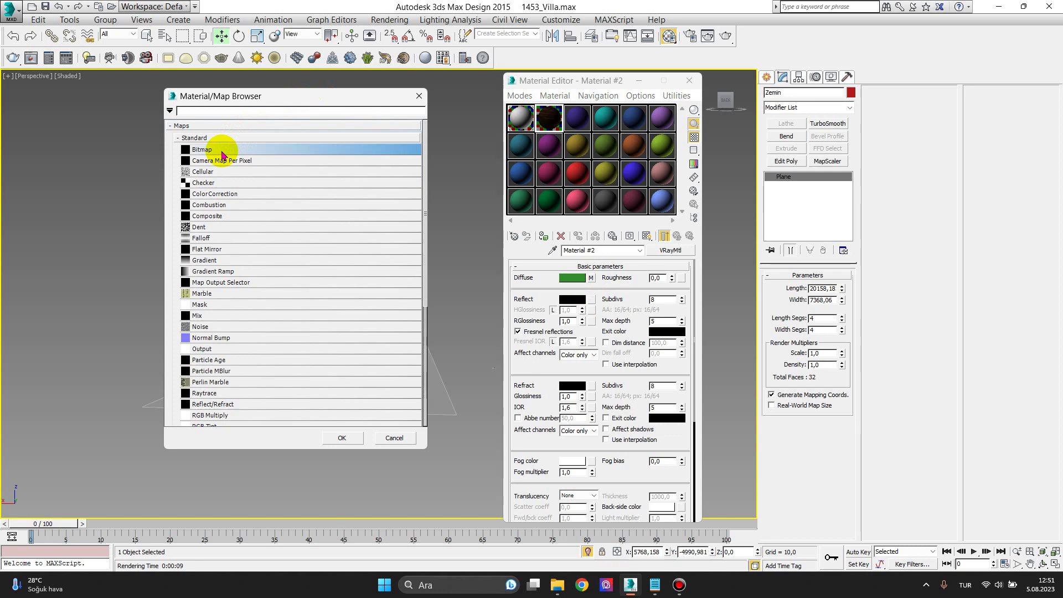
double_click(222, 155)
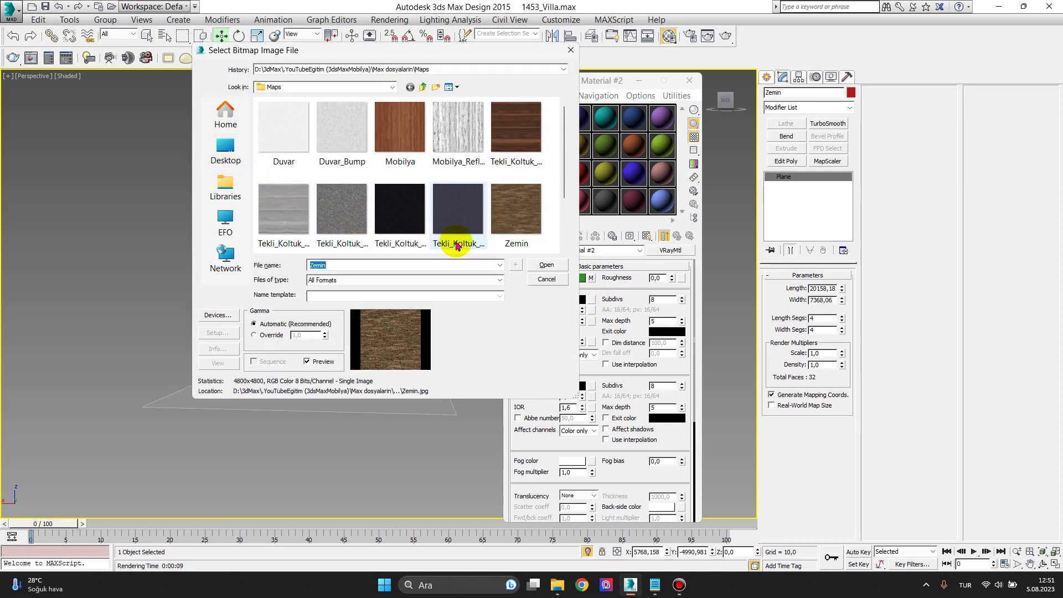
scroll(462, 222, "down", 1)
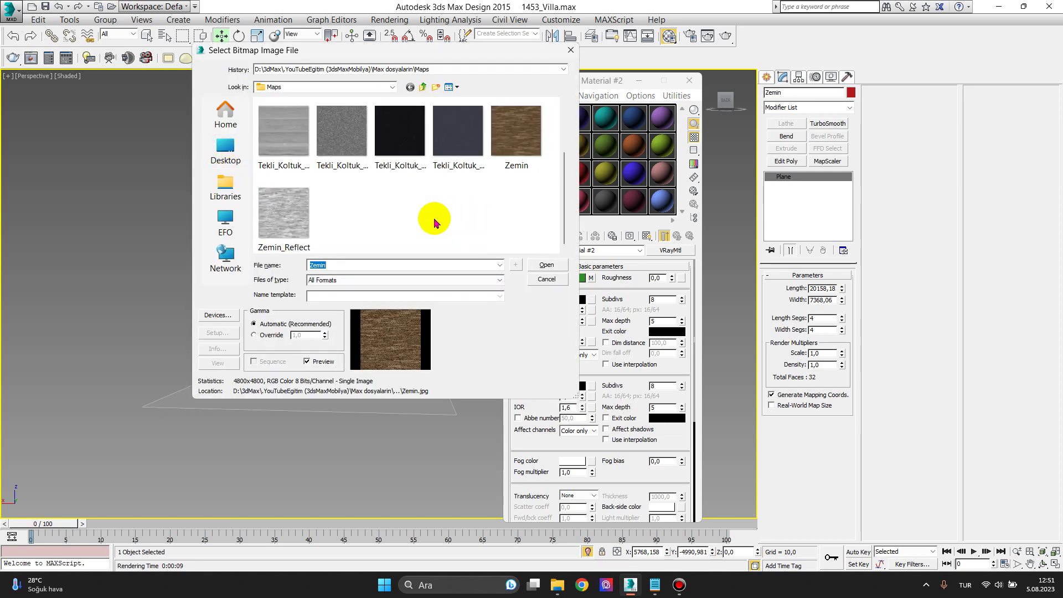
double_click(291, 217)
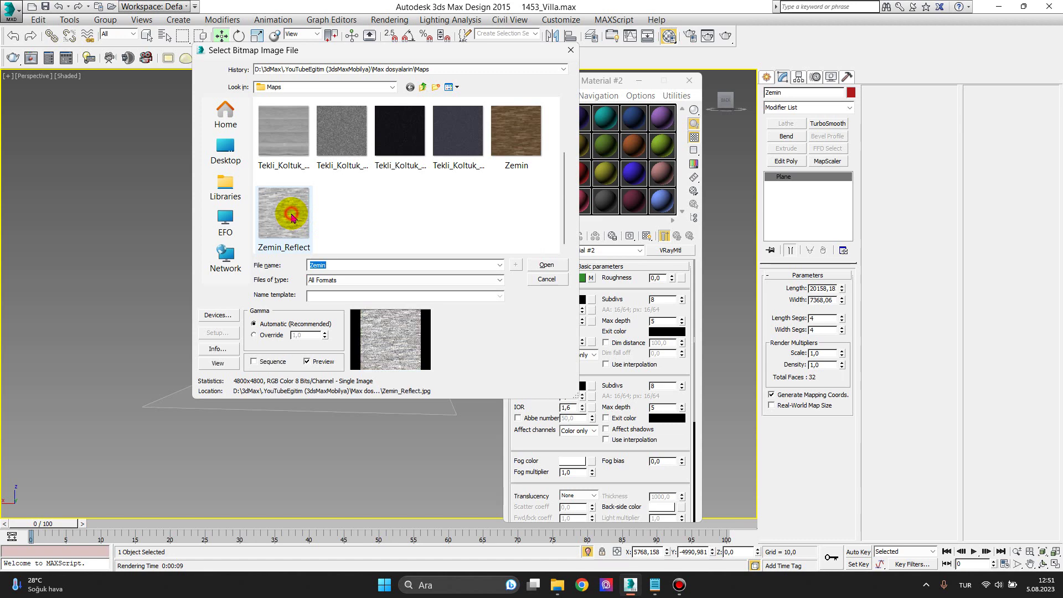
left_click(676, 235)
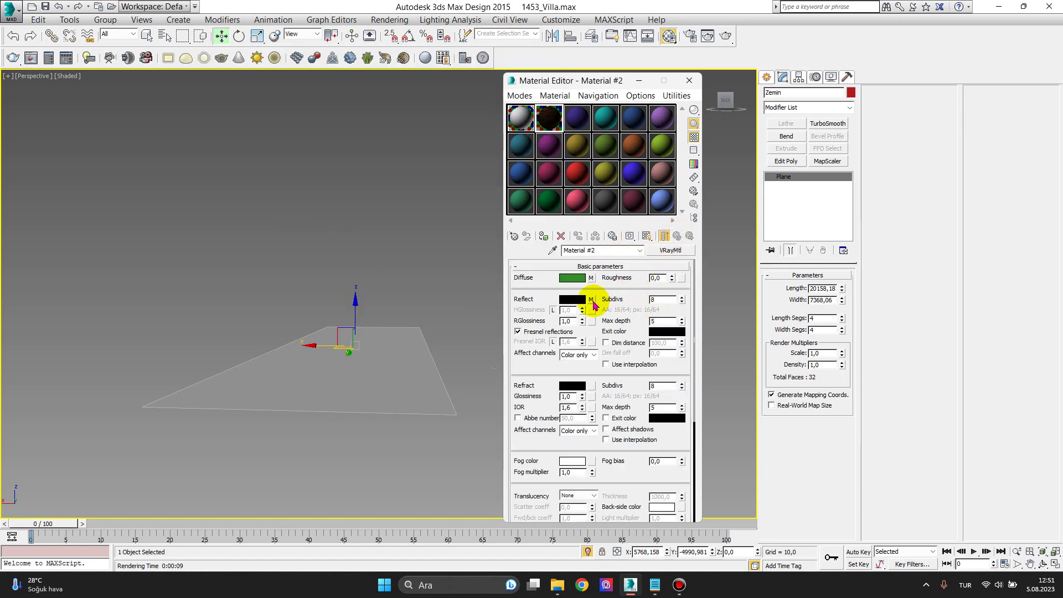
right_click(591, 300)
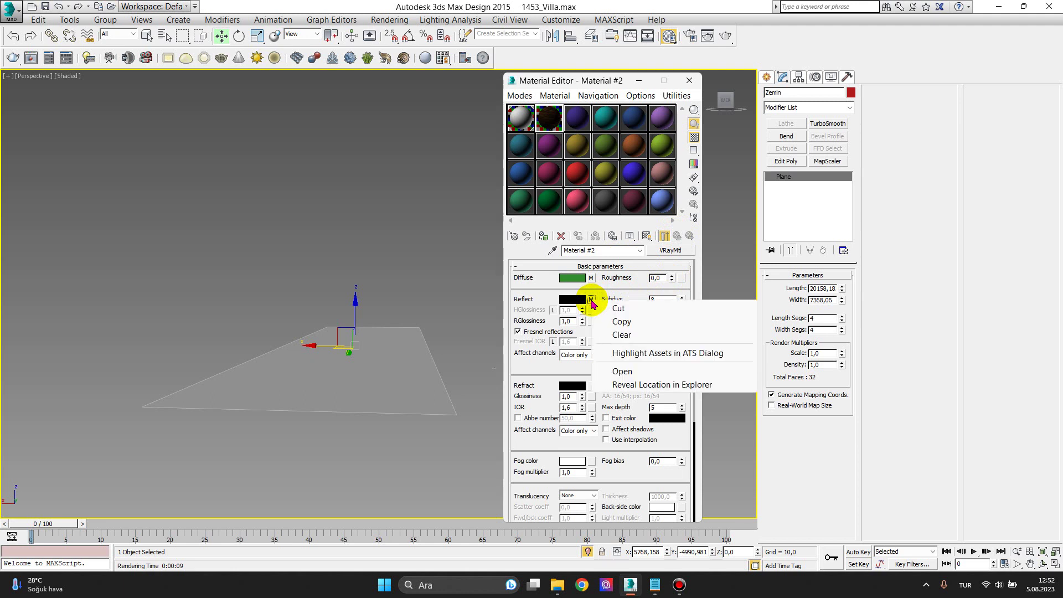
left_click(619, 323)
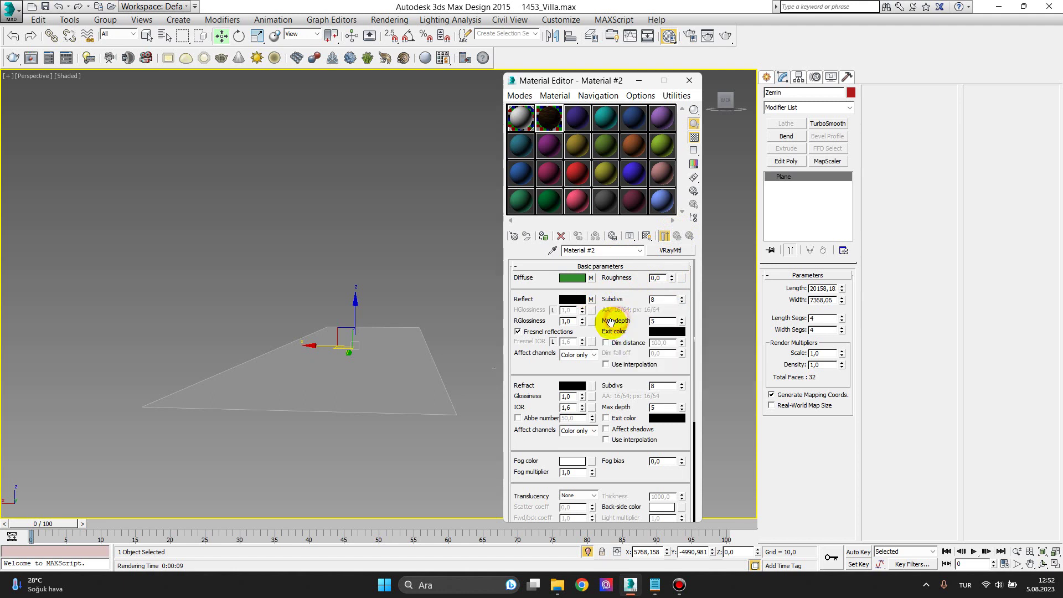
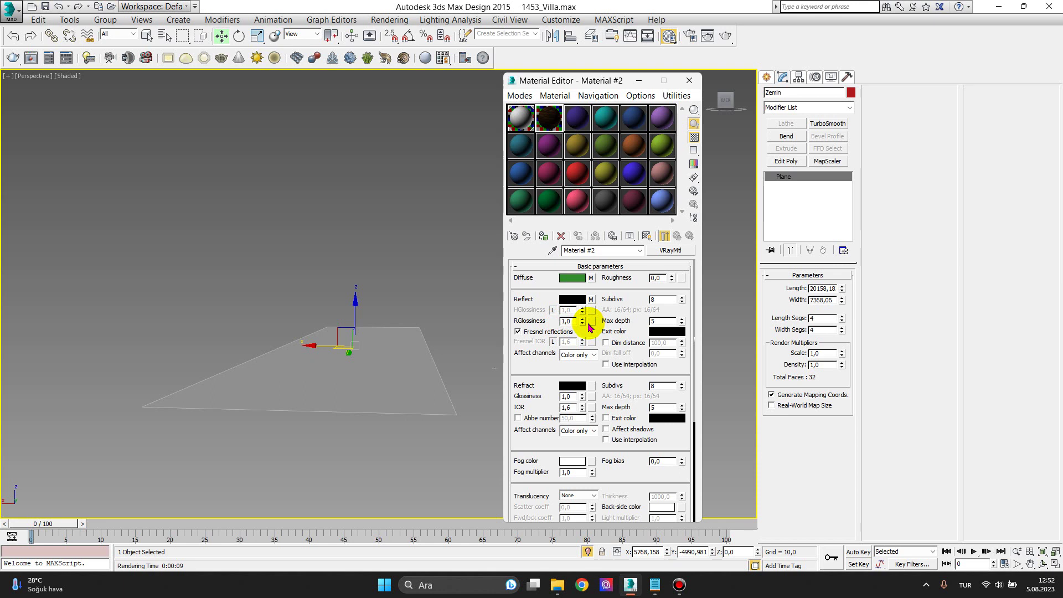
Paste a copy of Zemin_Reflect into RGlossiness, collapse Basic parameters and BRDF, and expand Maps
right_click(591, 324)
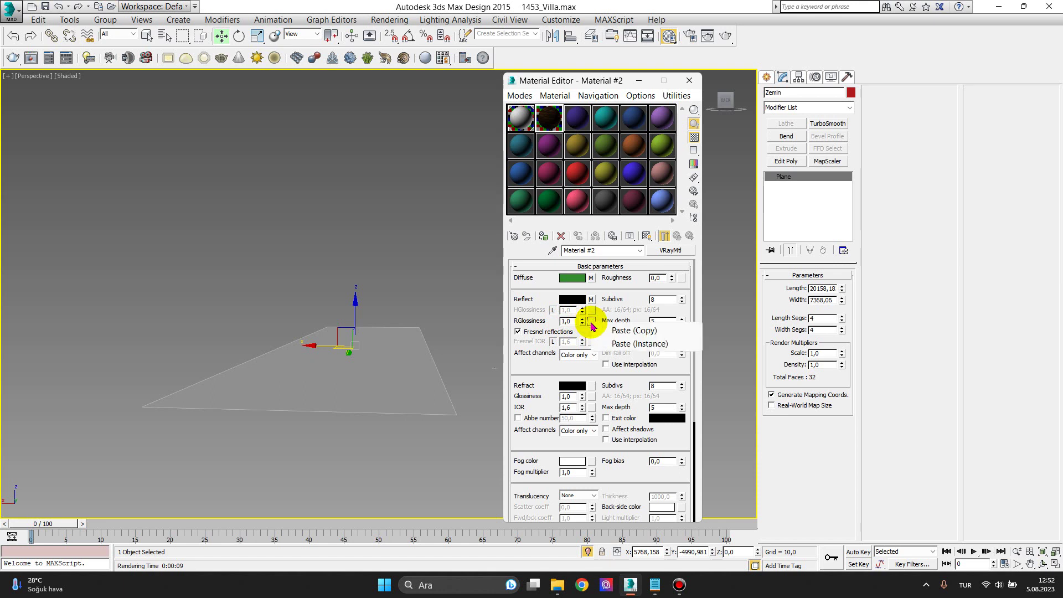
left_click(635, 330)
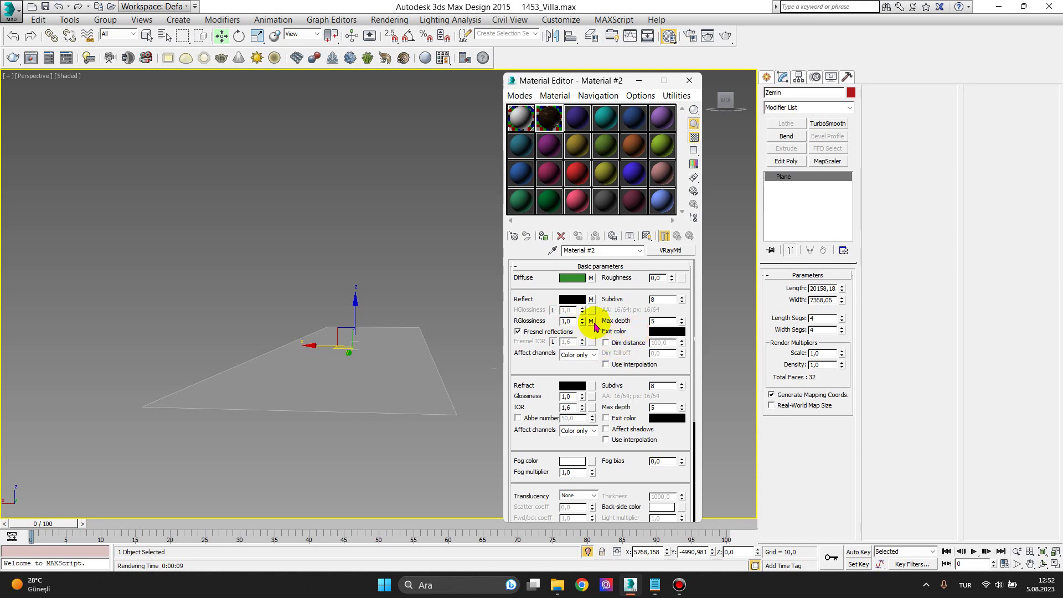
left_click(519, 267)
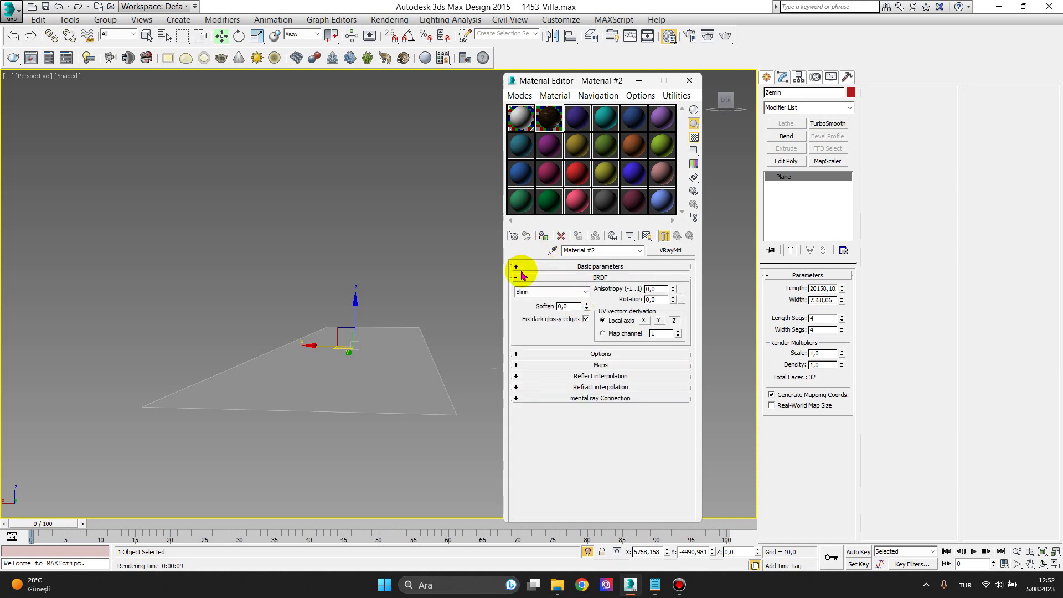
left_click(521, 278)
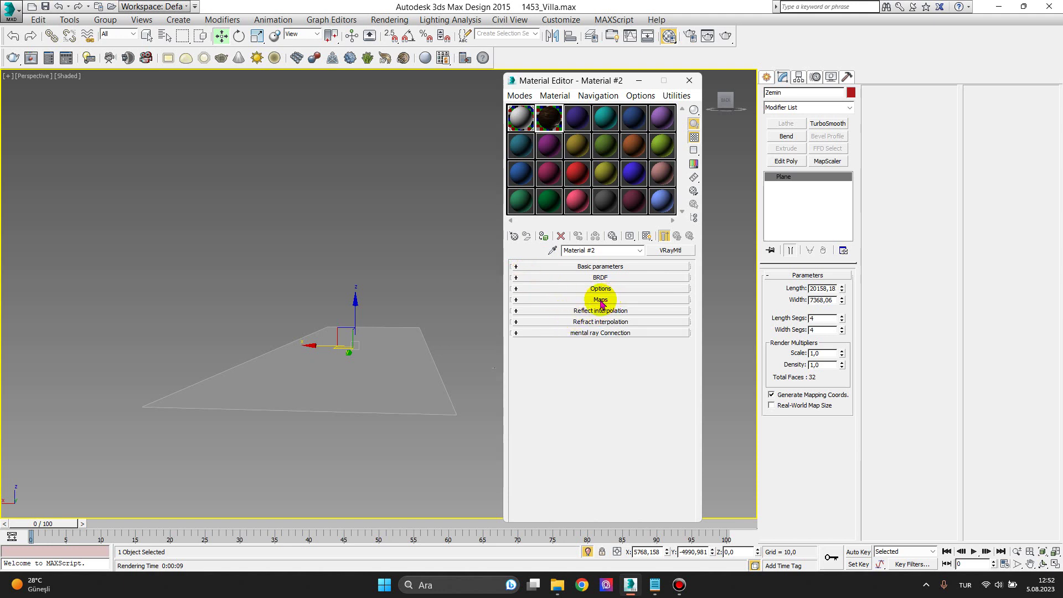
left_click(520, 301)
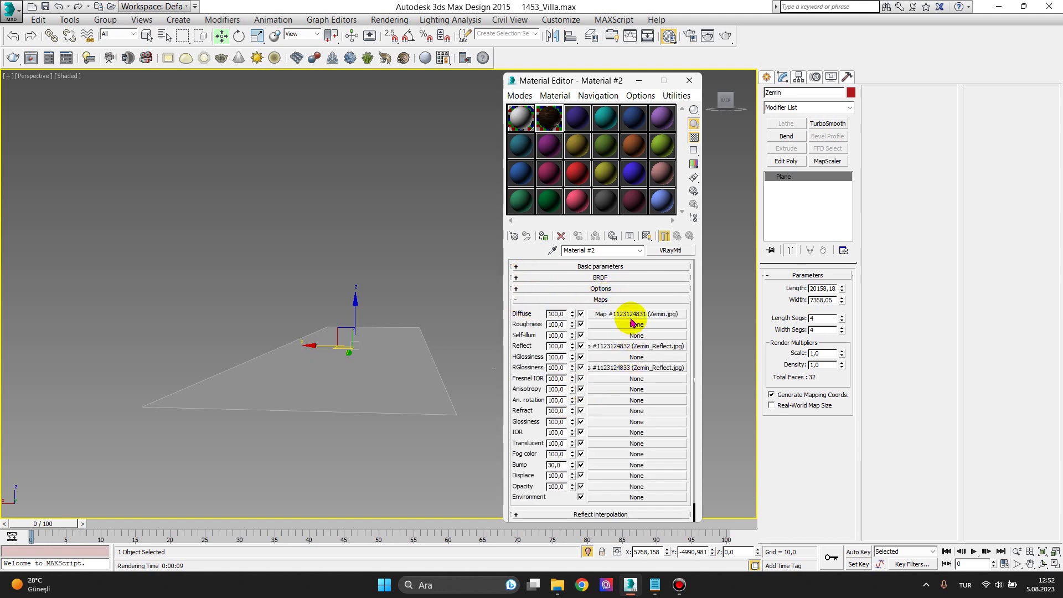
scroll(626, 385, "down", 2)
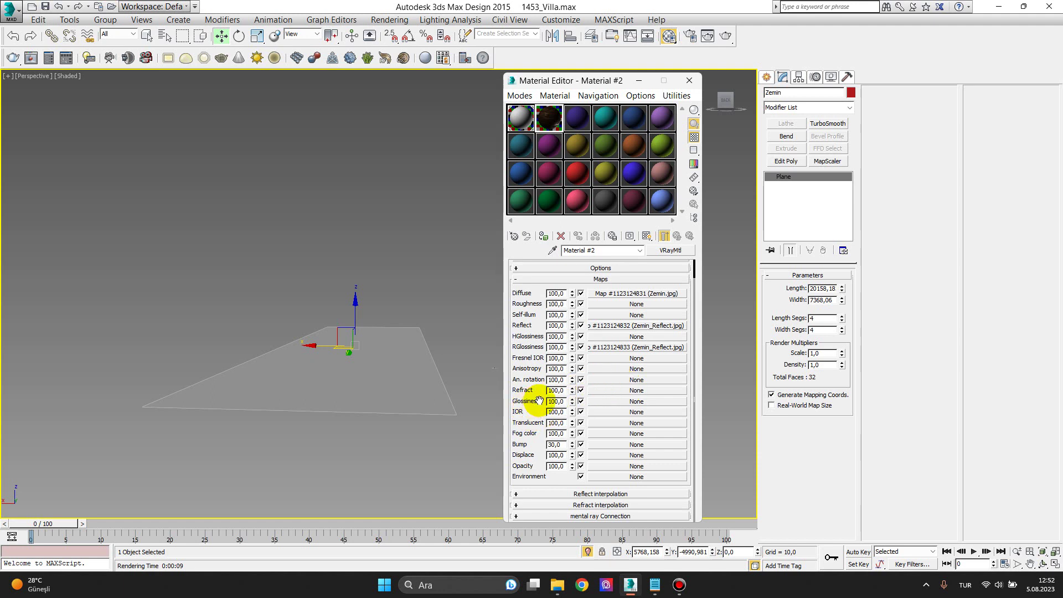
right_click(602, 447)
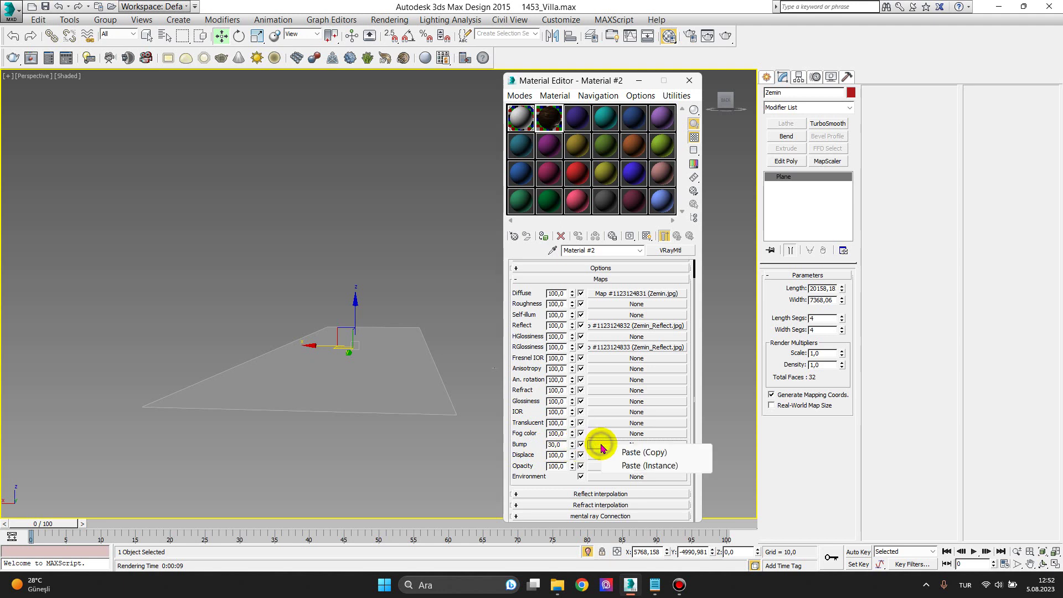
Paste a copy of Zemin_Reflect into the Bump slot and lower the bump amount from 30 to 5
left_click(637, 450)
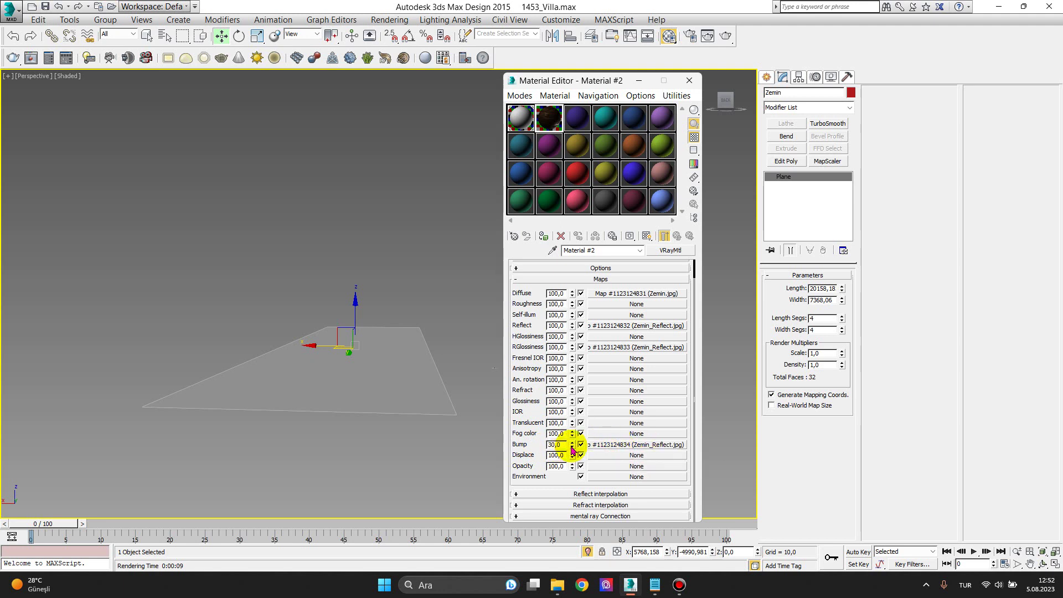
left_click_drag(563, 445, 525, 443)
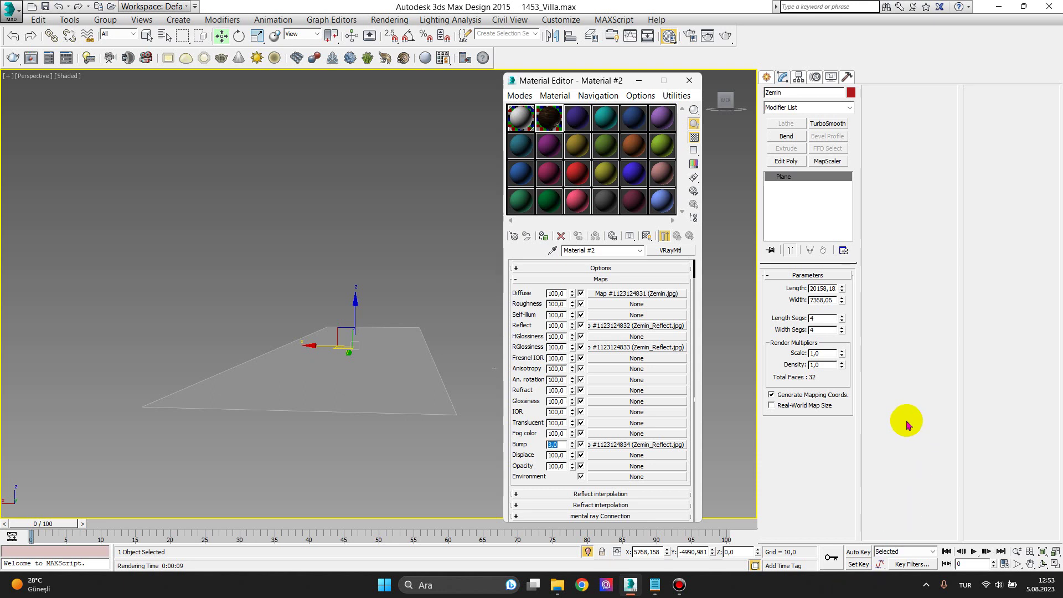
scroll(635, 354, "up", 2)
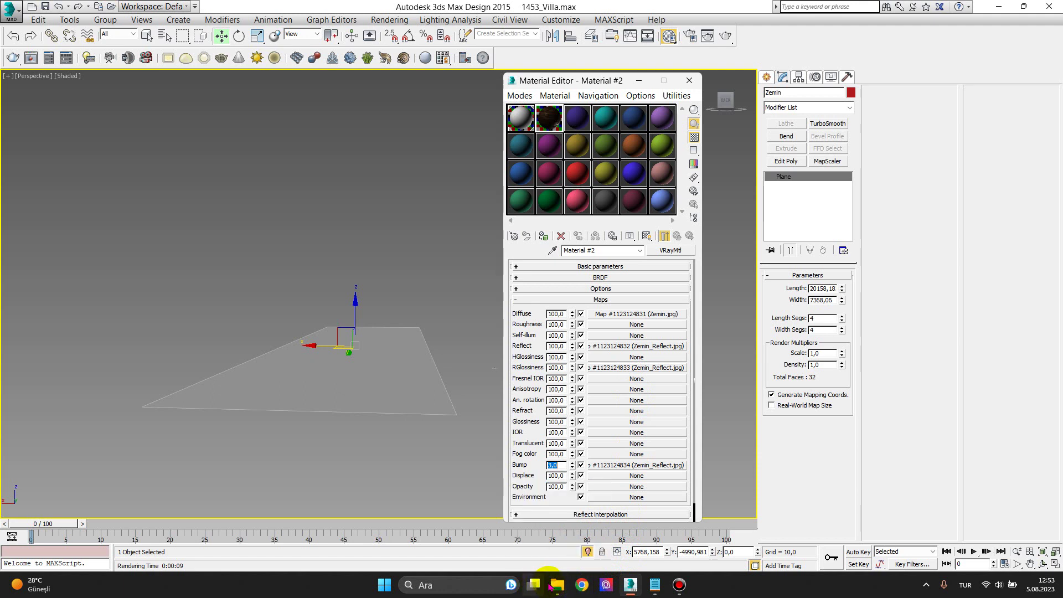
left_click(534, 586)
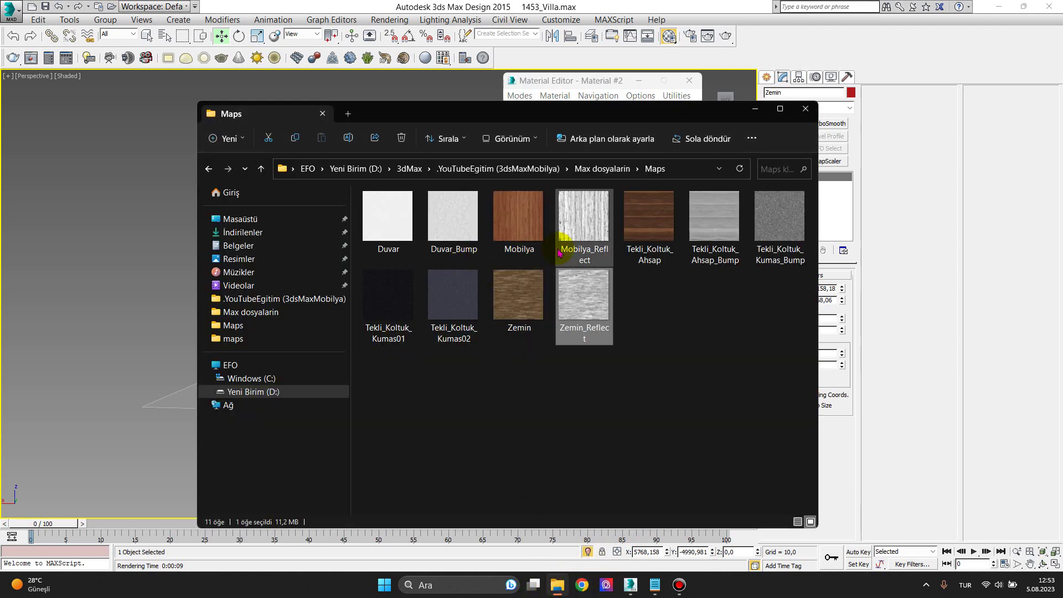
left_click(514, 310)
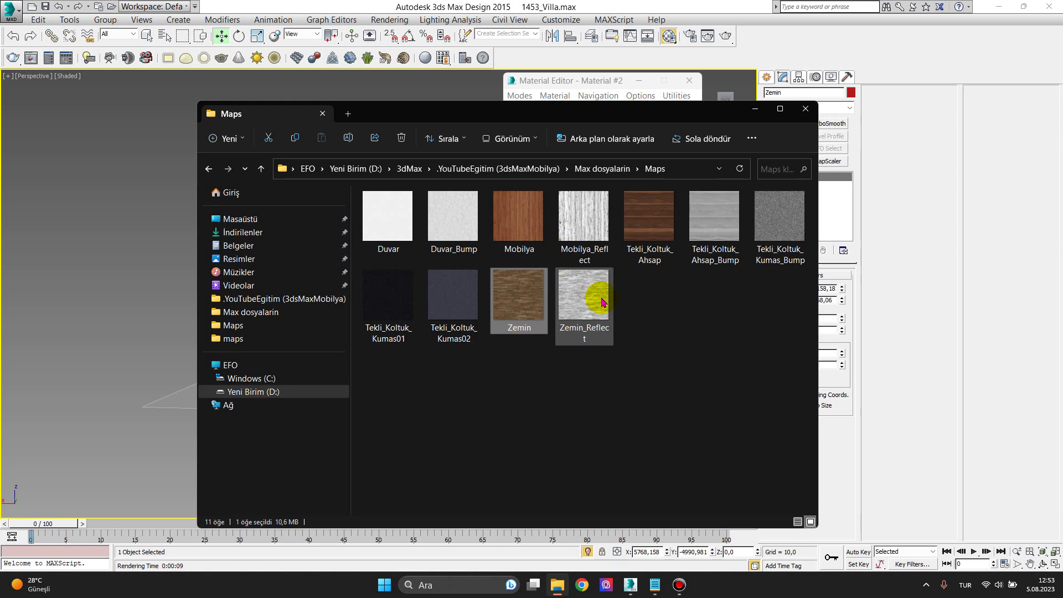
double_click(580, 293)
mouse_move(561, 283)
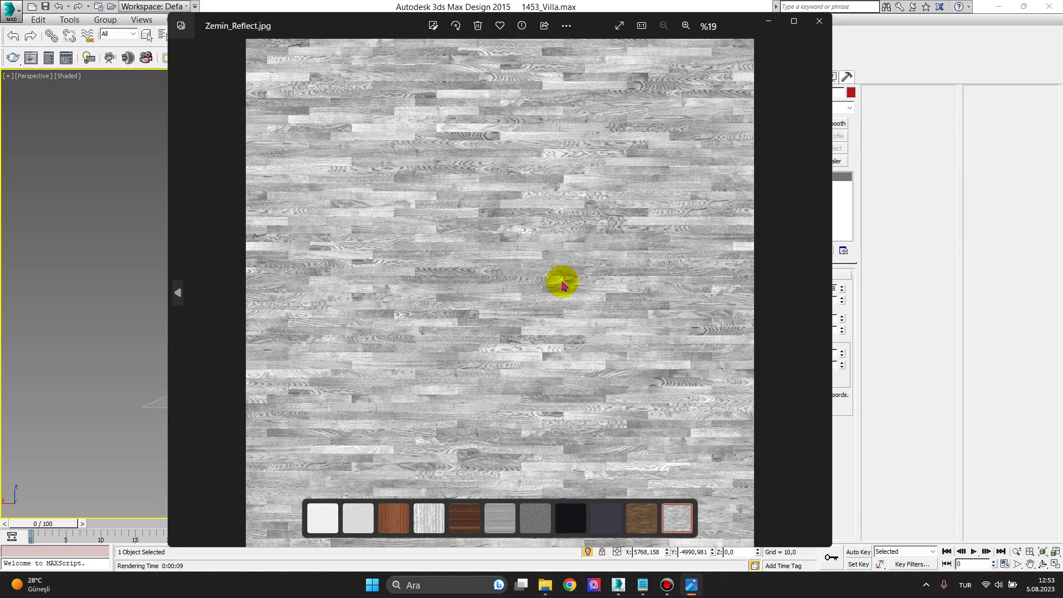
left_click(619, 584)
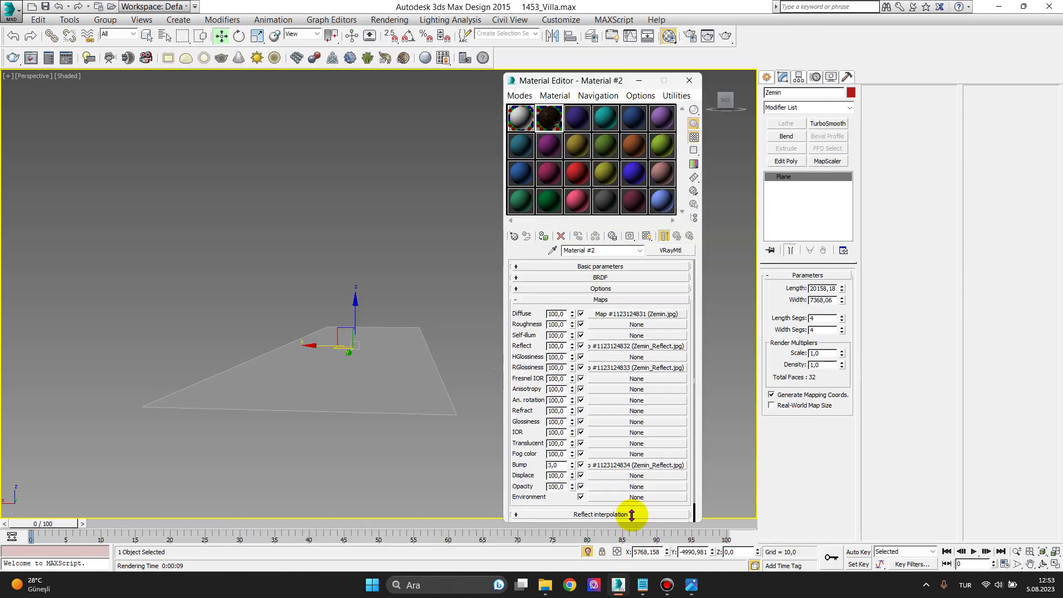
left_click(523, 268)
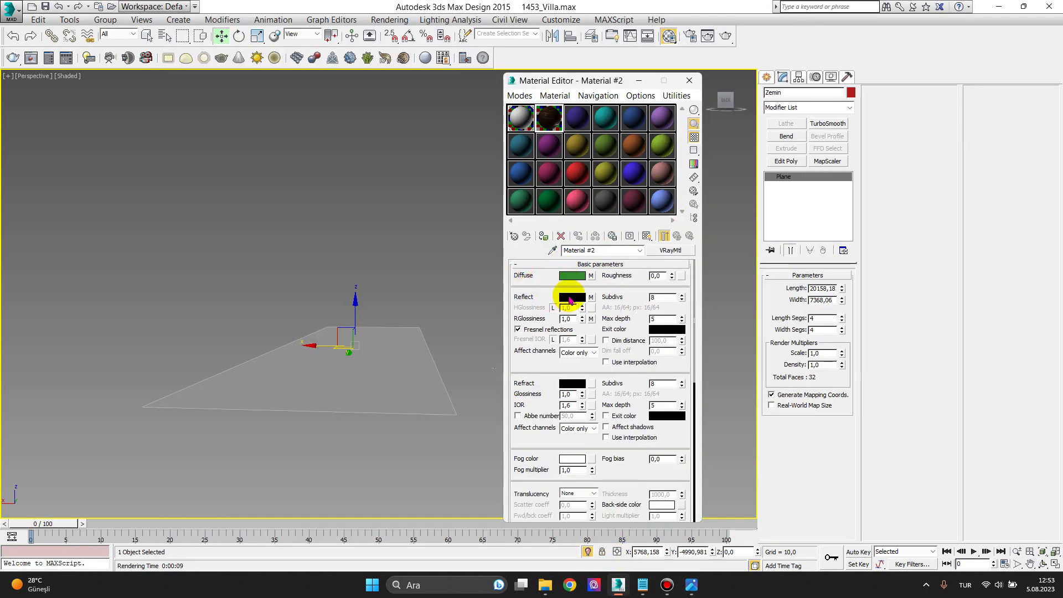
Expand Basic parameters and check the Reflect colour swatch, leaving it black
left_click(570, 298)
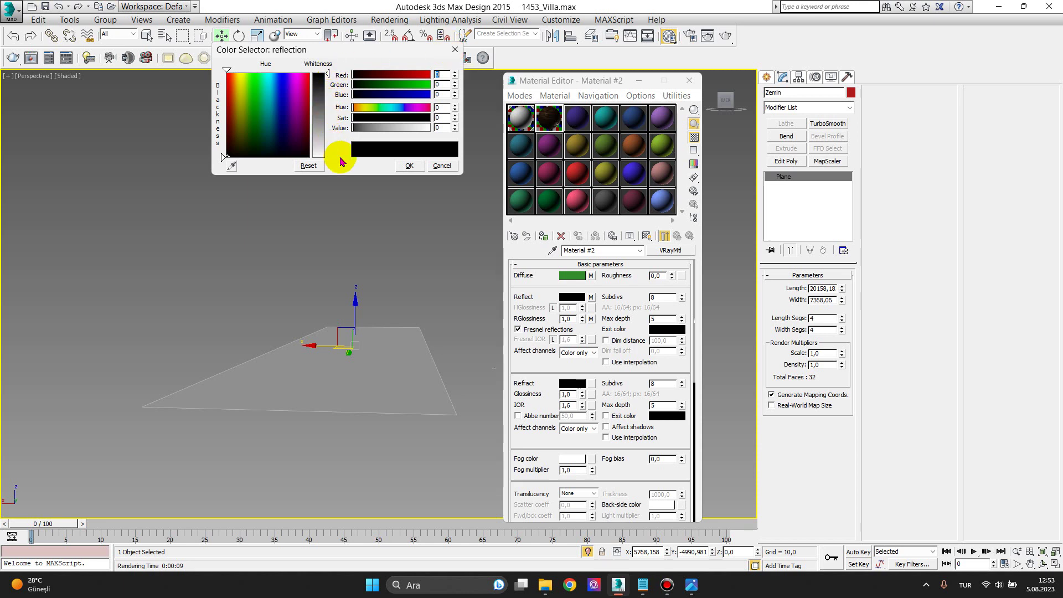
left_click(455, 49)
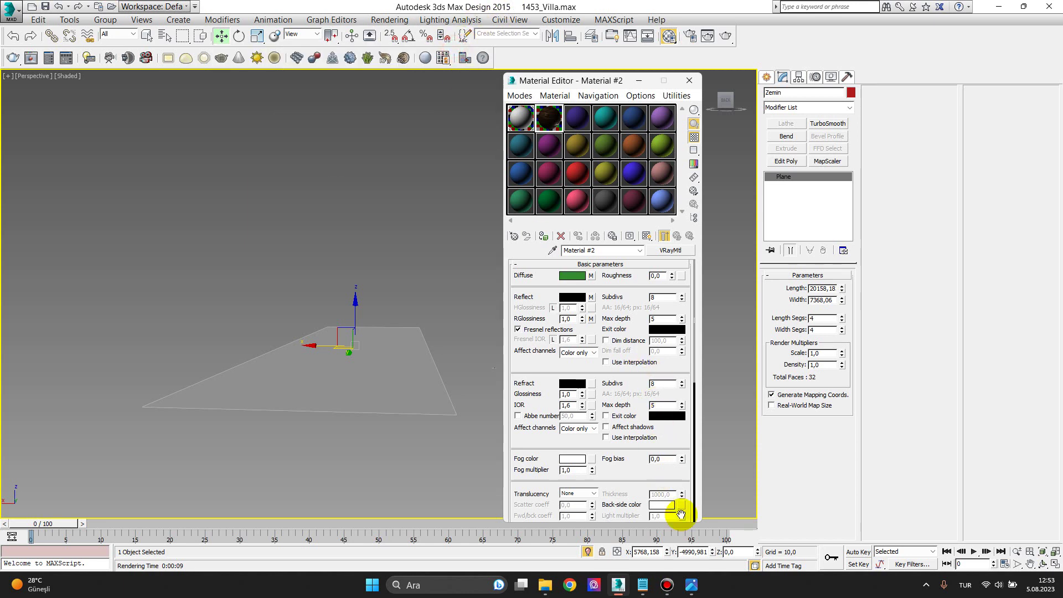
mouse_move(617, 584)
left_click(545, 585)
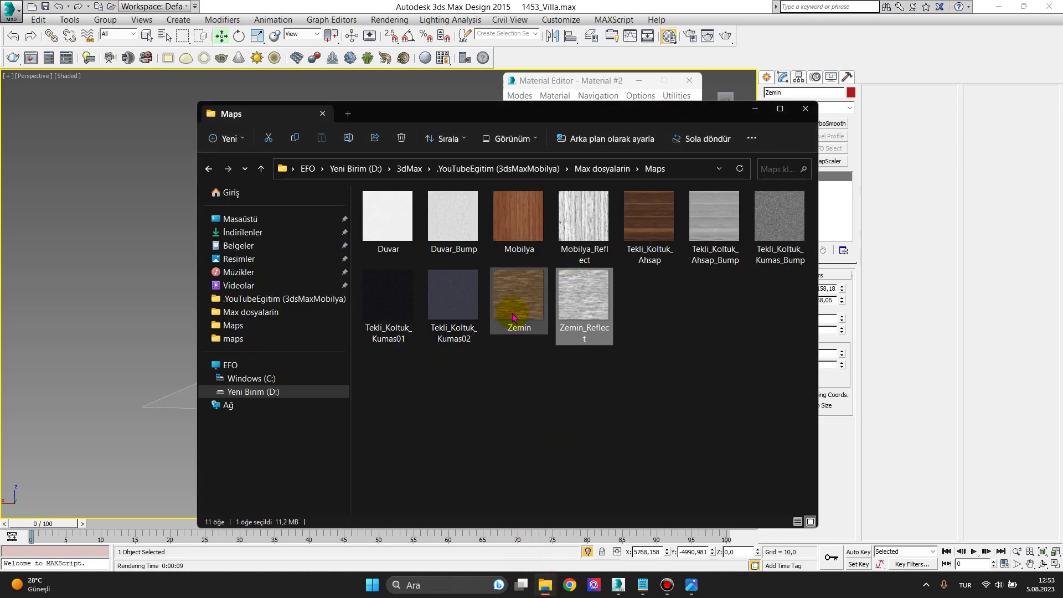
double_click(575, 301)
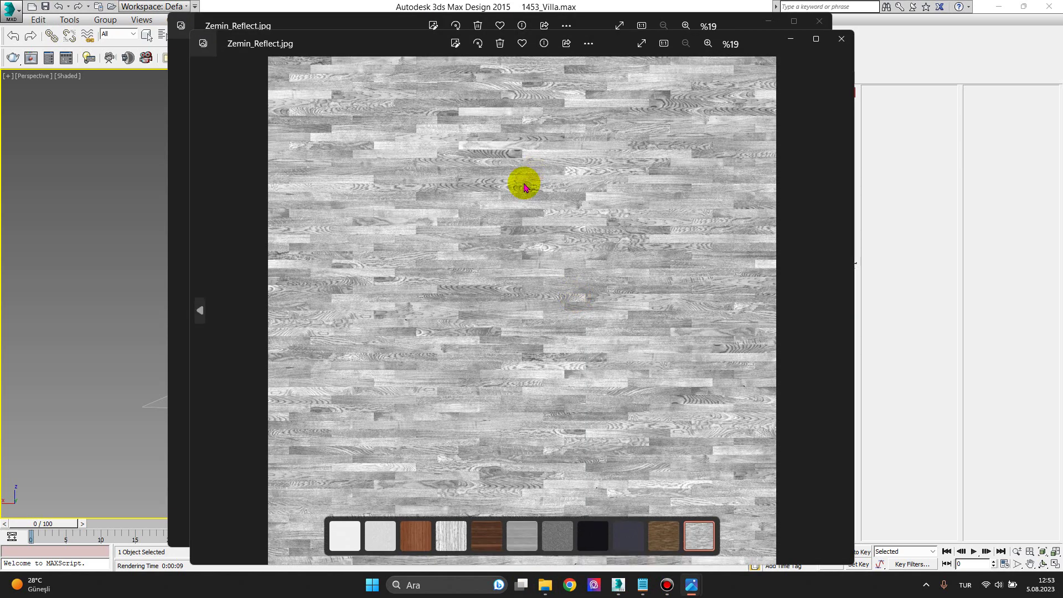
scroll(506, 139, "up", 3)
scroll(506, 137, "up", 2)
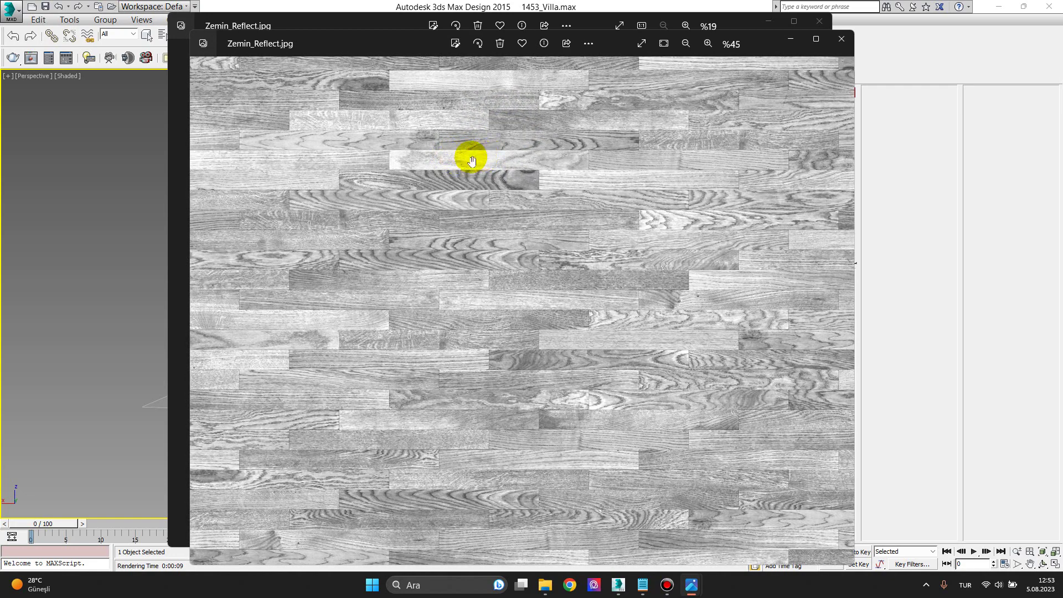
scroll(440, 204, "up", 2)
scroll(443, 200, "up", 2)
scroll(444, 196, "up", 2)
scroll(448, 194, "up", 2)
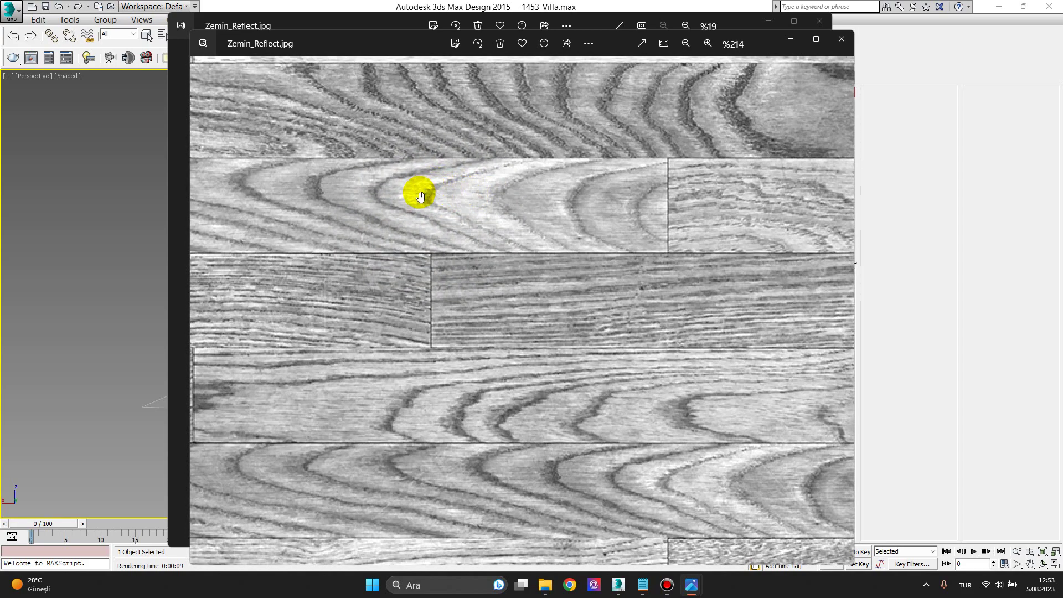
scroll(465, 215, "down", 3)
scroll(465, 213, "down", 3)
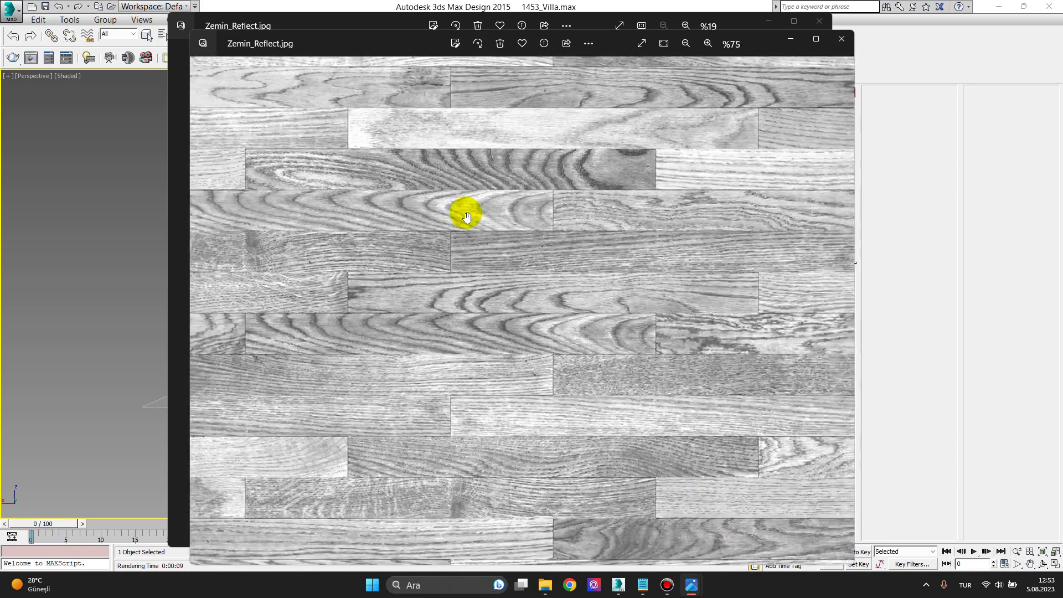
scroll(466, 214, "down", 2)
scroll(466, 215, "down", 2)
scroll(464, 211, "down", 2)
scroll(463, 210, "down", 1)
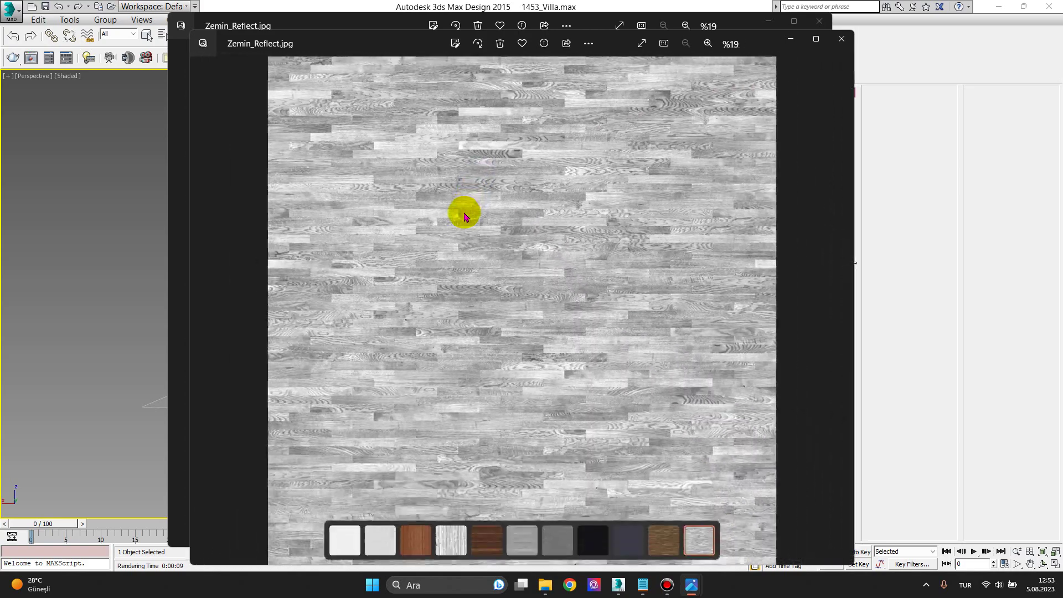
scroll(478, 267, "up", 1)
scroll(475, 254, "up", 1)
scroll(472, 246, "up", 1)
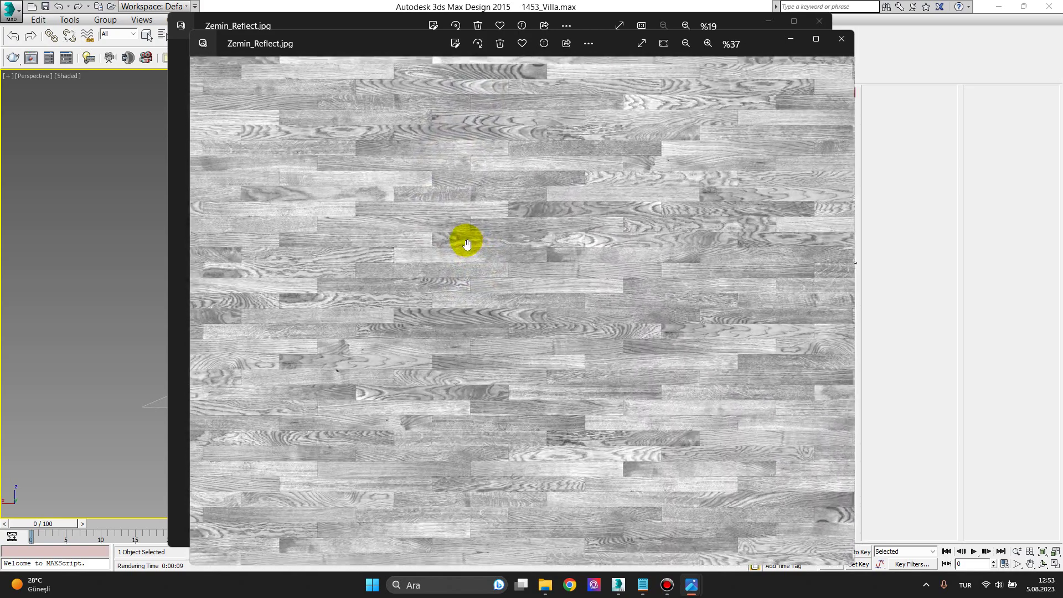
scroll(465, 239, "up", 2)
scroll(466, 244, "up", 1)
scroll(463, 237, "up", 1)
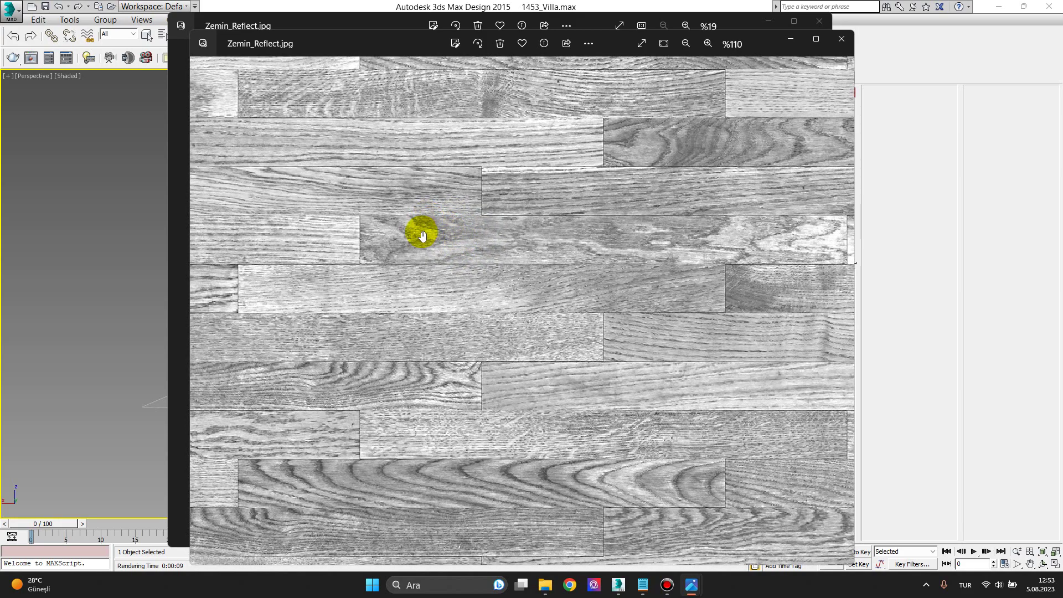
scroll(457, 230, "down", 2)
scroll(459, 230, "down", 1)
scroll(461, 232, "down", 1)
scroll(460, 232, "down", 1)
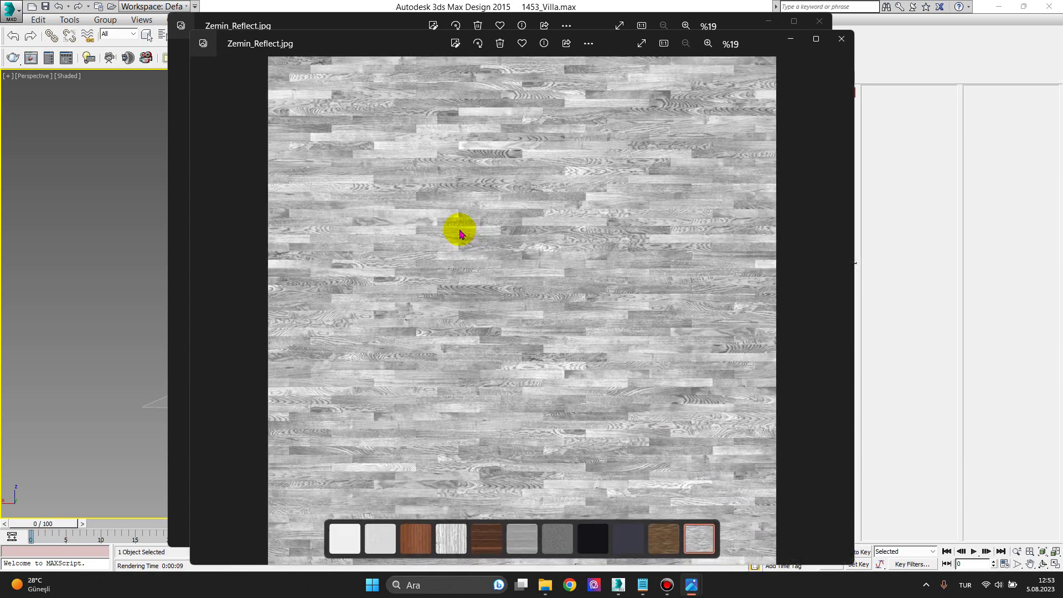
left_click(840, 40)
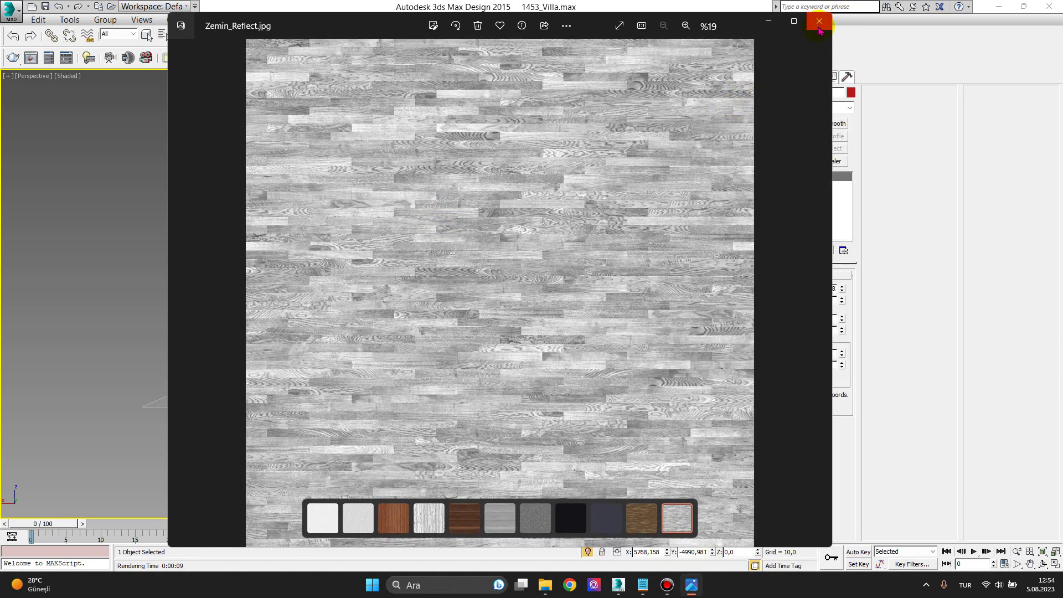
left_click(820, 21)
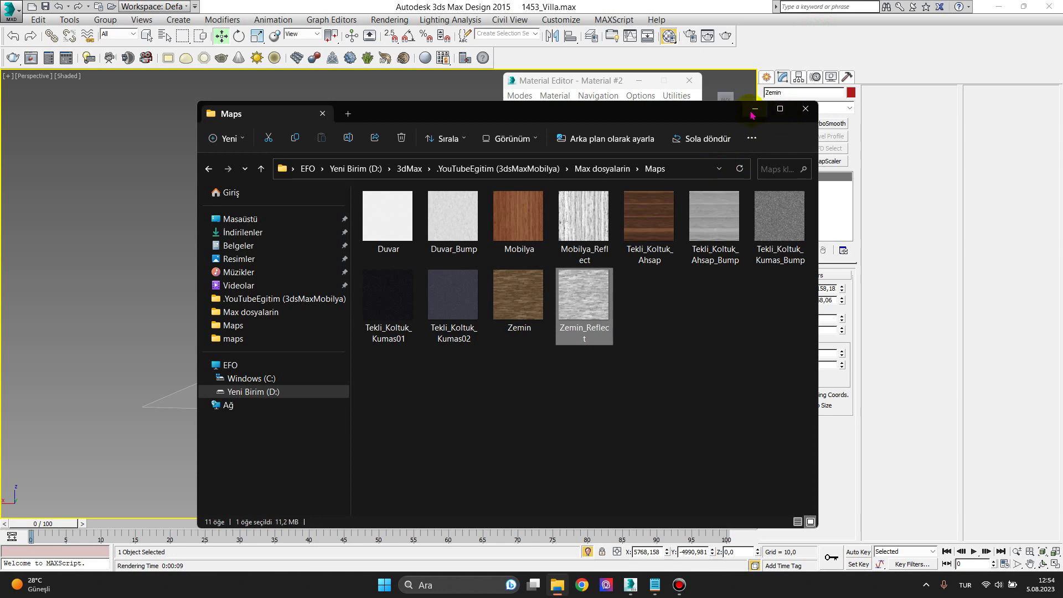
left_click(754, 109)
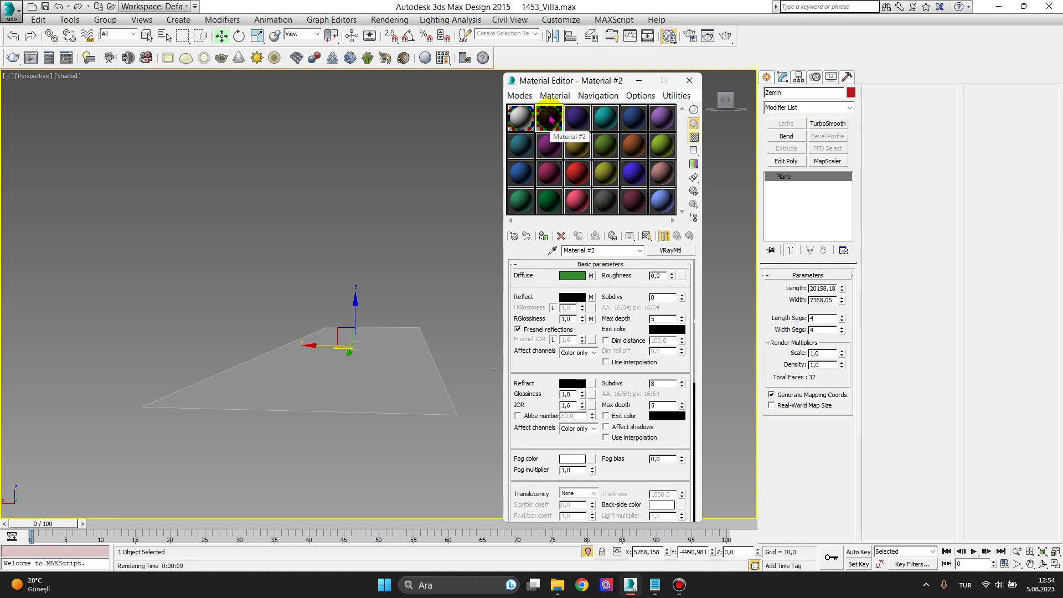
Assign Material #2 to the Zemin plane and enable Show Shaded Material to display the planks
left_click_drag(548, 118, 374, 383)
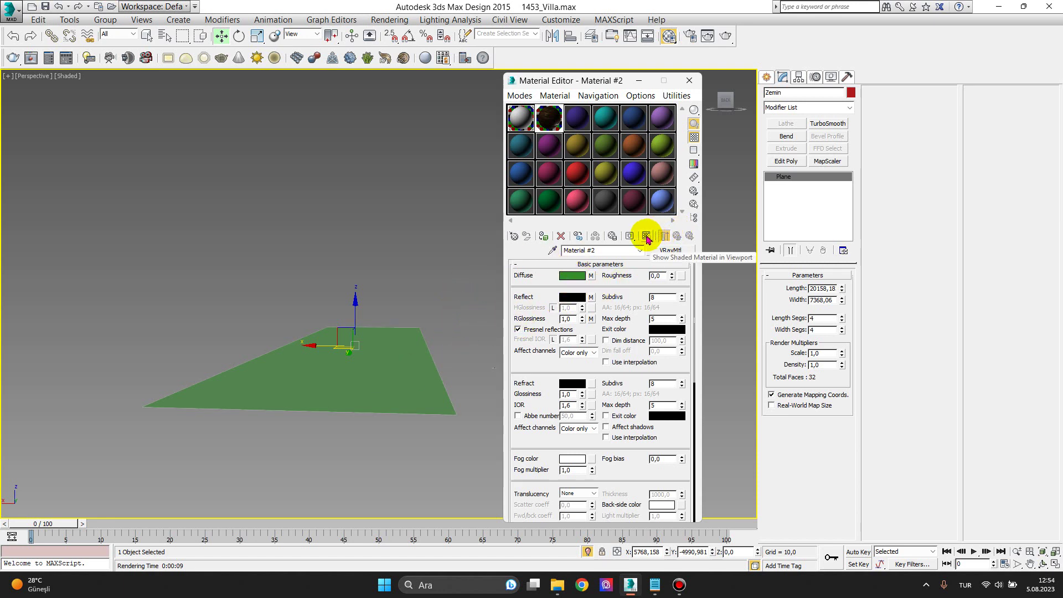
left_click(647, 237)
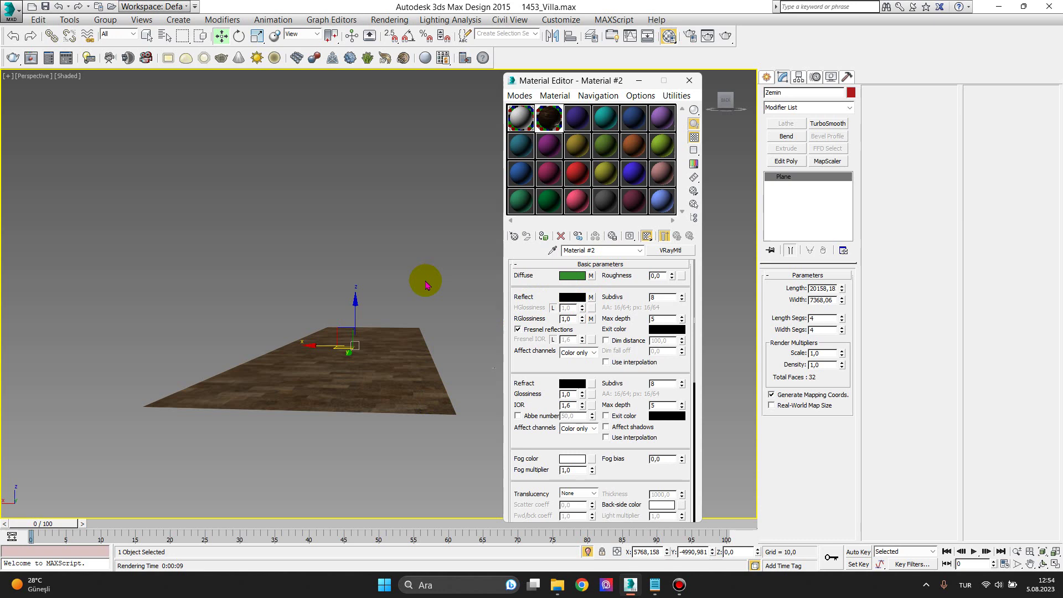
middle_click_drag(434, 356, 372, 402, "alt")
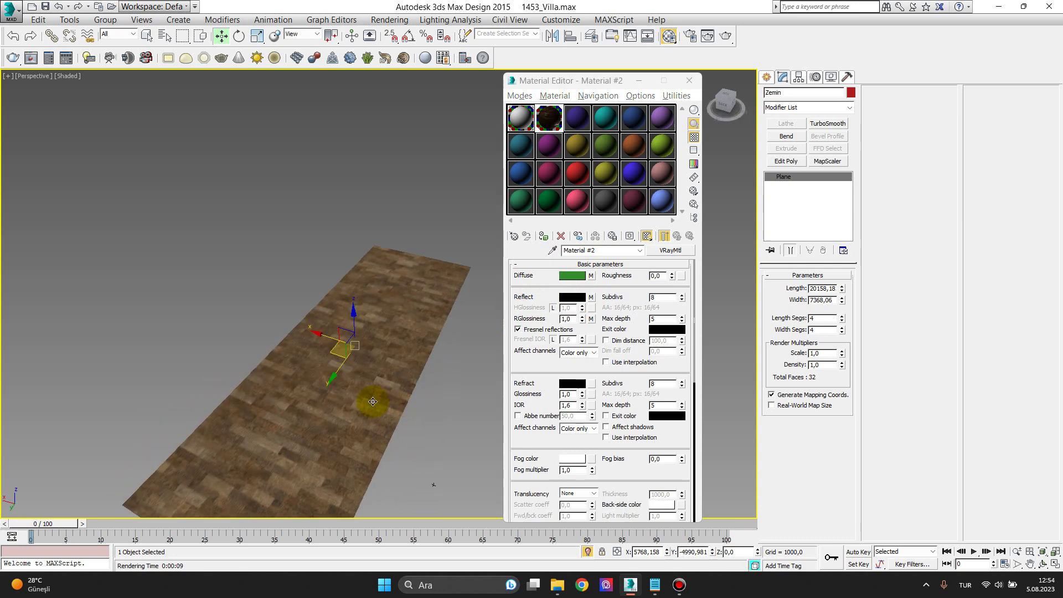
scroll(373, 401, "up", 3)
scroll(379, 395, "down", 3)
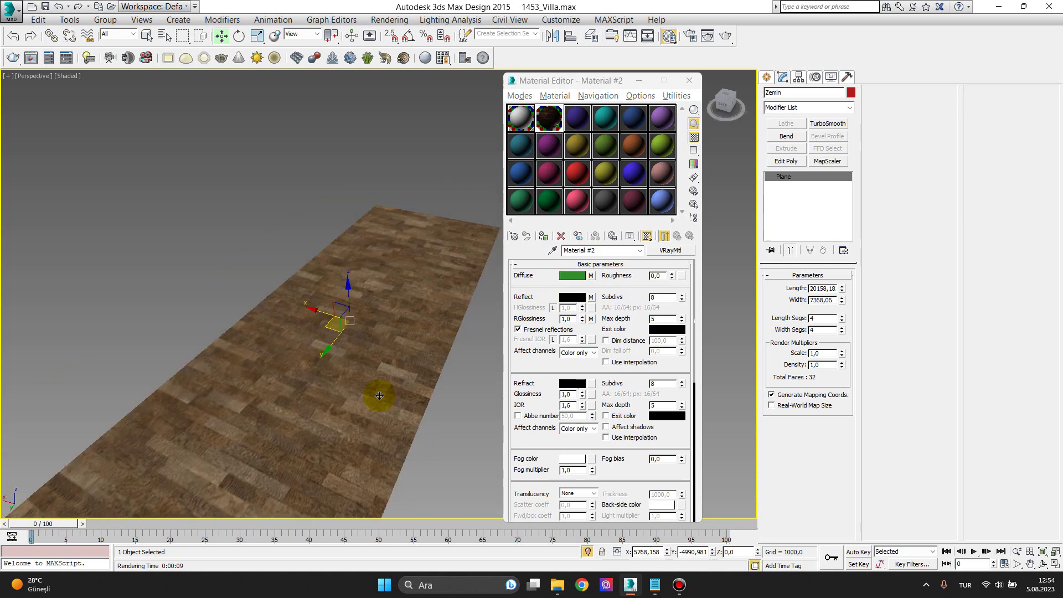
scroll(376, 398, "down", 2)
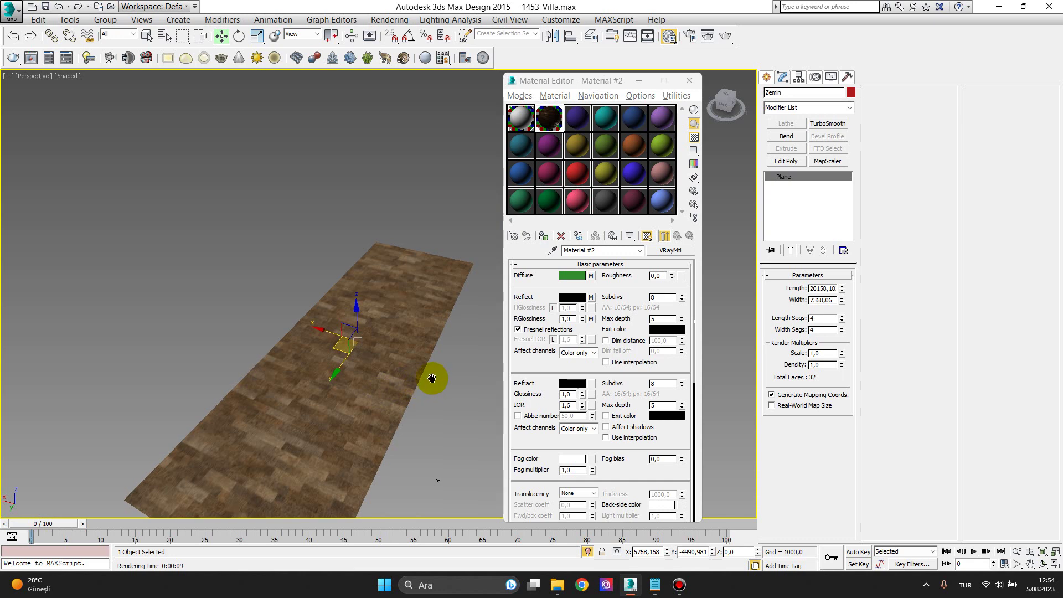
middle_click_drag(435, 380, 391, 339)
scroll(310, 346, "up", 2)
scroll(345, 349, "up", 2)
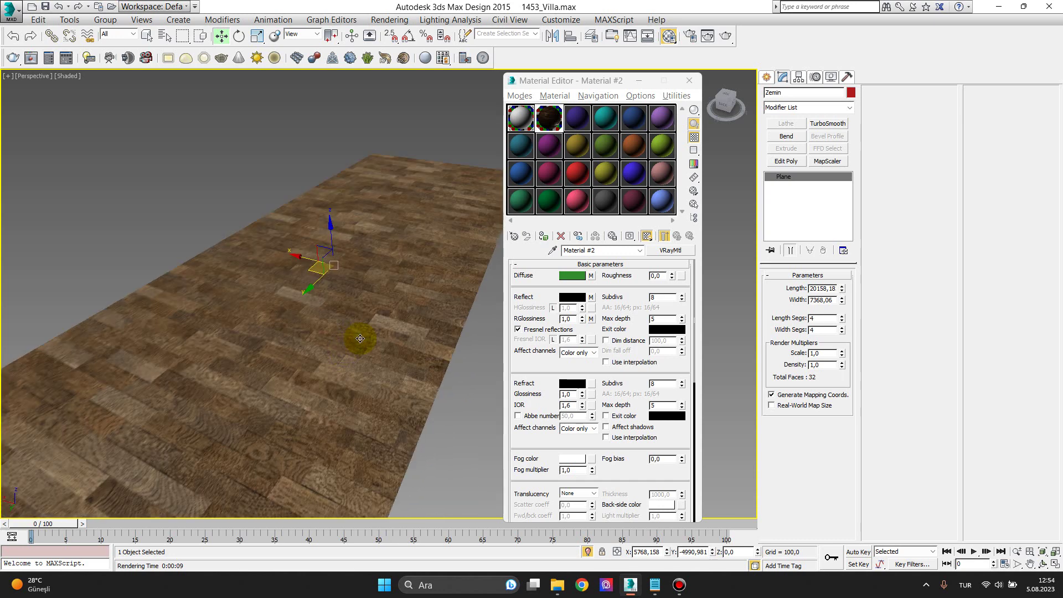
scroll(384, 324, "down", 2)
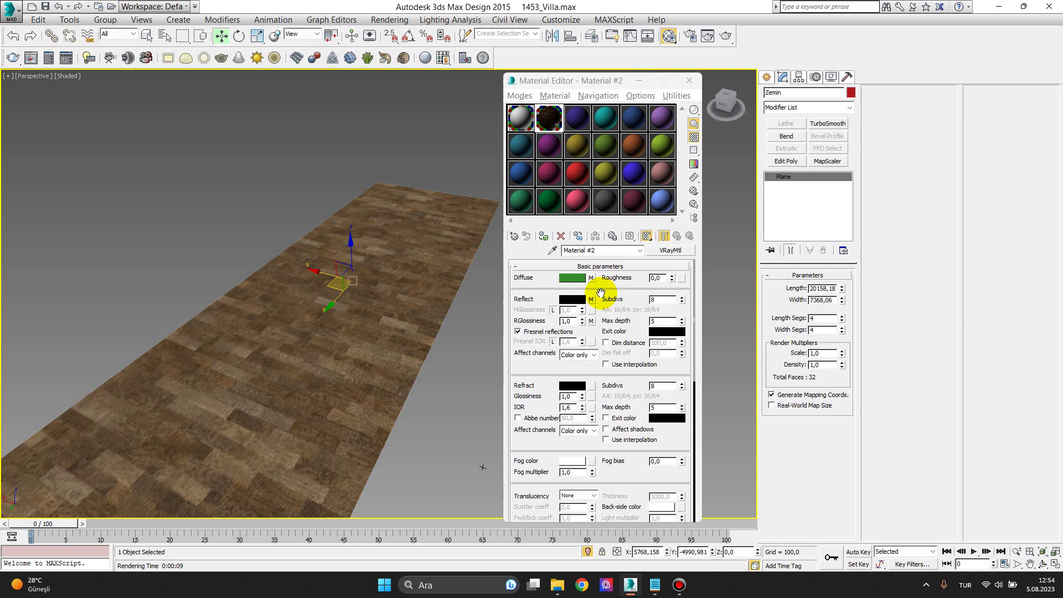
Collapse Basic parameters, look through Material #2's Maps rollout, and close the Material Editor
left_click(520, 265)
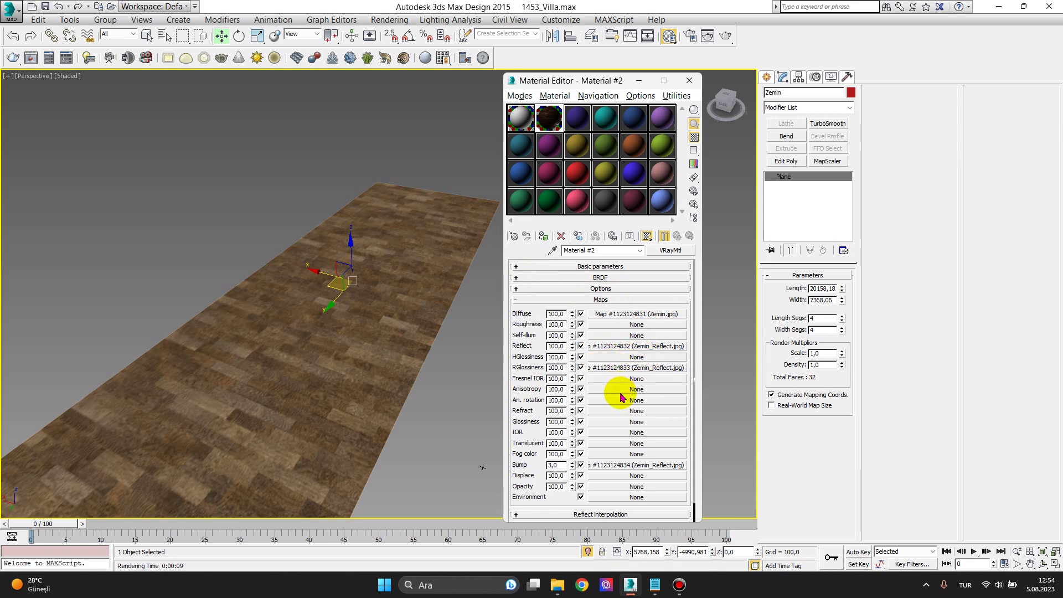
scroll(618, 395, "down", 1)
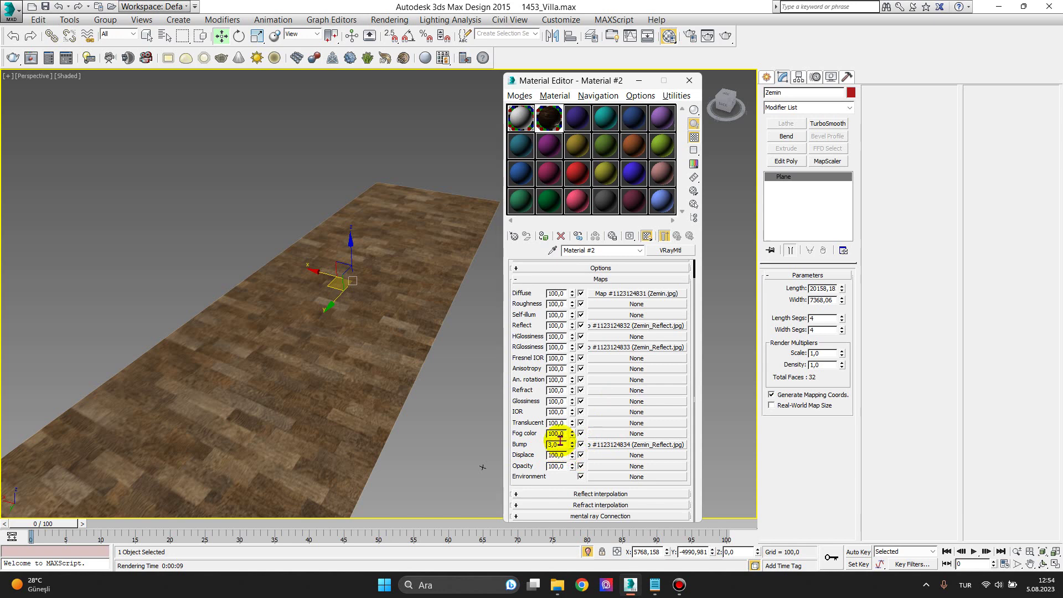
left_click(689, 79)
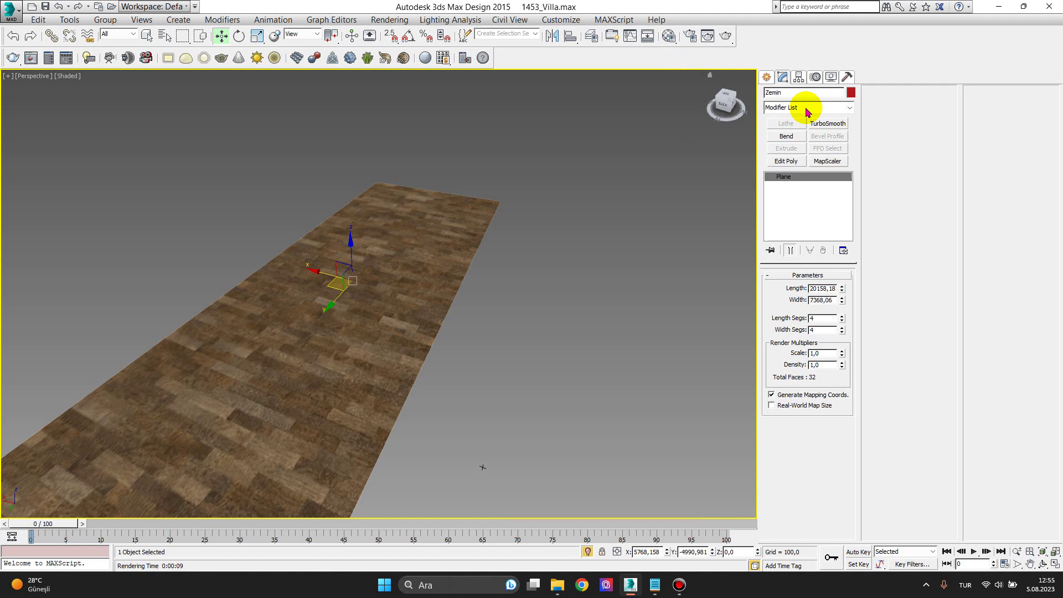
Add a UVW Map modifier to the Zemin floor from the Modifier List
left_click(849, 109)
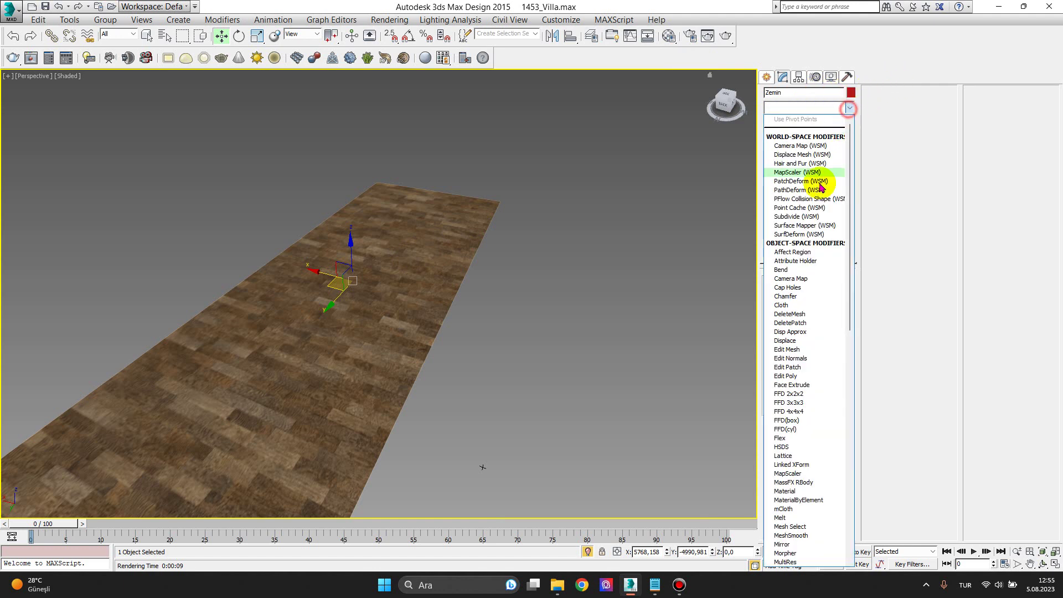
key("u")
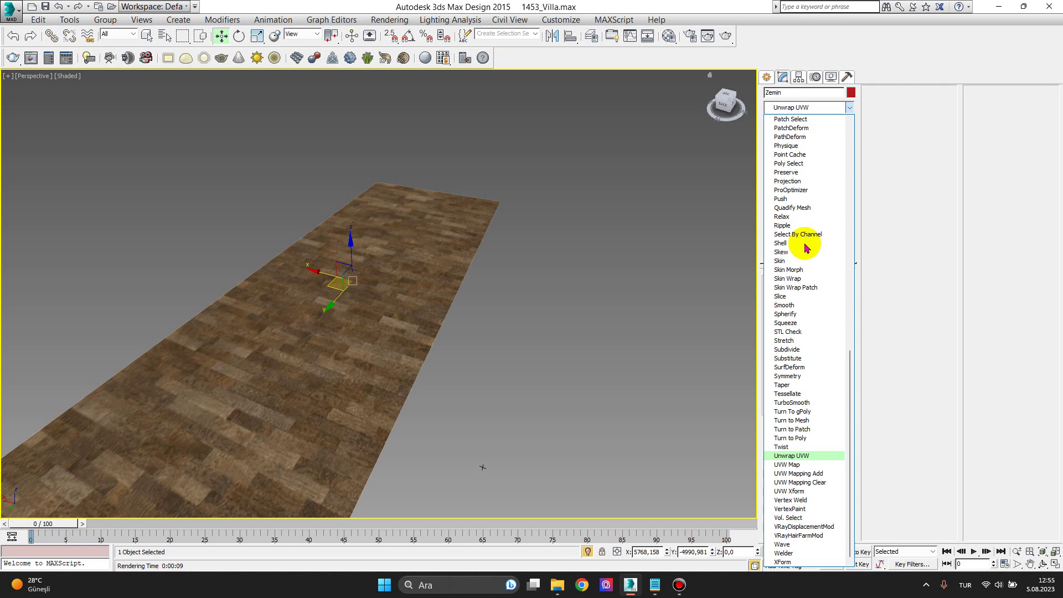
left_click(809, 465)
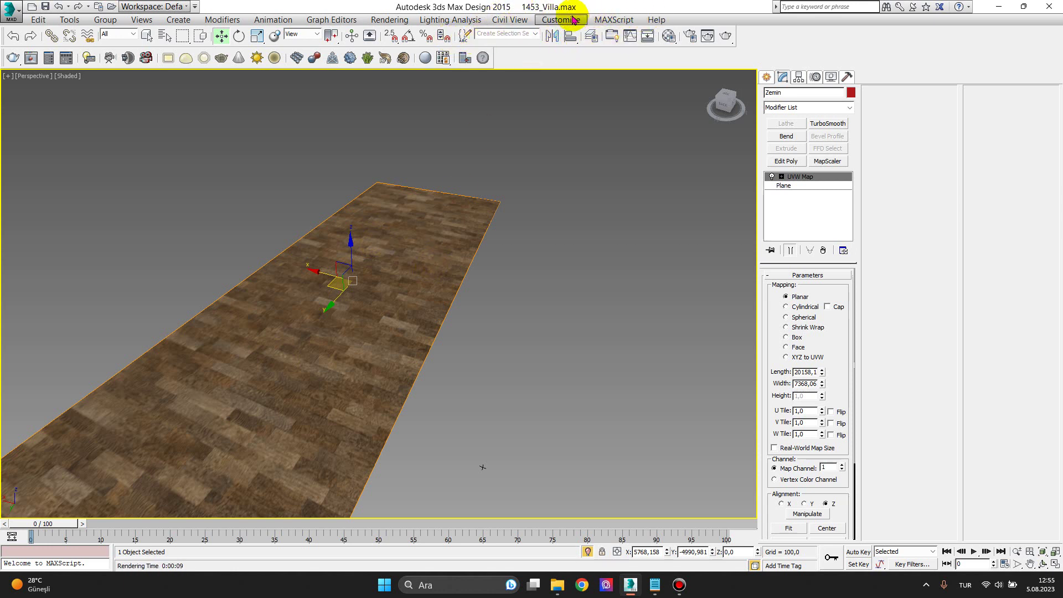
Enable Angle Snap and Select and Rotate, and expand UVW Map for its Gizmo
left_click(411, 37)
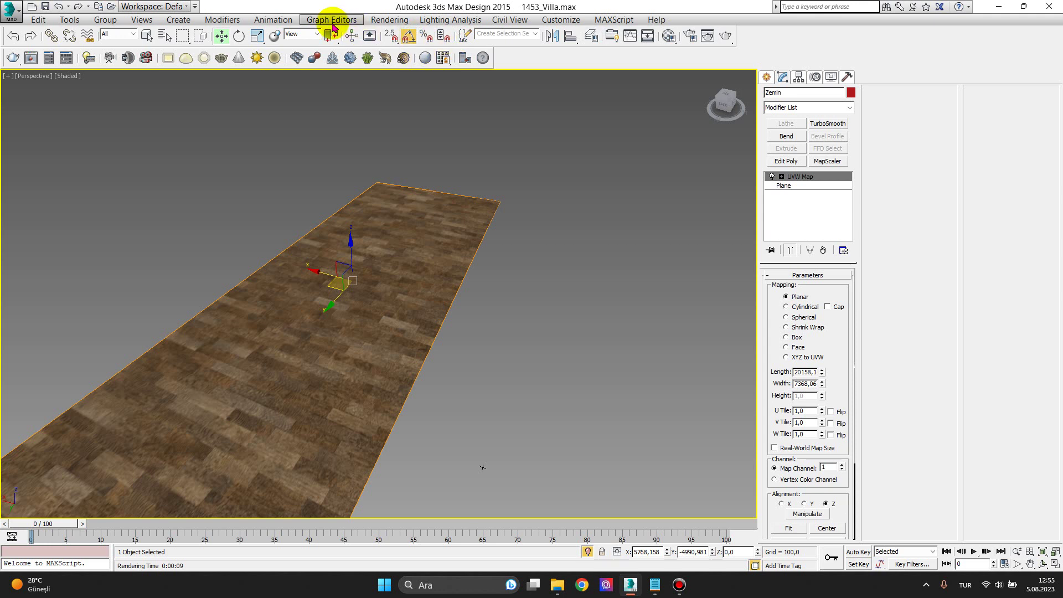
left_click(243, 37)
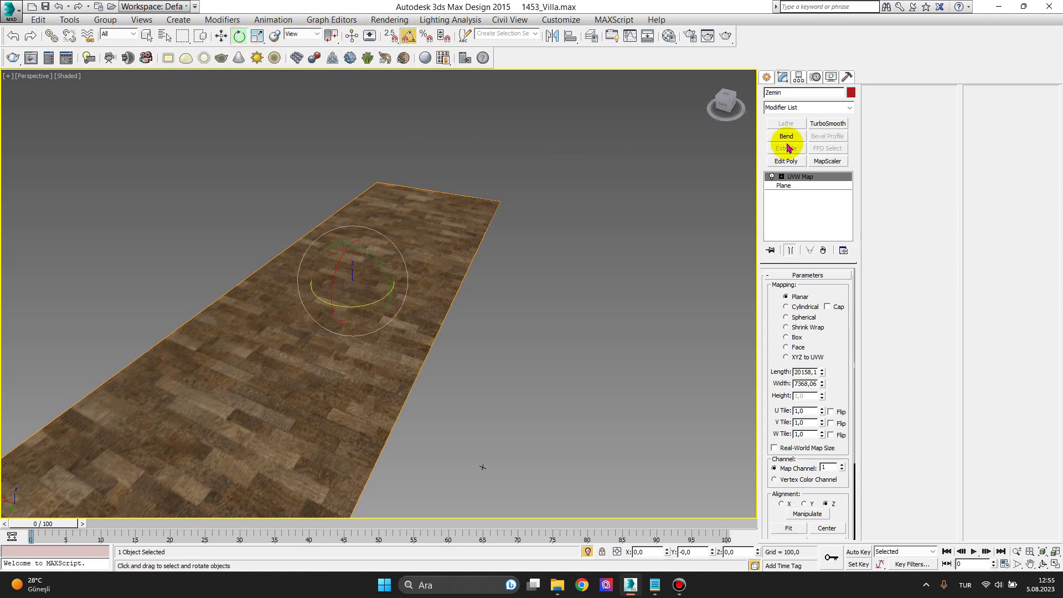
left_click(767, 178)
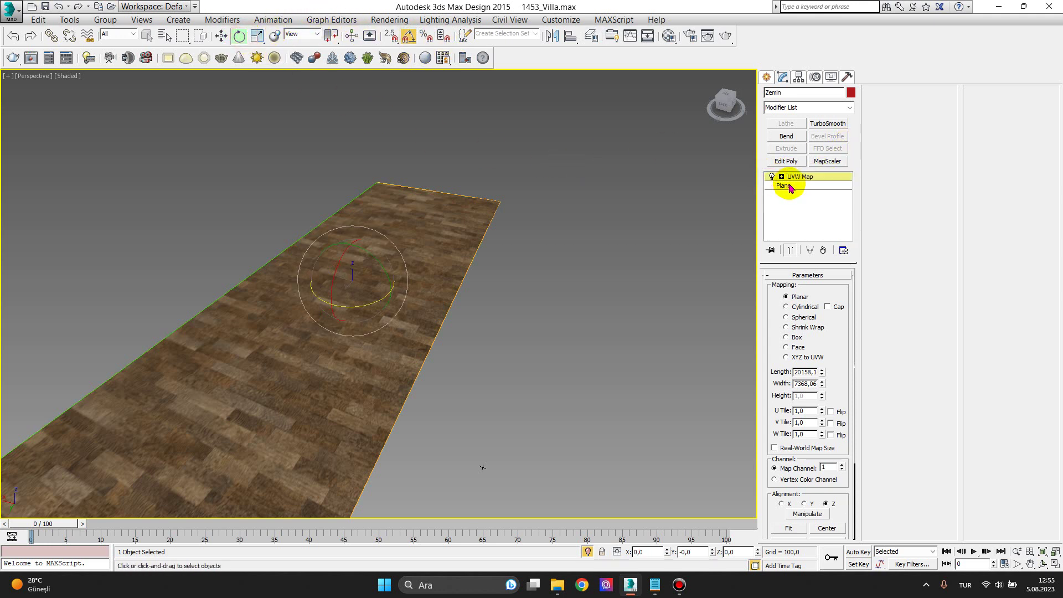
left_click(780, 177)
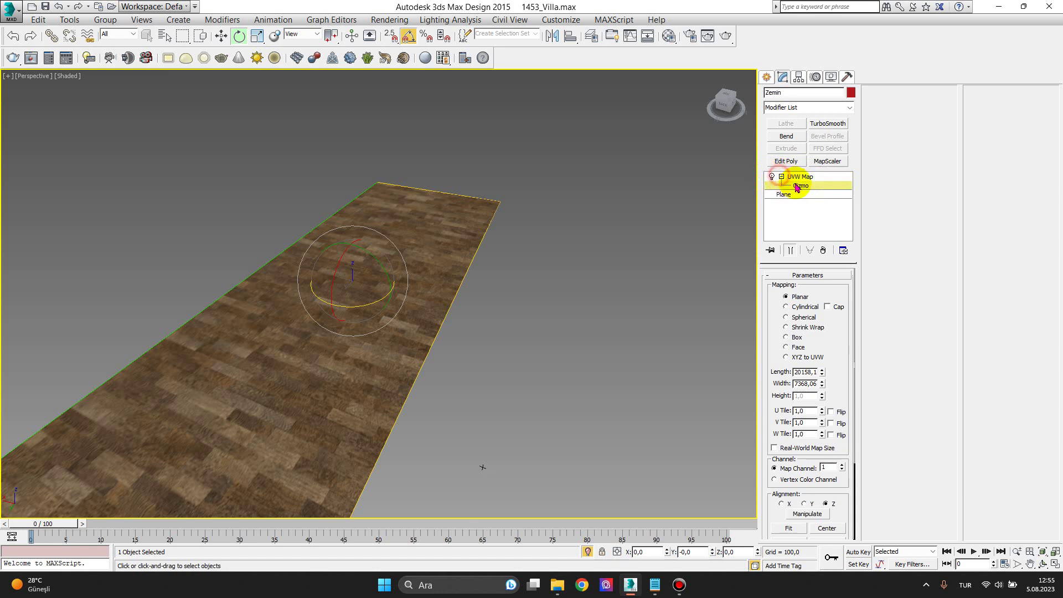
Rotate the UVW Map gizmo about Z to turn the planks, then disable Angle Snap and switch to Move
left_click(801, 187)
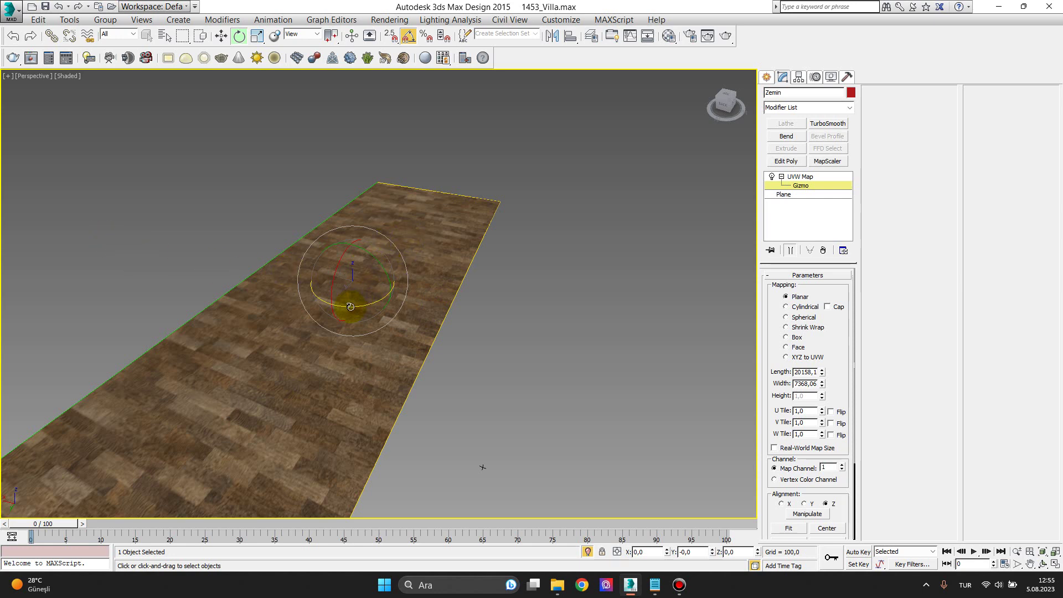
left_click_drag(351, 307, 303, 321)
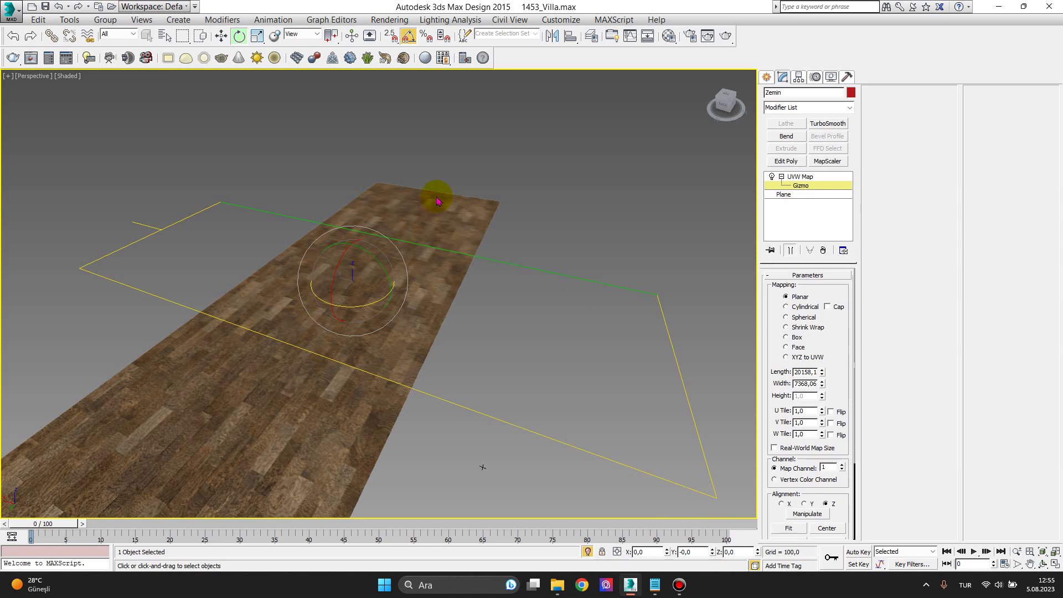
left_click(409, 36)
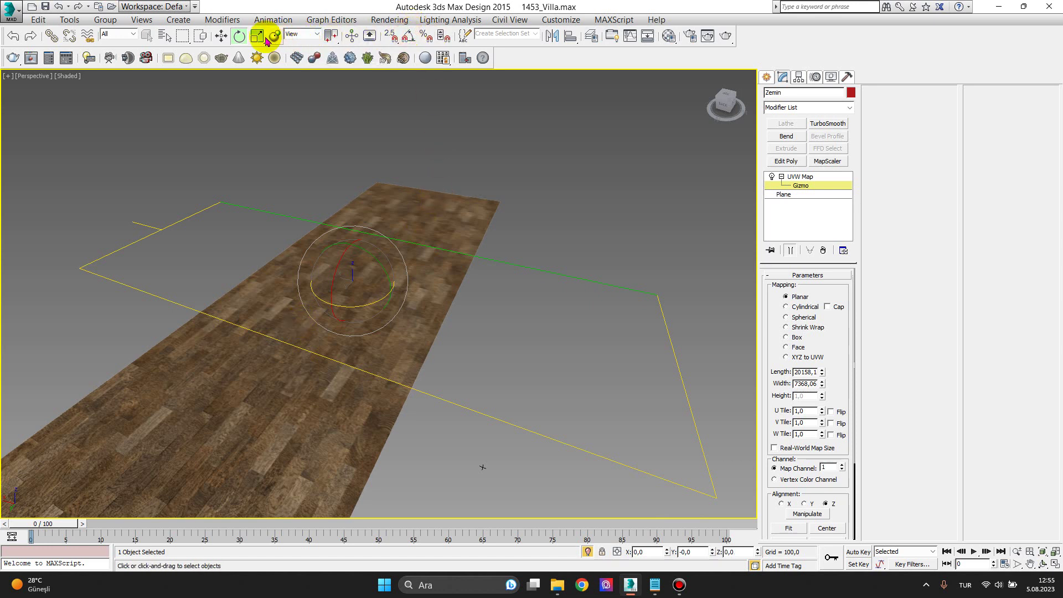
left_click(222, 36)
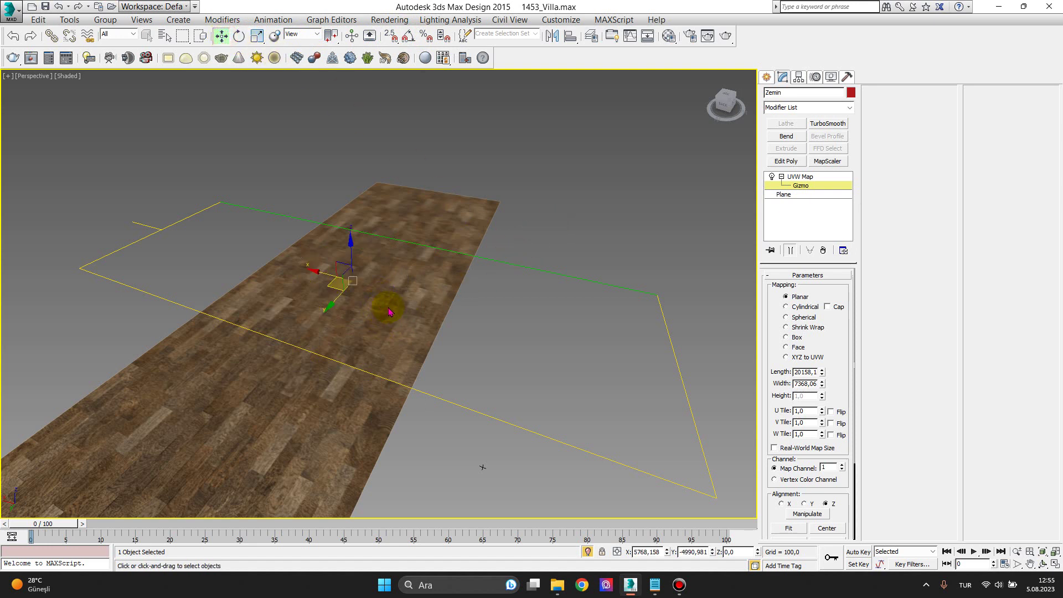
scroll(372, 309, "up", 2)
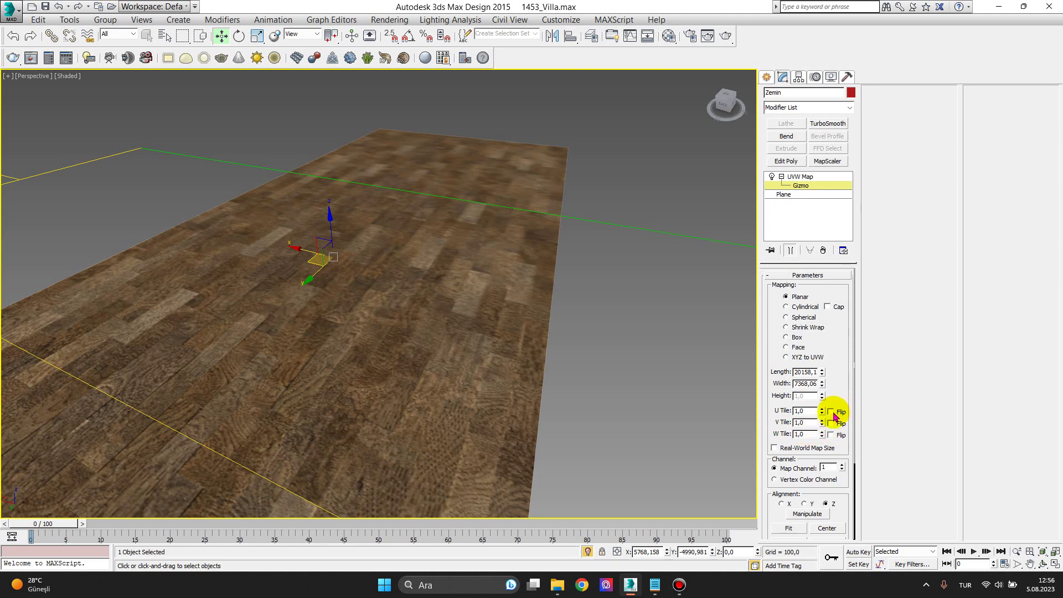
Drag the UVW Map Length and Width spinners to start resizing the floor mapping
scroll(828, 440, "down", 2)
scroll(826, 446, "down", 2)
scroll(827, 445, "down", 1)
scroll(827, 445, "down", 1)
scroll(827, 446, "up", 2)
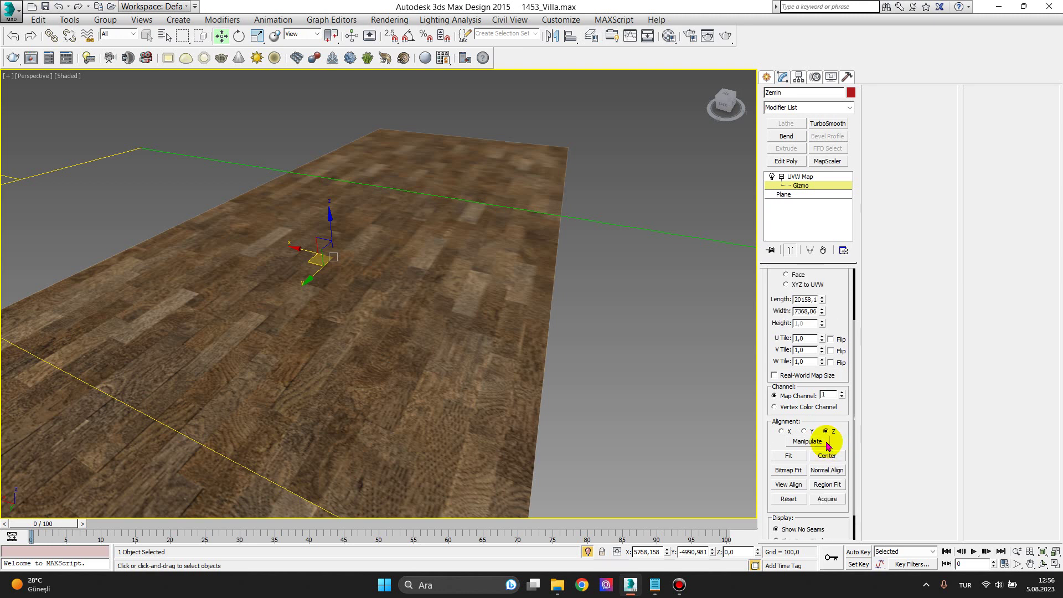
scroll(827, 446, "up", 1)
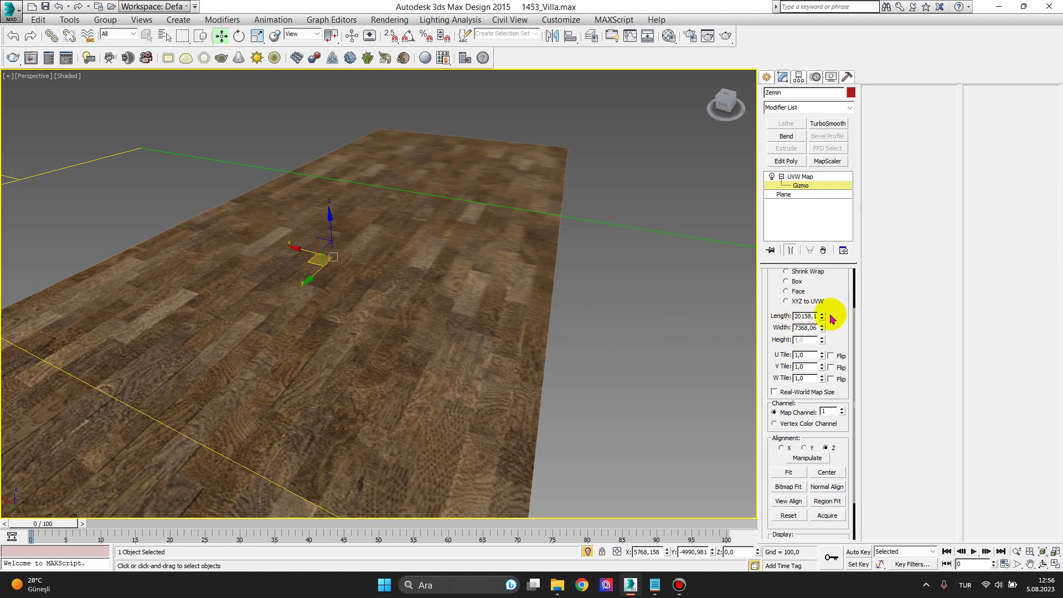
mouse_move(823, 318)
left_mouse_down()
mouse_move(800, 265)
mouse_move(795, 296)
left_mouse_up()
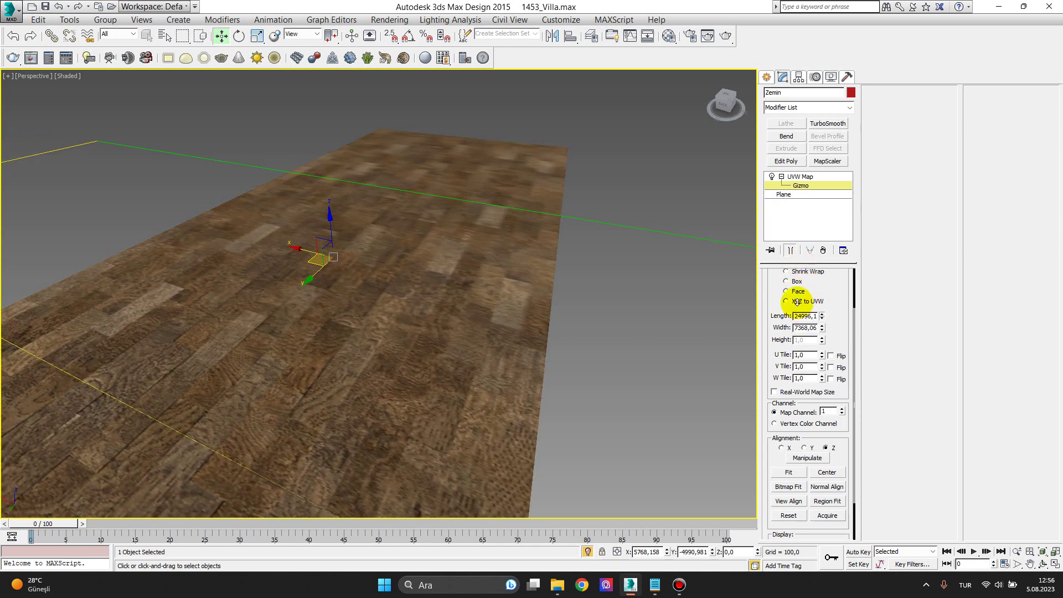
mouse_move(823, 330)
left_mouse_down()
mouse_move(802, 296)
mouse_move(813, 296)
mouse_move(795, 308)
mouse_move(806, 332)
mouse_move(824, 321)
left_mouse_up()
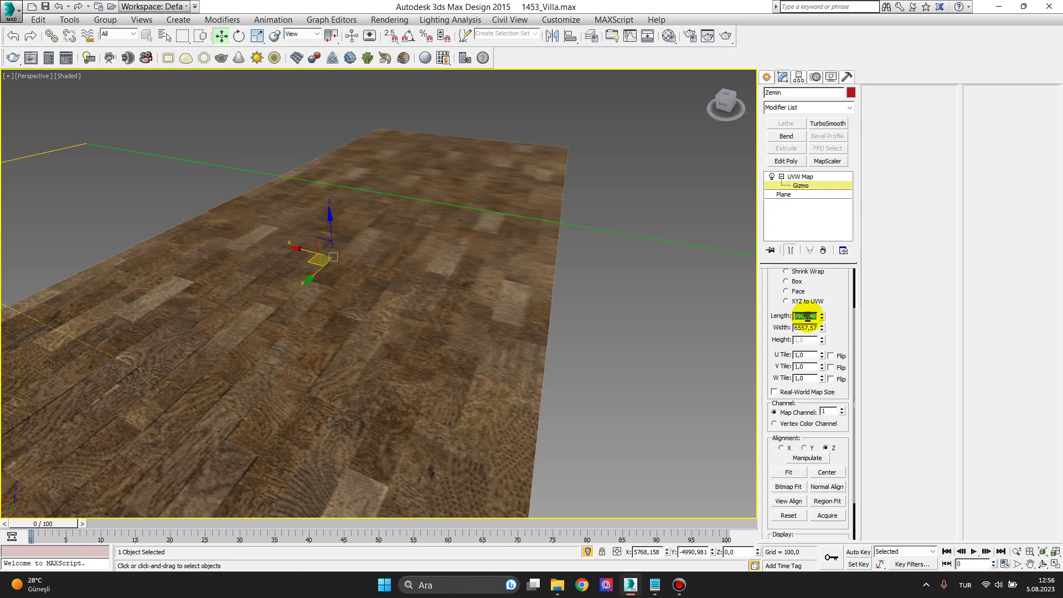
Enter mapping Length 750 and Width 977, then zoom in to check the plank grain
type("750")
key("Return")
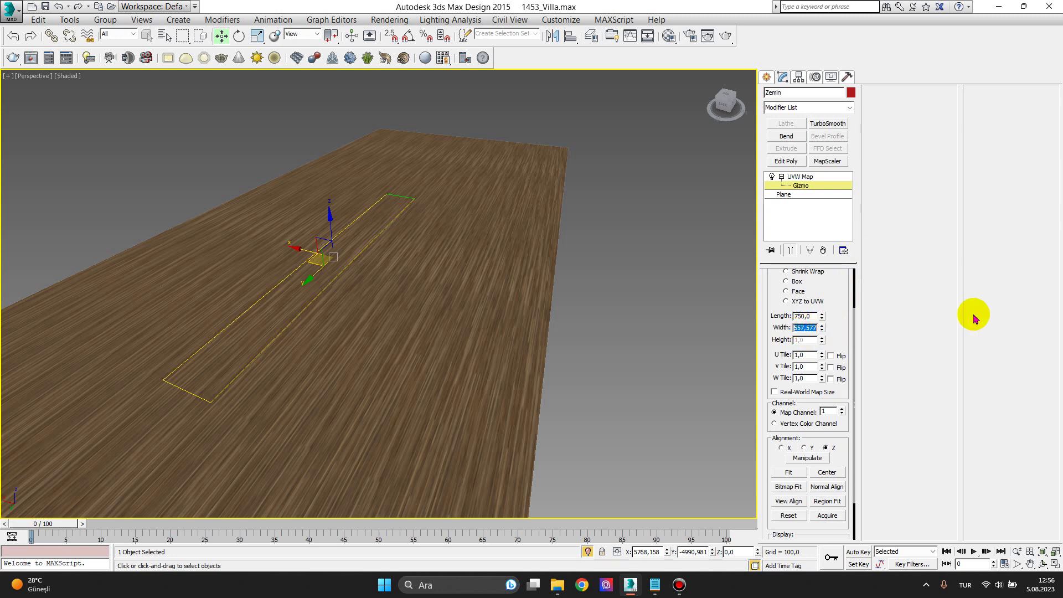
type("9")
key("Return")
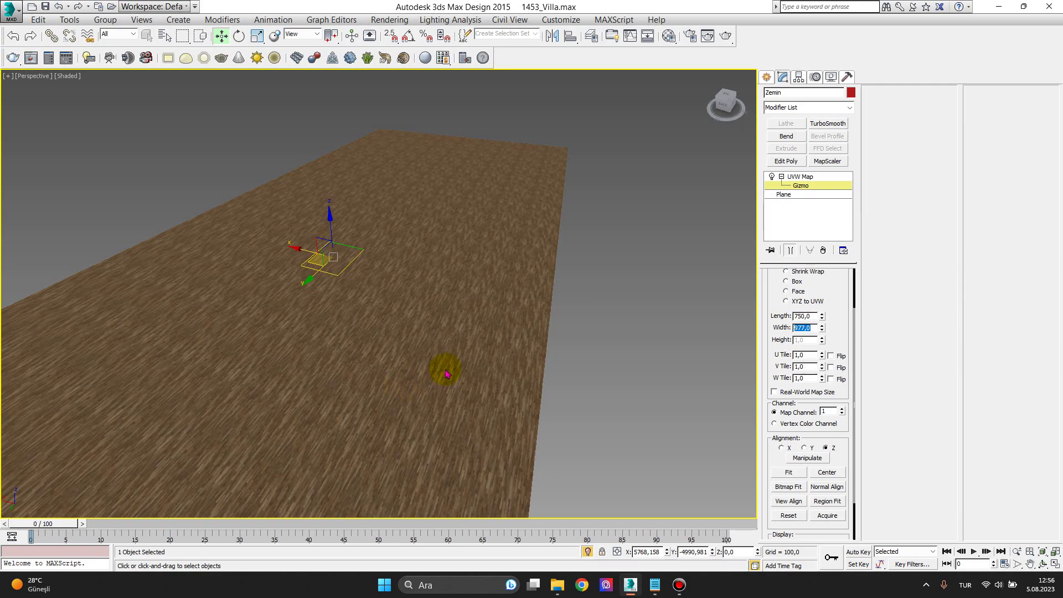
scroll(465, 348, "up", 2)
scroll(484, 339, "up", 2)
scroll(484, 339, "up", 2)
scroll(490, 343, "up", 3)
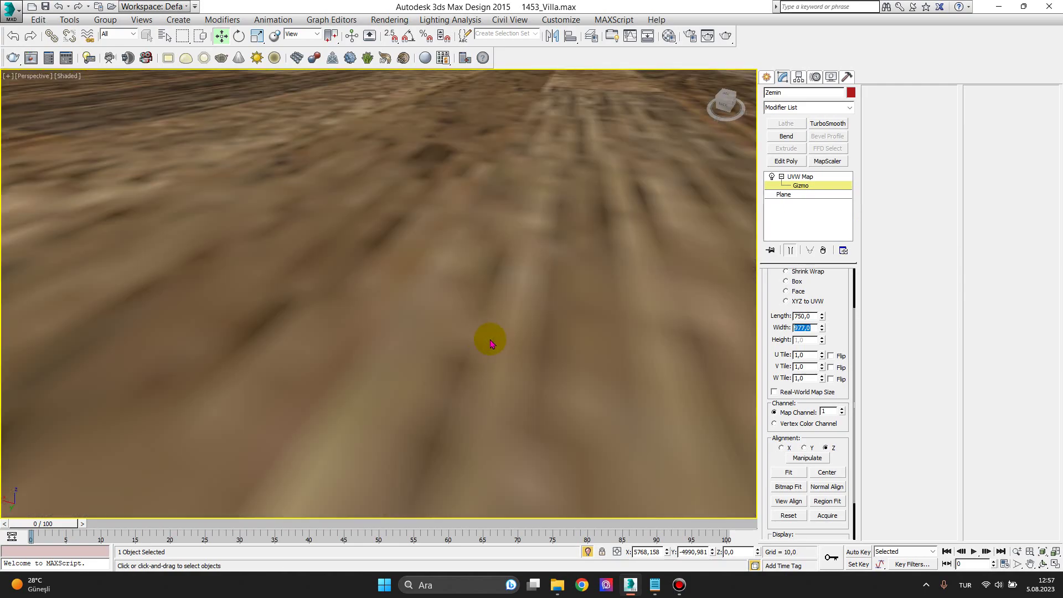
scroll(490, 344, "down", 3)
scroll(492, 344, "down", 3)
scroll(496, 344, "down", 2)
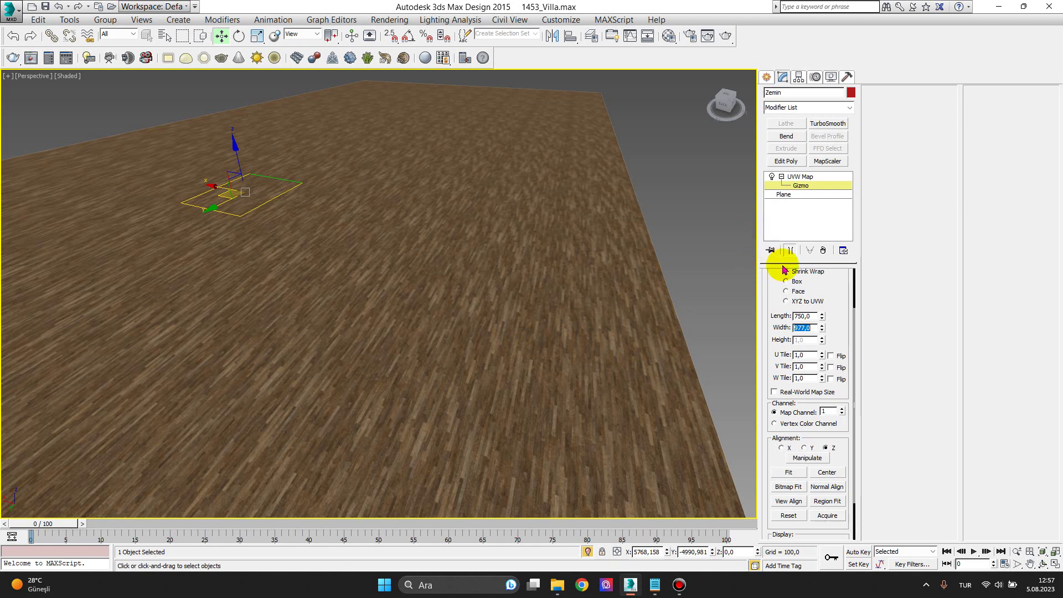
left_click(811, 327)
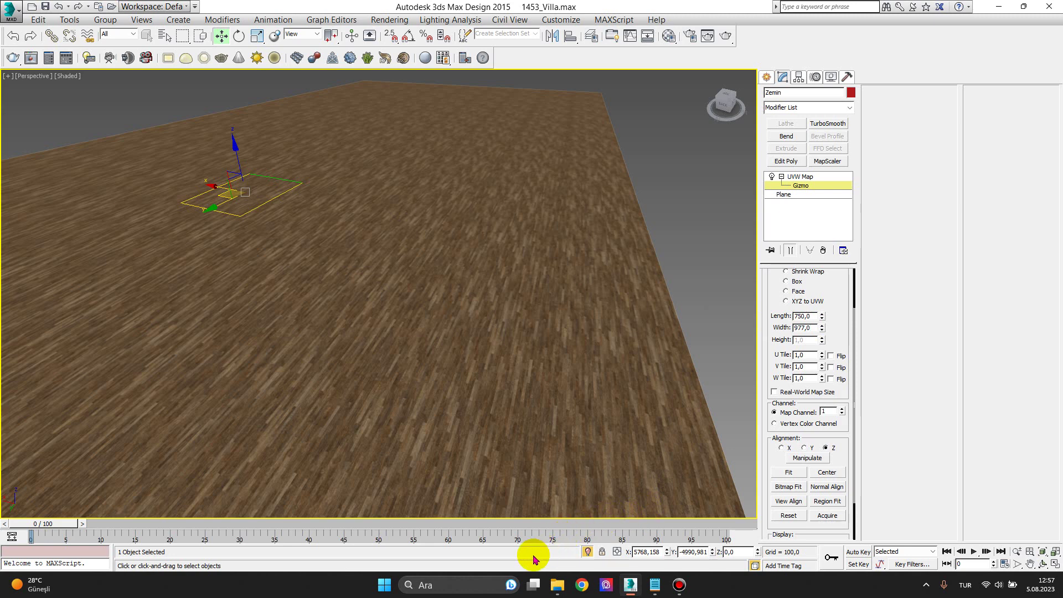
Exit Isolate Selection, zoom extents on the room, and drag mapping size to 877.5 by 1113.78
left_click(587, 551)
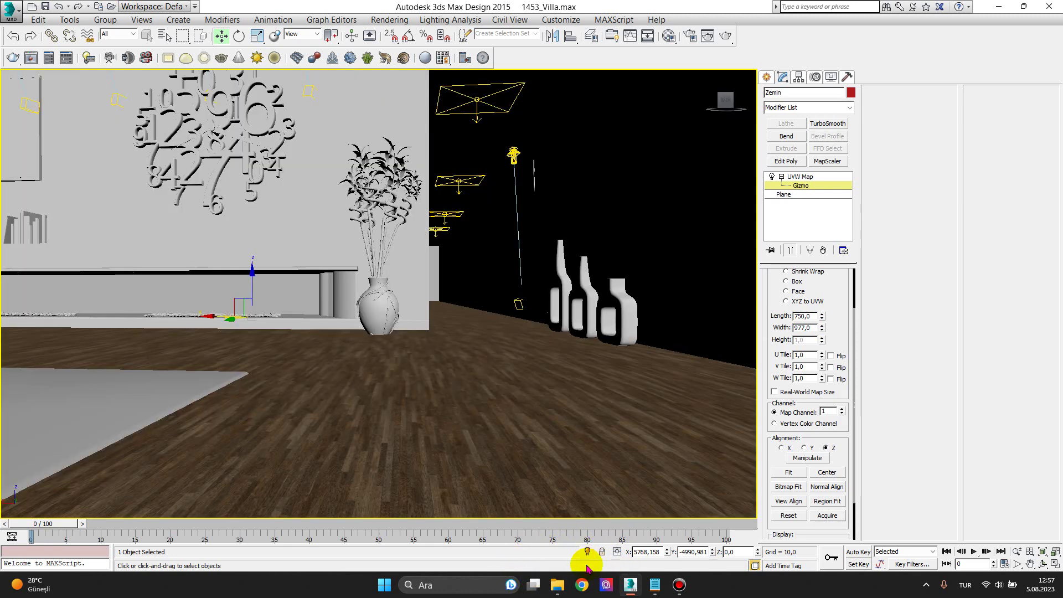
key("shift+z")
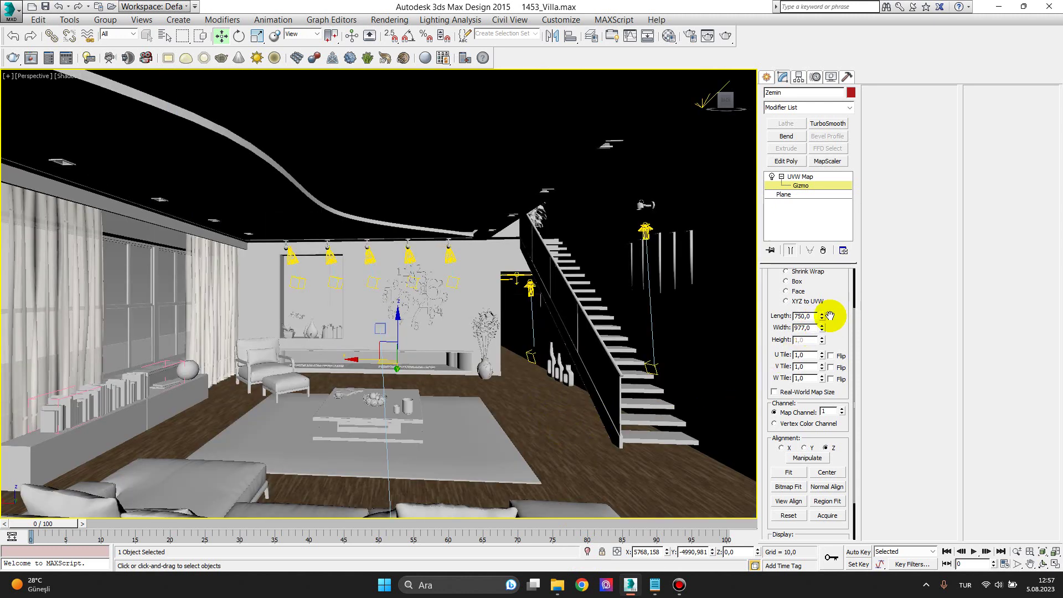
left_click_drag(822, 319, 823, 304)
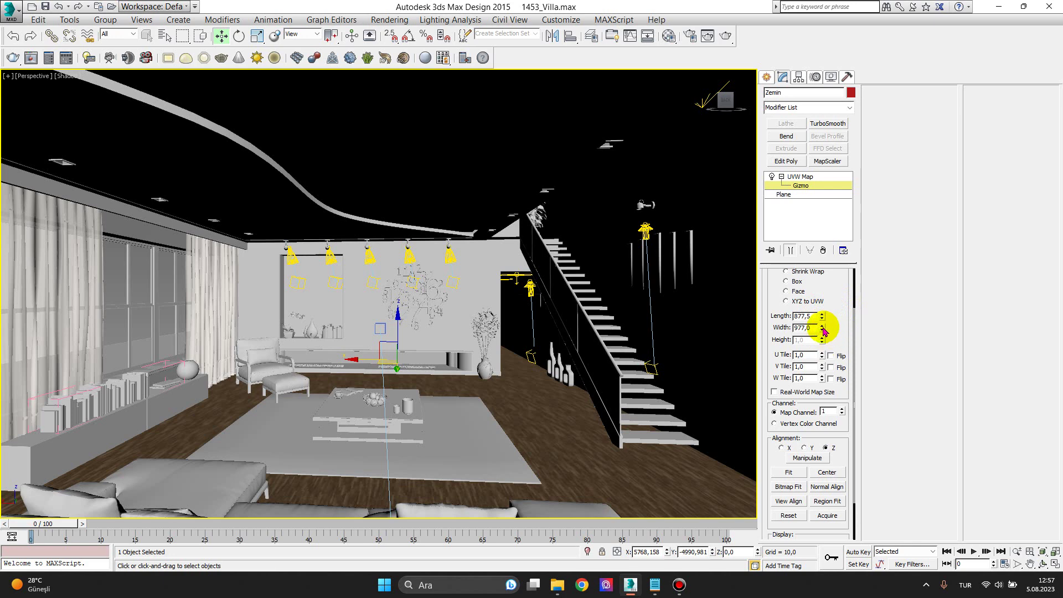
left_click_drag(822, 331, 824, 318)
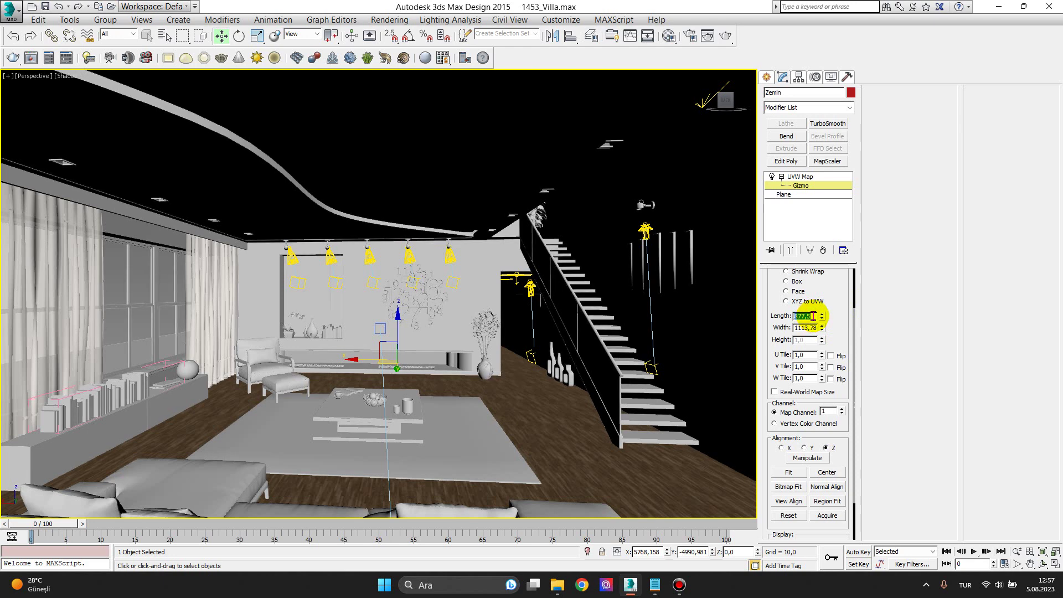
Set the floor mapping Length to 770 and Width to 970
type("770")
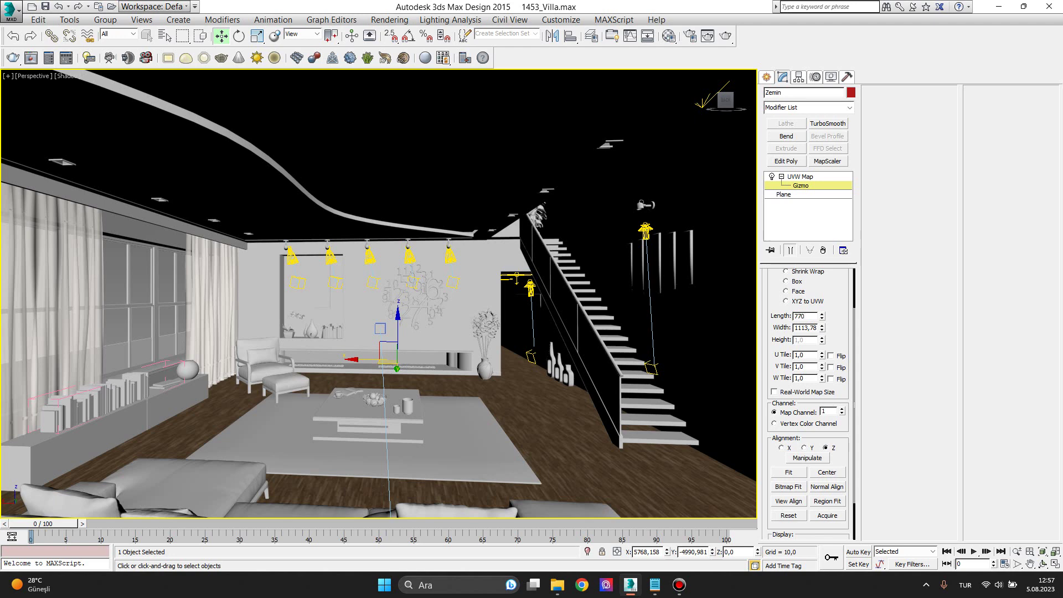
key("Return")
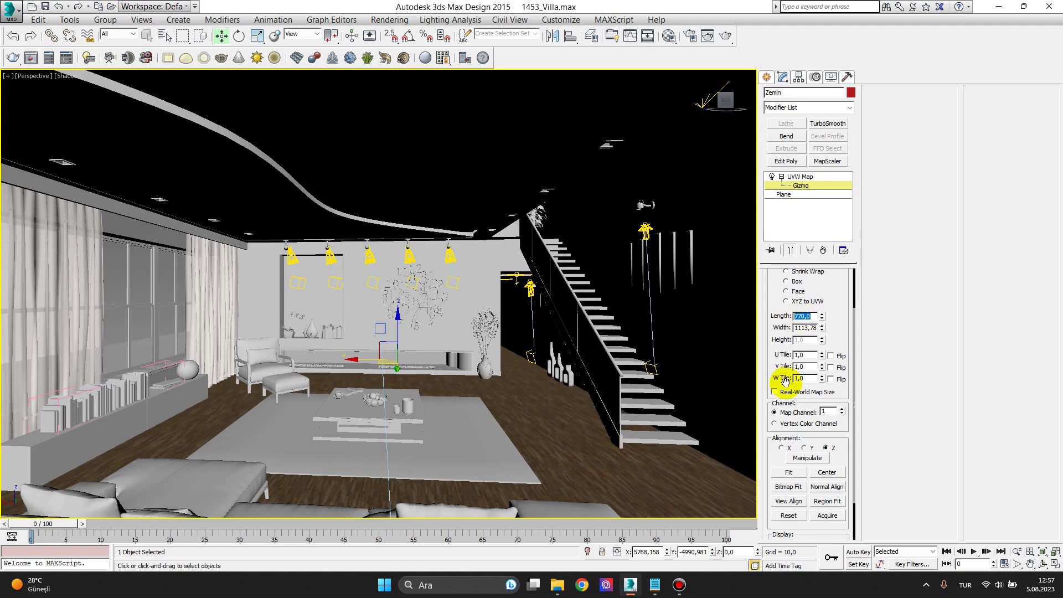
double_click(805, 329)
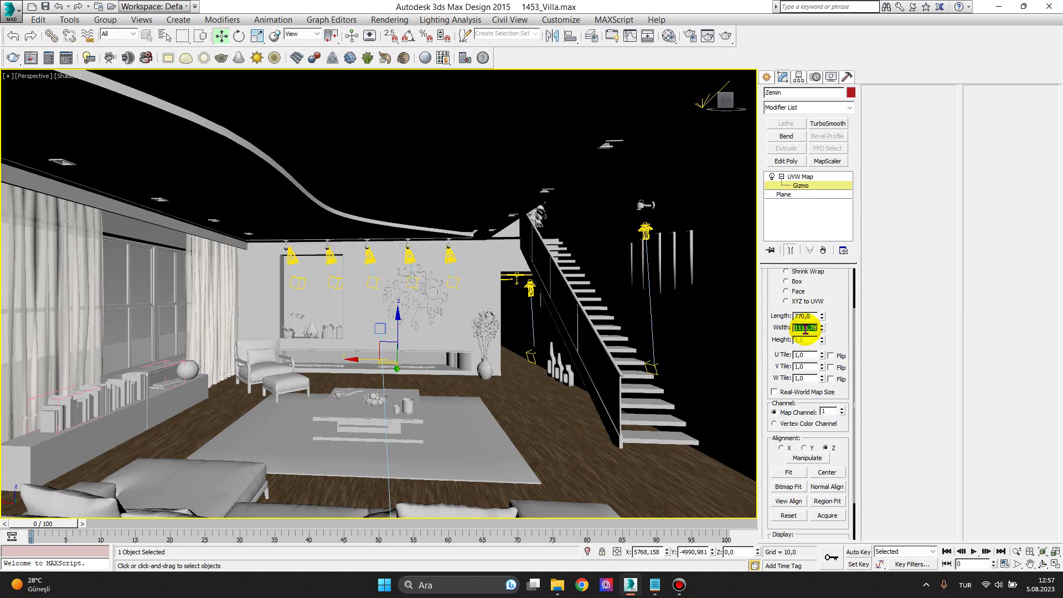
type("970")
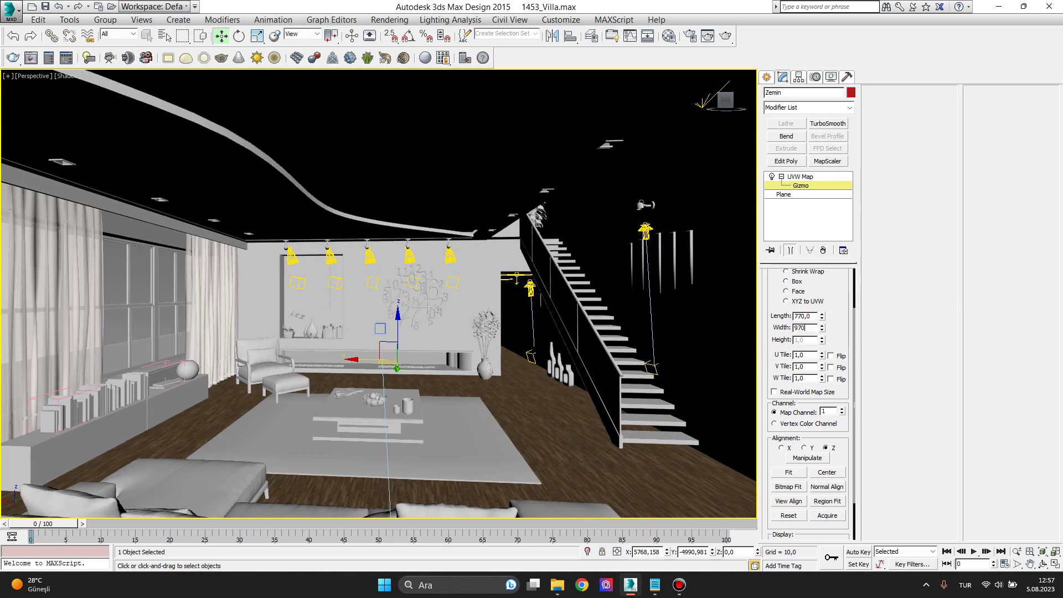
key("Return")
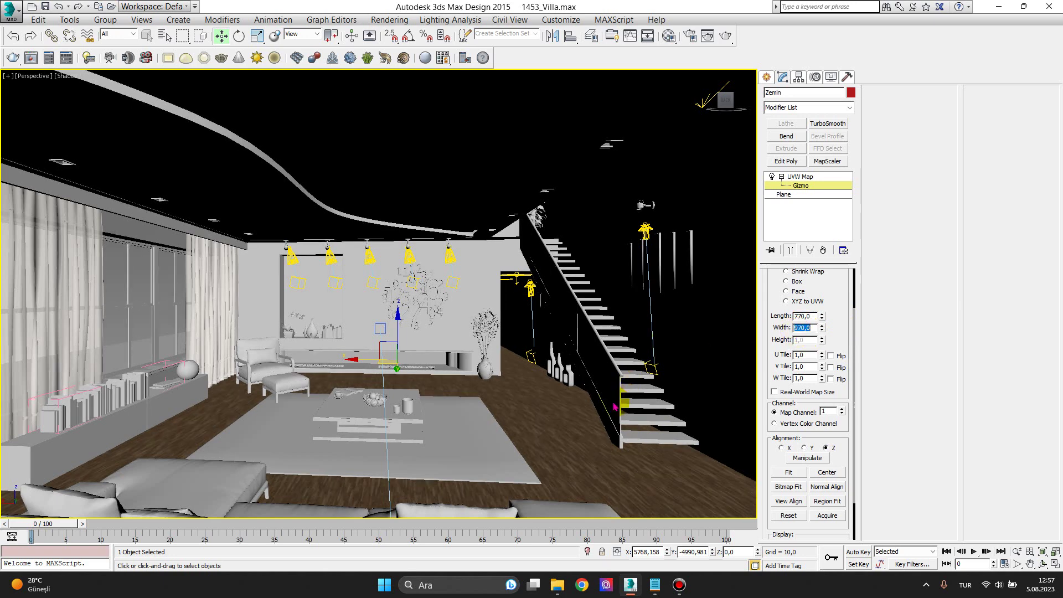
scroll(580, 462, "up", 3)
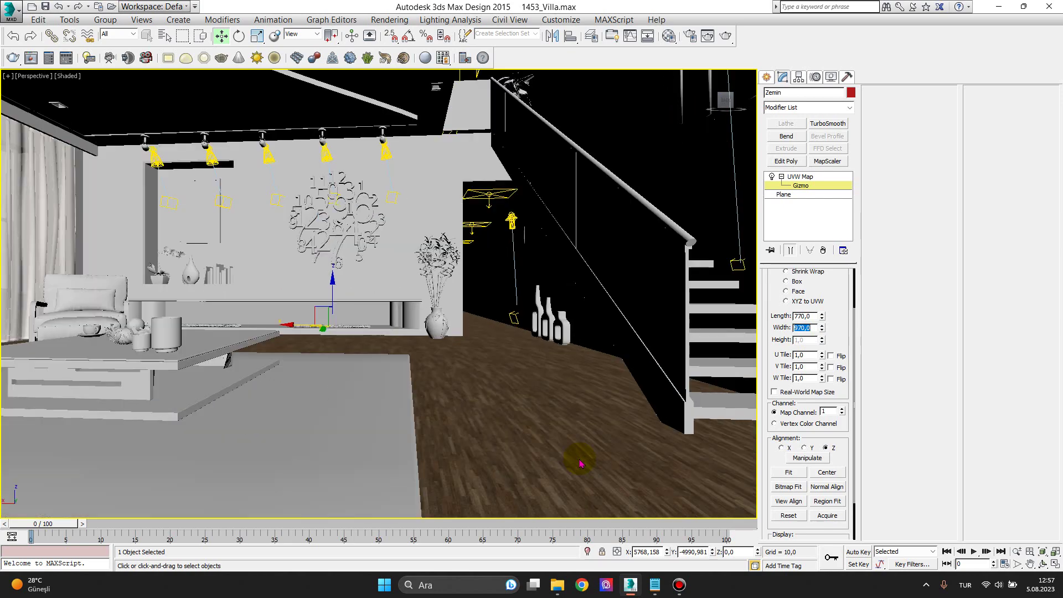
scroll(580, 462, "up", 3)
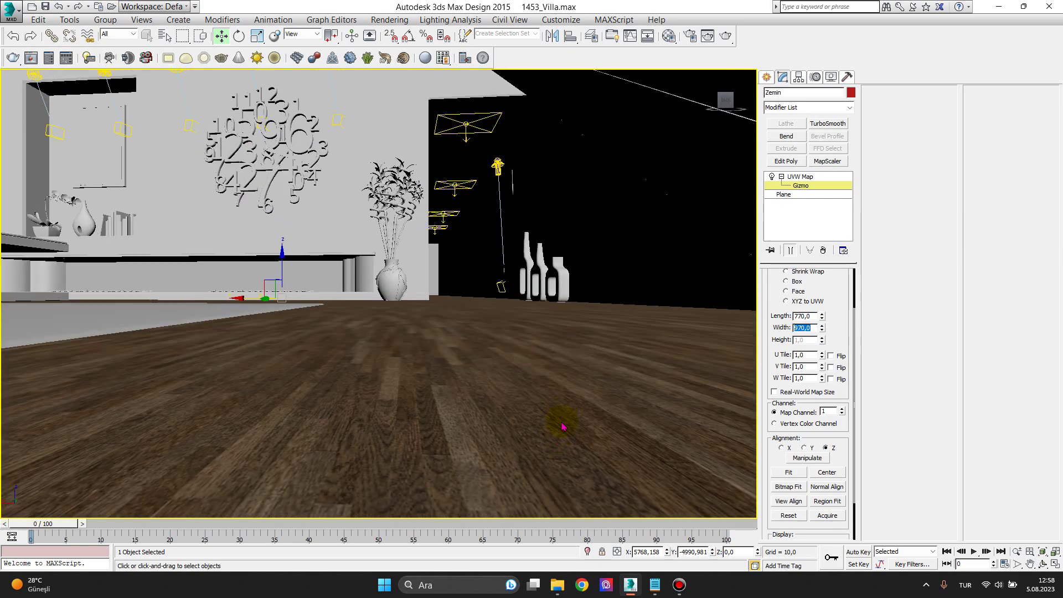
scroll(562, 434, "down", 5)
scroll(560, 428, "up", 6)
scroll(561, 428, "down", 3)
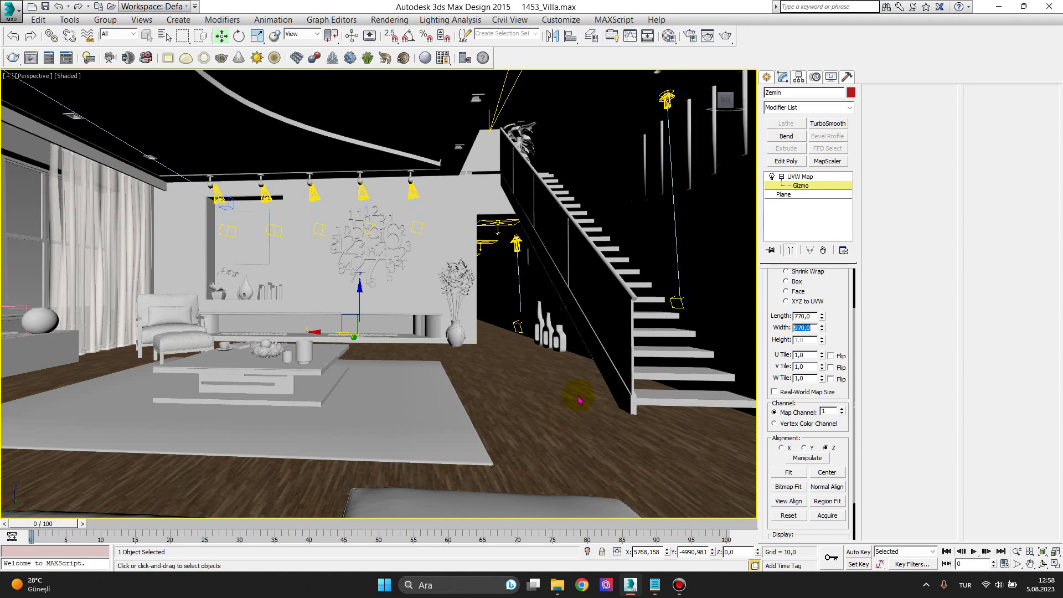
type("cc")
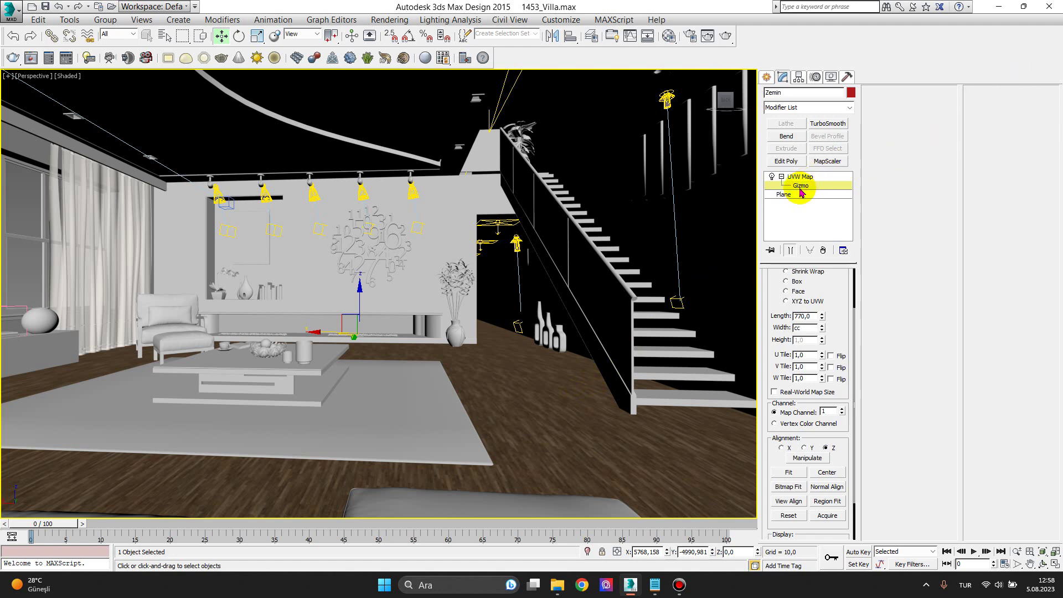
Leave Gizmo mode for the UVW Map level and enter Length 750 and Width 977
left_click(799, 189)
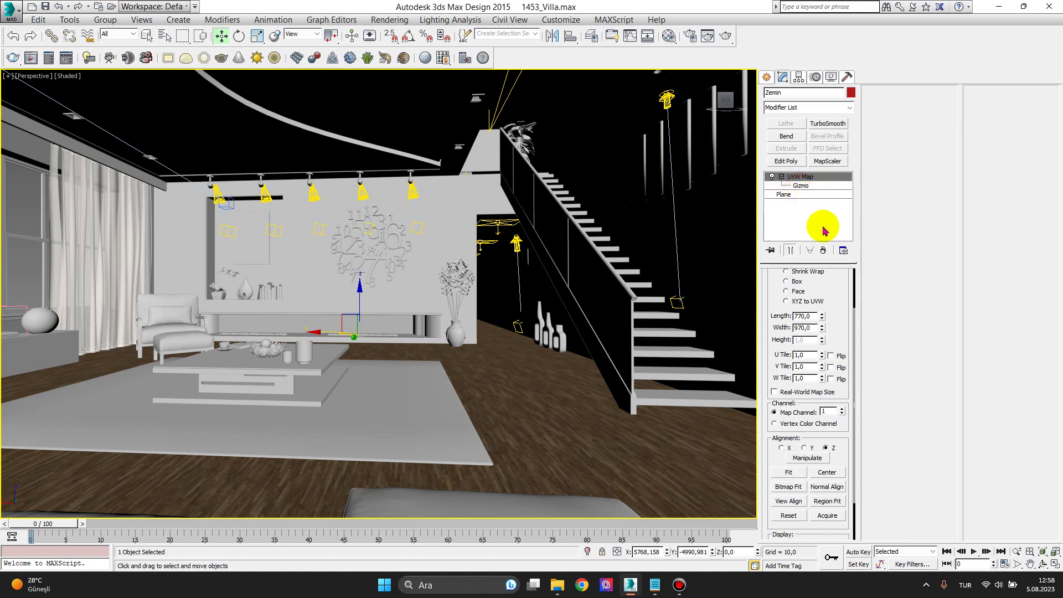
scroll(824, 286, "up", 2)
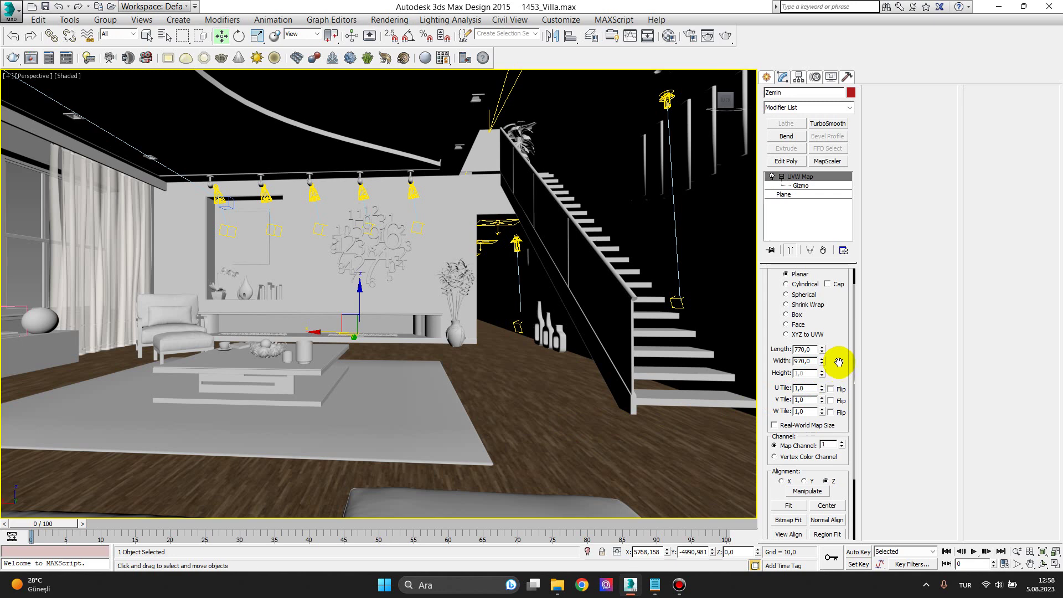
left_click_drag(812, 349, 781, 348)
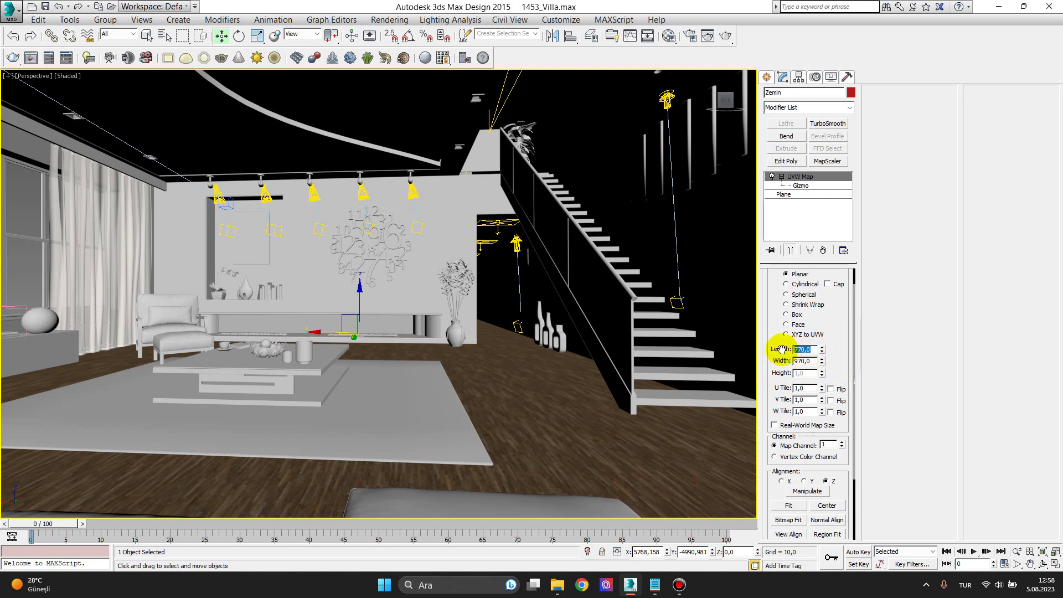
type("750")
key("Return")
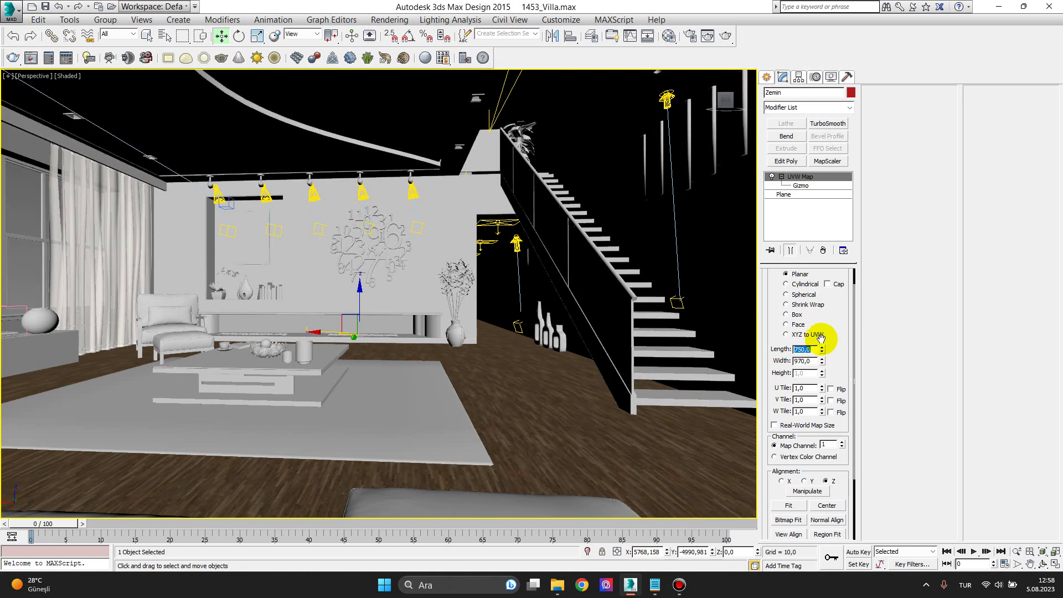
double_click(809, 362)
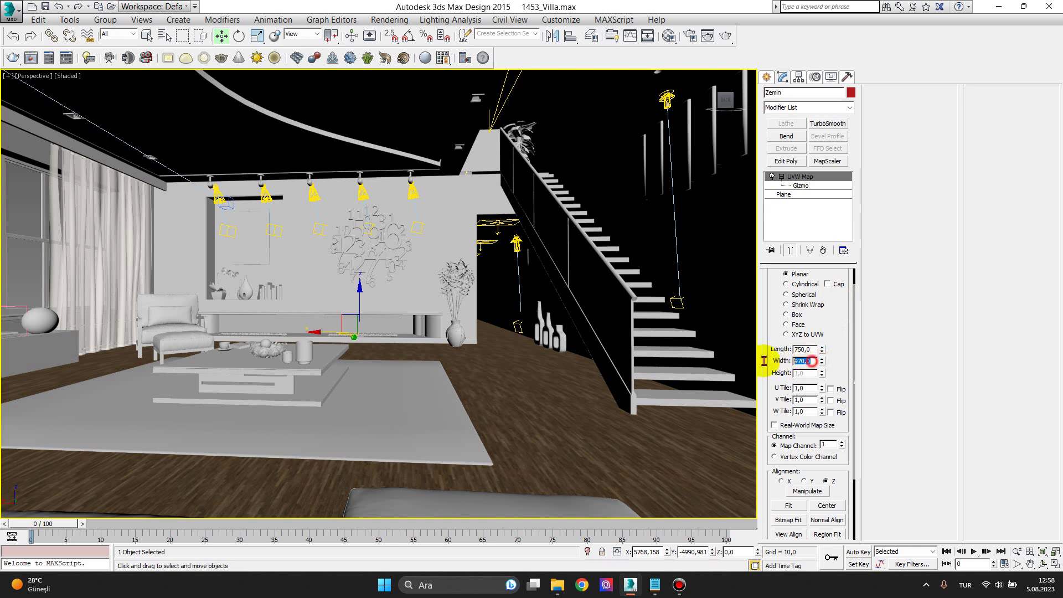
type("977")
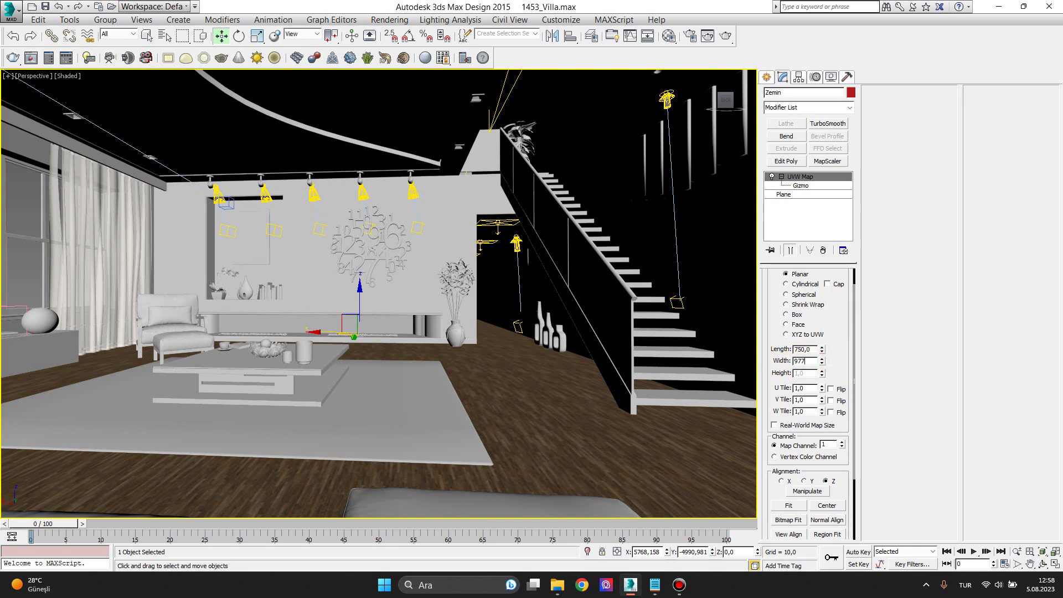
key("Return")
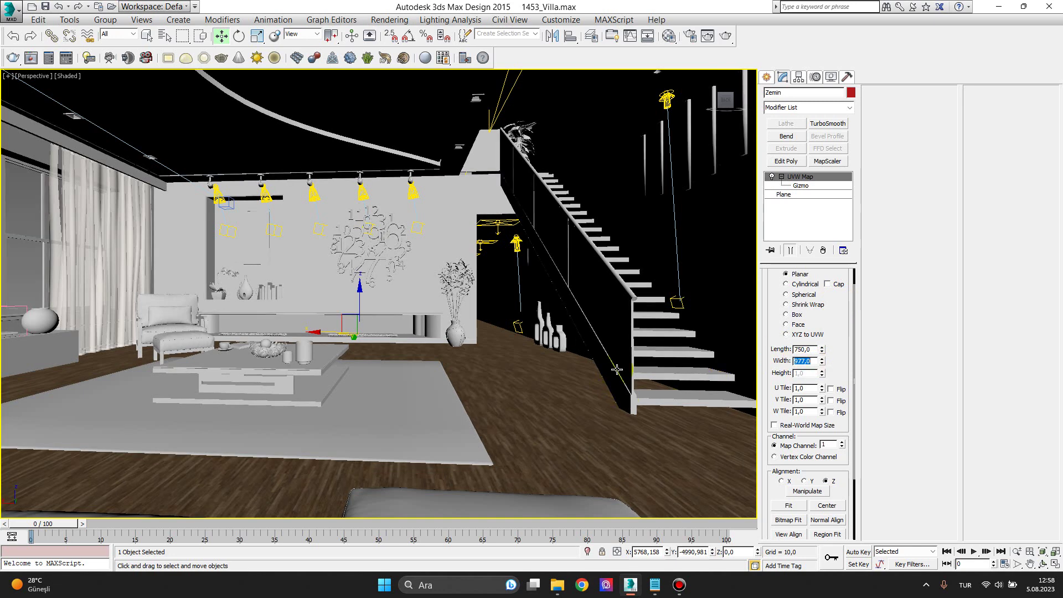
type("c")
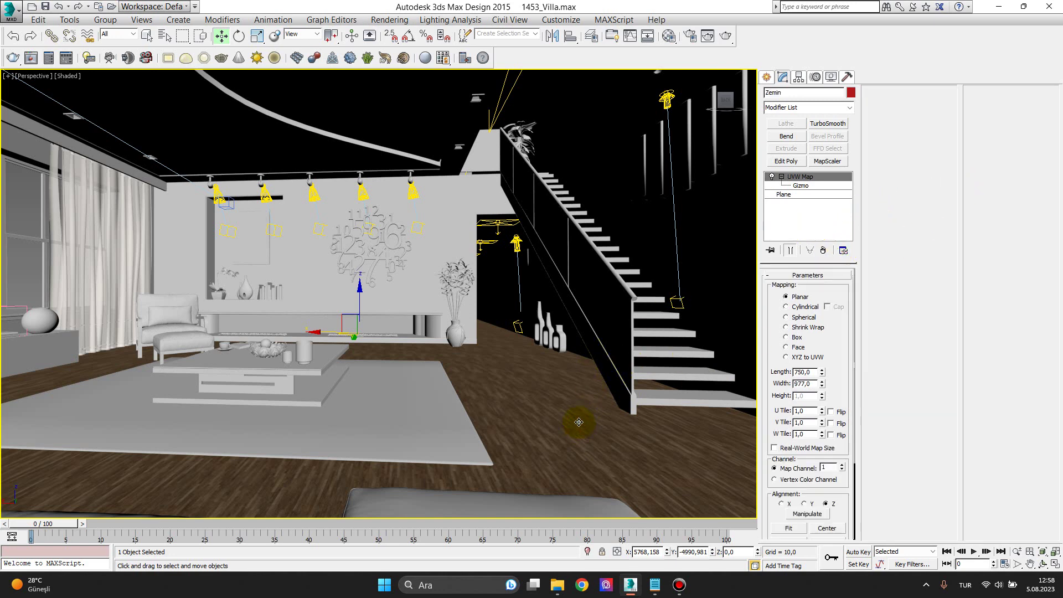
type("c")
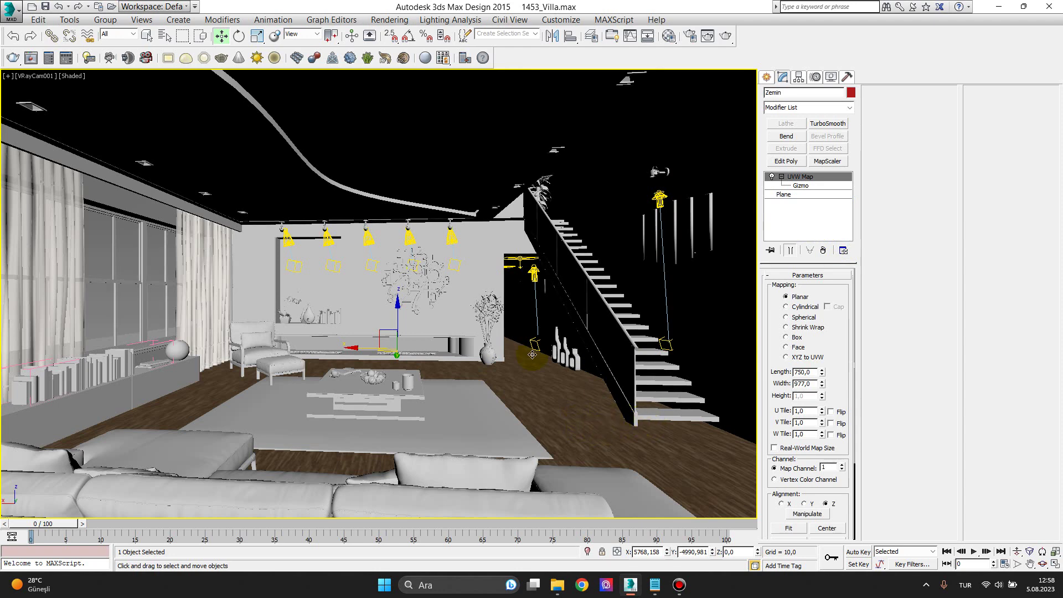
Render the camera view with V-Ray and zoom in and out on the wood floor
left_click(66, 58)
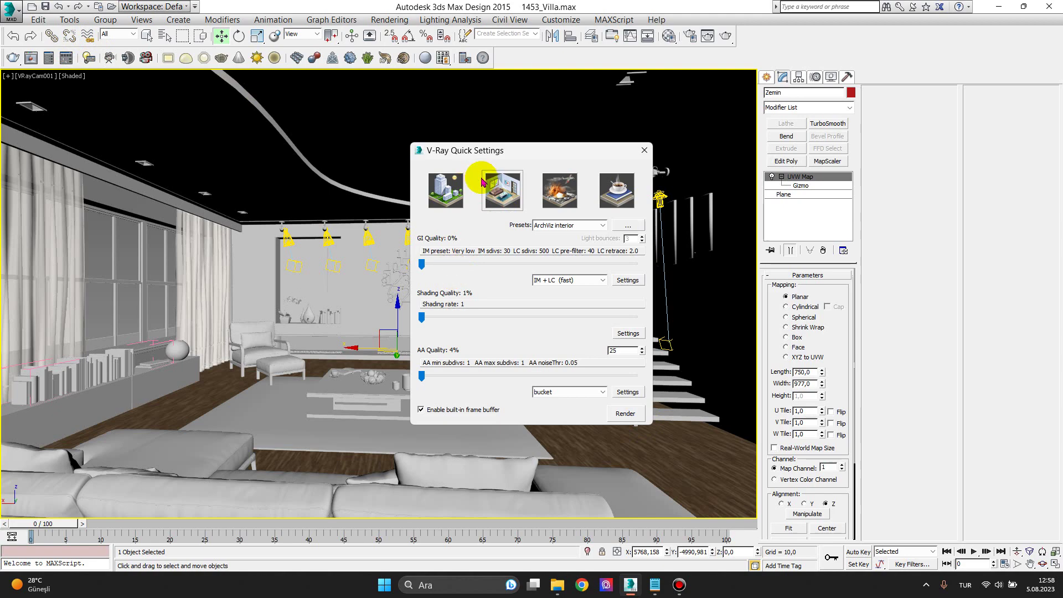
left_click(625, 413)
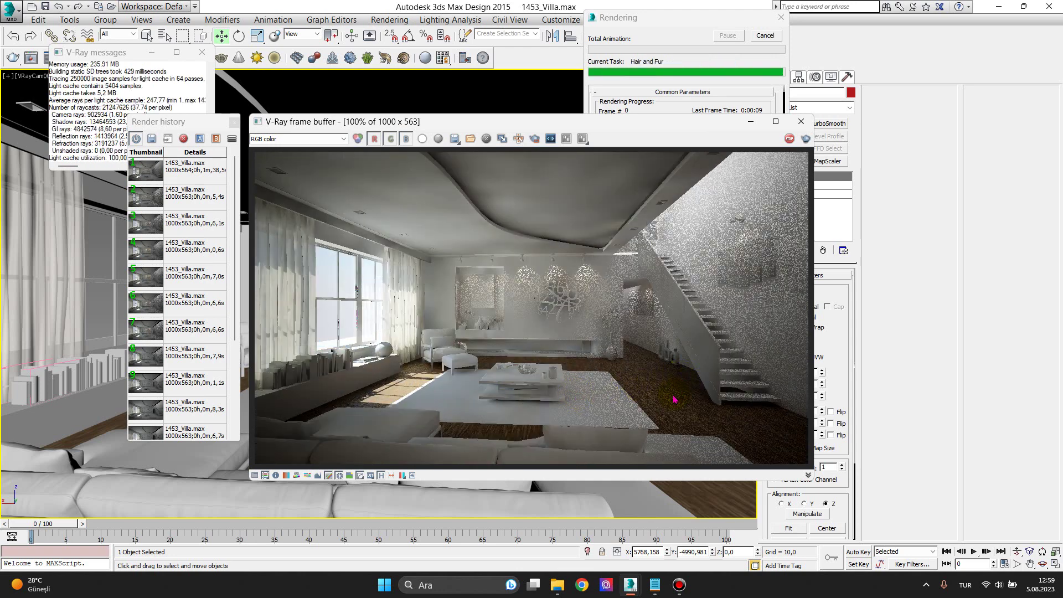
scroll(675, 419, "up", 2)
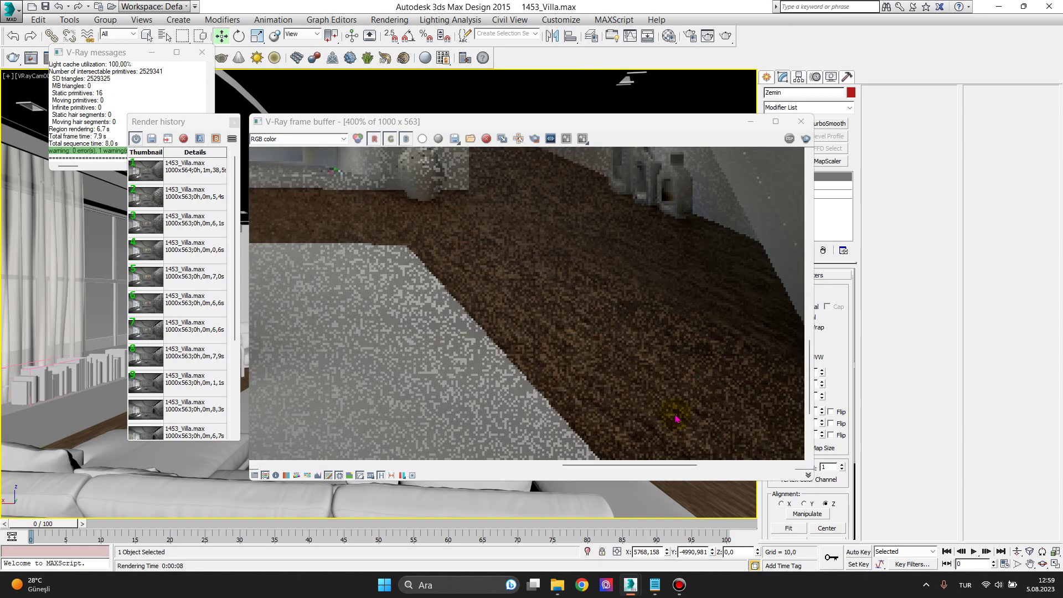
scroll(675, 396, "up", 2)
scroll(675, 397, "down", 2)
scroll(613, 315, "up", 1)
scroll(613, 315, "down", 2)
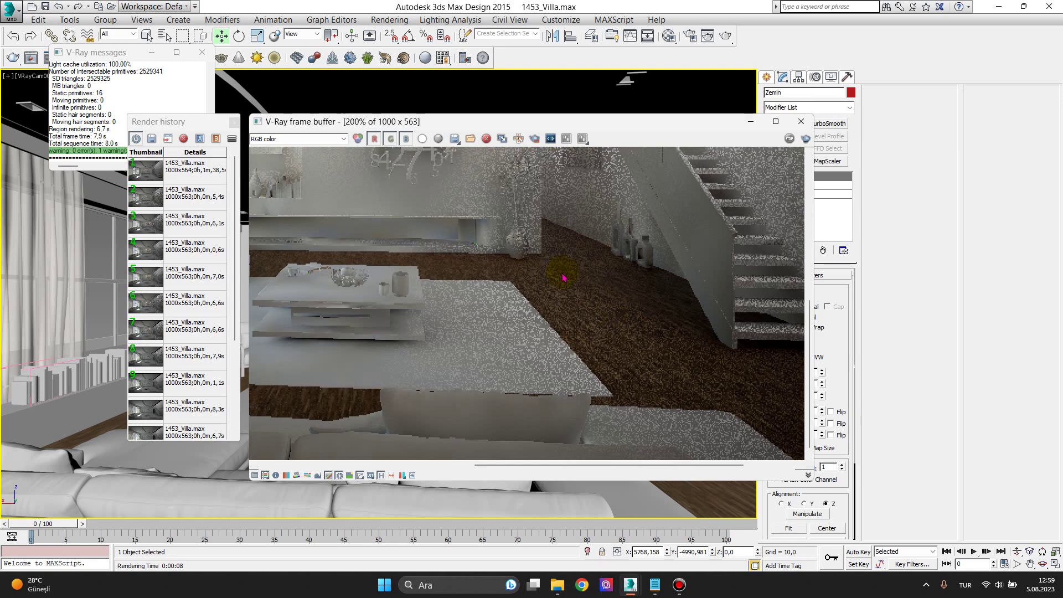
scroll(495, 310, "up", 2)
scroll(500, 303, "down", 1)
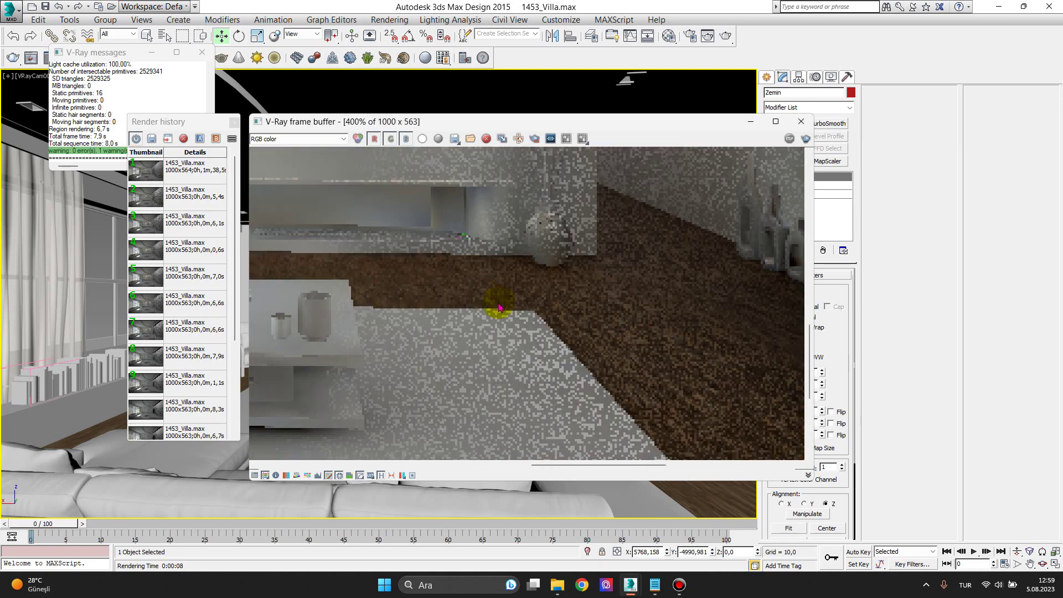
scroll(501, 321, "down", 2)
scroll(387, 399, "up", 2)
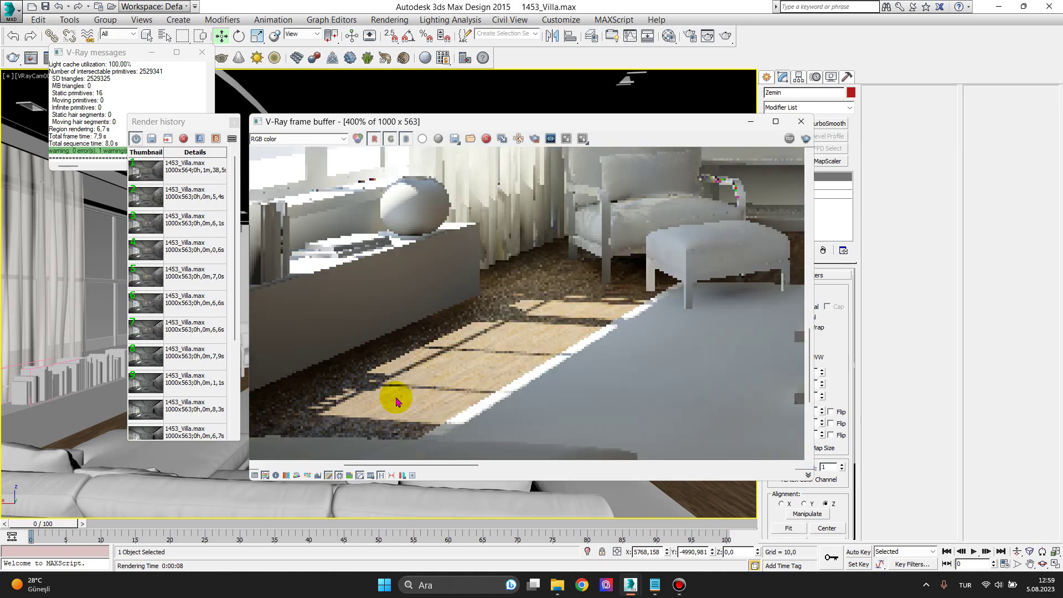
scroll(396, 402, "up", 1)
scroll(664, 289, "down", 1)
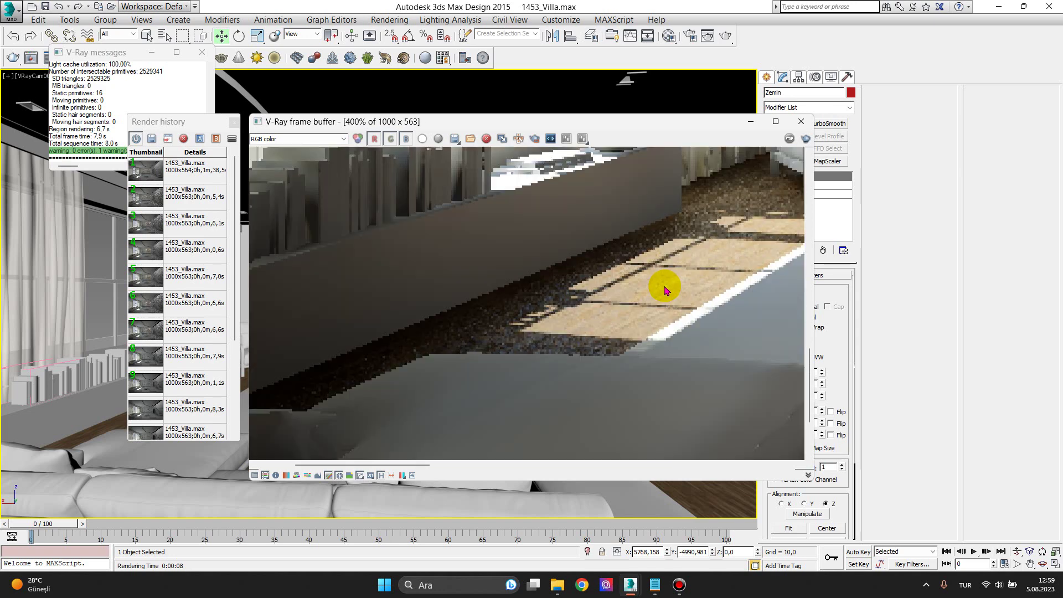
scroll(650, 307, "up", 1)
scroll(647, 309, "down", 2)
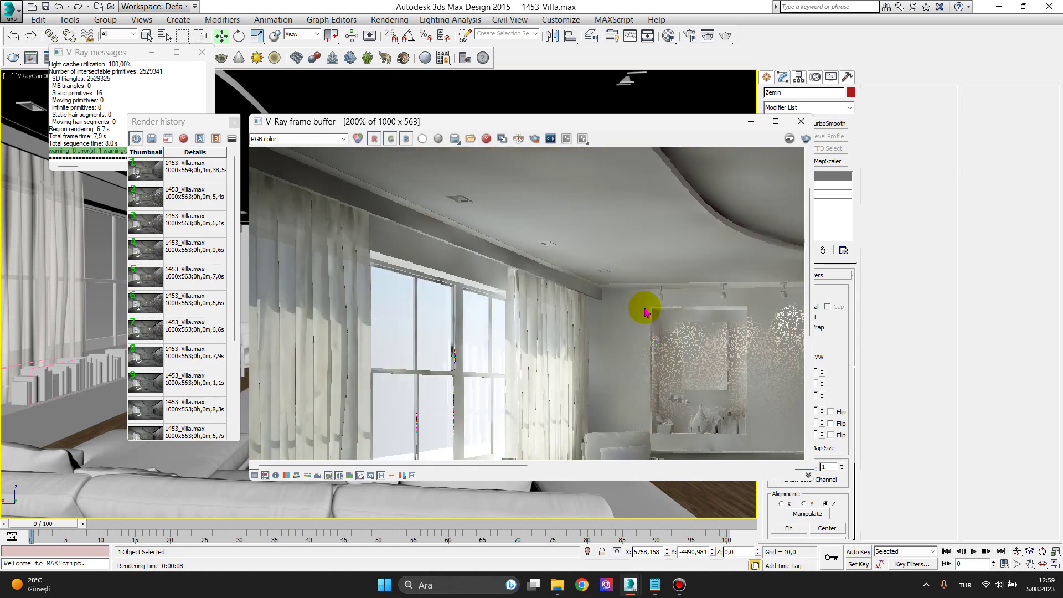
Pan the render across the armchair, sofa, carpet and coffee table
middle_click_drag(637, 328, 592, 178)
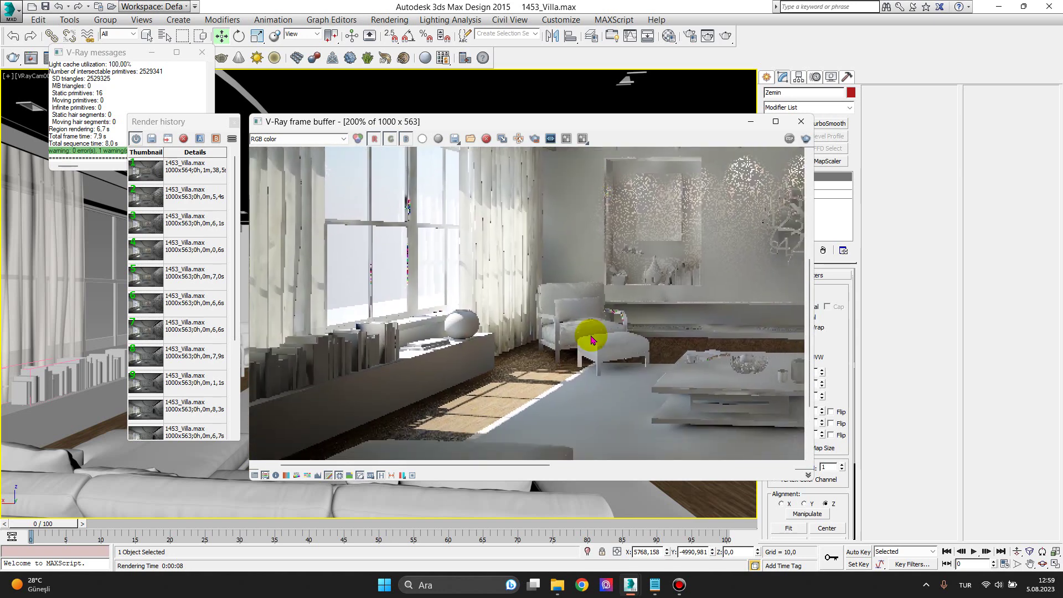
middle_click_drag(591, 339, 426, 244)
middle_click_drag(427, 297, 559, 289)
scroll(438, 360, "up", 1)
scroll(431, 365, "down", 1)
scroll(430, 366, "down", 1)
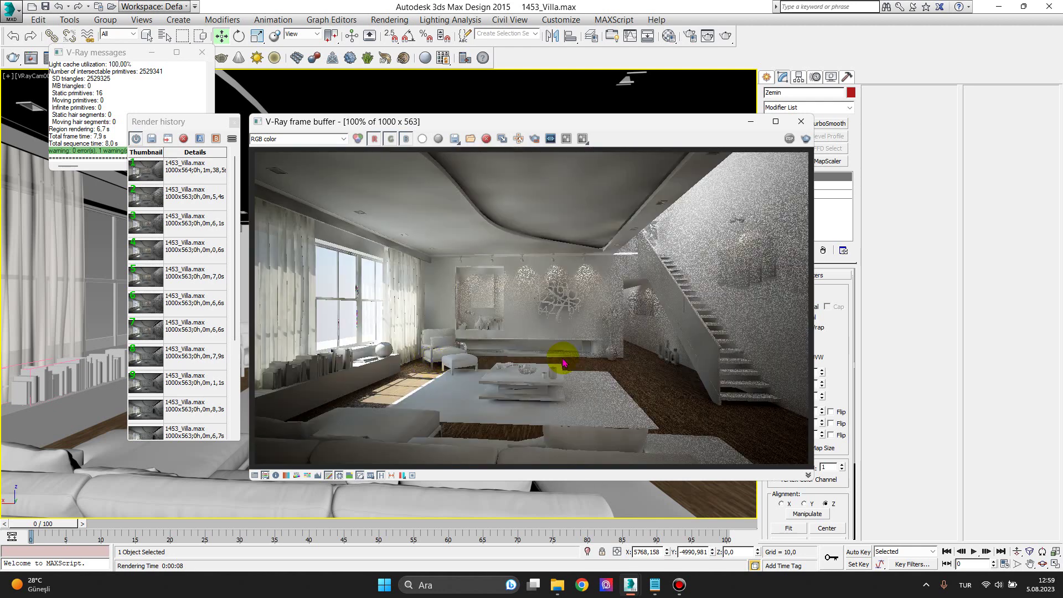
Close the frame buffer, render history, V-Ray Quick Settings and V-Ray messages windows
left_click(800, 122)
left_click(643, 150)
left_click(202, 52)
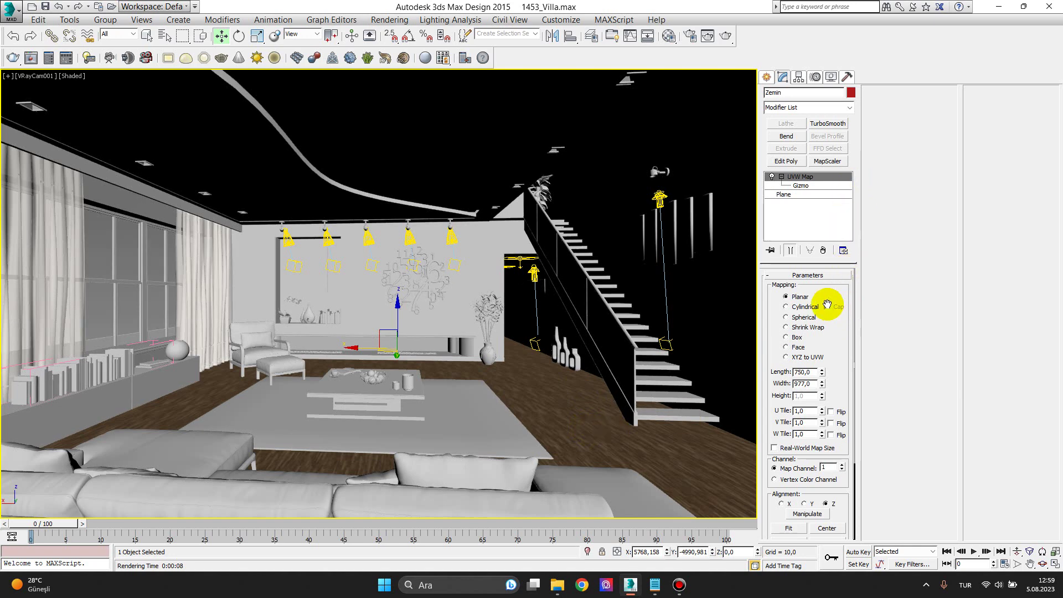
left_click(821, 370)
left_click_drag(822, 371, 813, 338)
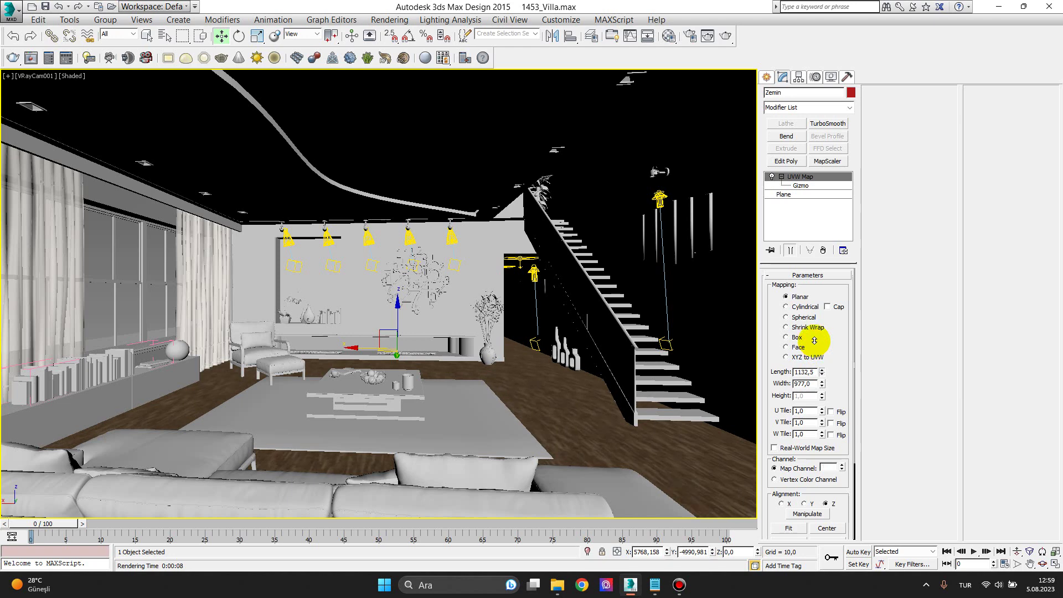
mouse_move(813, 338)
left_mouse_down()
mouse_move(833, 376)
mouse_move(821, 384)
left_mouse_up()
left_click(811, 372)
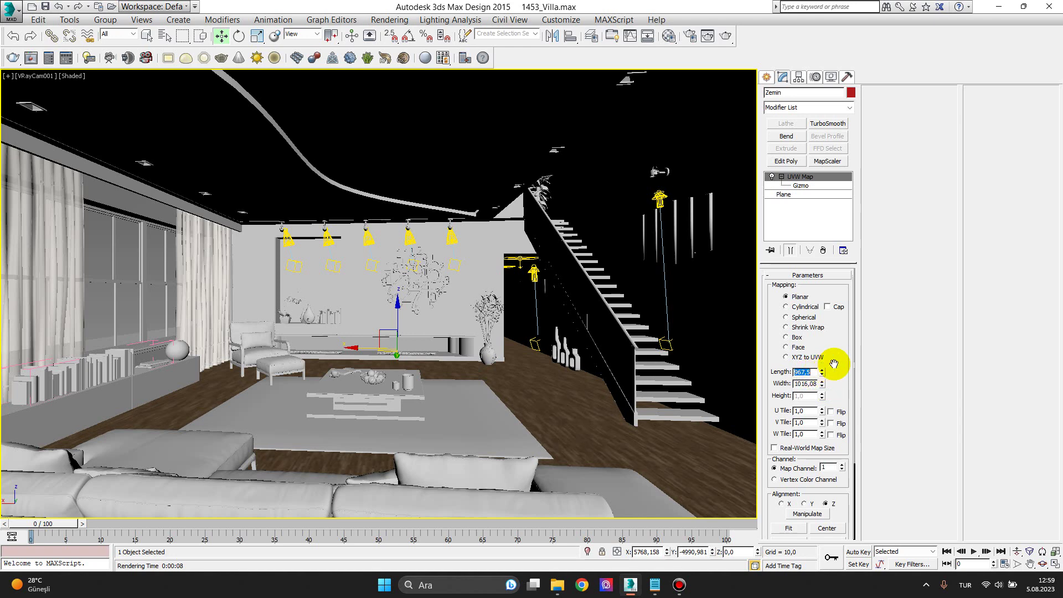
type("977")
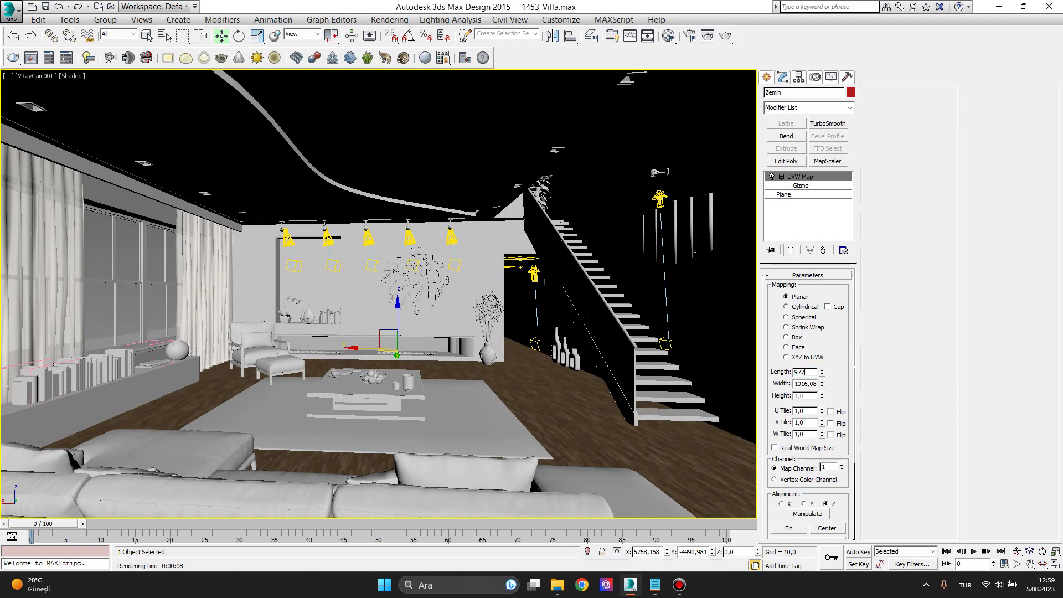
key("Return")
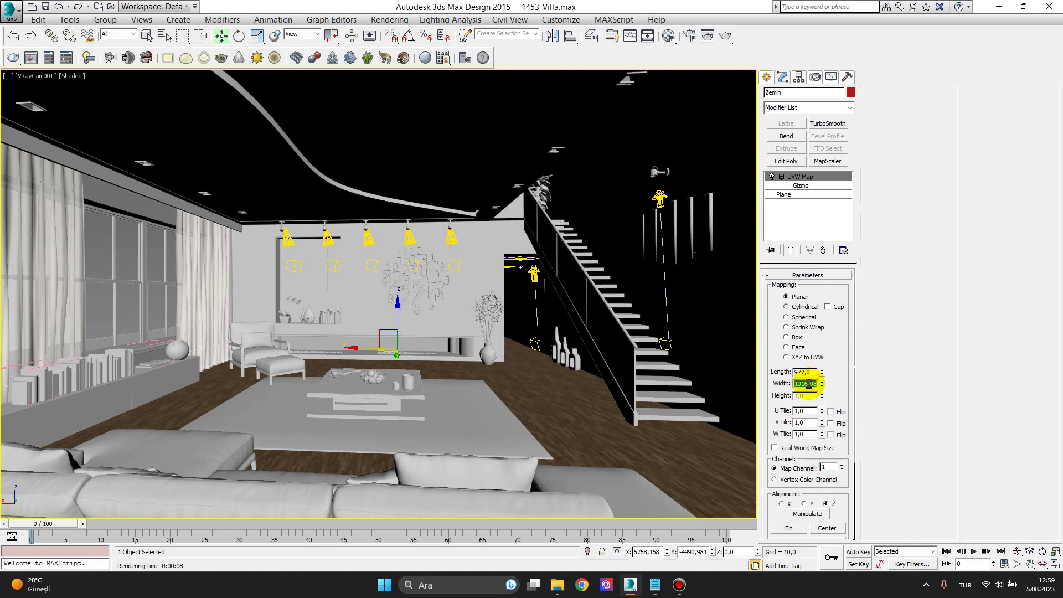
type("750")
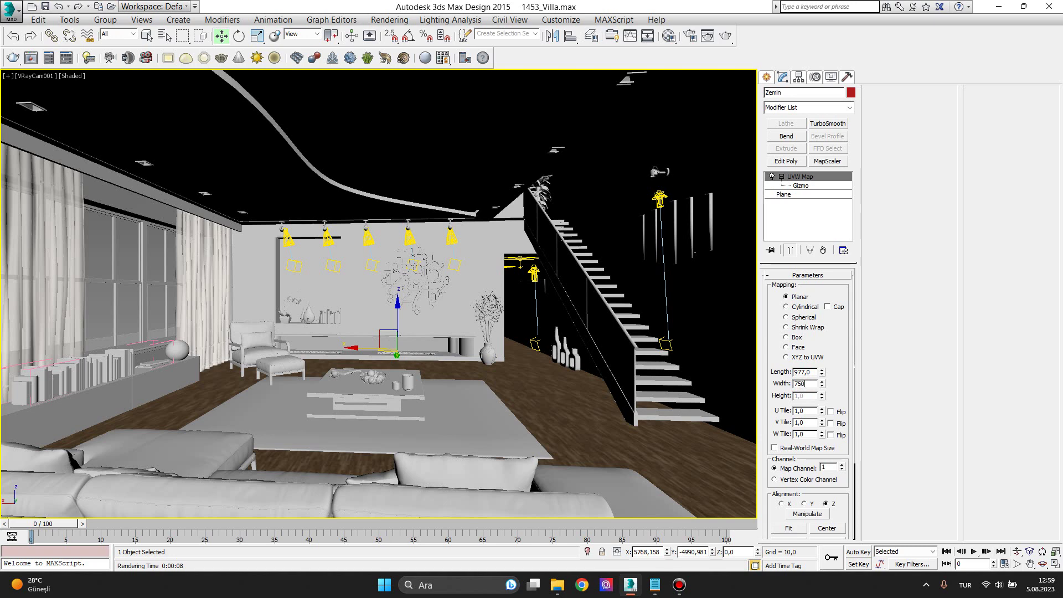
key("Return")
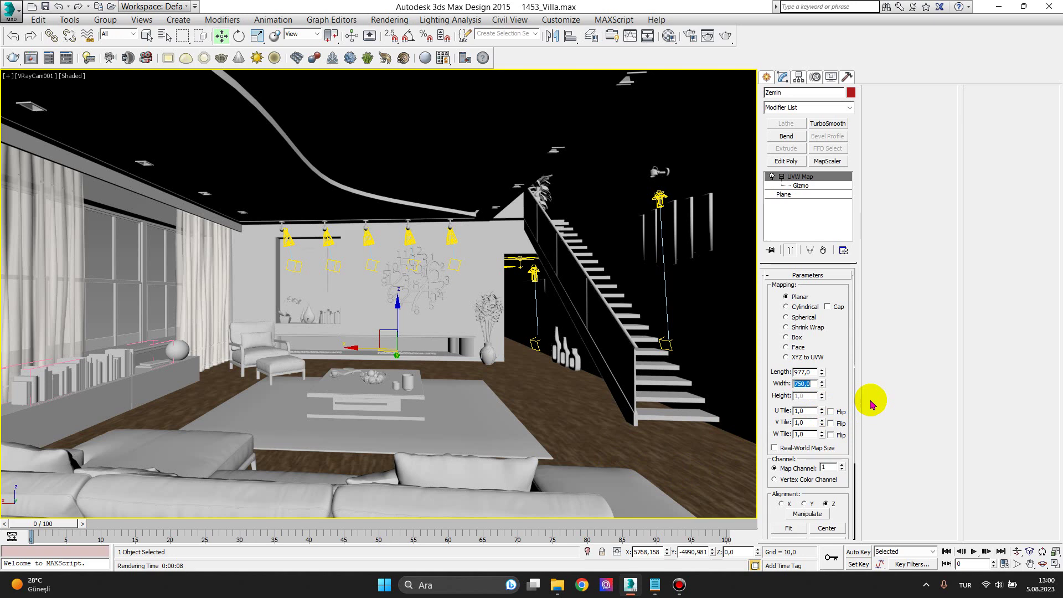
double_click(803, 372)
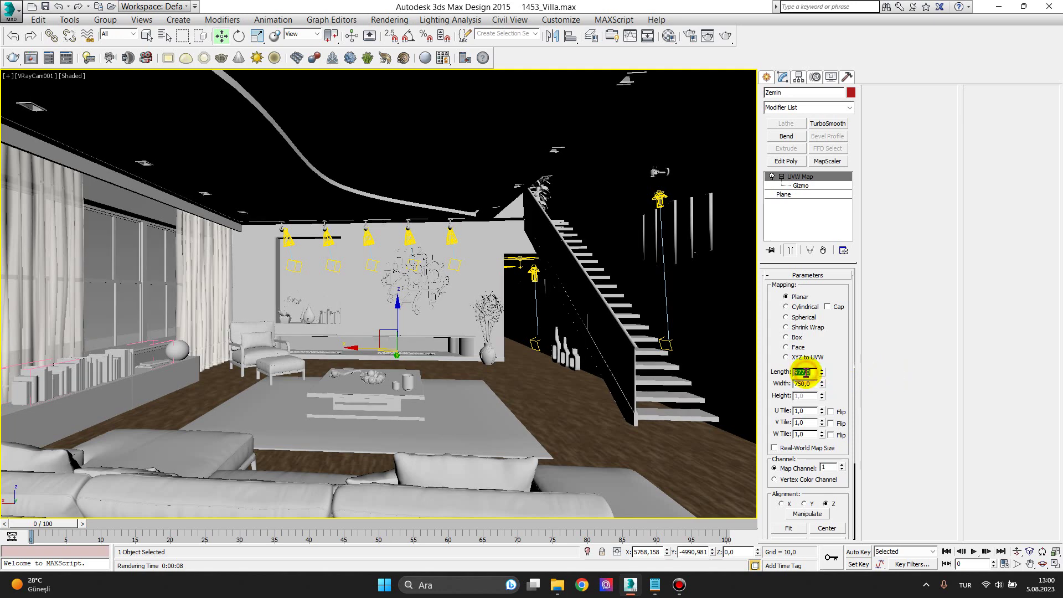
type("750")
key("Return")
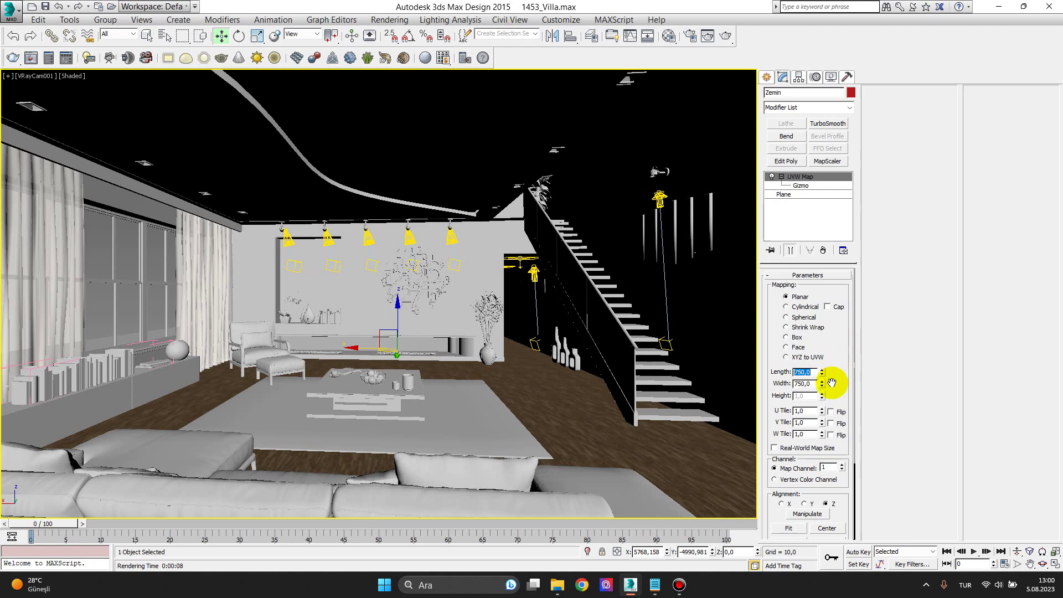
left_click(805, 385)
double_click(804, 386)
type("977")
key("Return")
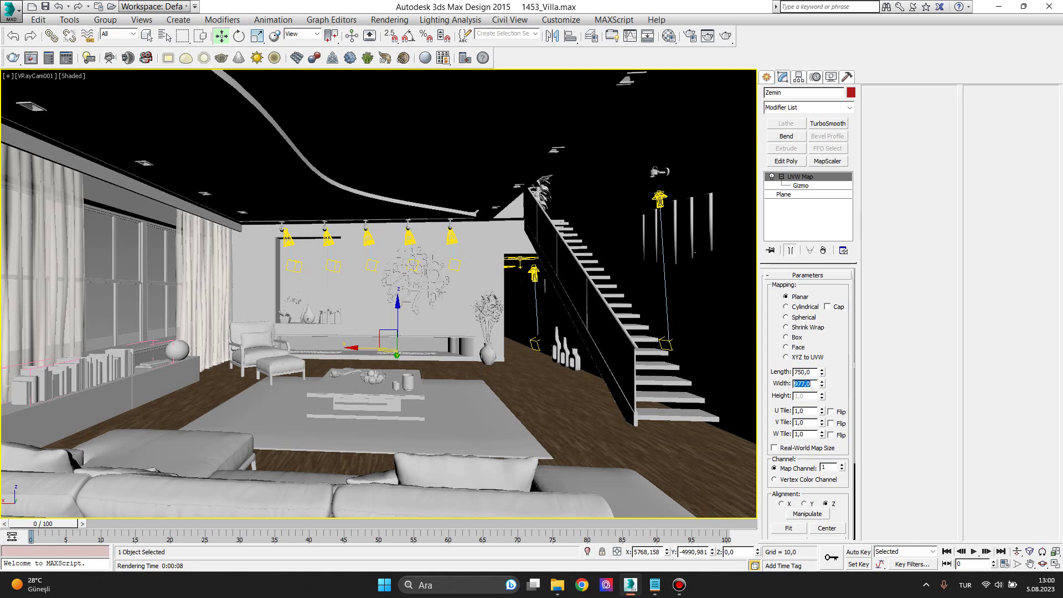
scroll(819, 453, "down", 3)
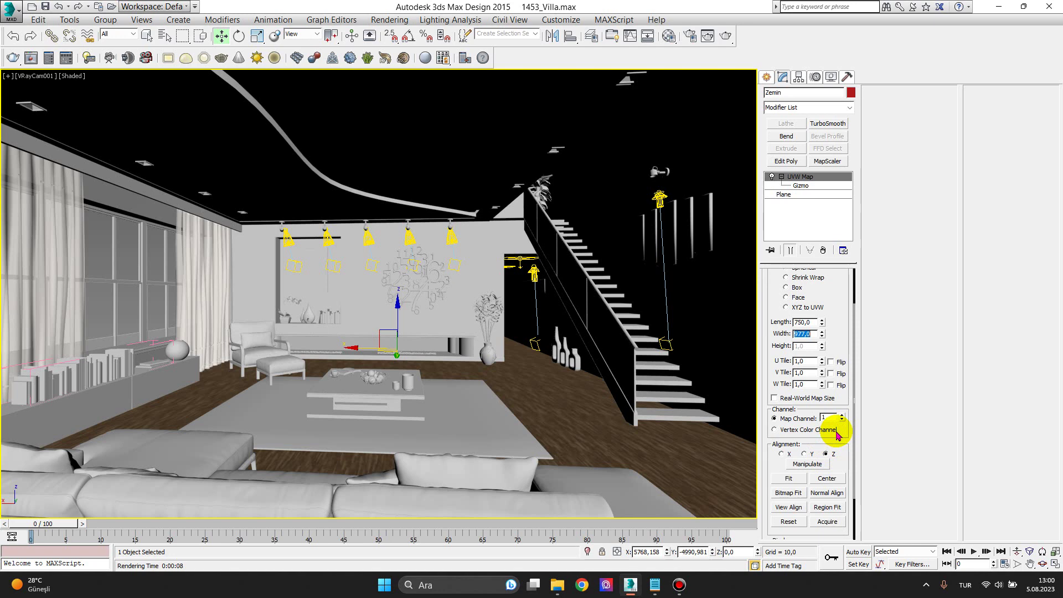
left_click(805, 454)
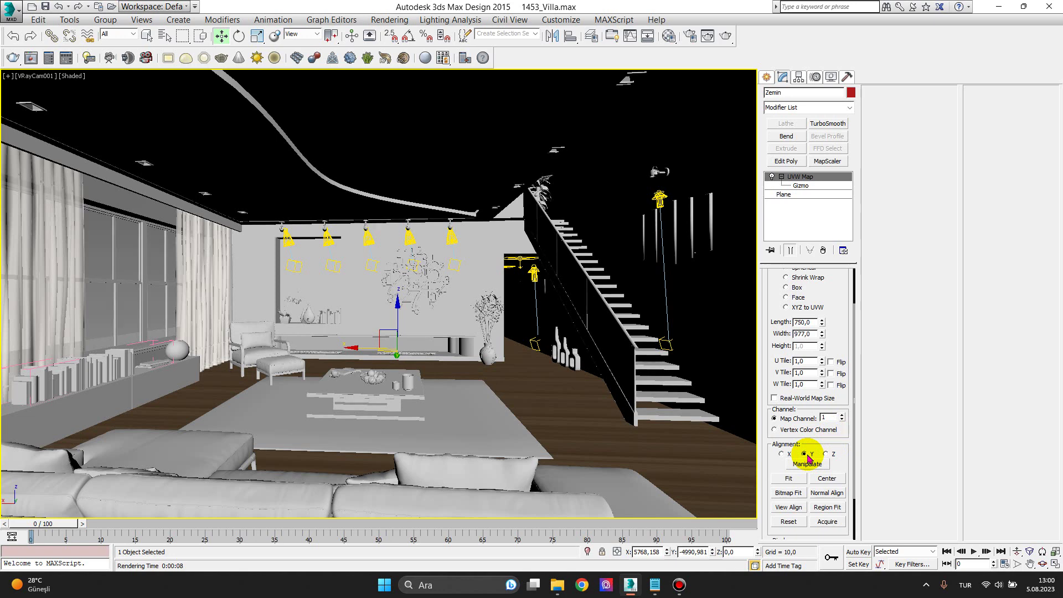
left_click(790, 458)
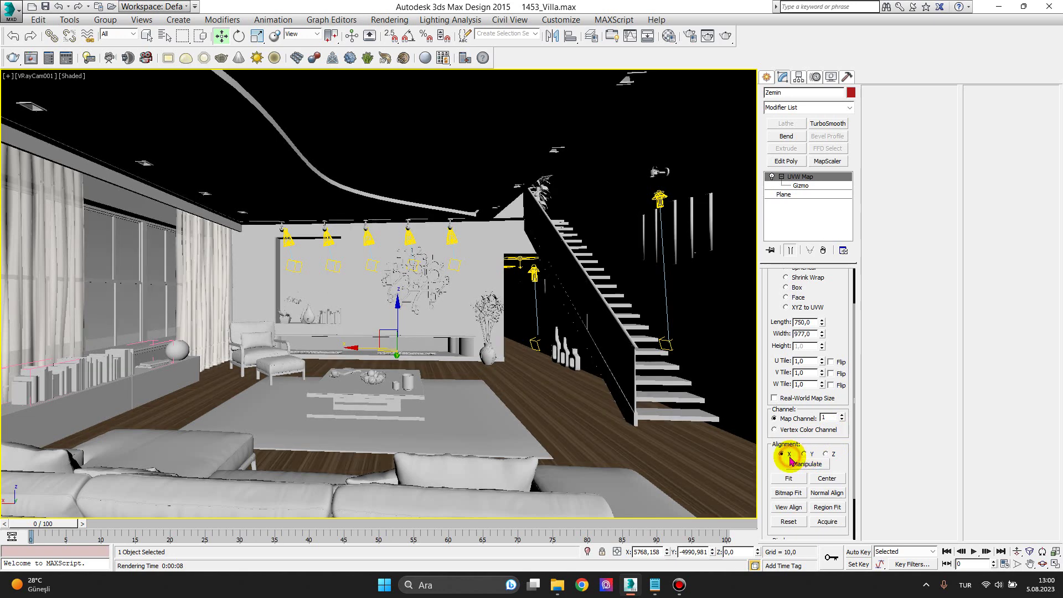
left_click(829, 457)
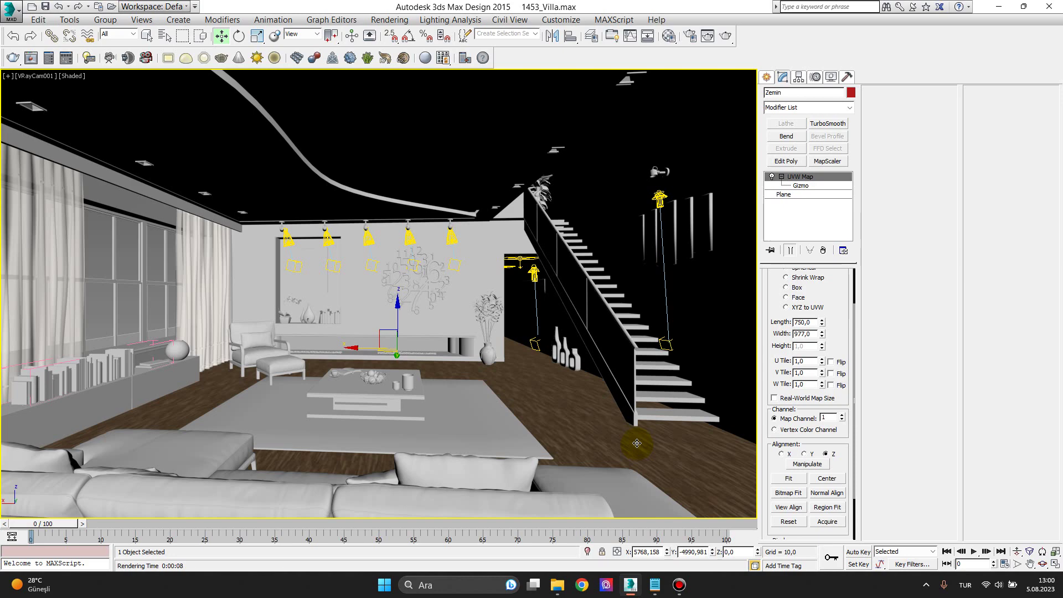
key("p")
Select the Mobilya cabinet in Perspective and open the Material Editor with M
scroll(221, 368, "up", 3)
mouse_move(171, 375)
middle_mouse_down()
mouse_move(281, 372)
mouse_move(325, 392)
middle_mouse_up()
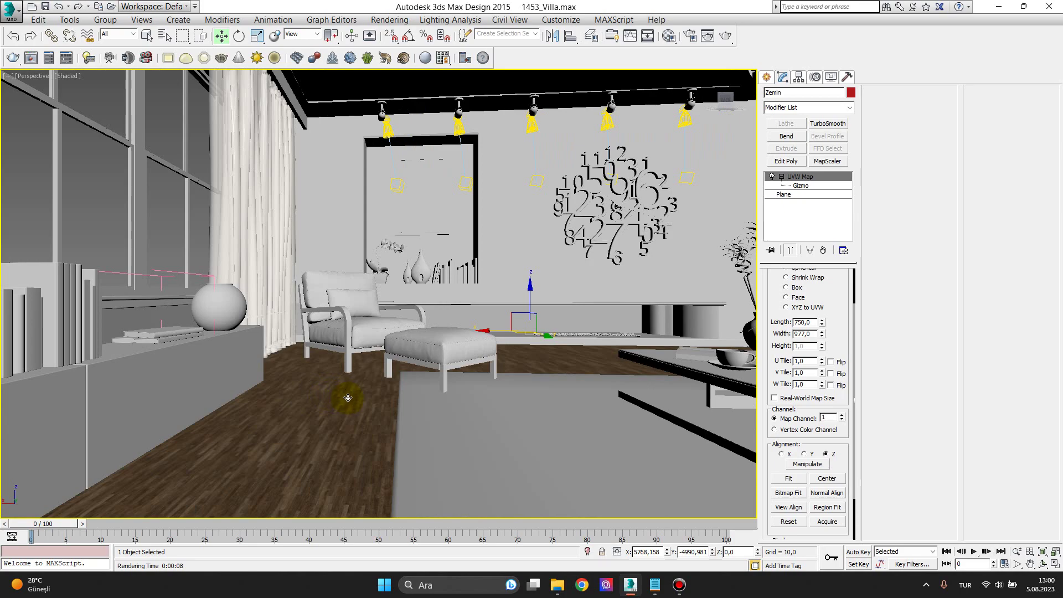
scroll(332, 400, "down", 3)
scroll(310, 404, "up", 3)
middle_click_drag(267, 398, 305, 358)
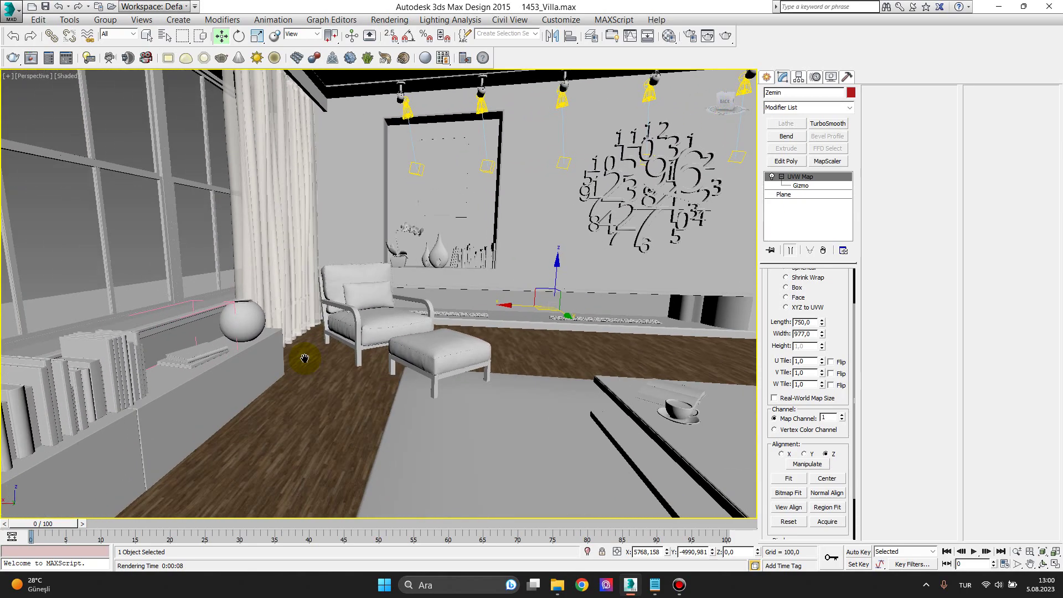
left_click(221, 387)
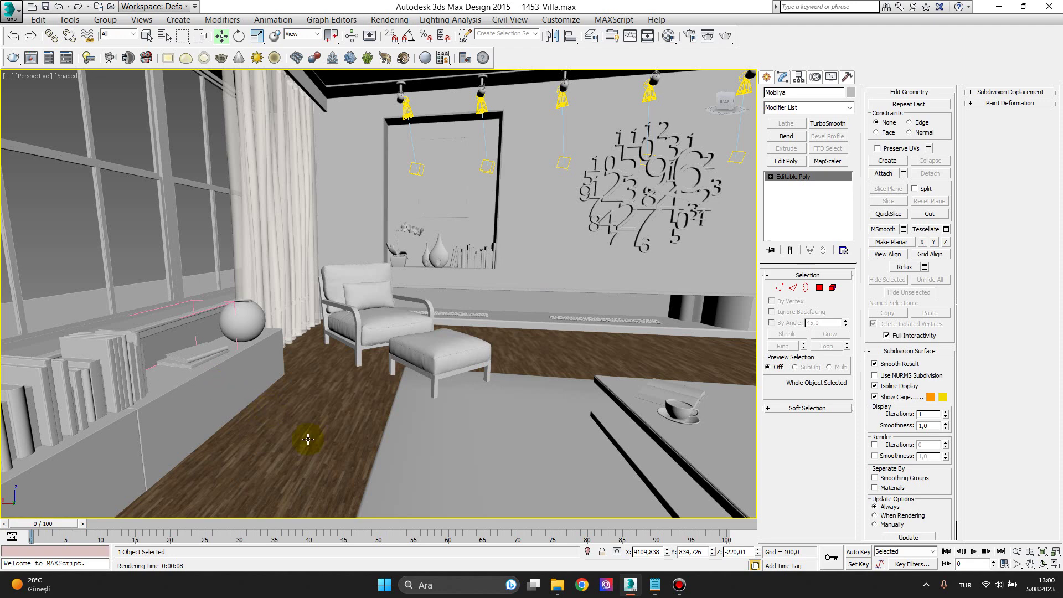
key("m")
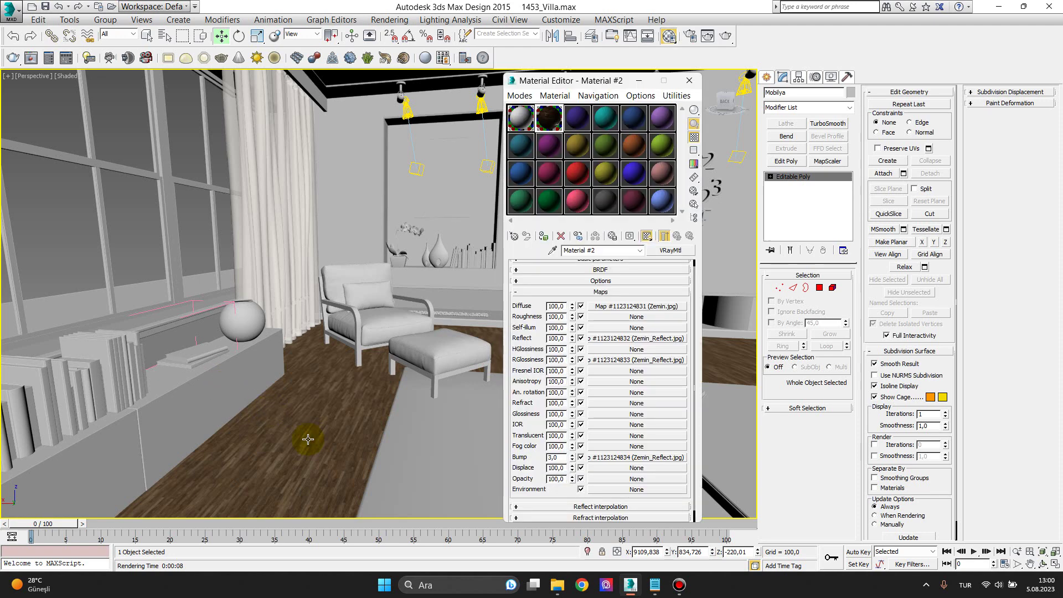
Switch to the unused Material #3 slot, comparing against the wood floor material's maps
left_click(521, 115)
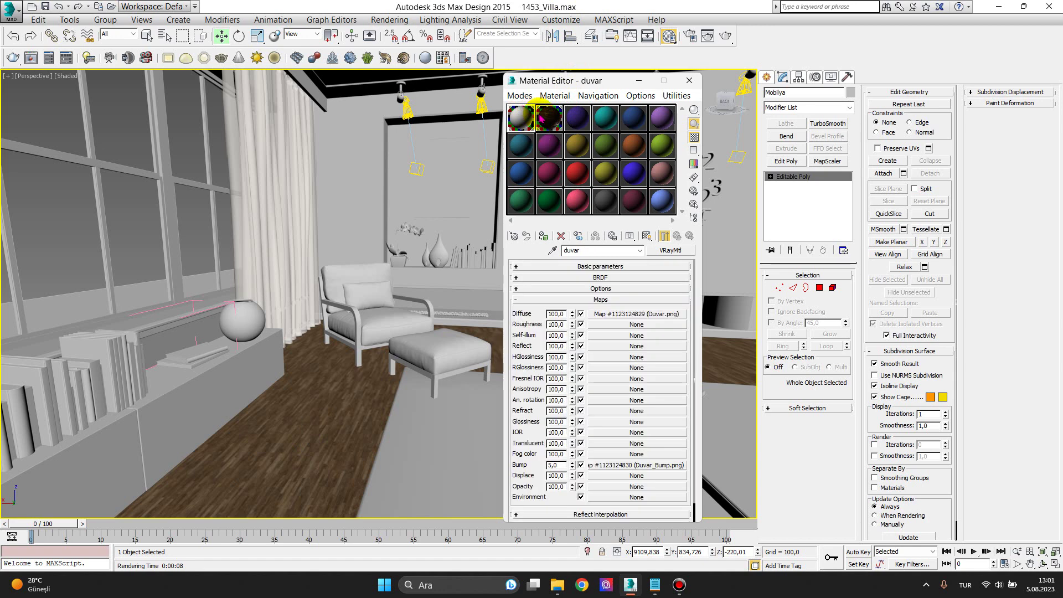
left_click(576, 120)
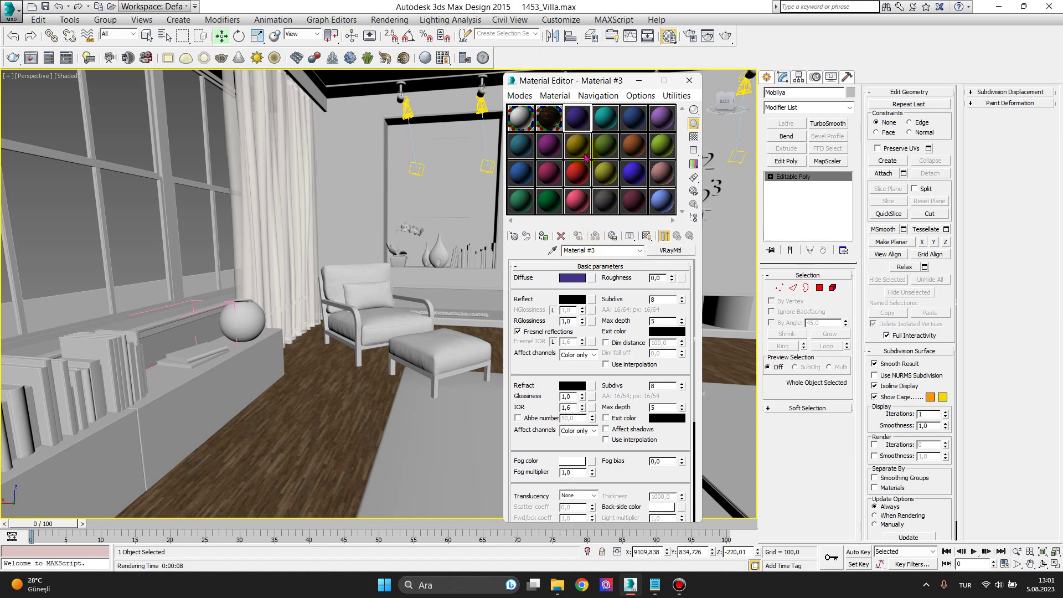
left_click(550, 117)
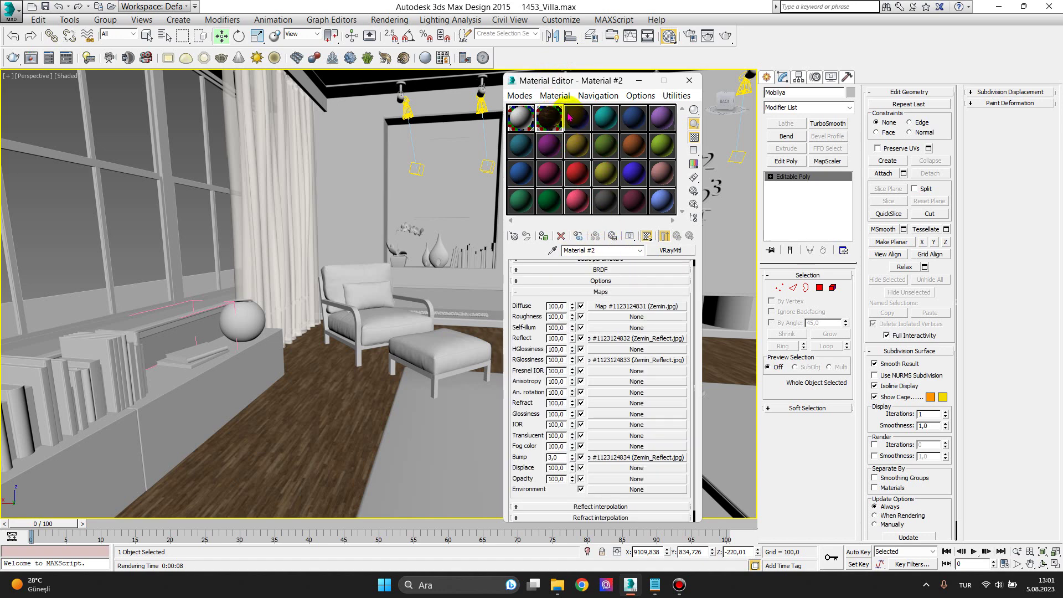
left_click(569, 116)
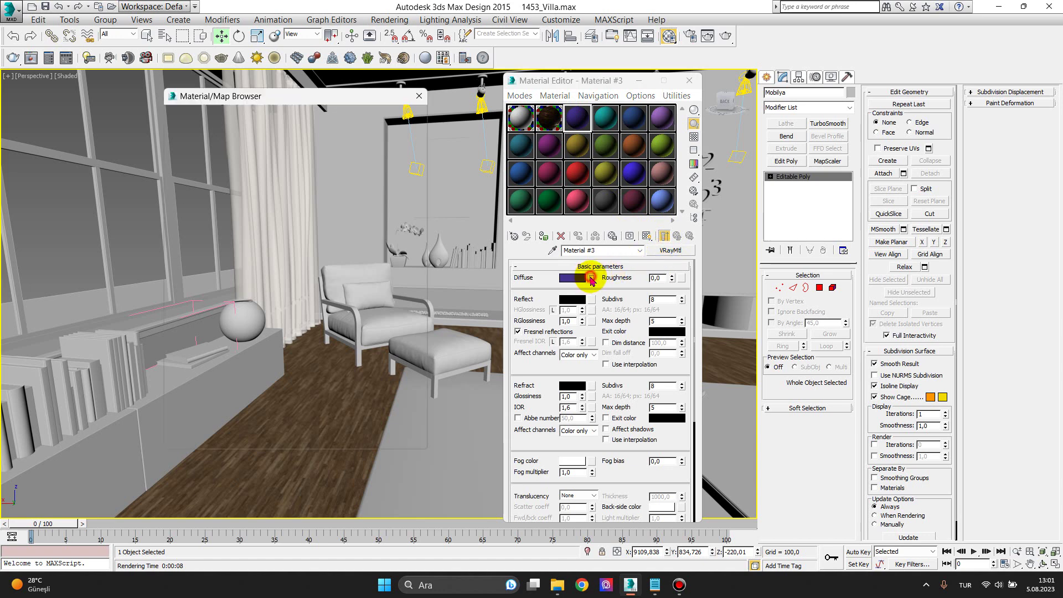
Load Mobilya.png as Material #3's diffuse bitmap and show it shaded in the viewport
left_click(590, 277)
left_click(202, 149)
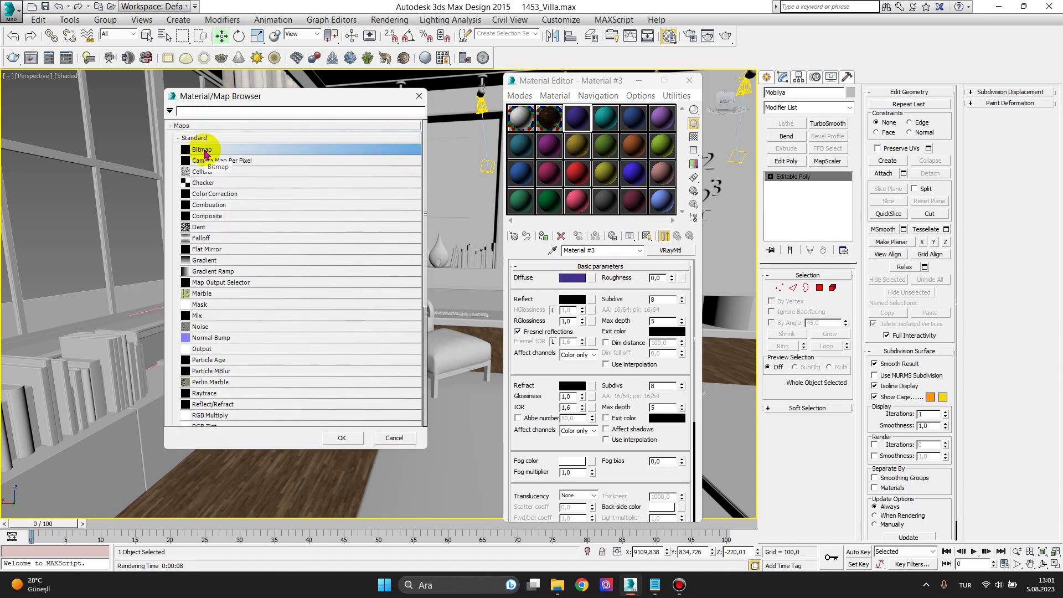
double_click(203, 150)
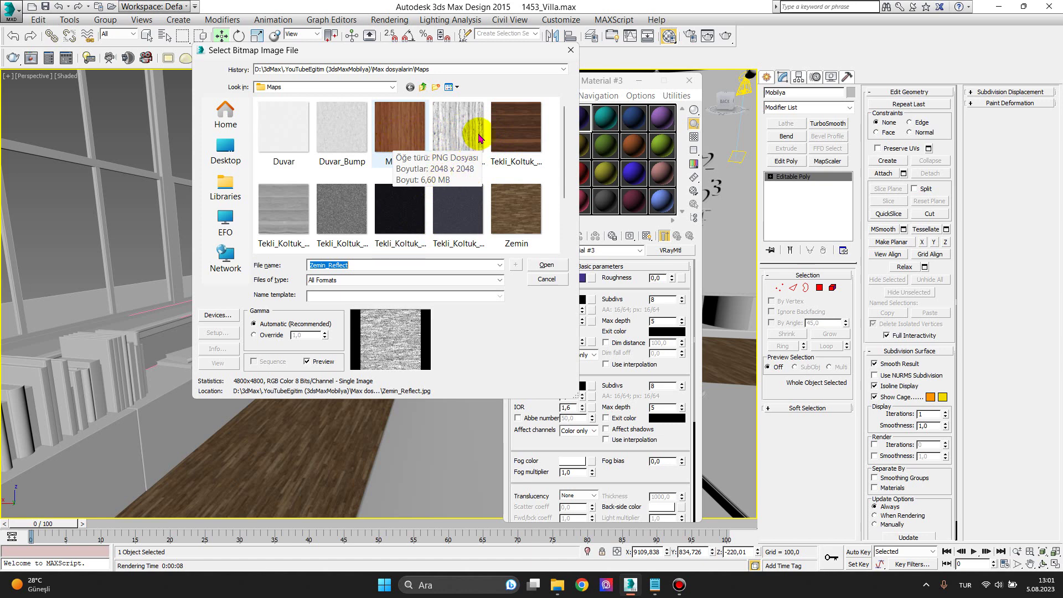
left_click(401, 129)
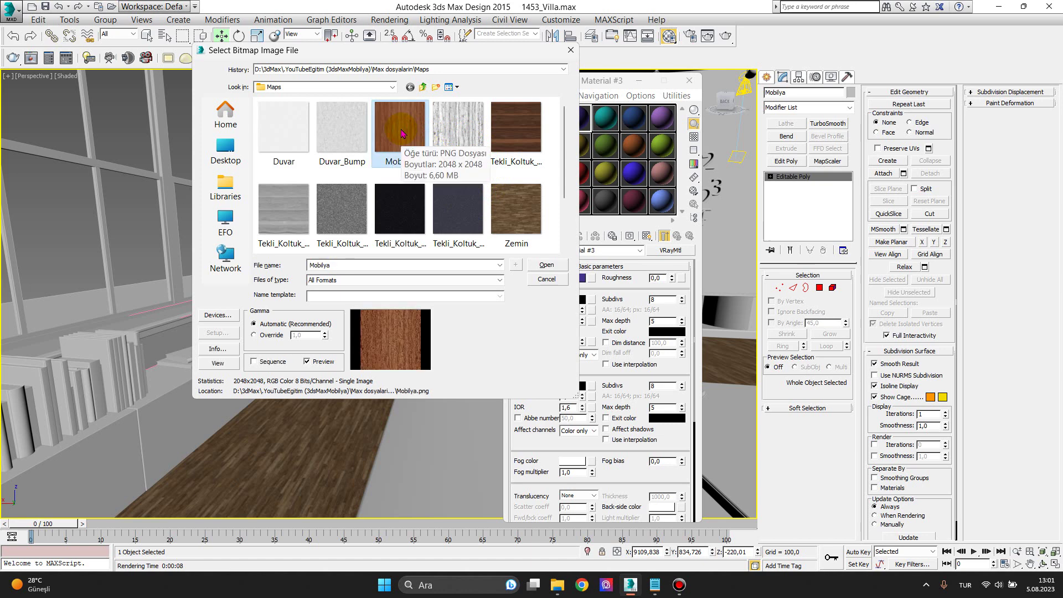
double_click(400, 132)
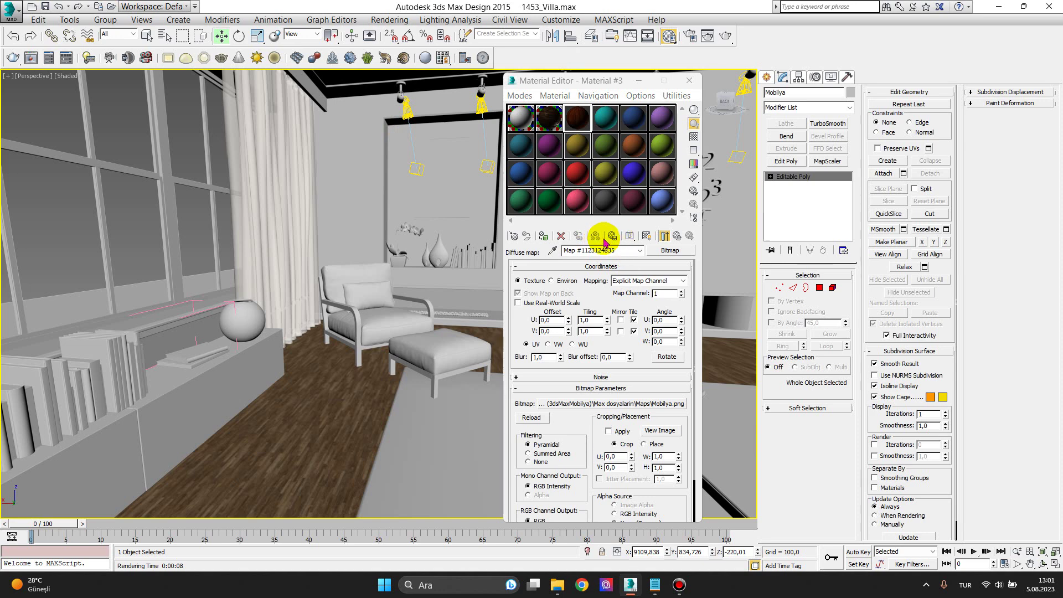
left_click(676, 237)
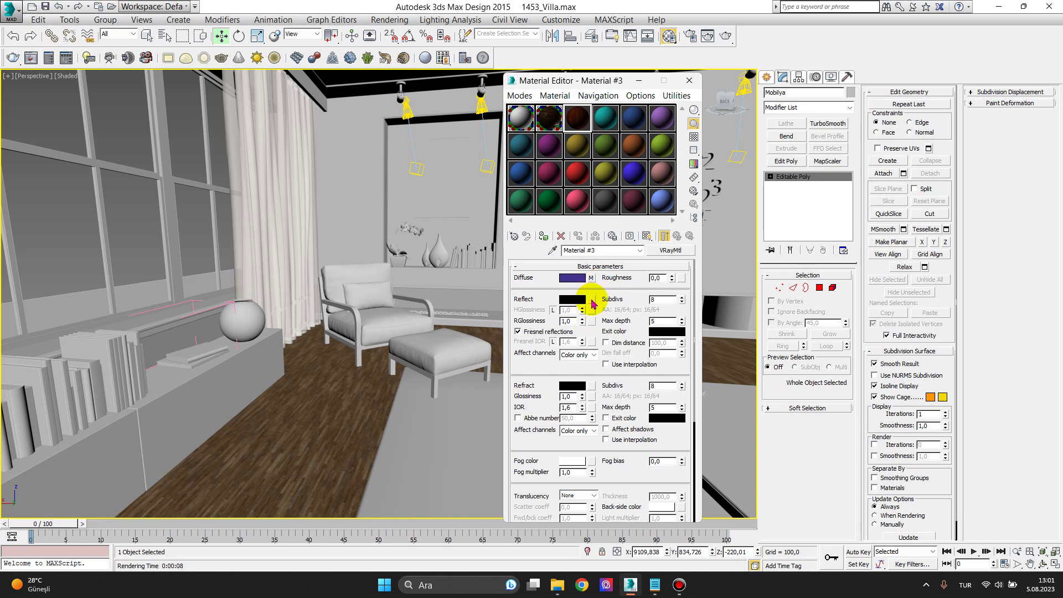
Add Mobilya_Reflect.png as the reflect bitmap and return to the parent material
left_click(592, 303)
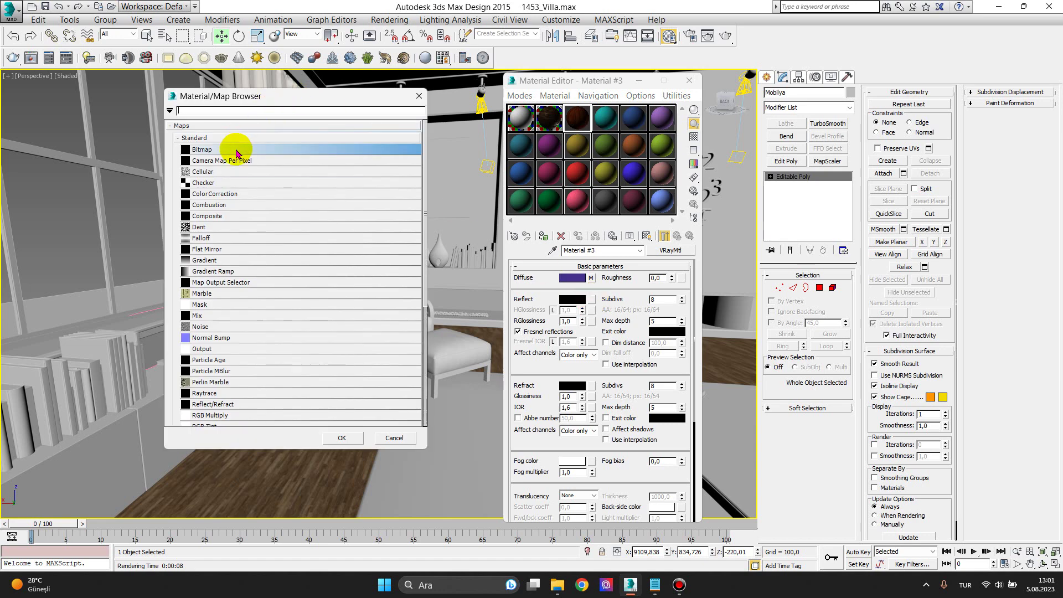
double_click(236, 149)
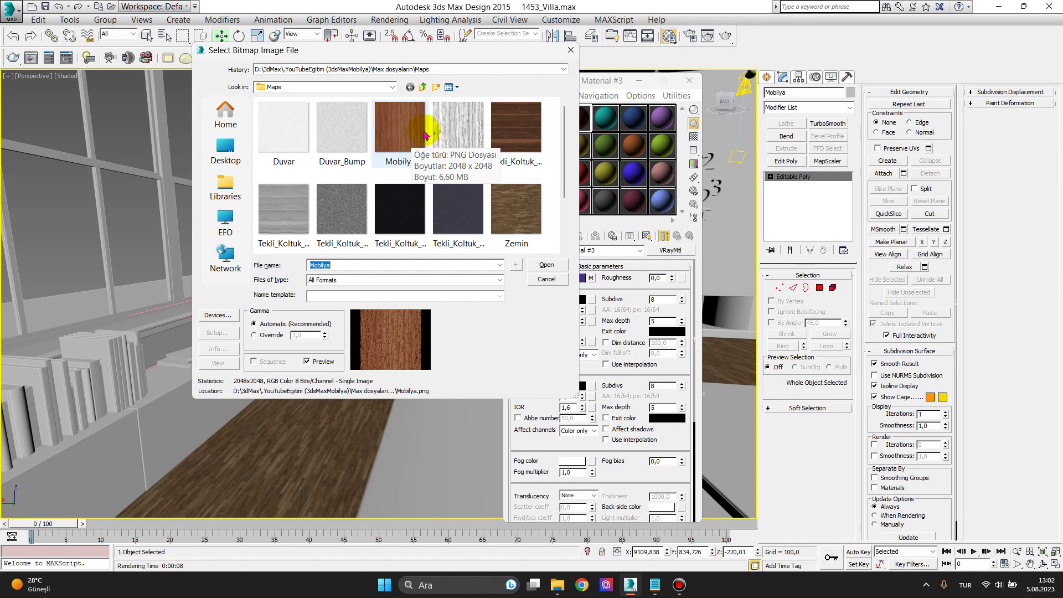
double_click(451, 133)
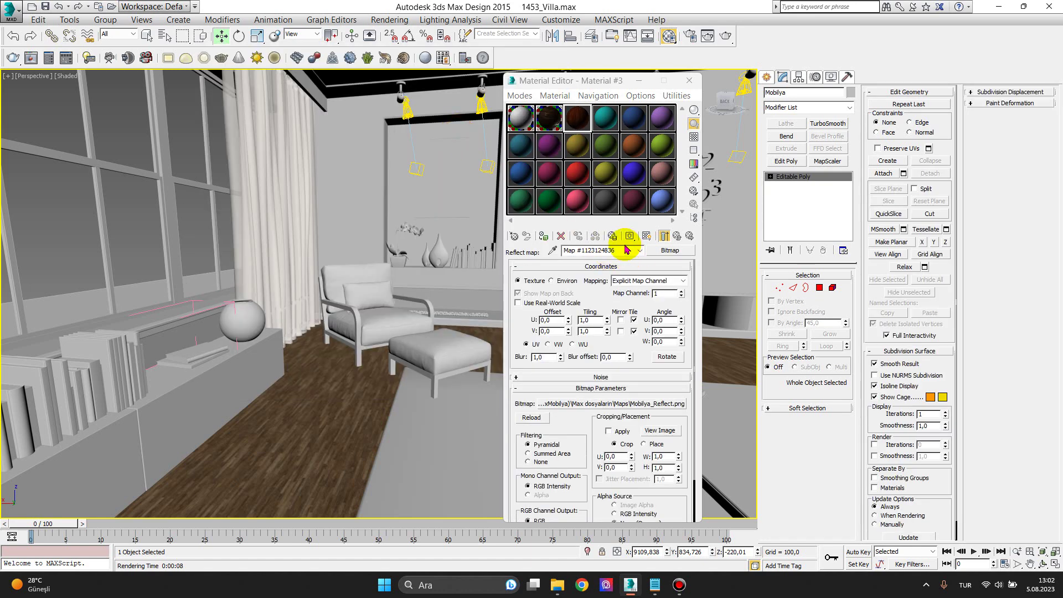
left_click(677, 236)
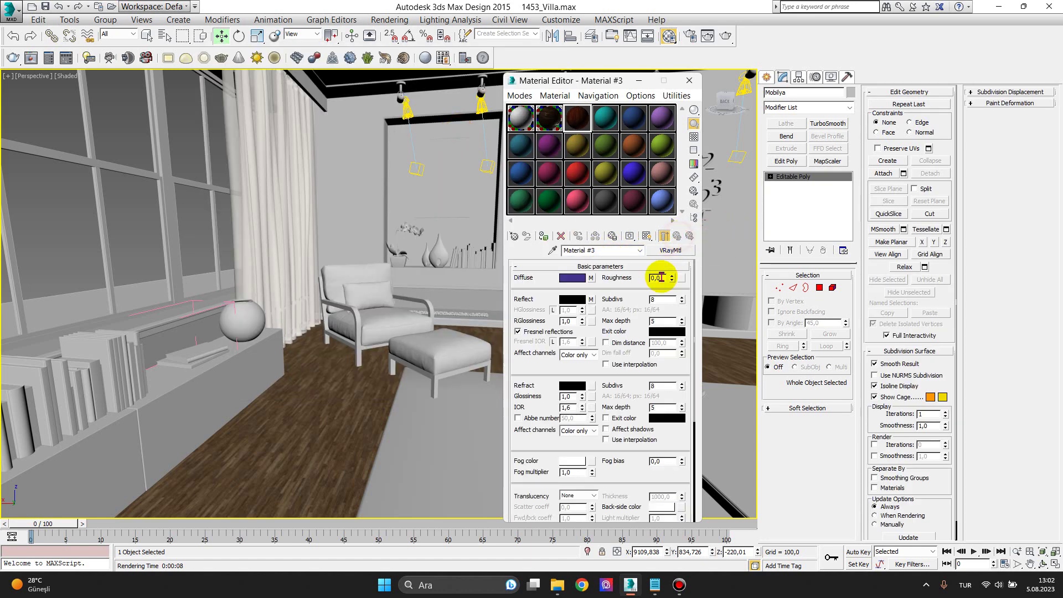
Paste a copy of the reflect map onto RGlossiness, clear it, and magnify the sample slot
right_click(591, 300)
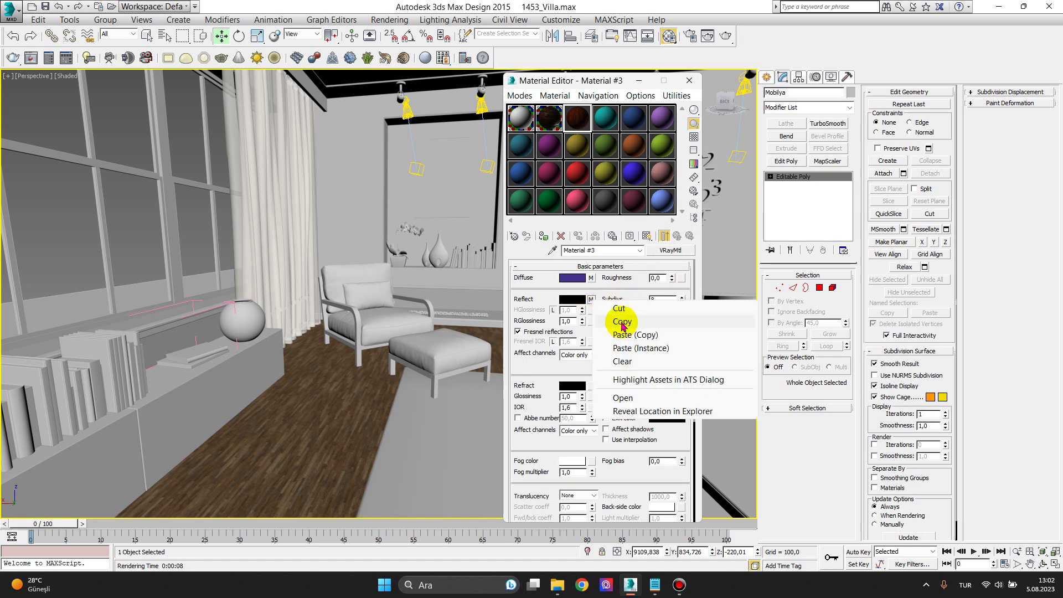
left_click(621, 322)
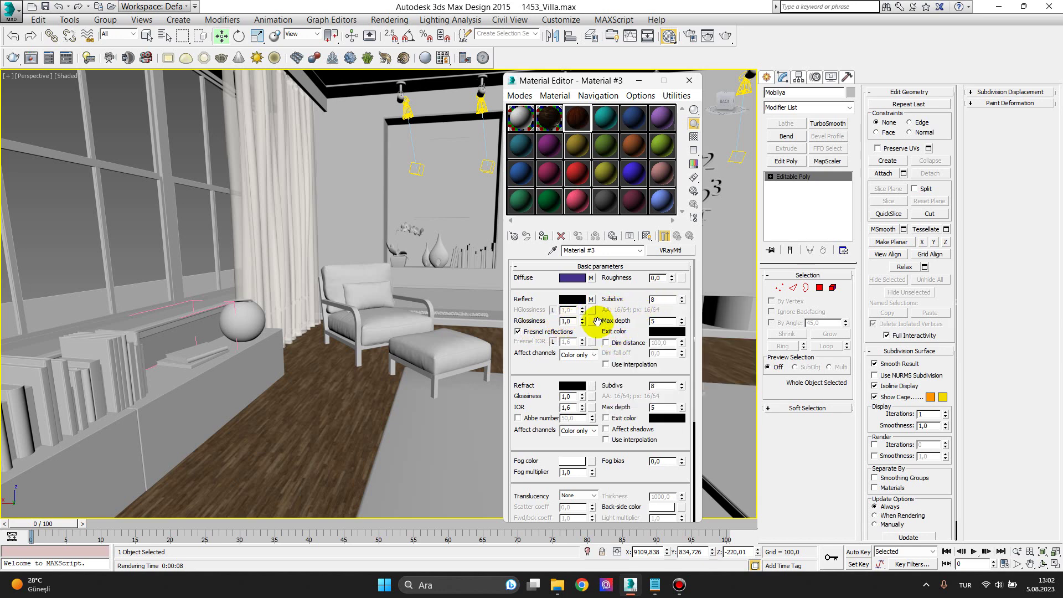
right_click(591, 321)
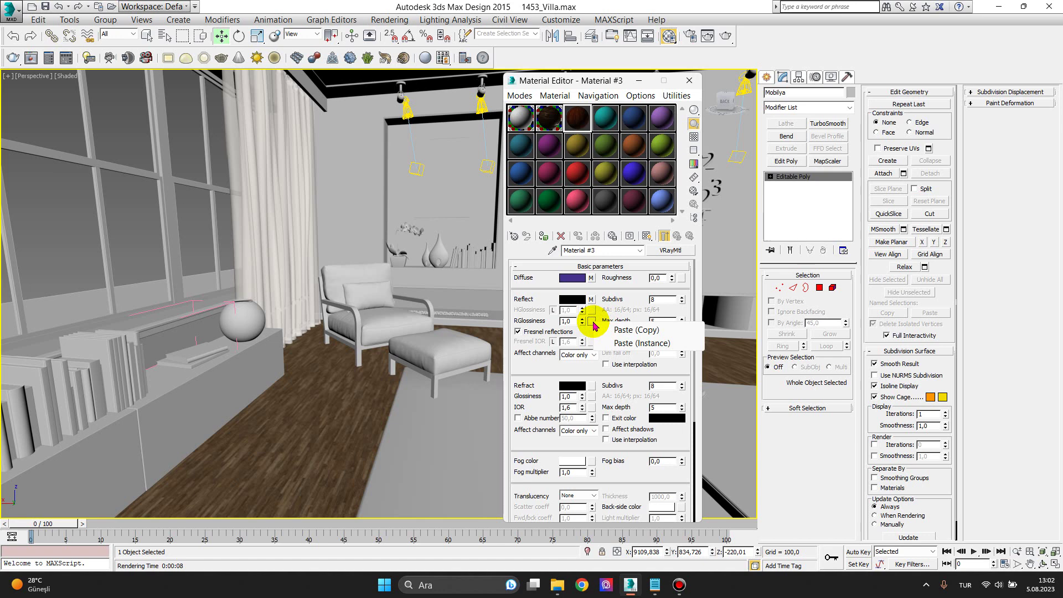
left_click(613, 330)
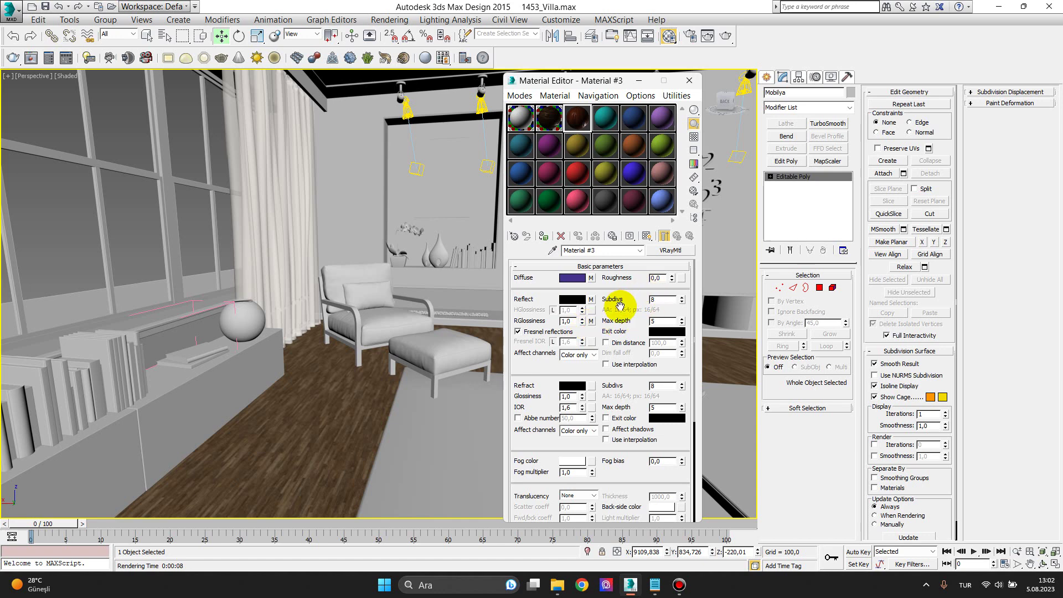
right_click(590, 321)
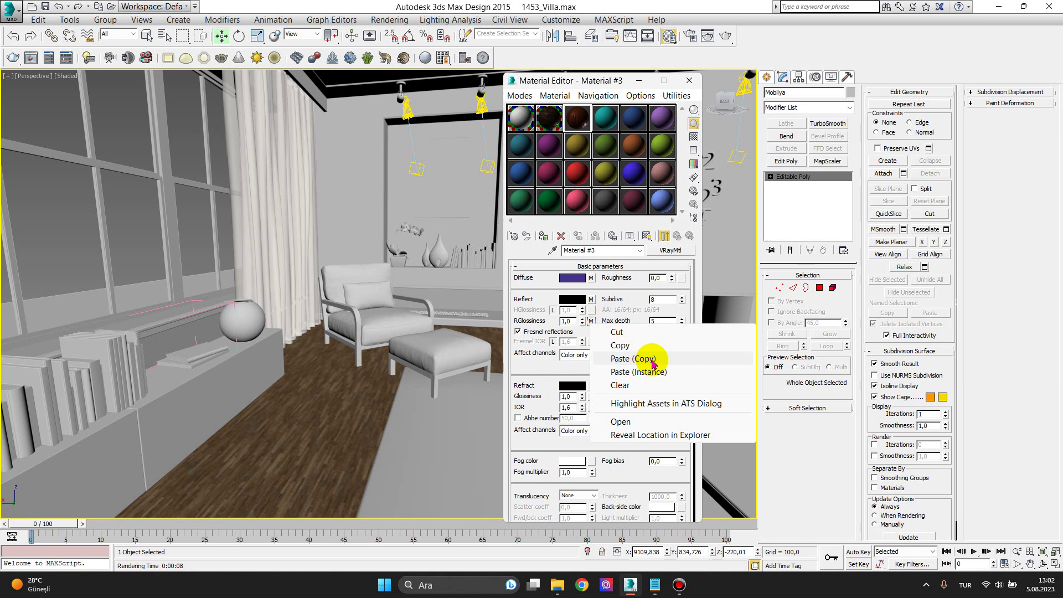
left_click(634, 385)
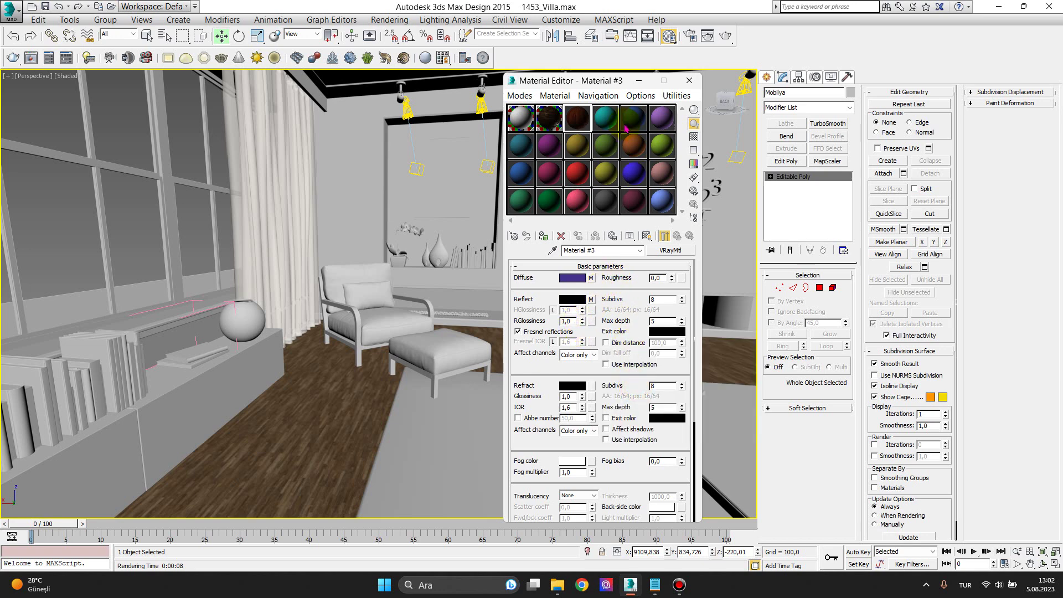
double_click(577, 119)
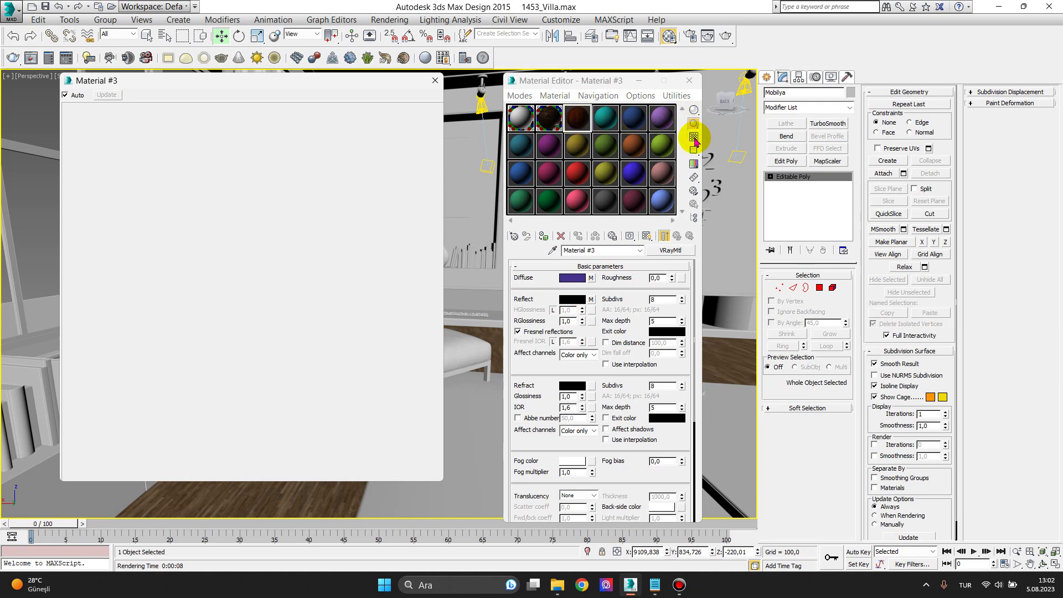
Toggle the sample background and set reflection glossiness to 0.85
left_click(694, 137)
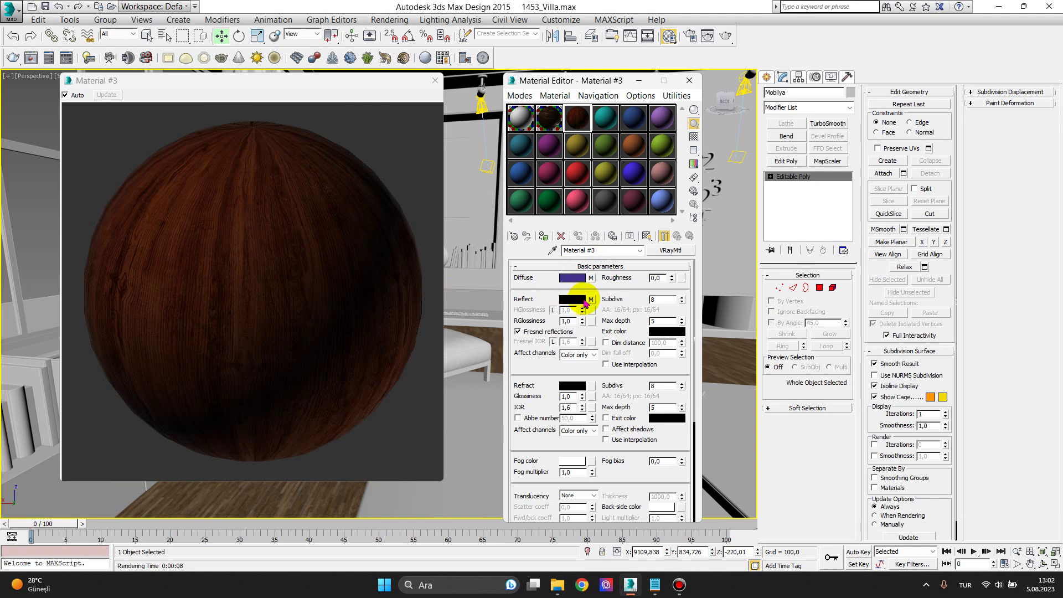
left_click(311, 260)
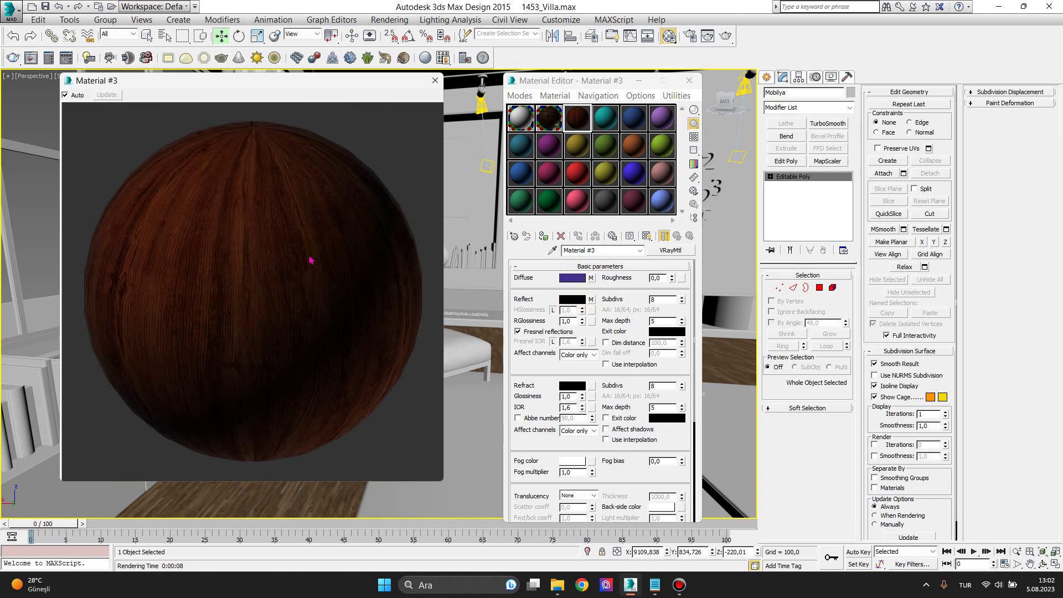
double_click(574, 321)
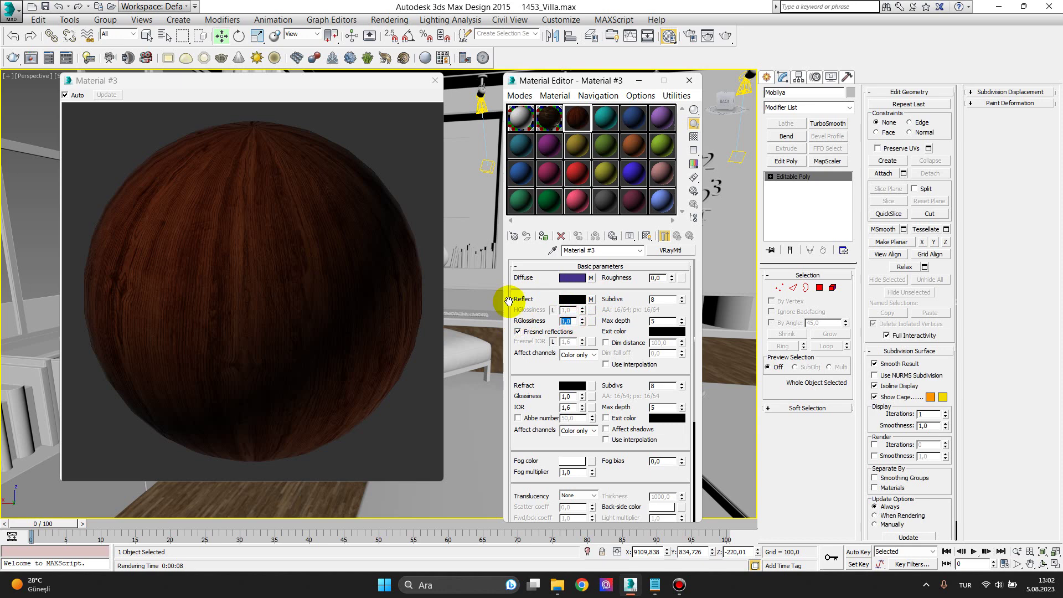
type(",85")
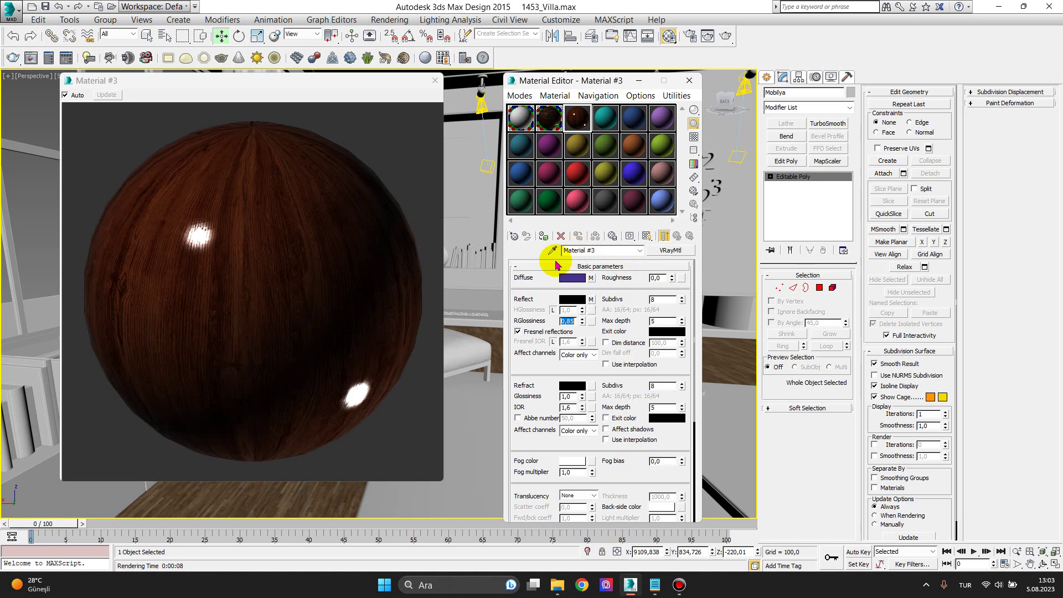
Check the Maps rollout, then return to Basic parameters and open the Reflect colour swatch
left_click(521, 266)
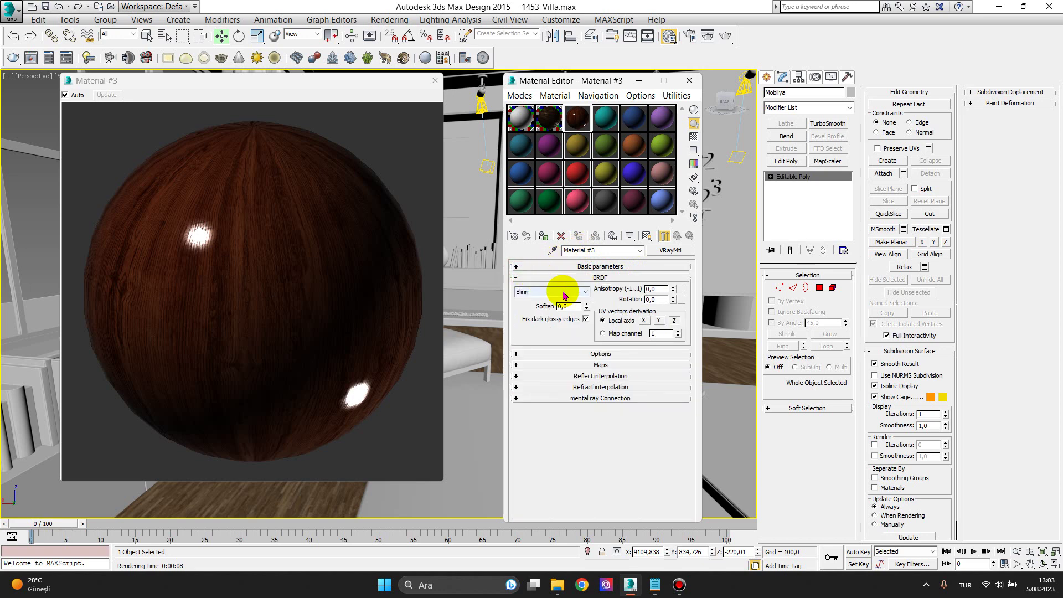
left_click(519, 278)
left_click(517, 300)
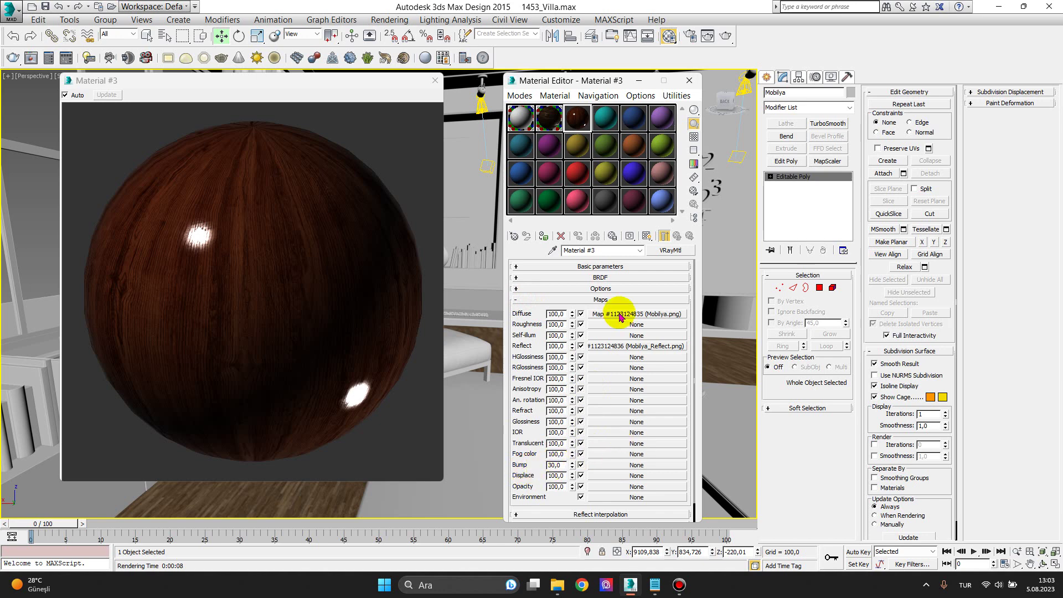
left_click(524, 267)
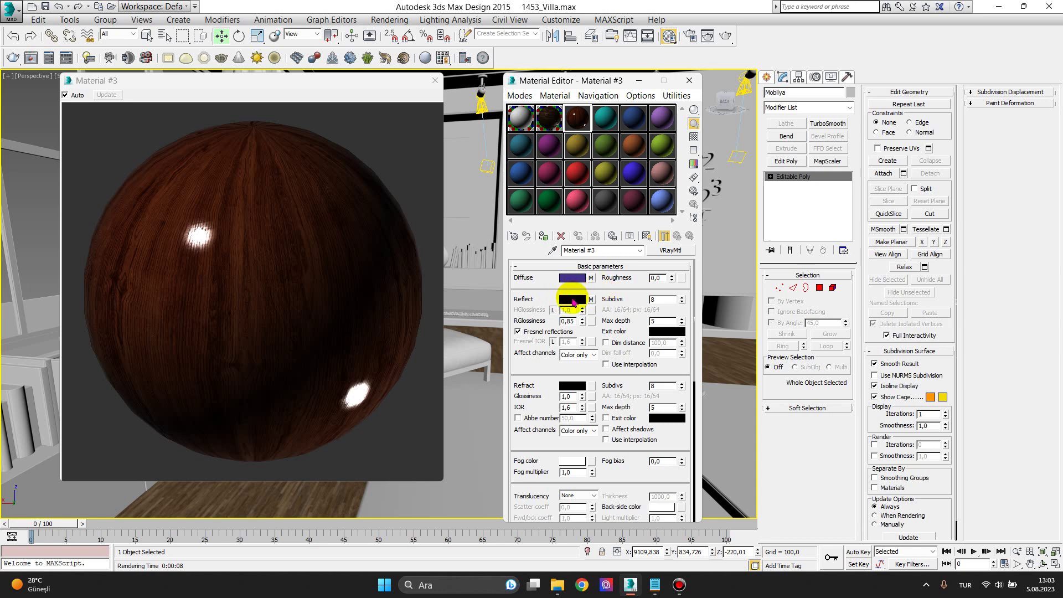
left_click(572, 299)
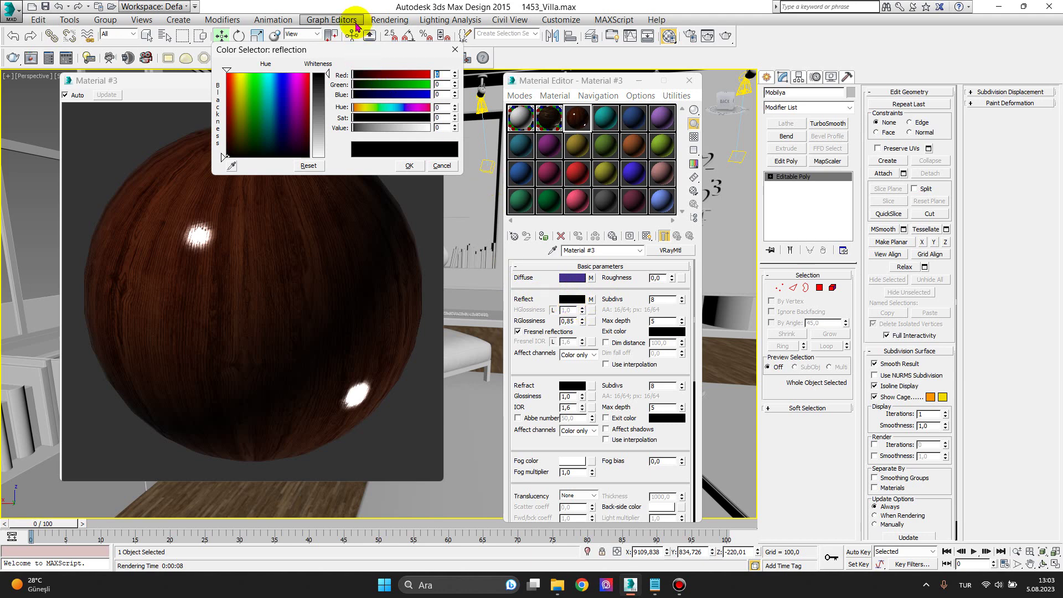
Set the reflection colour to grey 235 and collapse Basic parameters to reveal the Maps
left_click_drag(329, 75, 327, 151)
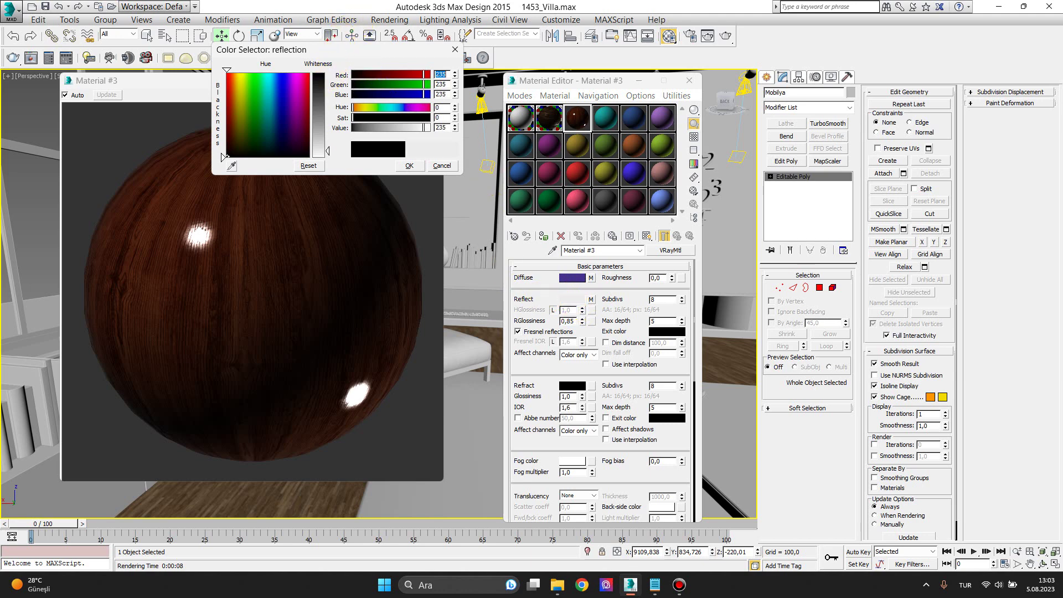
left_click(412, 166)
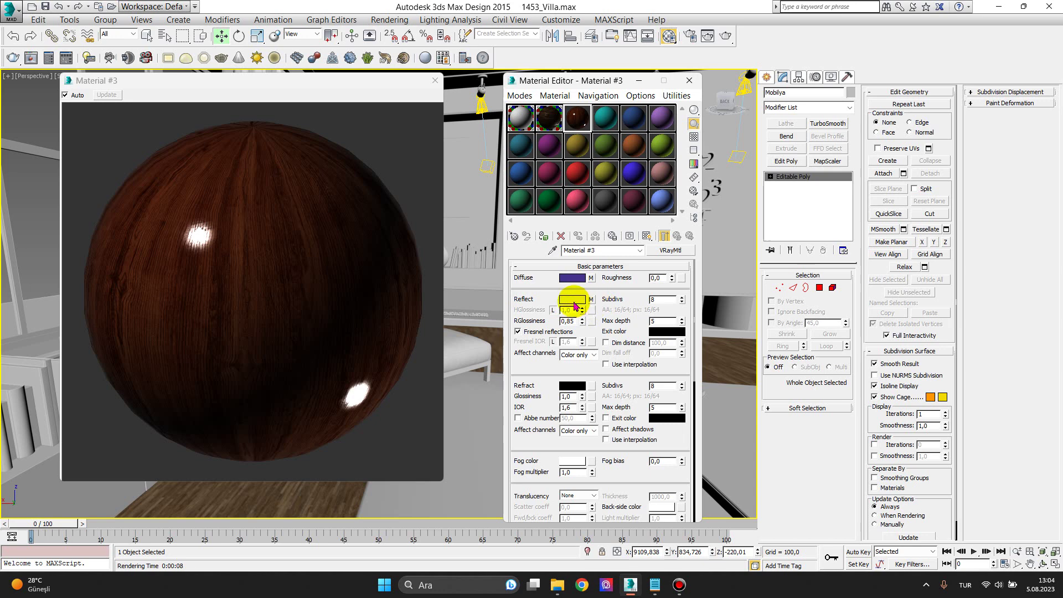
left_click(517, 267)
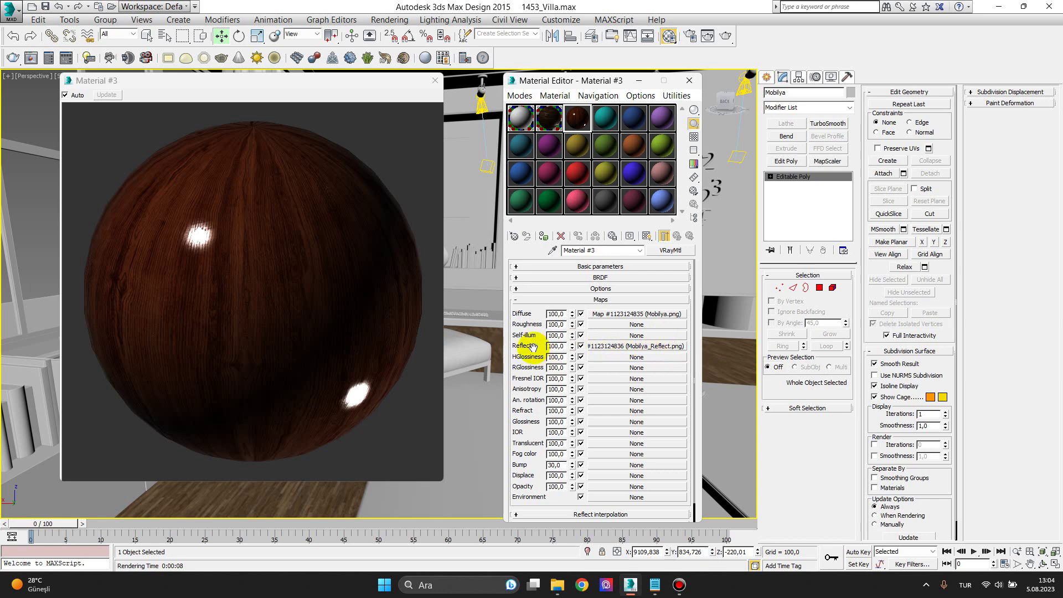
Set the Reflect map amount to 30, toggle the map off and on, then collapse Maps
double_click(563, 346)
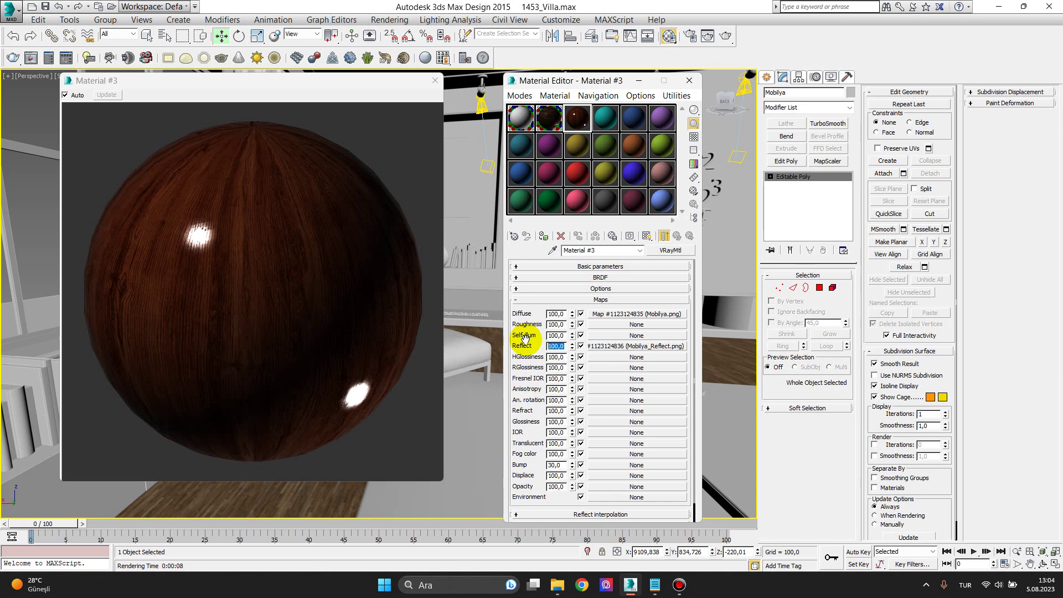
type("30")
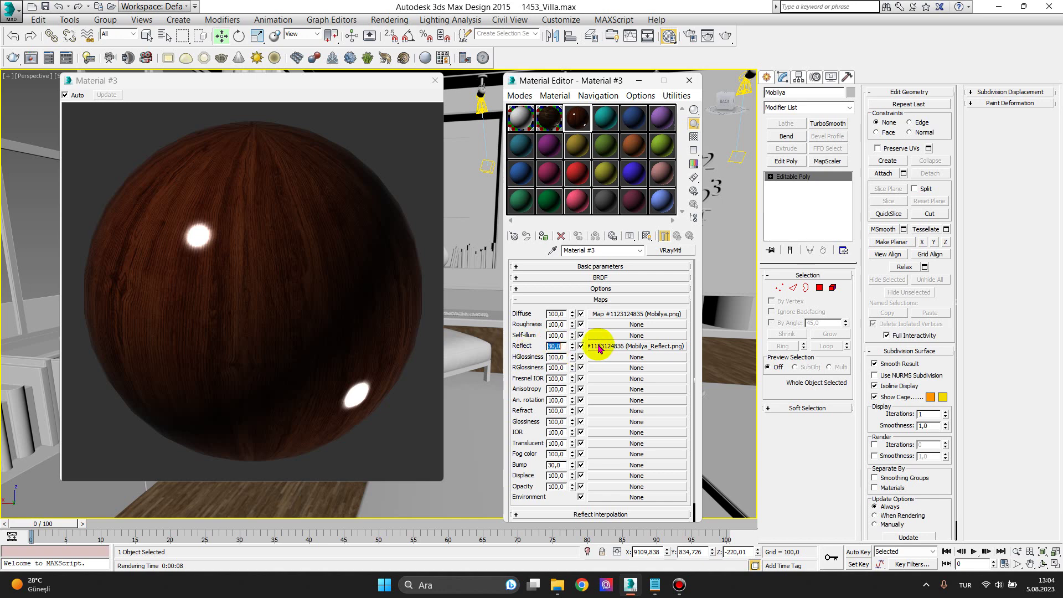
left_click(580, 346)
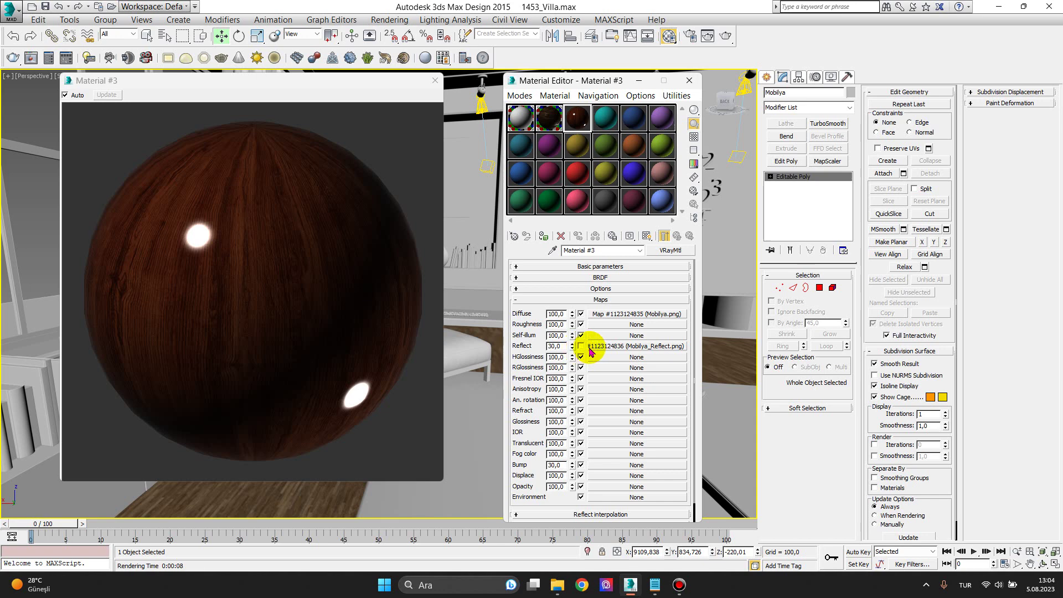
left_click(581, 346)
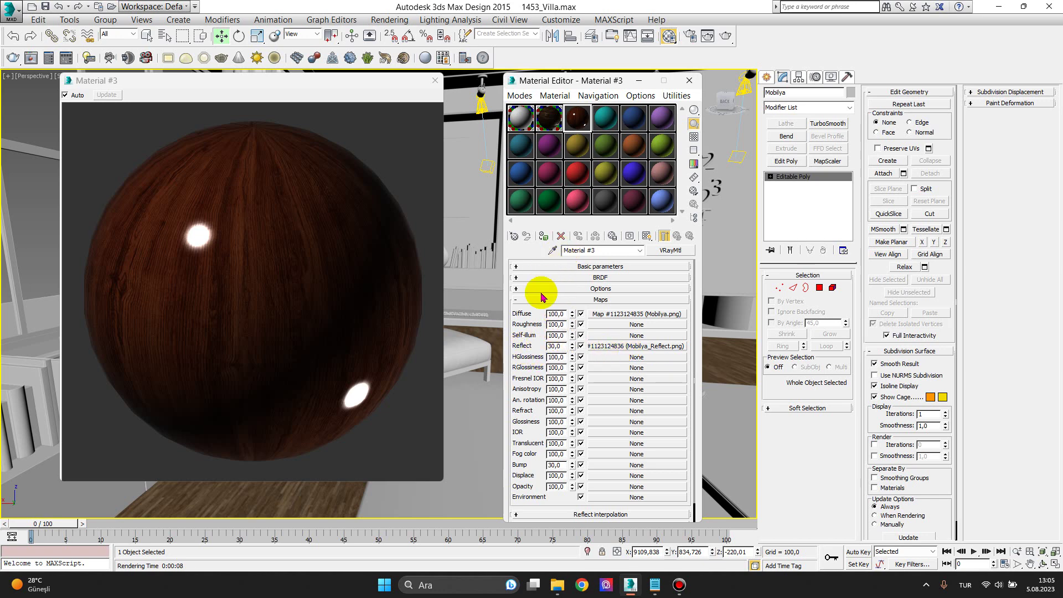
left_click(515, 299)
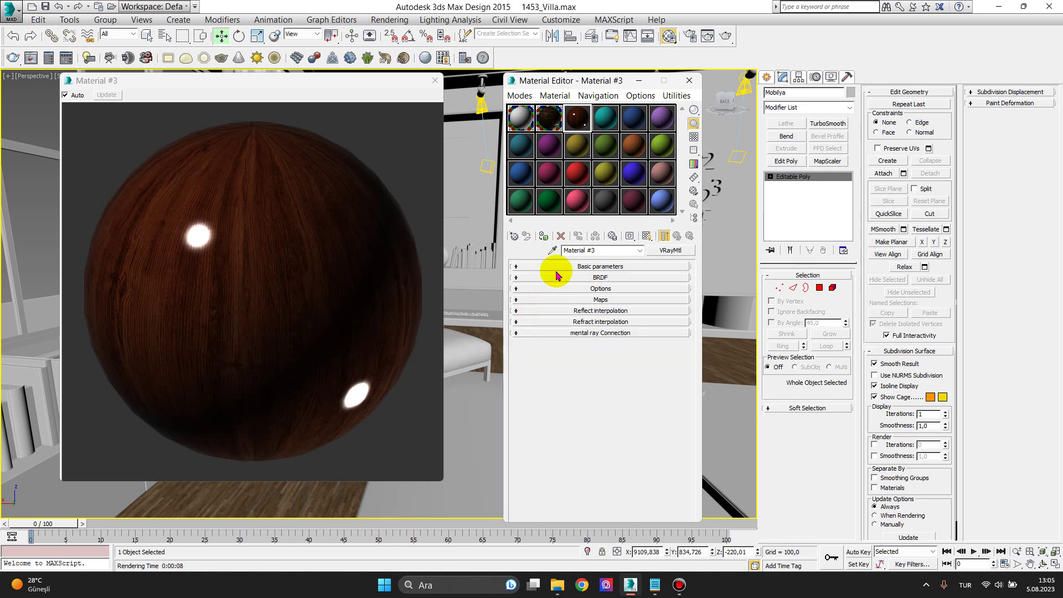
Confirm the Reflect colour at grey 235 and close the Material #3 preview window
left_click(518, 266)
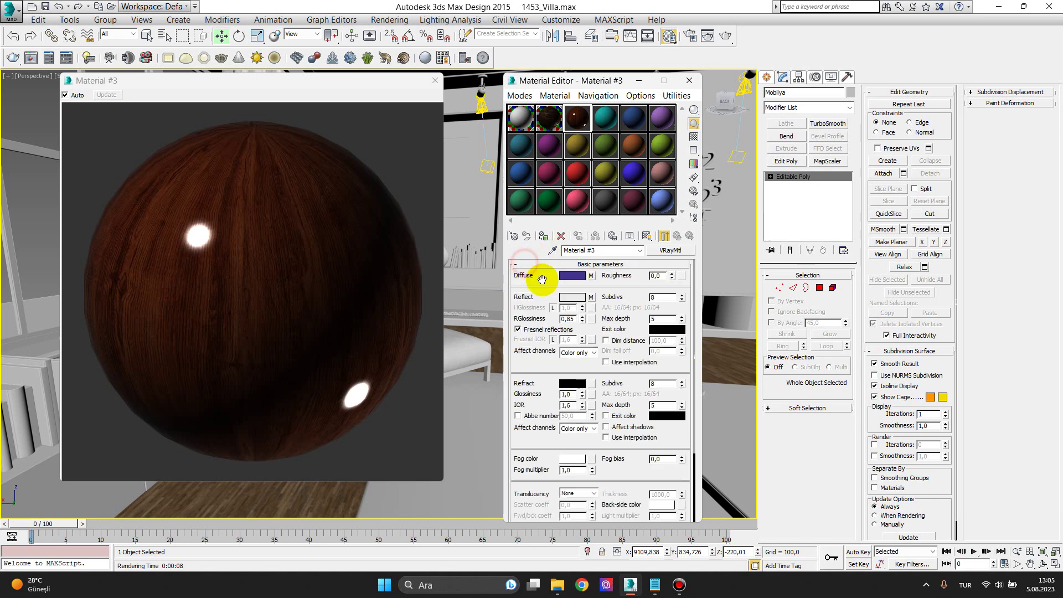
left_click(572, 302)
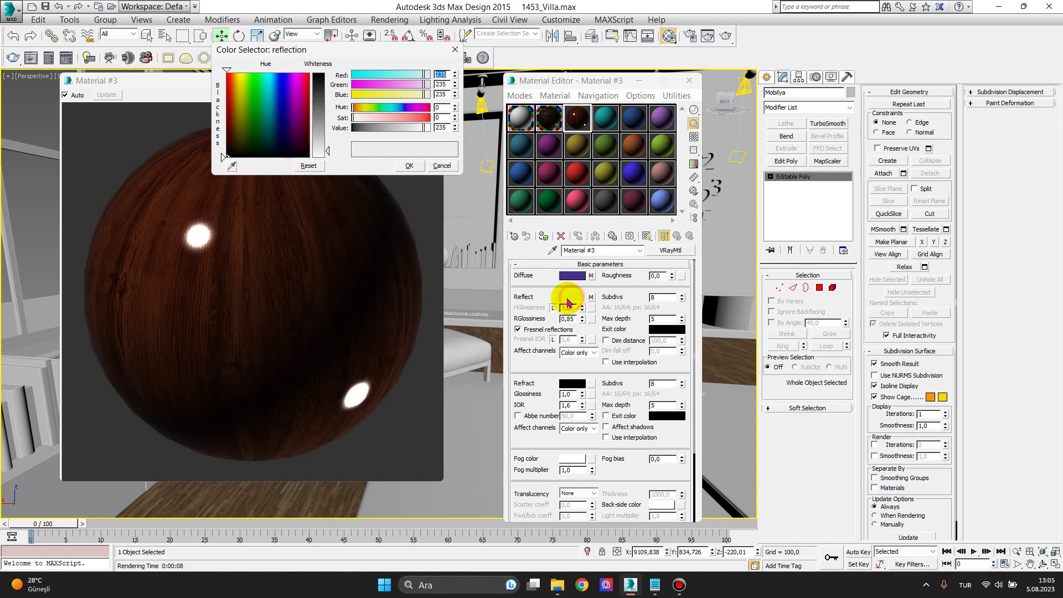
left_click(409, 166)
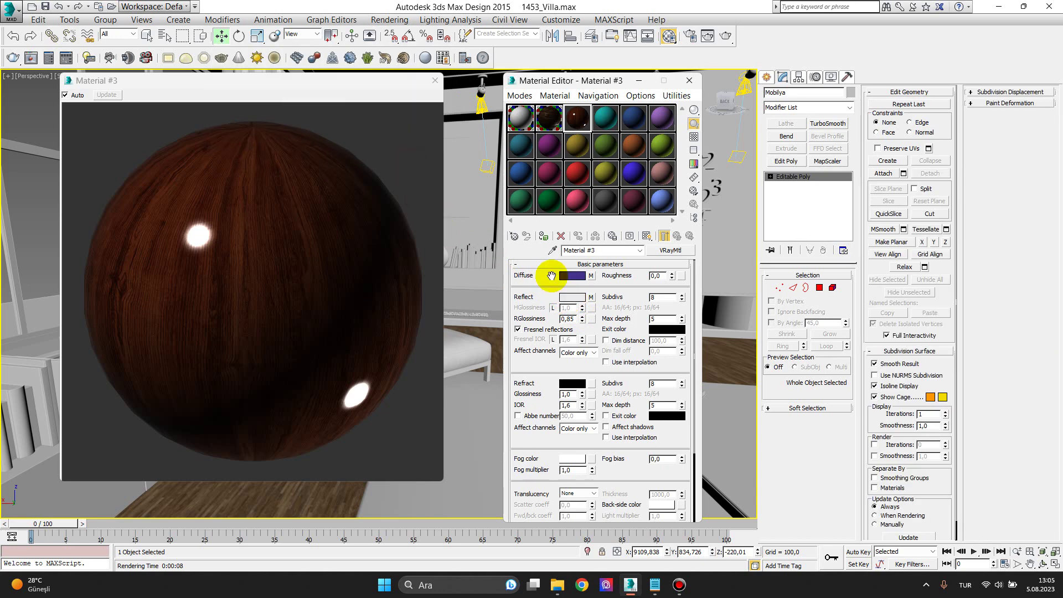
double_click(567, 320)
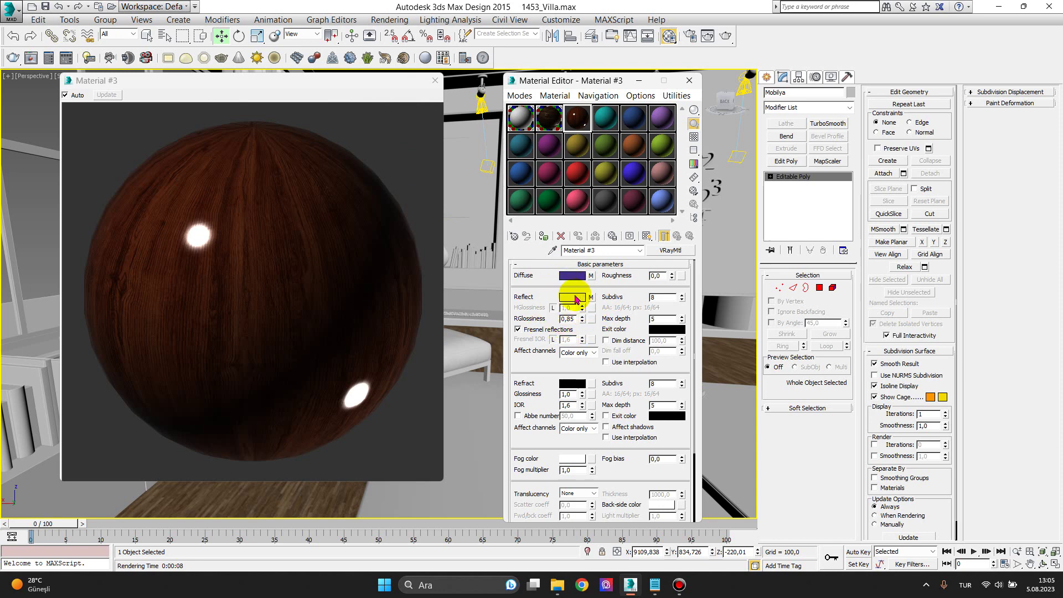
left_click(435, 80)
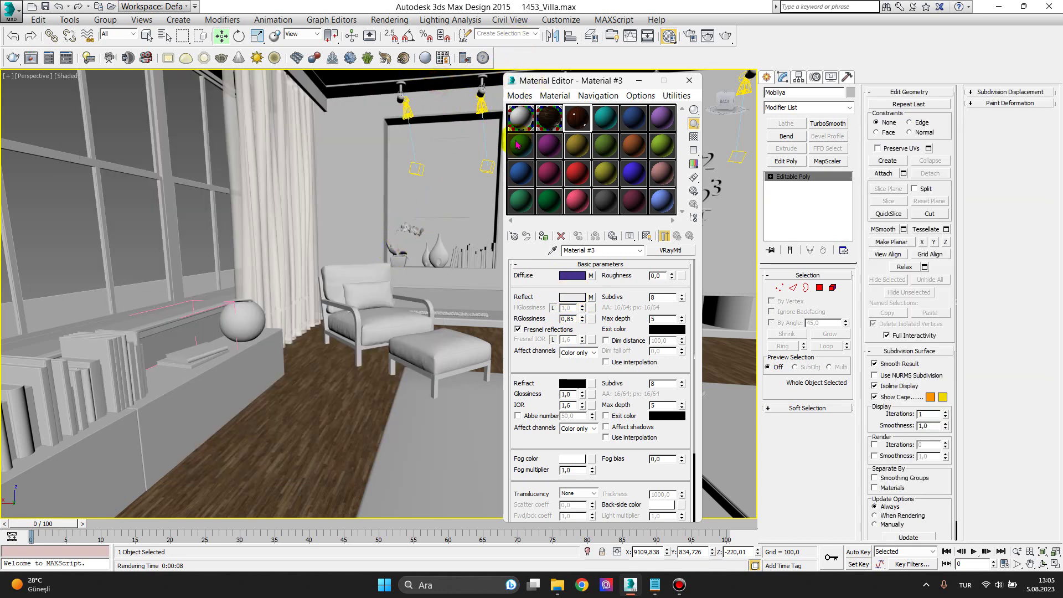
Drag Material #3 onto the Mobilya cabinet and show its wood texture in the viewport
mouse_move(553, 117)
left_mouse_down()
mouse_move(561, 122)
mouse_move(305, 318)
left_mouse_up()
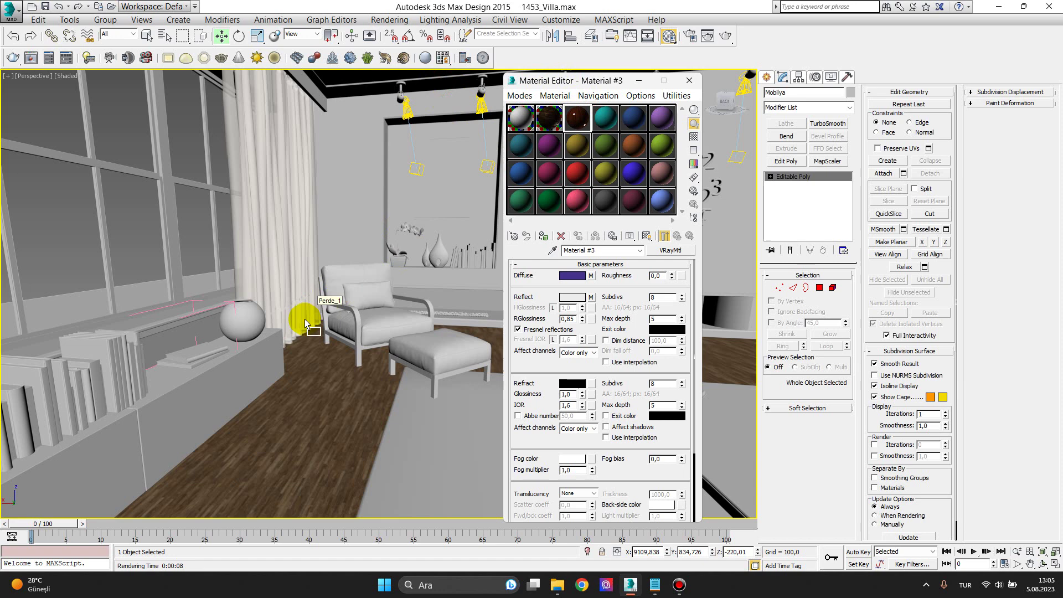
left_click_drag(230, 381, 230, 381)
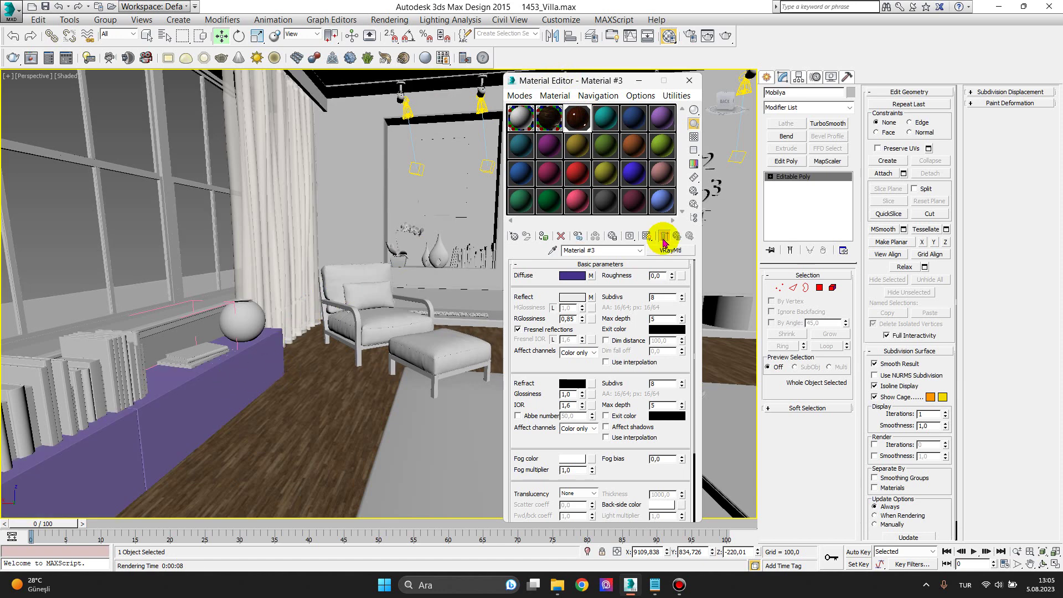
left_click(646, 236)
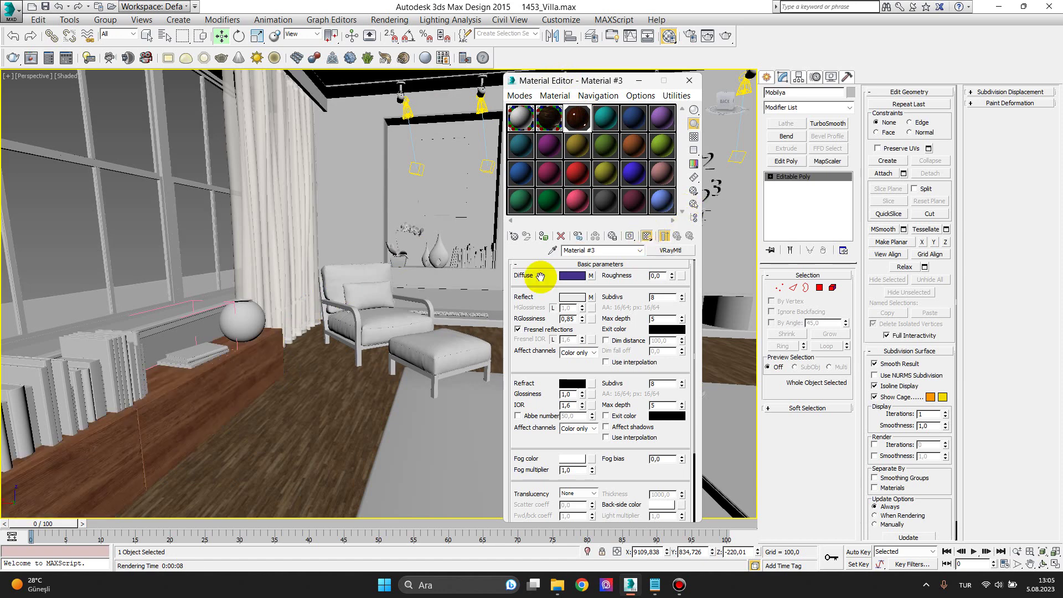
Zoom and pan to frame the whole cabinet, then open the modifier list
scroll(239, 403, "up", 2)
scroll(238, 403, "up", 1)
scroll(253, 384, "up", 1)
scroll(277, 366, "up", 1)
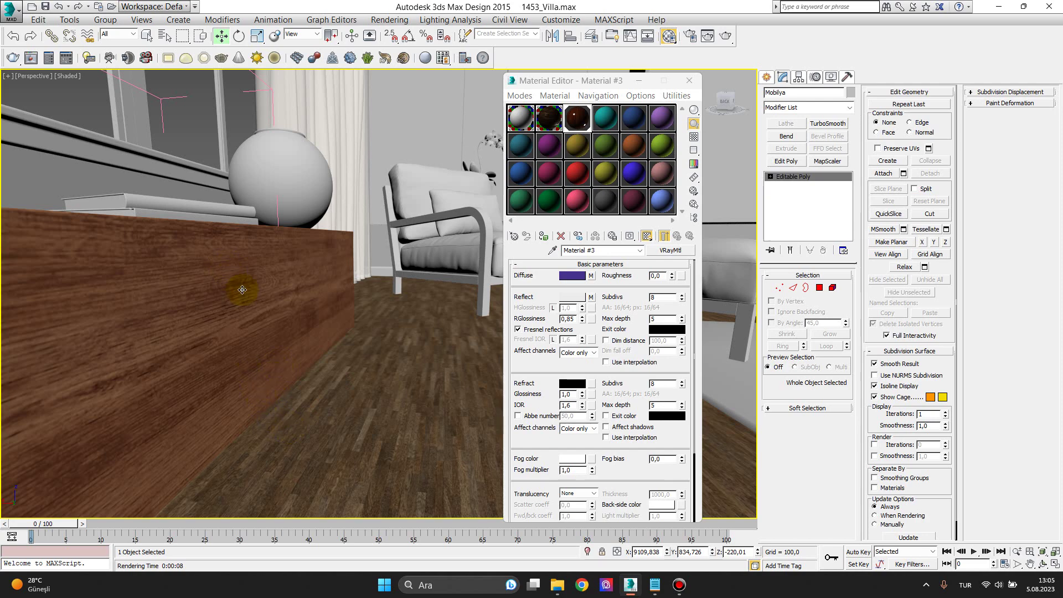
scroll(310, 345, "down", 2)
scroll(304, 348, "down", 1)
scroll(305, 349, "down", 1)
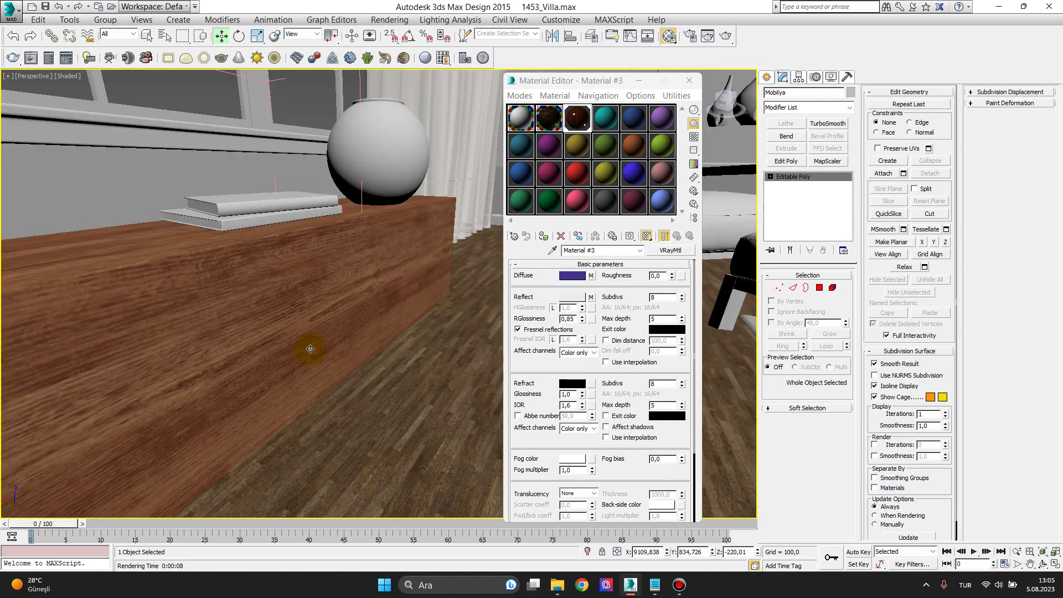
scroll(308, 351, "down", 1)
mouse_move(332, 351)
middle_mouse_down()
mouse_move(296, 348)
mouse_move(306, 344)
middle_mouse_up()
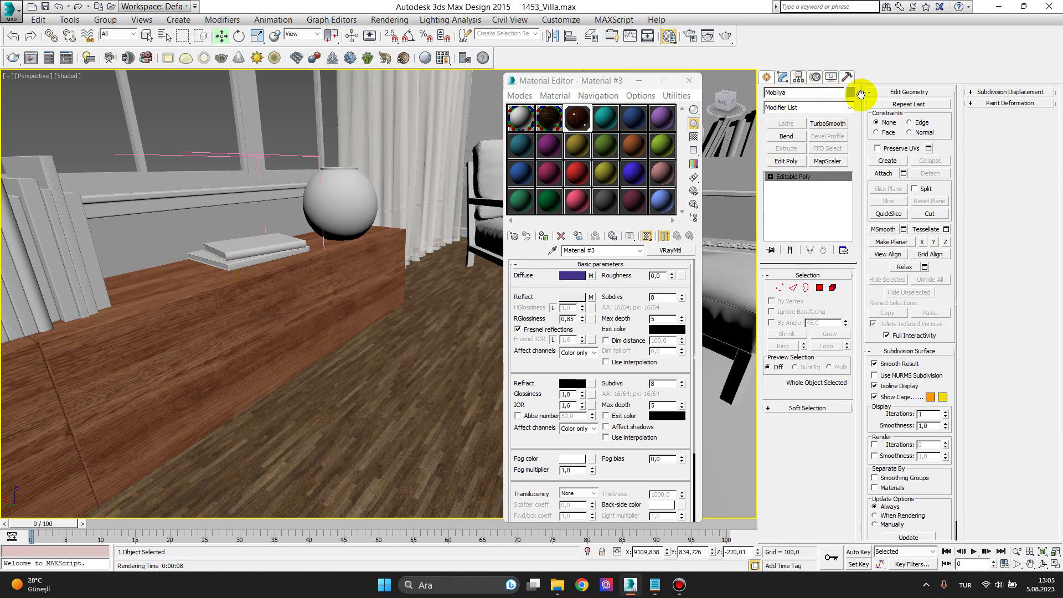
left_click(849, 107)
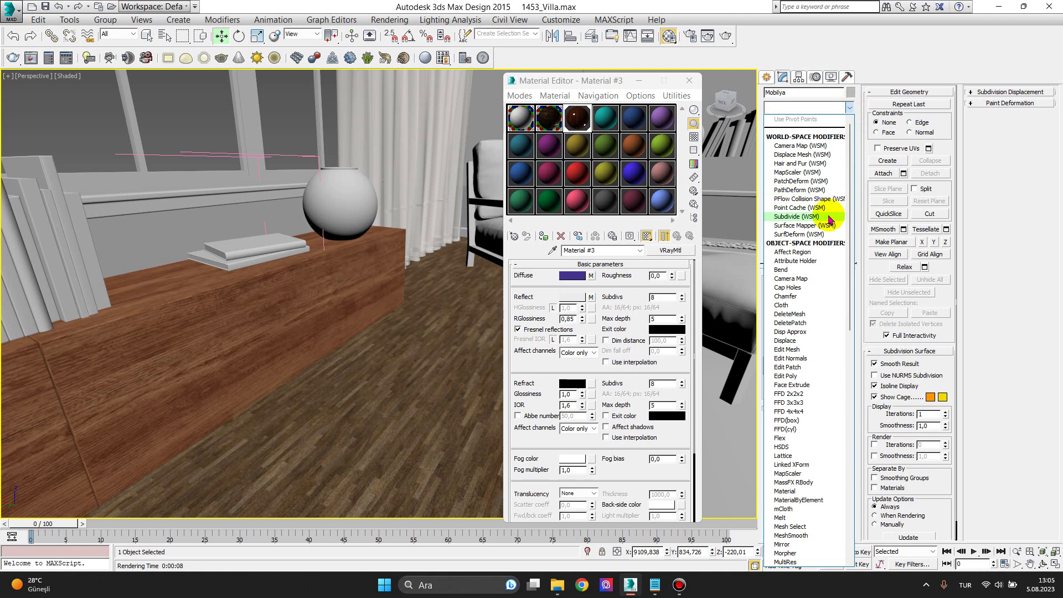
Add a UVW Map modifier to the cabinet and set it to Box mapping
key("u")
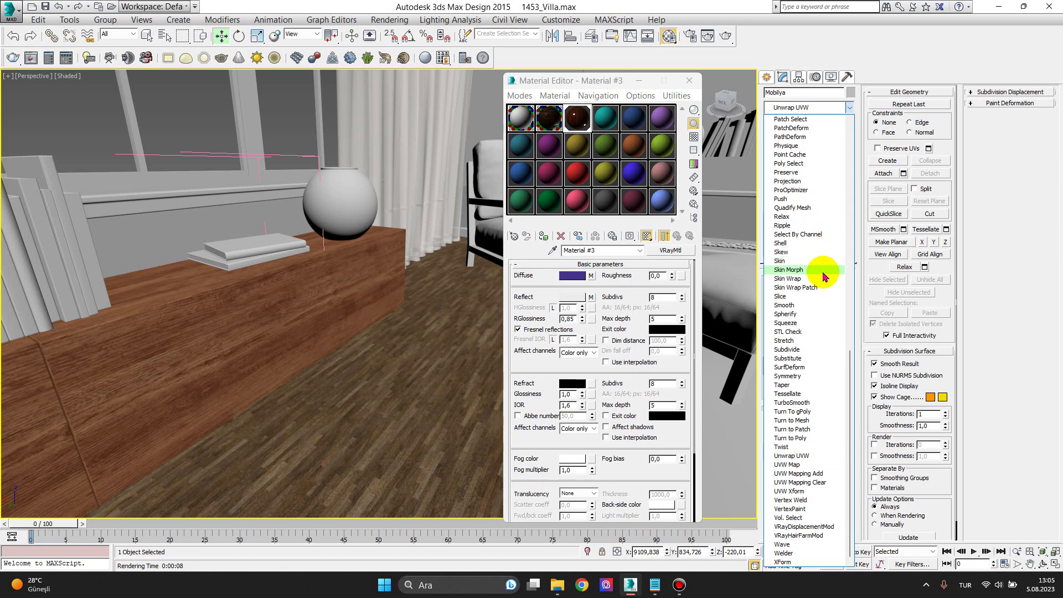
key("u")
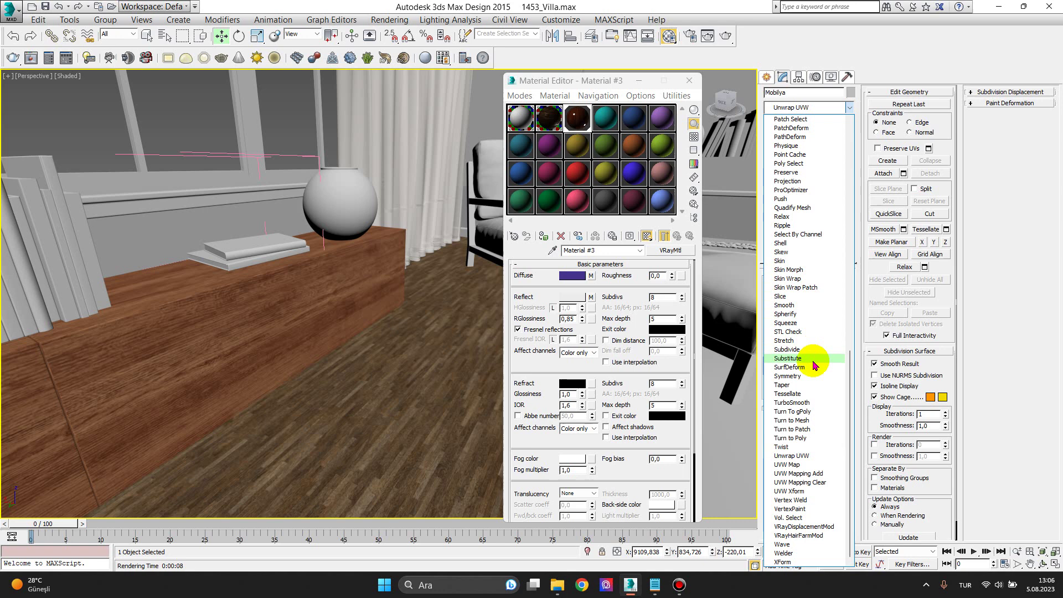
left_click(802, 464)
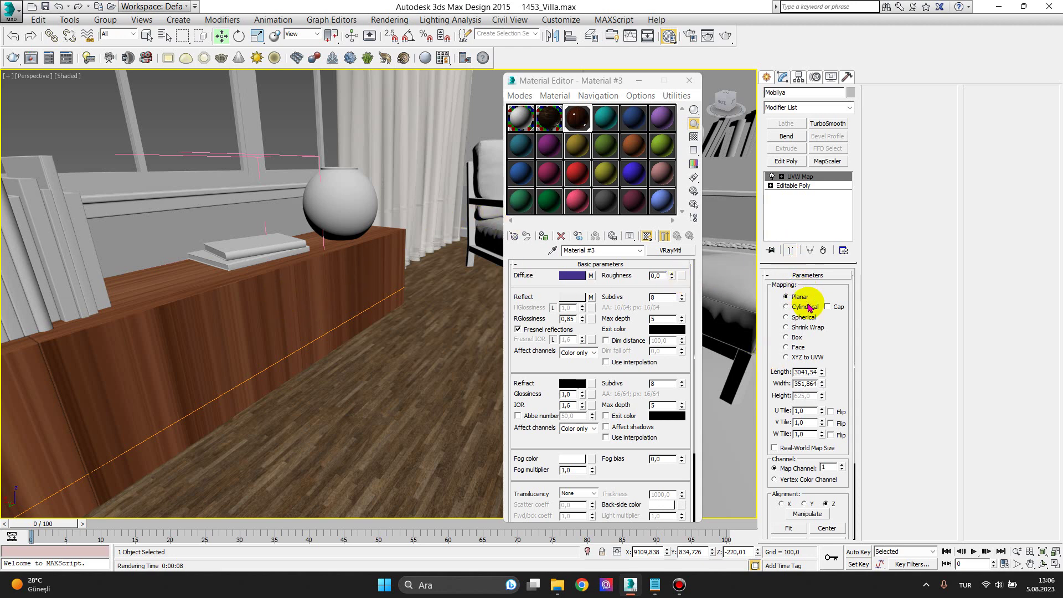
left_click(798, 342)
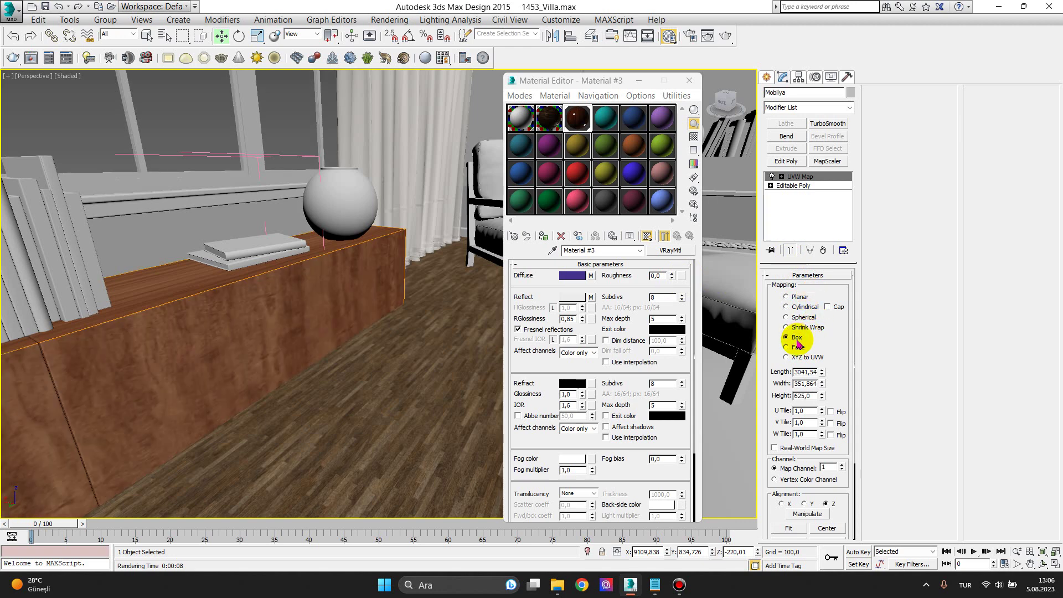
mouse_move(378, 283)
middle_mouse_down()
mouse_move(339, 303)
mouse_move(415, 271)
mouse_move(373, 282)
middle_mouse_up()
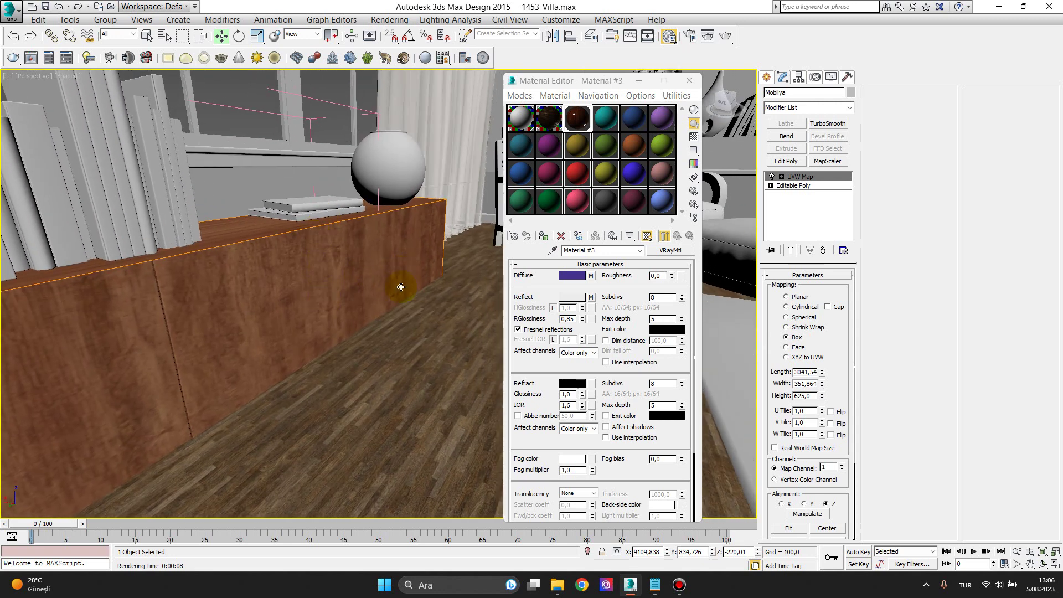
Expand the UVW Map to its Gizmo and set Alignment to X
left_click(781, 176)
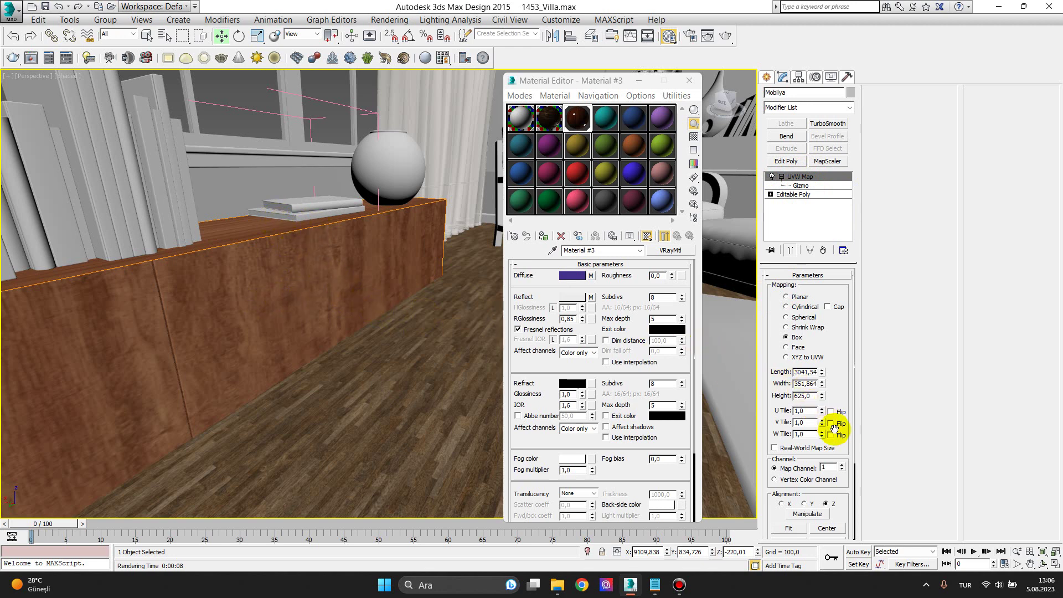
scroll(822, 438, "down", 1)
scroll(821, 438, "down", 2)
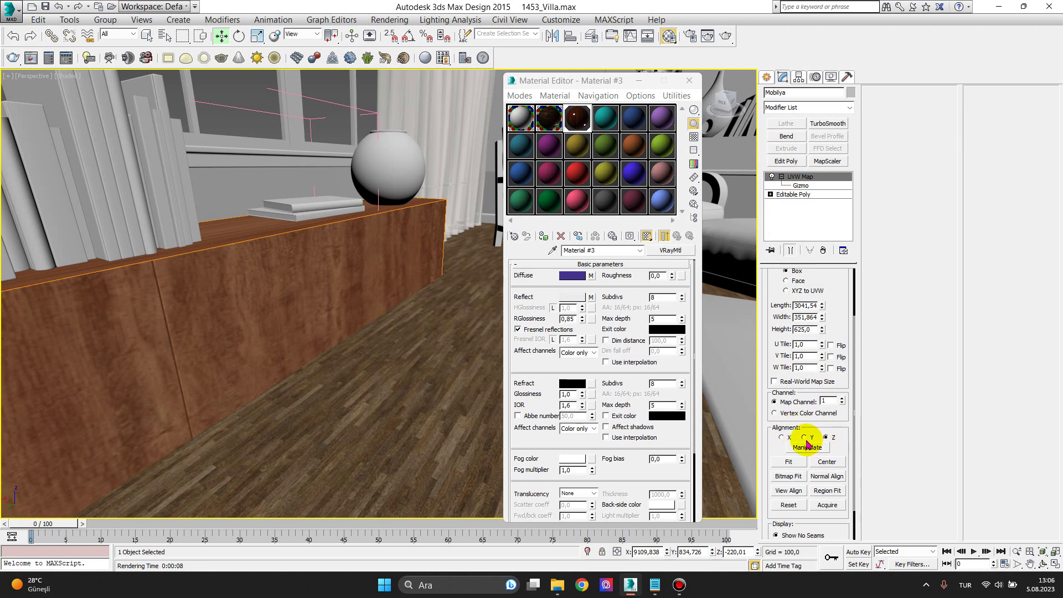
left_click(804, 438)
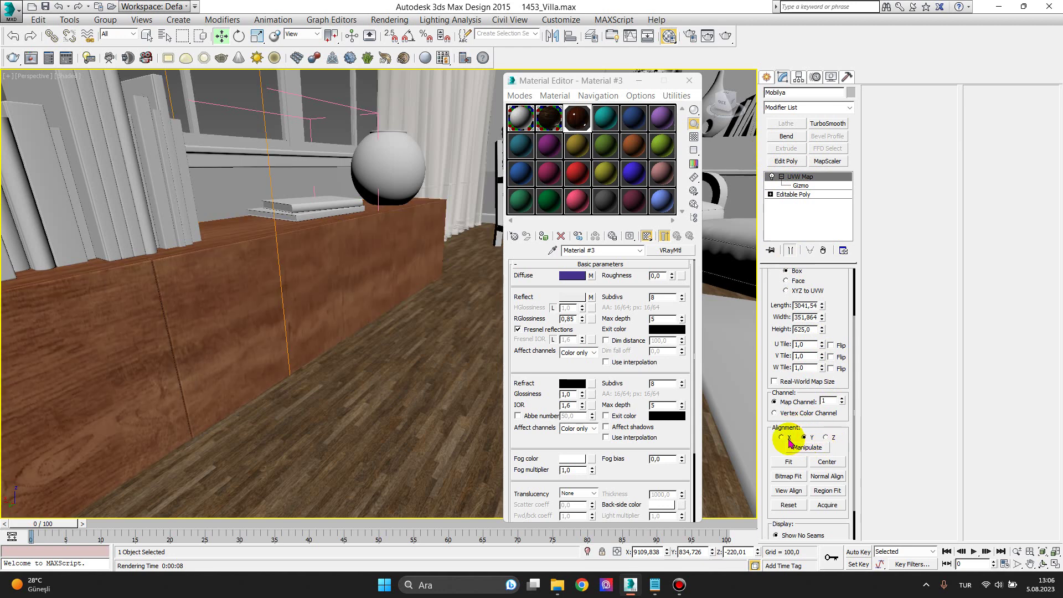
left_click(786, 438)
scroll(294, 273, "up", 3)
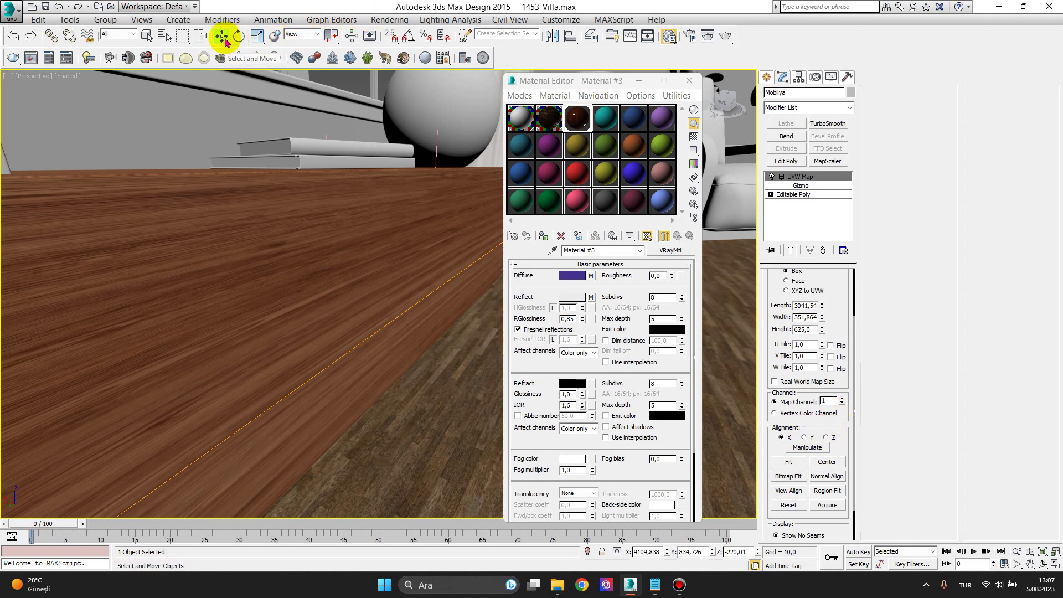
Set the cabinet's UVW map length to 270 and width to 141
scroll(818, 419, "down", 1)
scroll(818, 419, "down", 1)
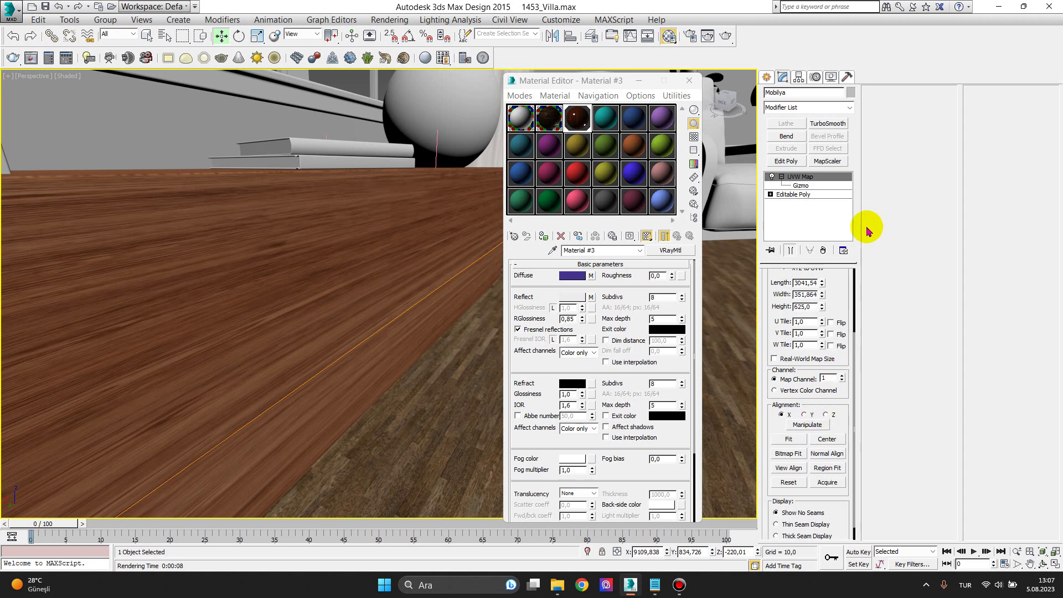
mouse_move(822, 286)
left_mouse_down()
mouse_move(822, 273)
mouse_move(823, 299)
left_mouse_up()
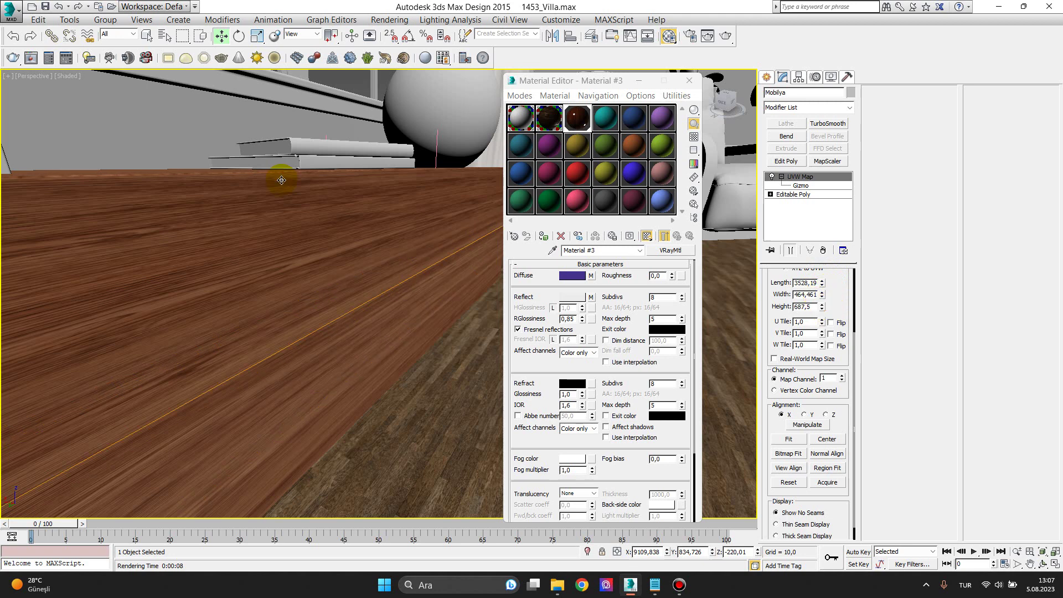
middle_click_drag(434, 254, 421, 295)
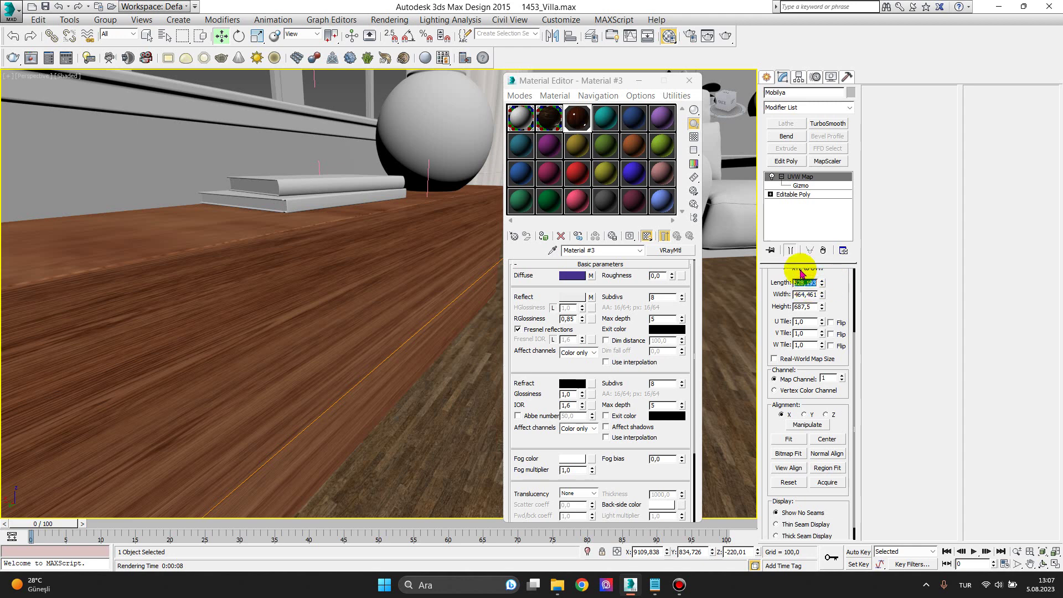
type("270")
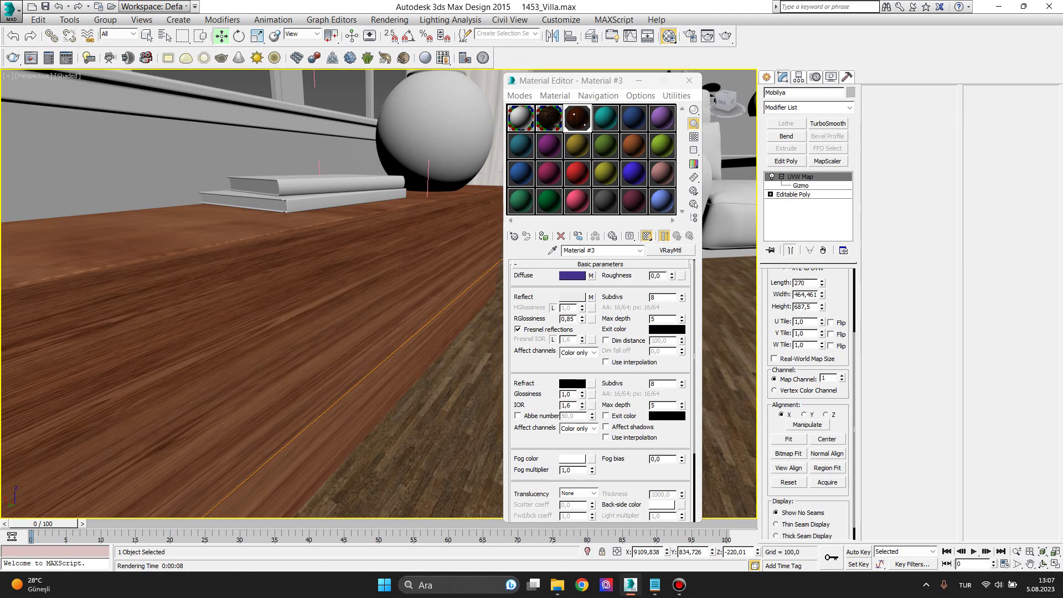
key("Return")
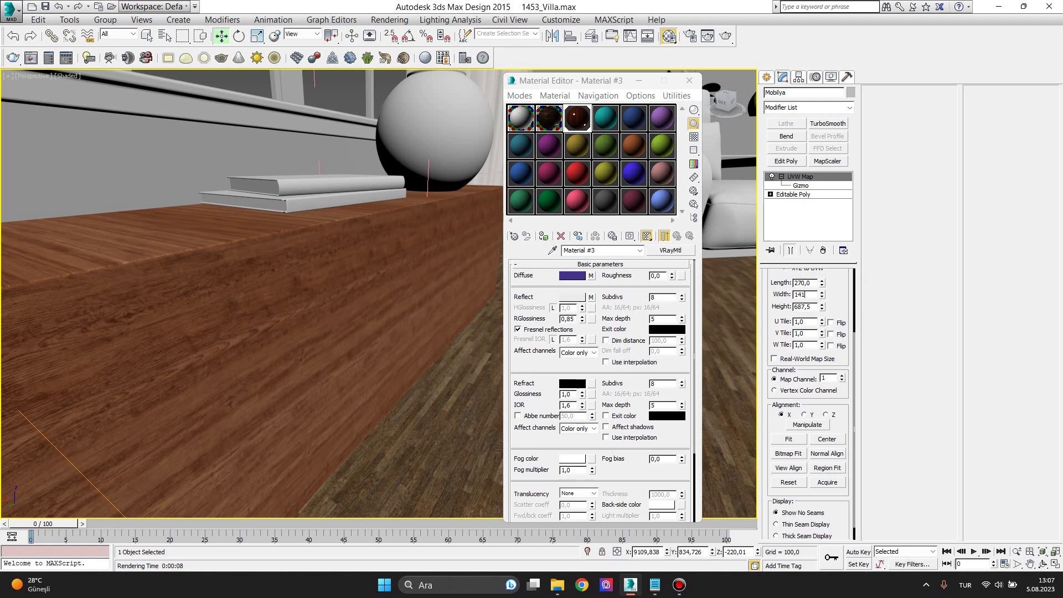
key("Return")
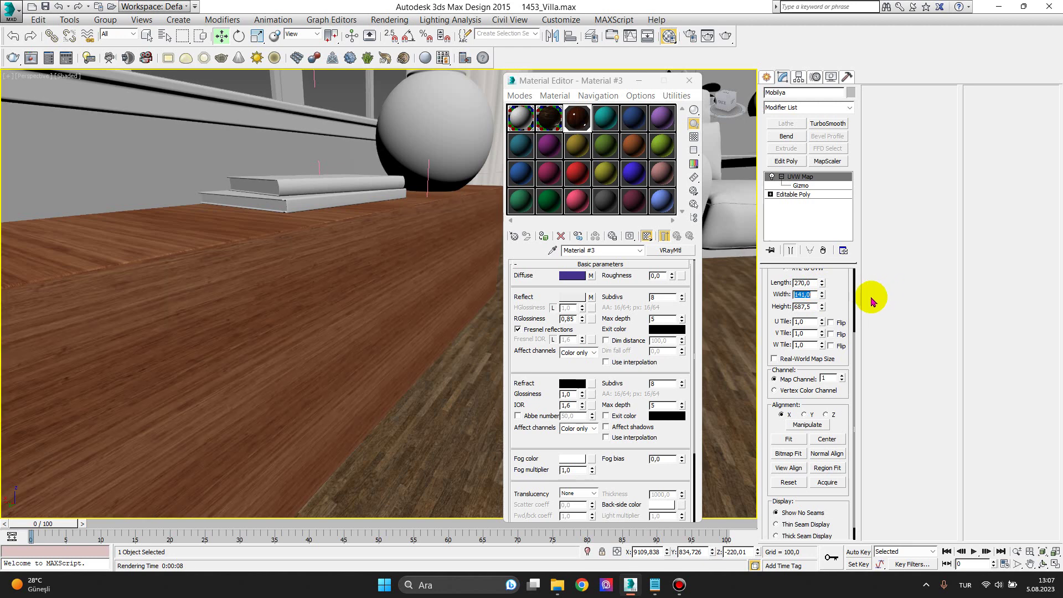
Set the UVW map height to 64 and inspect the finer grain
left_click(802, 306)
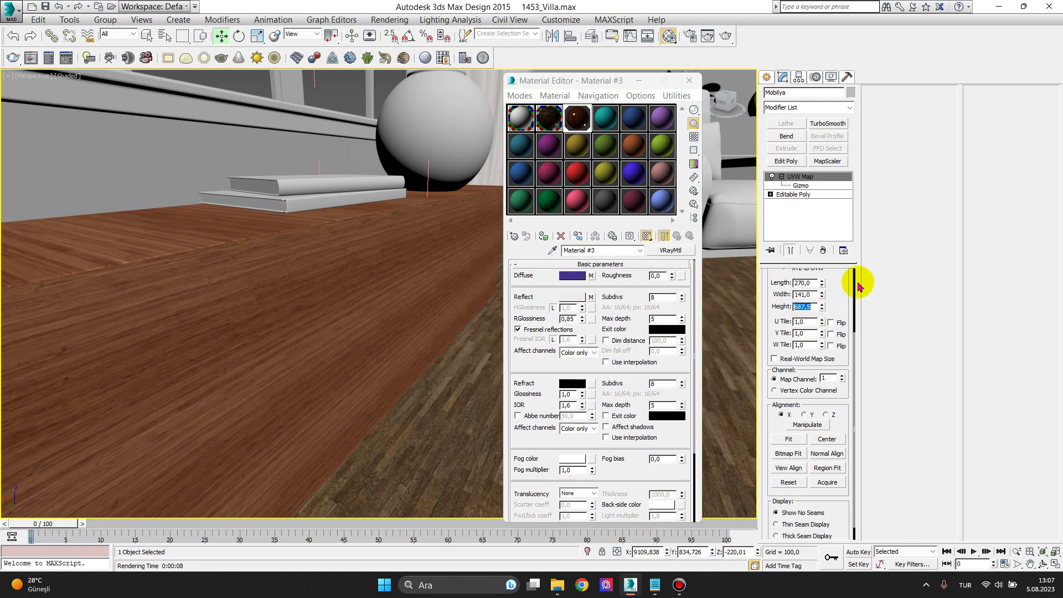
type("6")
key("Return")
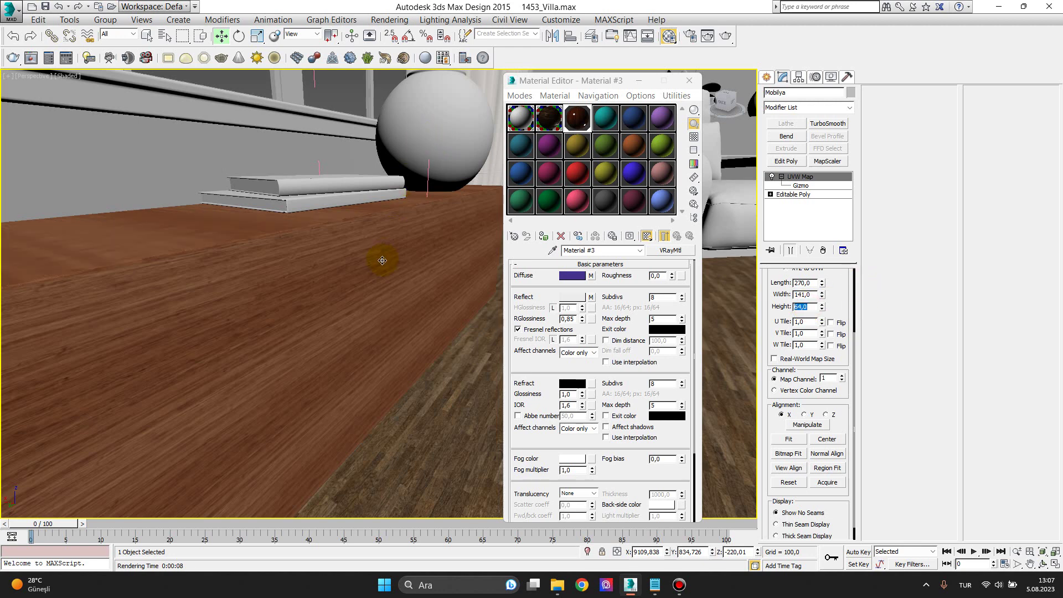
middle_click_drag(380, 256, 309, 173)
scroll(310, 230, "up", 2)
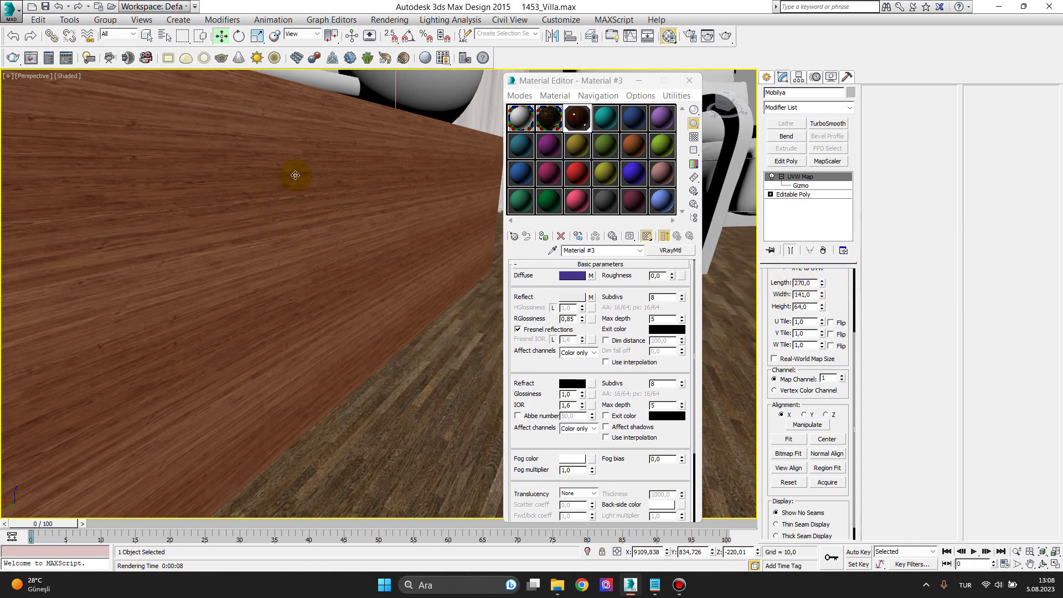
scroll(339, 248, "down", 3)
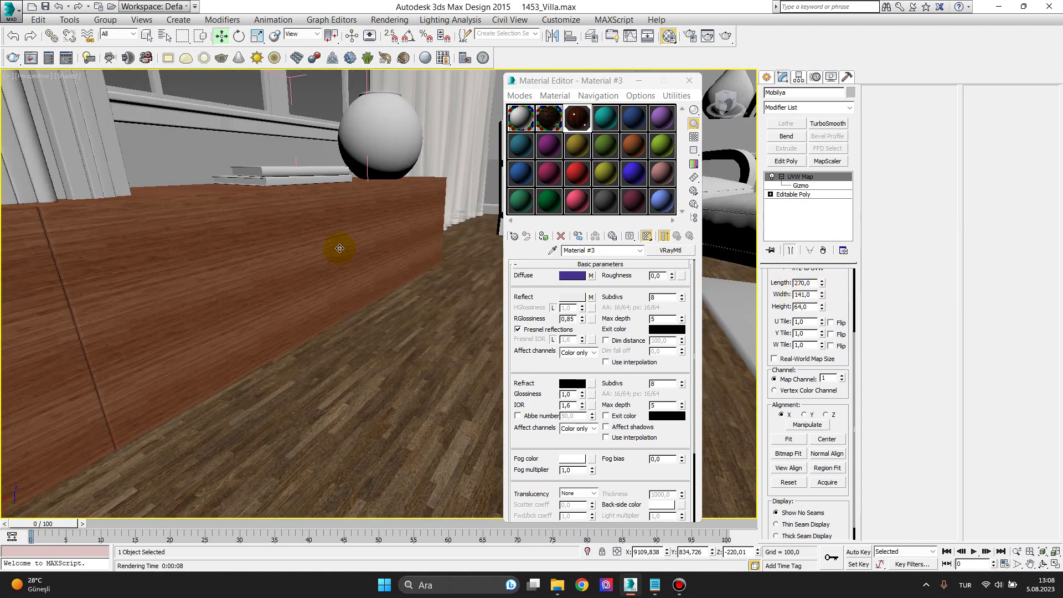
scroll(339, 248, "down", 3)
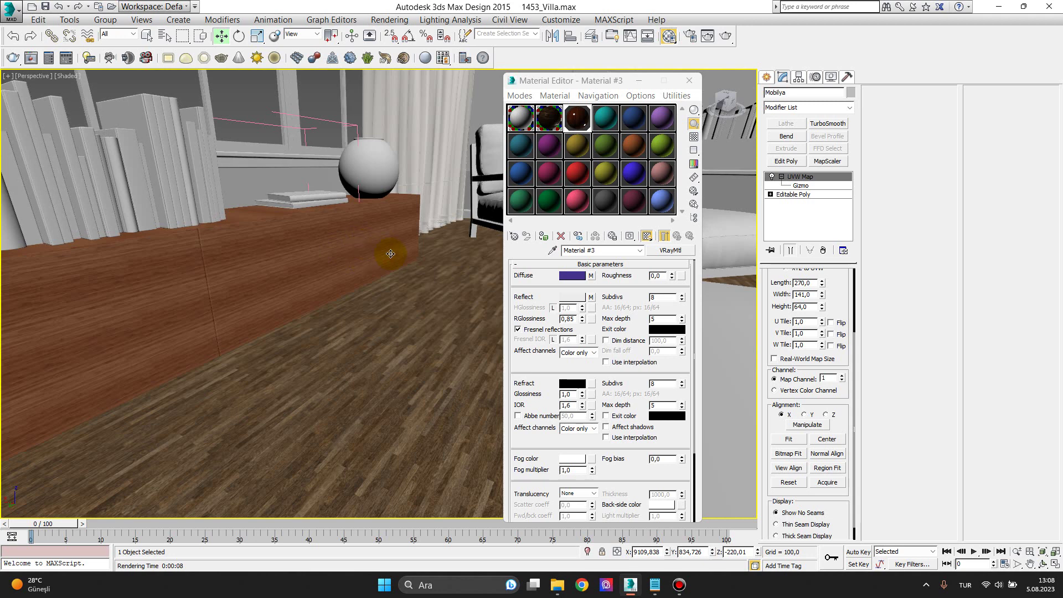
Close the Material Editor after orbiting to look down on the cabinet
mouse_move(407, 269)
middle_mouse_down("alt")
mouse_move(374, 304)
mouse_move(309, 241)
middle_mouse_up("alt")
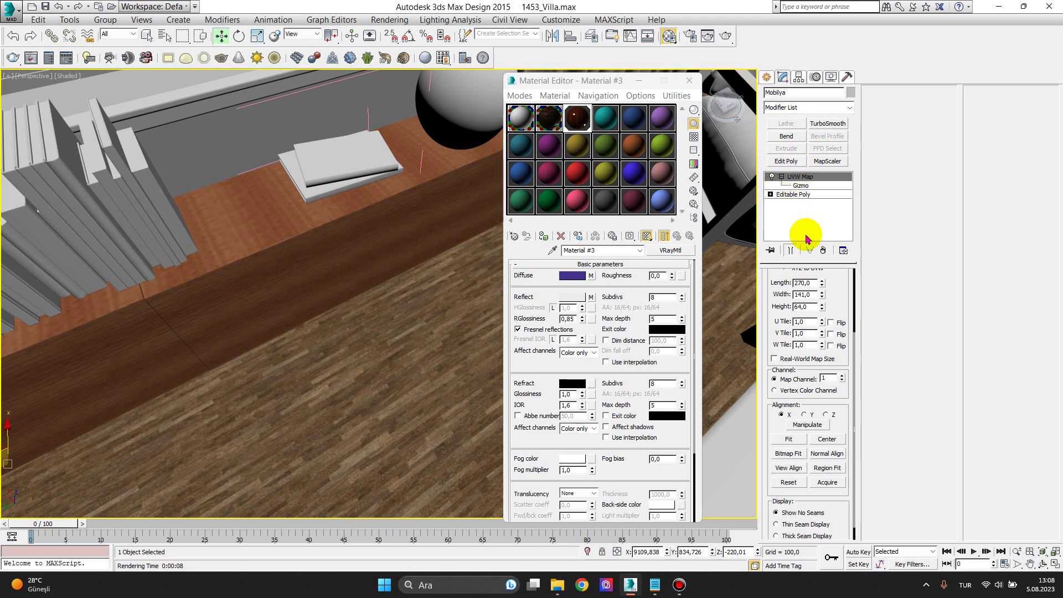
left_click(688, 81)
scroll(506, 238, "up", 2)
scroll(534, 216, "up", 2)
scroll(456, 178, "up", 2)
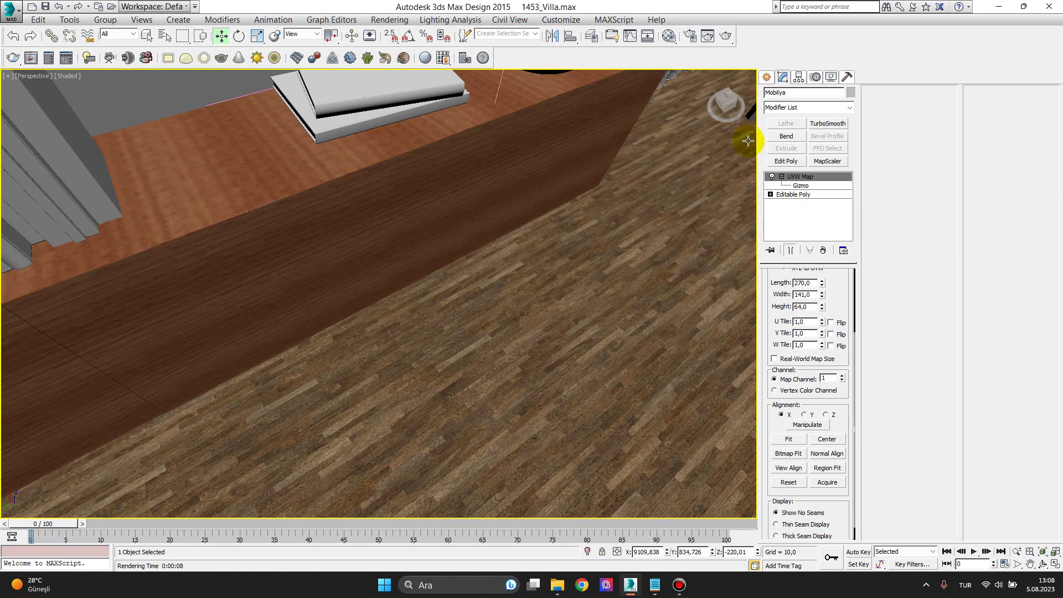
Open the Modifier List and jump to Edit Mesh with the E key
left_click(849, 107)
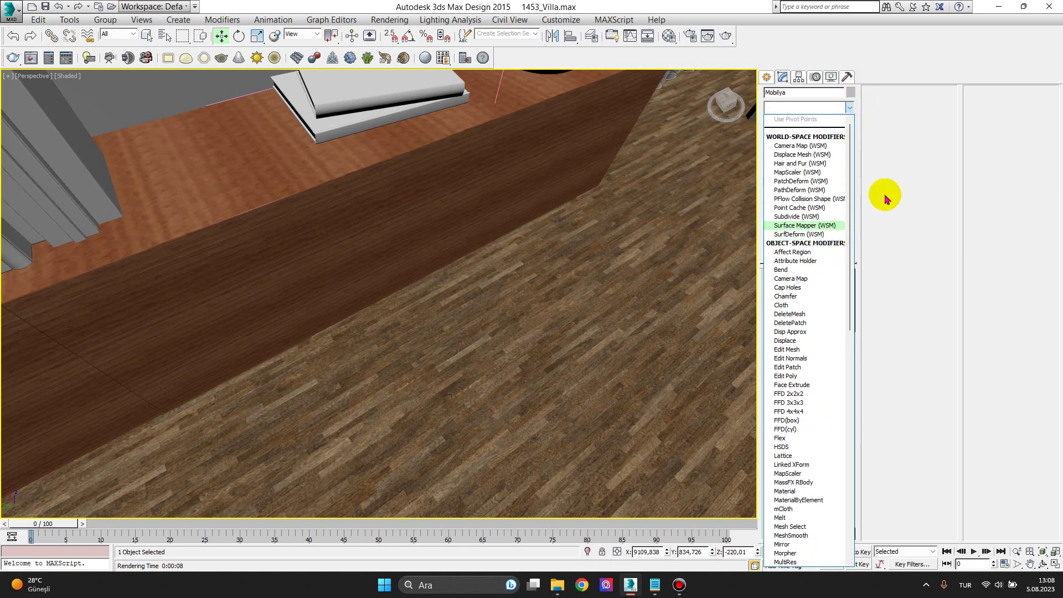
type("uvw")
key("Return")
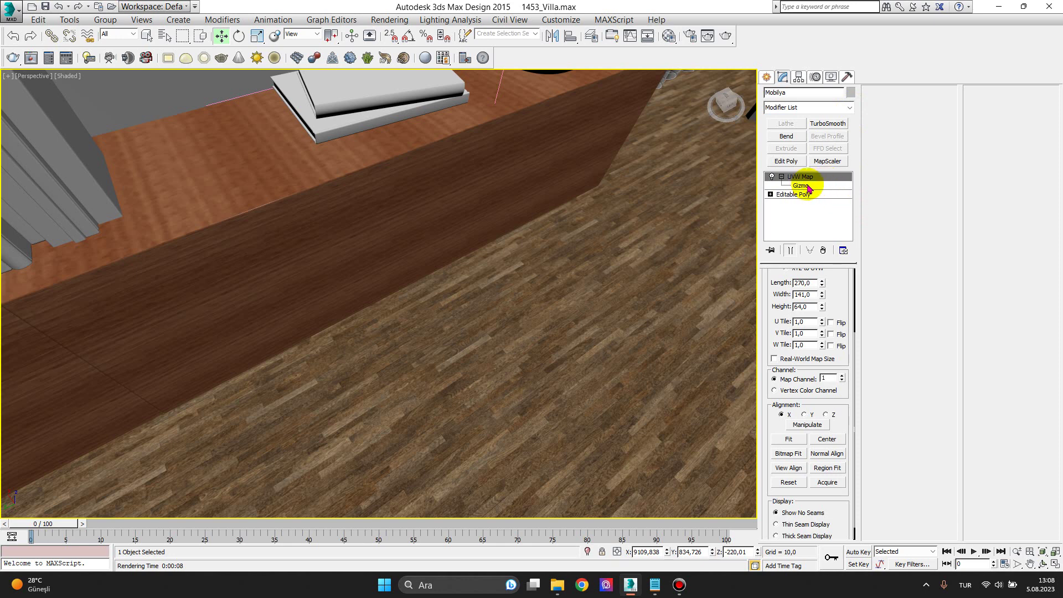
left_click(849, 107)
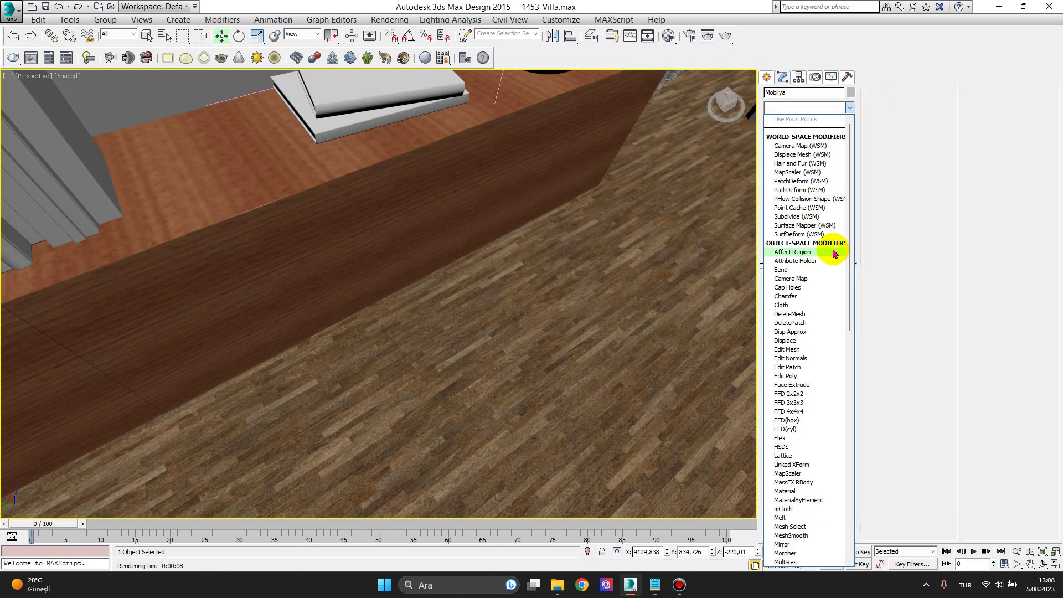
type("esh")
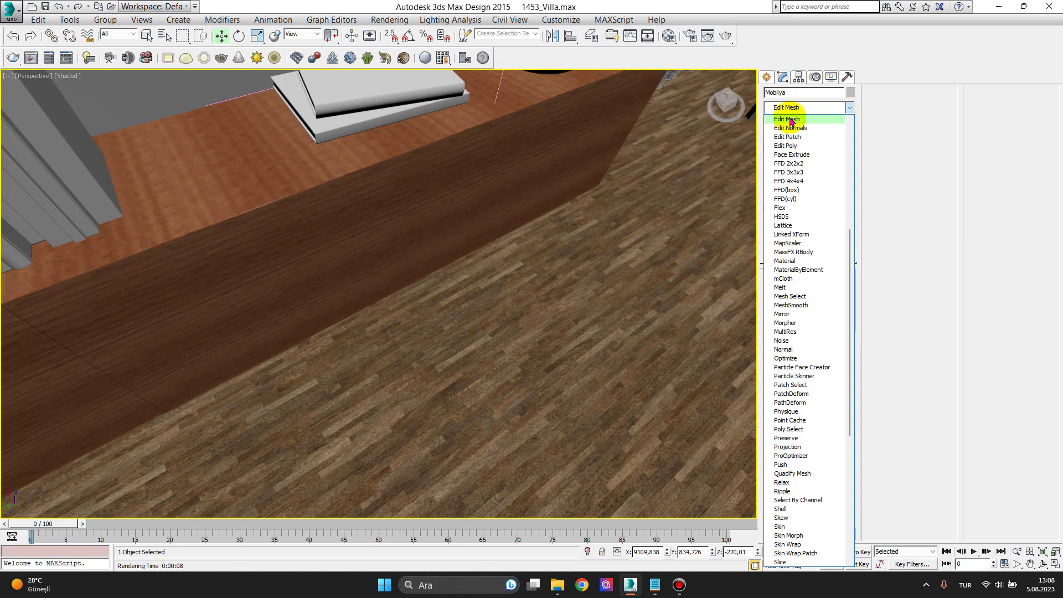
Add an Edit Mesh modifier to the cabinet at Polygon sub-object level
left_click(791, 119)
left_click(781, 176)
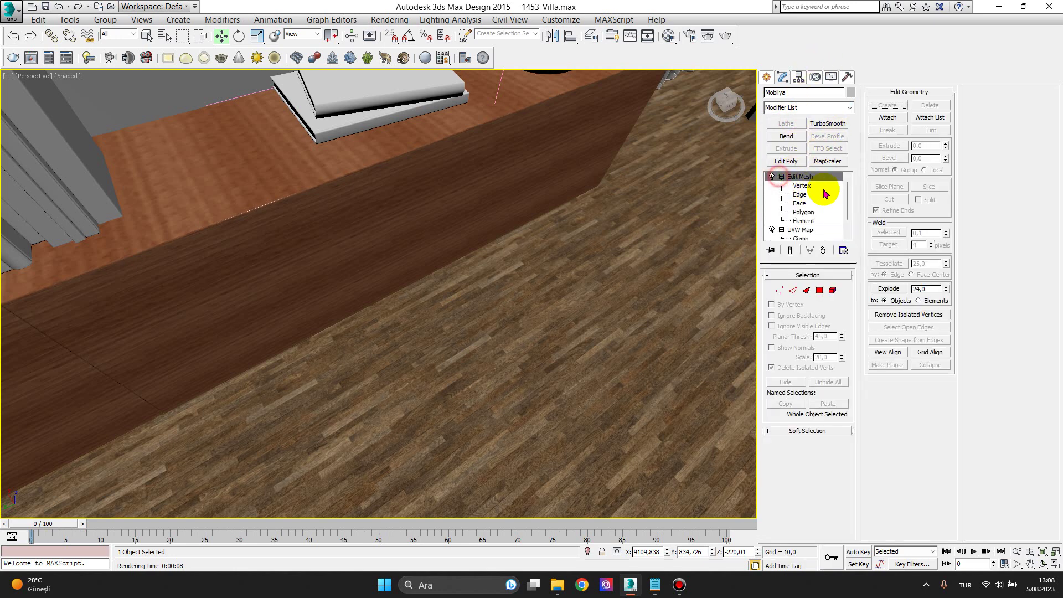
scroll(501, 202, "down", 2)
scroll(578, 176, "down", 1)
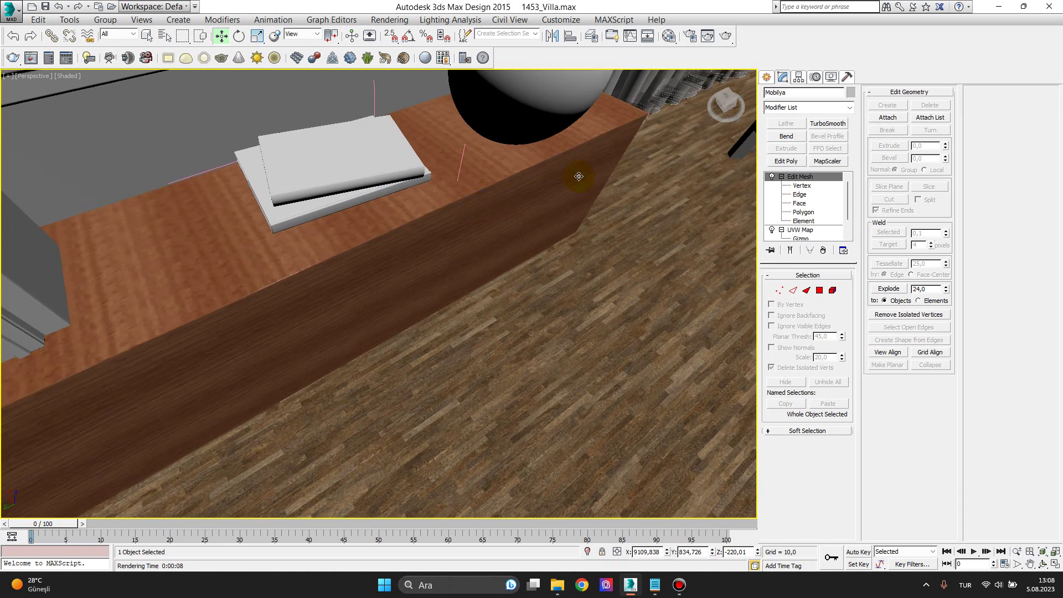
left_click(805, 212)
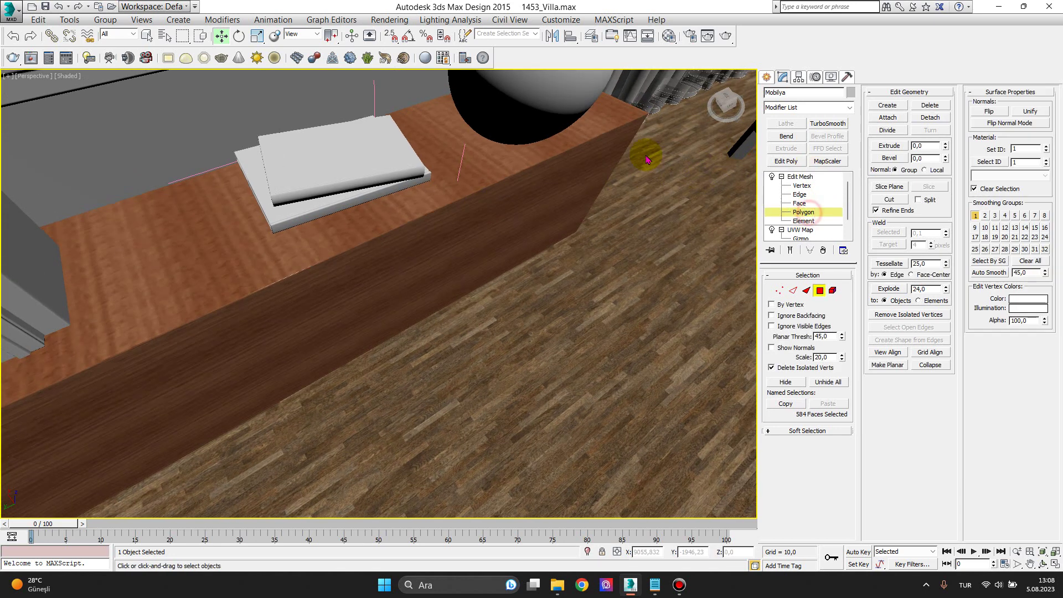
Select the first cabinet-top faces, with F2 shading of selected faces on
left_click(581, 127)
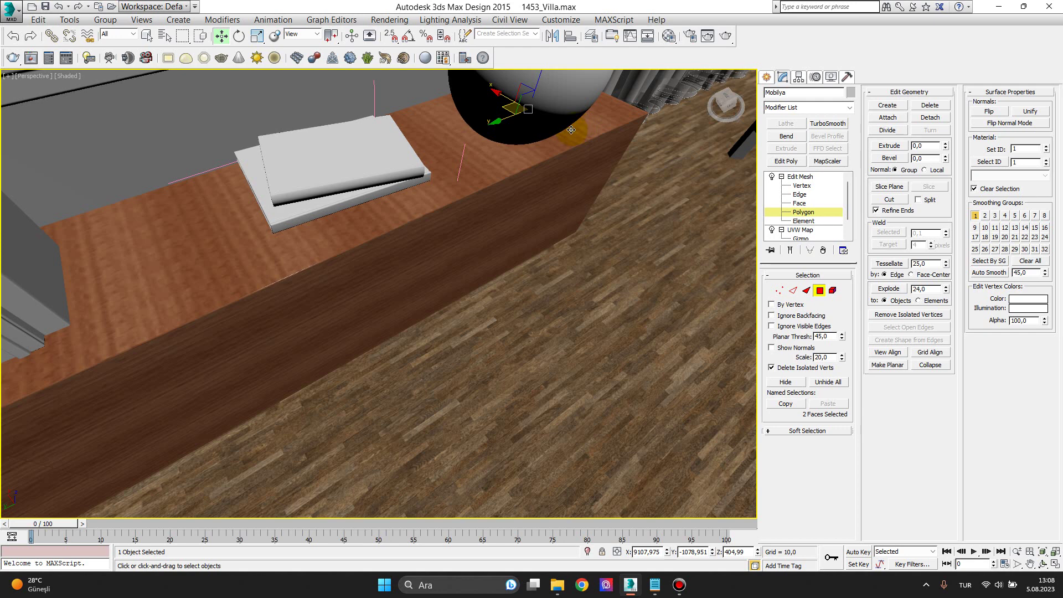
key("F2")
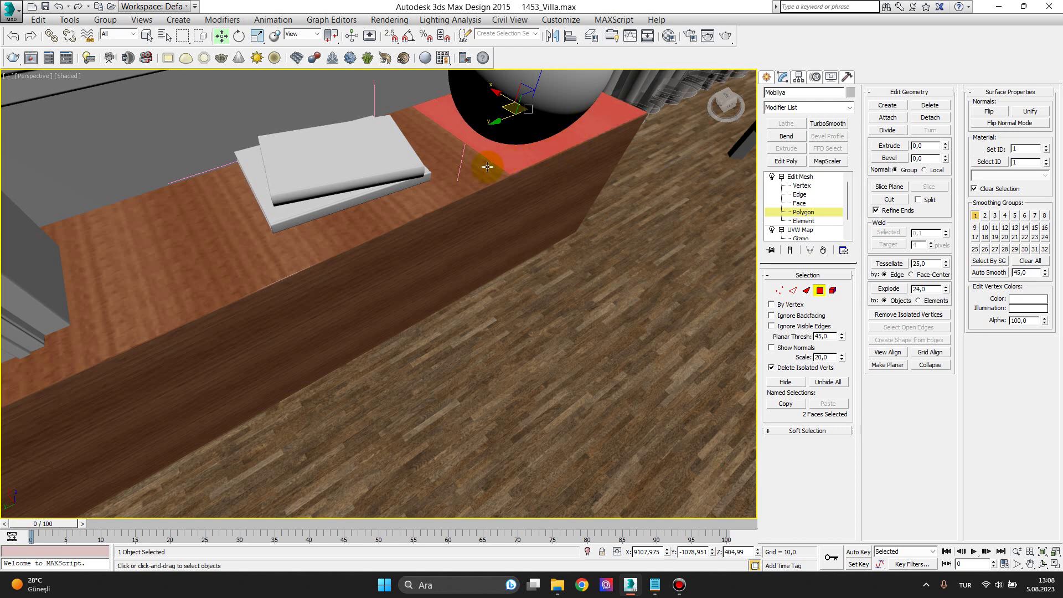
left_click(448, 173, "ctrl")
left_click(235, 244, "ctrl")
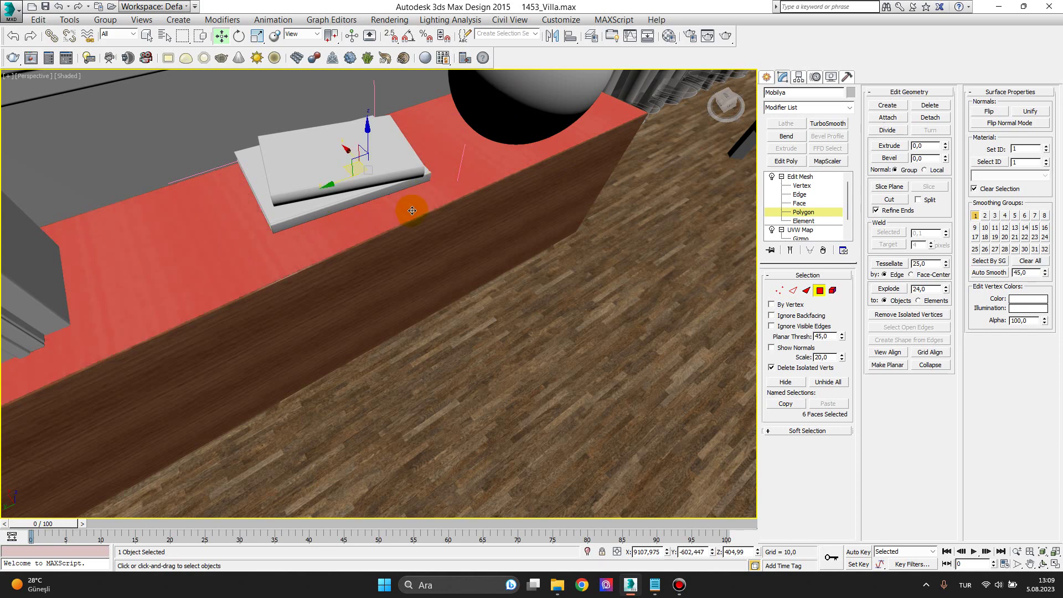
middle_click_drag(408, 209, 392, 203)
left_click(392, 203, "ctrl")
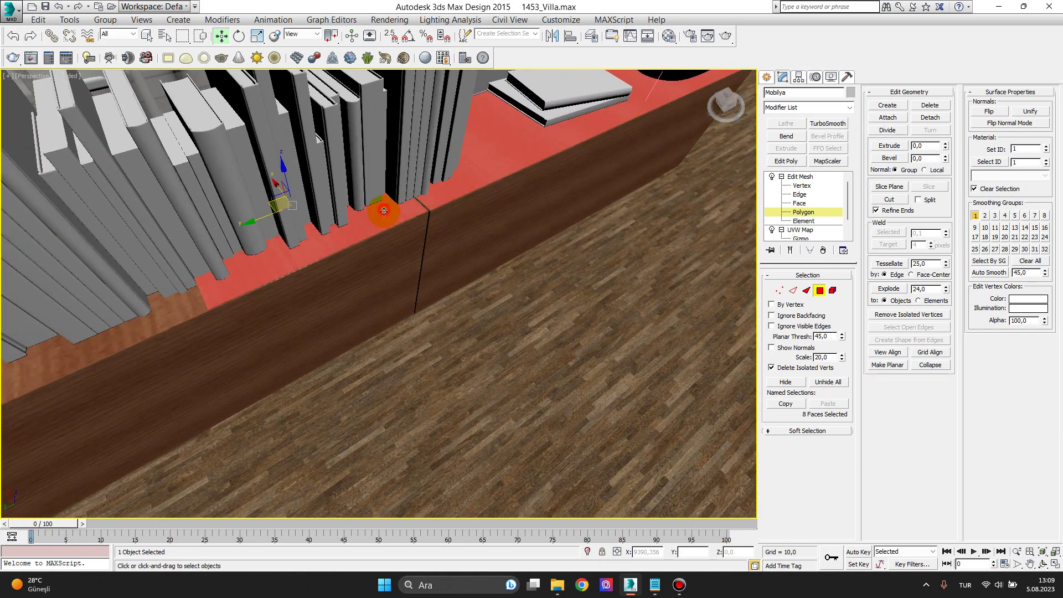
Add the remaining cabinet-top faces until all 12 top polygons are selected
middle_click_drag(415, 209, 225, 256, "alt")
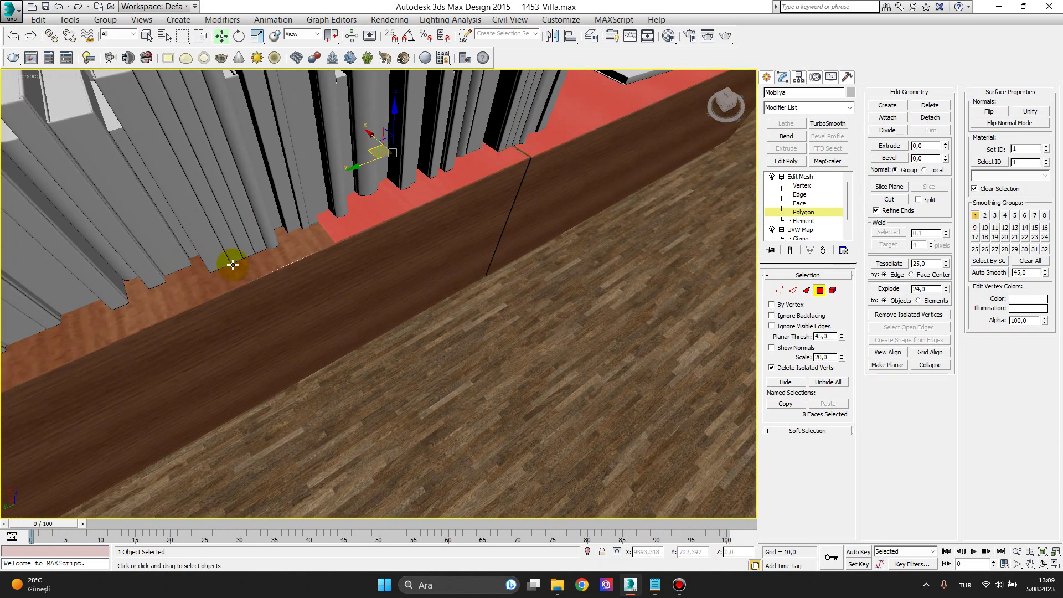
left_click(273, 237, "ctrl")
scroll(363, 254, "down", 3)
scroll(290, 271, "up", 1)
left_click(268, 272, "ctrl")
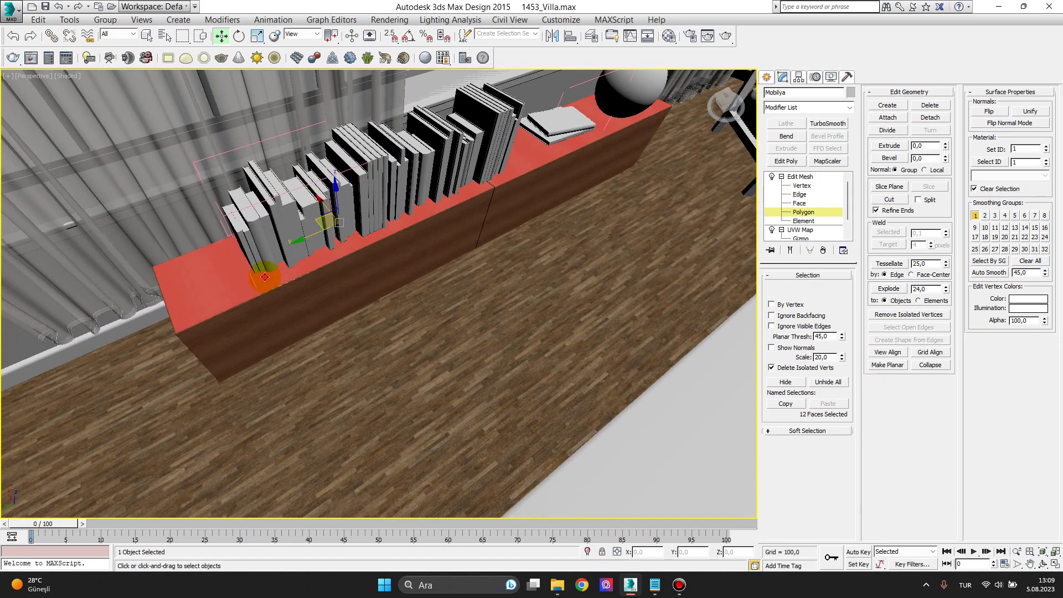
scroll(316, 277, "down", 3)
scroll(368, 288, "down", 1)
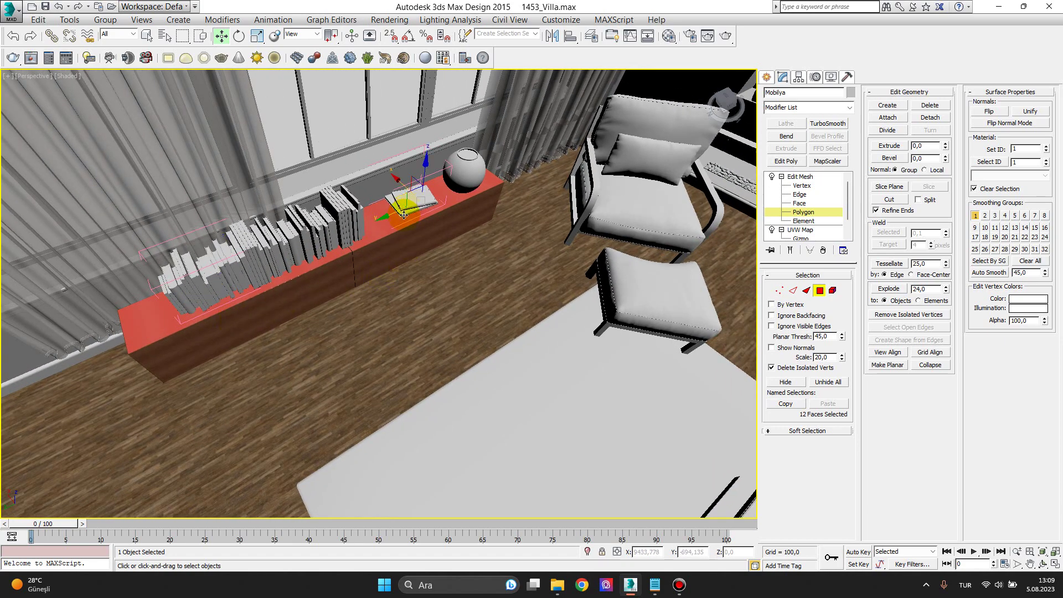
scroll(412, 205, "up", 3)
scroll(405, 216, "up", 2)
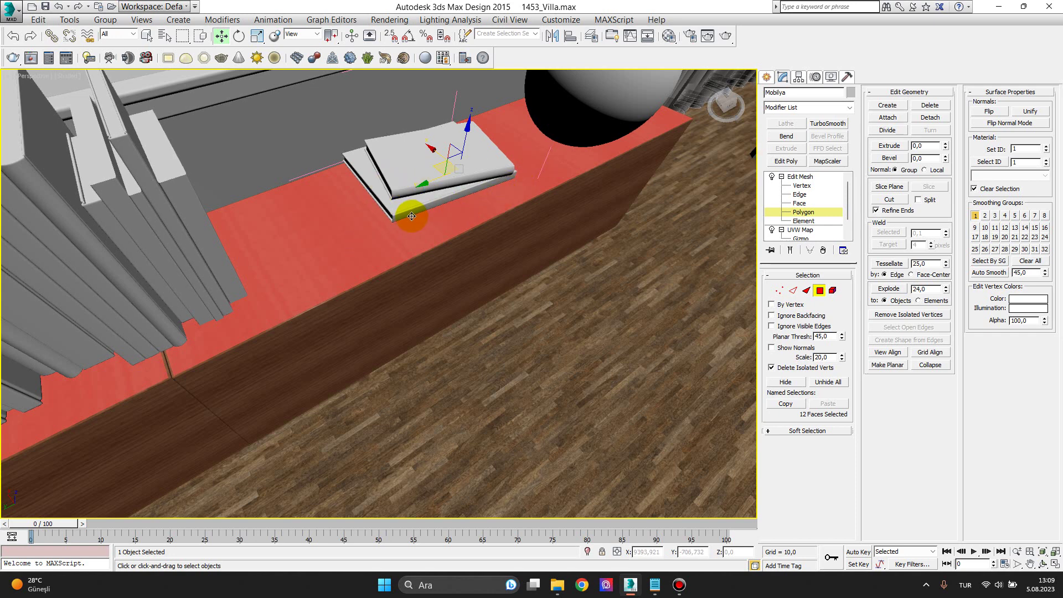
left_click(381, 217)
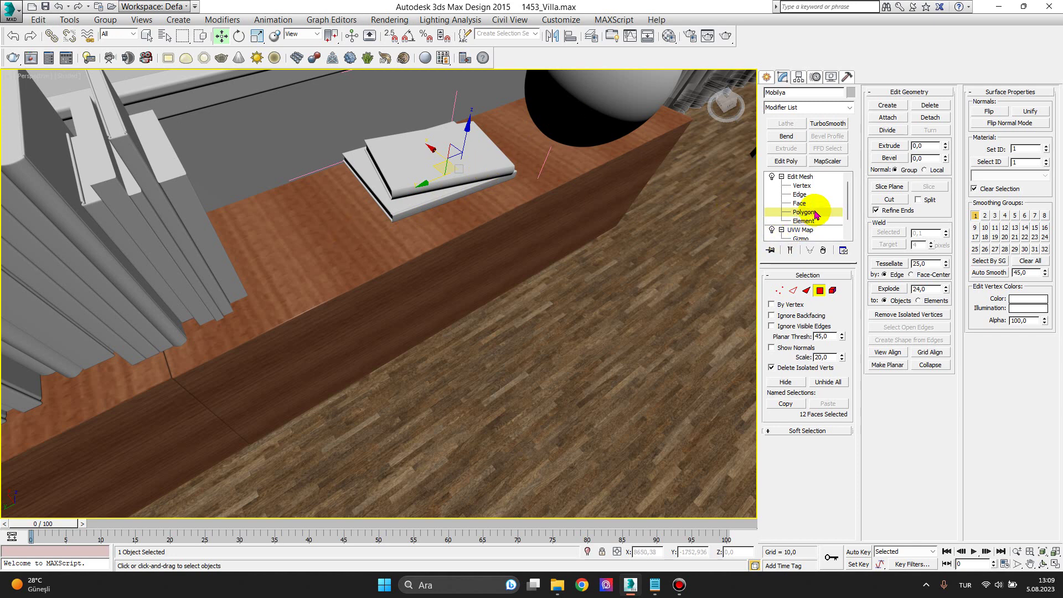
left_click(849, 107)
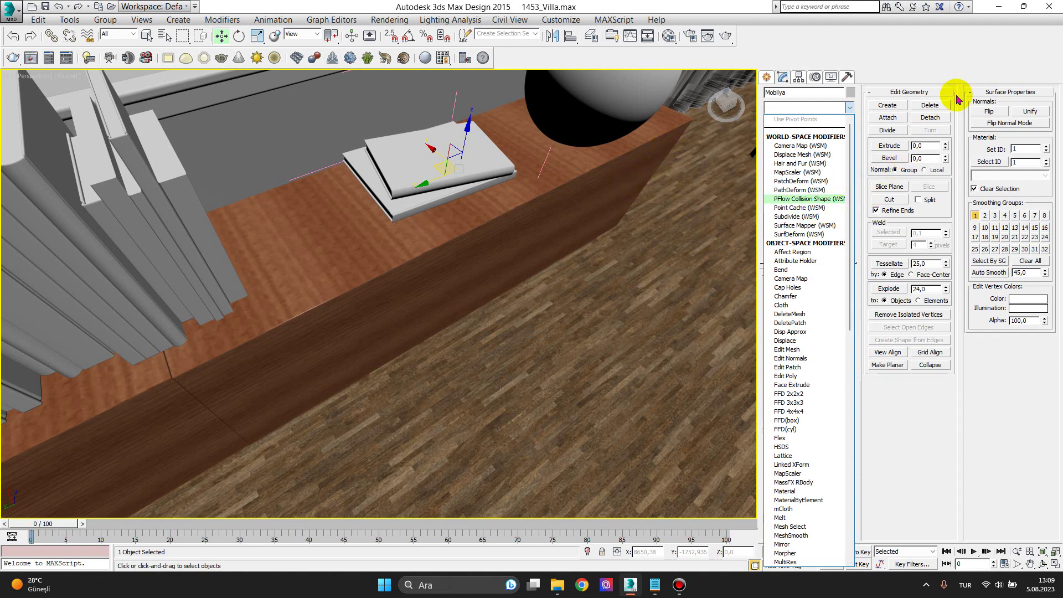
Add a planar UVW Map above Edit Mesh for the selected top faces
type("u")
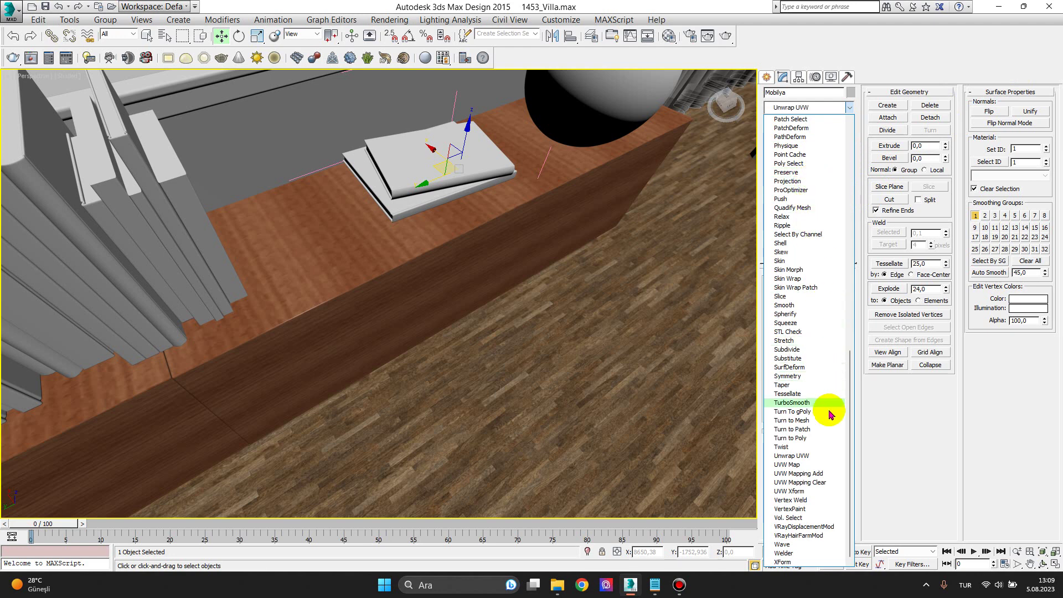
left_click(818, 465)
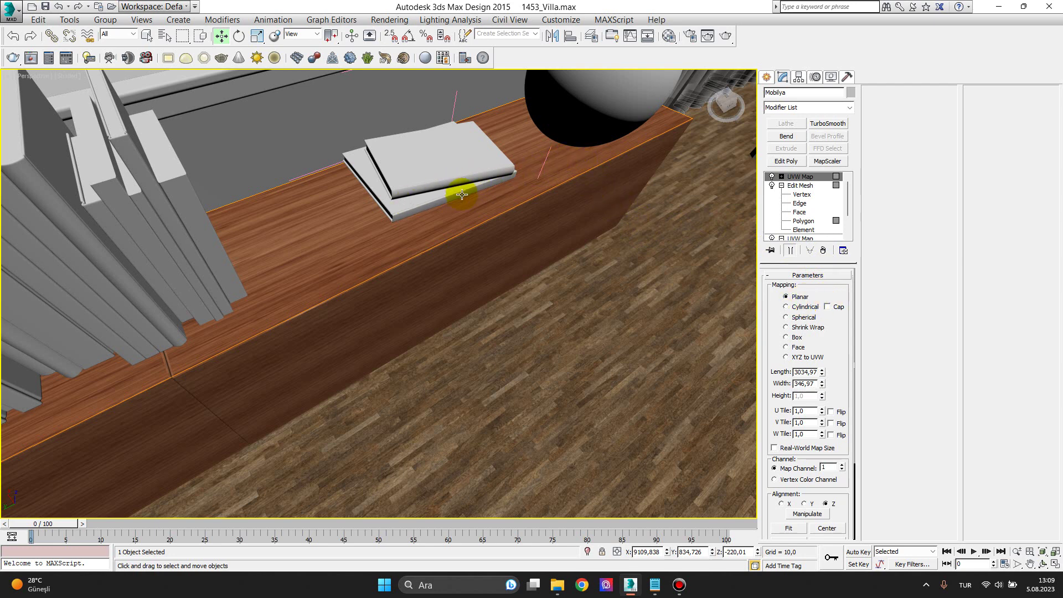
middle_click_drag(557, 282, 551, 256)
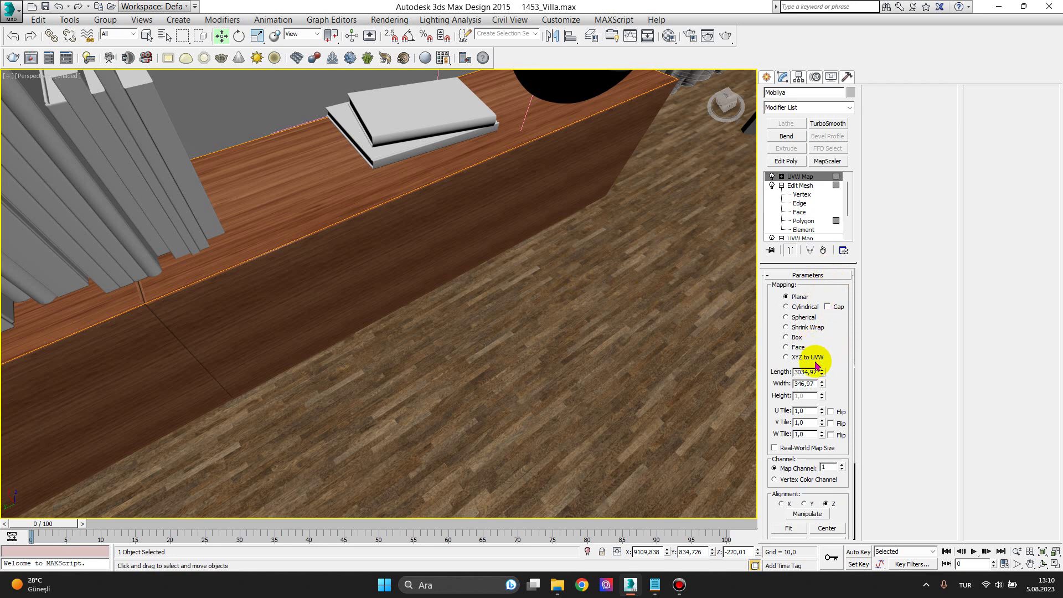
Cycle the top's UVW map alignment through X, Y and Z, ending on Y
scroll(323, 189, "up", 2)
scroll(323, 189, "up", 1)
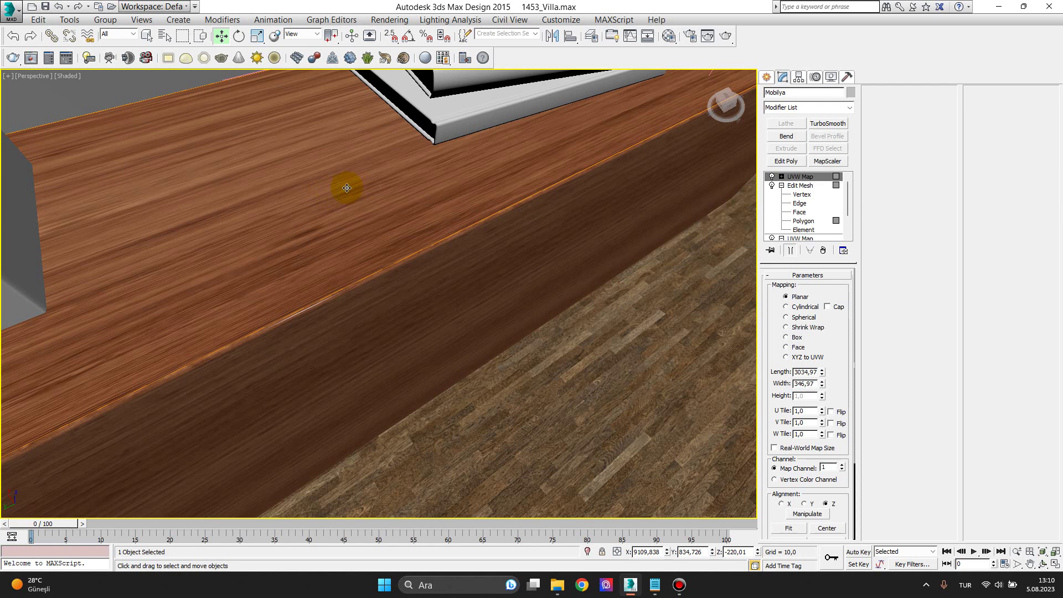
scroll(808, 439, "down", 2)
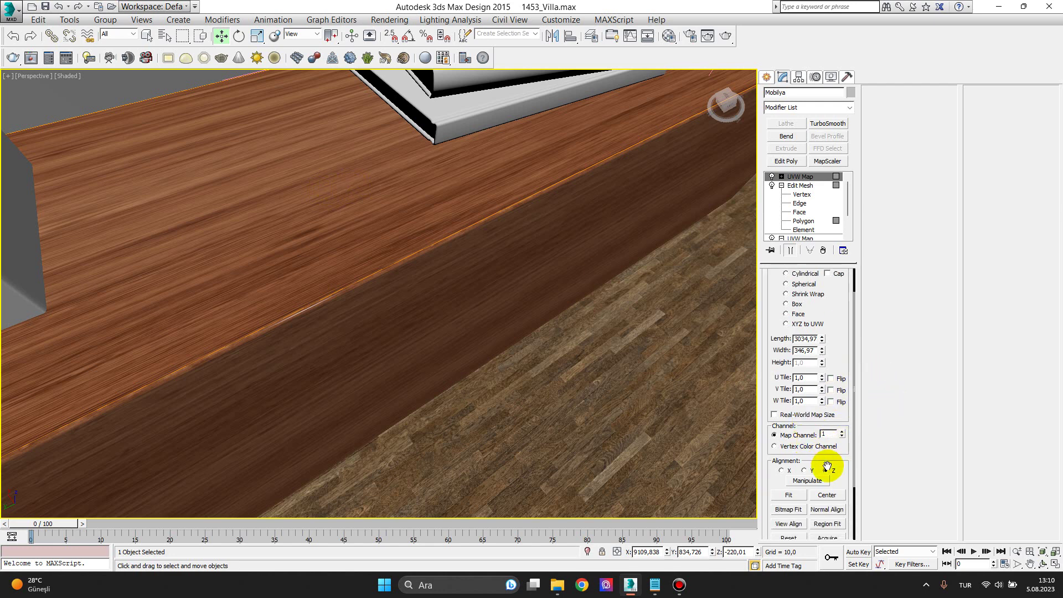
left_click(804, 471)
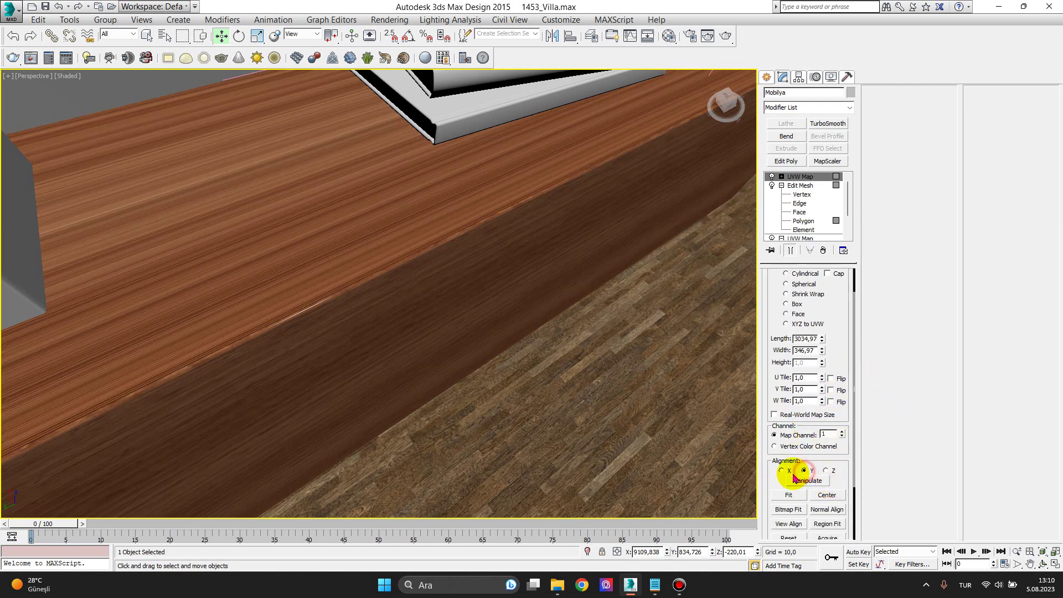
left_click(781, 470)
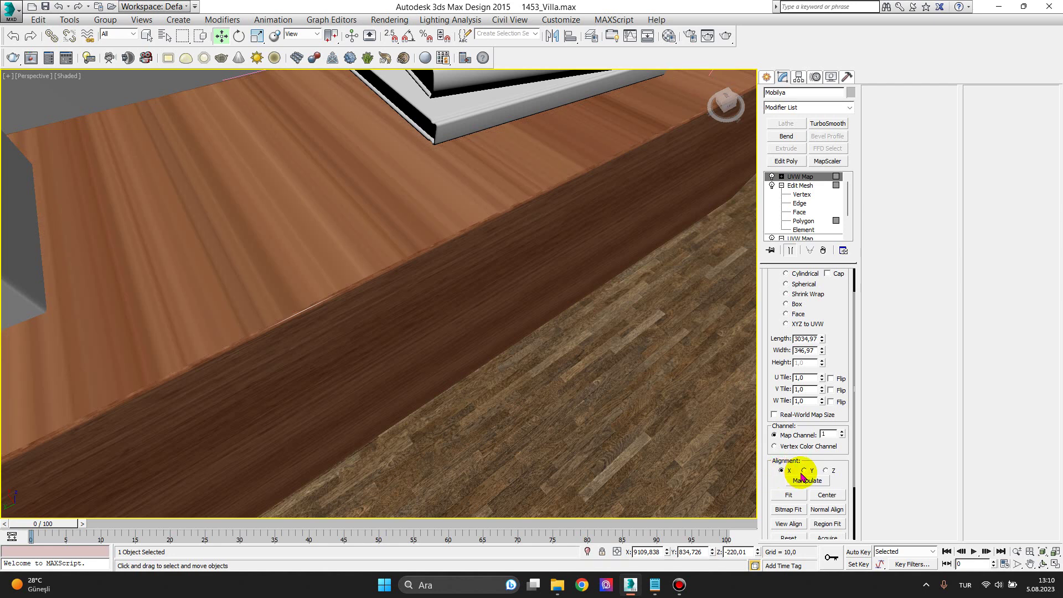
left_click(803, 471)
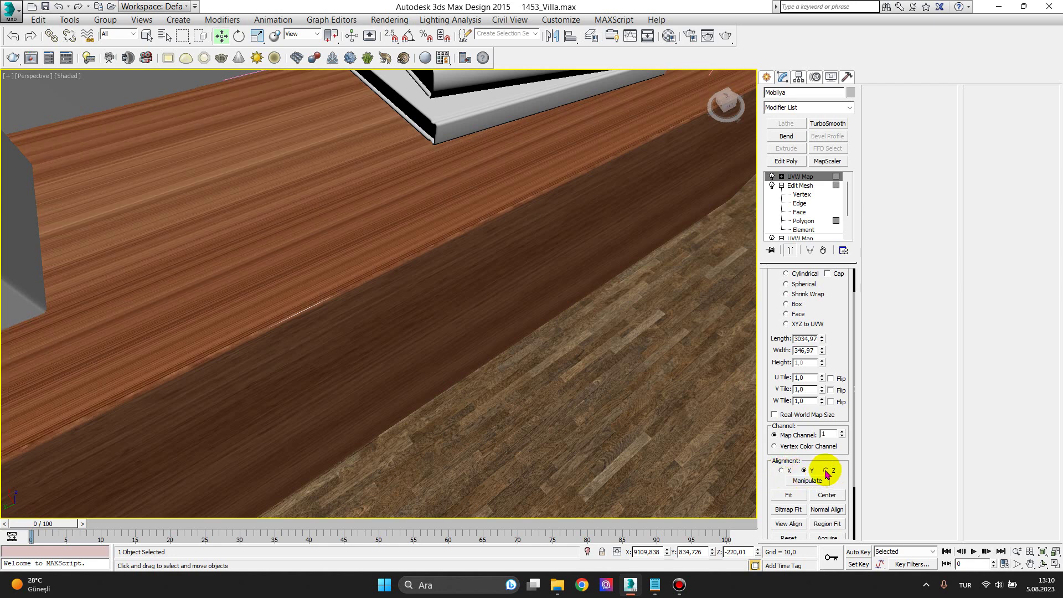
left_click(824, 471)
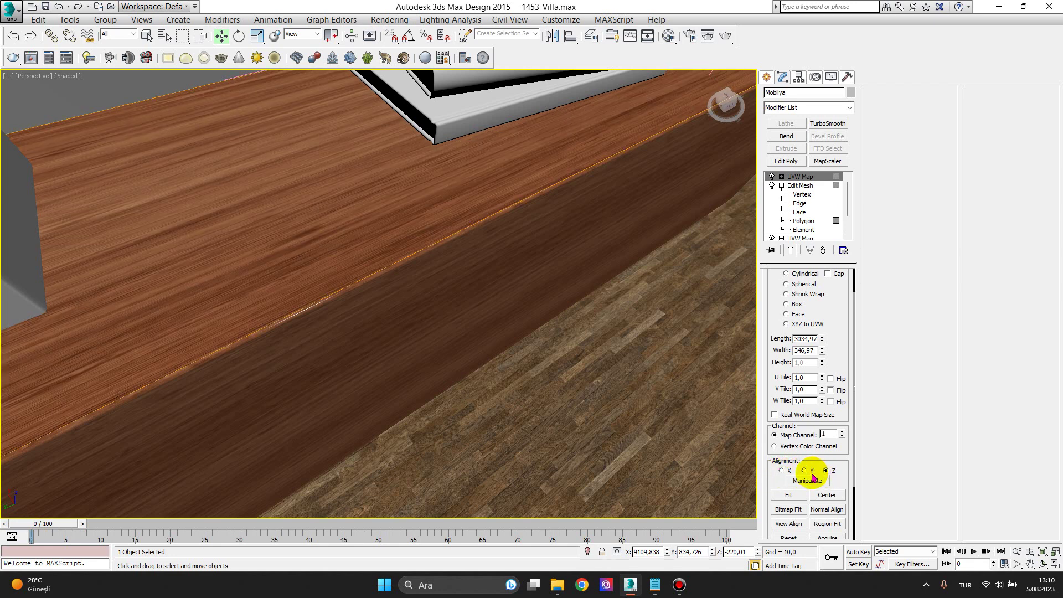
left_click(803, 470)
left_click(826, 470)
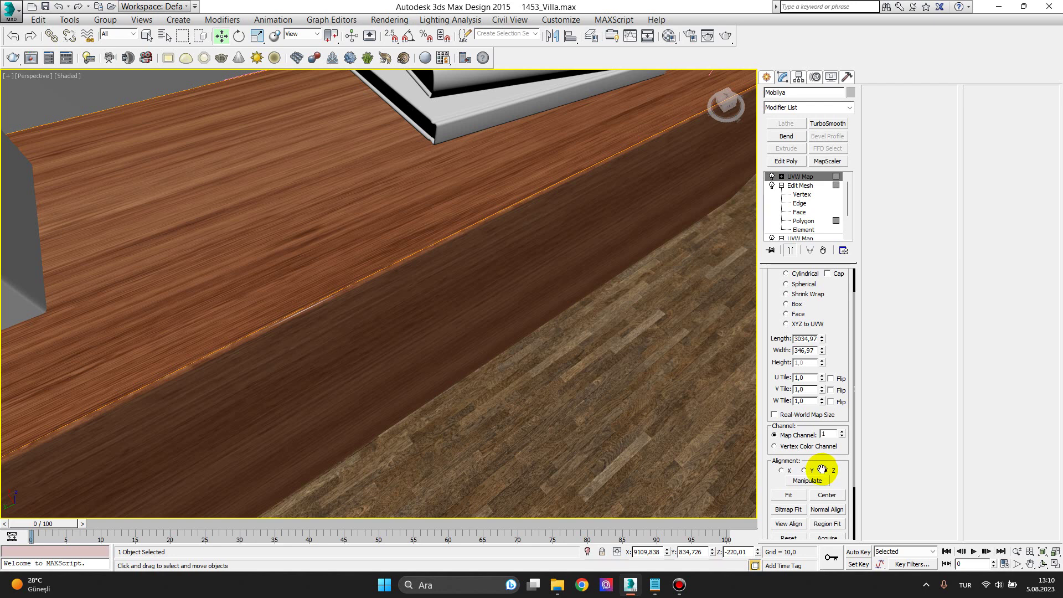
left_click(789, 474)
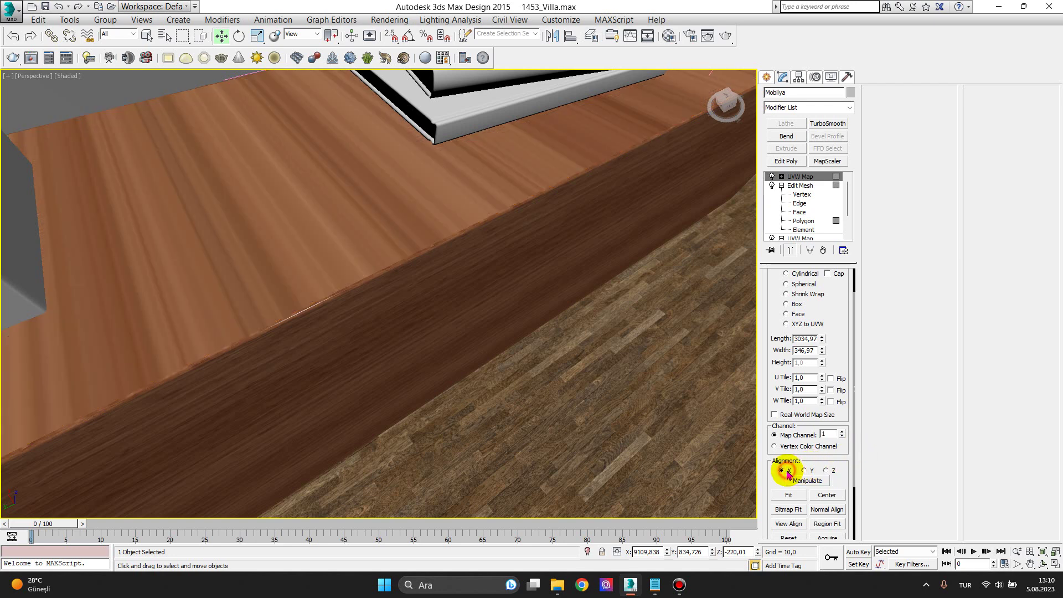
left_click(808, 472)
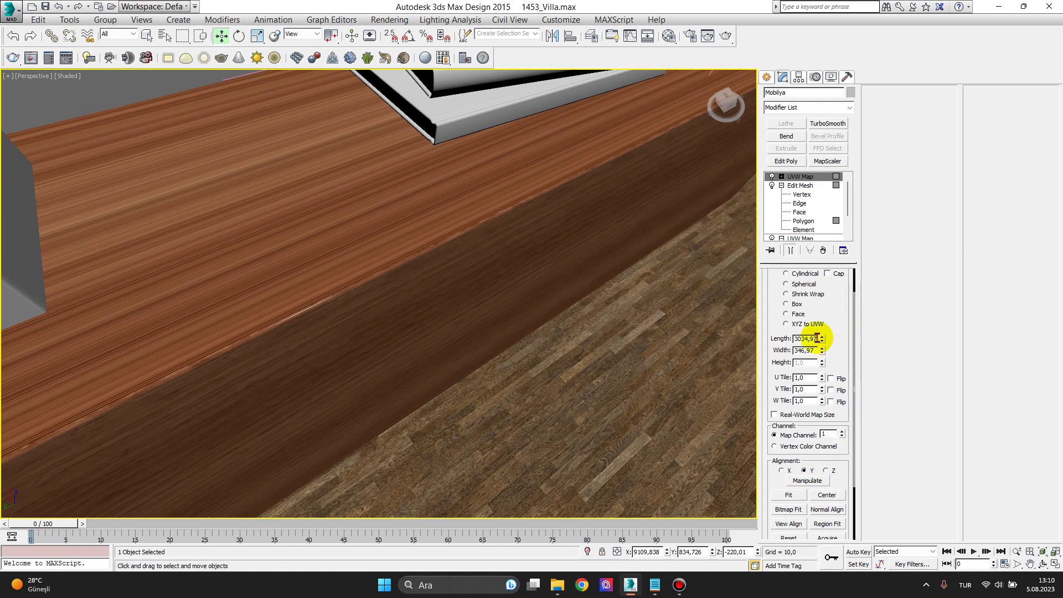
Align the cabinet top's UVW map on Z after trial size adjustments
mouse_move(822, 338)
left_mouse_down()
mouse_move(824, 323)
mouse_move(821, 350)
left_mouse_up()
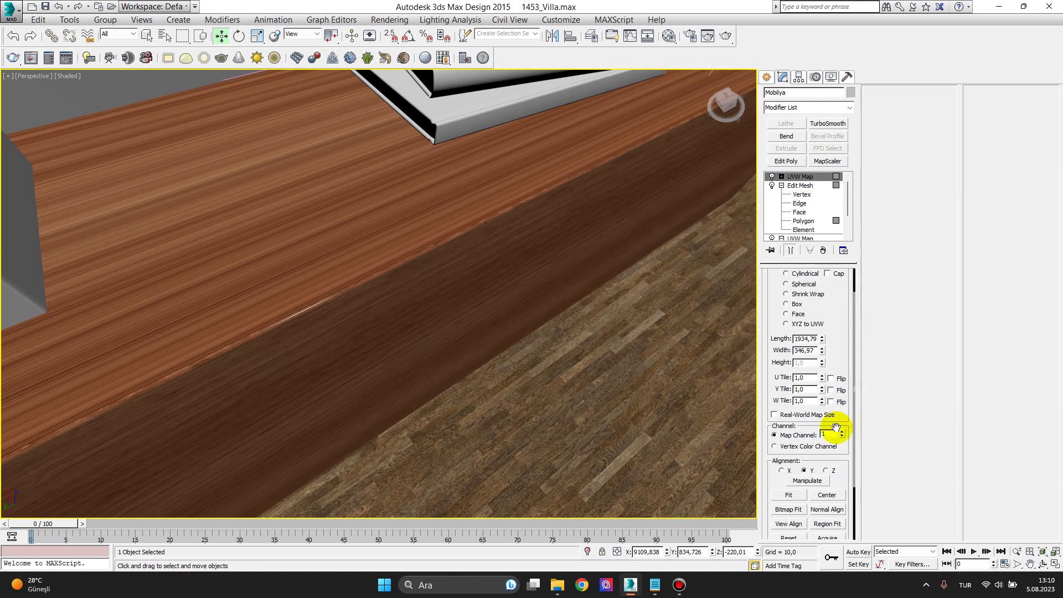
left_click(826, 471)
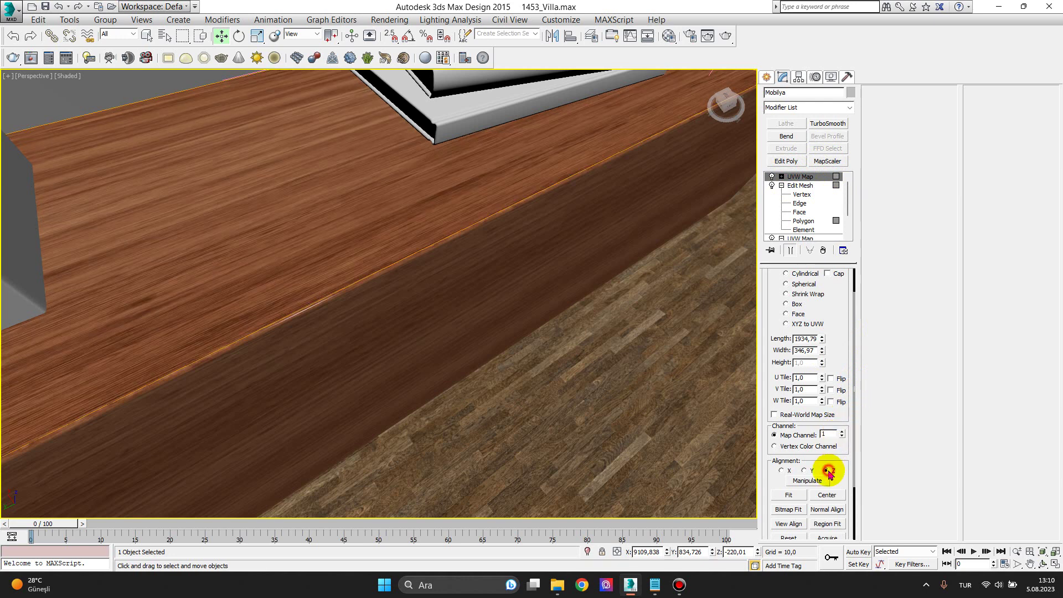
left_click(821, 337)
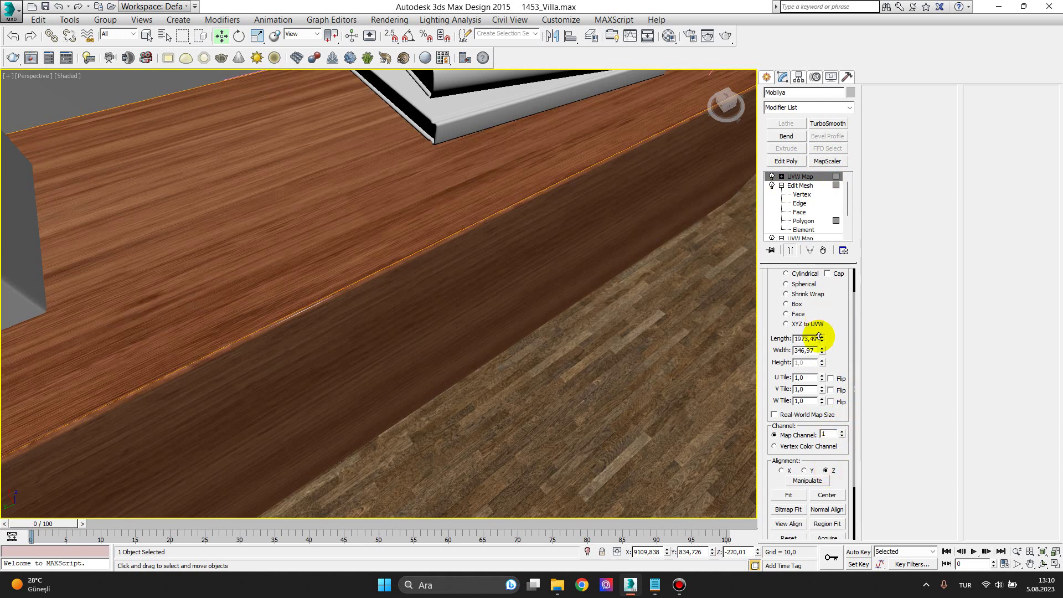
left_click_drag(823, 350, 817, 341)
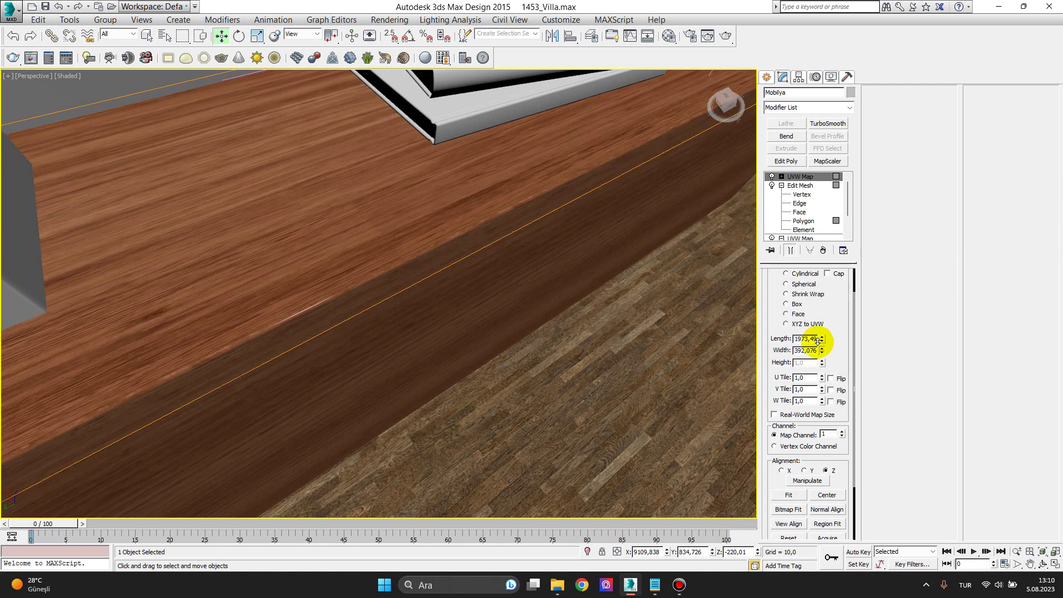
key("ctrl+z")
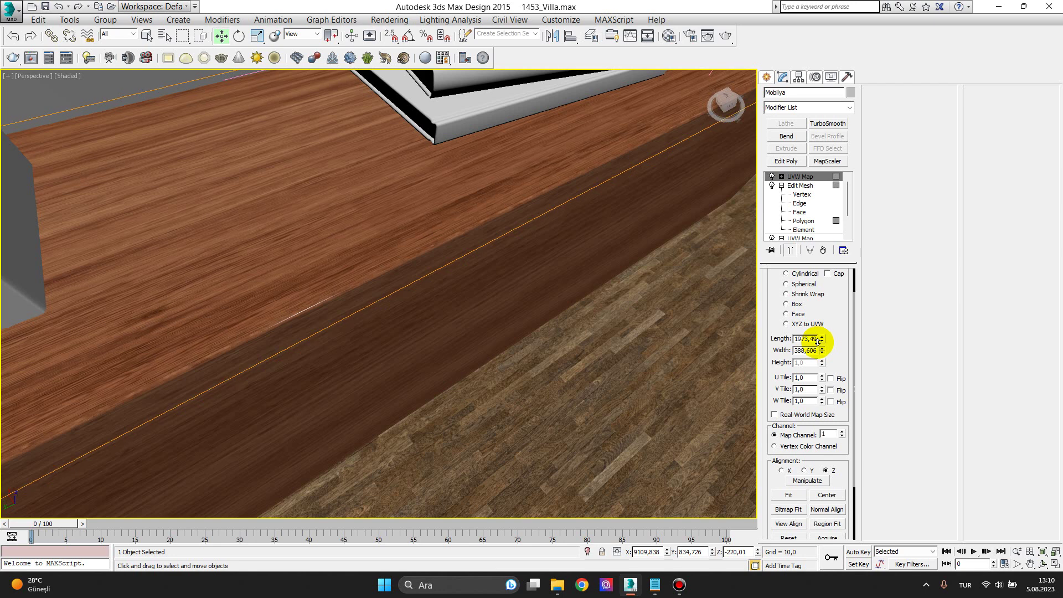
Set the top's UVW map length to 224 and width to 210
double_click(806, 338)
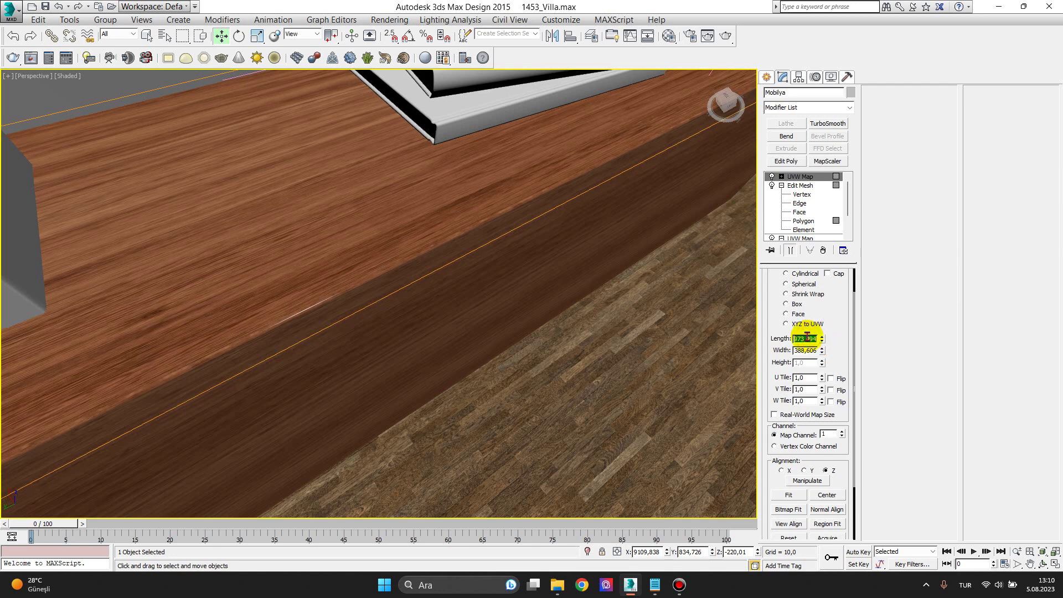
type("224")
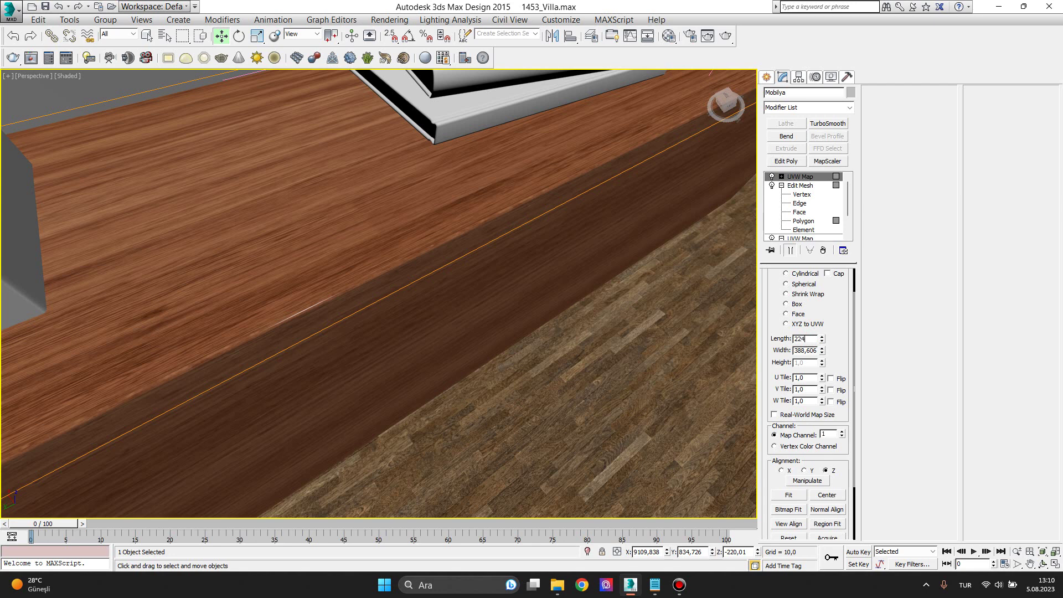
key("Return")
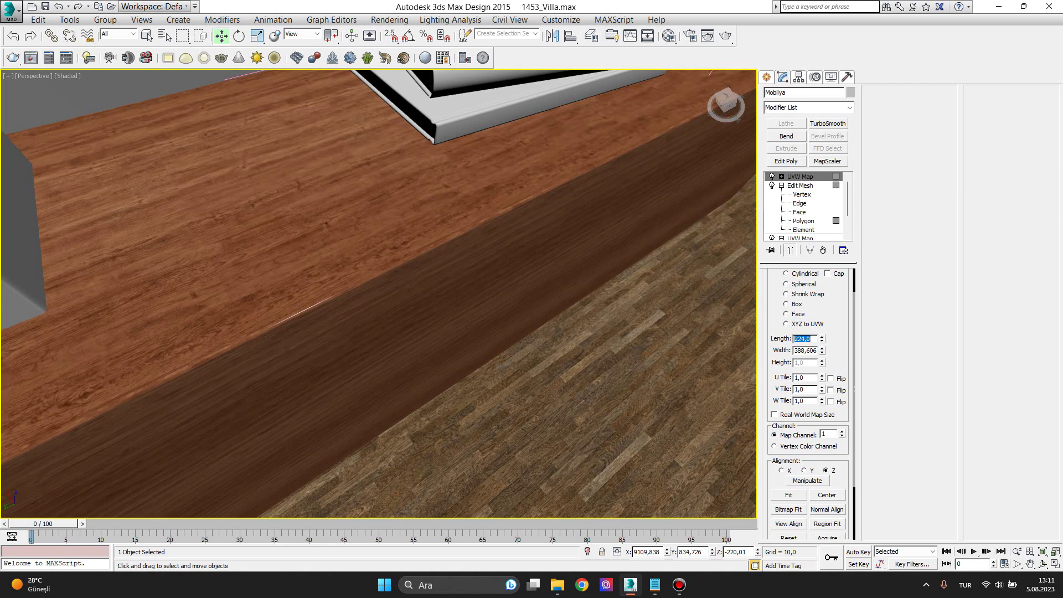
left_click(801, 350)
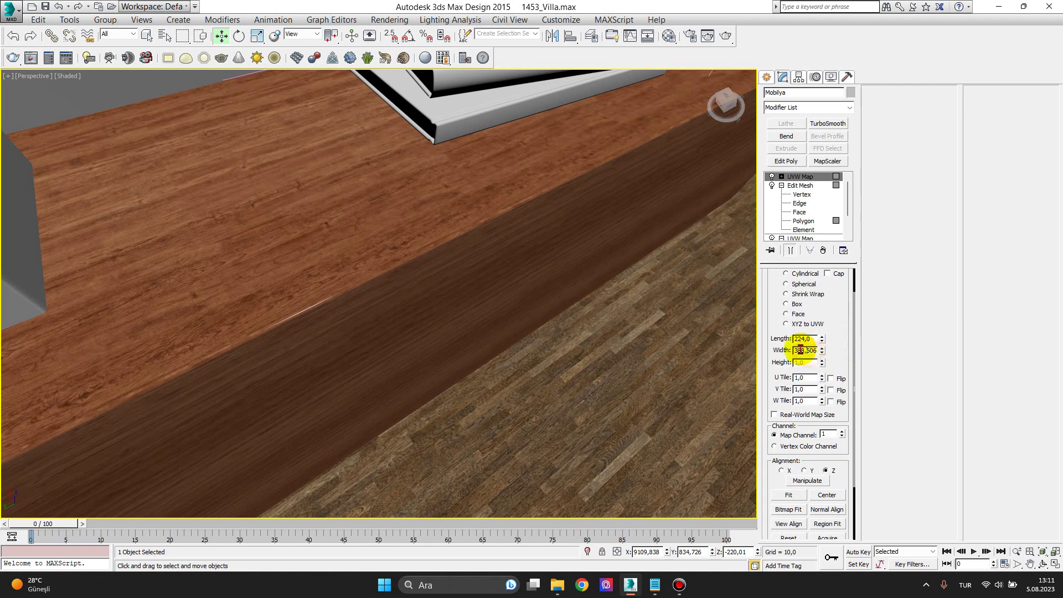
double_click(799, 349)
type("210")
key("Return")
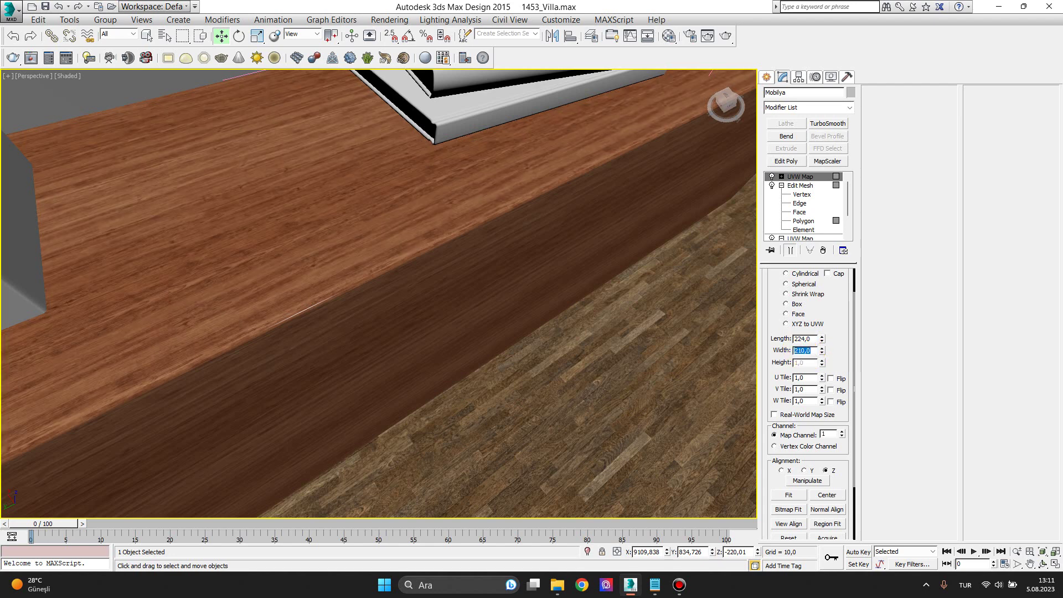
scroll(476, 183, "down", 5)
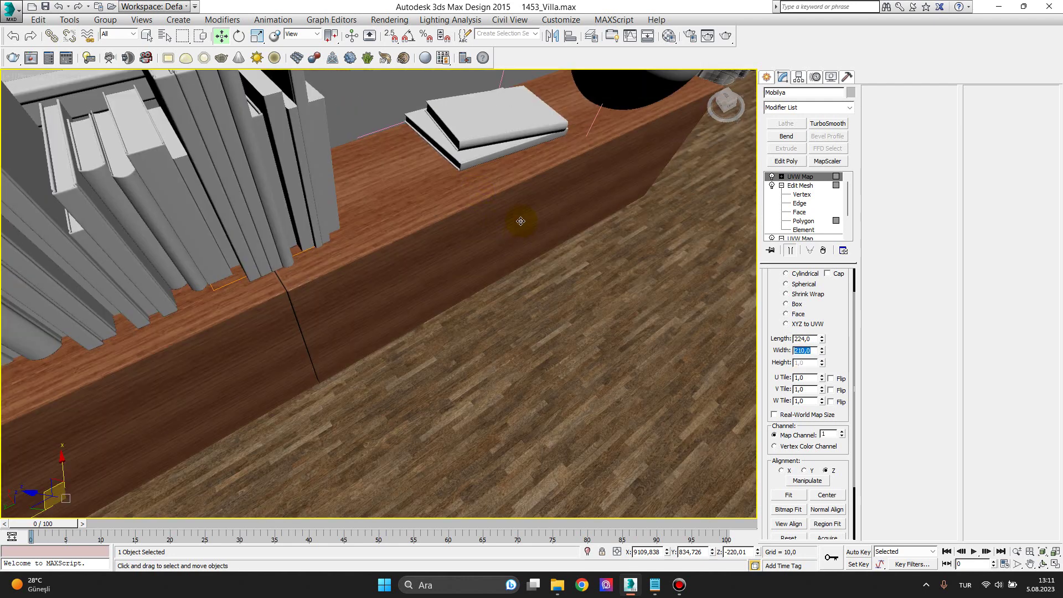
mouse_move(543, 221)
middle_mouse_down("alt")
mouse_move(508, 173)
mouse_move(545, 214)
mouse_move(545, 233)
middle_mouse_up("alt")
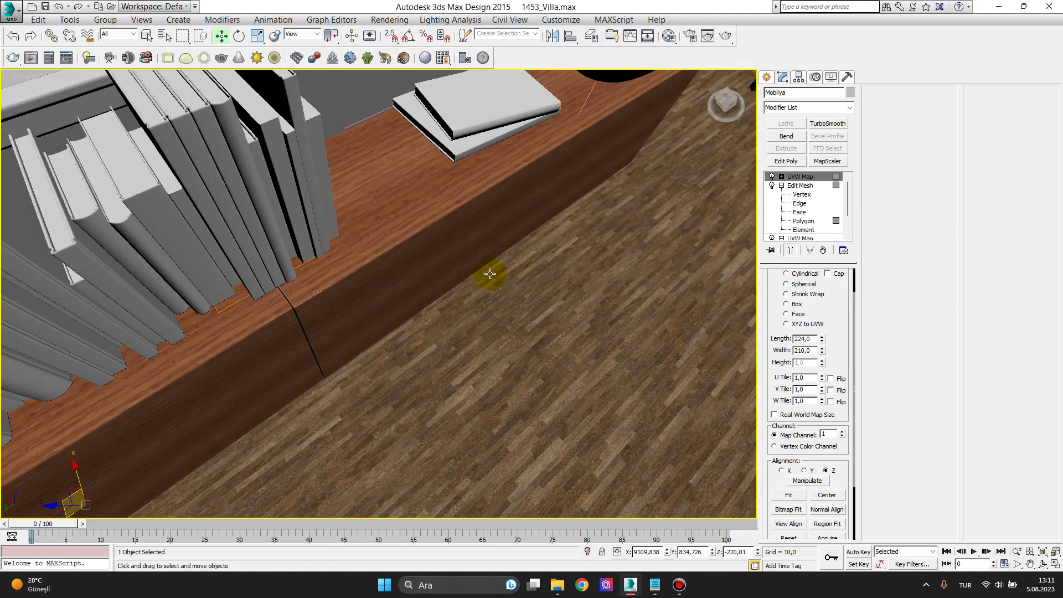
Convert the Mobilya cabinet to Editable Poly and reopen the Material Editor
right_click(461, 213)
mouse_move(512, 320)
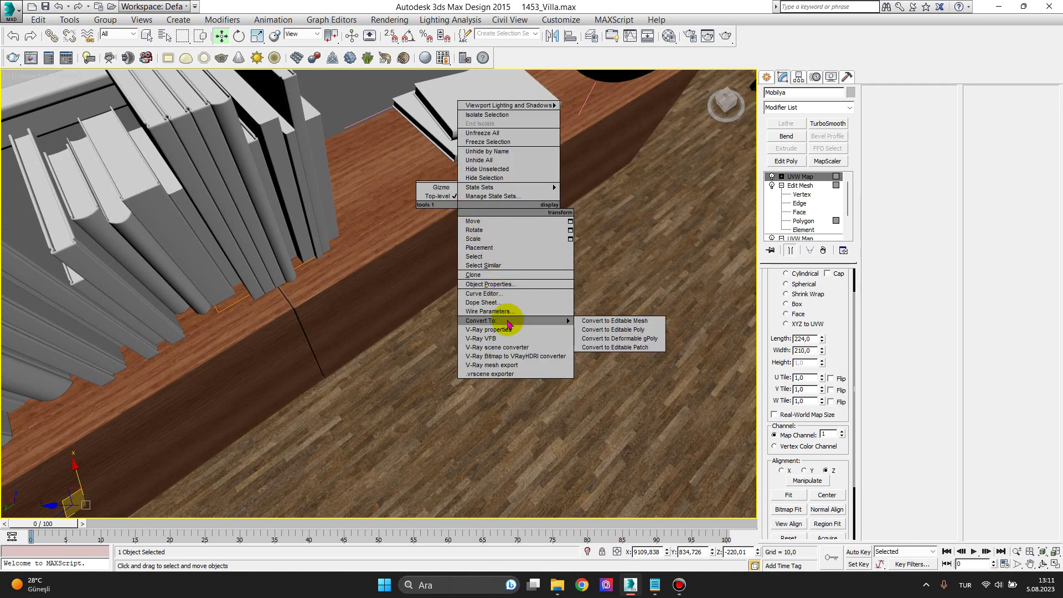
left_click(609, 332)
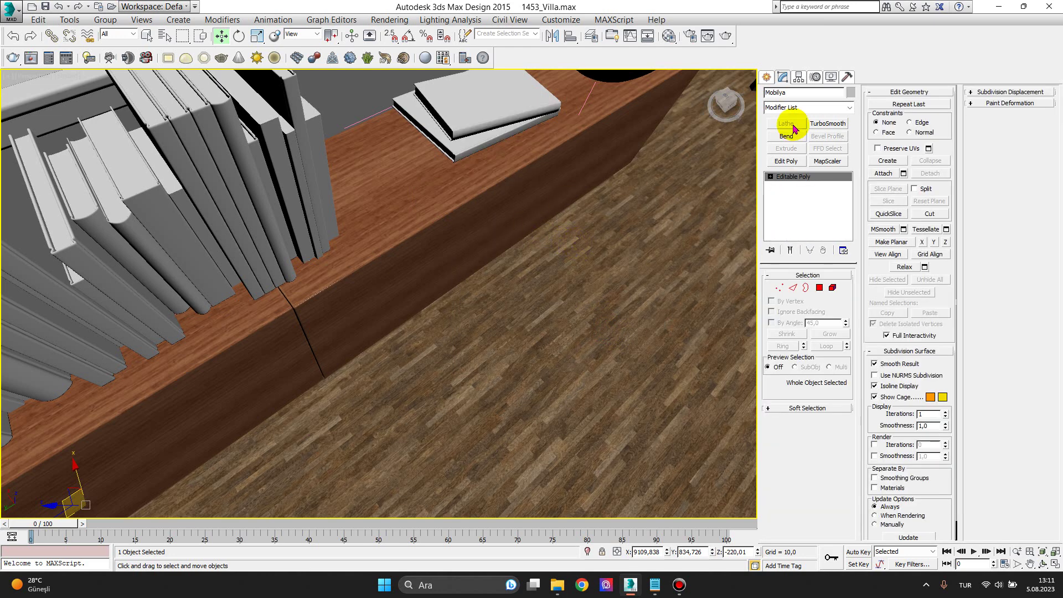
left_click(769, 177)
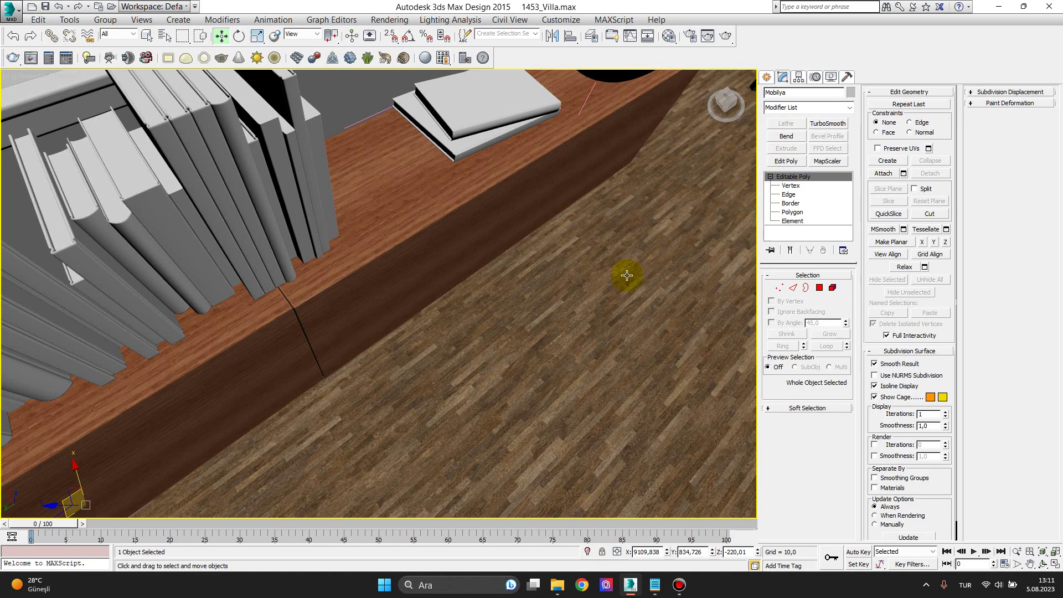
mouse_move(589, 287)
middle_mouse_down("alt")
mouse_move(575, 257)
mouse_move(540, 244)
mouse_move(595, 274)
mouse_move(604, 267)
middle_mouse_up("alt")
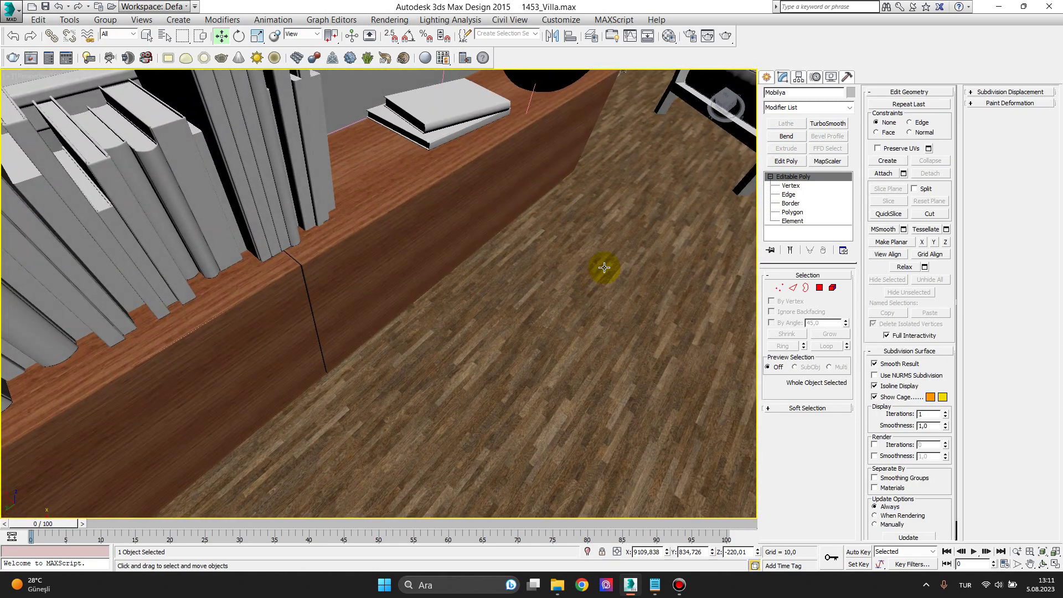
key("m")
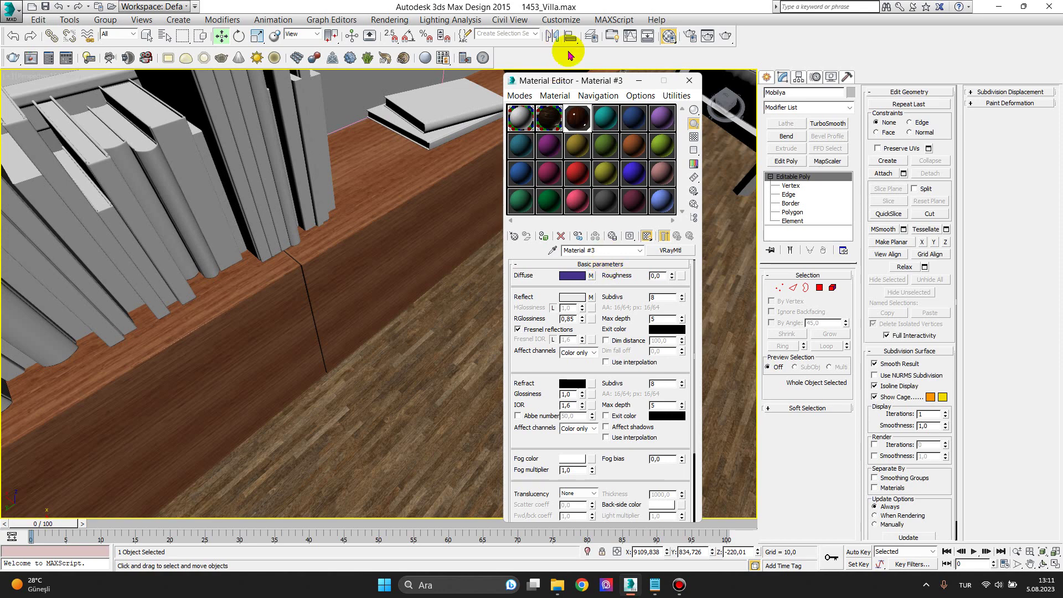
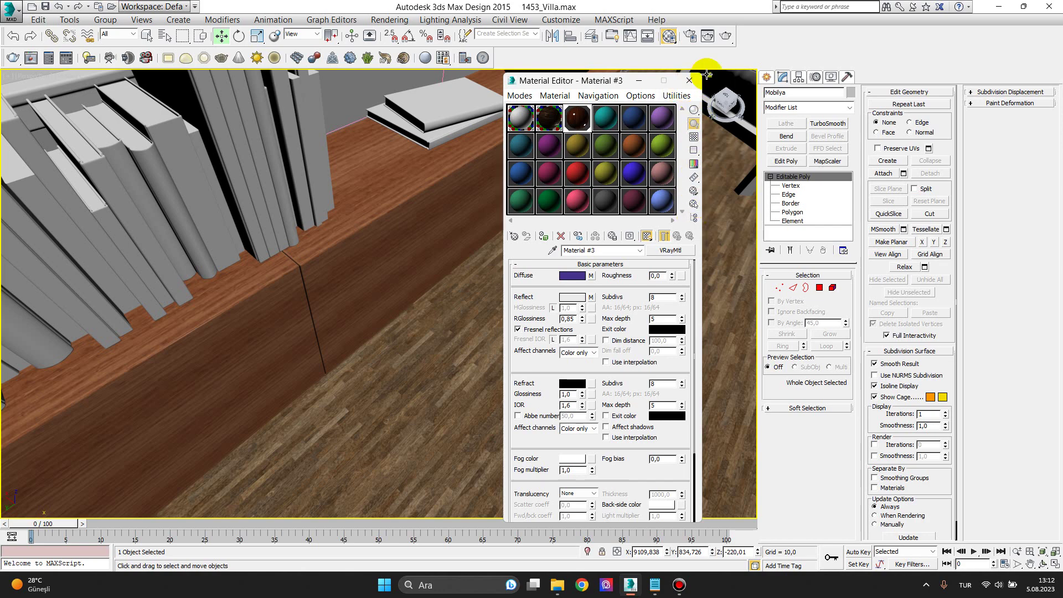
Test-render the room from VRayCam001 using the Archviz interior quick-settings preset
scroll(433, 323, "down", 5)
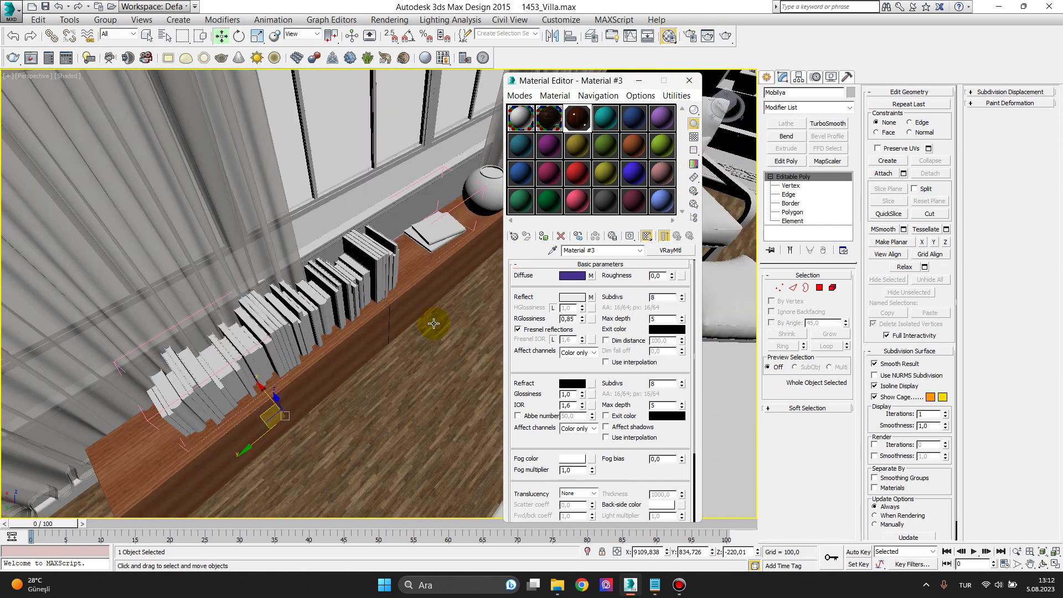
middle_click_drag(451, 298, 335, 262)
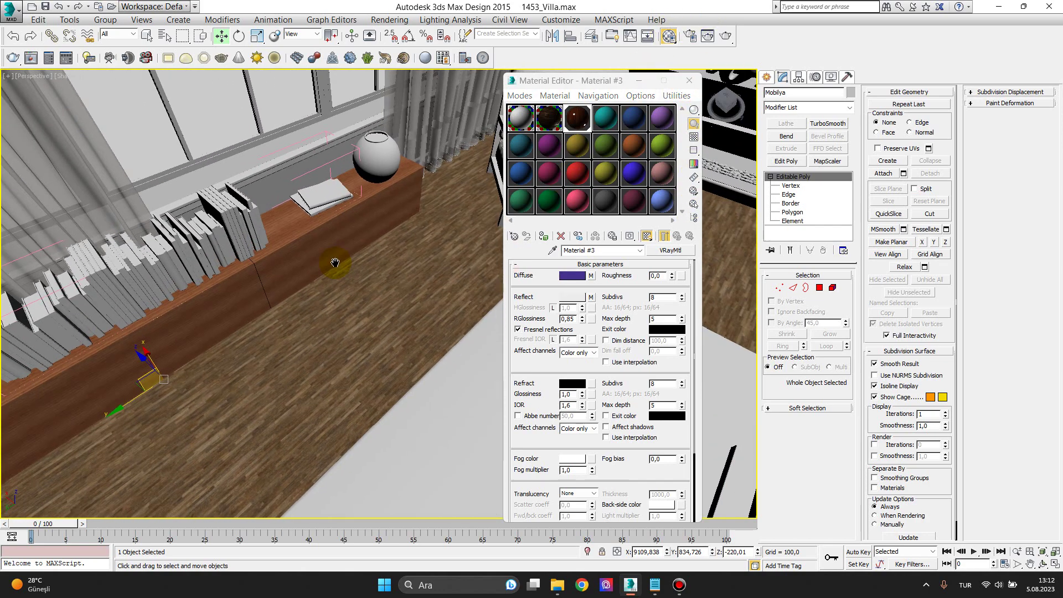
left_click(689, 80)
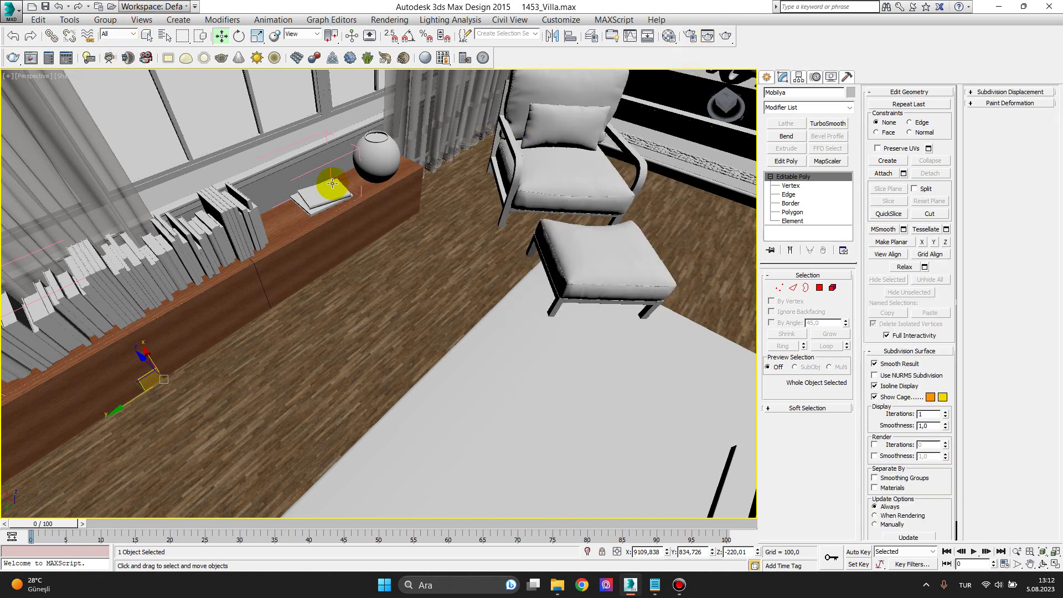
key("c")
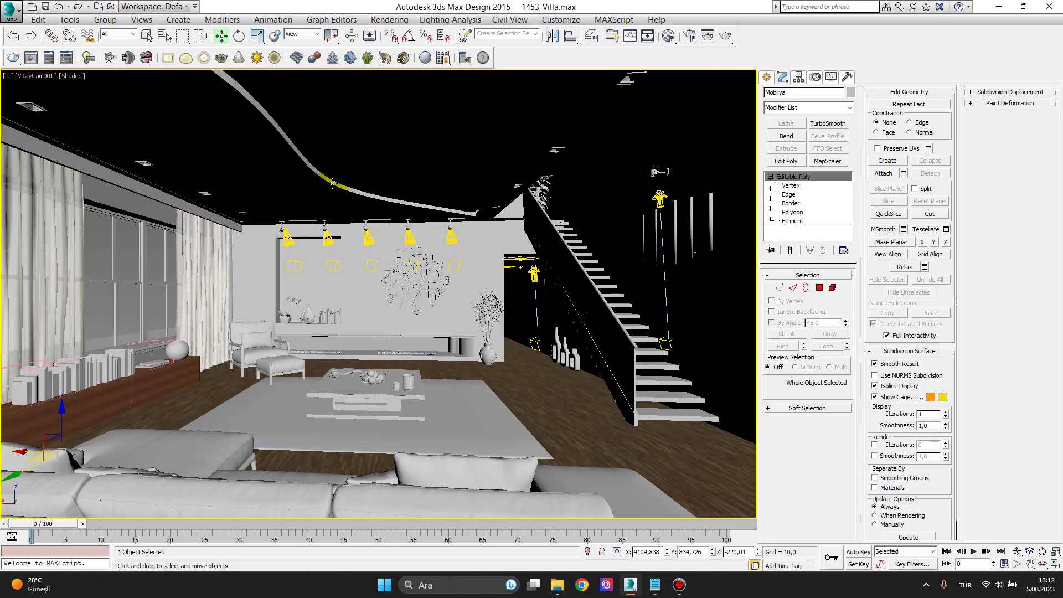
left_click(49, 58)
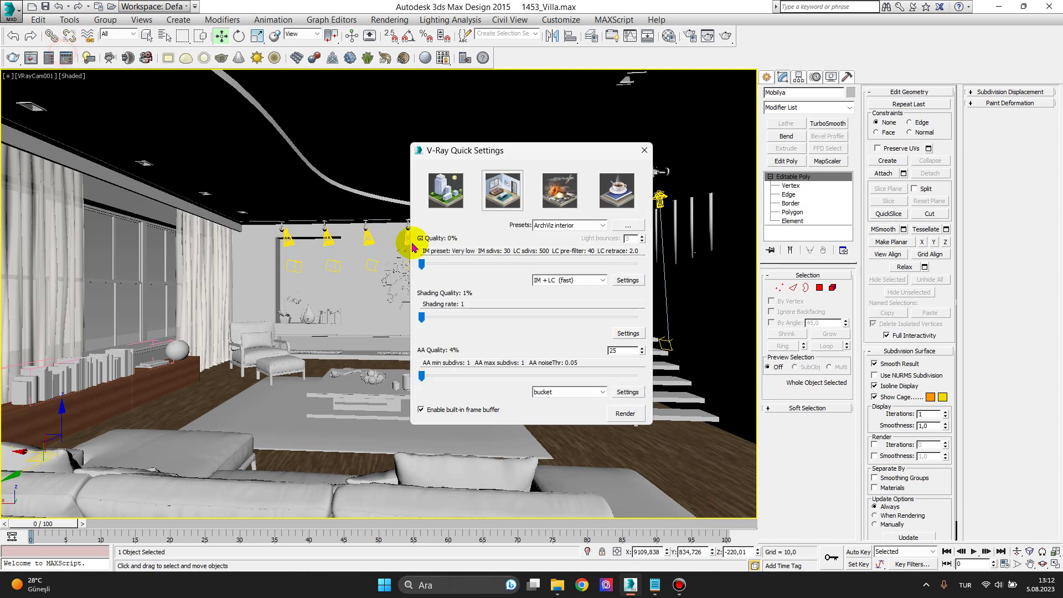
left_click(502, 191)
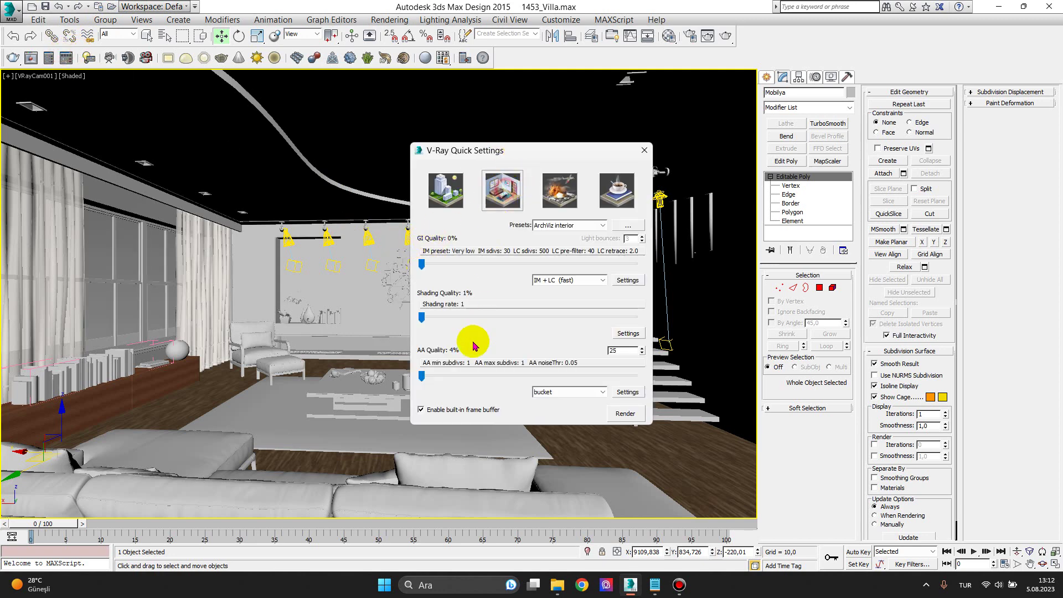
left_click(625, 414)
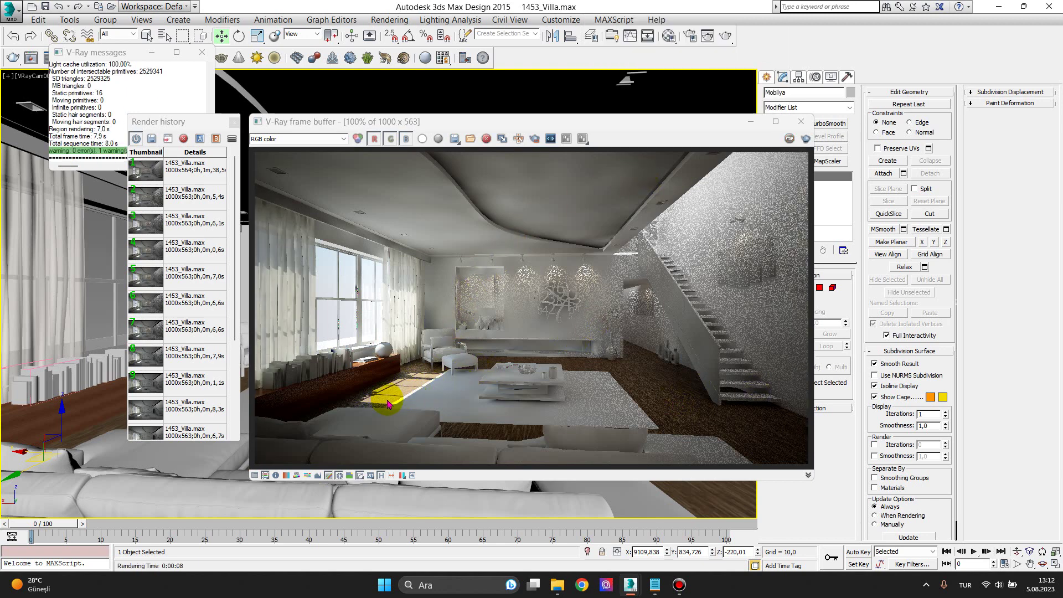
Inspect the test render, store it in the render history, and close the render windows
scroll(385, 402, "up", 2)
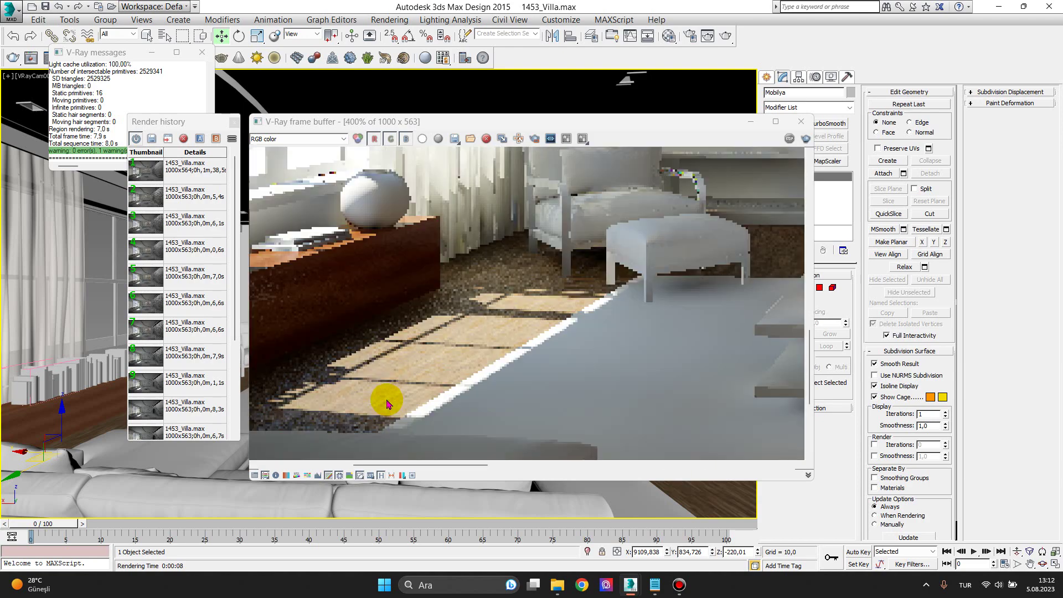
scroll(382, 399, "up", 2)
scroll(548, 332, "down", 2)
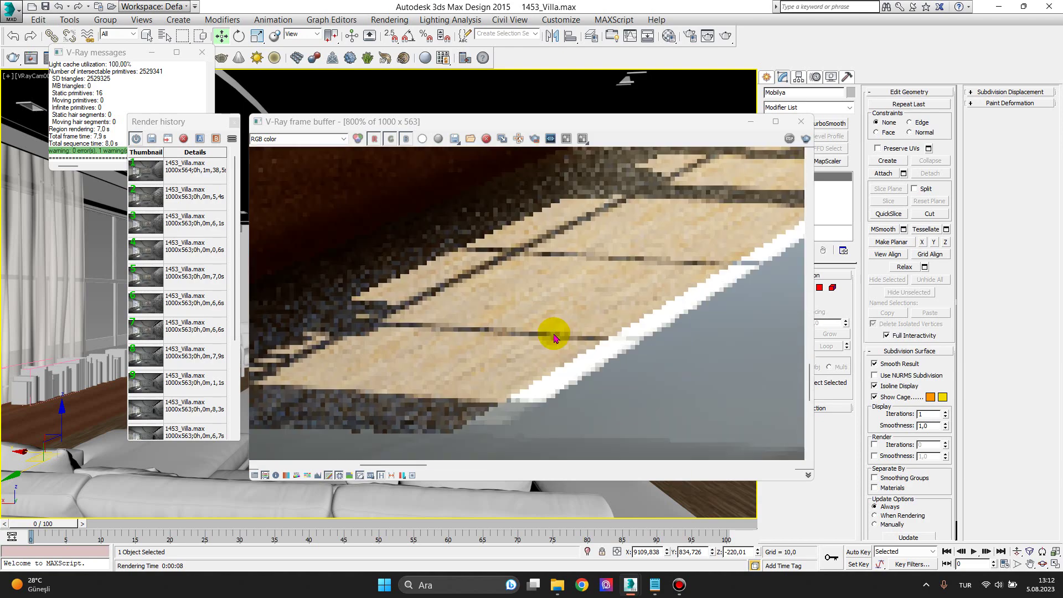
scroll(544, 340, "down", 1)
scroll(520, 252, "up", 2)
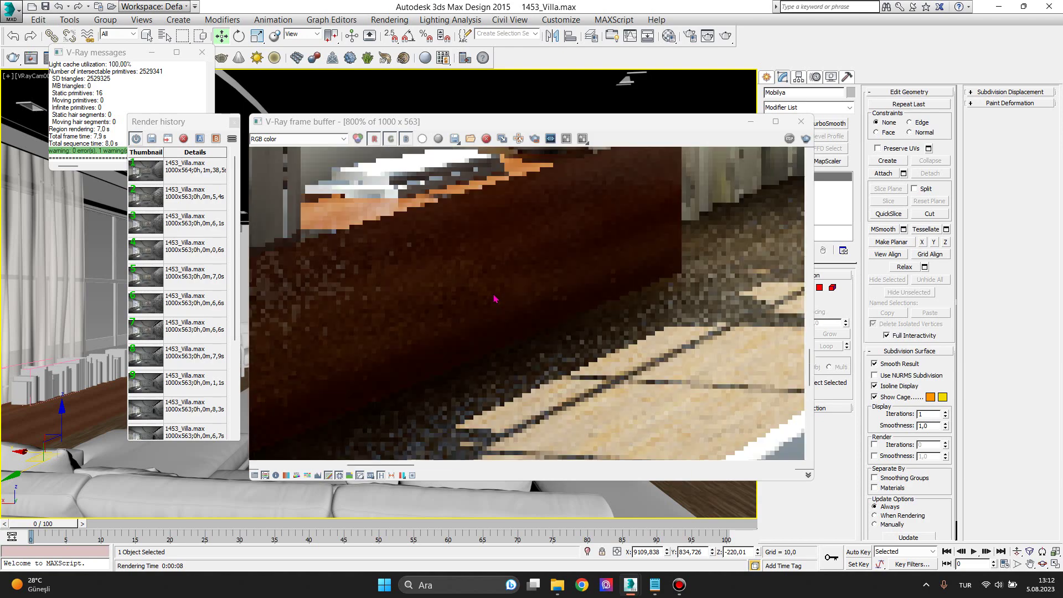
scroll(475, 282, "down", 2)
scroll(482, 232, "up", 3)
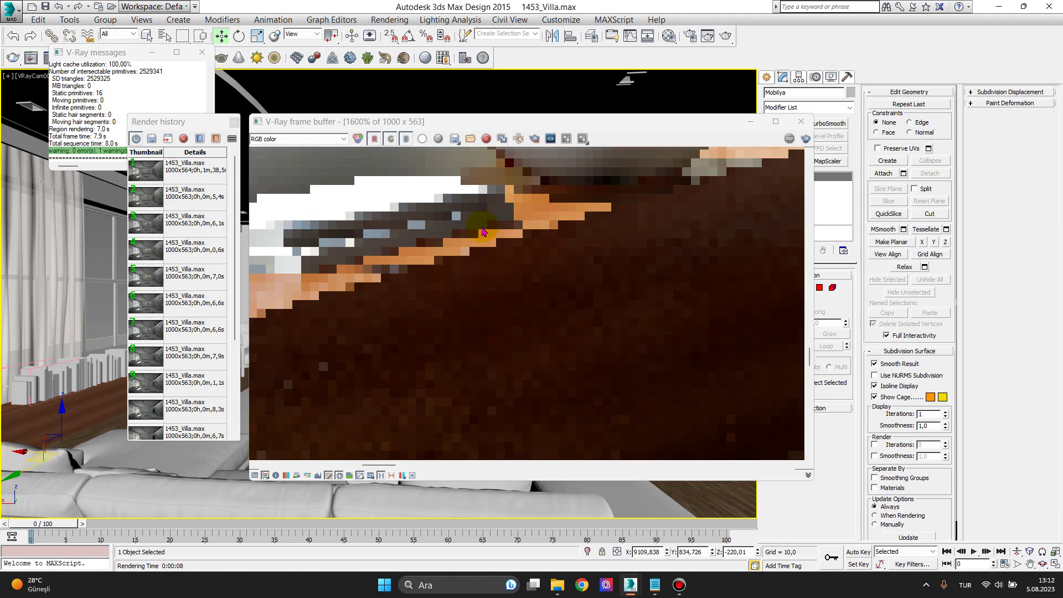
scroll(511, 276, "down", 2)
scroll(517, 296, "down", 1)
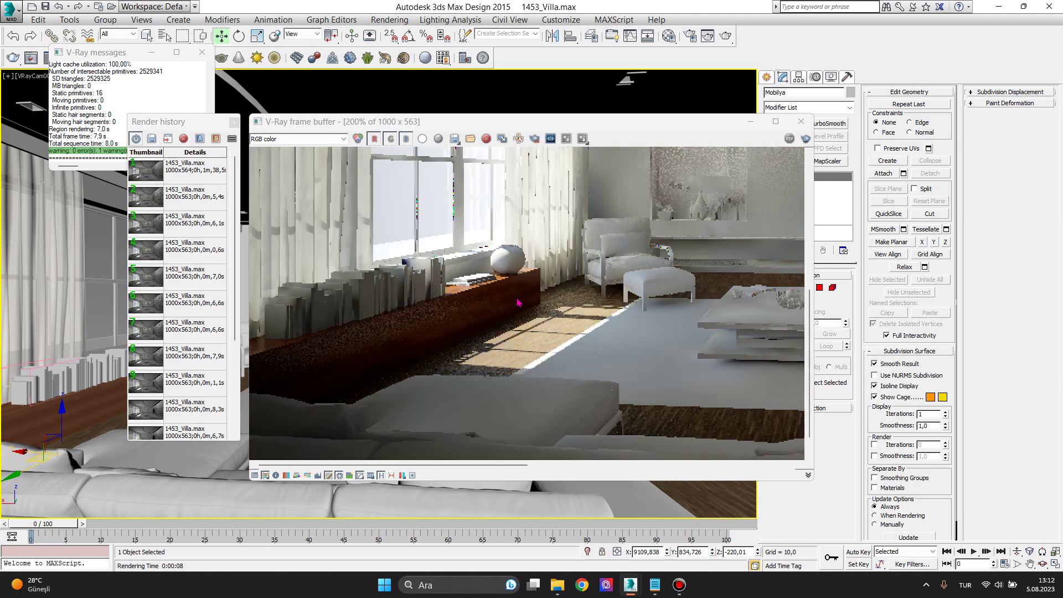
double_click(511, 297)
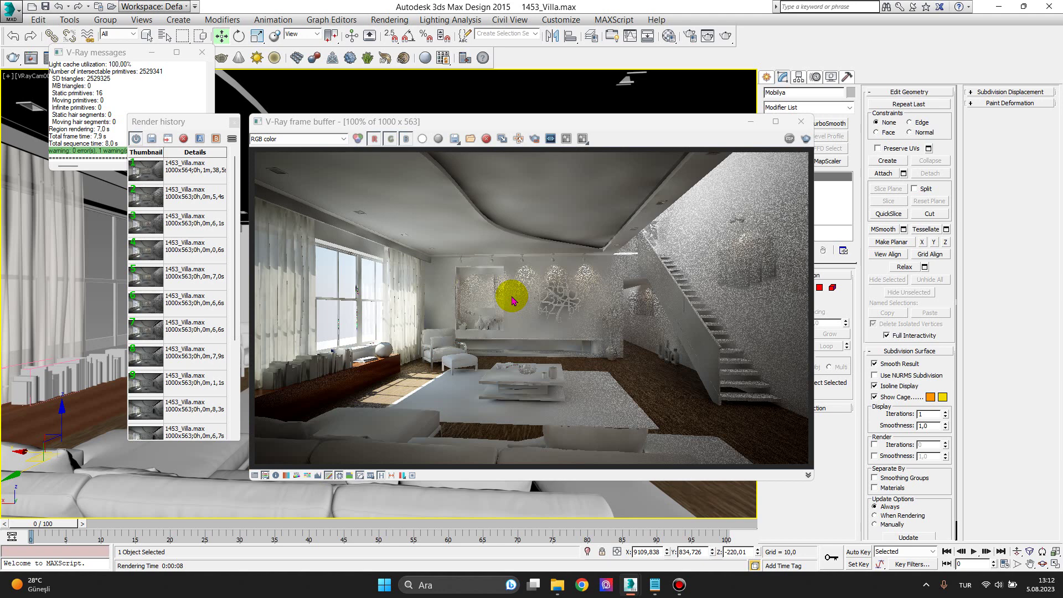
left_click(151, 138)
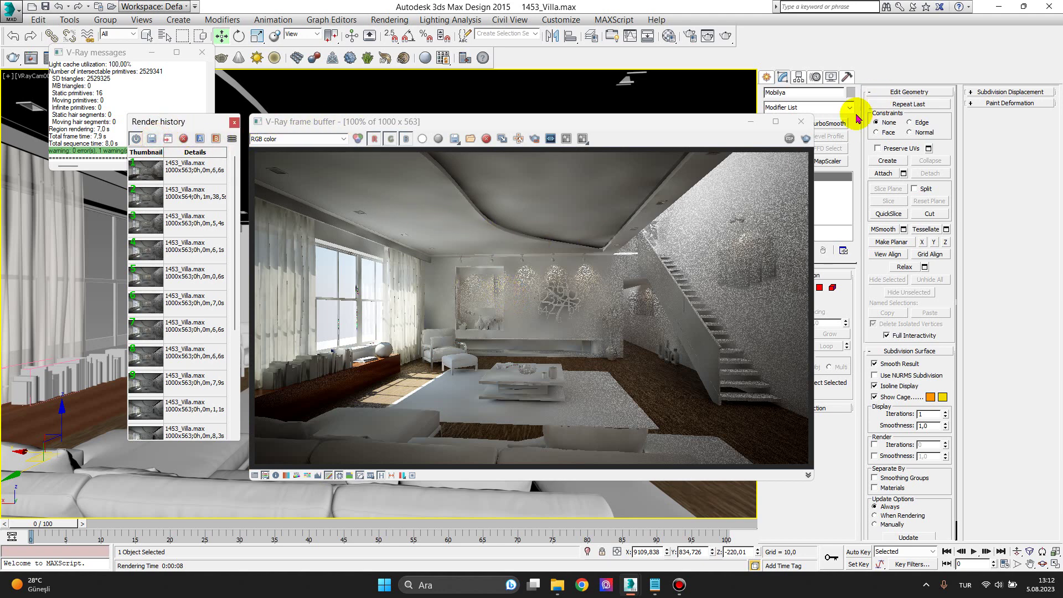
left_click(802, 122)
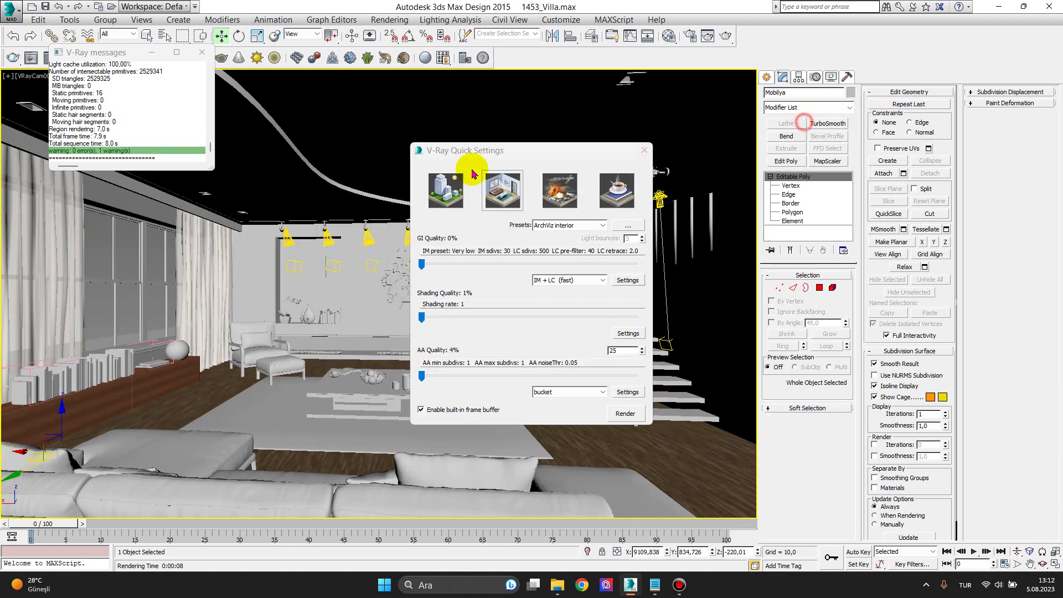
left_click(202, 52)
left_click(638, 150)
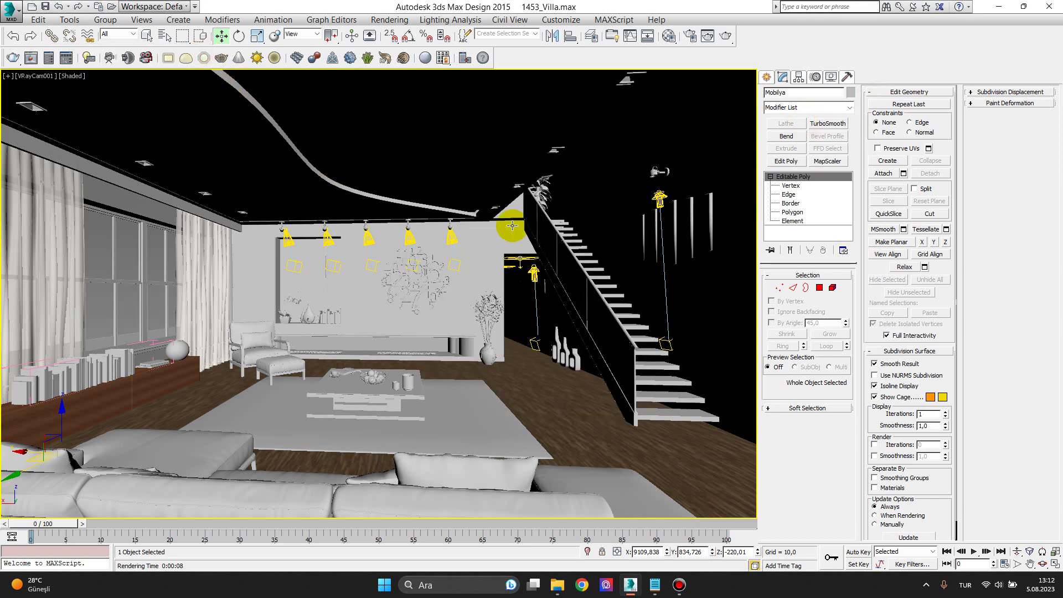
Bring up teal Material #4 in the Material Editor
left_click(437, 257)
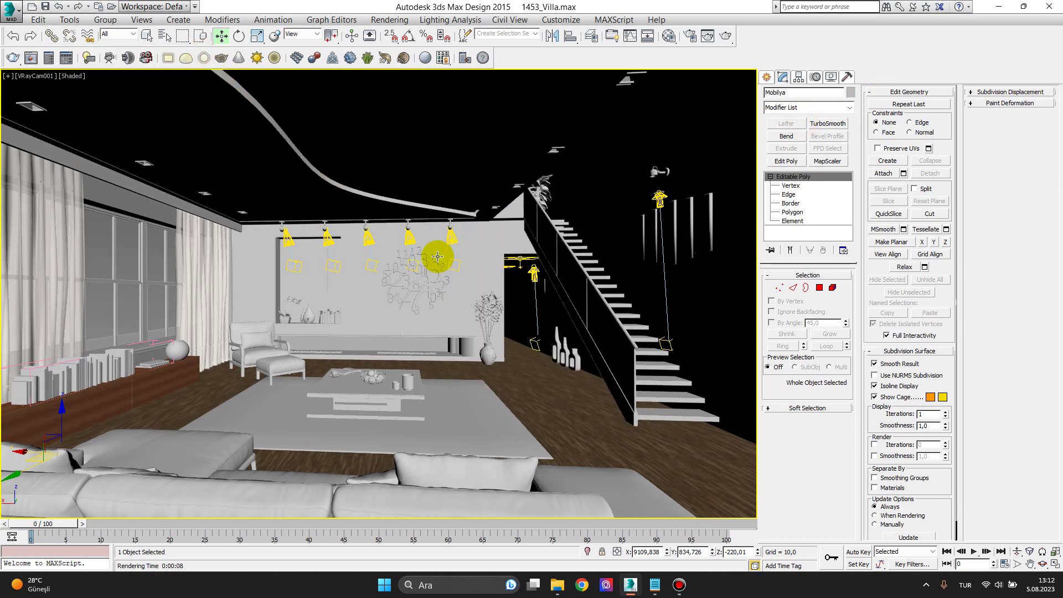
key("m")
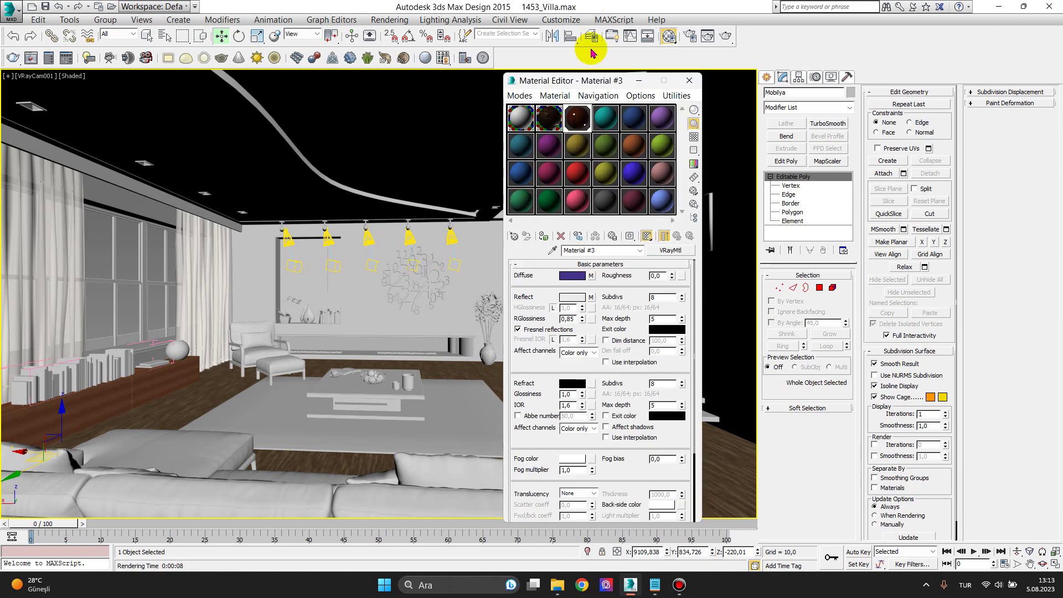
left_click(602, 116)
left_click_drag(603, 80, 573, 77)
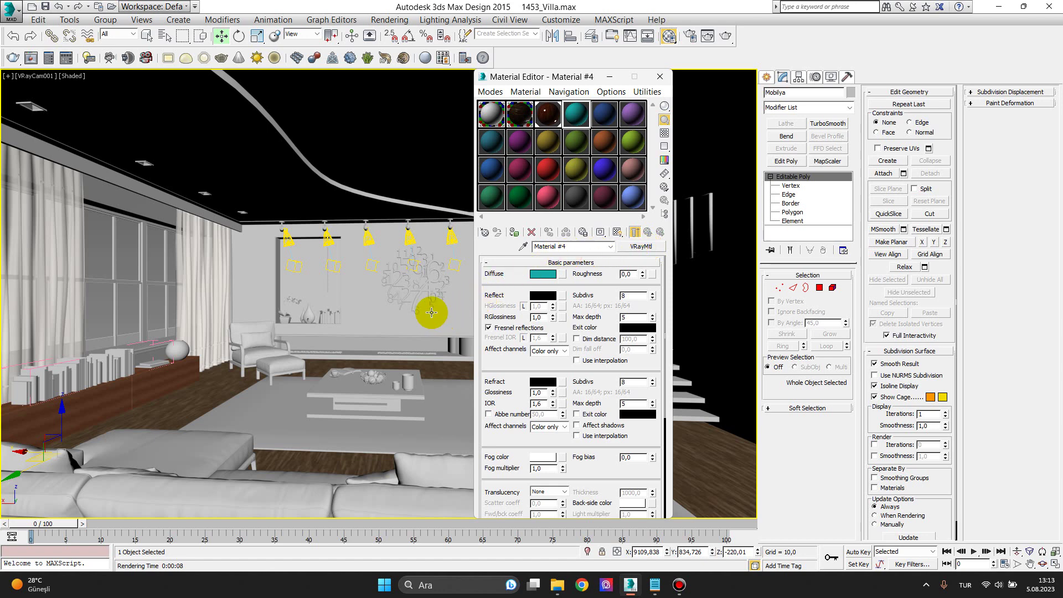
Isolate the ottoman and armchair in the Perspective view and orbit around them
key("p")
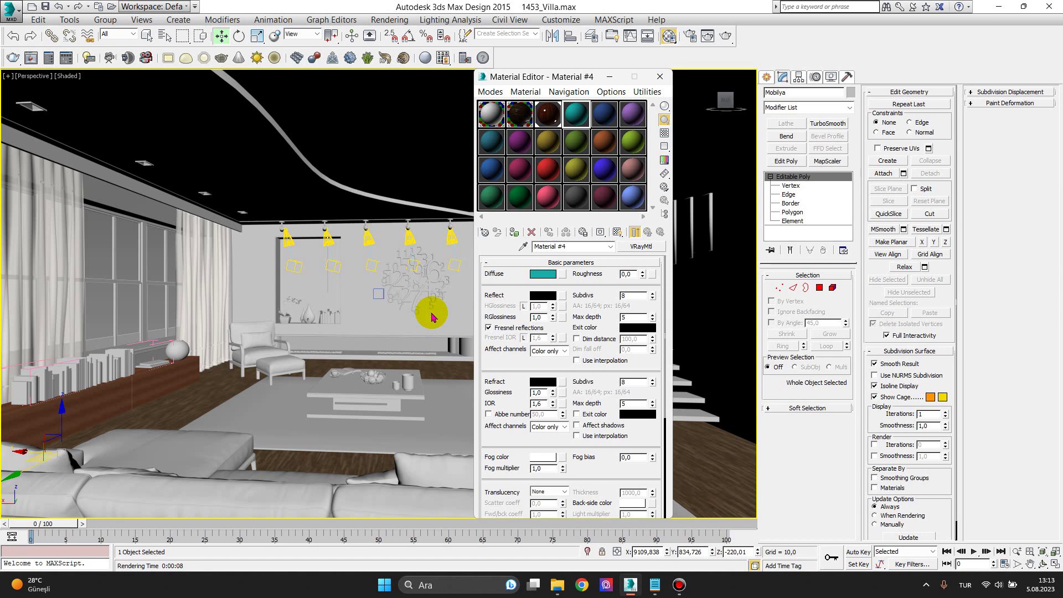
scroll(313, 387, "up", 3)
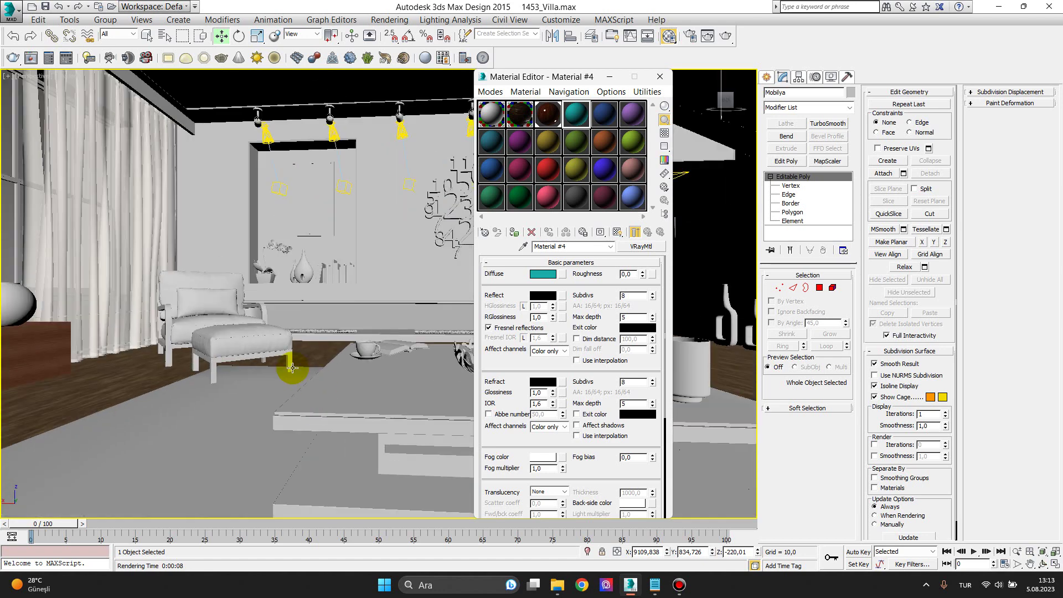
left_click(248, 349)
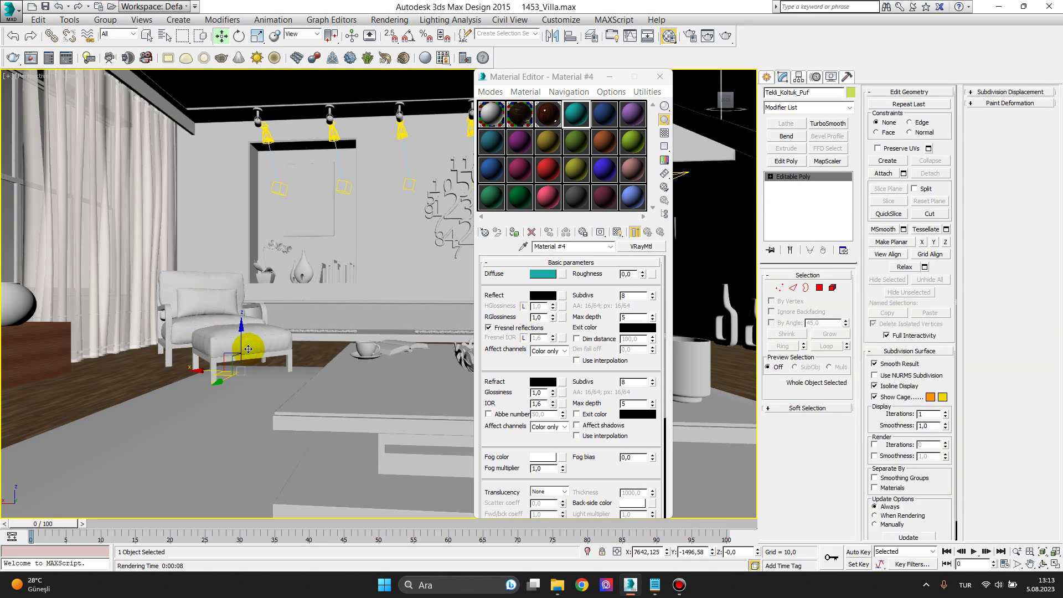
left_click(183, 325, "ctrl")
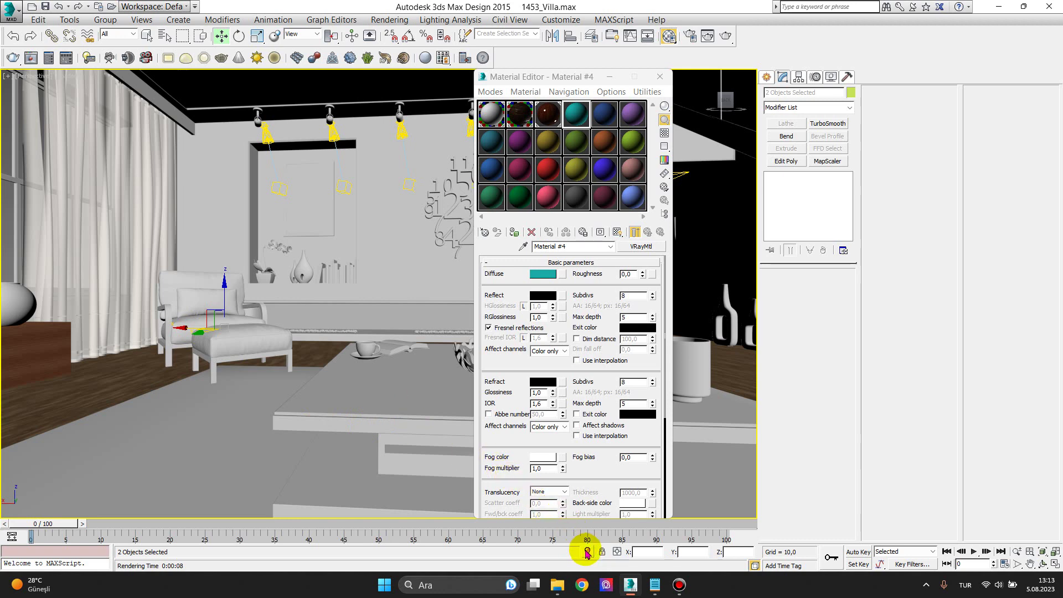
left_click(587, 552)
middle_click_drag(439, 408, 316, 413)
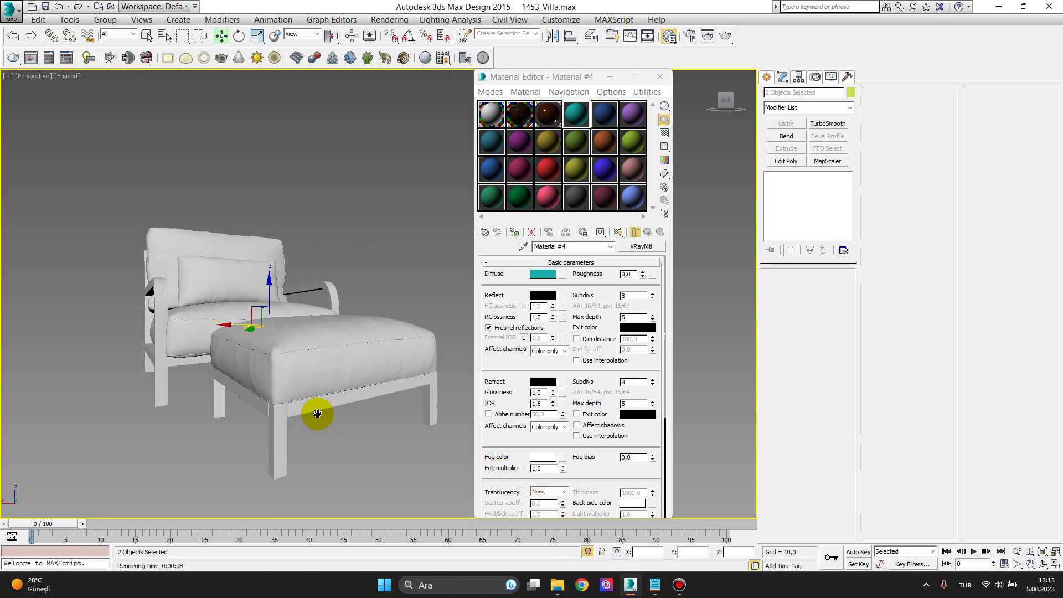
left_click(335, 429)
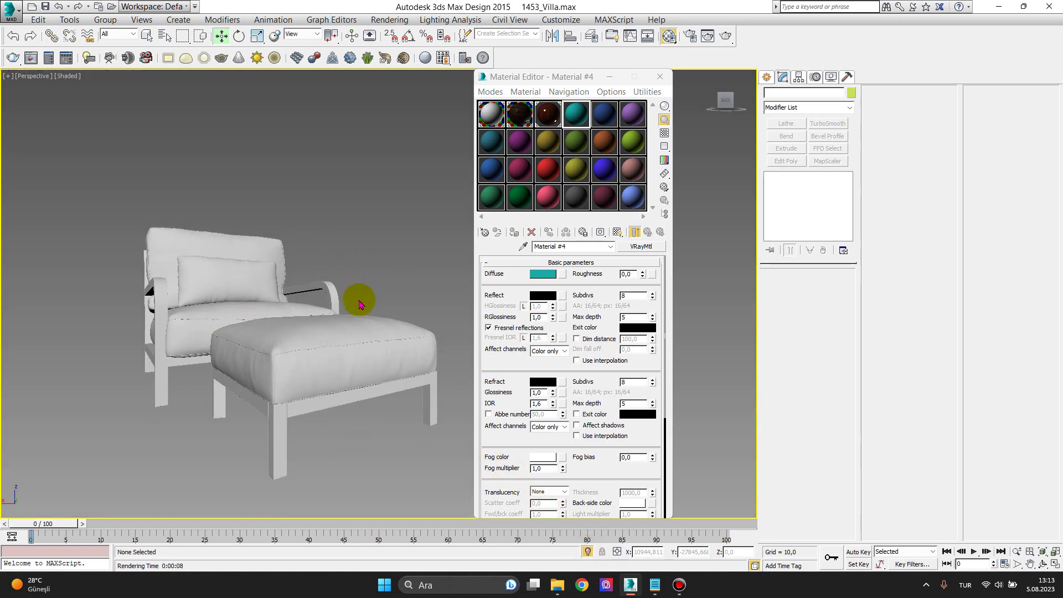
middle_click_drag(360, 327, 368, 351, "alt")
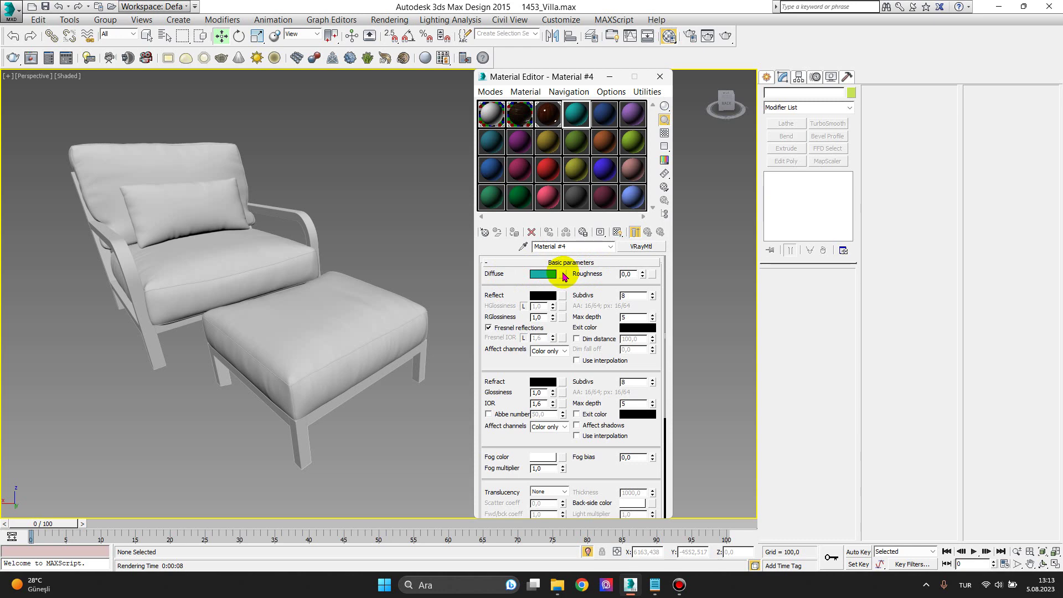
Load Tekli_Koltuk_Ahsap as a Bitmap in Material #4's Diffuse map slot
left_click(564, 275)
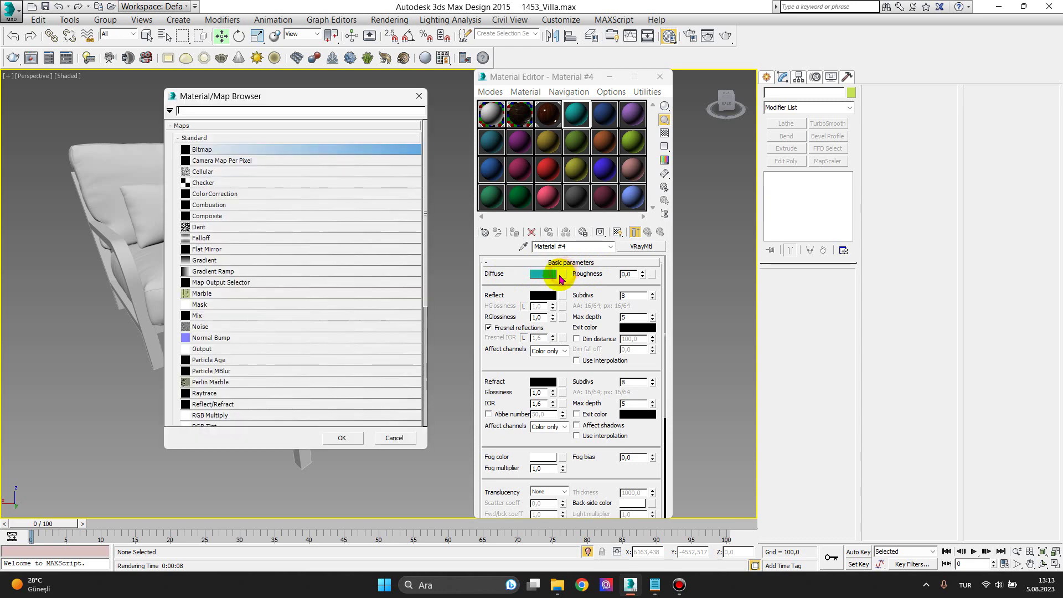
double_click(235, 151)
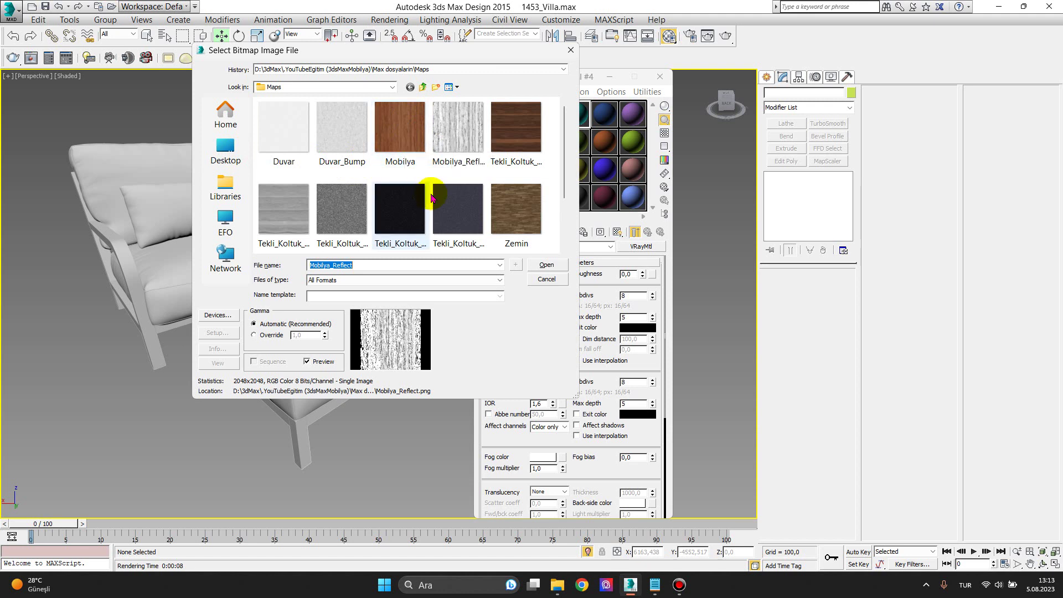
left_click(422, 213)
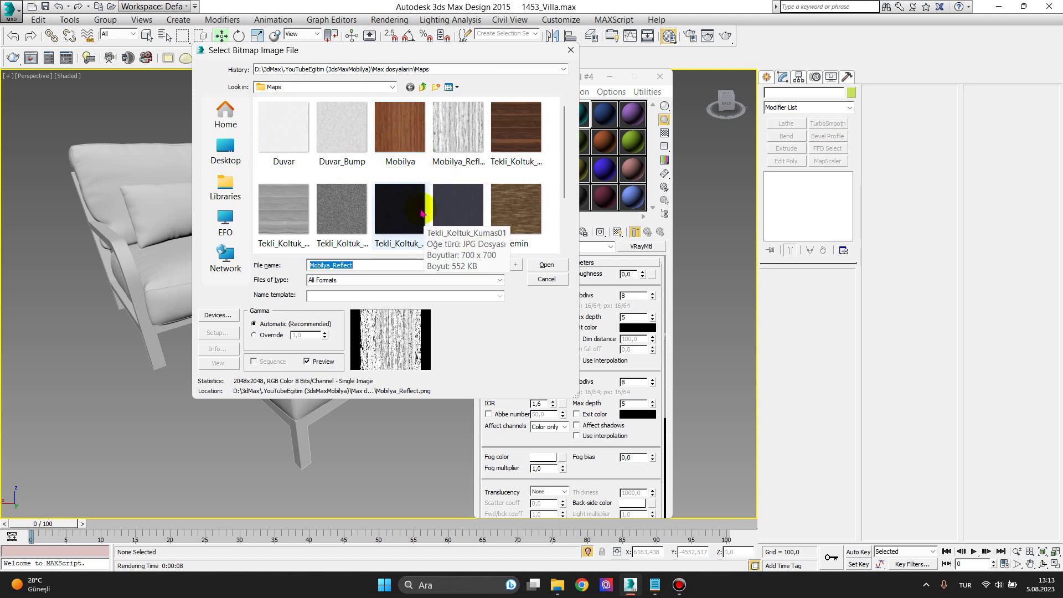
double_click(516, 136)
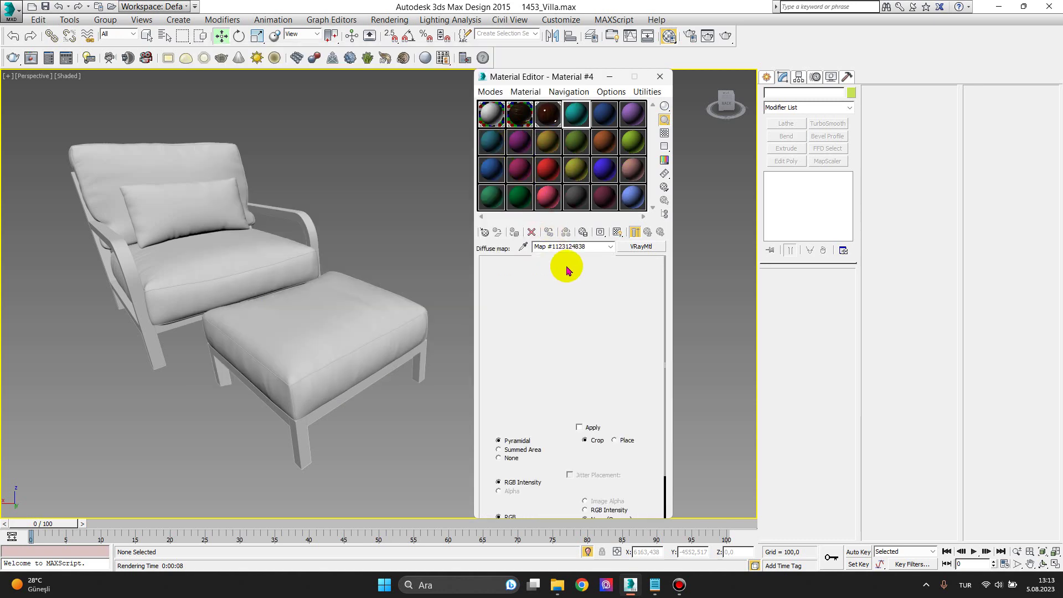
left_click(556, 590)
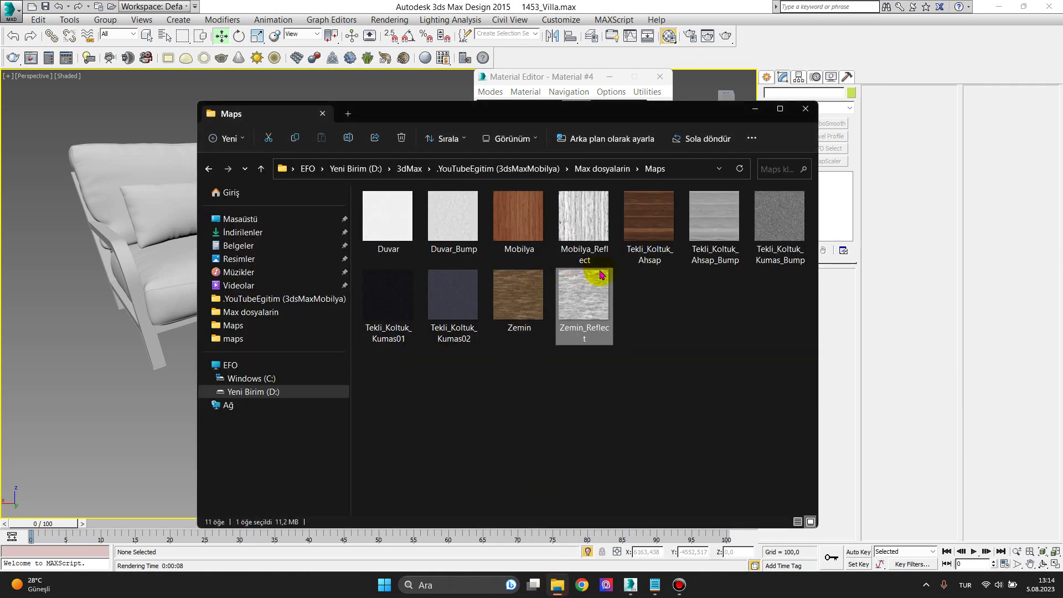
Preview the Tekli_Koltuk_Ahsap wood, its bump, Kumas01 and Kumas02 textures, then close the Maps folder
double_click(671, 211)
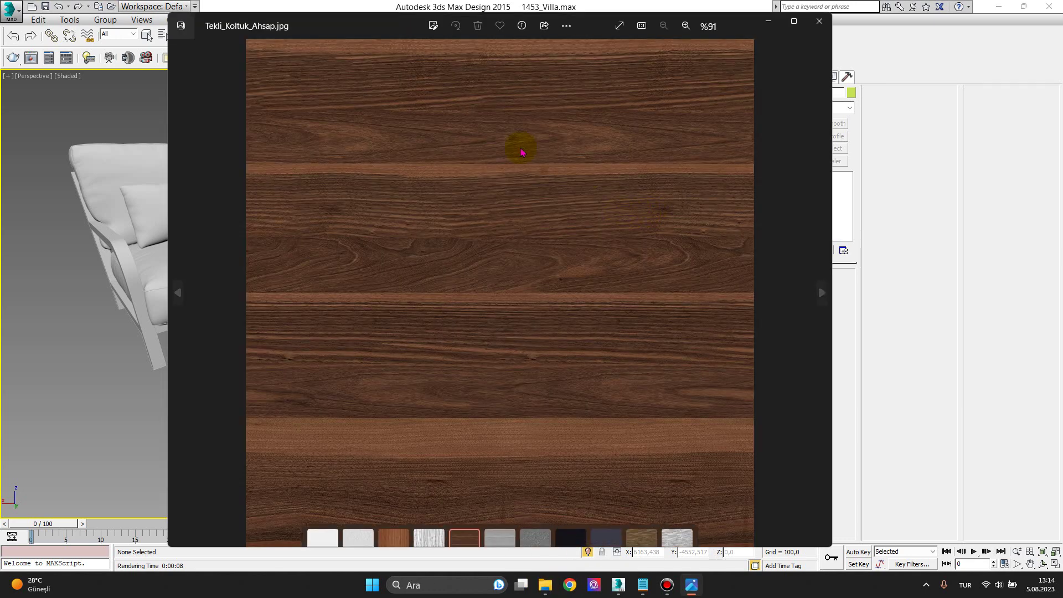
left_click(820, 21)
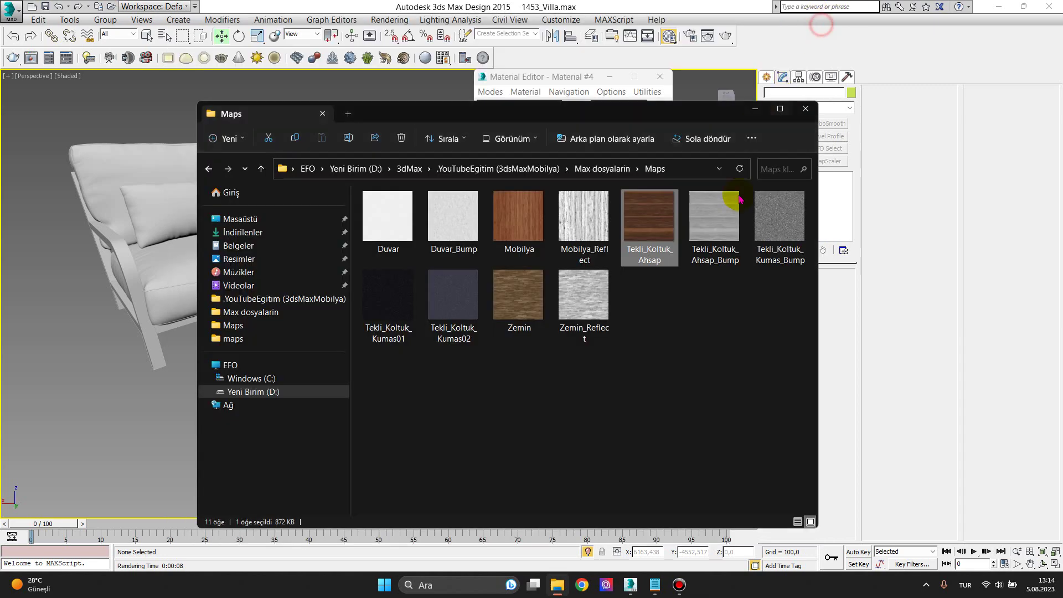
left_click(720, 224)
double_click(719, 224)
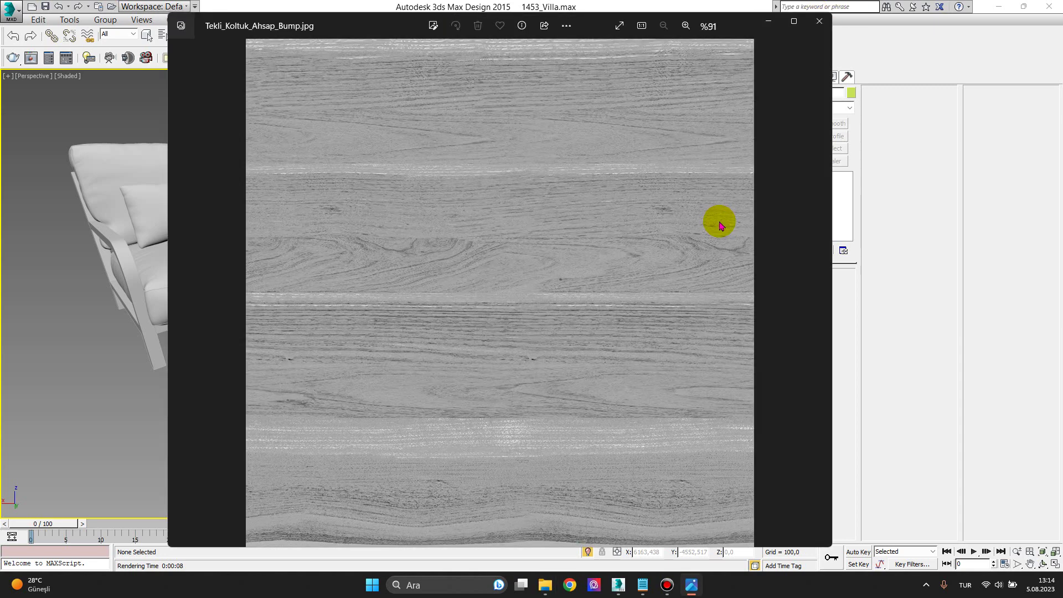
left_click(827, 27)
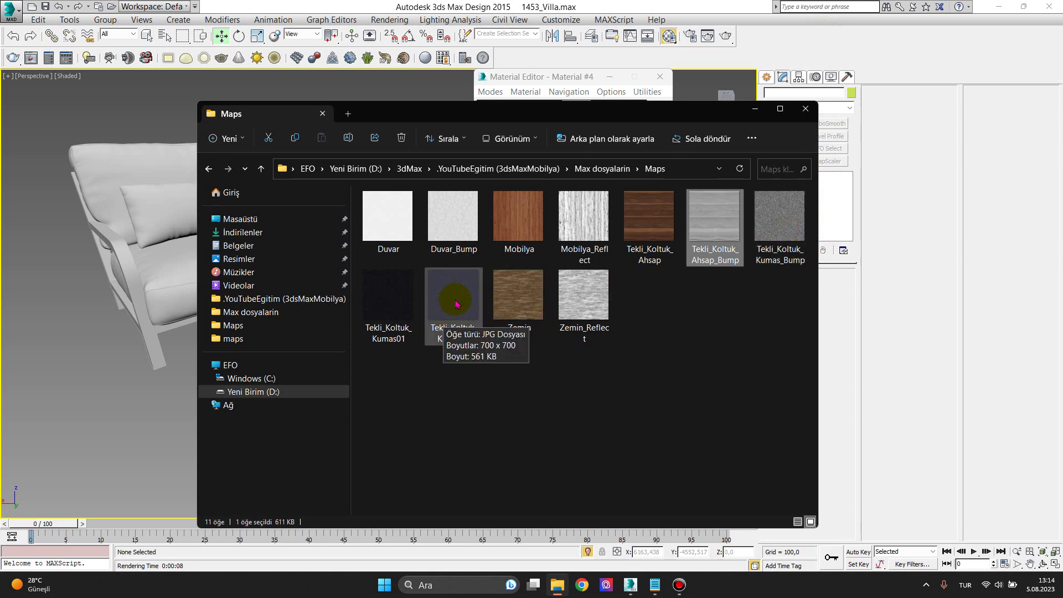
double_click(388, 301)
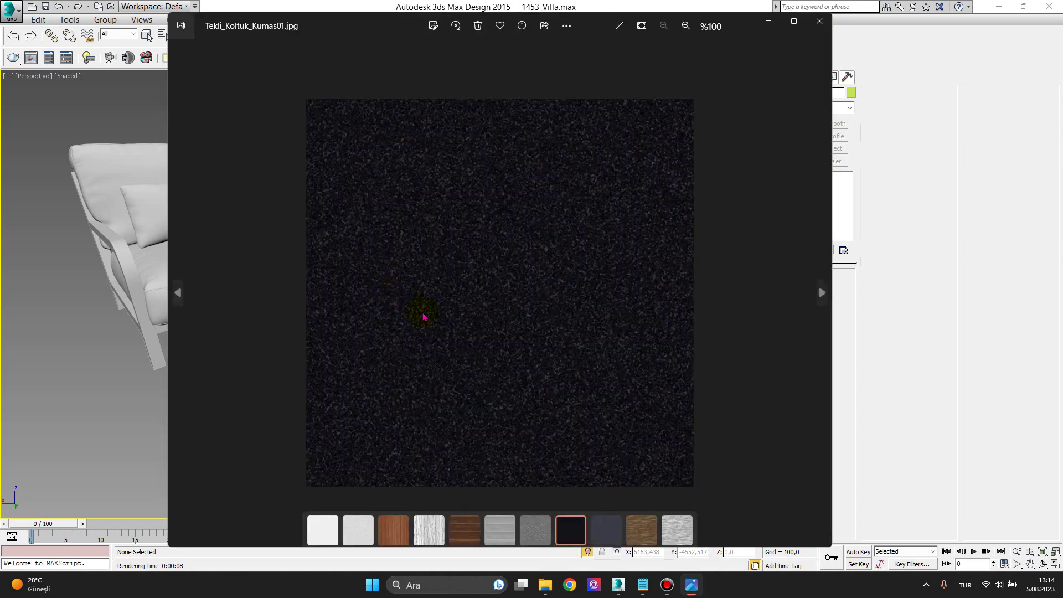
left_click(819, 22)
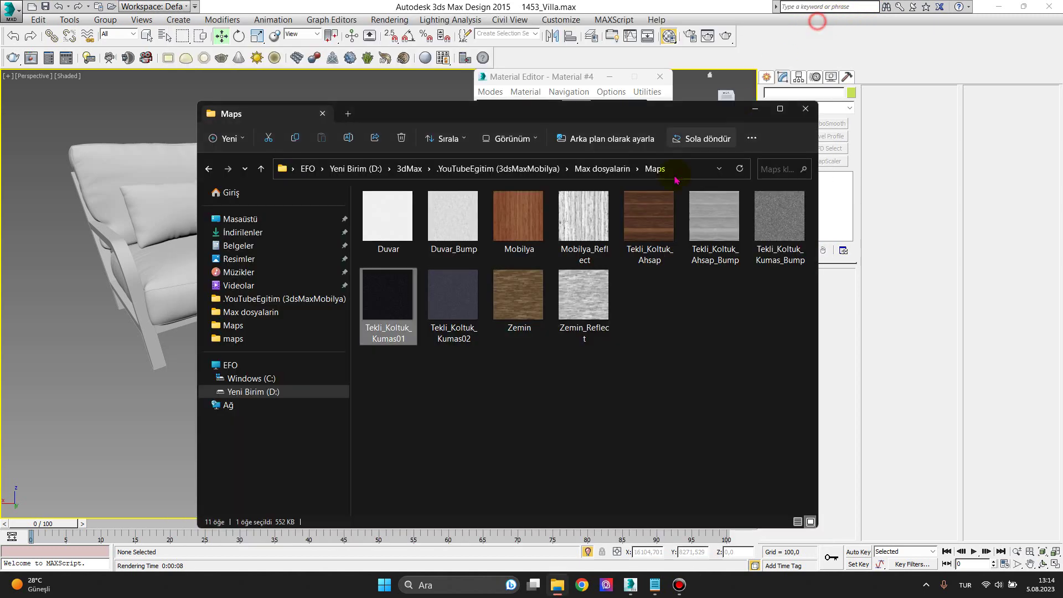
double_click(466, 292)
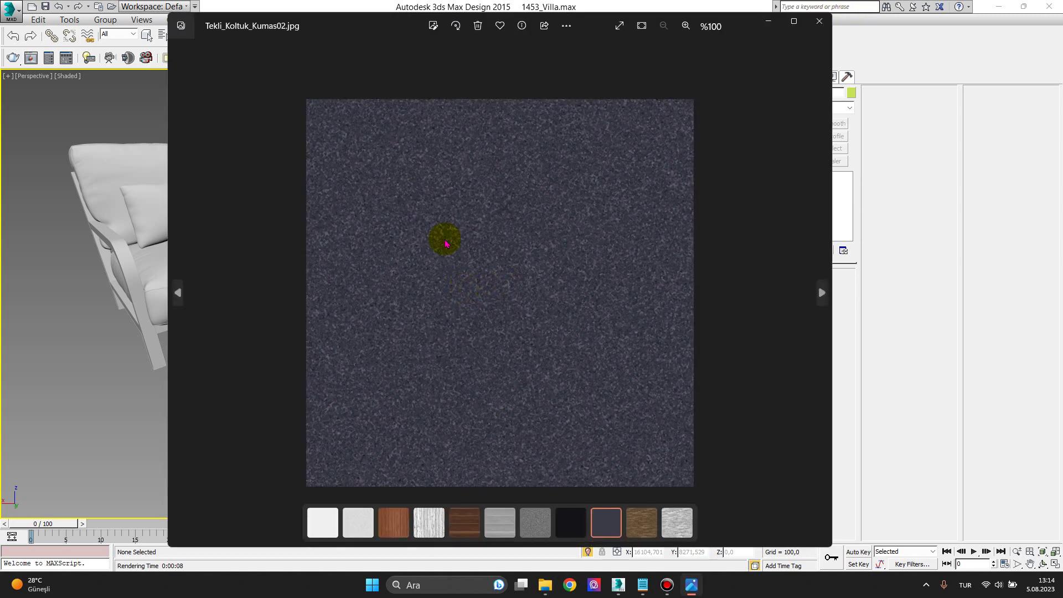
left_click(819, 22)
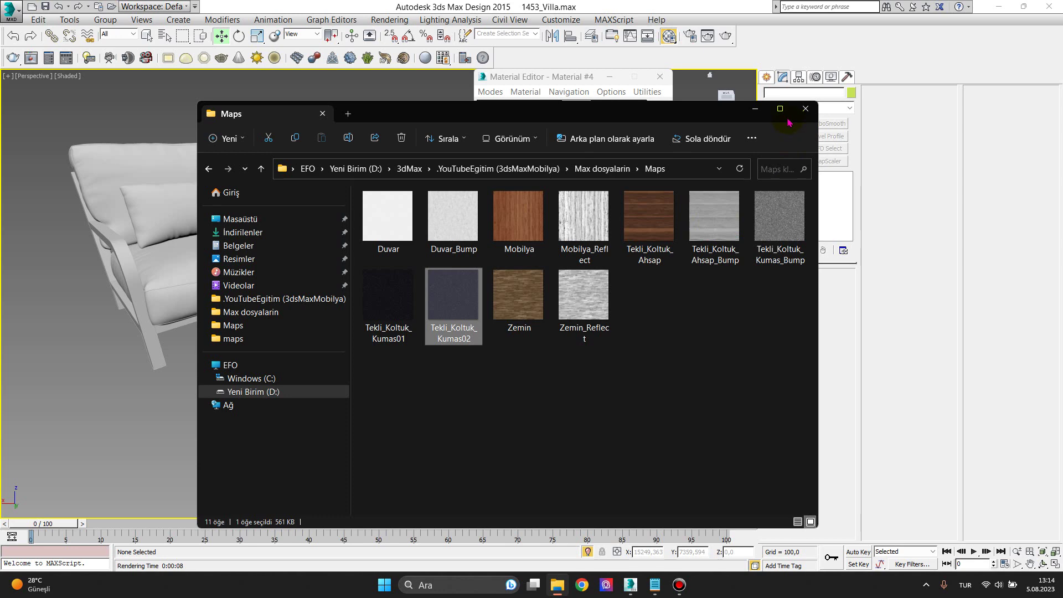
left_click(755, 108)
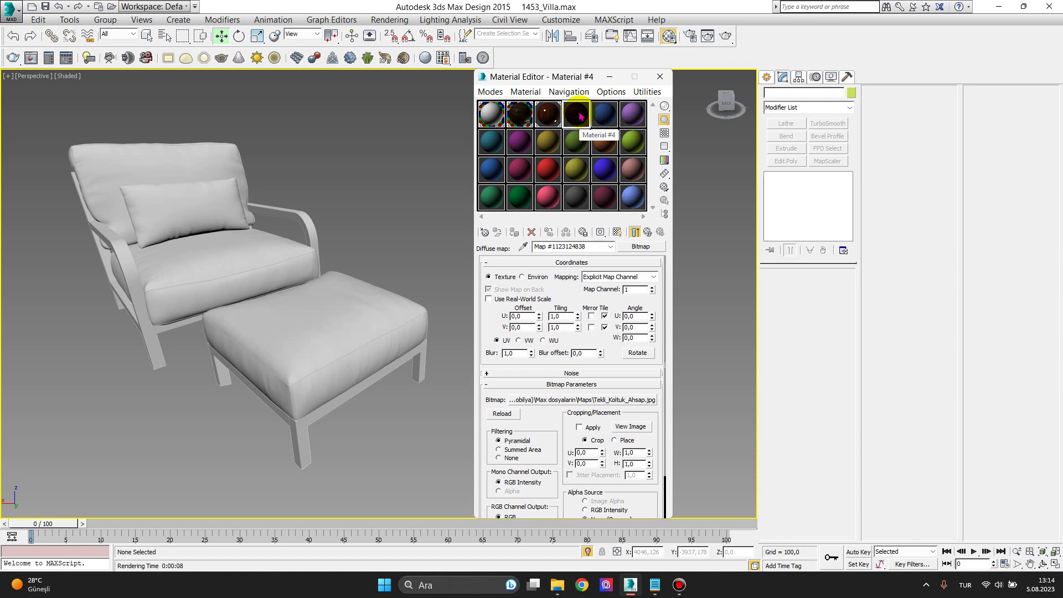
Return to Material #4's basic parameters and open its Reflect colour for editing
left_click(646, 233)
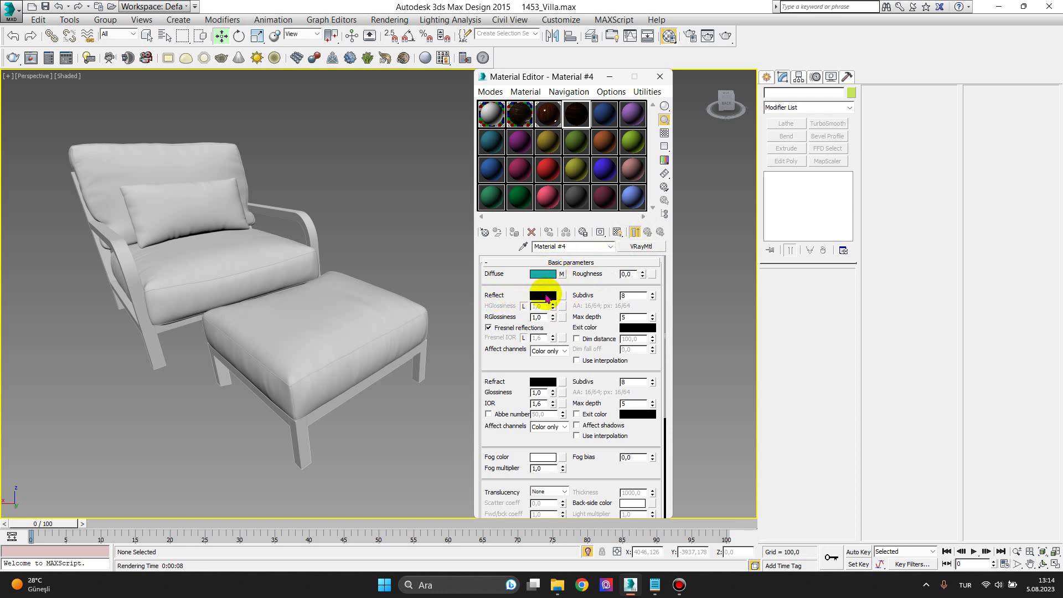
left_click(546, 298)
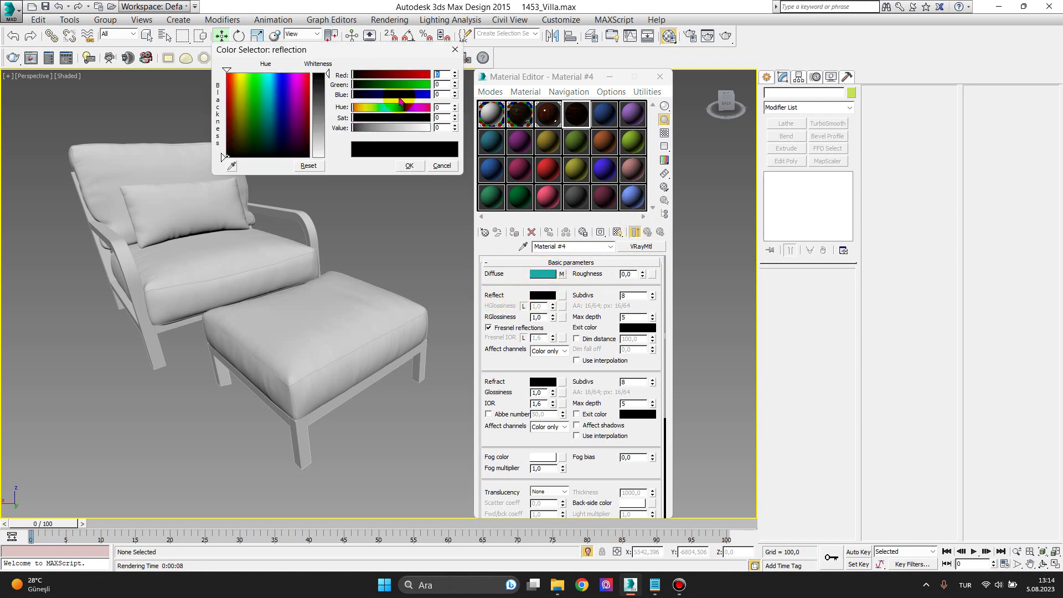
Set Material #4's reflection colour to dark grey at RGB 72 and confirm it
left_click_drag(330, 77, 328, 97)
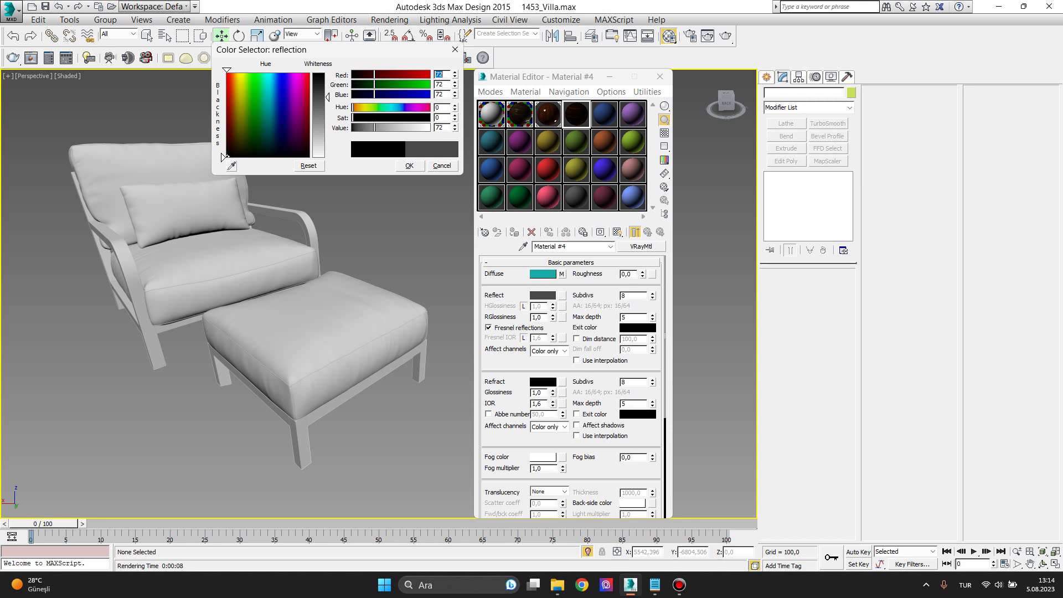
left_click_drag(327, 99, 328, 99)
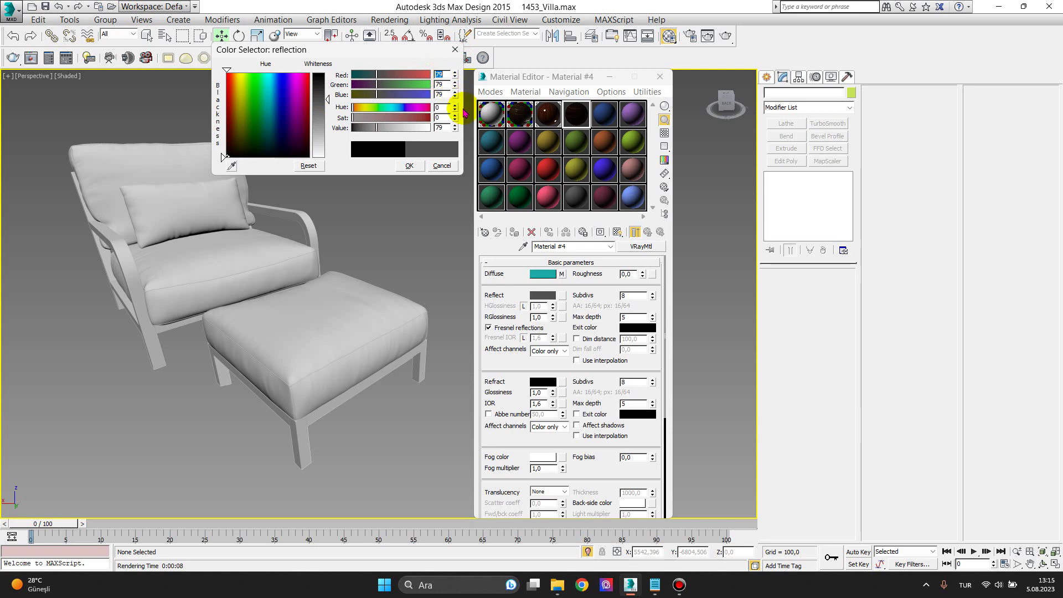
left_click_drag(328, 100, 328, 102)
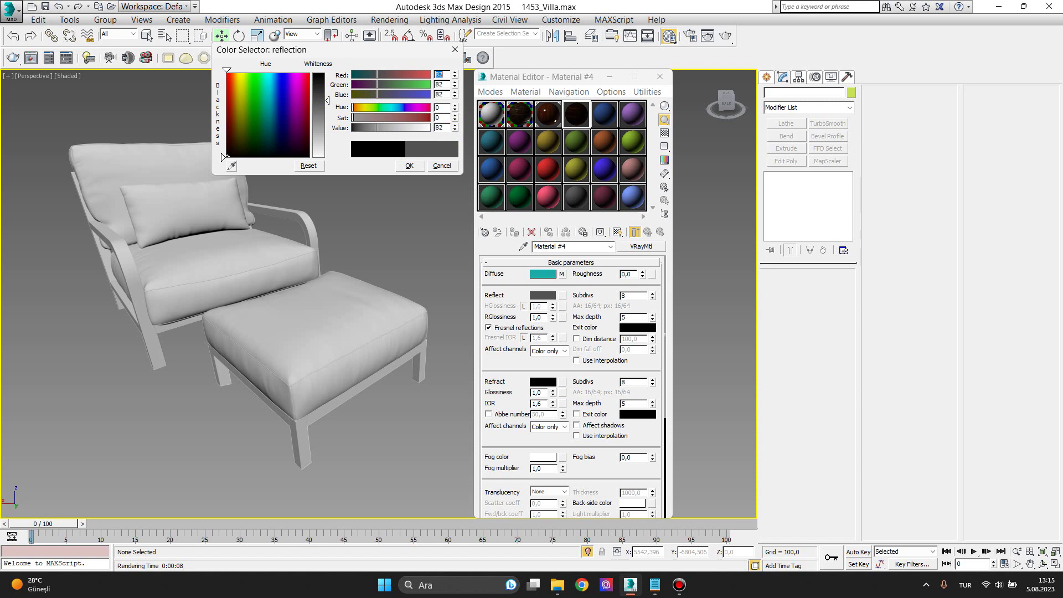
left_click_drag(328, 100, 330, 93)
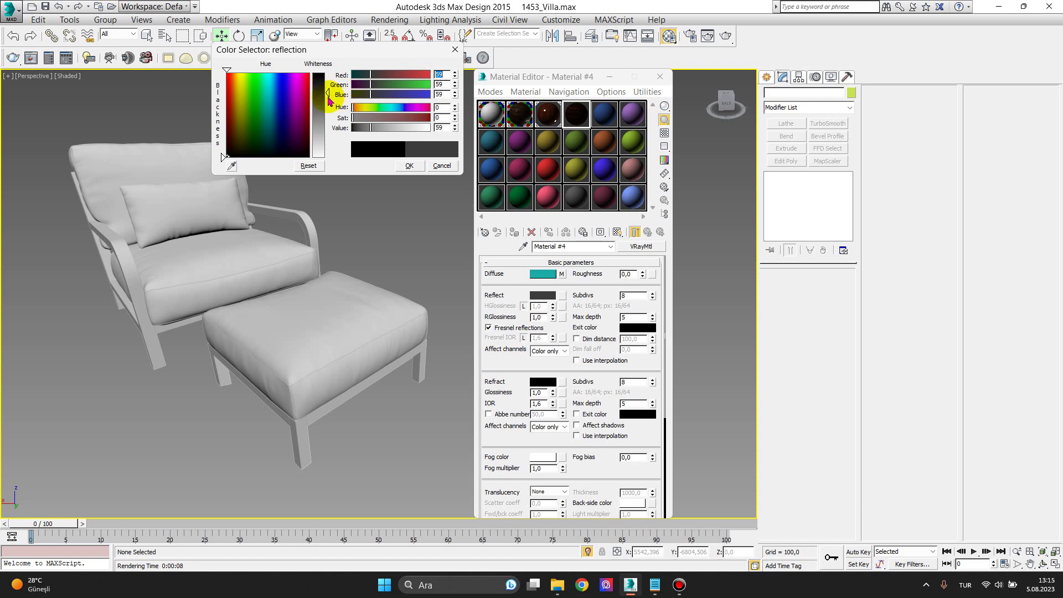
left_click_drag(328, 95, 328, 98)
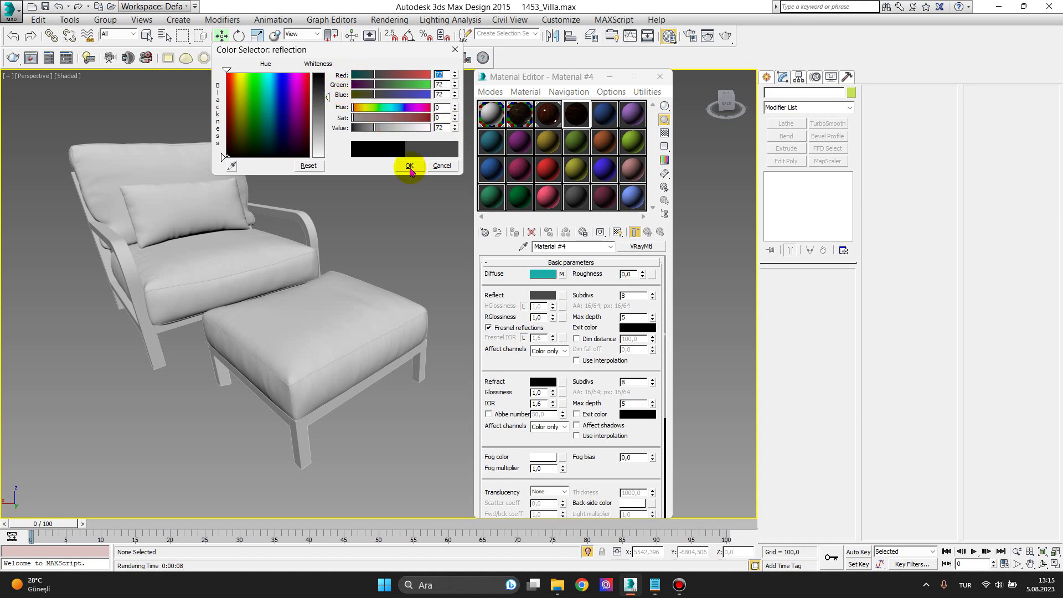
left_click(409, 166)
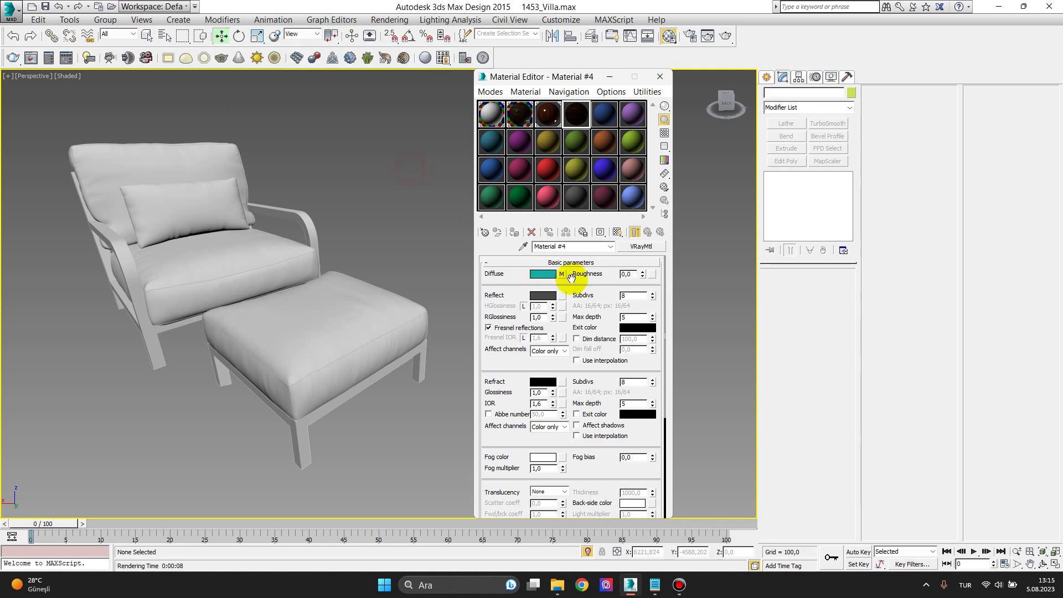
left_click(547, 299)
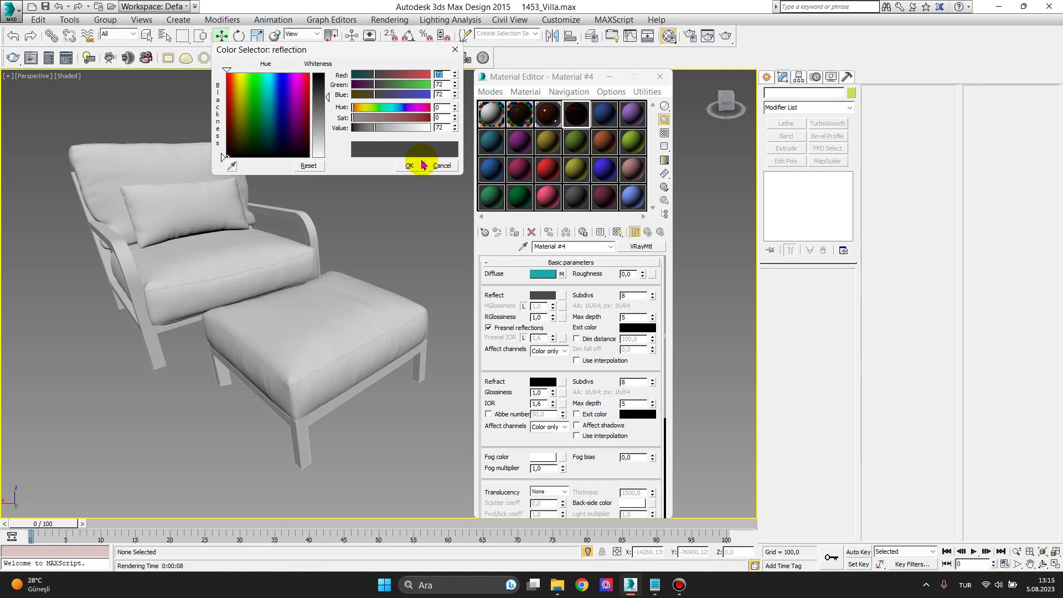
left_click(406, 166)
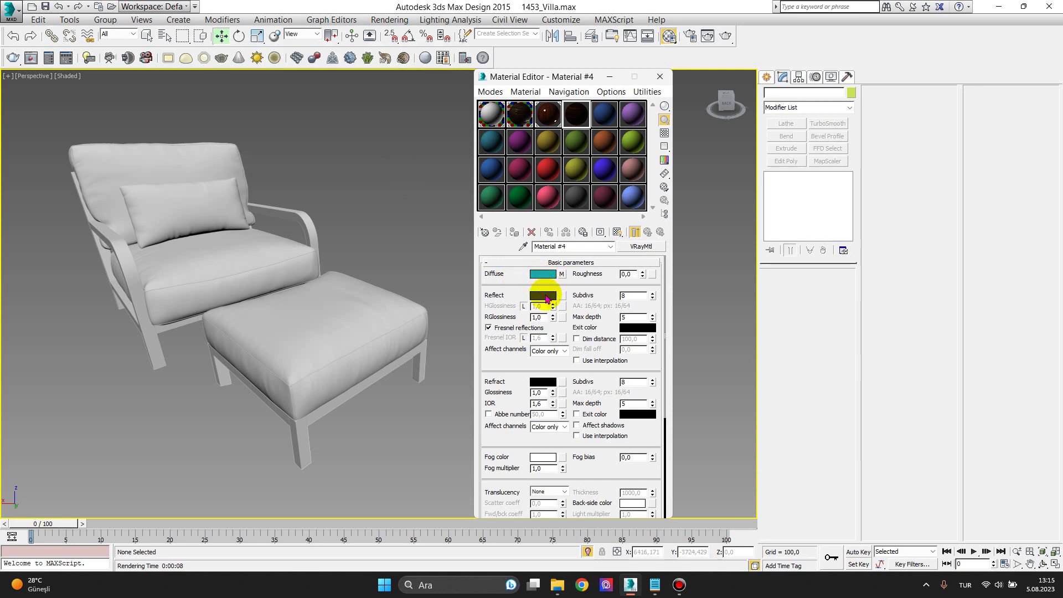
left_click(547, 296)
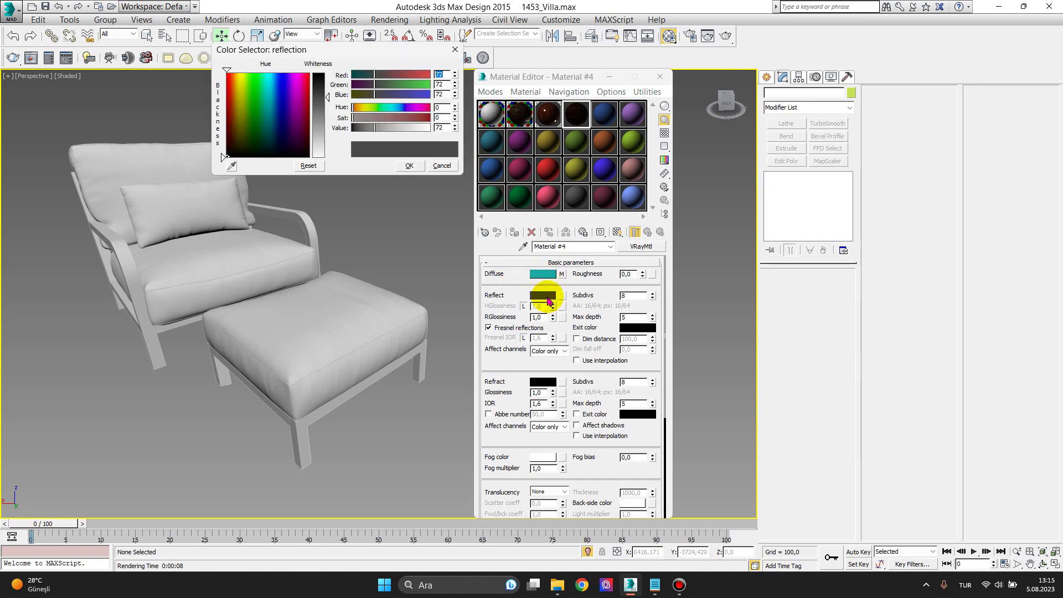
left_click(407, 167)
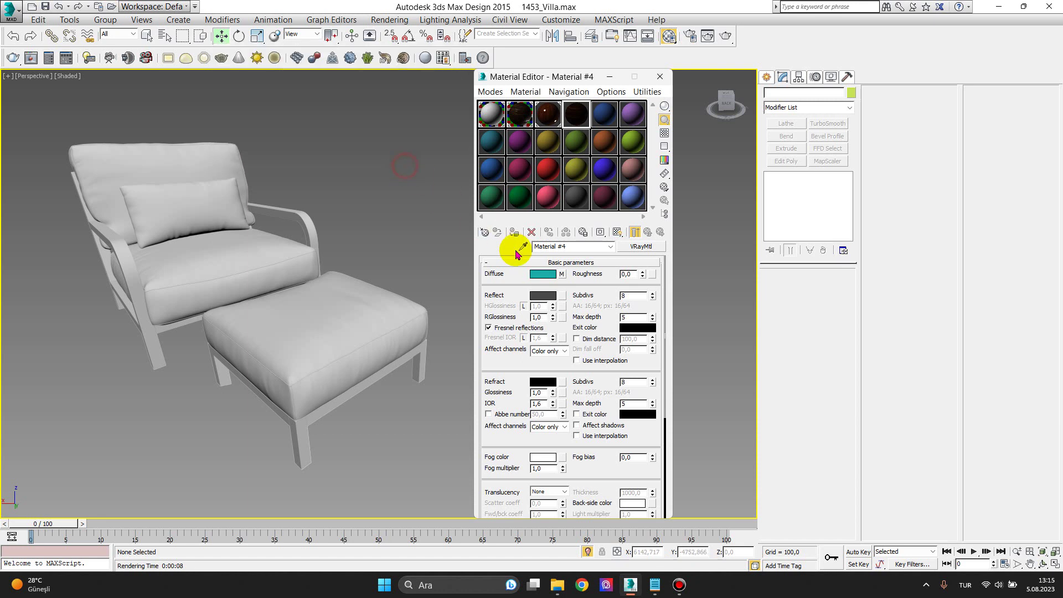
double_click(541, 317)
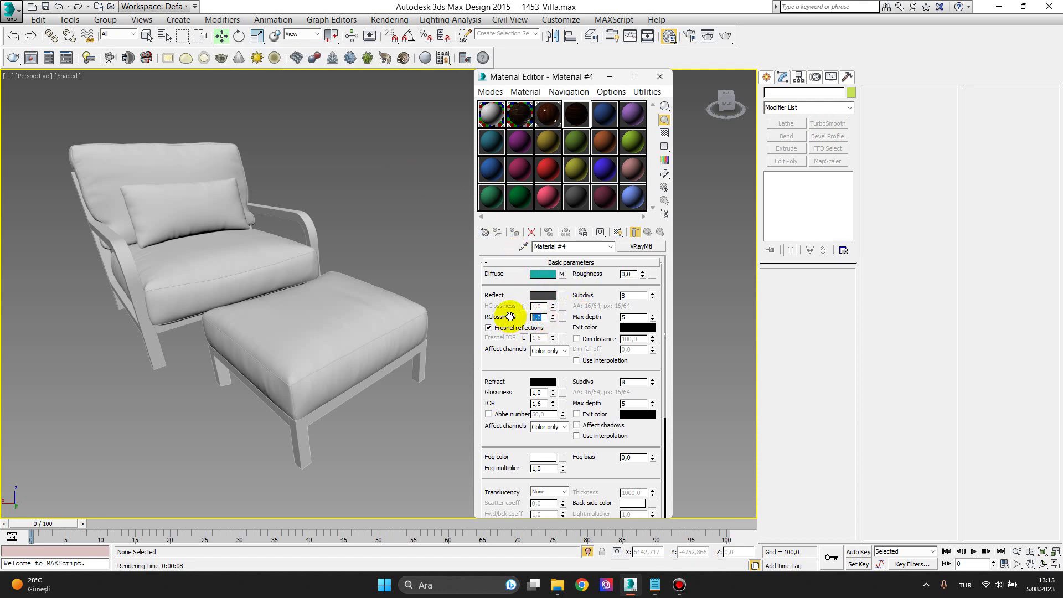
Set reflection glossiness to 0,8 and collapse the Basic parameters and BRDF rollouts
type(",8")
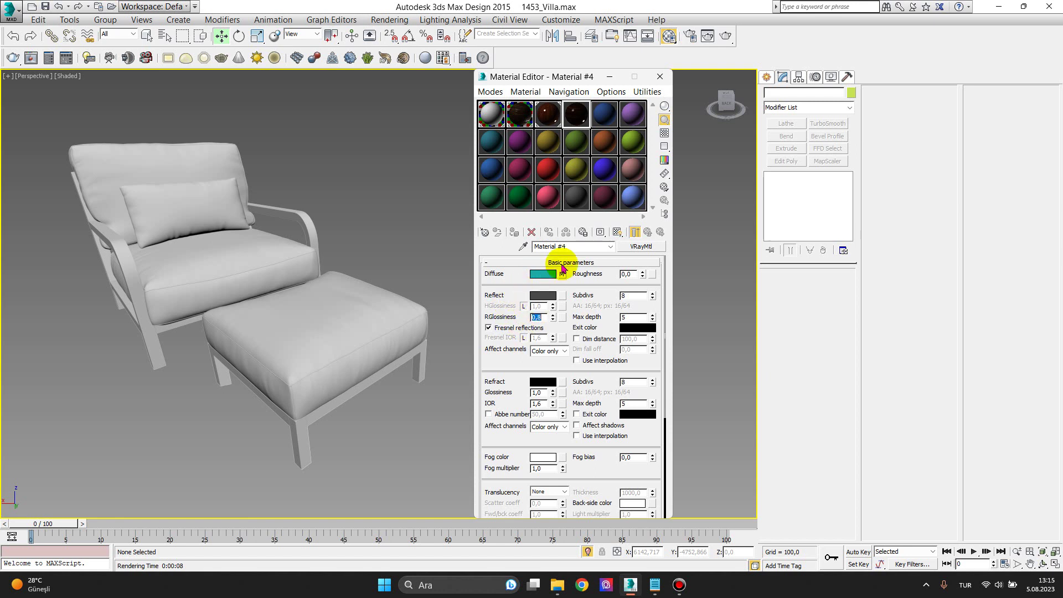
left_click(543, 319)
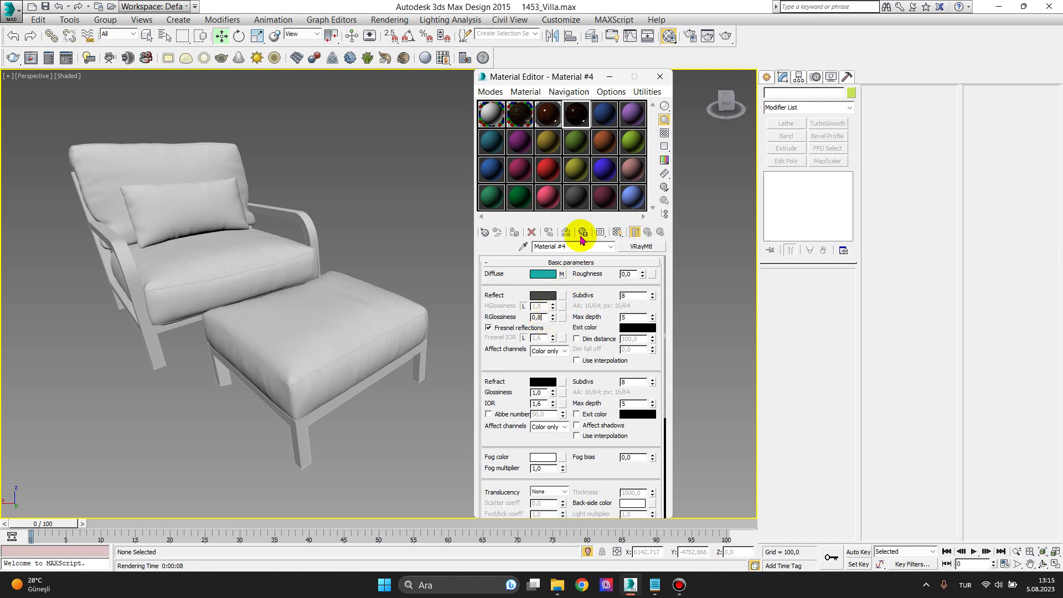
left_click(488, 262)
left_click(496, 275)
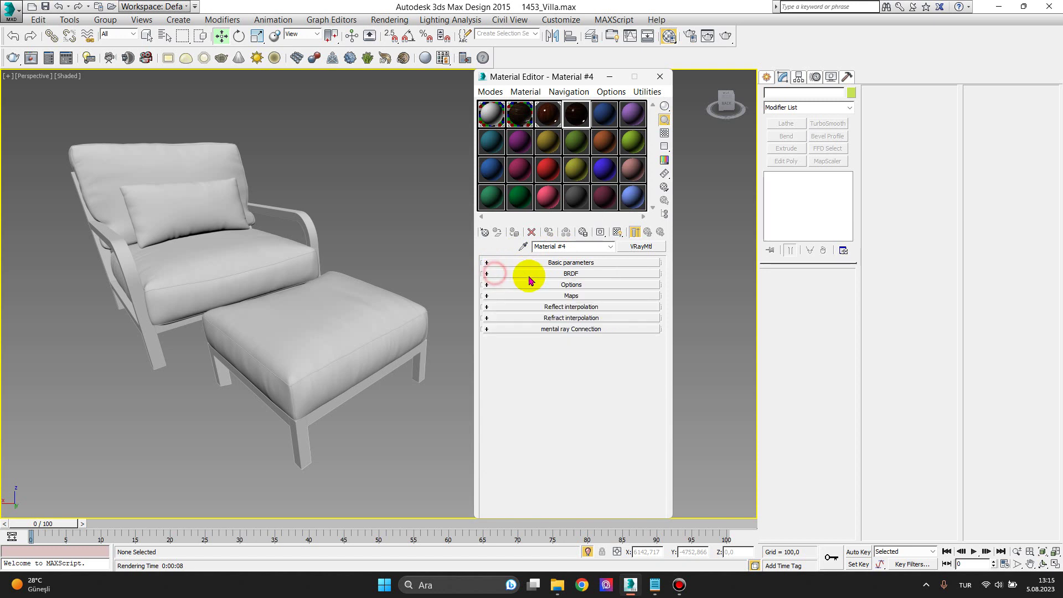
Load the Tekli_Koltuk_Ahsap wood bump image as a Bitmap in Material #4's Bump slot
left_click(488, 295)
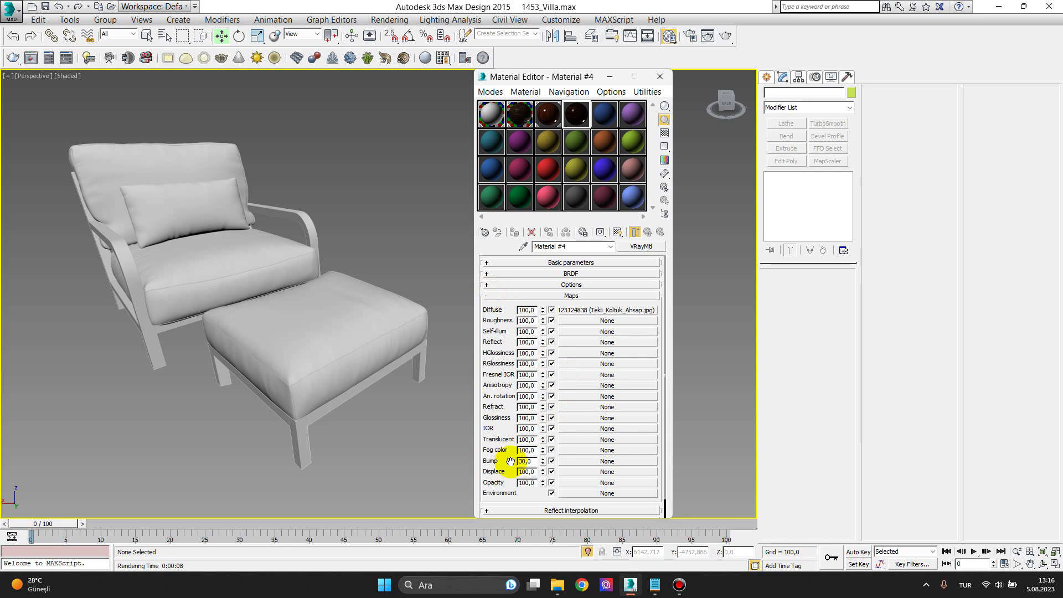
left_click(592, 462)
left_click(207, 150)
double_click(207, 150)
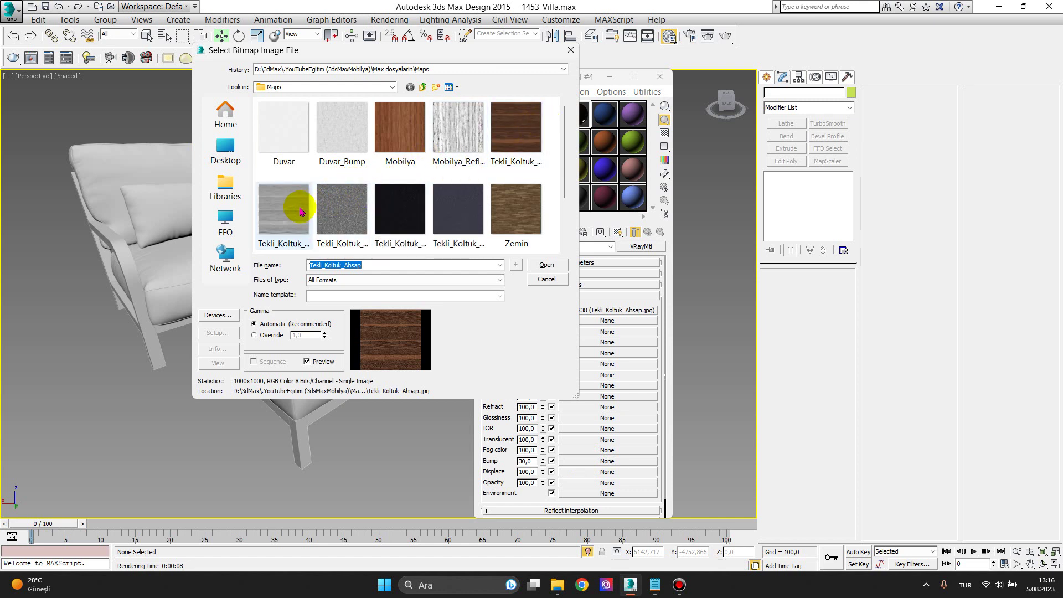
scroll(297, 211, "down", 2)
left_click(294, 129)
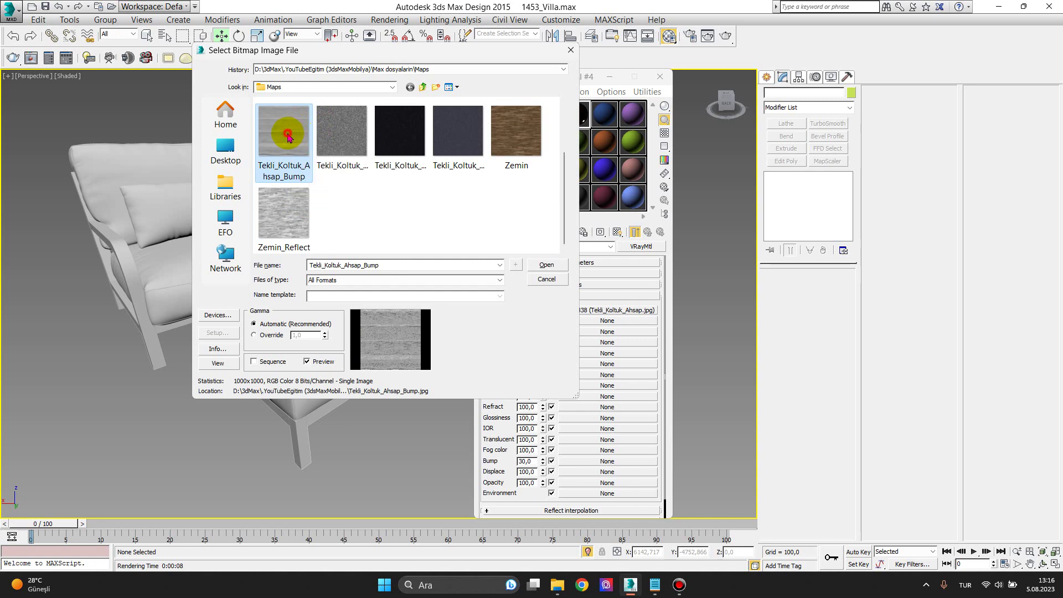
double_click(295, 135)
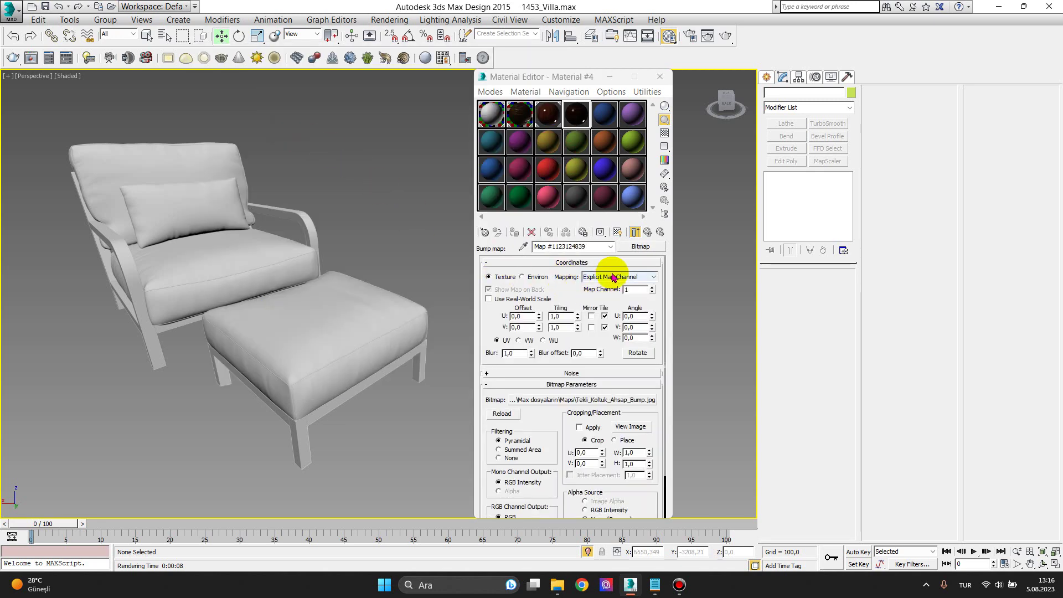
left_click(649, 232)
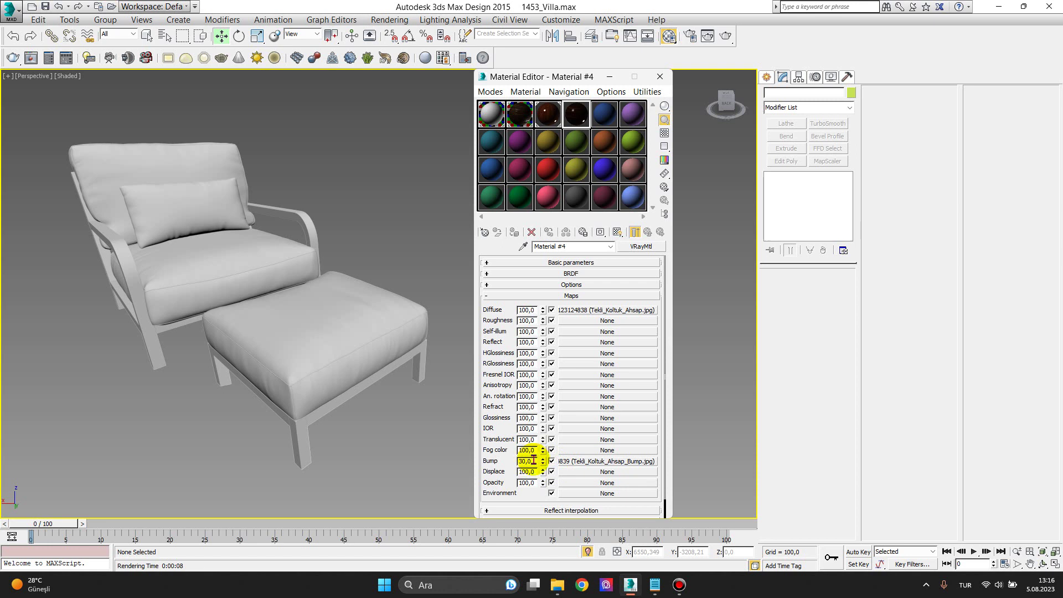
Set the Bump amount to 5 and inspect Material #4 in the enlarged sample window
left_click_drag(533, 460, 482, 456)
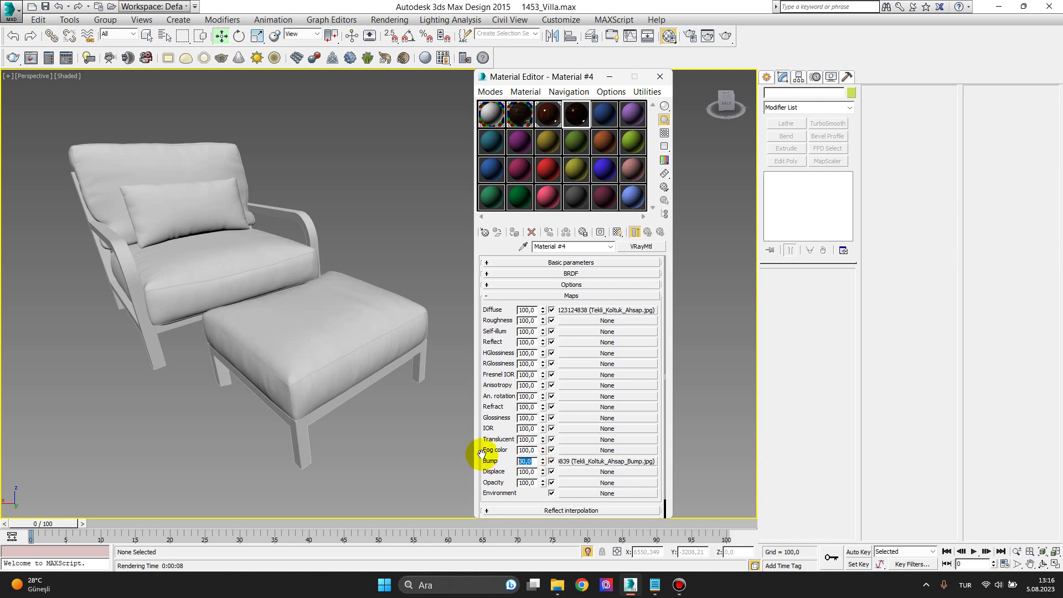
type("5")
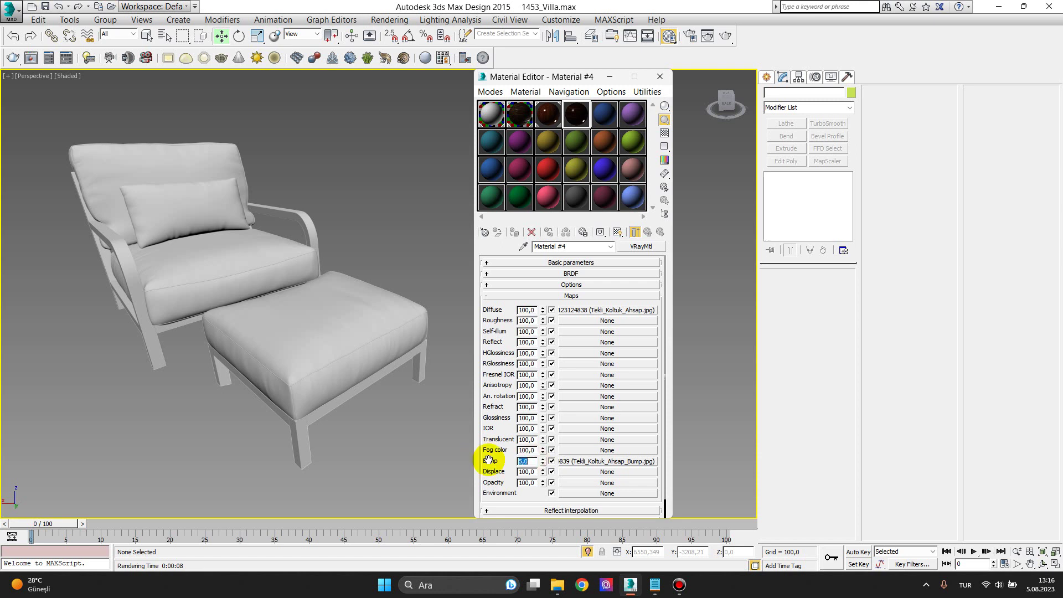
left_click(533, 460)
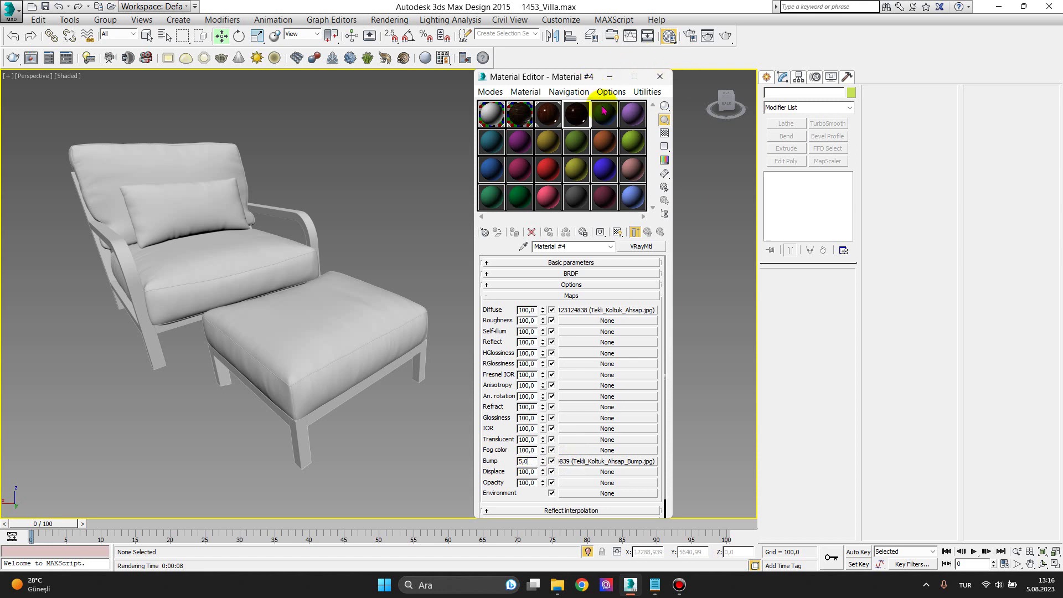
double_click(577, 114)
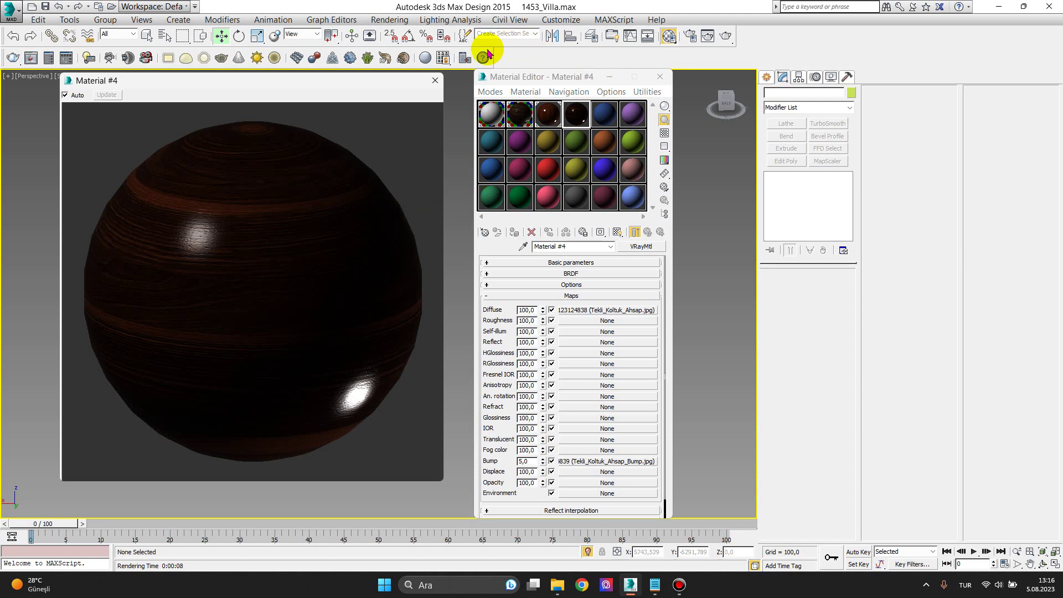
left_click(435, 81)
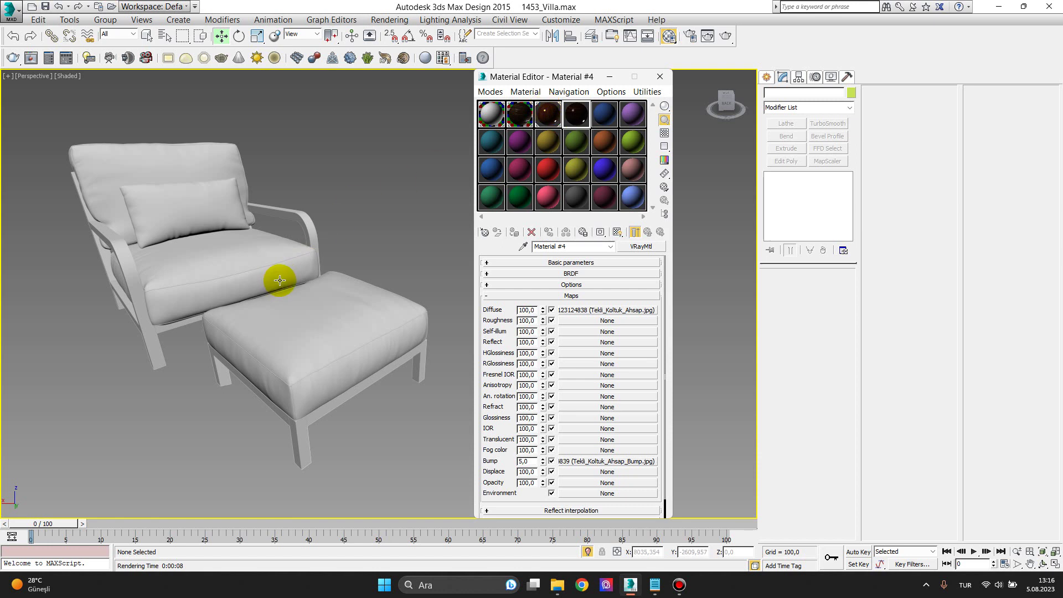
middle_click_drag(267, 246, 294, 237, "alt")
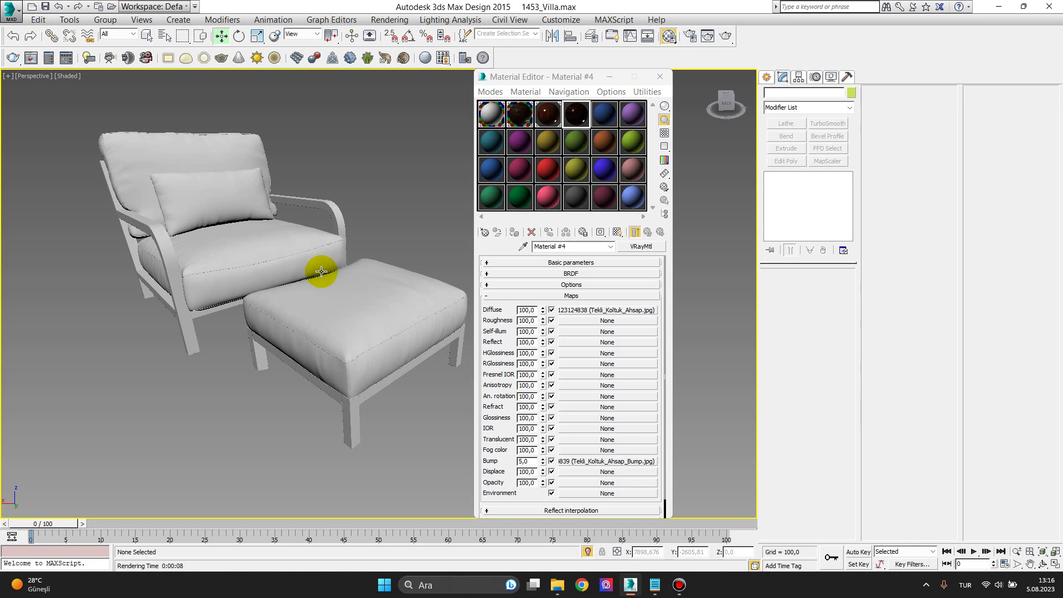
Select the armchair, inspect it from all sides, and switch Editable Poly to Element level
mouse_move(325, 287)
middle_mouse_down("alt")
mouse_move(315, 298)
mouse_move(324, 294)
middle_mouse_up("alt")
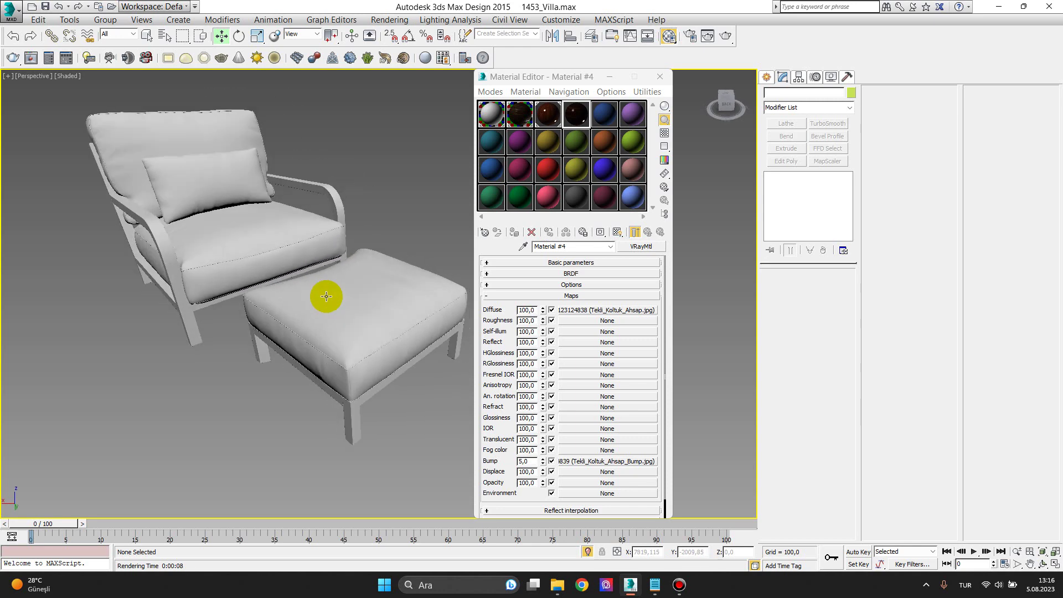
left_click(261, 216)
middle_click_drag(262, 241, 237, 266, "alt")
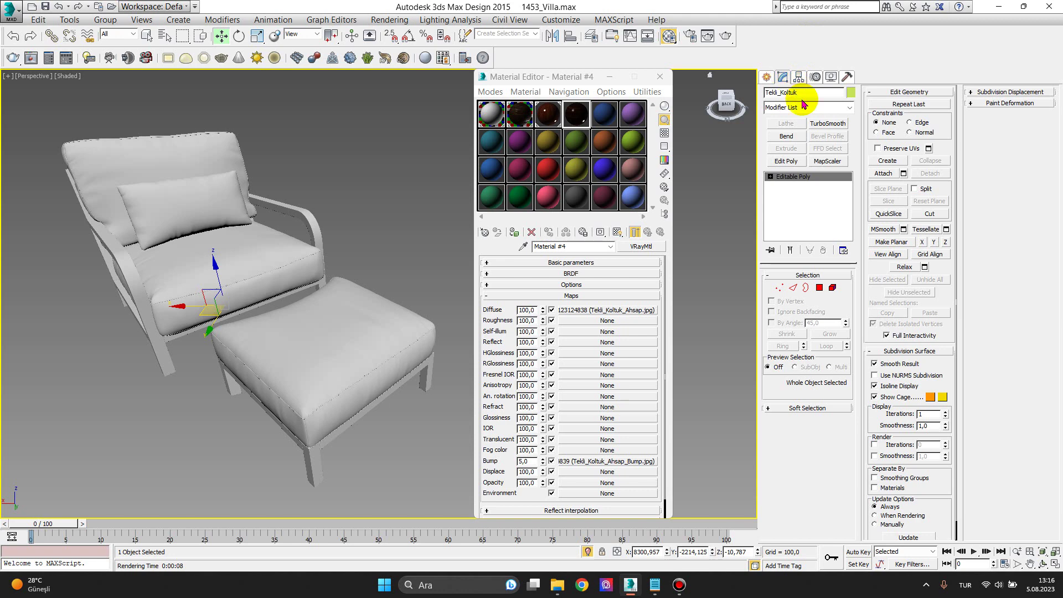
left_click(770, 177)
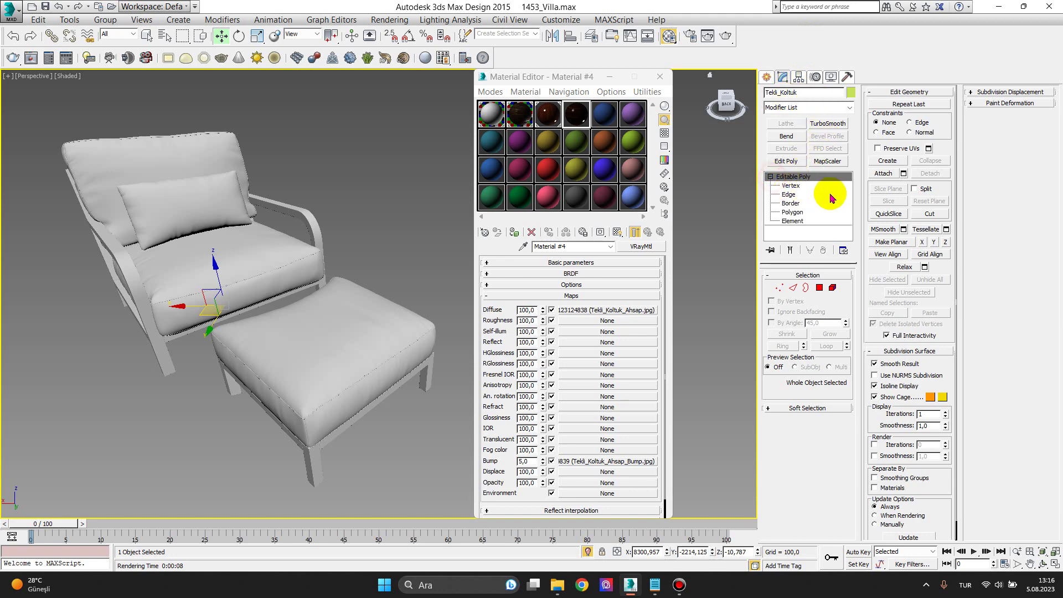
middle_click_drag(320, 220, 343, 217, "alt")
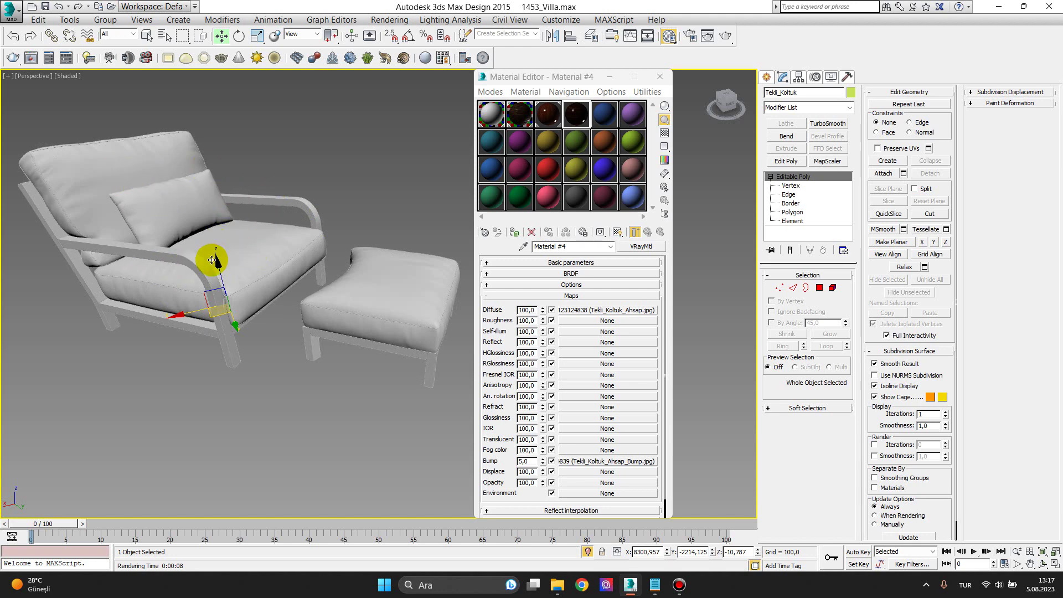
mouse_move(301, 266)
middle_mouse_down("alt")
mouse_move(325, 278)
mouse_move(368, 270)
middle_mouse_up("alt")
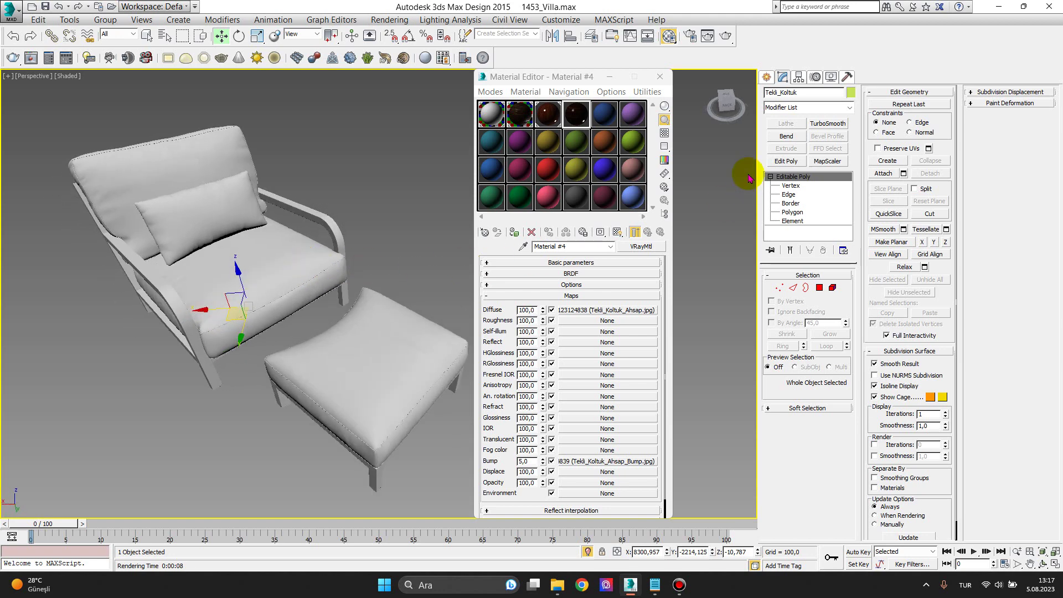
mouse_move(208, 300)
middle_mouse_down("alt")
mouse_move(266, 238)
mouse_move(332, 202)
mouse_move(266, 232)
middle_mouse_up("alt")
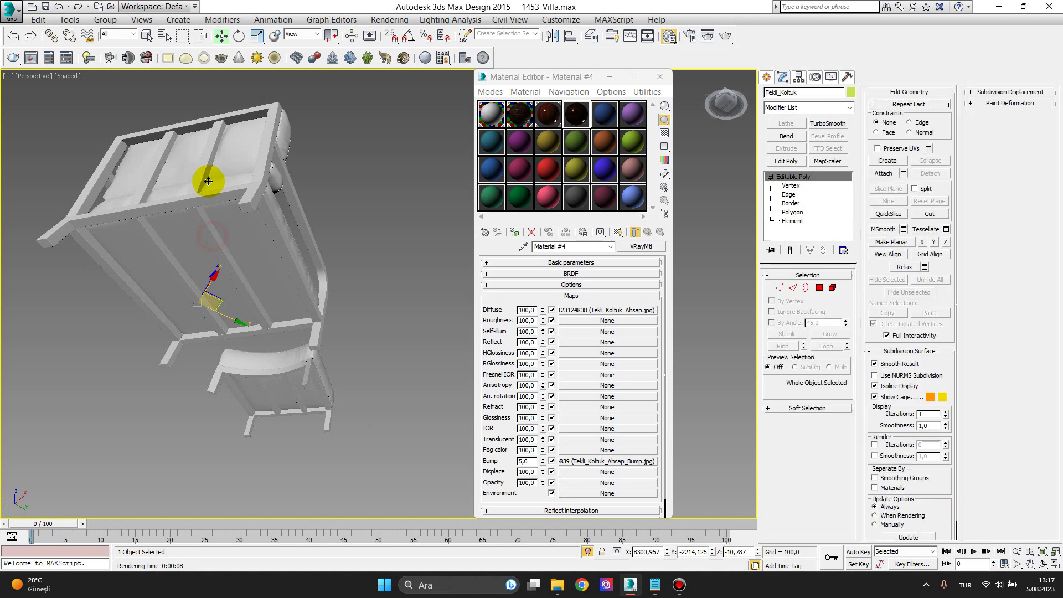
mouse_move(248, 291)
middle_mouse_down("alt")
mouse_move(256, 297)
mouse_move(174, 343)
mouse_move(158, 374)
mouse_move(178, 374)
middle_mouse_up("alt")
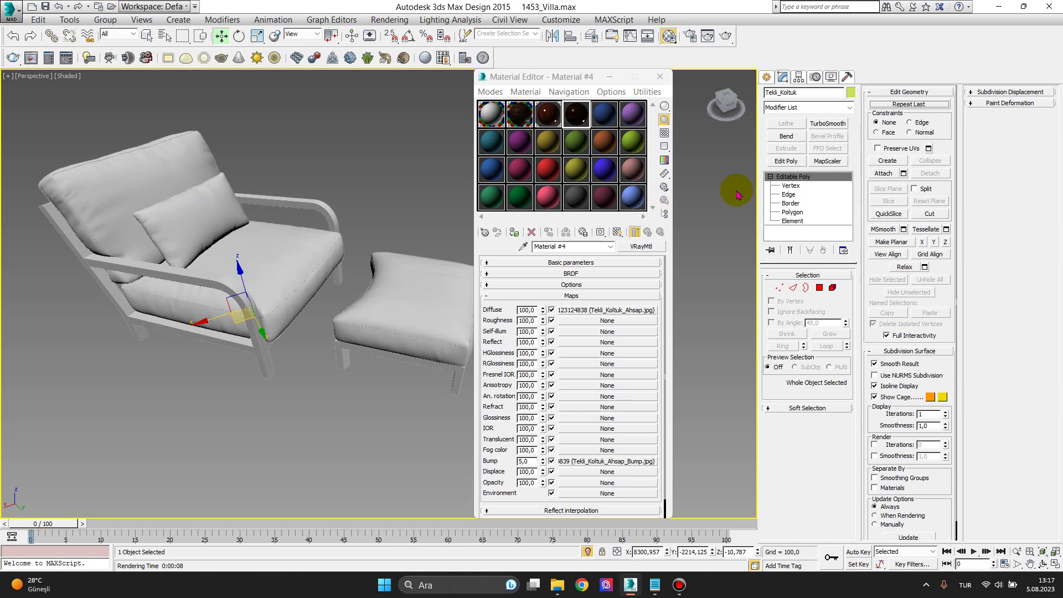
left_click(792, 221)
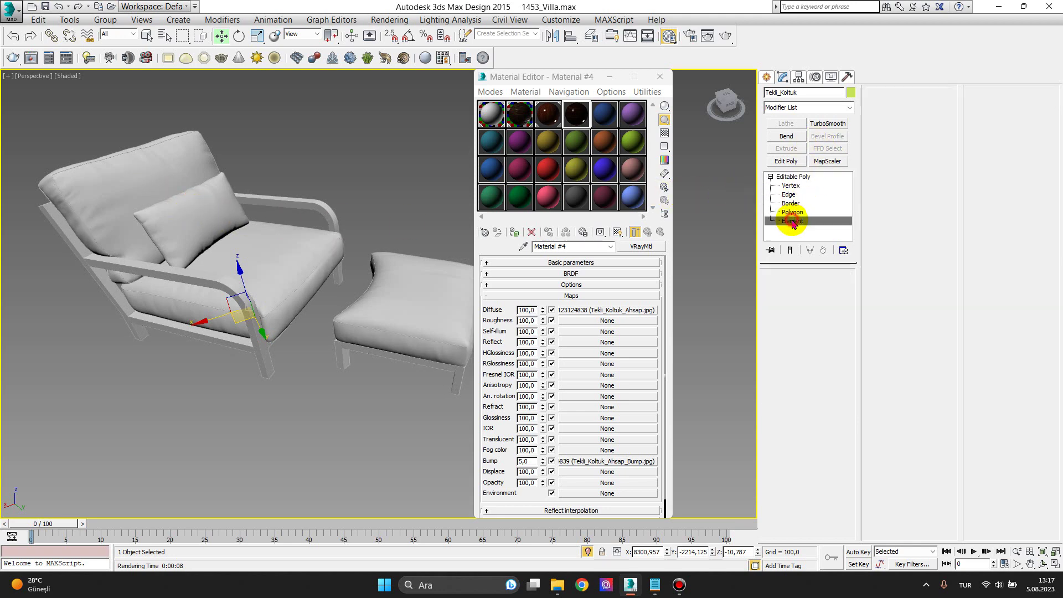
Select the seat cushion, back pillow and back cushion, invert, and assign Material #4 to the frame
left_click(273, 245)
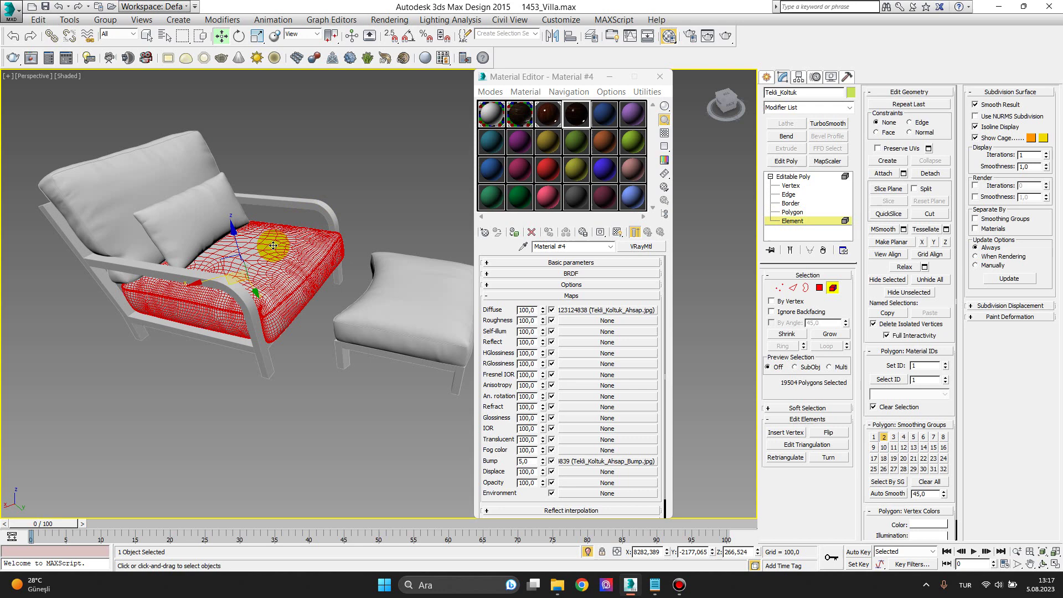
left_click(202, 205, "ctrl")
left_click(137, 166, "ctrl")
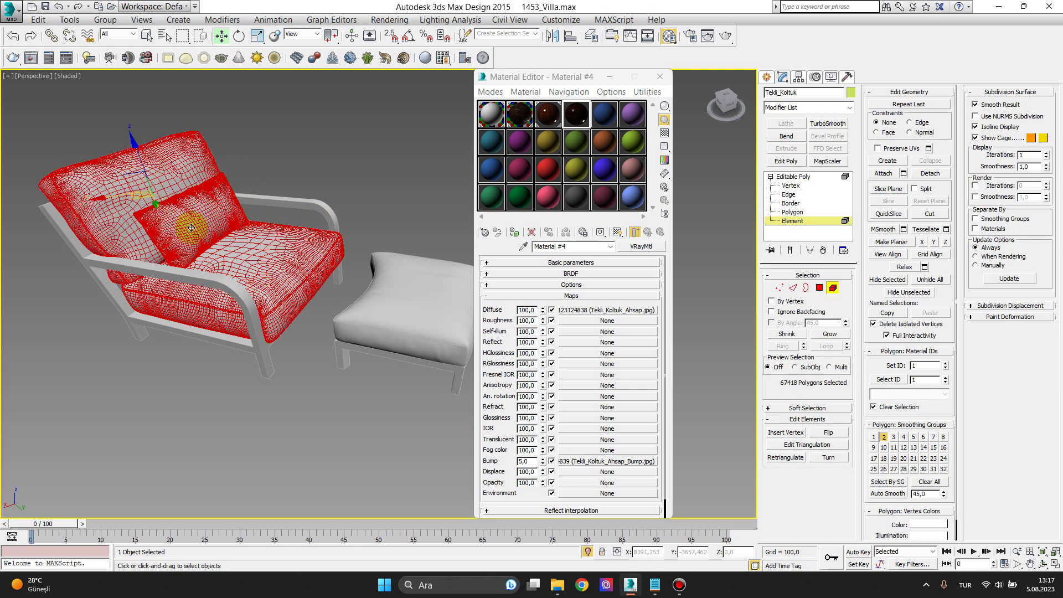
mouse_move(246, 410)
middle_mouse_down("alt")
mouse_move(305, 326)
mouse_move(261, 351)
mouse_move(229, 410)
middle_mouse_up("alt")
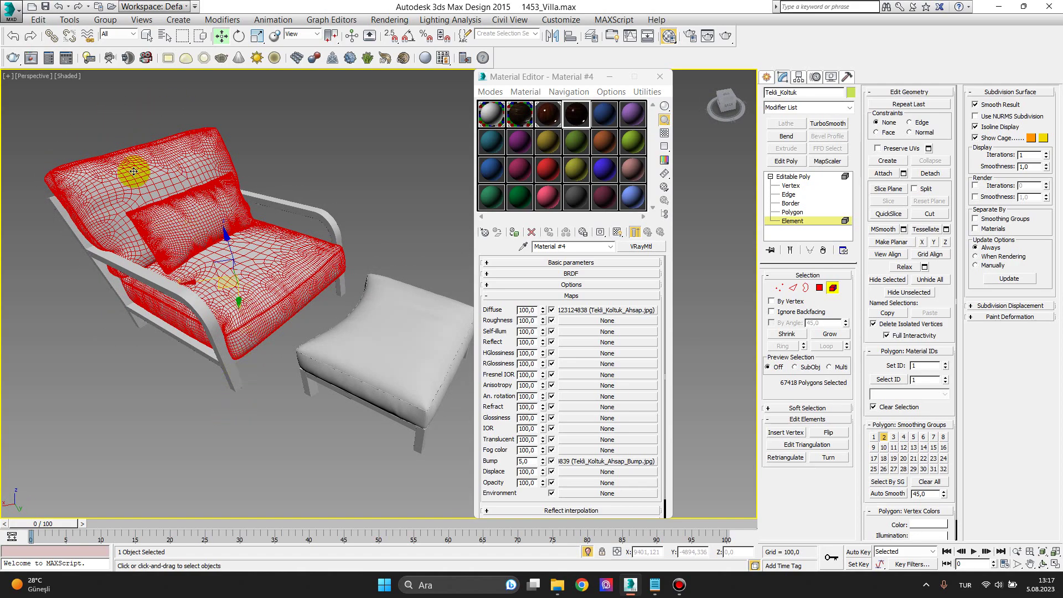
left_click(38, 21)
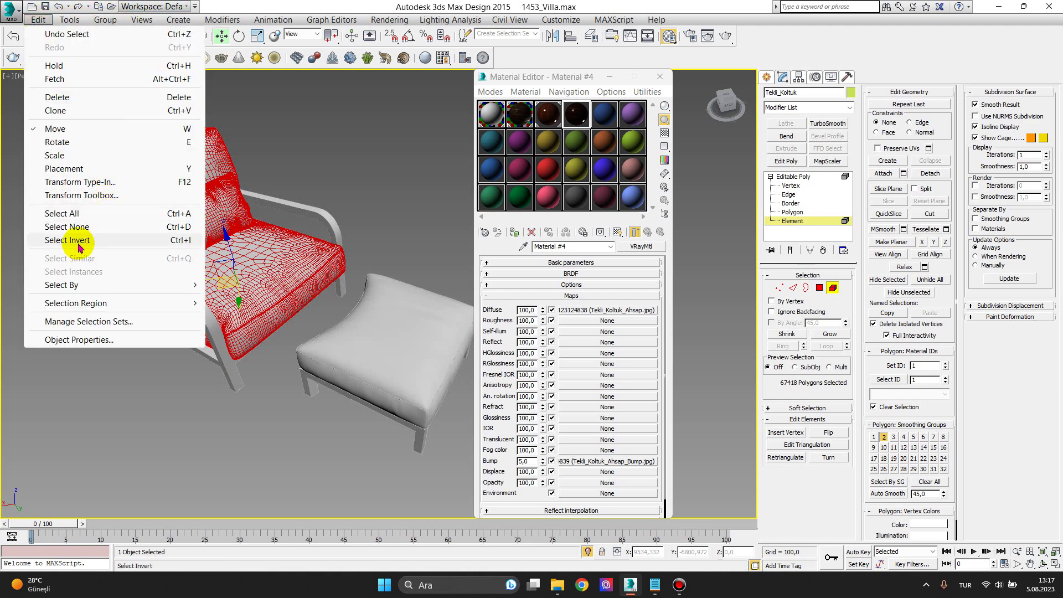
left_click(79, 246)
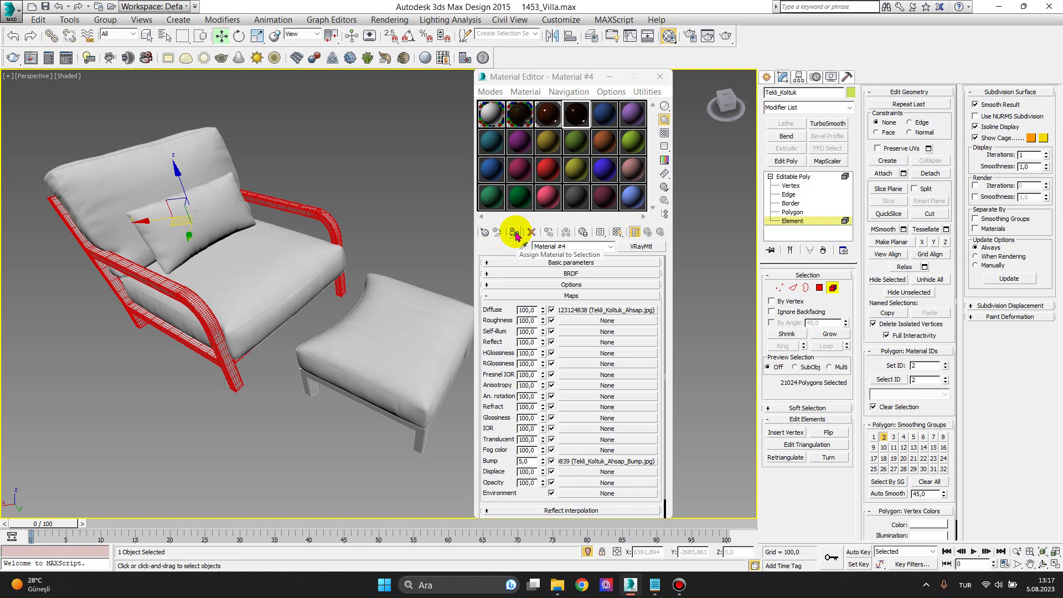
left_click(515, 235)
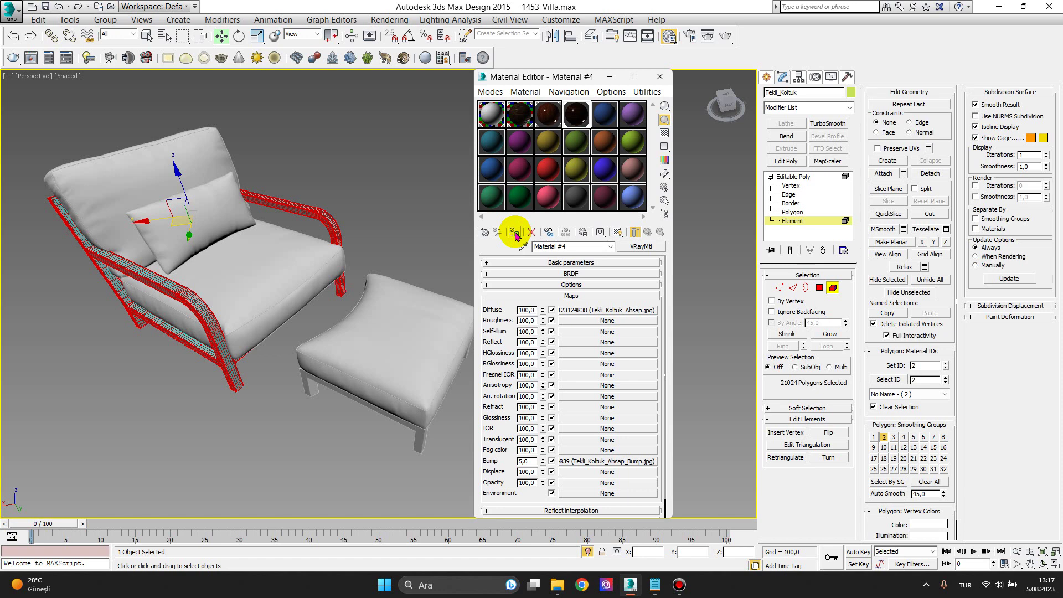
left_click(364, 174)
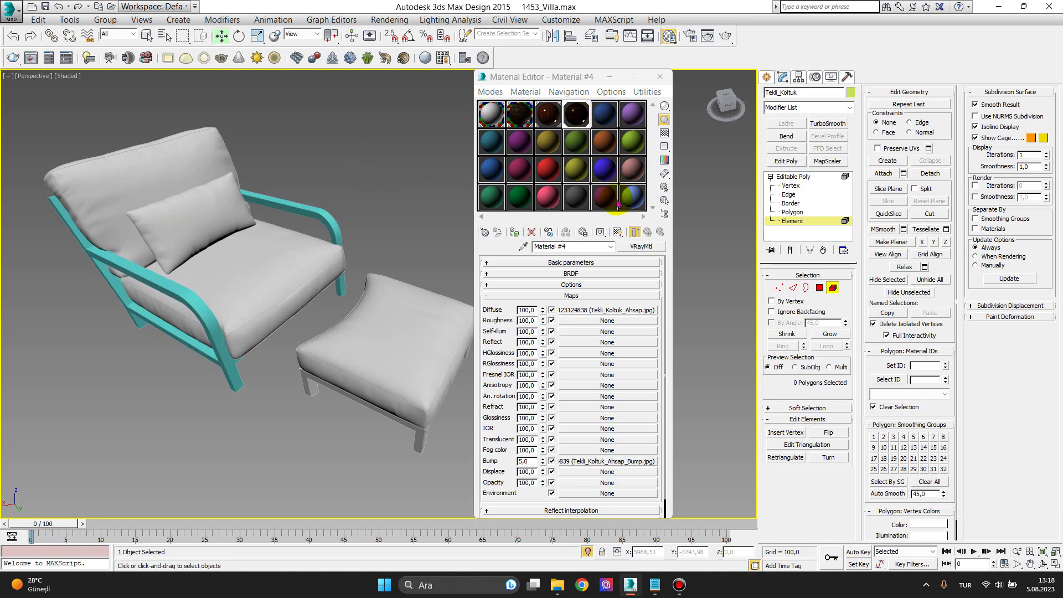
Show the wood material shaded in the viewport and inspect the chair from a low side view
left_click(617, 232)
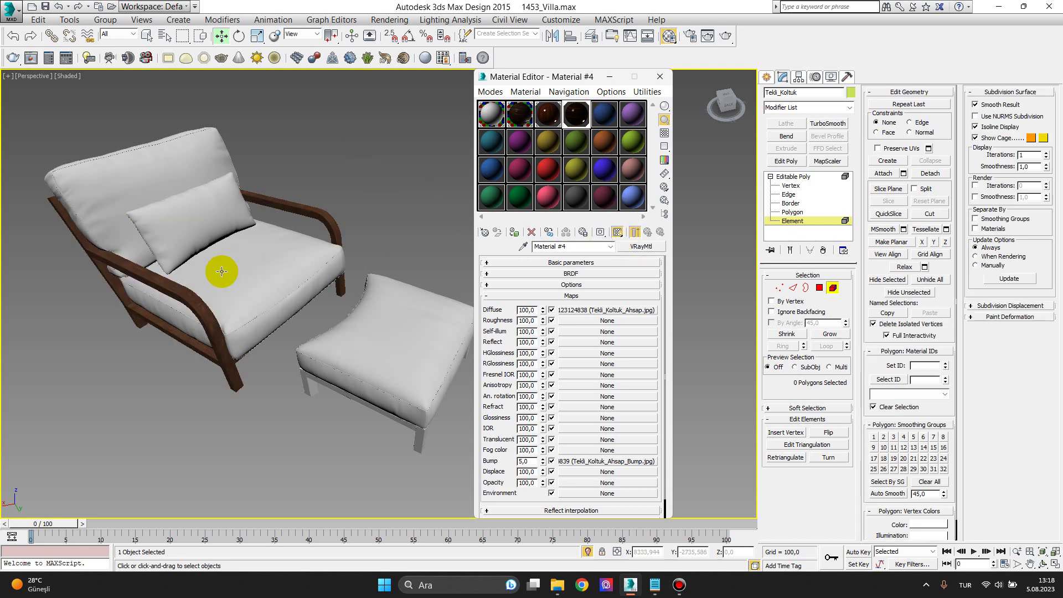
scroll(201, 303, "up", 5)
scroll(206, 300, "up", 3)
scroll(206, 298, "down", 4)
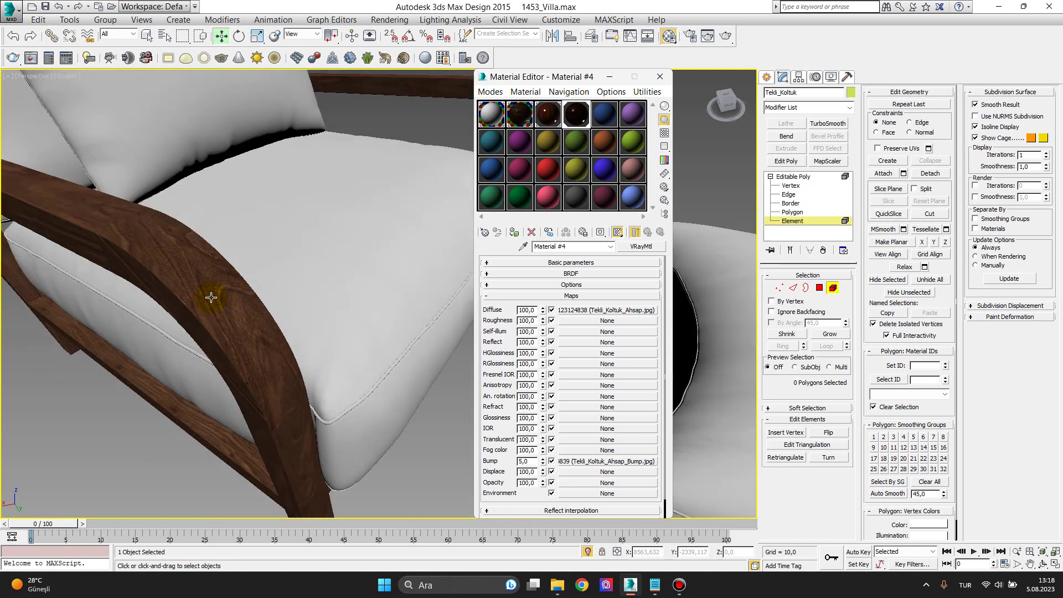
scroll(214, 296, "up", 1)
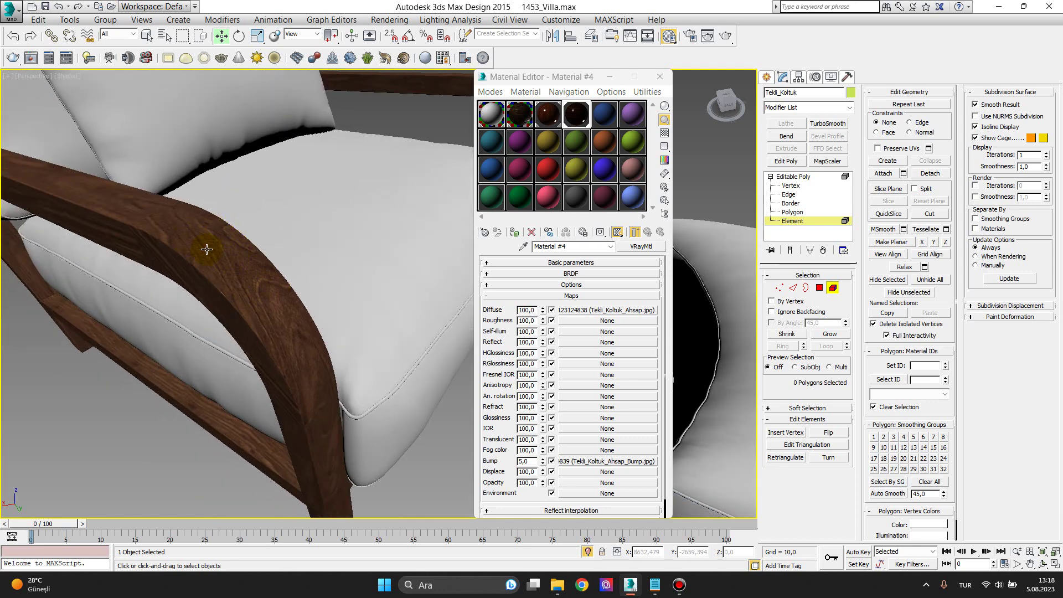
scroll(207, 250, "down", 2)
scroll(278, 244, "down", 3)
scroll(304, 292, "up", 1)
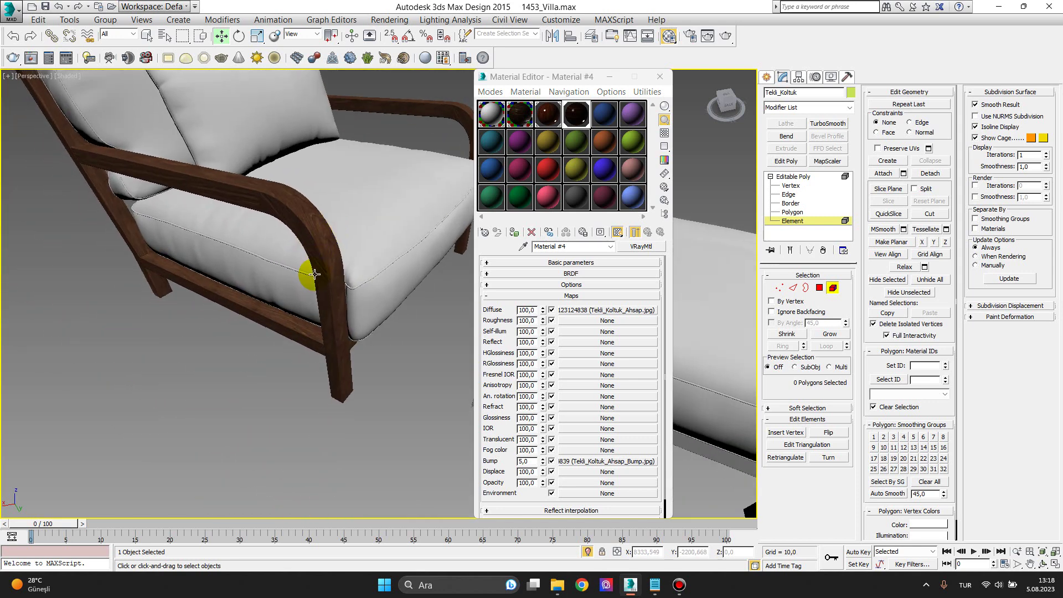
mouse_move(301, 275)
middle_mouse_down("alt")
mouse_move(331, 262)
mouse_move(351, 190)
mouse_move(351, 244)
mouse_move(436, 252)
mouse_move(429, 271)
mouse_move(380, 234)
mouse_move(316, 244)
middle_mouse_up("alt")
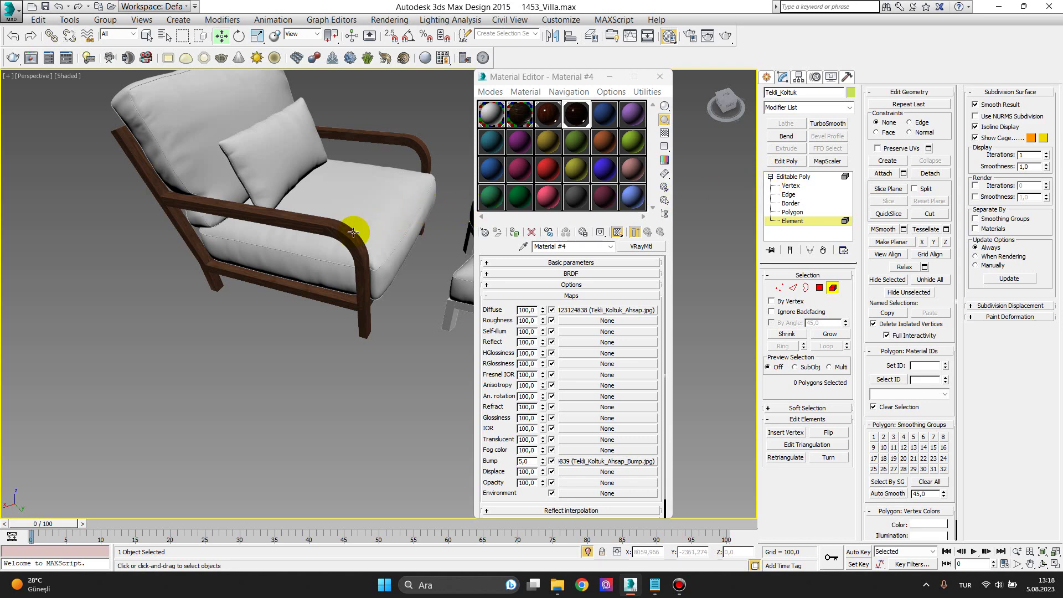
scroll(446, 214, "up", 3)
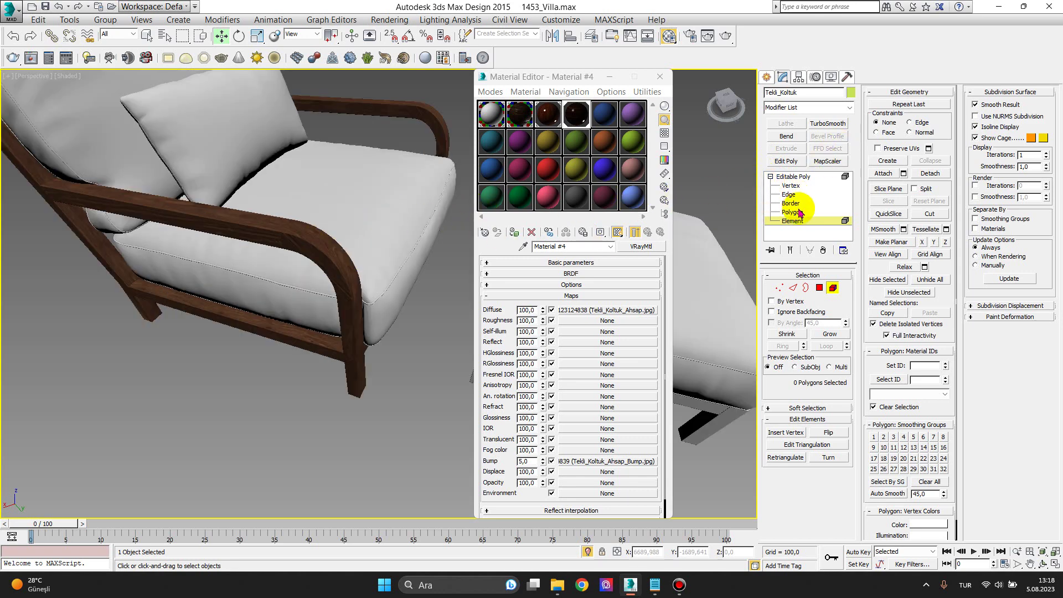
left_click(850, 108)
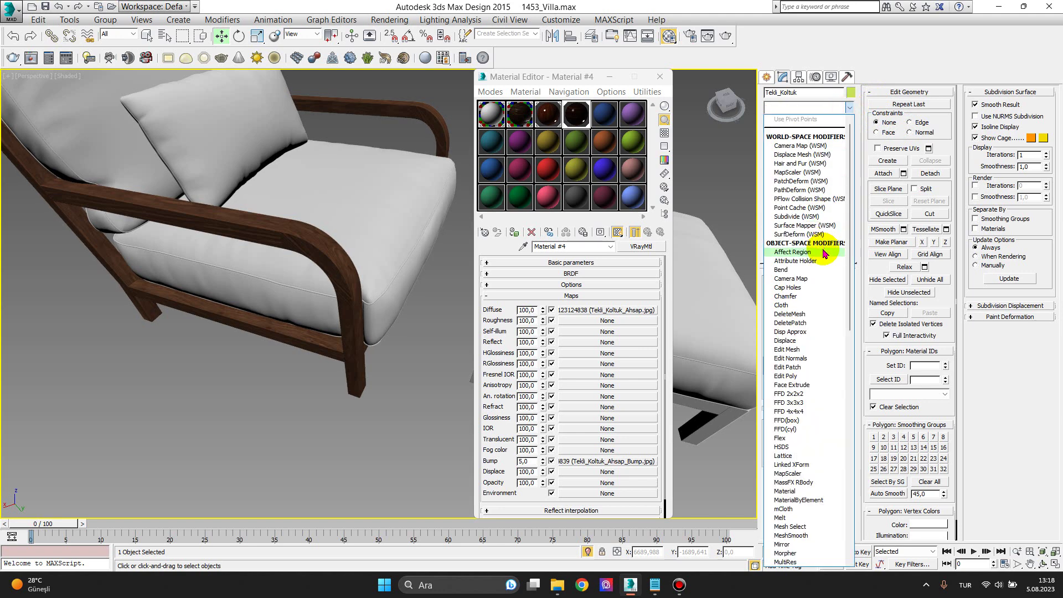
Add a UVW Map modifier to the armchair frame, then remove it again
key("u")
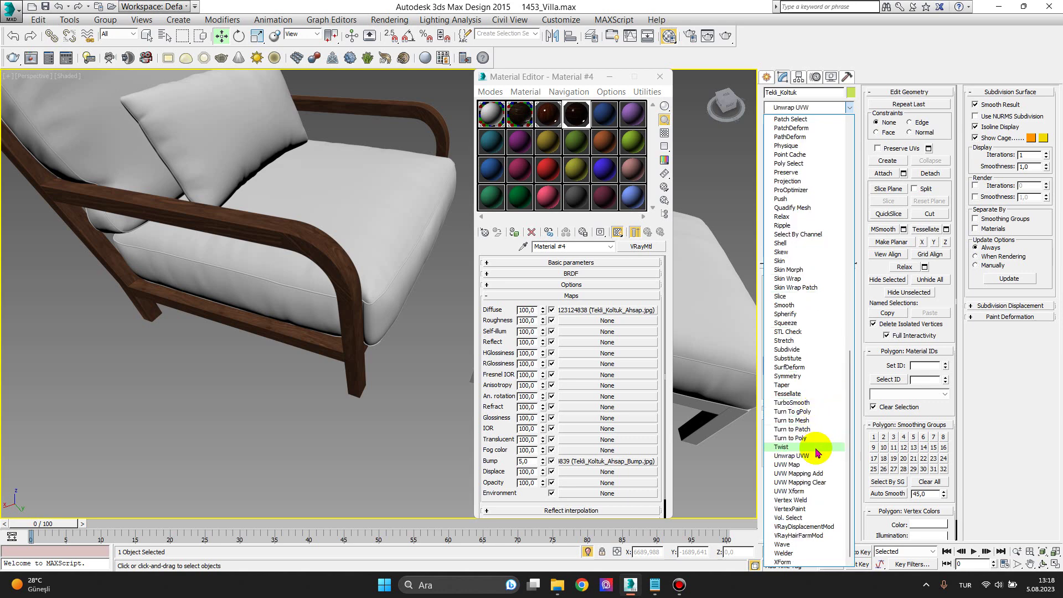
left_click(818, 465)
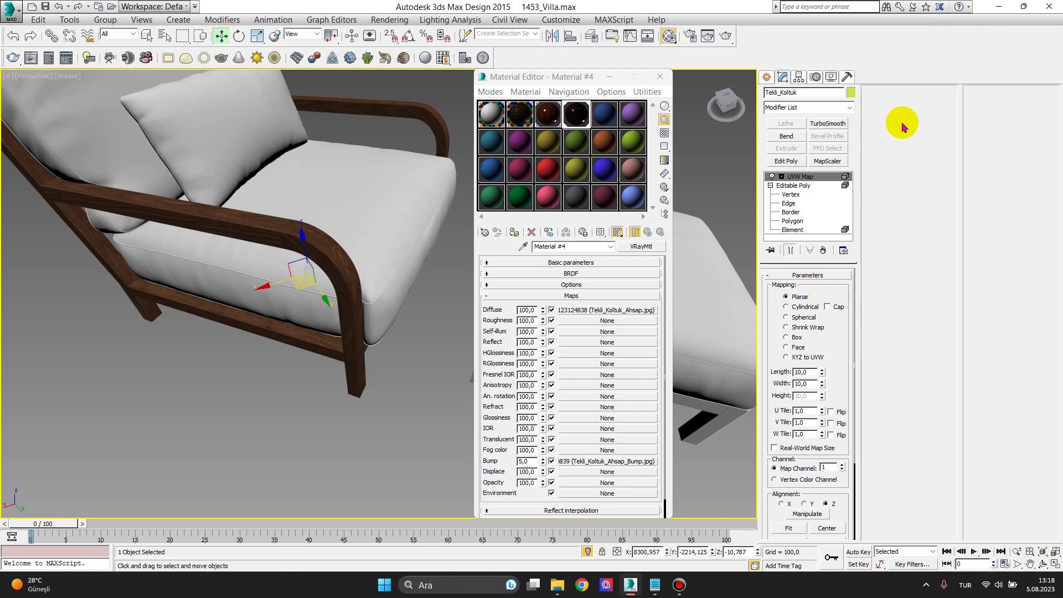
left_click(823, 250)
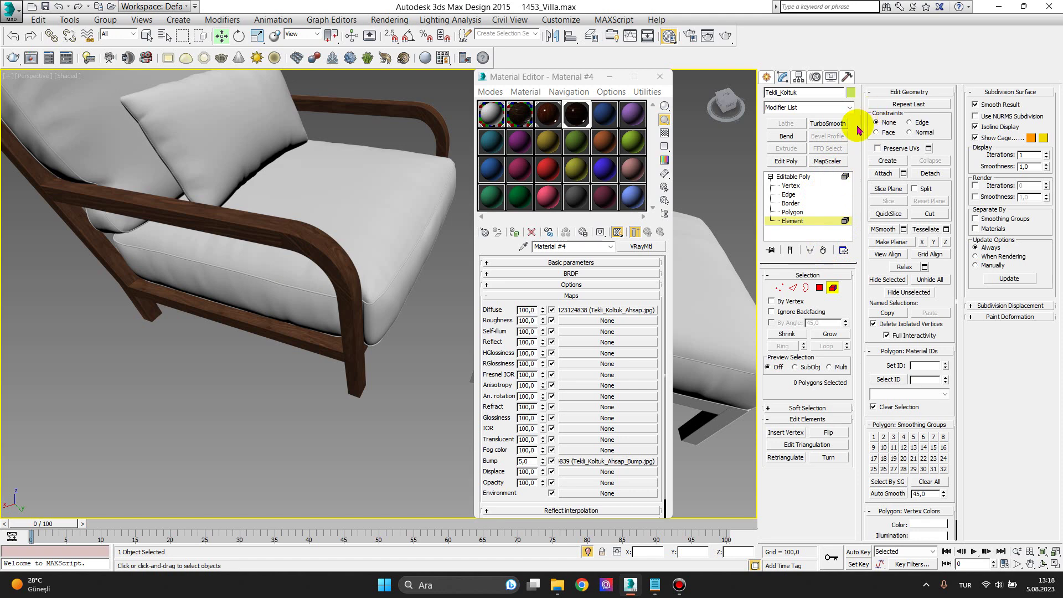
Add a Map Scaler modifier to the armchair frame and review its settings
left_click(849, 108)
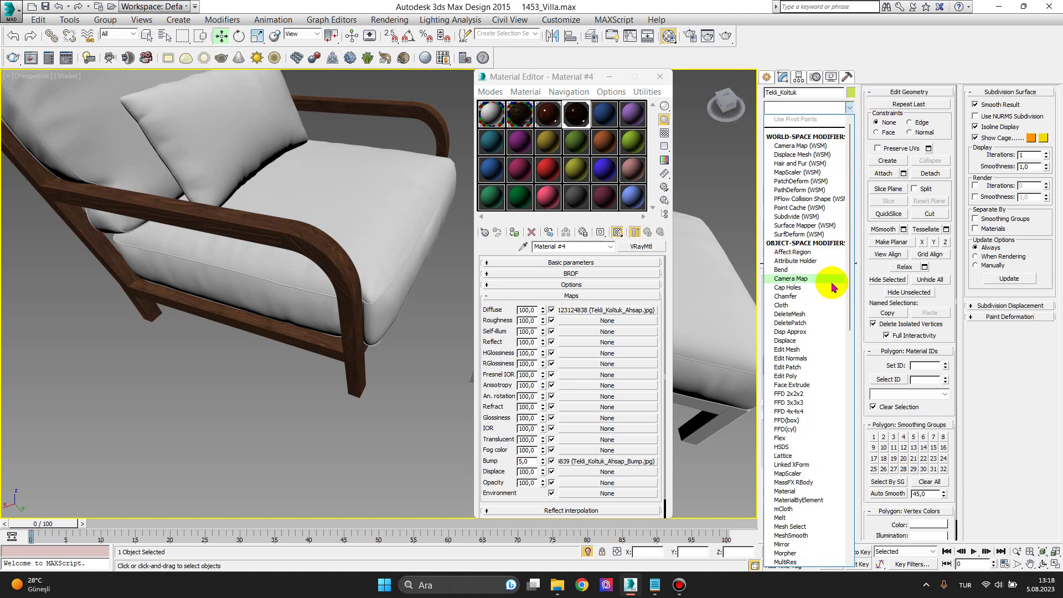
key("m")
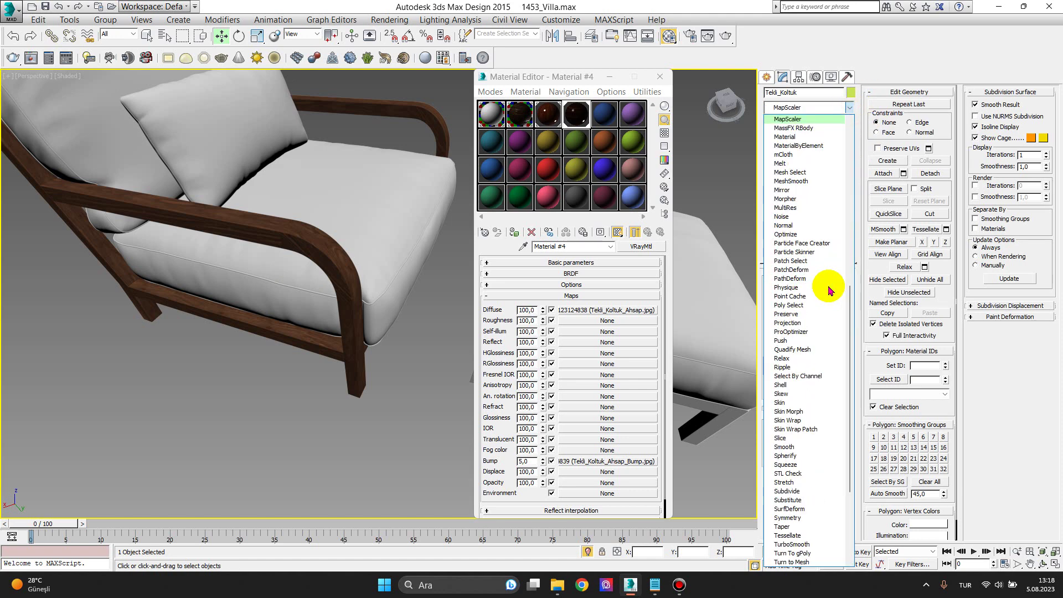
left_click(807, 110)
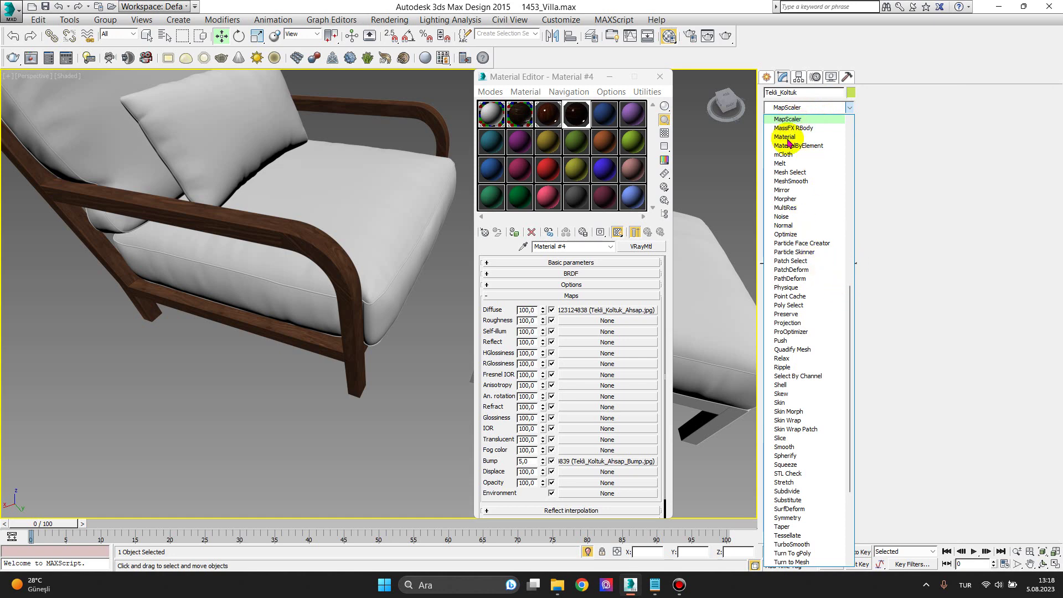
left_click(786, 119)
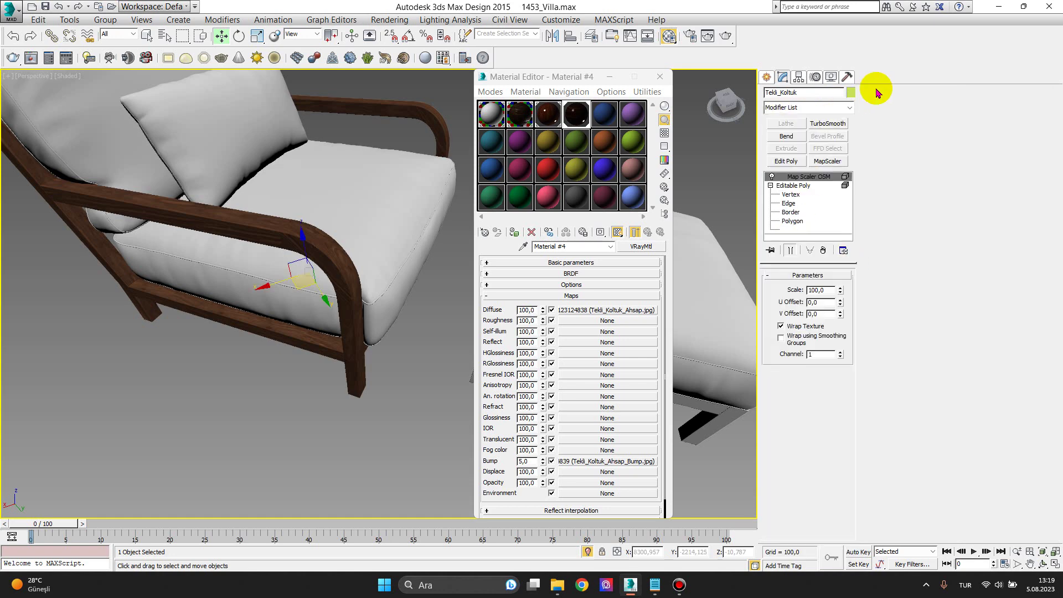
left_click(833, 202)
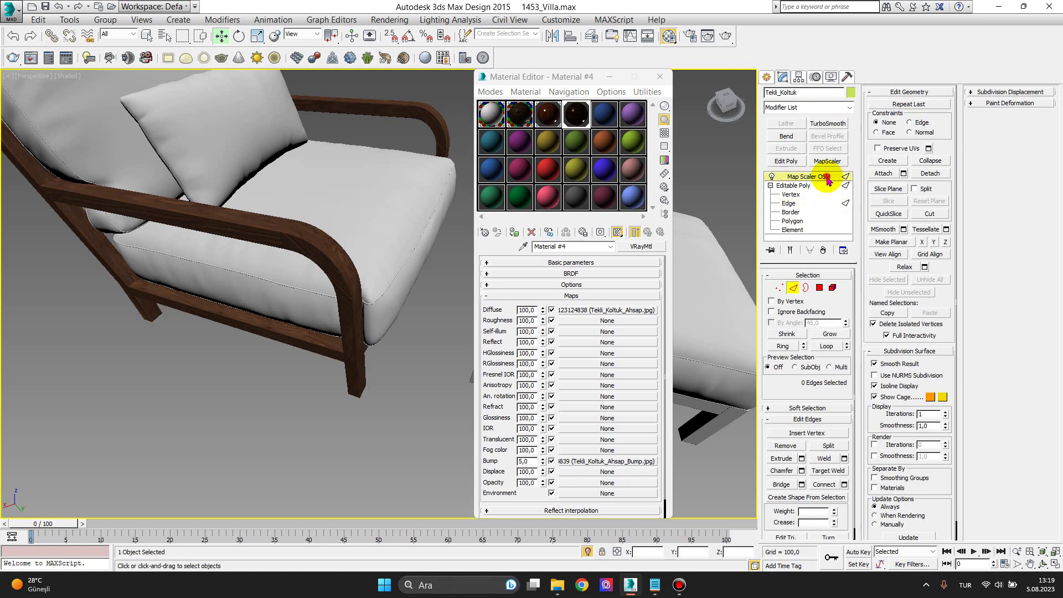
left_click(827, 177)
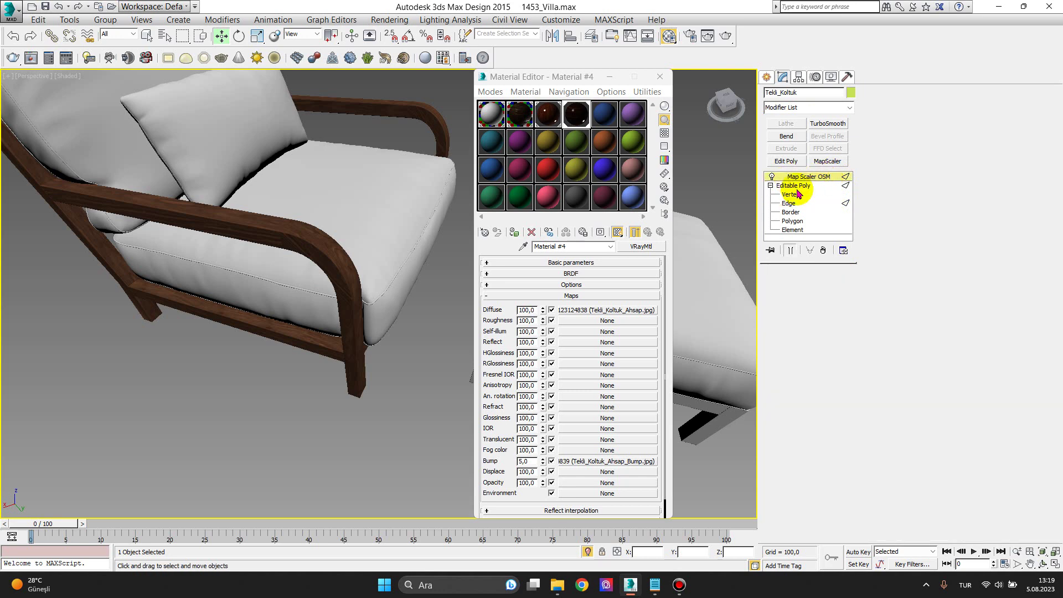
Remove the Map Scaler modifier and return the frame's editable poly to object level
key("m")
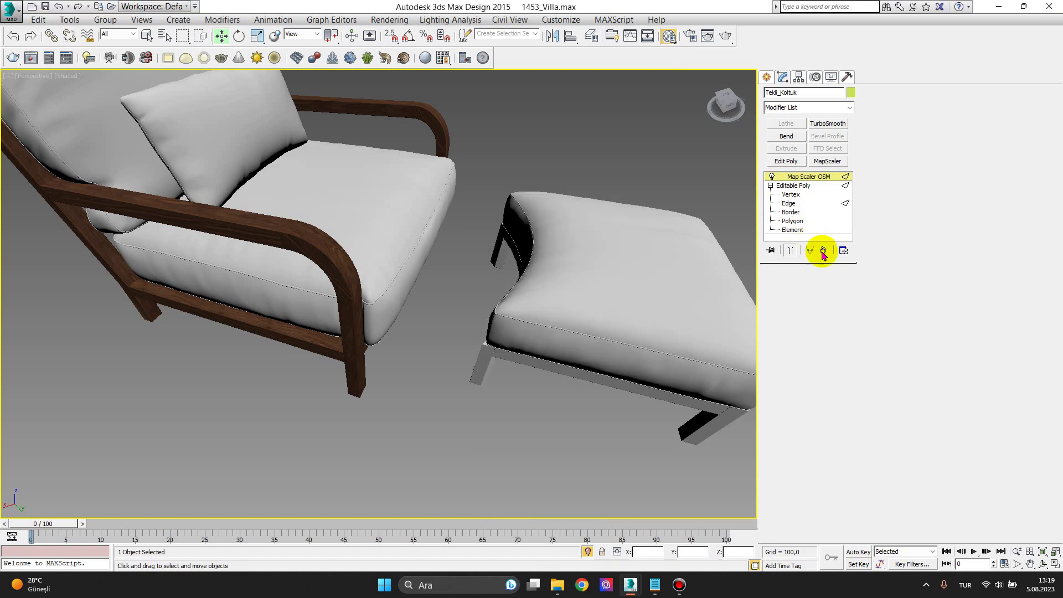
left_click(823, 250)
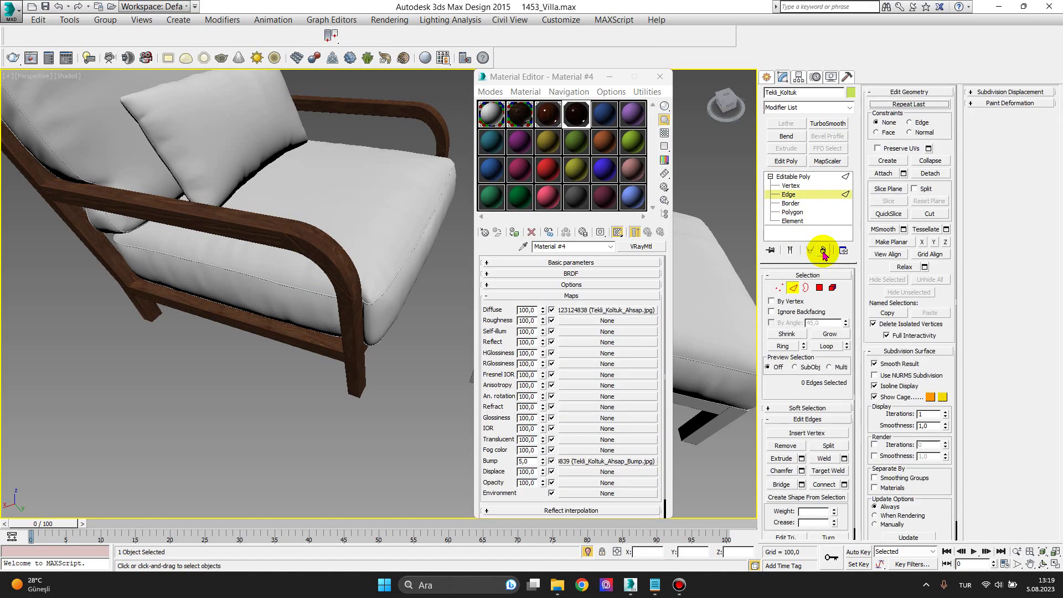
left_click(805, 222)
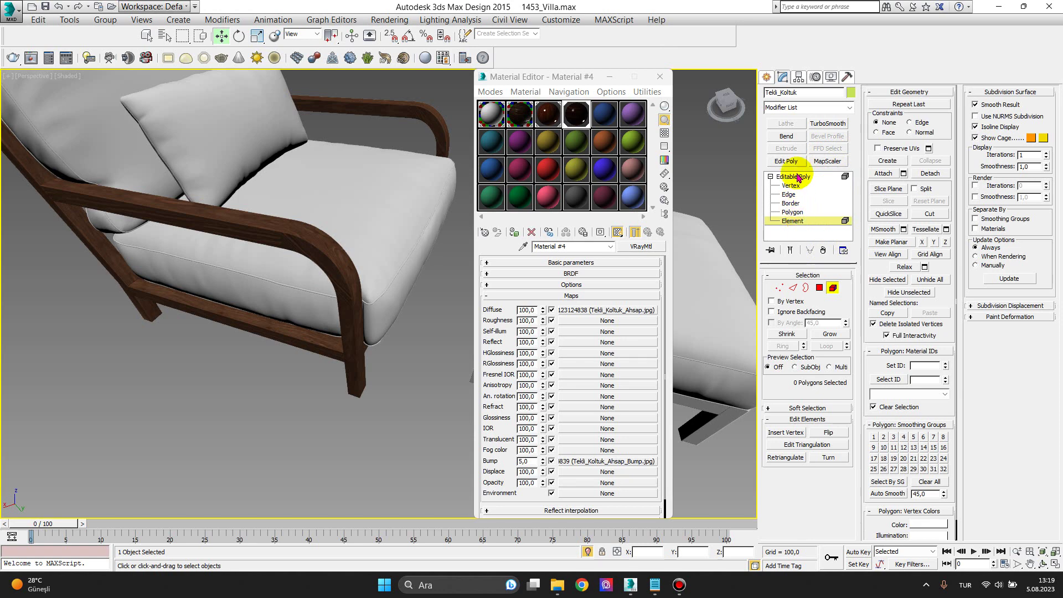
left_click(770, 176)
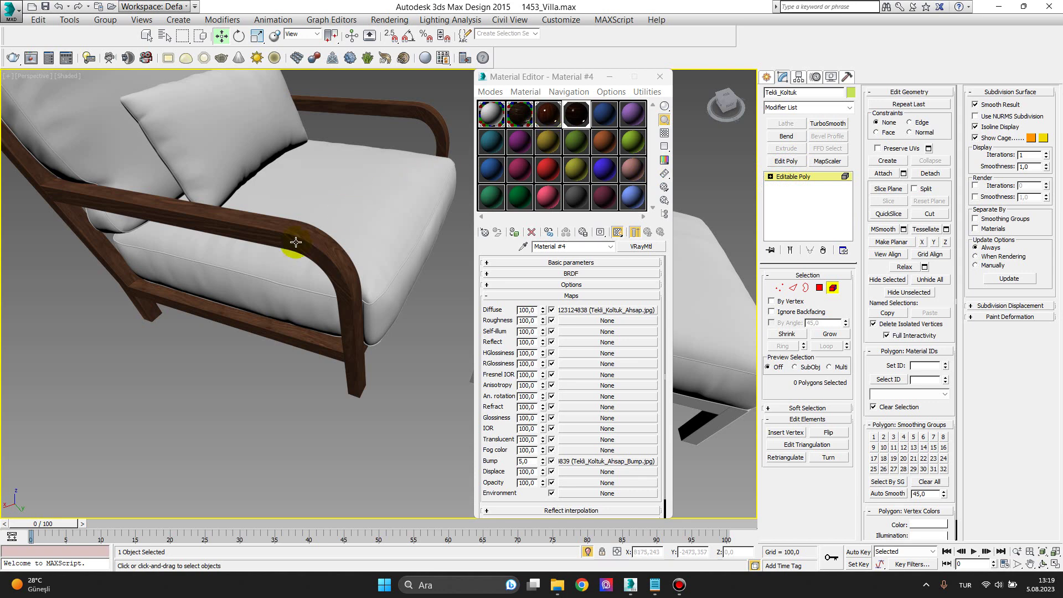
scroll(300, 239, "down", 2)
scroll(296, 243, "up", 2)
scroll(294, 240, "down", 2)
left_click(819, 177)
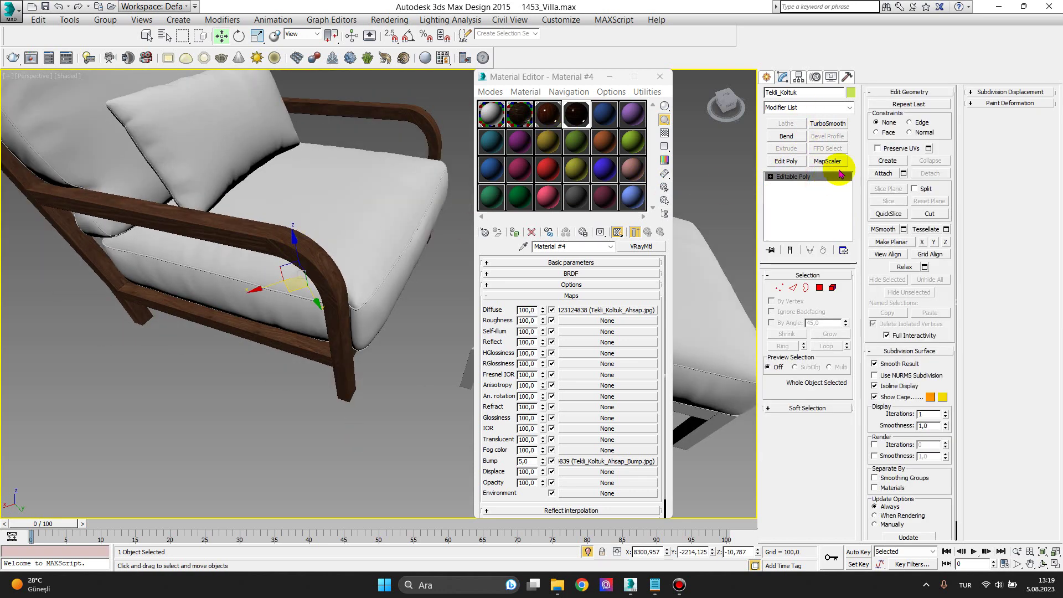
Put a MapScaler modifier back onto the armchair frame
left_click(849, 108)
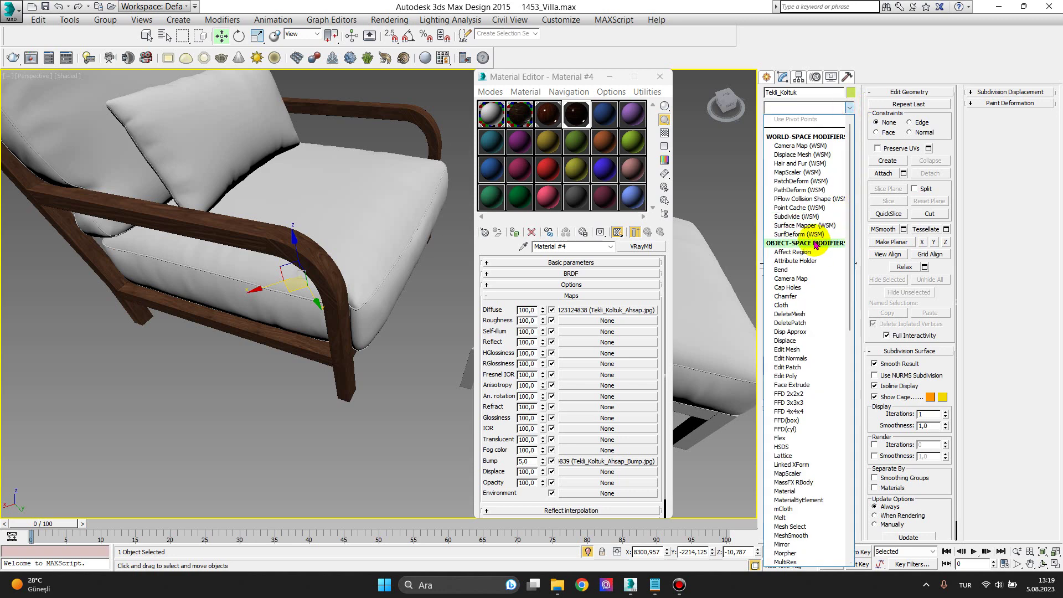
key("m")
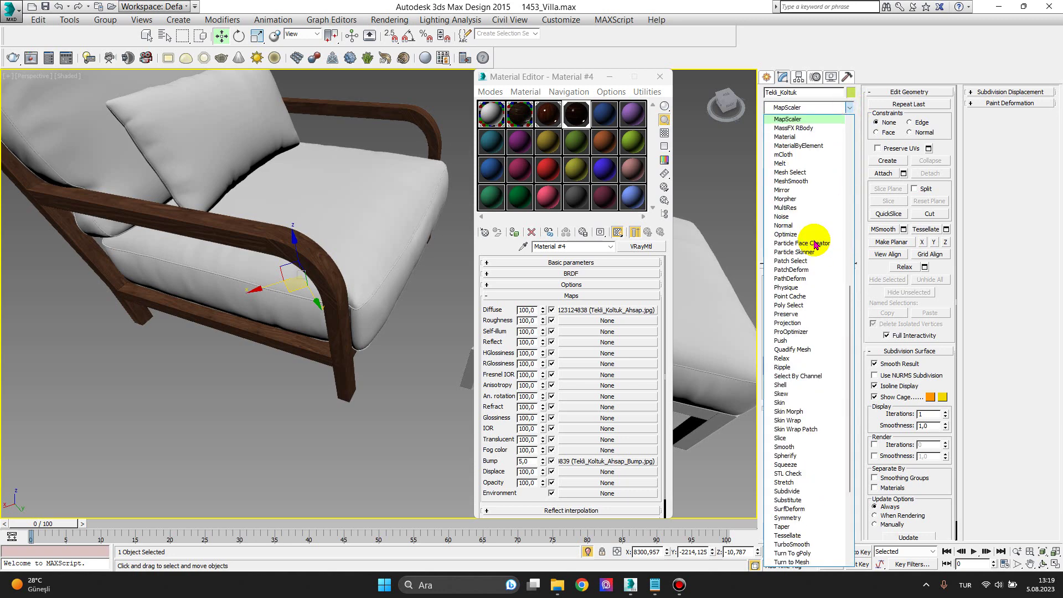
key("m")
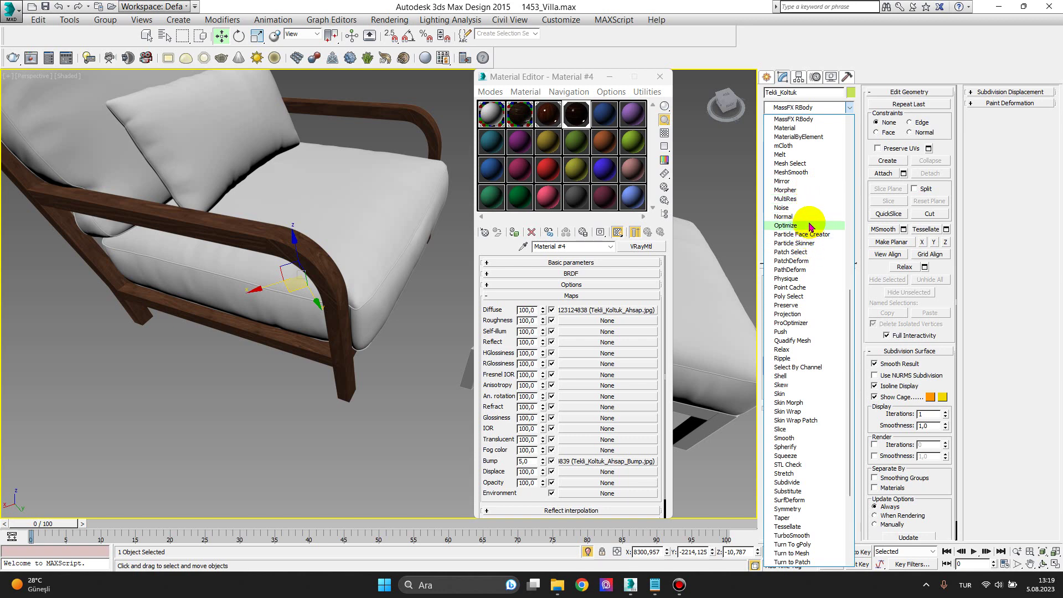
scroll(810, 227, "up", 1)
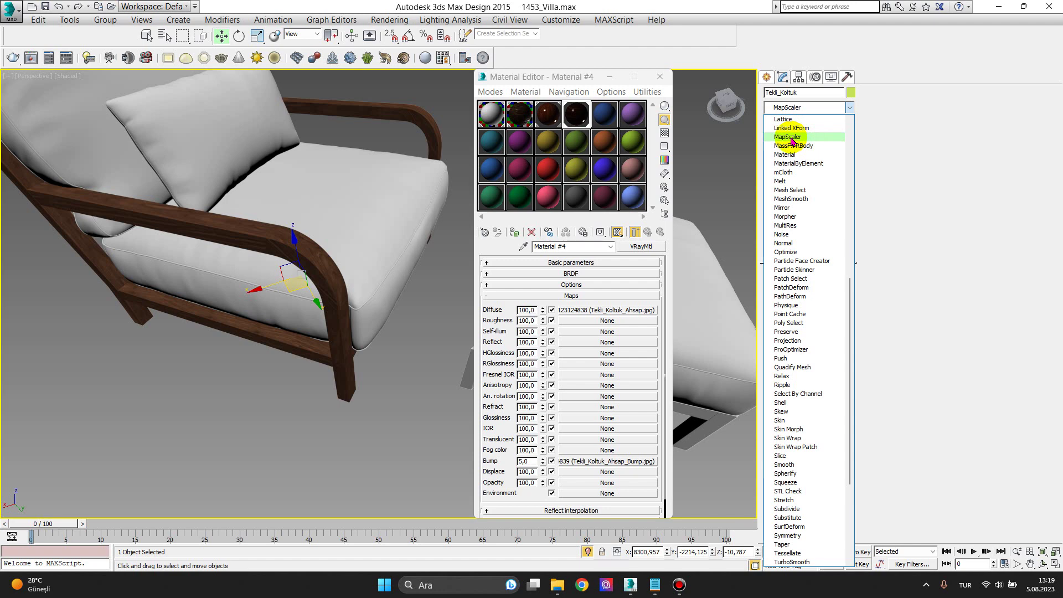
left_click(792, 138)
left_click(757, 237)
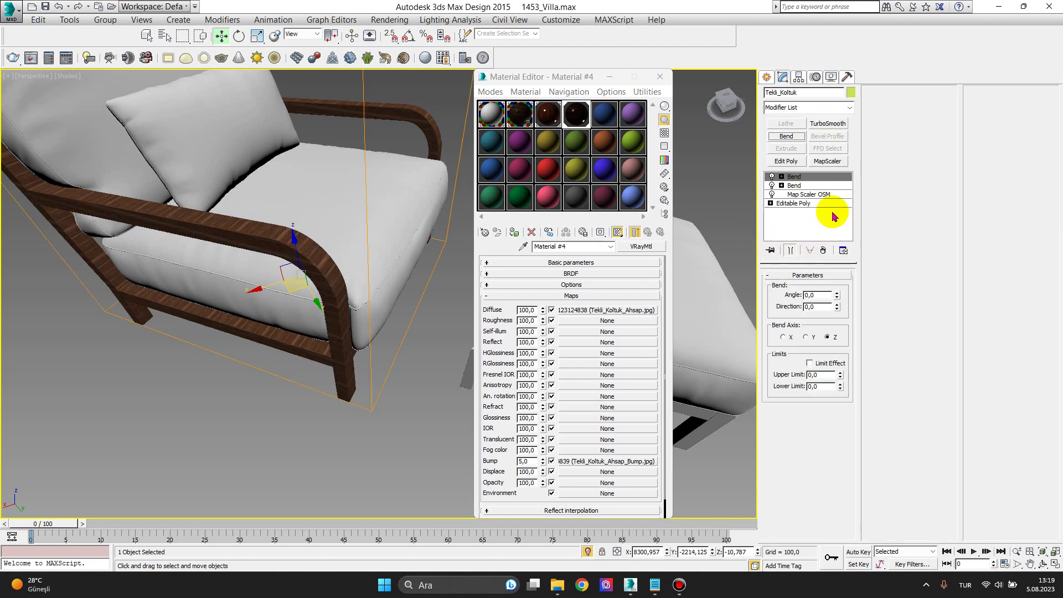
Delete both stray Bend modifiers and reselect Map Scaler at scale 100
left_click(802, 185)
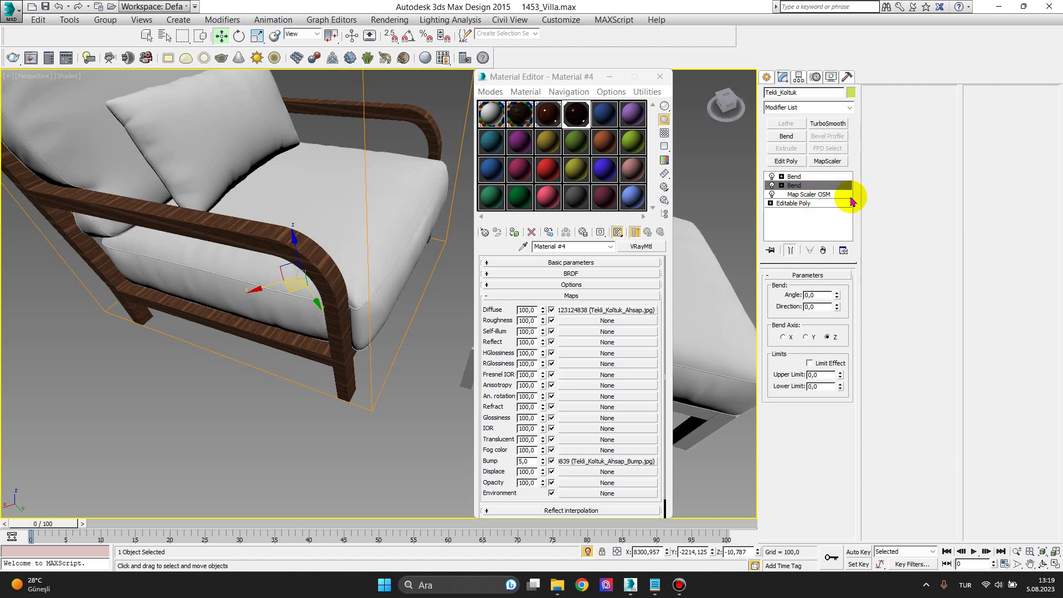
left_click(824, 251)
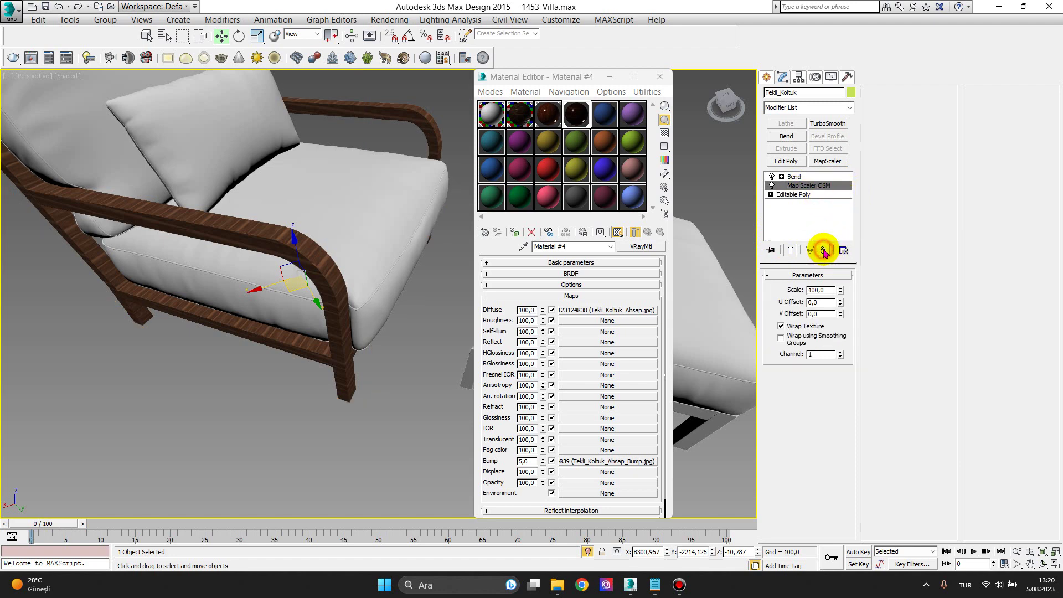
left_click(825, 176)
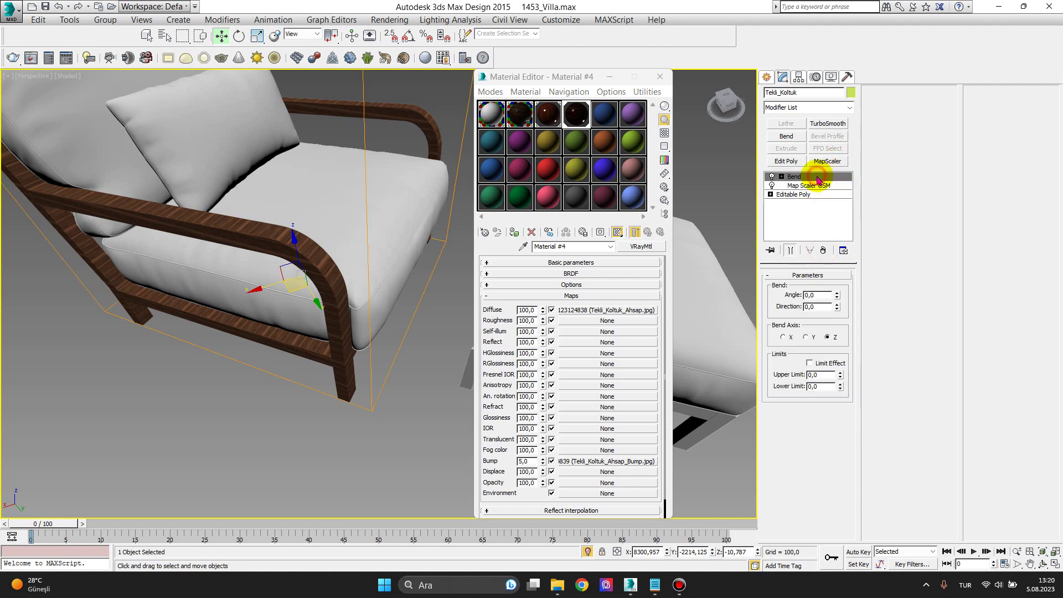
left_click(824, 251)
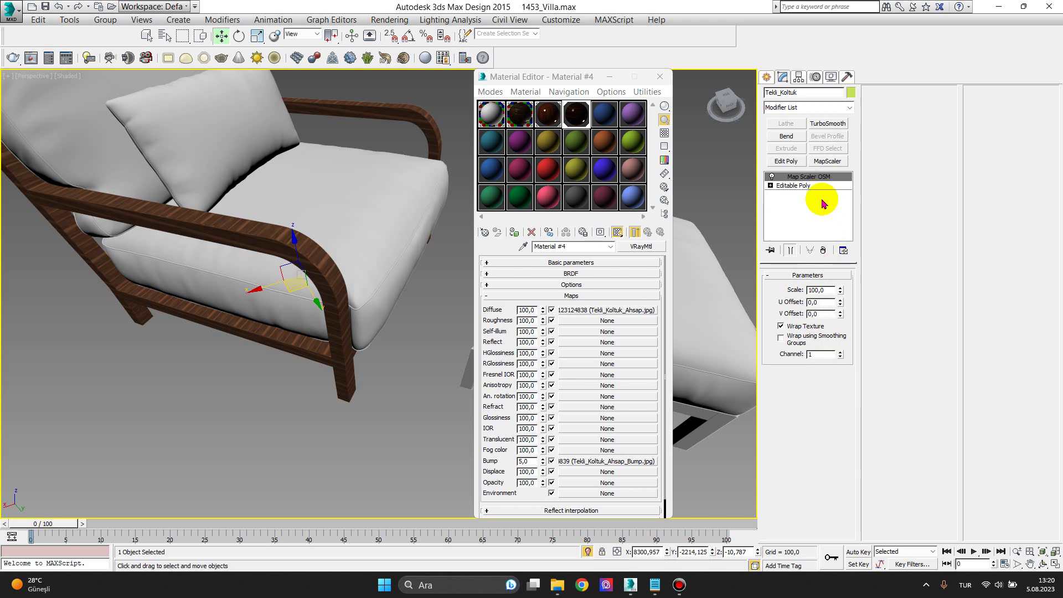
left_click(786, 182)
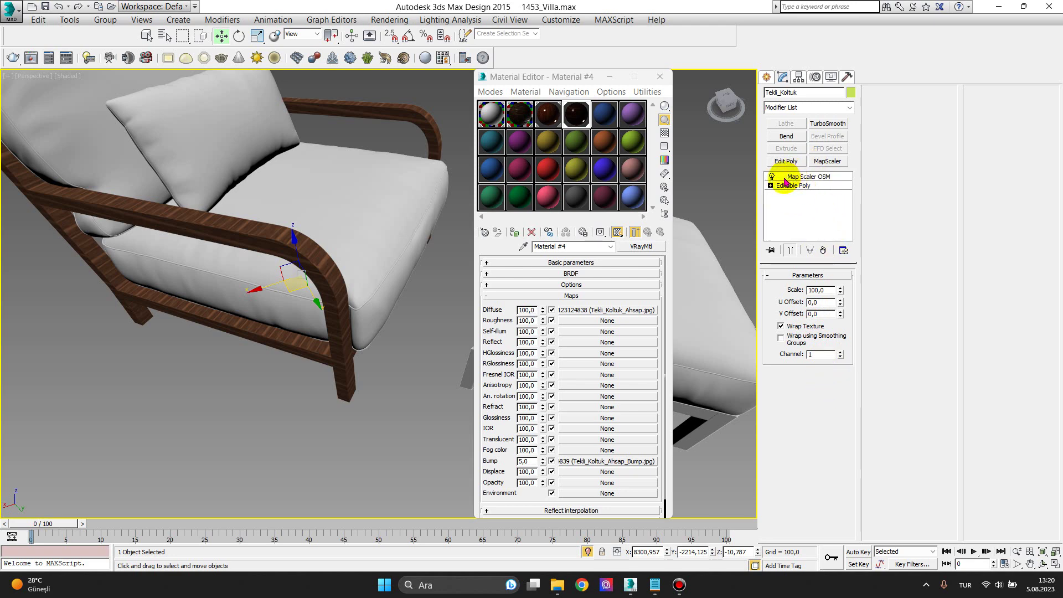
left_click(786, 177)
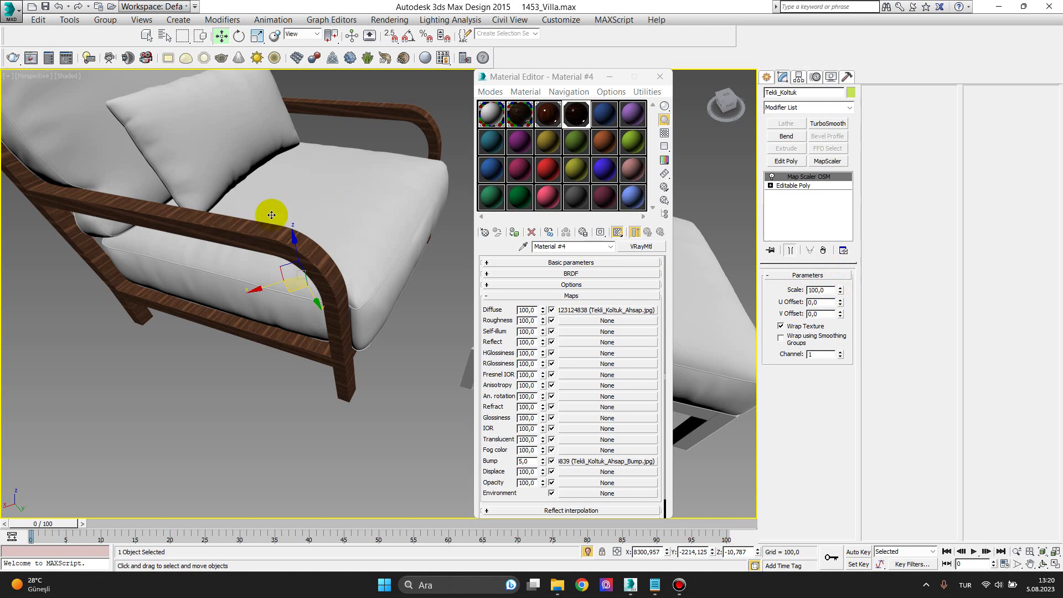
scroll(313, 249, "up", 2)
scroll(304, 249, "up", 2)
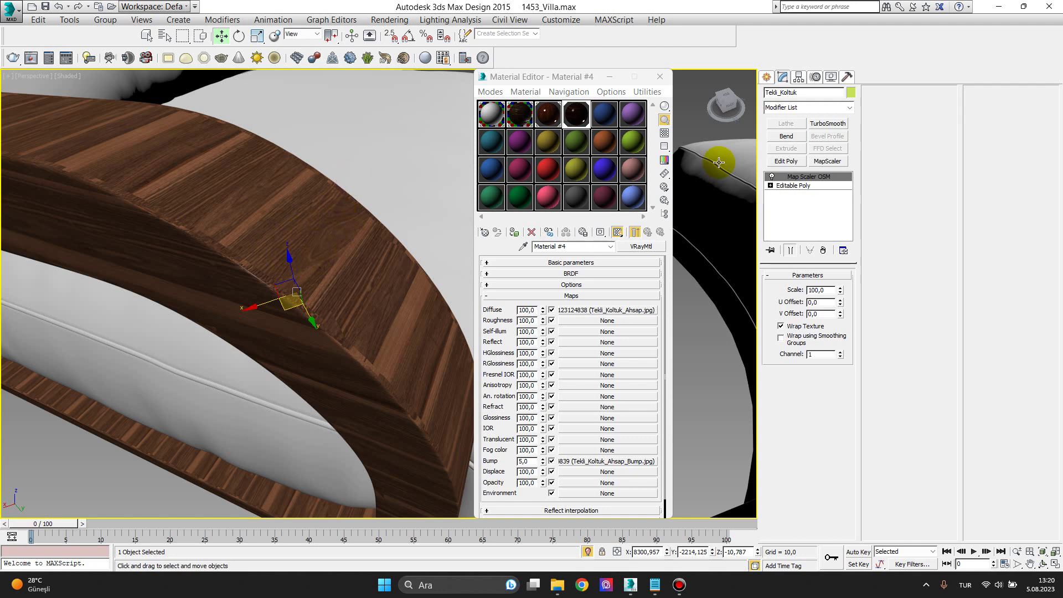
Set the Map Scaler texture scale to 170 and inspect the armrest's wood grain
double_click(822, 290)
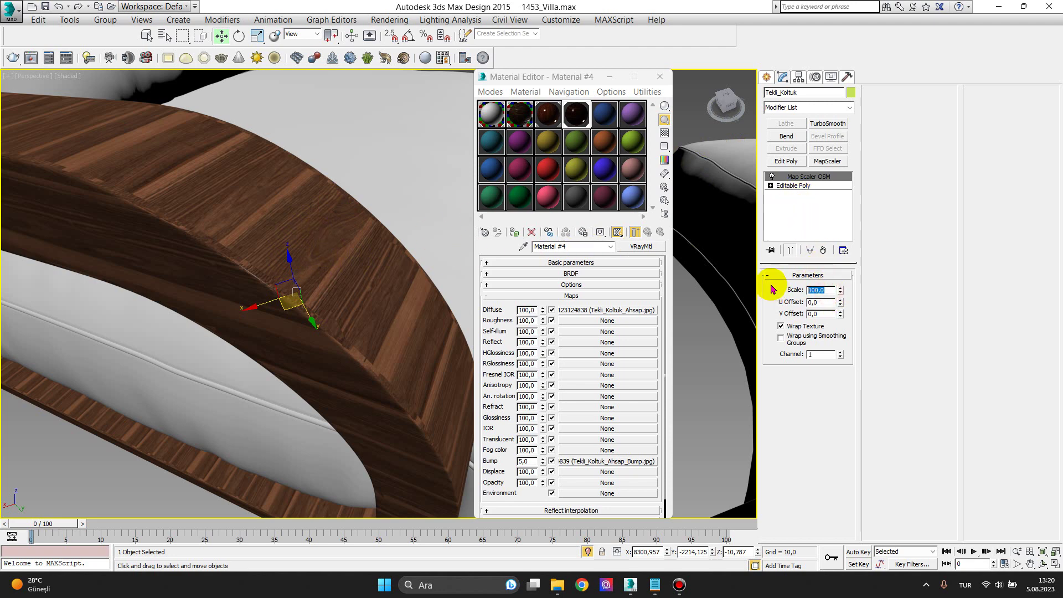
type("1")
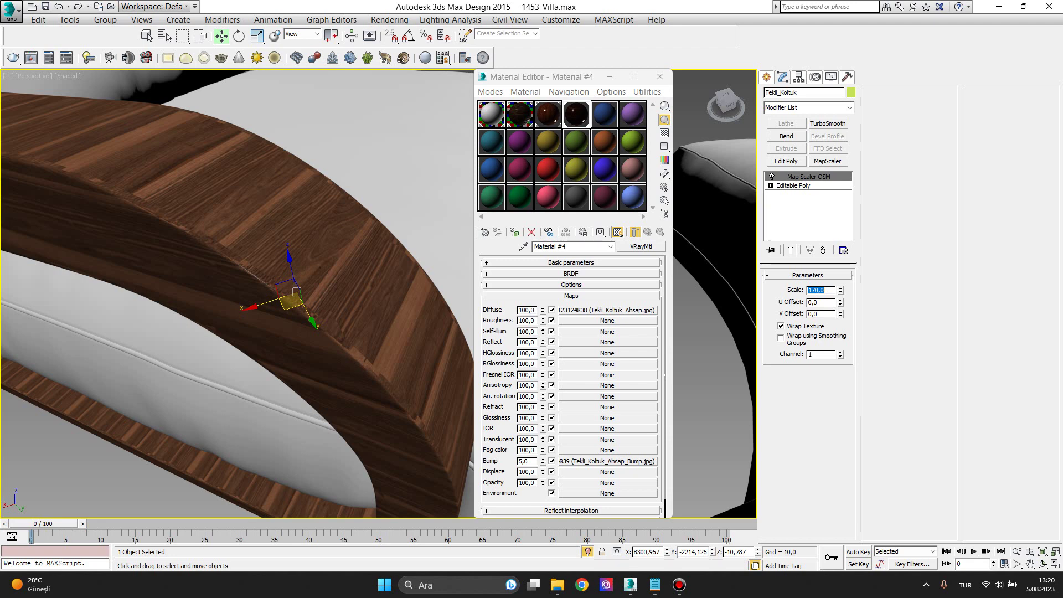
left_click(193, 181)
scroll(269, 239, "down", 5)
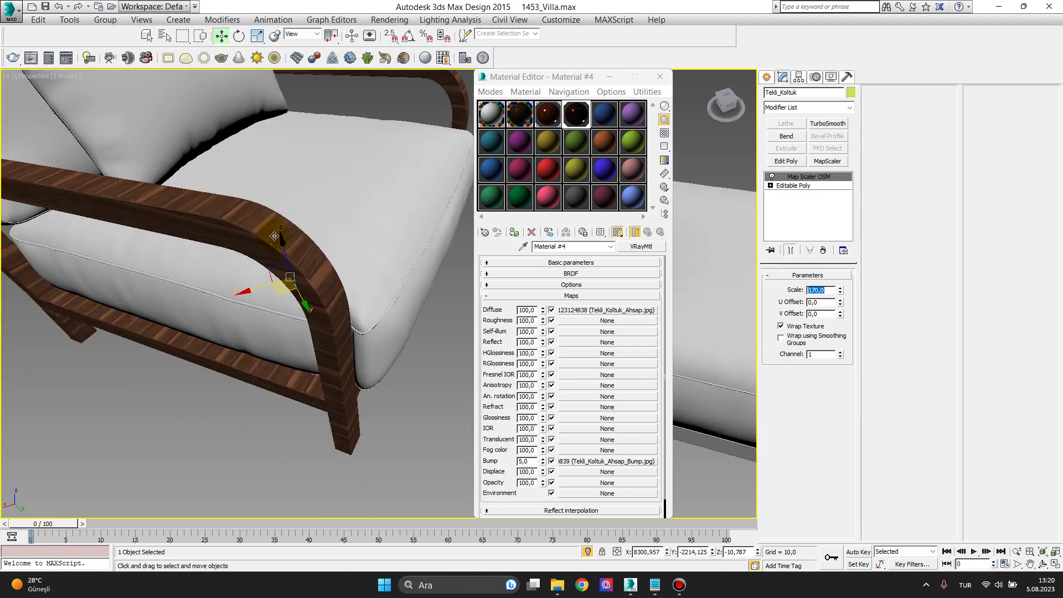
scroll(356, 237, "down", 3)
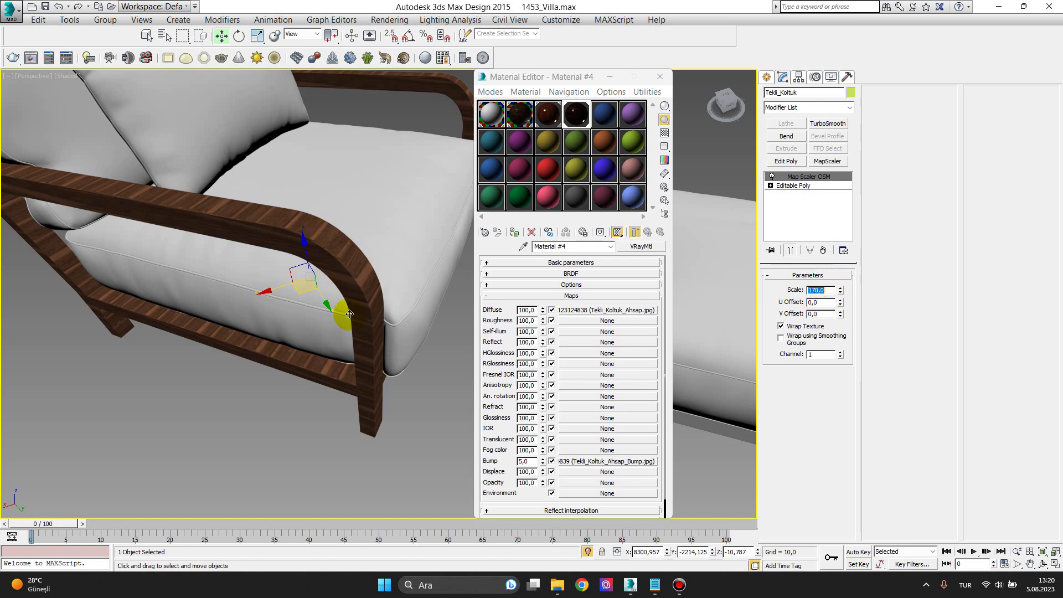
scroll(355, 320, "up", 2)
mouse_move(355, 320)
middle_mouse_down()
mouse_move(296, 204)
mouse_move(333, 260)
middle_mouse_up()
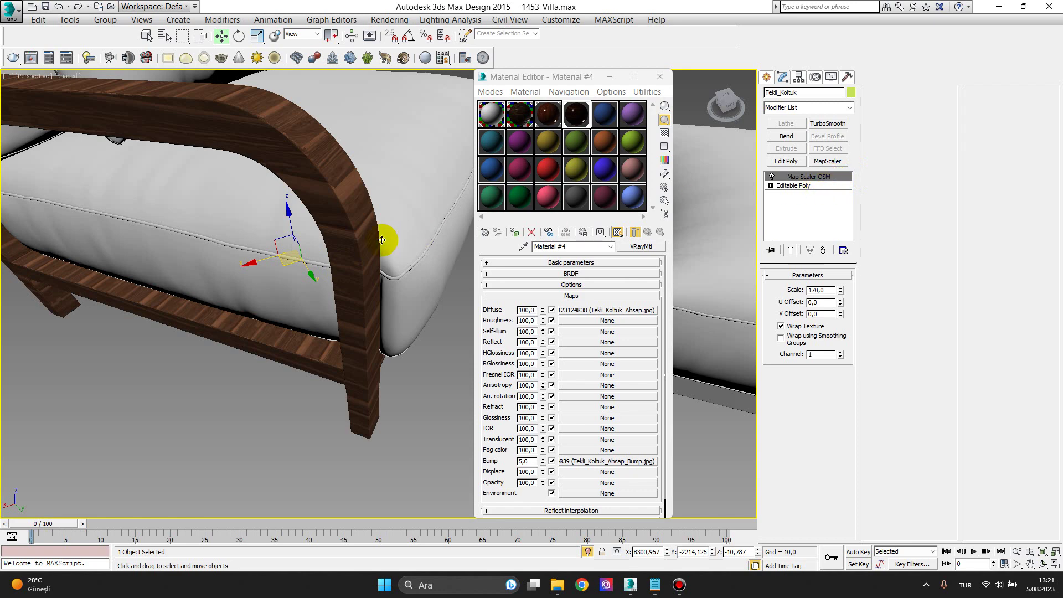
scroll(381, 238, "down", 1)
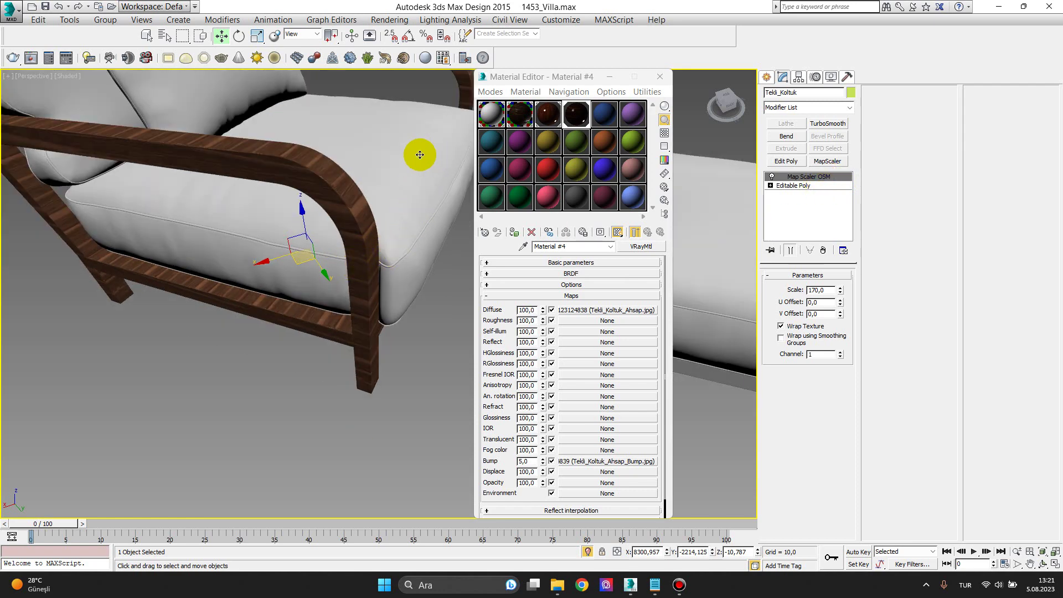
Convert the chair frame to an editable poly and make material slot 5 active
right_click(335, 198)
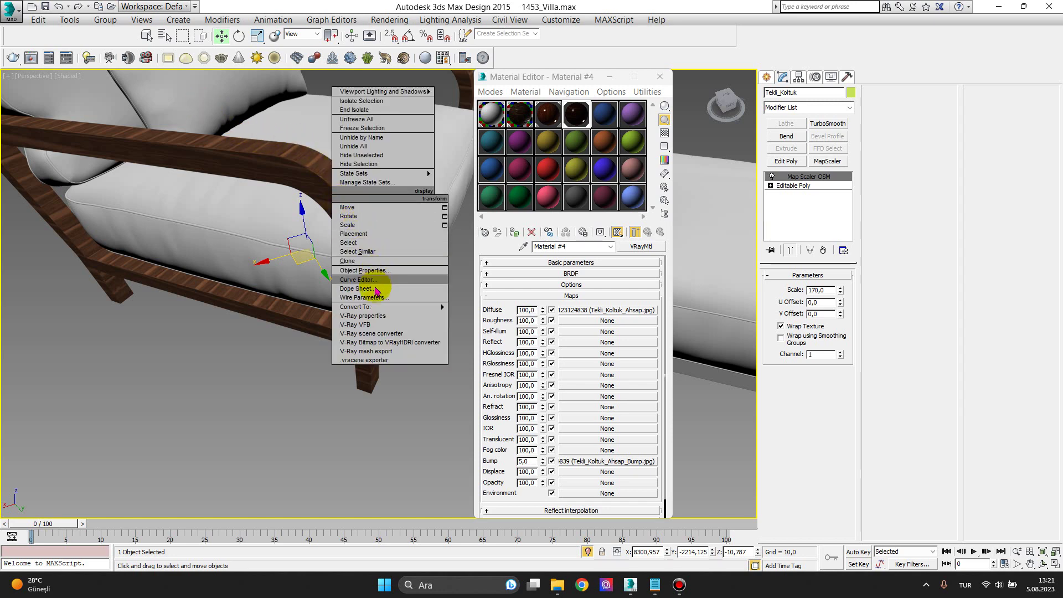
mouse_move(356, 307)
left_click(497, 319)
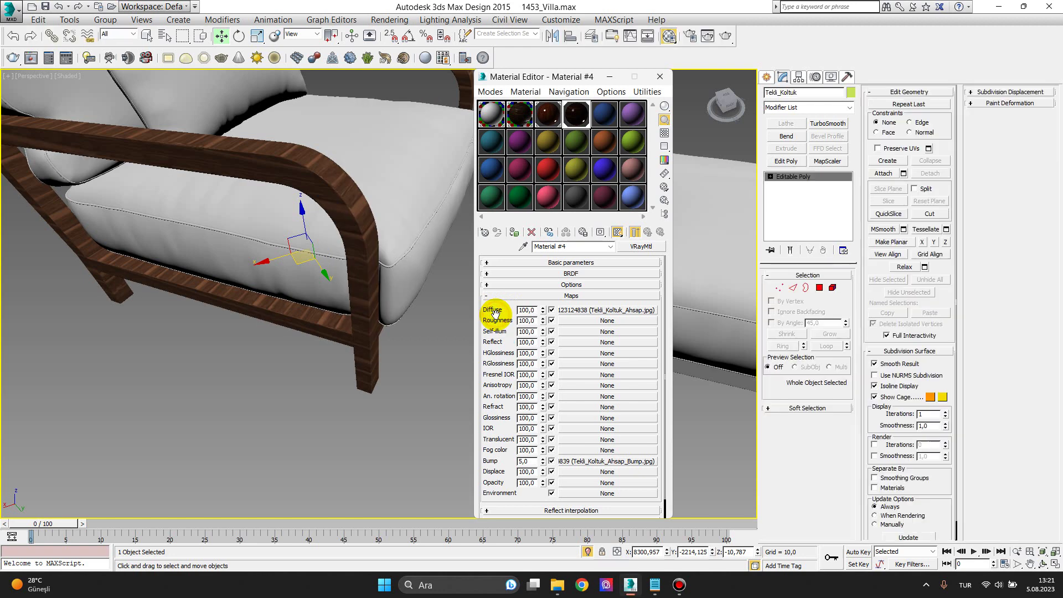
middle_click_drag(432, 237, 377, 297, "alt")
scroll(378, 297, "down", 2)
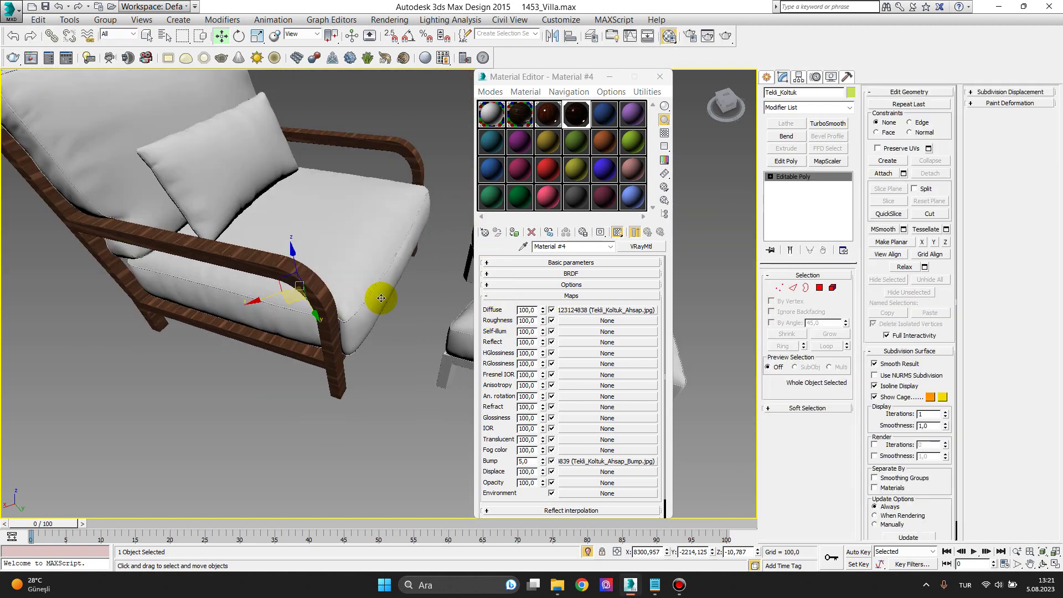
scroll(380, 252, "down", 1)
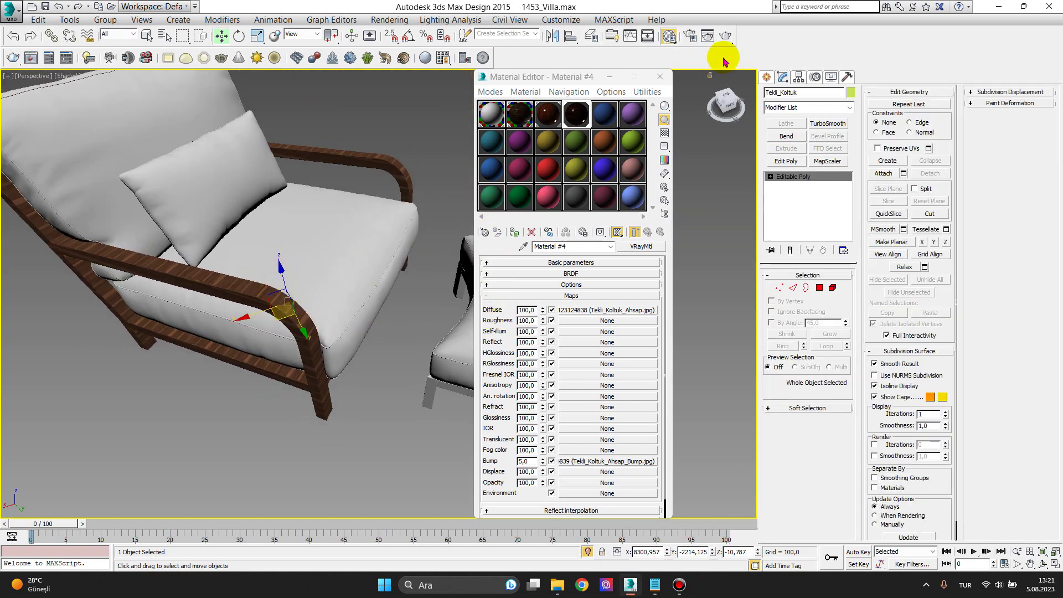
left_click(603, 116)
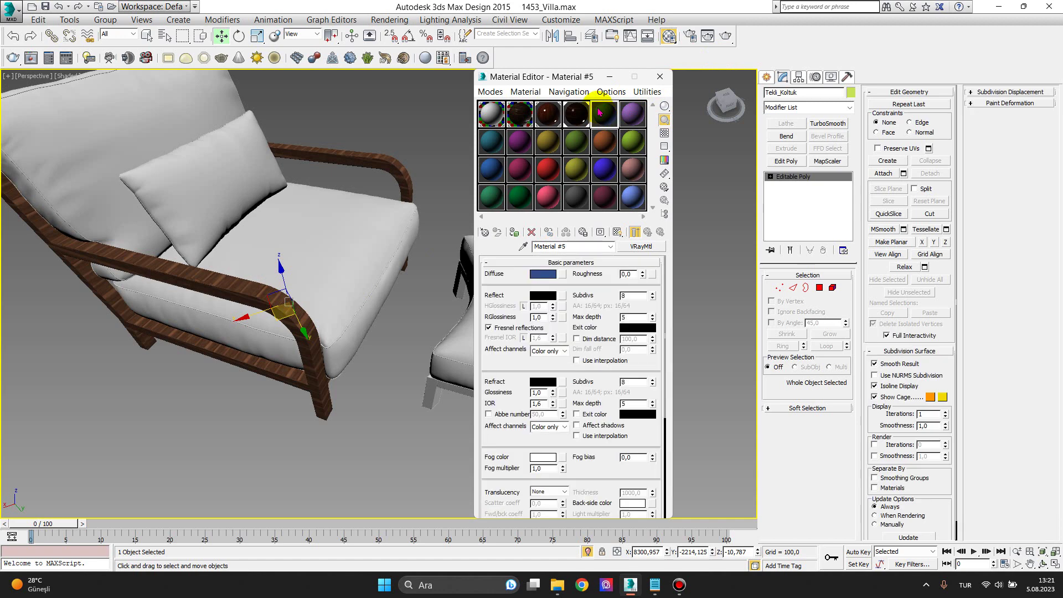
Browse the V-Ray material types for Material #5, then close the material browser
left_click(652, 253)
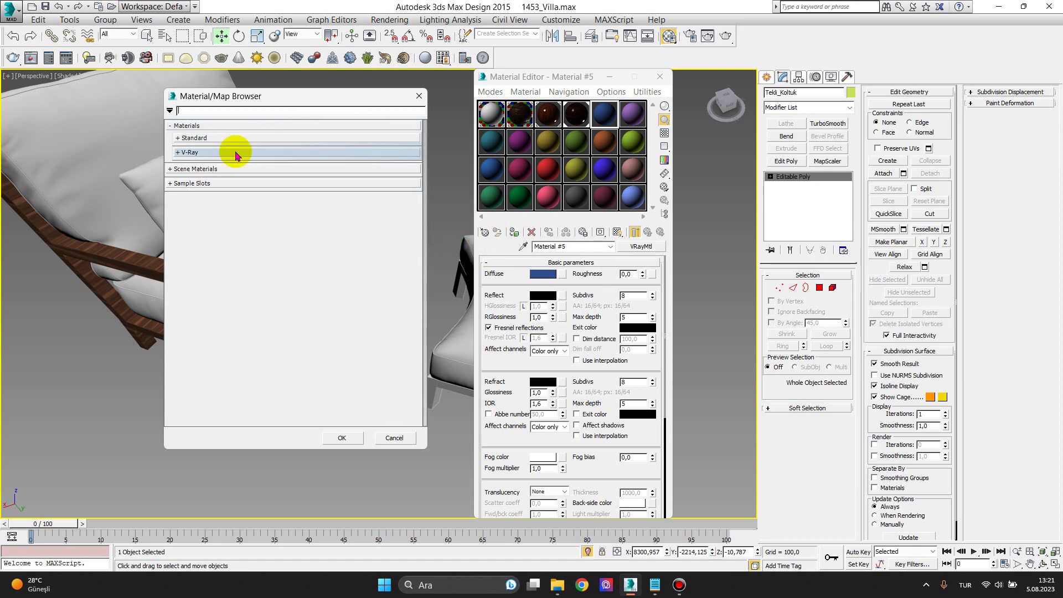
left_click(183, 152)
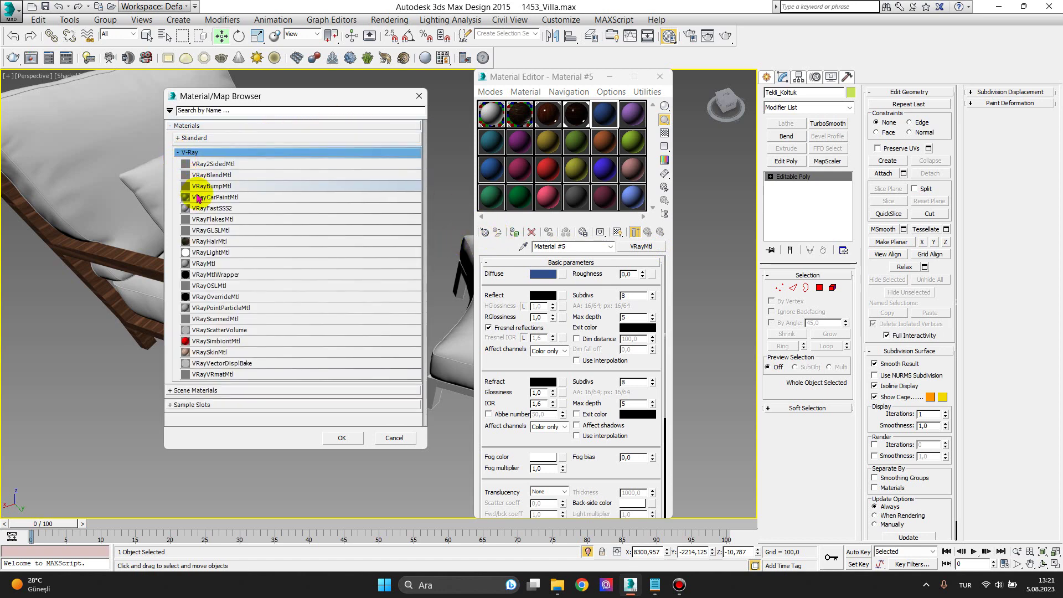
left_click(419, 96)
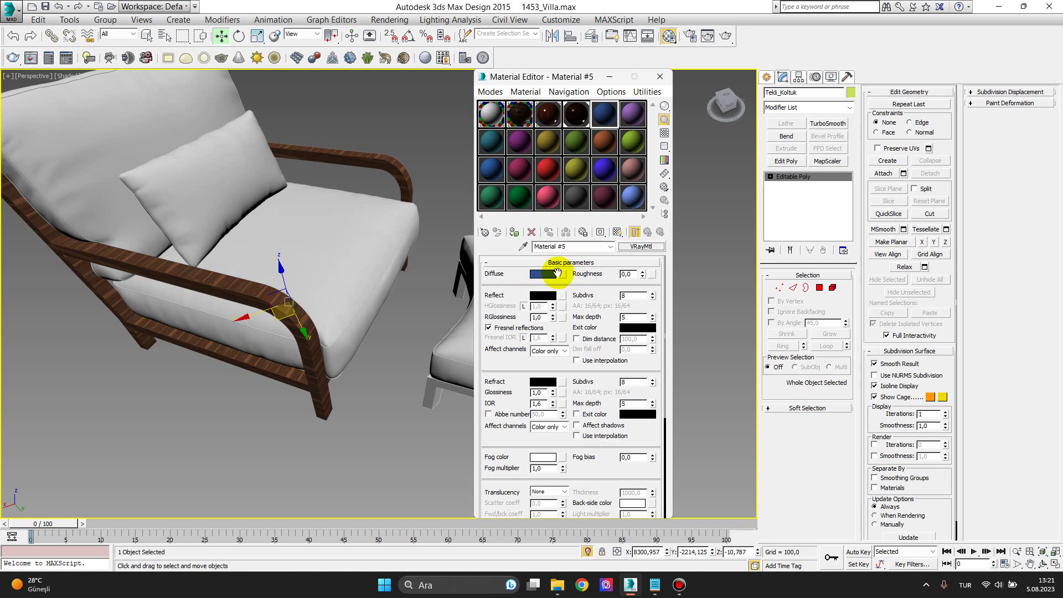
left_click(557, 584)
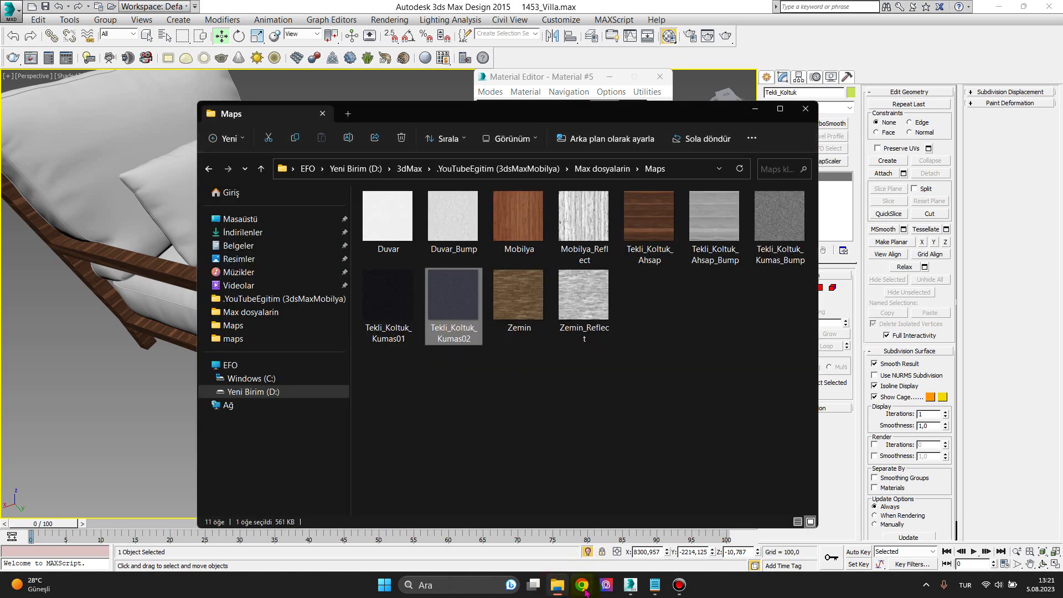
left_click(681, 584)
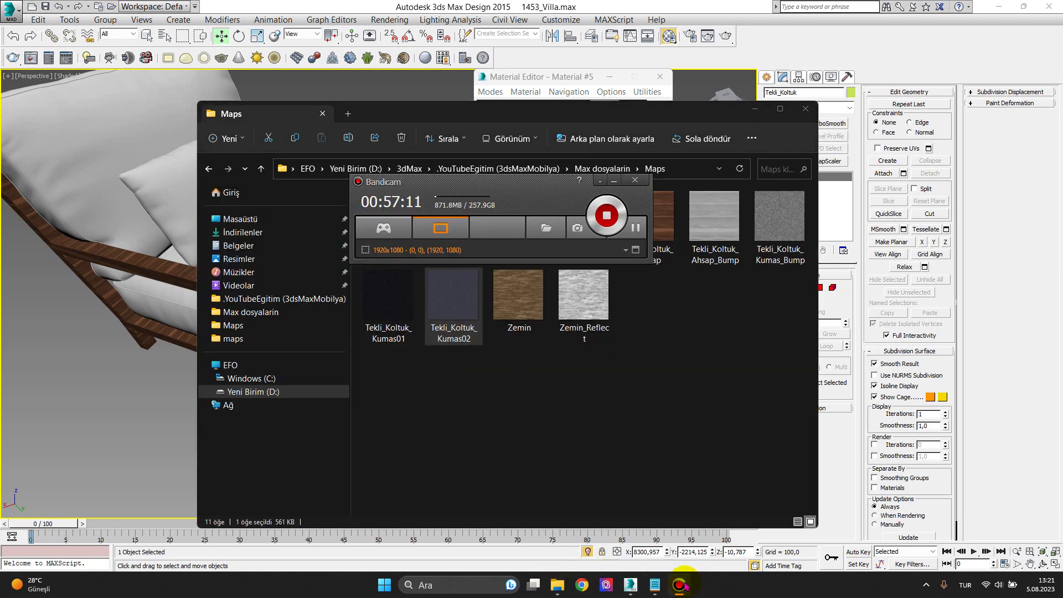
left_click(614, 180)
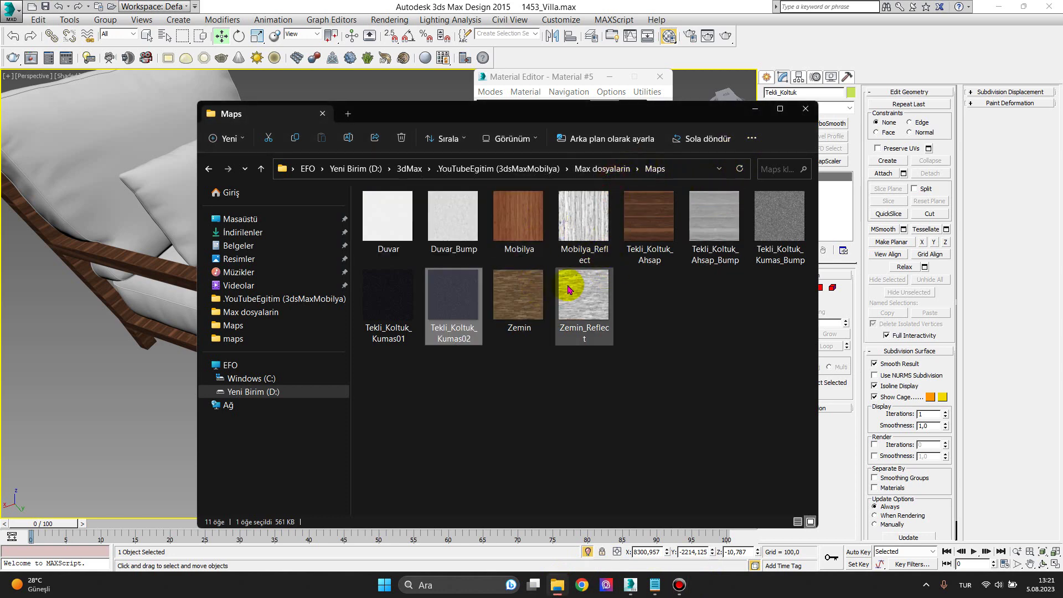
left_click(502, 381)
left_click(451, 299)
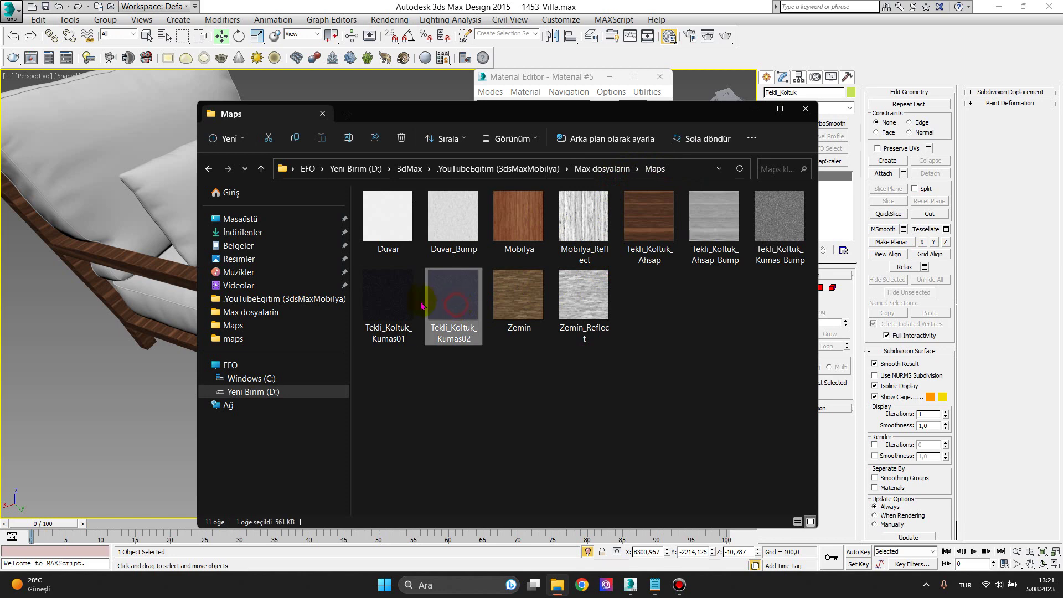
left_click(396, 299)
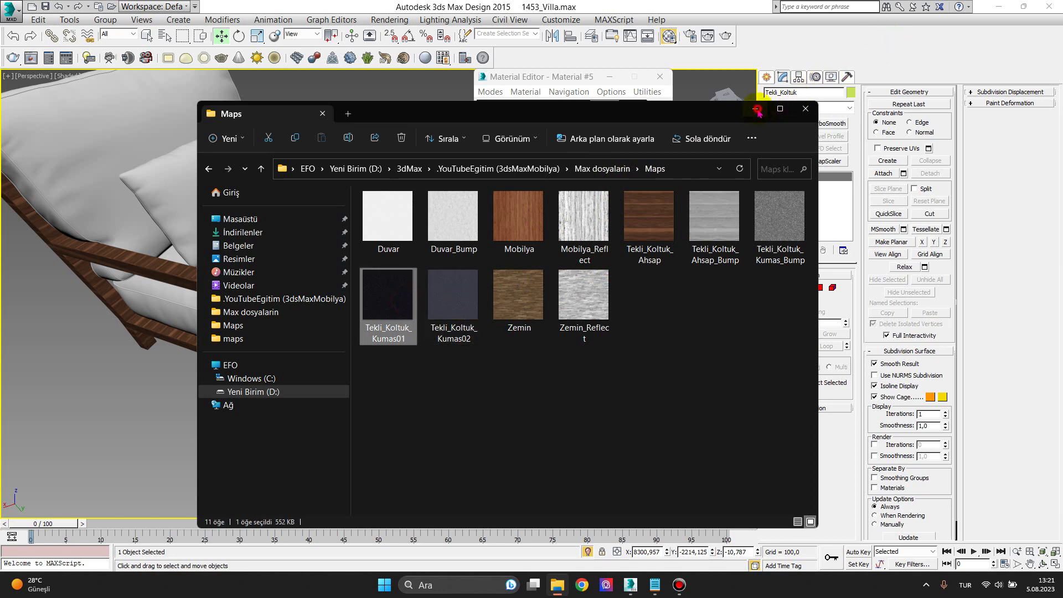
left_click(756, 110)
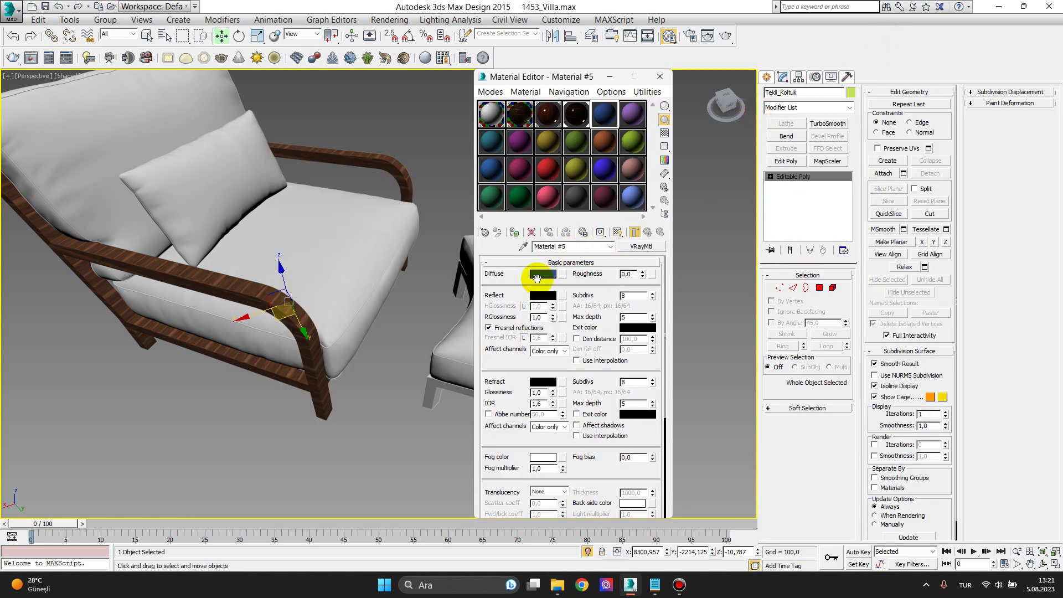
Assign a Falloff map to Material #5's Diffuse channel and view its parameters
left_click_drag(538, 282, 560, 281)
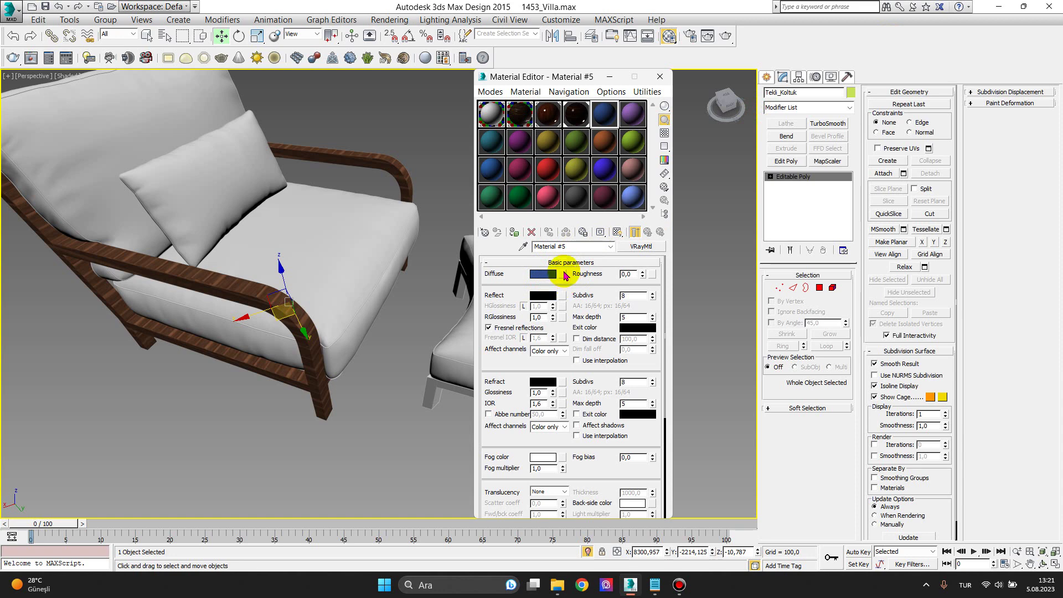
left_click(563, 275)
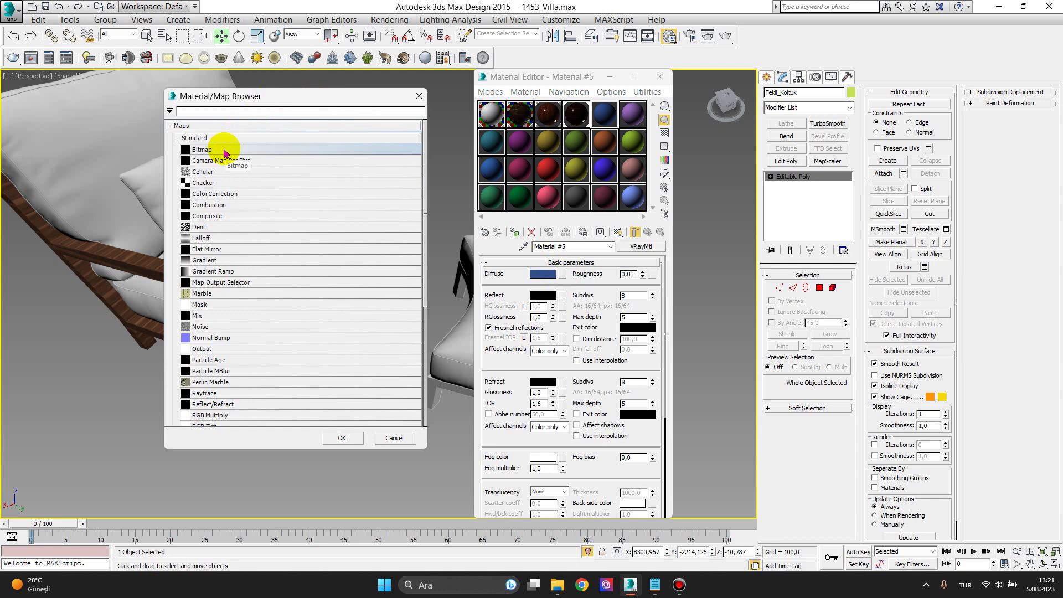
double_click(214, 240)
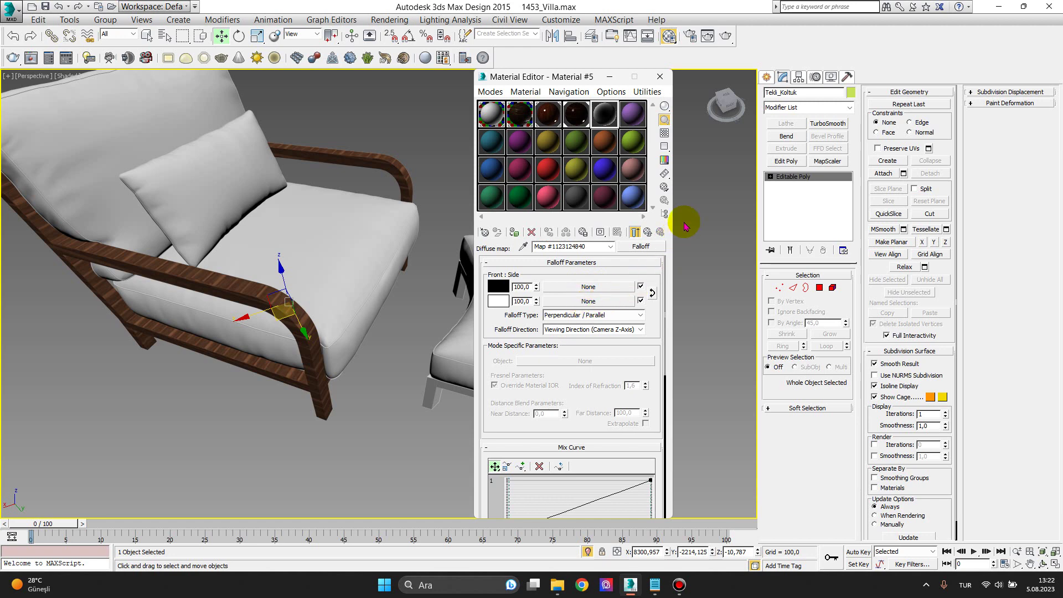
left_click(648, 233)
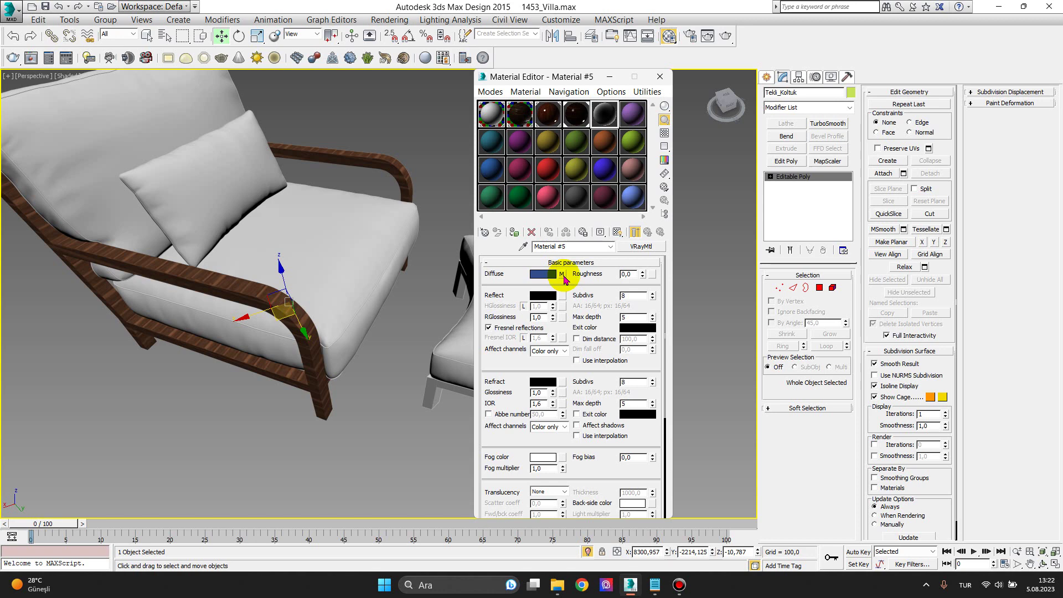
left_click(564, 275)
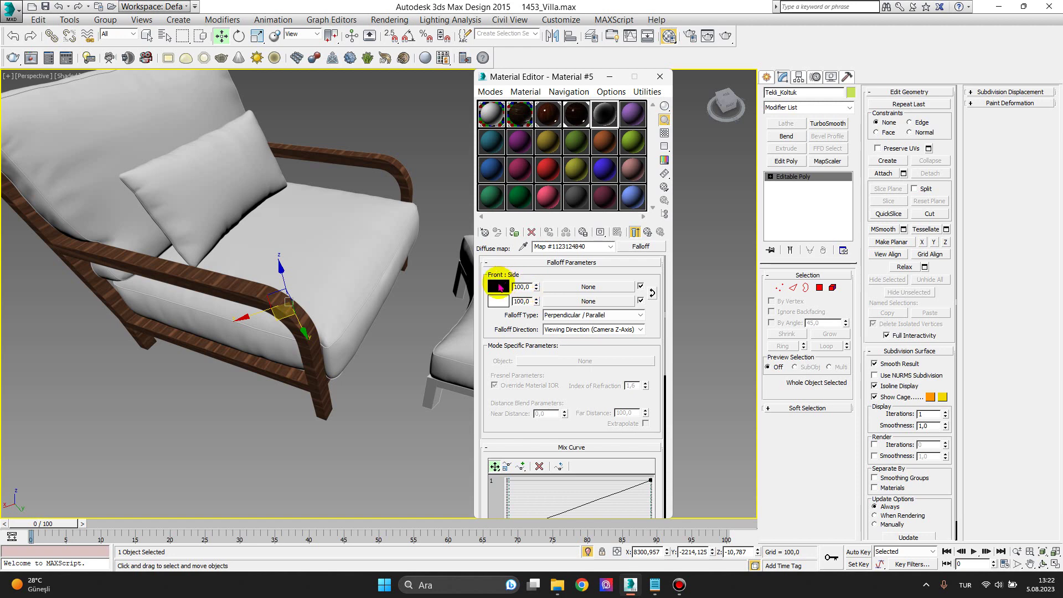
Load the Tekli_Koltuk_Kumas01 image as the Falloff front bitmap
left_click(586, 287)
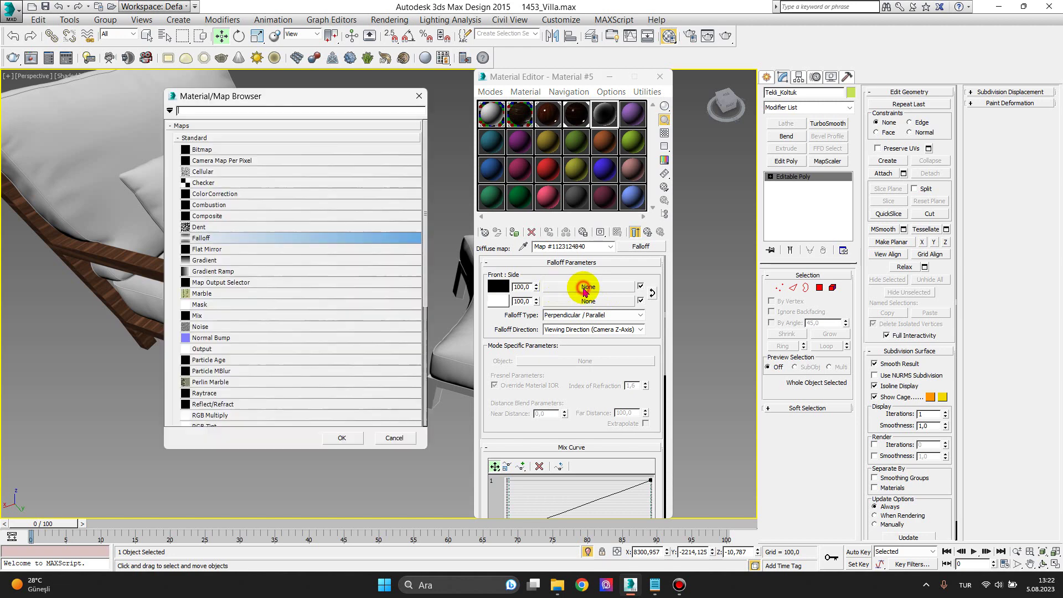
double_click(229, 150)
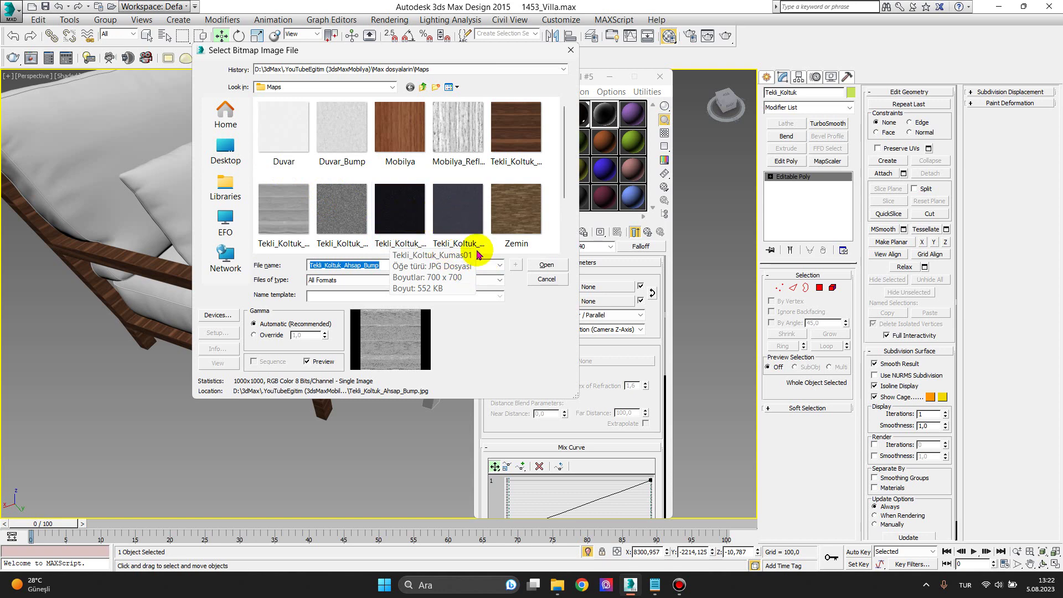
left_click(458, 220)
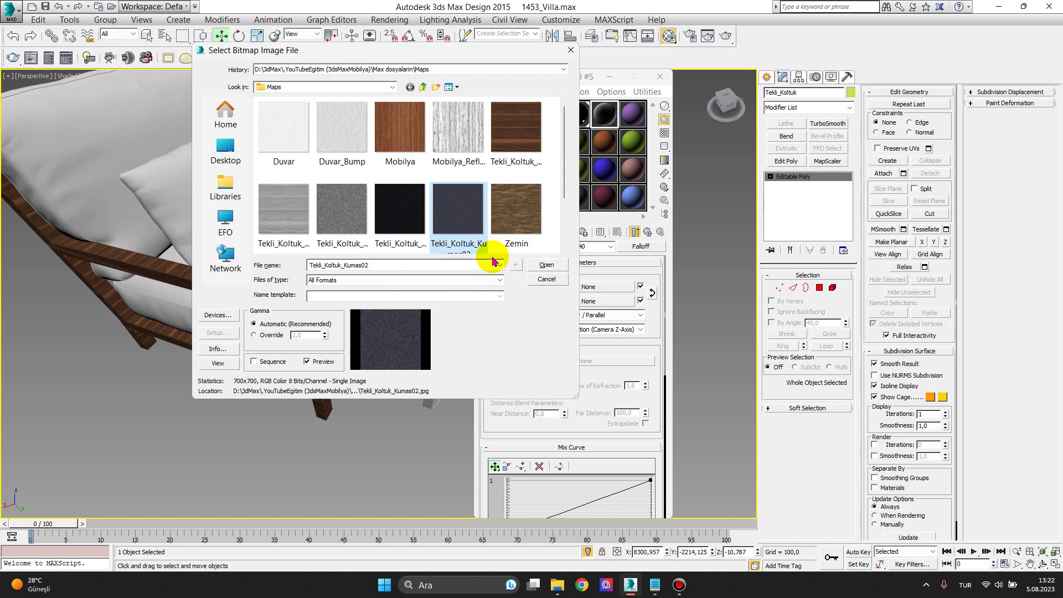
left_click(399, 219)
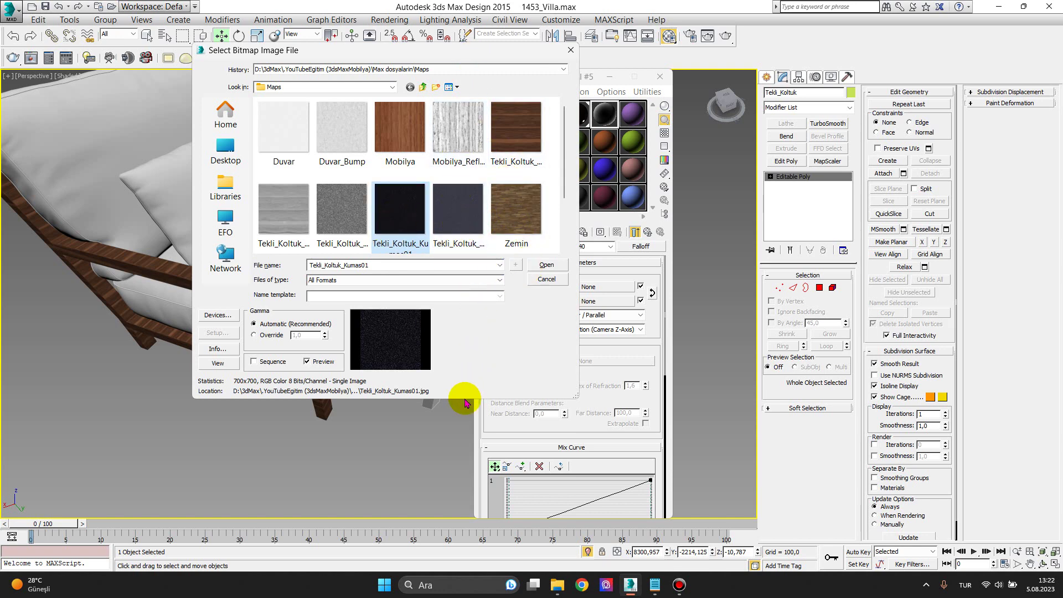
left_click_drag(465, 402, 474, 443)
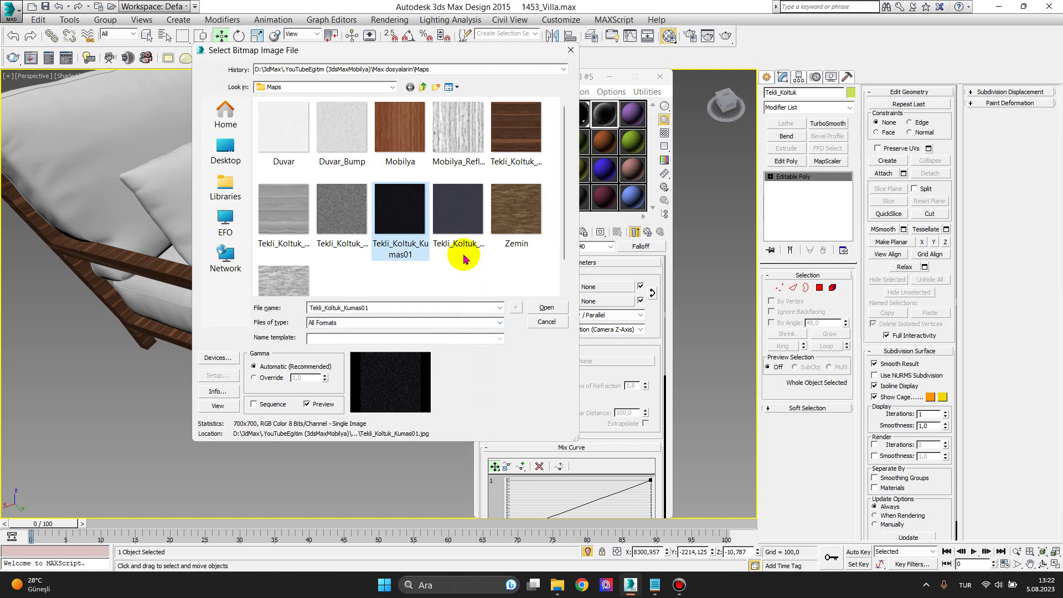
left_click(464, 211)
left_click(411, 213)
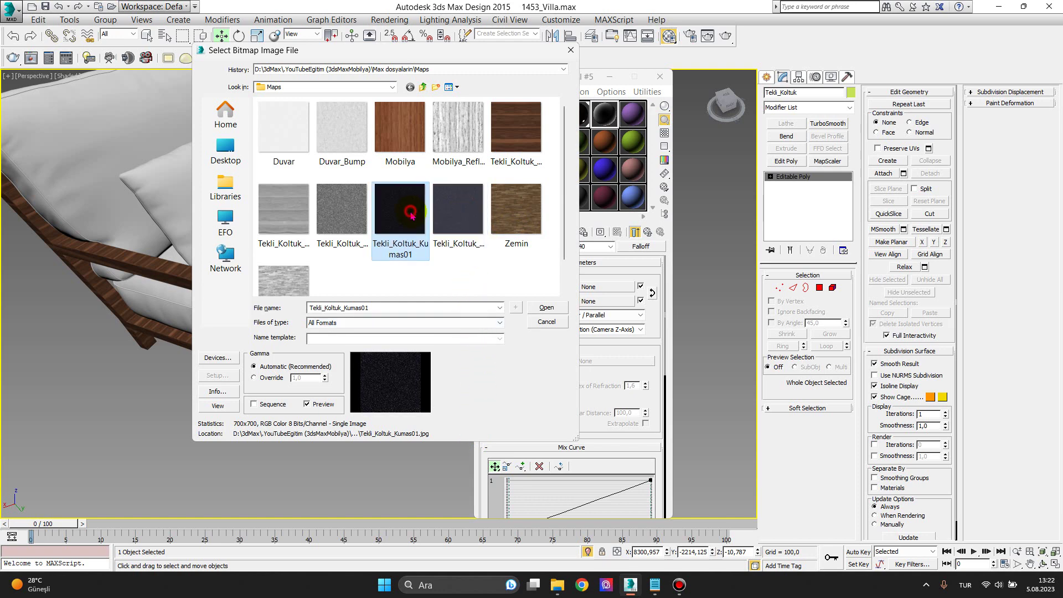
double_click(404, 213)
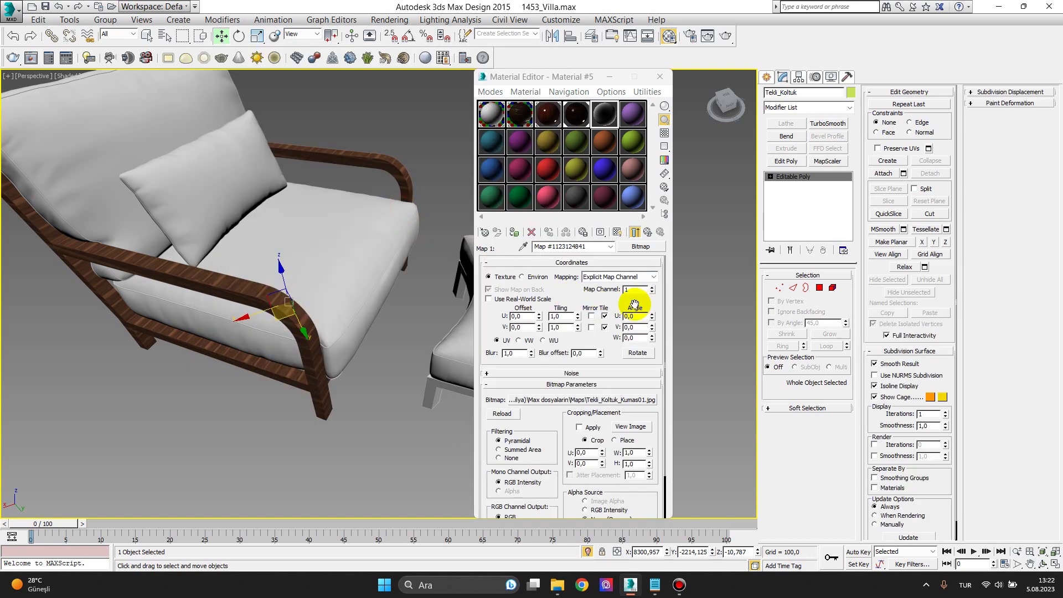
left_click(651, 233)
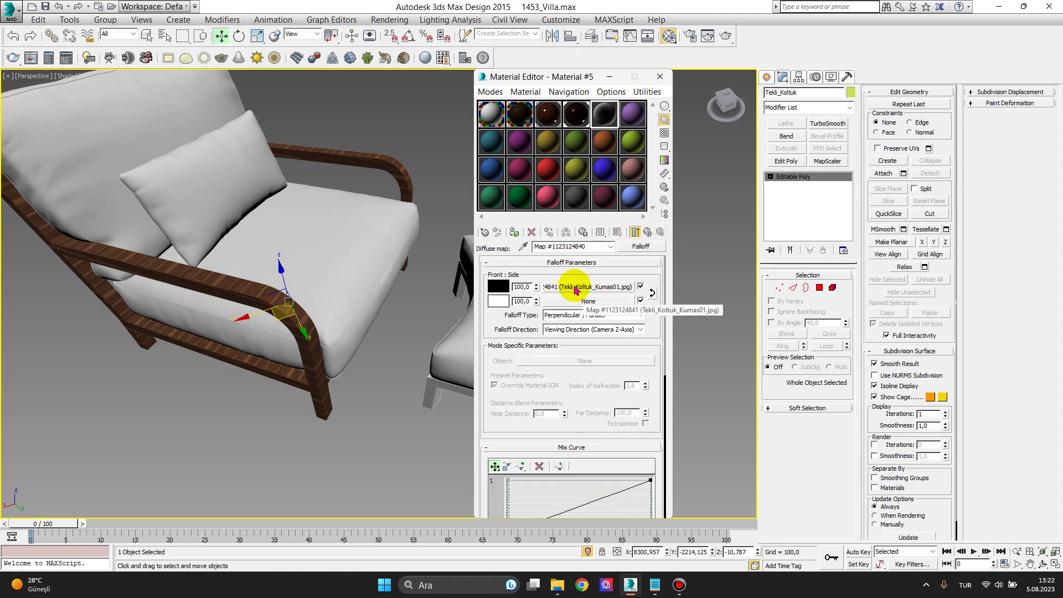
Load Tekli_Koltuk_Kumas02 as the Falloff side bitmap and preview the map enlarged
left_click(584, 303)
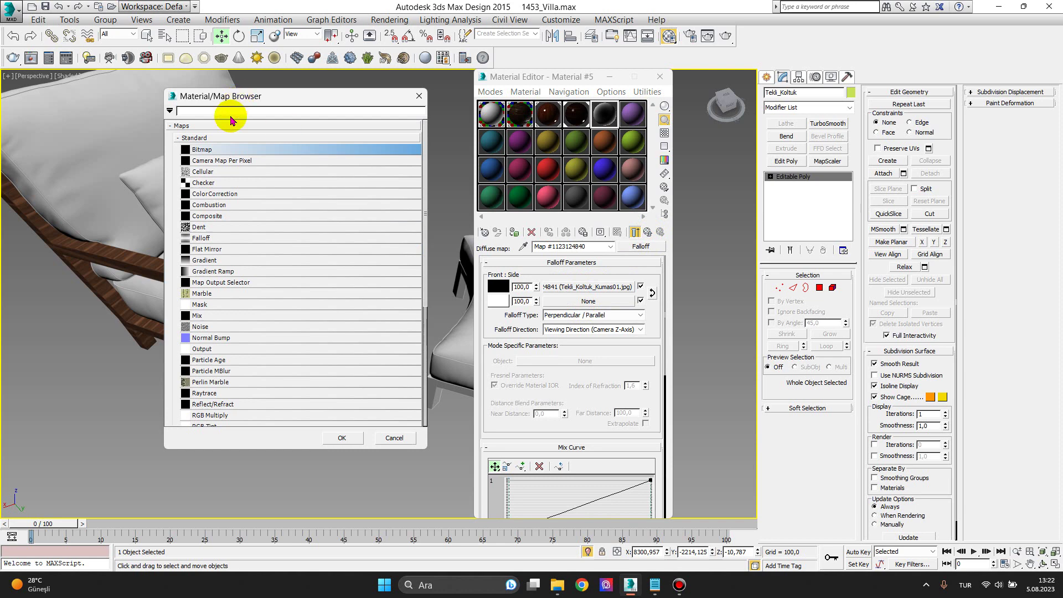
double_click(214, 150)
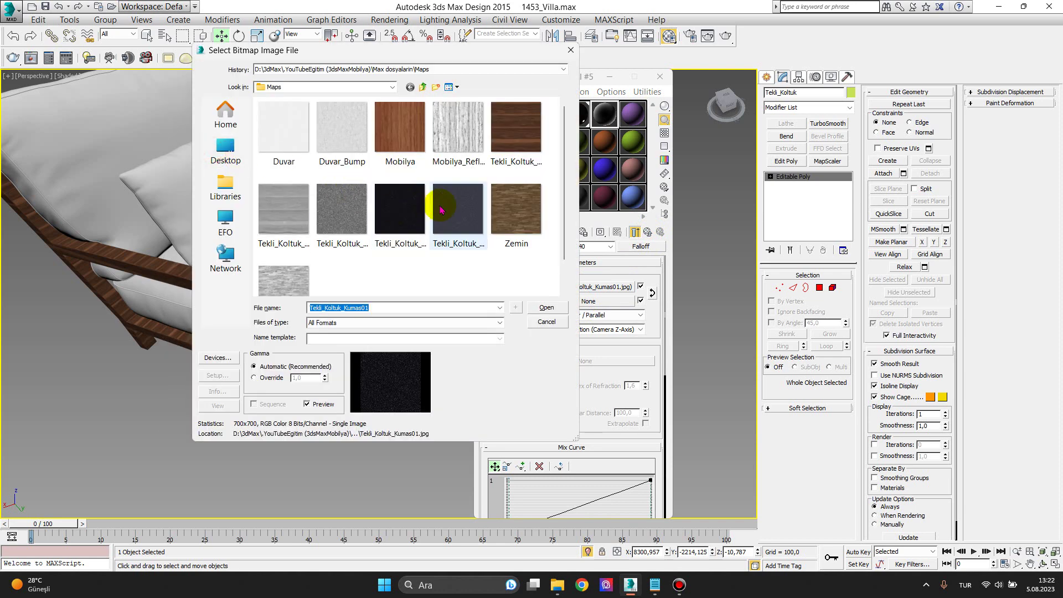
left_click(471, 238)
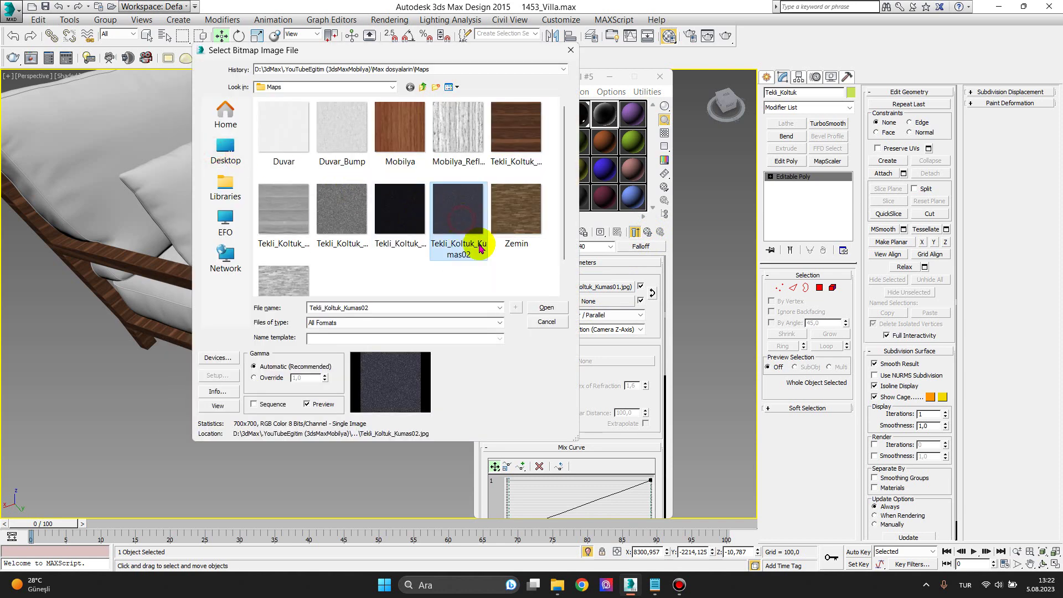
double_click(464, 214)
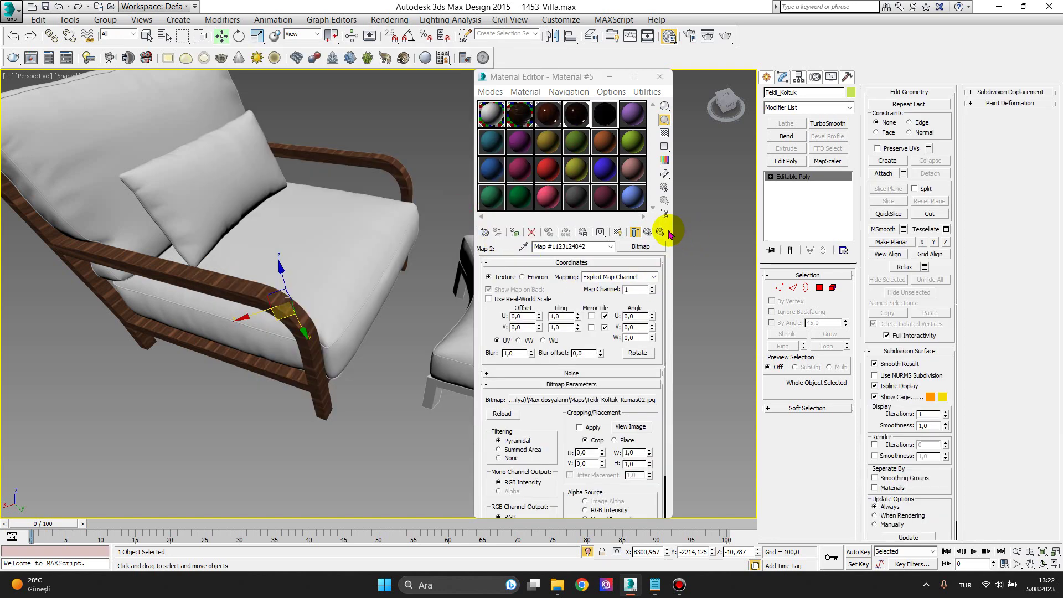
left_click(647, 233)
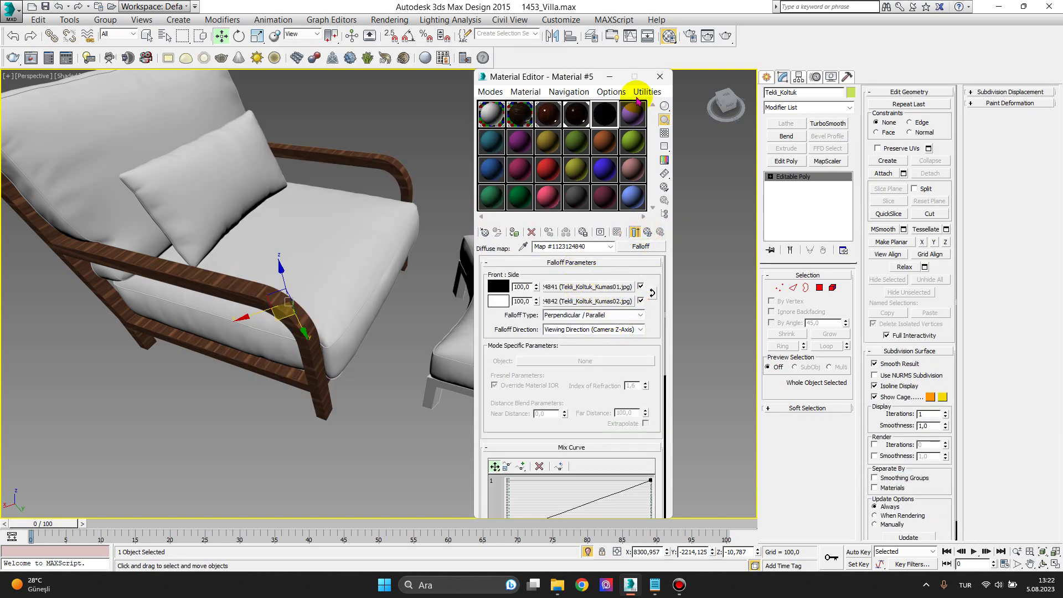
double_click(605, 117)
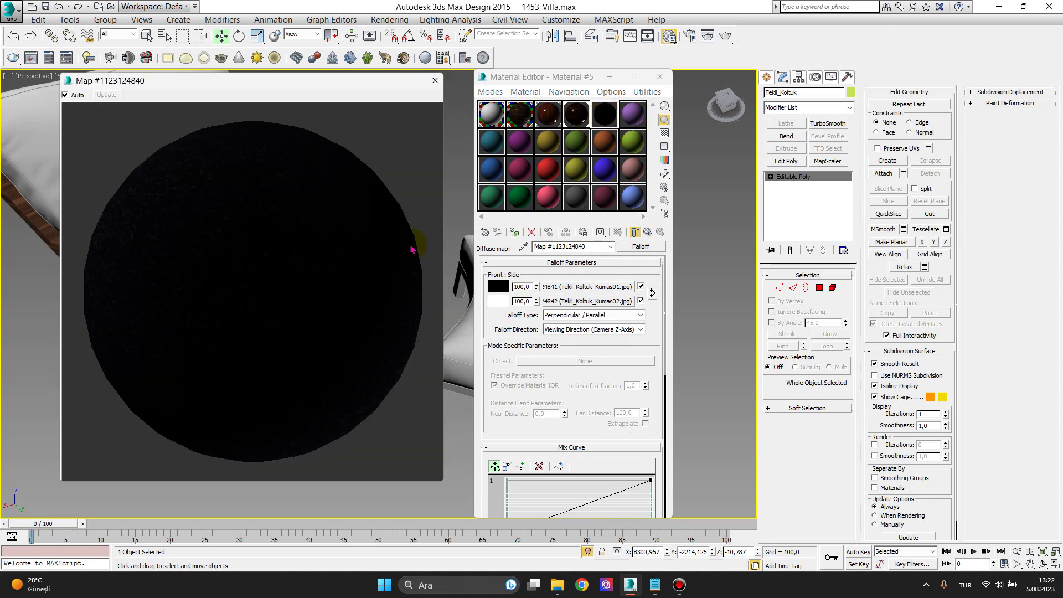
Show a checker sample background and expand Material #5's Maps rollout to add a bump map
left_click(667, 137)
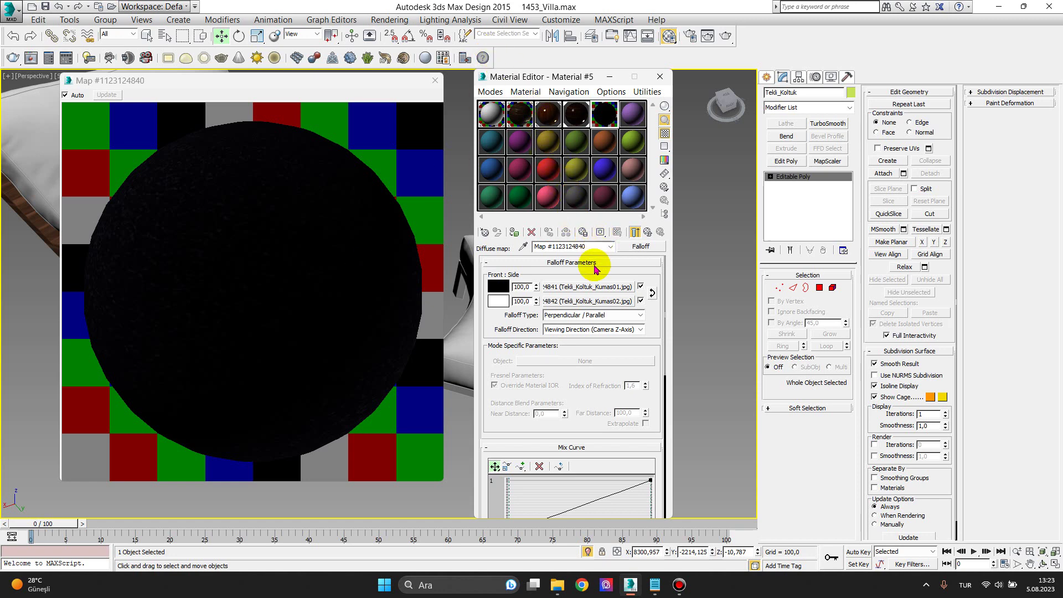
left_click(648, 233)
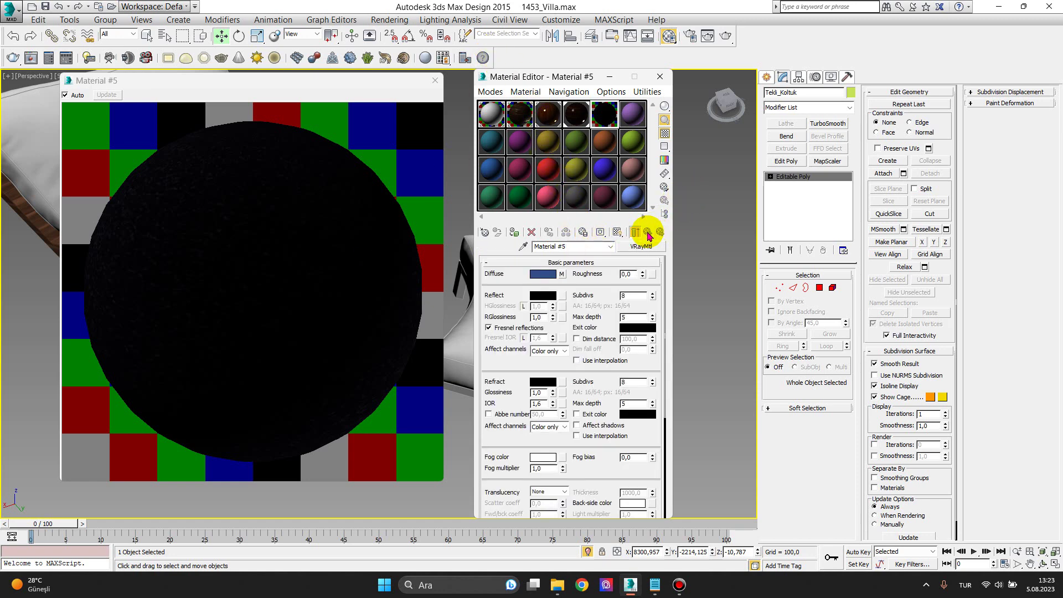
left_click(487, 262)
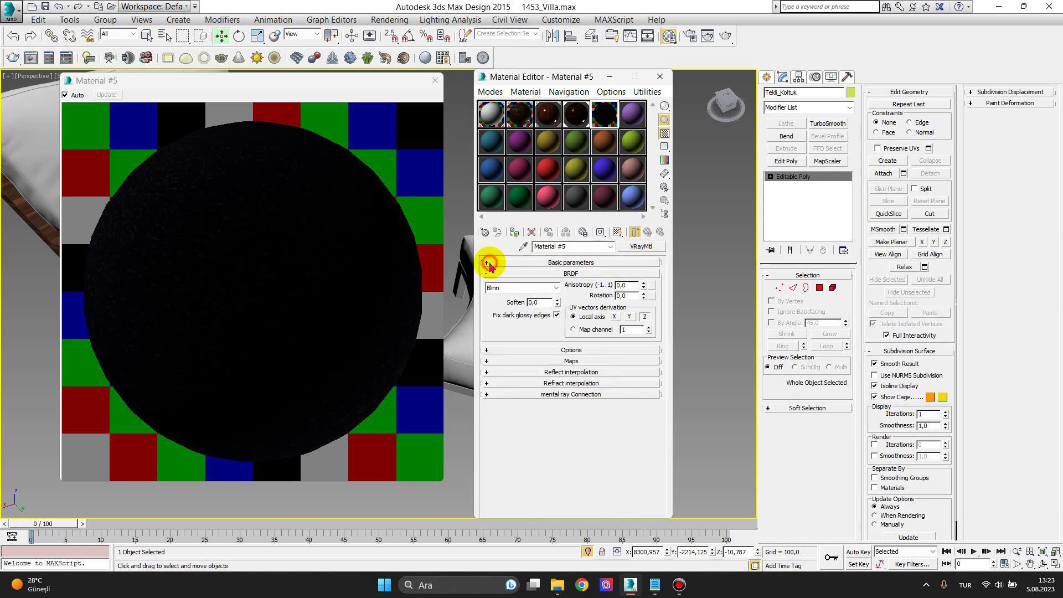
left_click(487, 273)
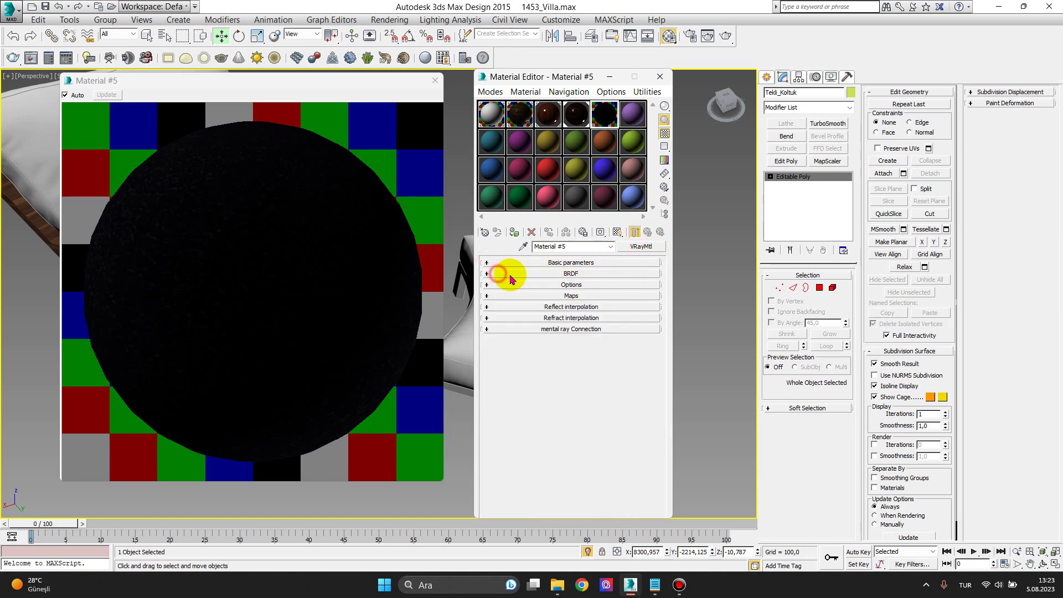
left_click(491, 295)
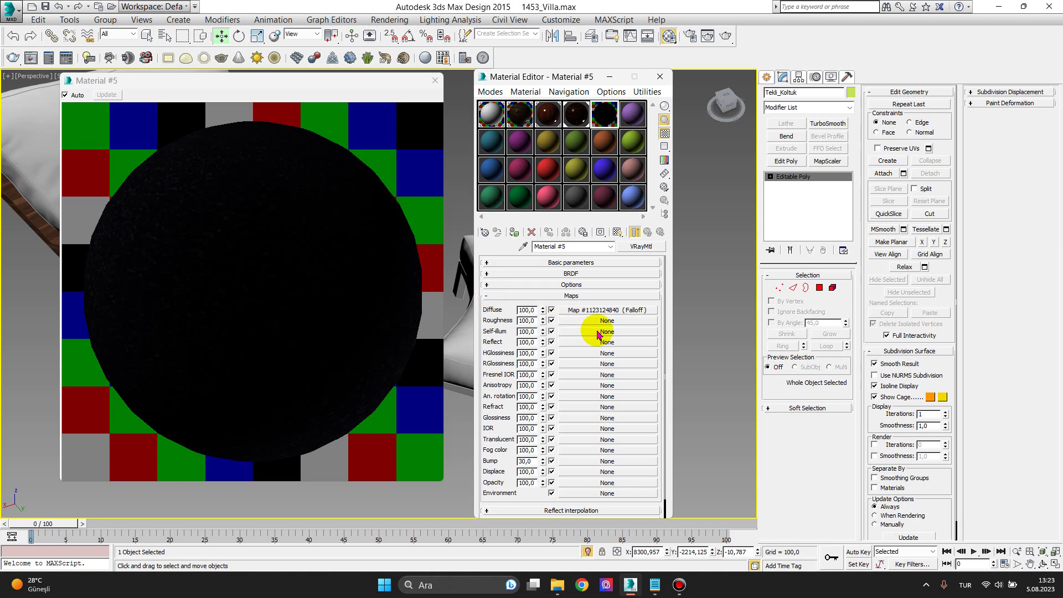
scroll(513, 421, "down", 1)
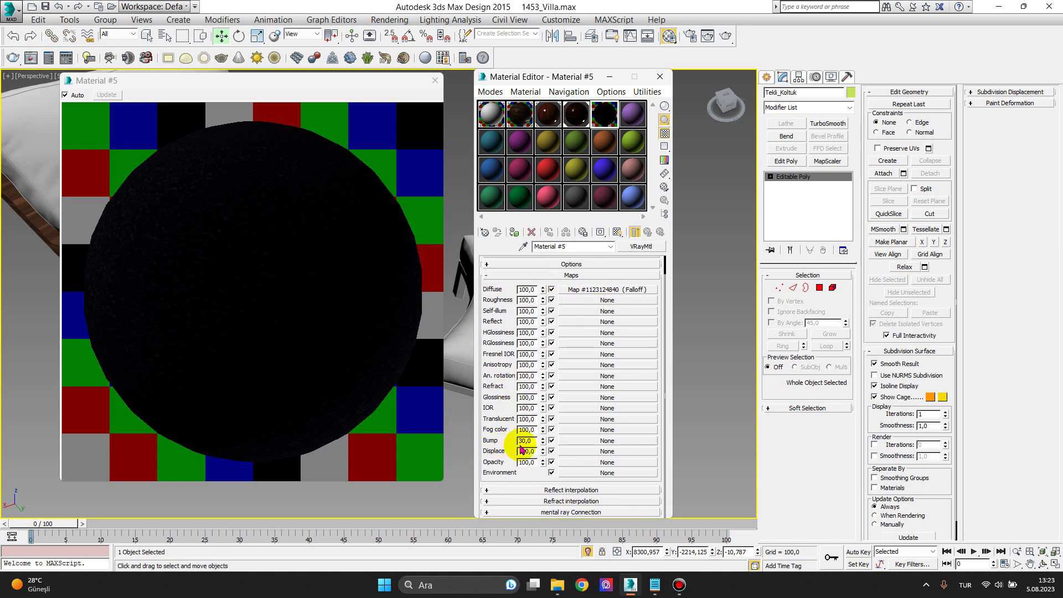
left_click(580, 441)
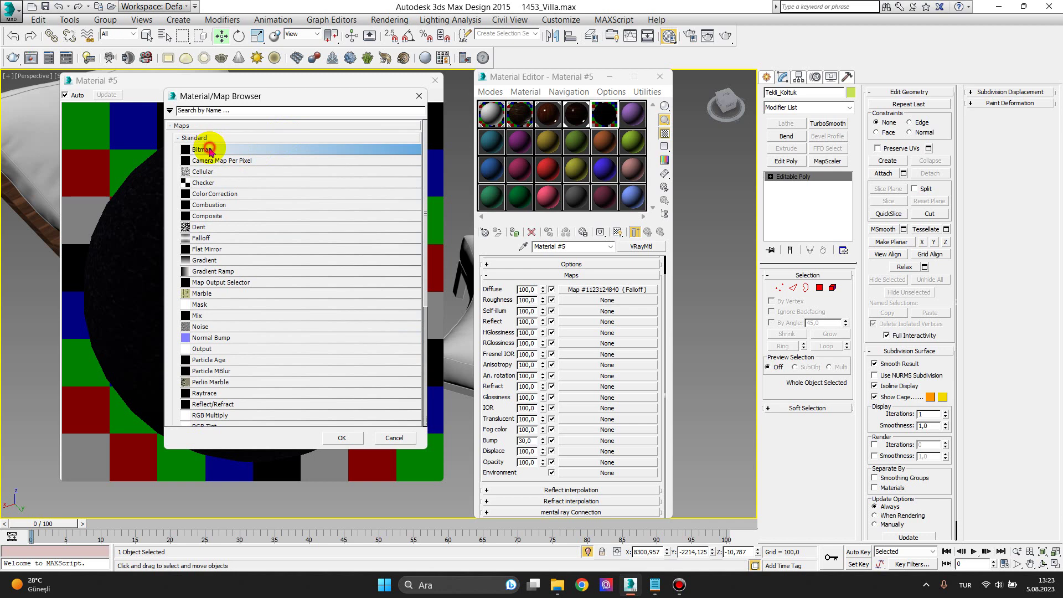
Load Tekli_Koltuk_Kumas_Bump.jpg as Material #5's bump bitmap and close the preview window
double_click(210, 149)
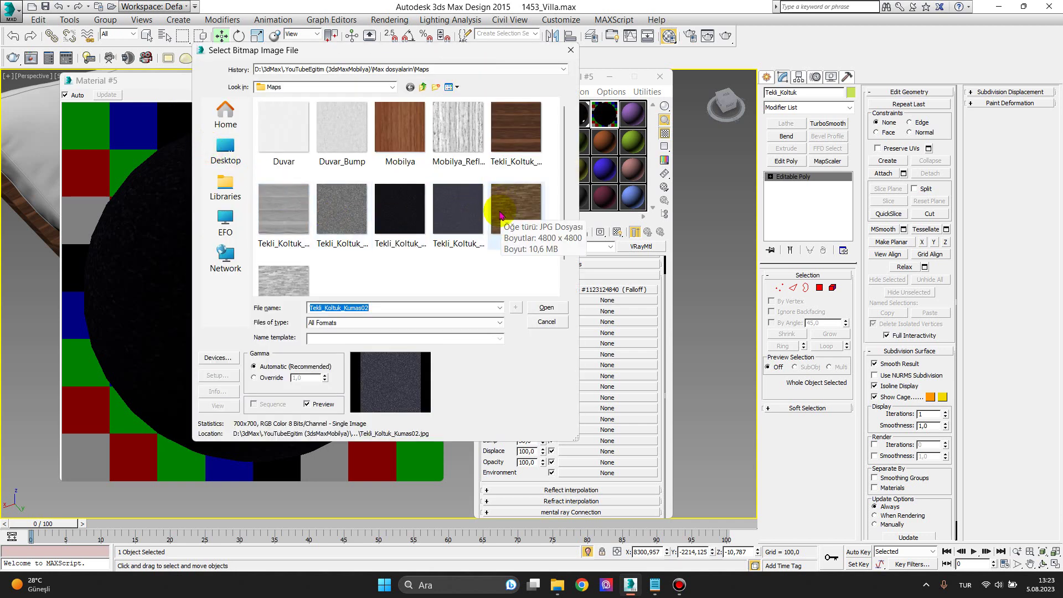
left_click(344, 221)
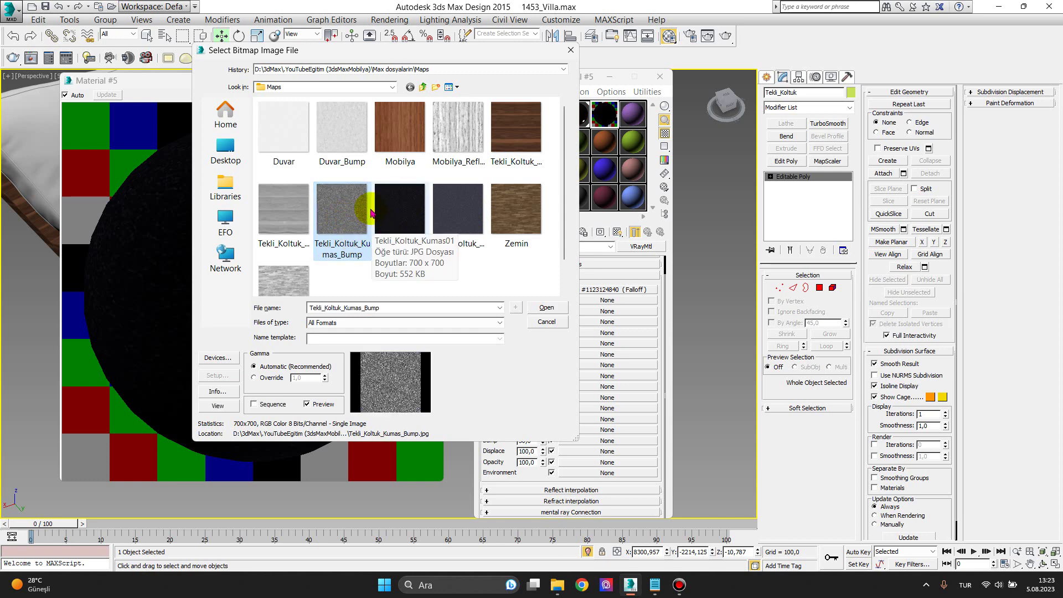
double_click(350, 214)
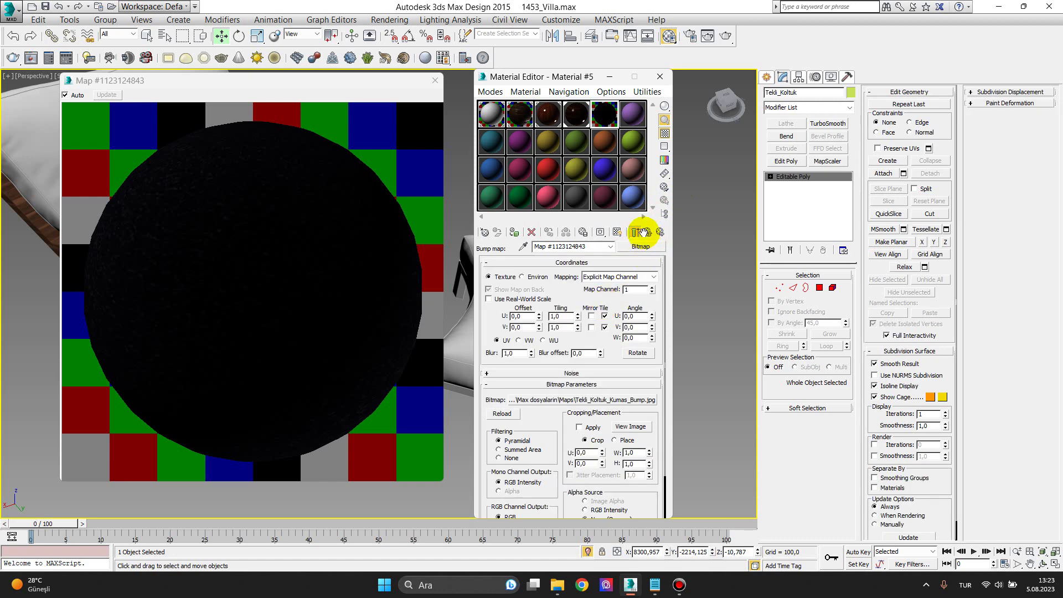
left_click(649, 233)
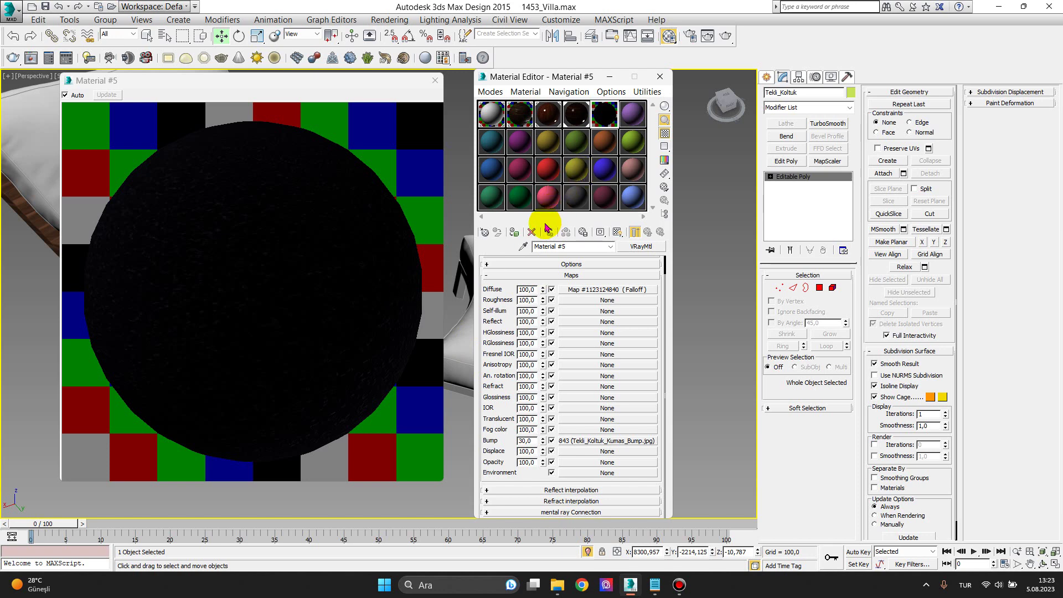
left_click(490, 276)
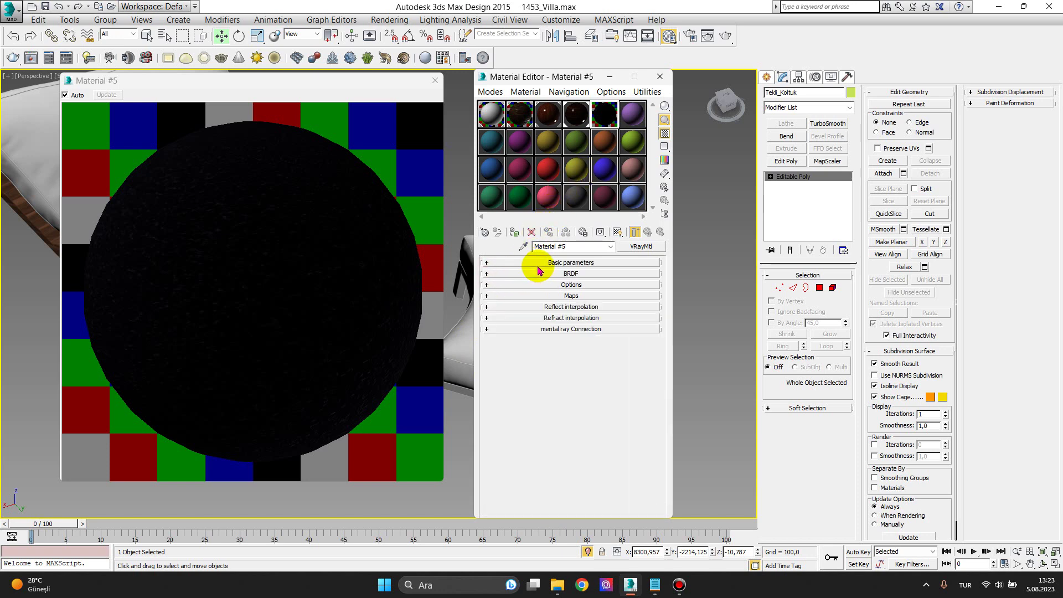
left_click(492, 264)
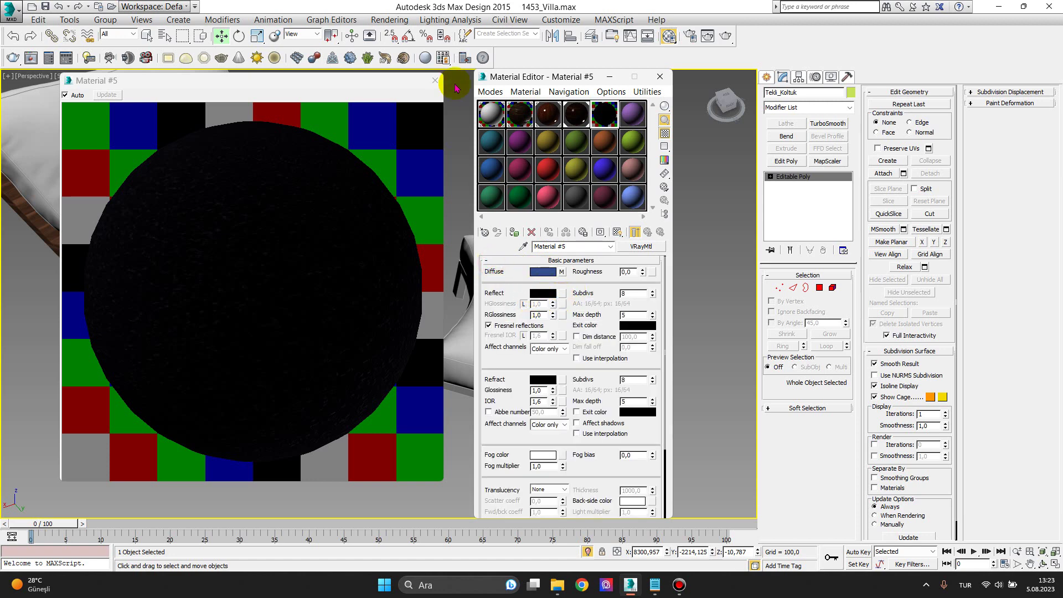
left_click(434, 82)
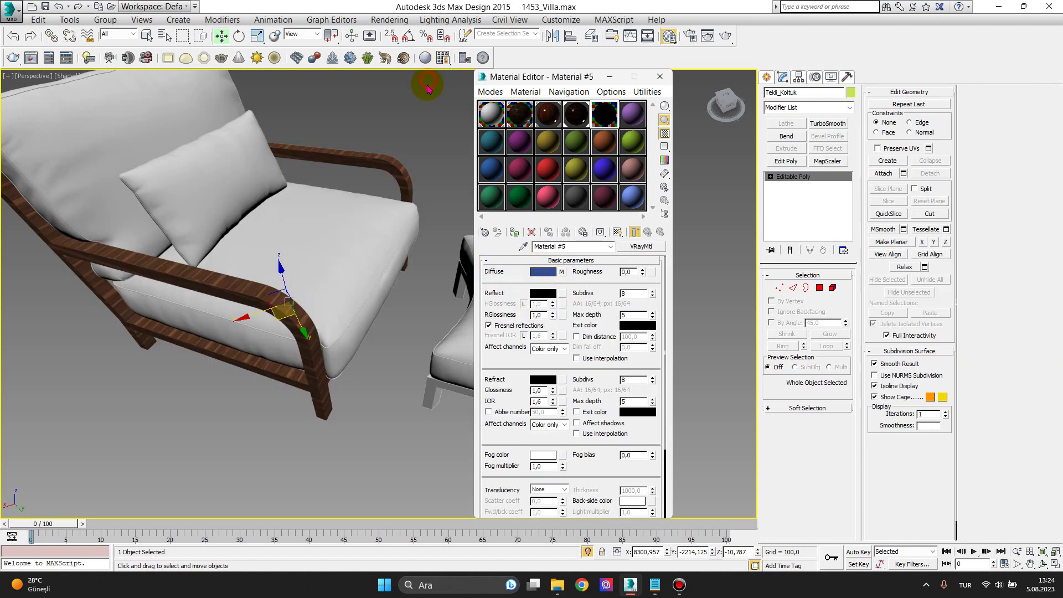
Select the seat cushion, pillow and back cushion as elements and assign them Material #5
scroll(356, 243, "up", 3)
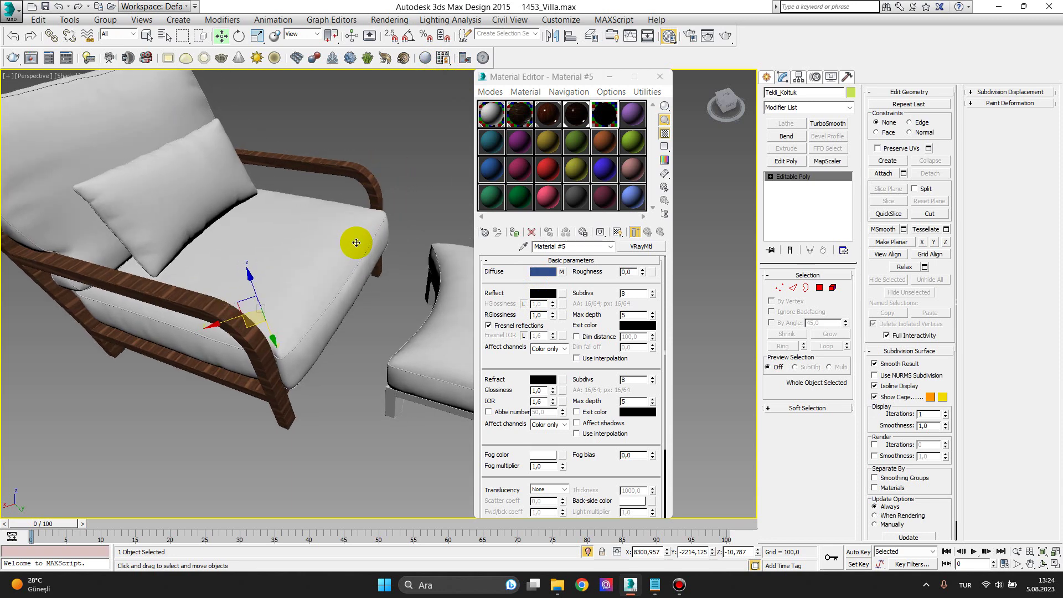
left_click(308, 238)
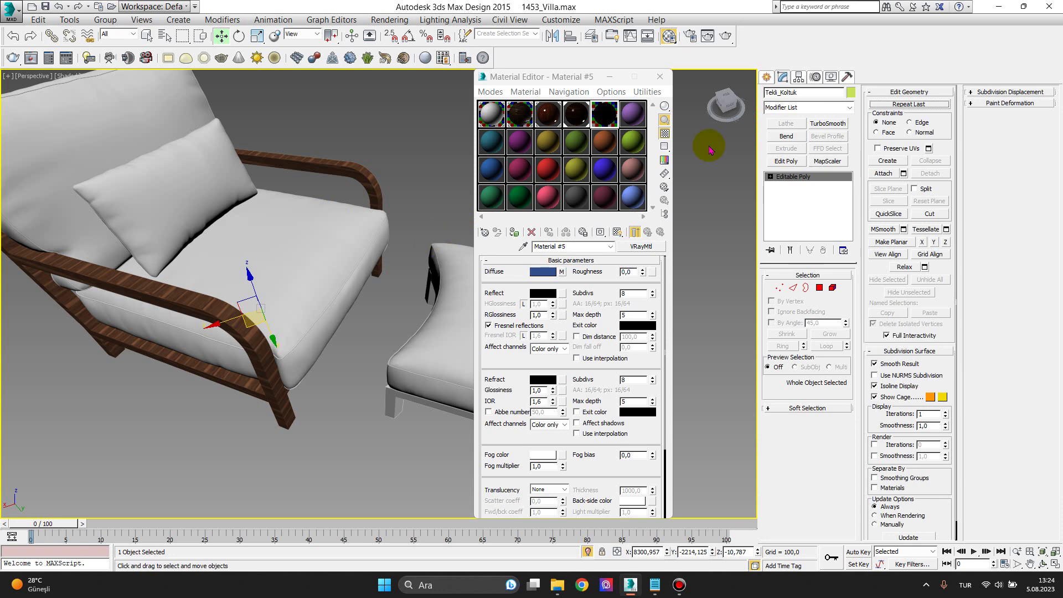
left_click(769, 176)
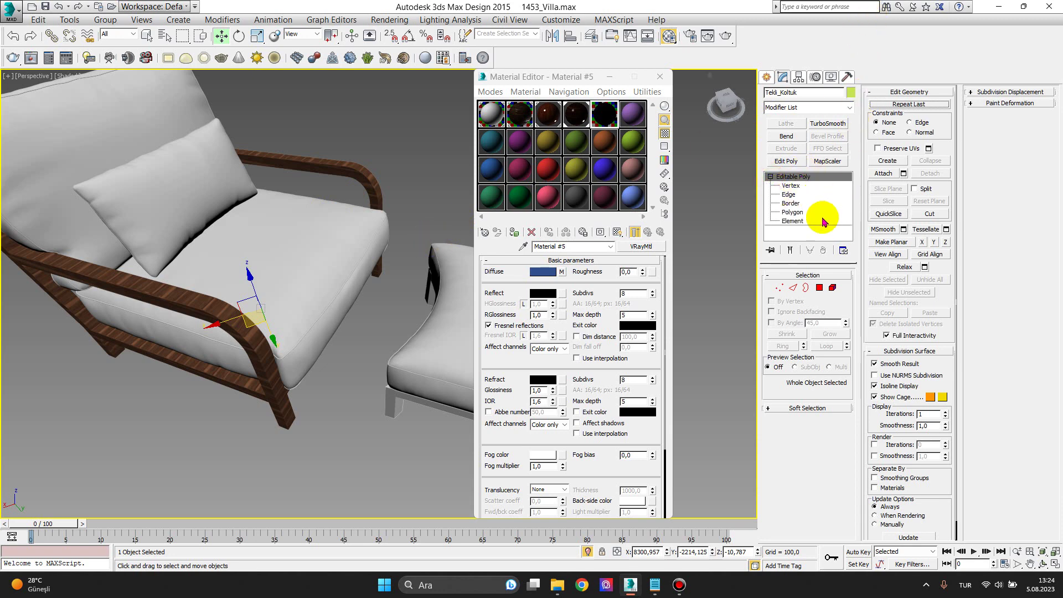
left_click(792, 221)
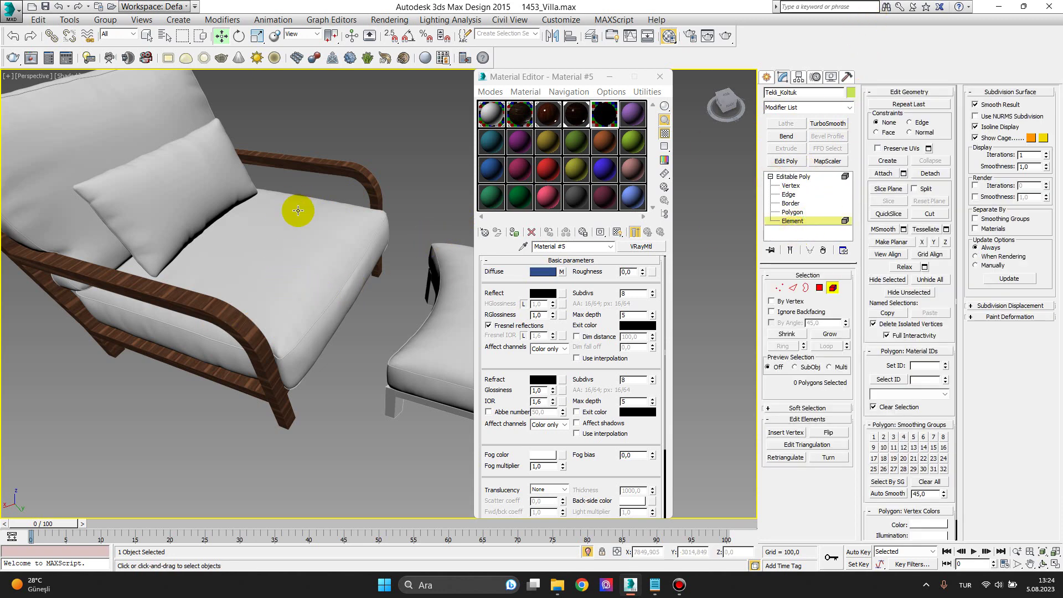
left_click(299, 257)
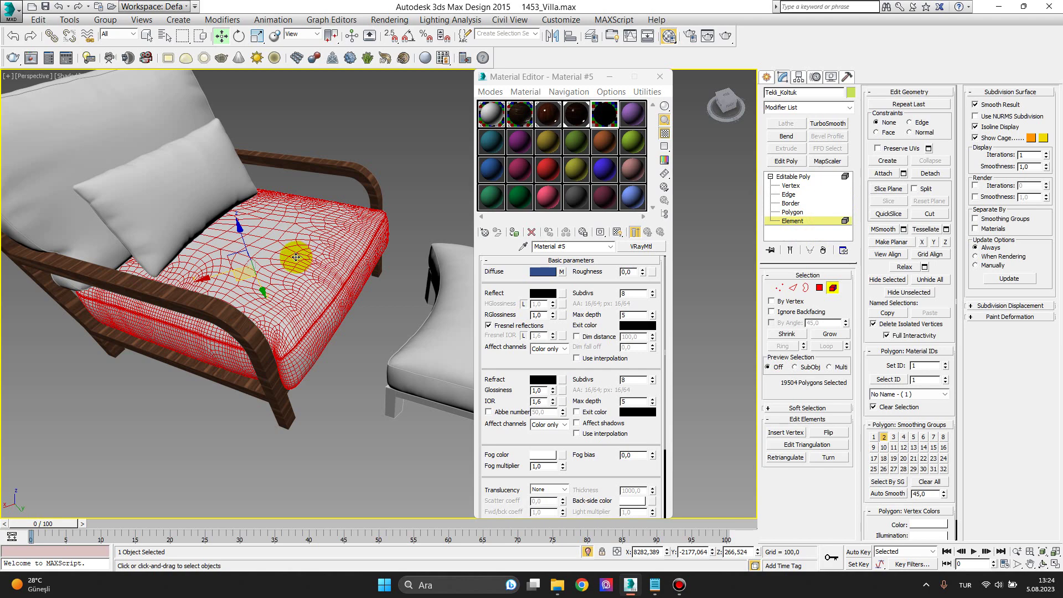
left_click(194, 183, "ctrl")
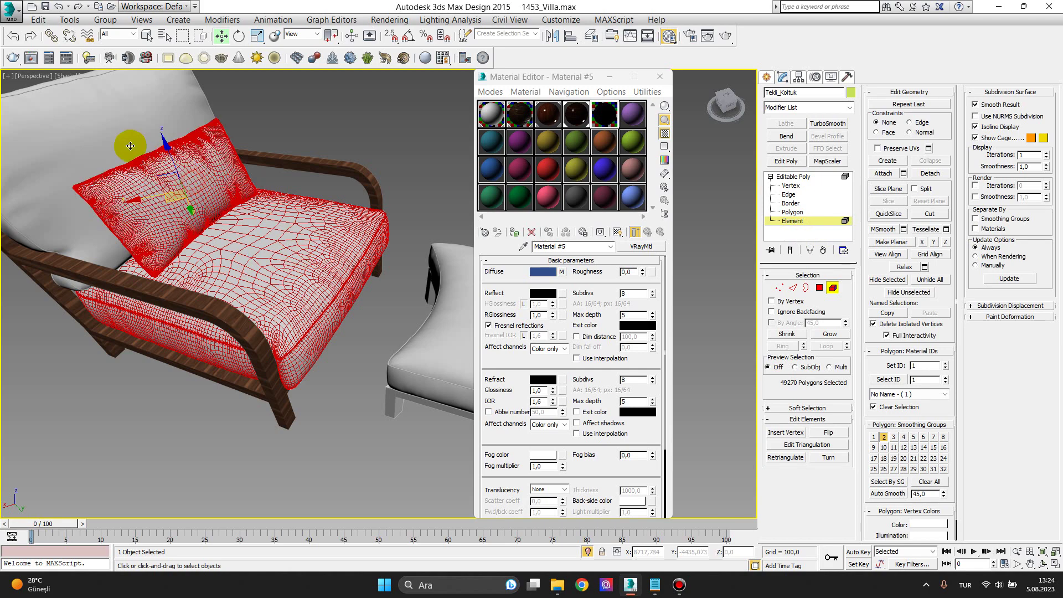
left_click(112, 136, "ctrl")
middle_click_drag(246, 206, 285, 247)
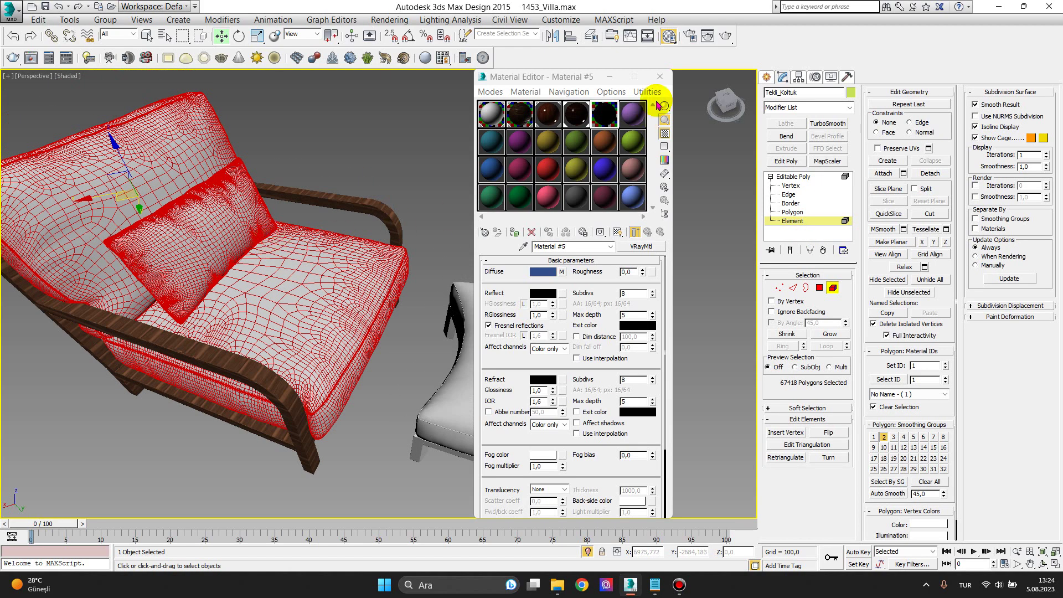
left_click(528, 230)
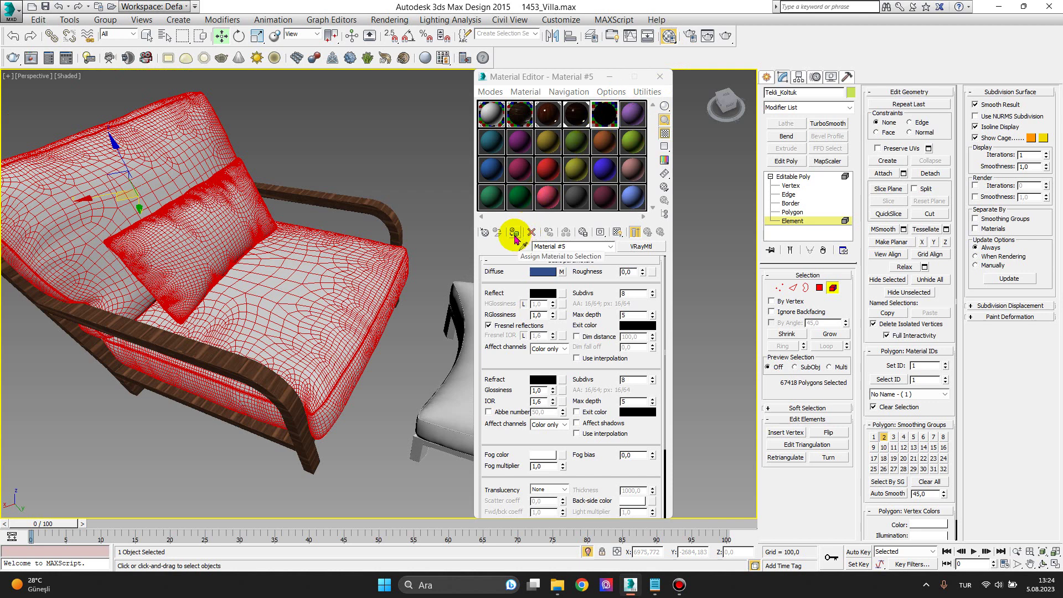
left_click(515, 232)
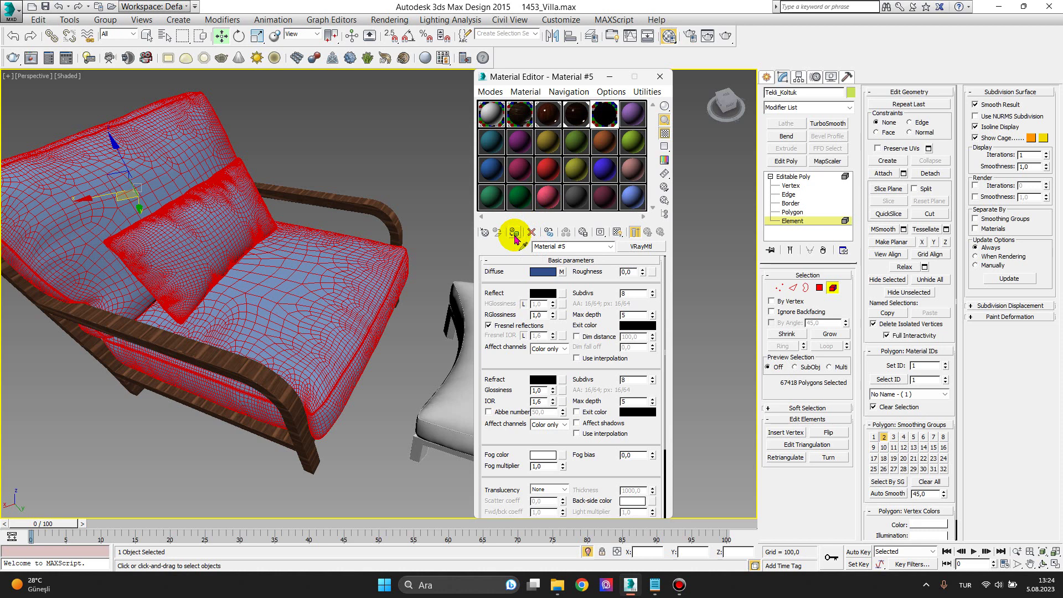
Display Material #5's dark fabric texture on the cushions in the viewport and inspect the seat
left_click(414, 172)
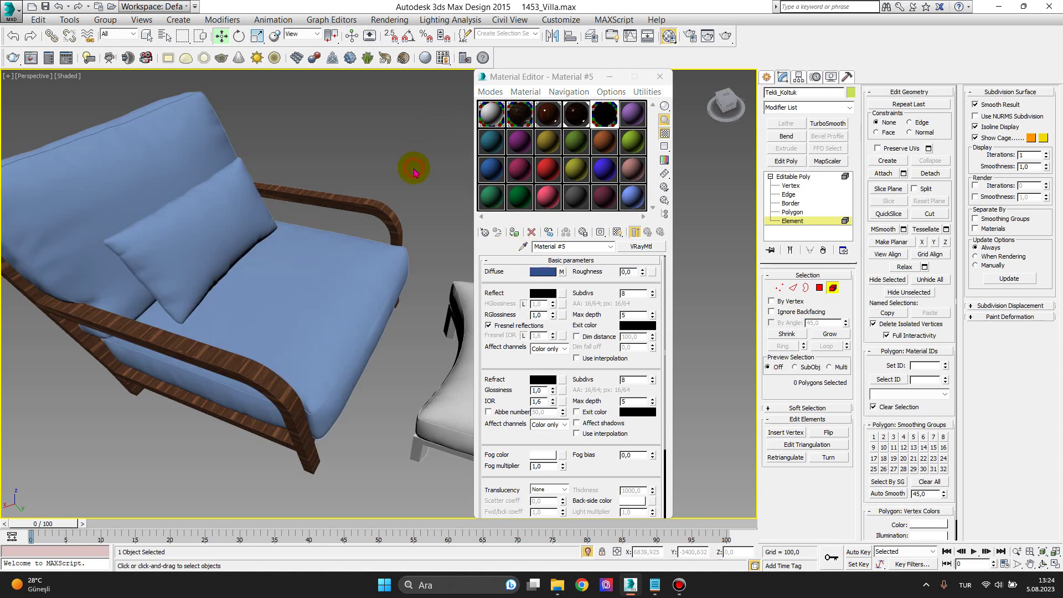
left_click(634, 233)
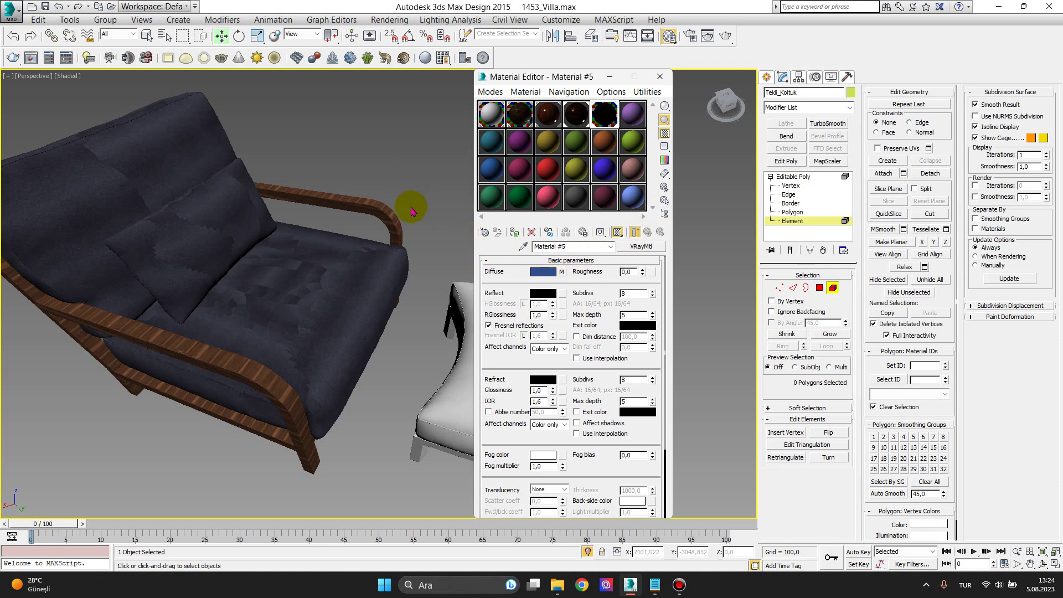
mouse_move(361, 281)
middle_mouse_down("alt")
mouse_move(387, 281)
mouse_move(306, 277)
middle_mouse_up("alt")
scroll(278, 328, "up", 3)
scroll(278, 328, "up", 2)
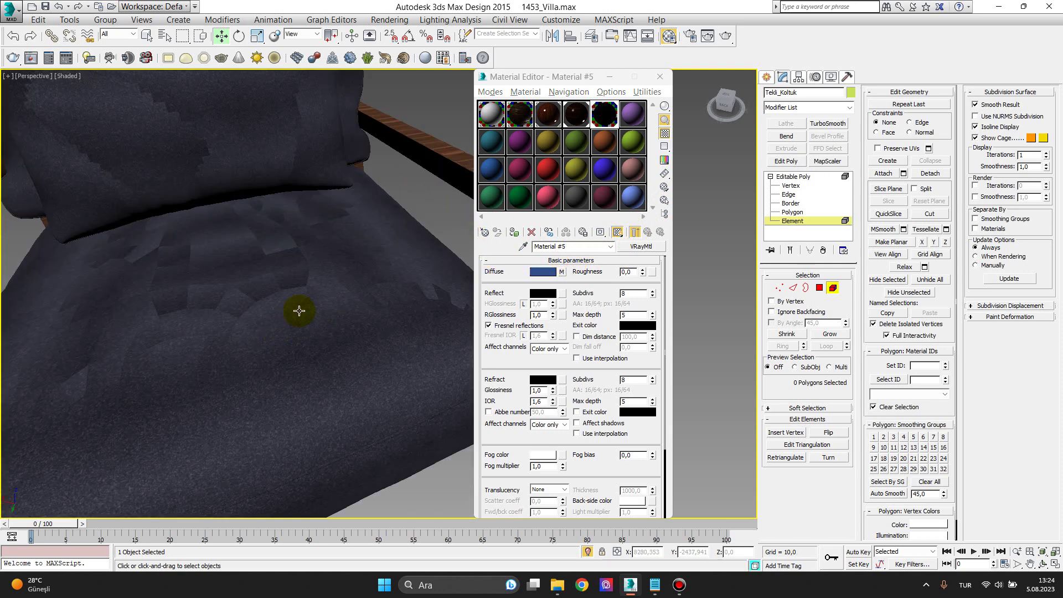
scroll(292, 338, "up", 2)
scroll(287, 323, "up", 2)
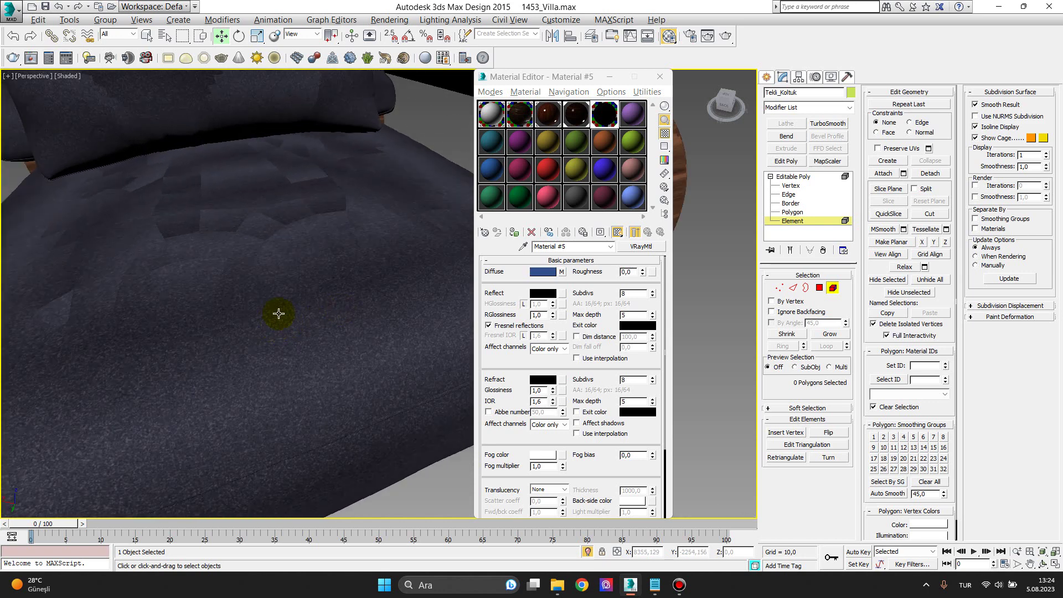
scroll(302, 312, "down", 2)
scroll(322, 315, "down", 2)
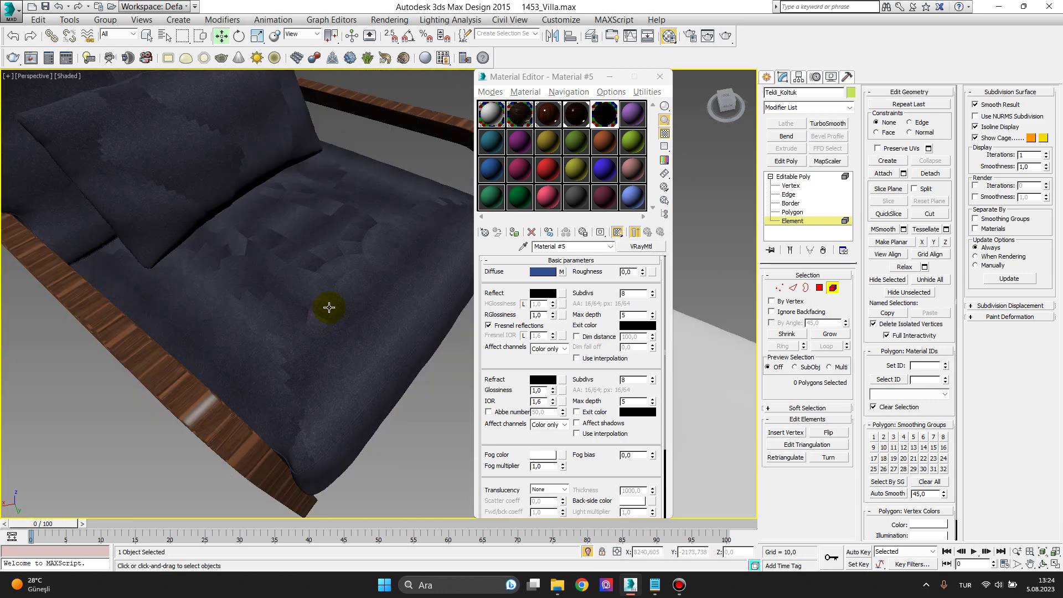
scroll(299, 317, "up", 1)
scroll(313, 318, "up", 1)
scroll(272, 342, "up", 1)
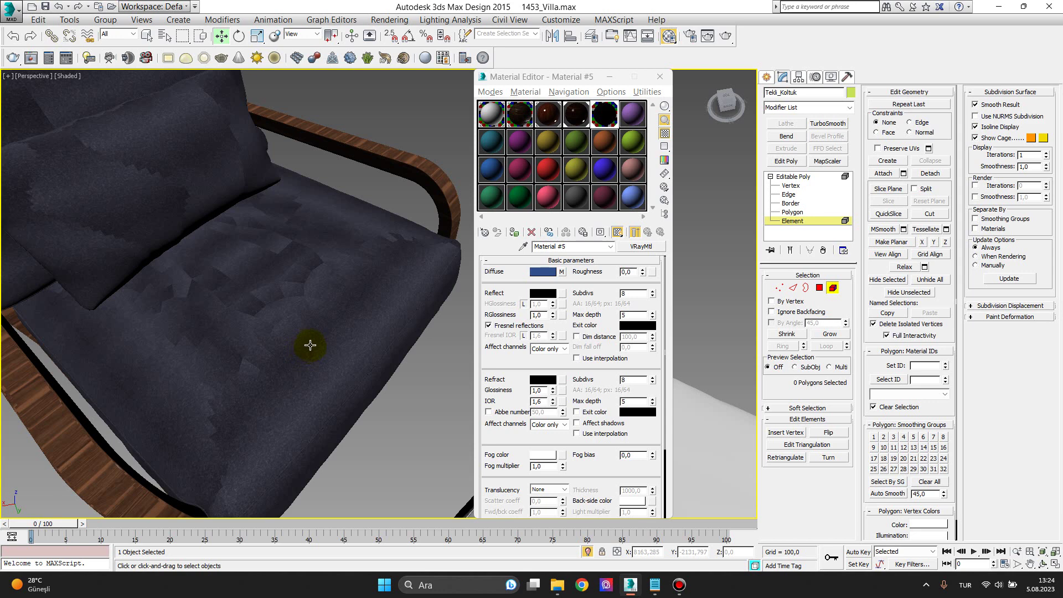
scroll(332, 327, "down", 1)
scroll(310, 294, "up", 1)
scroll(293, 304, "up", 1)
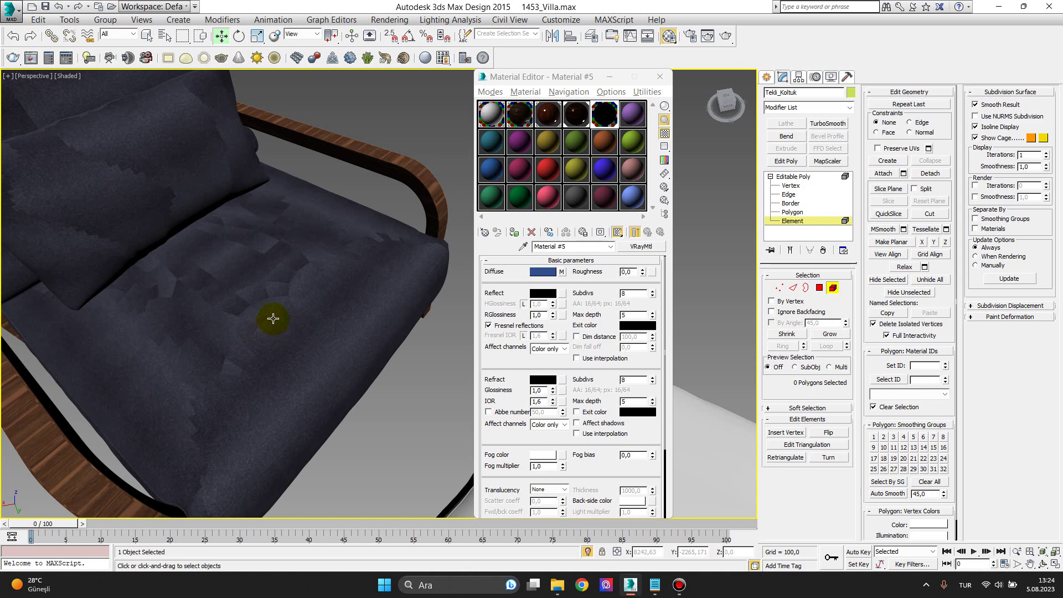
scroll(276, 316, "down", 1)
scroll(273, 294, "up", 1)
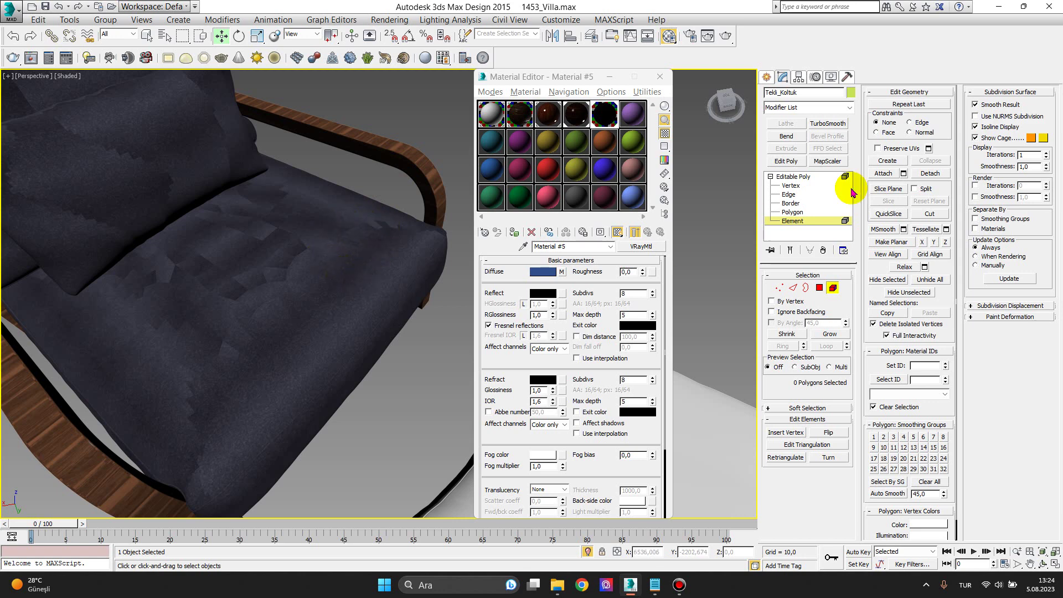
Reselect the seat cushion, pillow and backrest cushion together as Element sub-objects
left_click(800, 222)
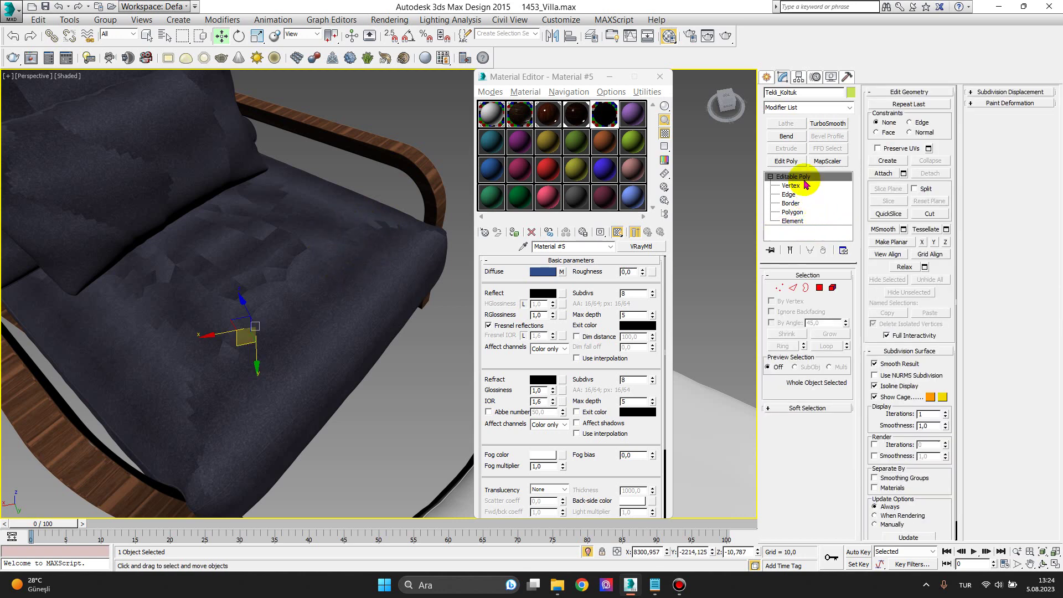
middle_click_drag(301, 247, 269, 259)
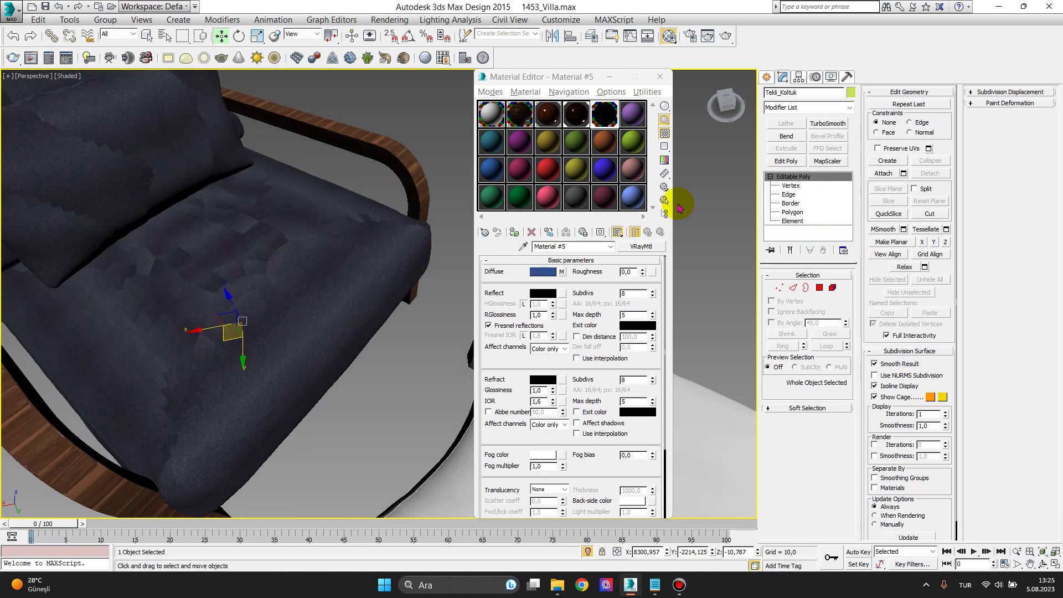
left_click(800, 222)
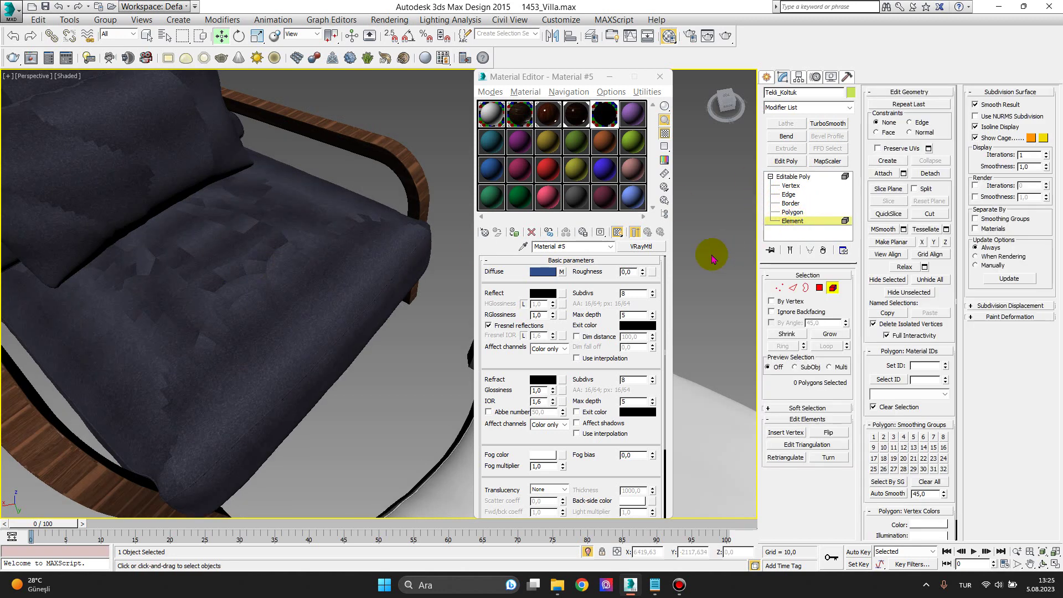
left_click(770, 177)
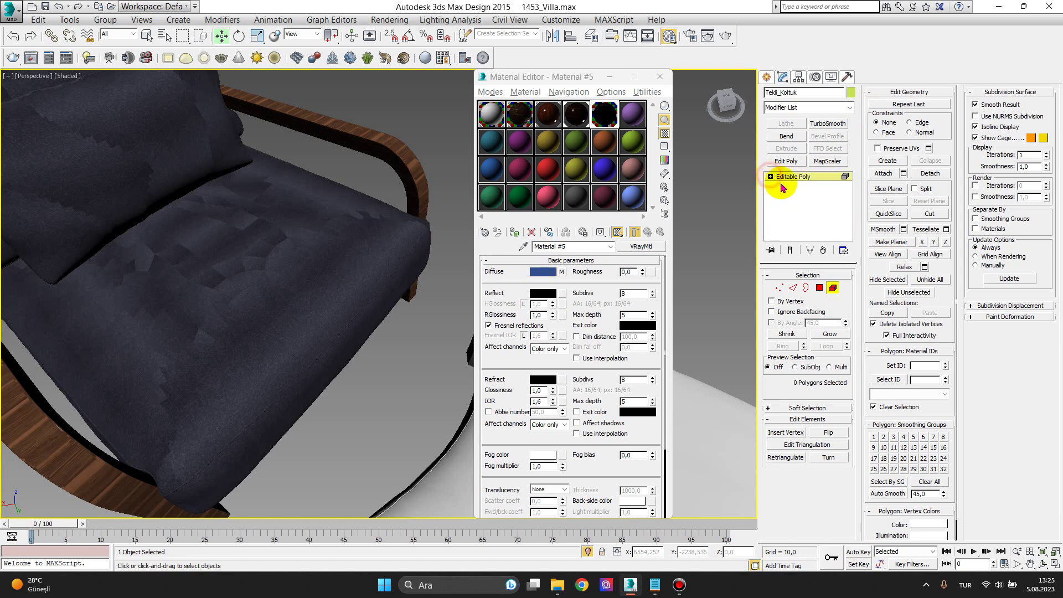
left_click(769, 178)
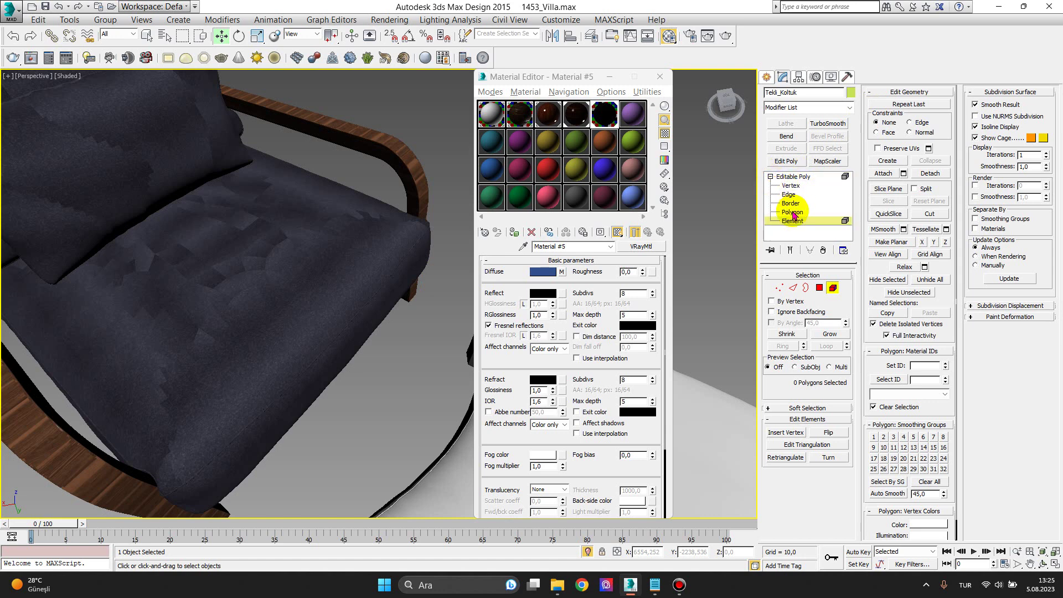
left_click(219, 278)
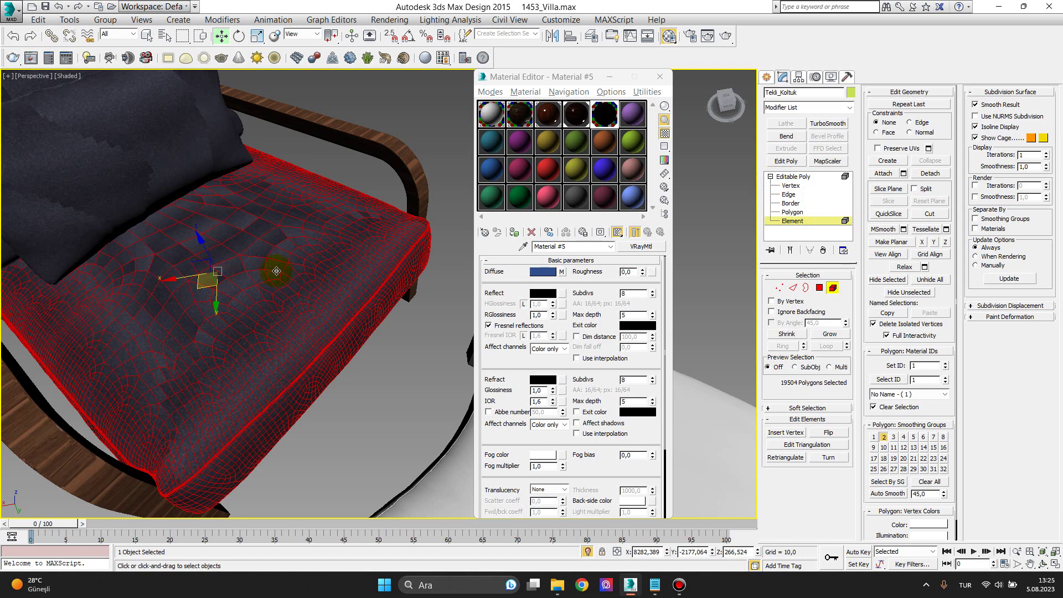
scroll(279, 273, "down", 4)
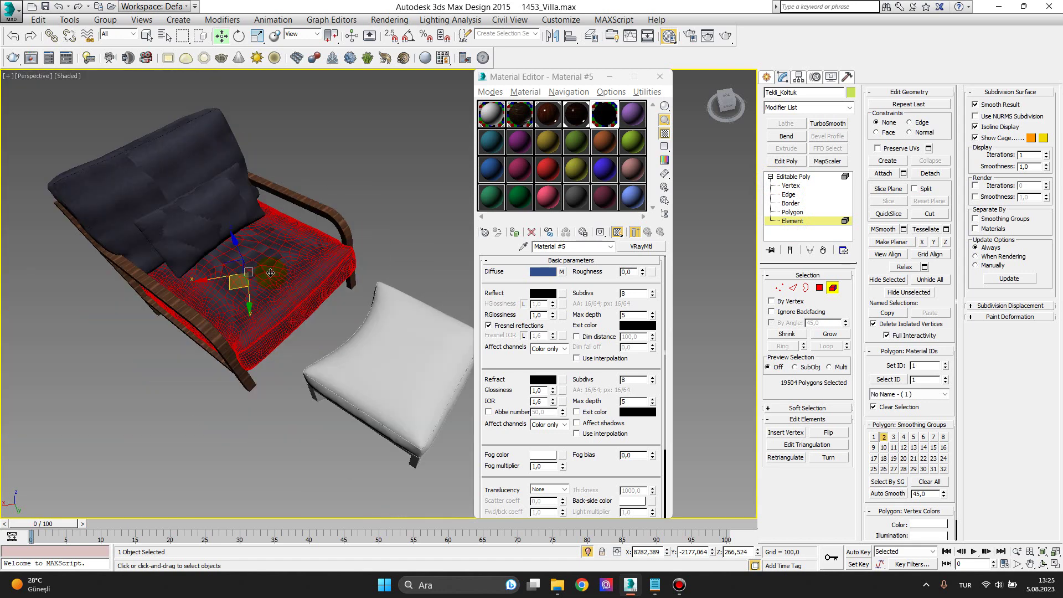
left_click(185, 213, "ctrl")
left_click(127, 166, "ctrl")
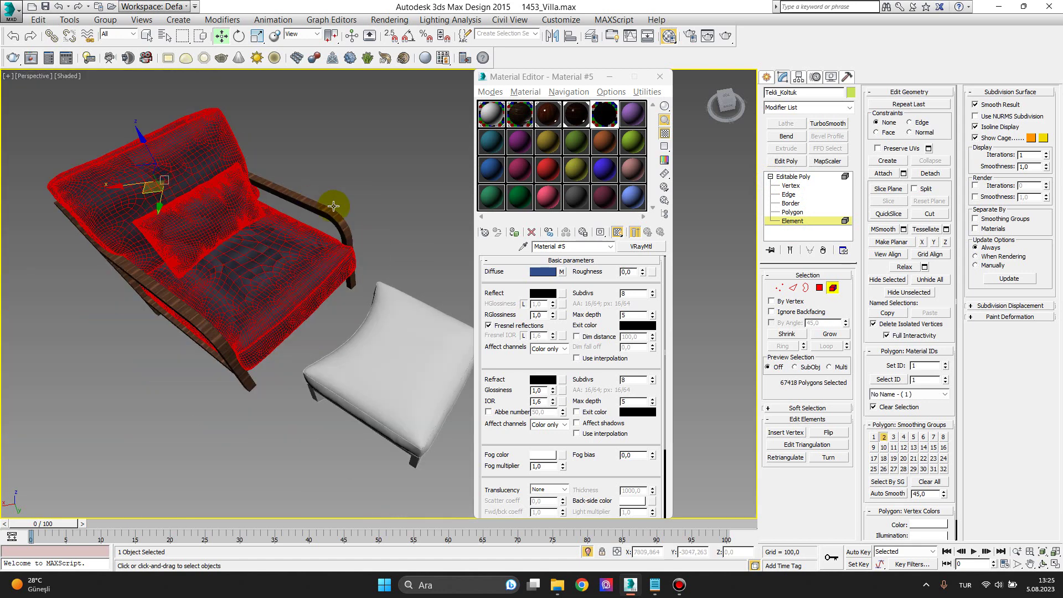
left_click(850, 108)
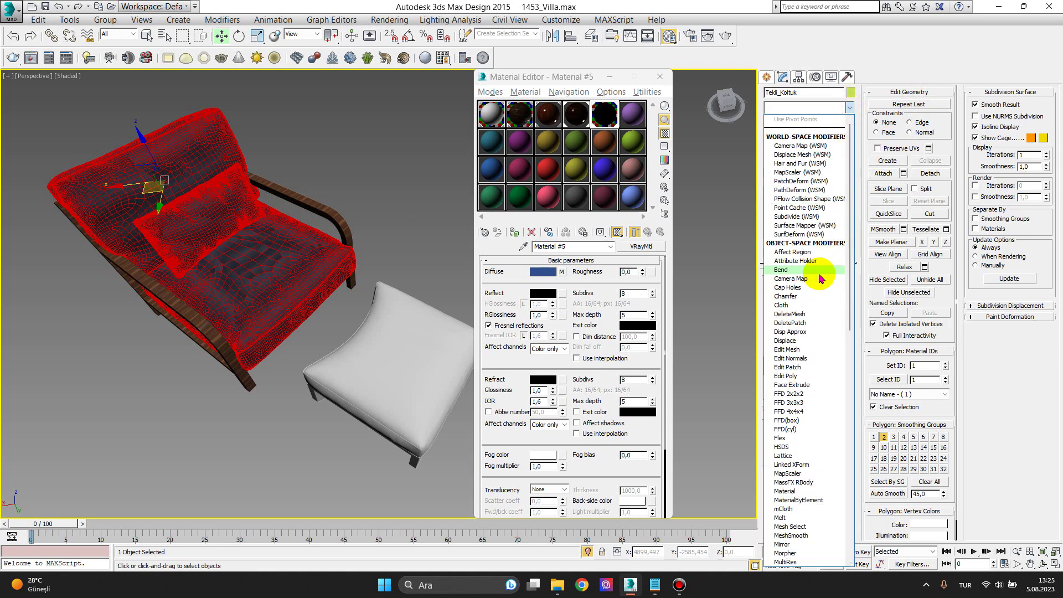
Add a MapScaler modifier to the selected cushion elements
key("m")
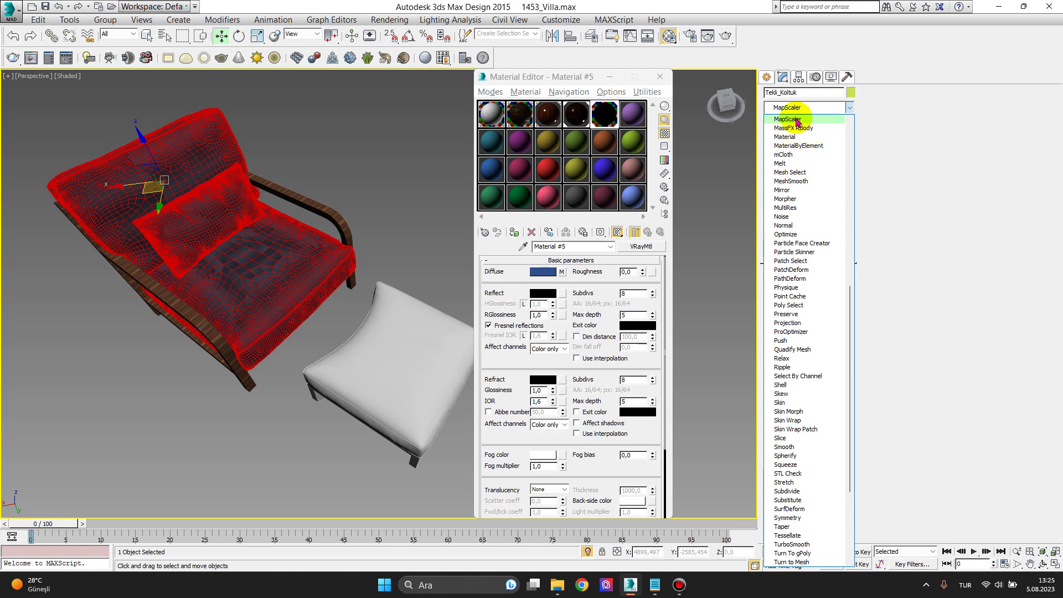
left_click(786, 119)
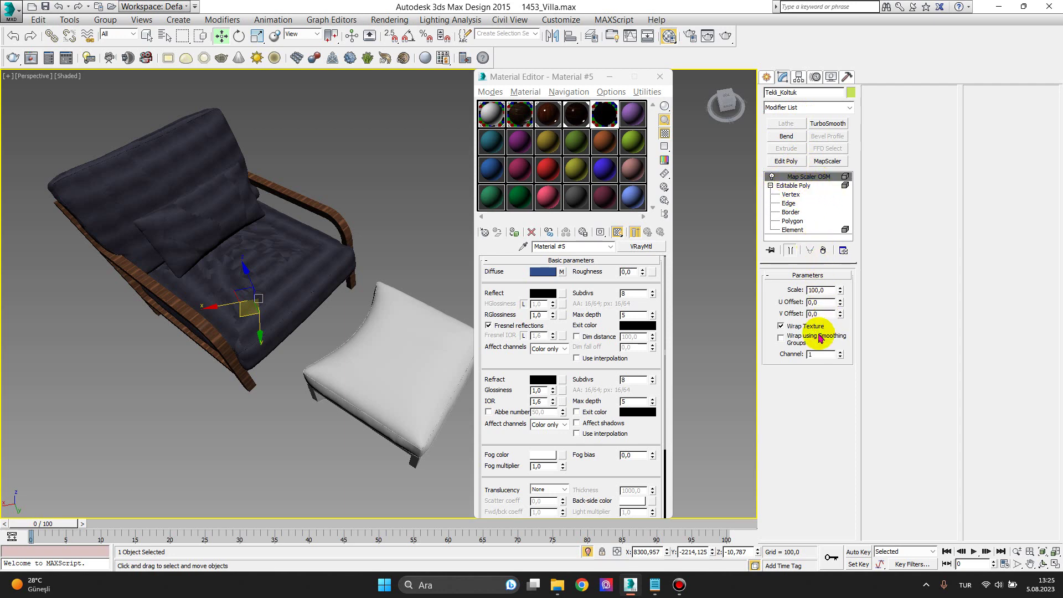
double_click(828, 290)
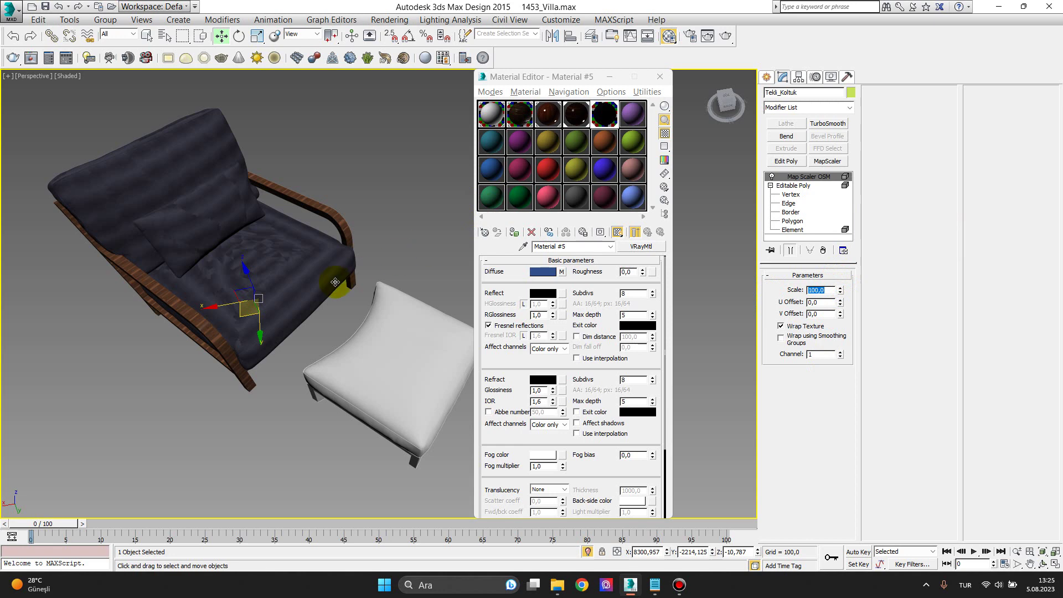
Enter 45 as the Map Scaler scale so the cushion fabric tiles more finely
scroll(301, 292, "up", 4)
scroll(301, 292, "up", 3)
scroll(322, 279, "down", 2)
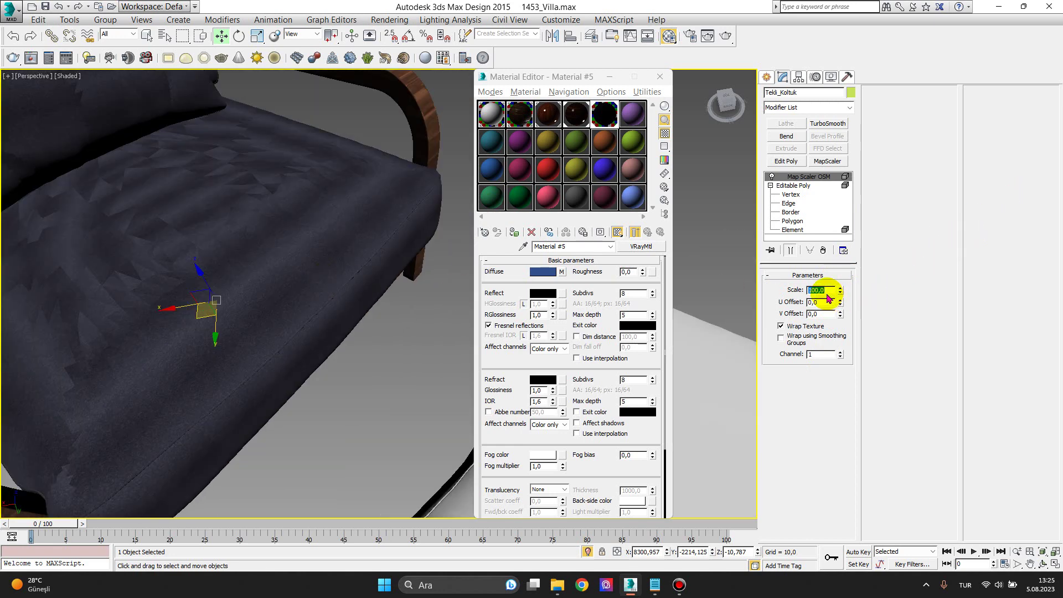
type("45")
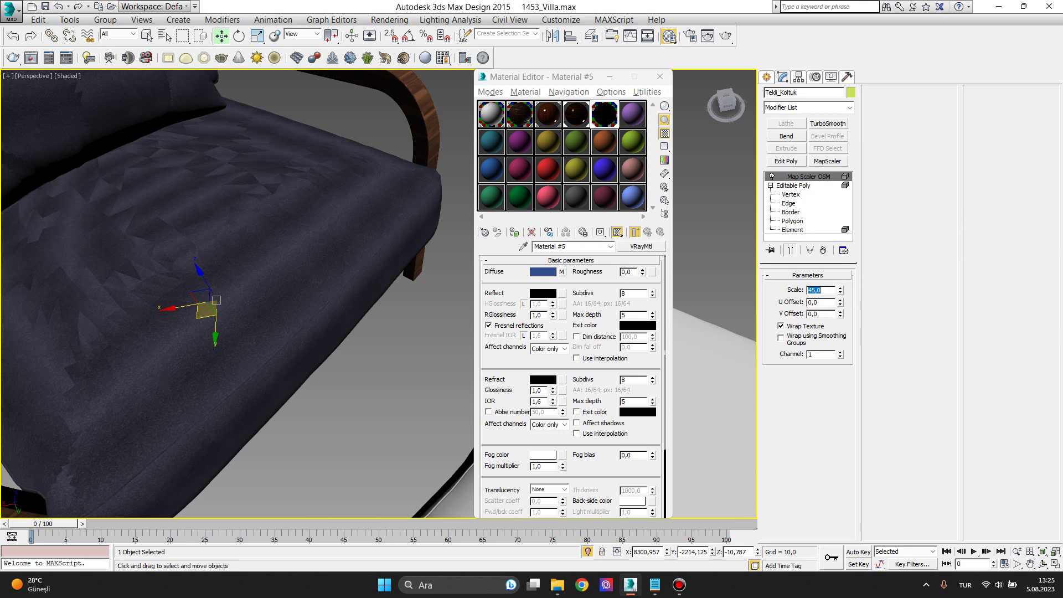
left_click(108, 290)
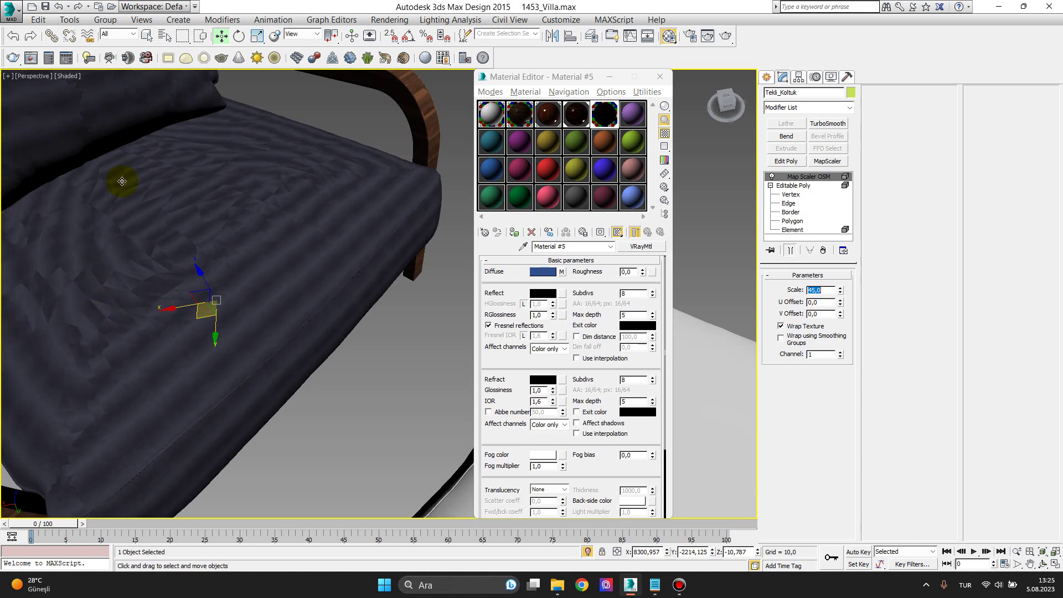
scroll(235, 223, "up", 2)
scroll(232, 256, "down", 3)
scroll(272, 293, "down", 2)
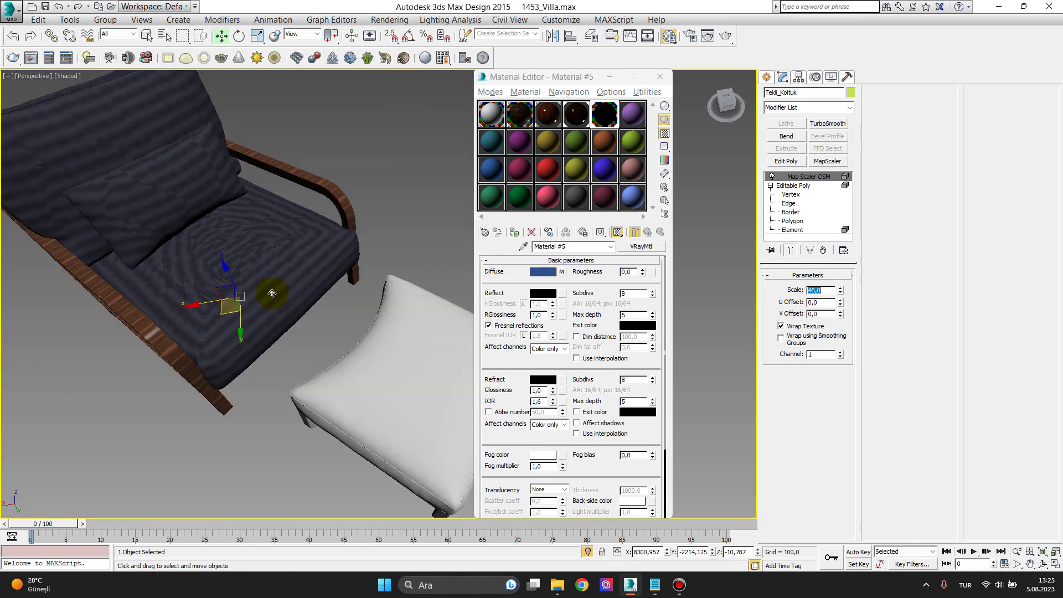
scroll(249, 266, "up", 3)
scroll(249, 265, "down", 1)
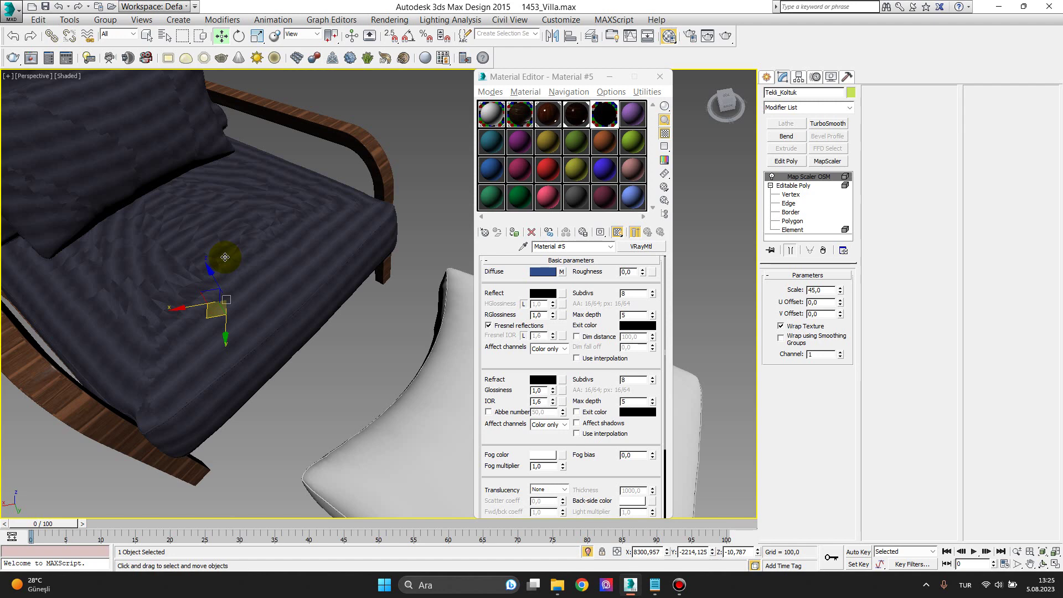
scroll(280, 280, "up", 2)
scroll(281, 280, "down", 2)
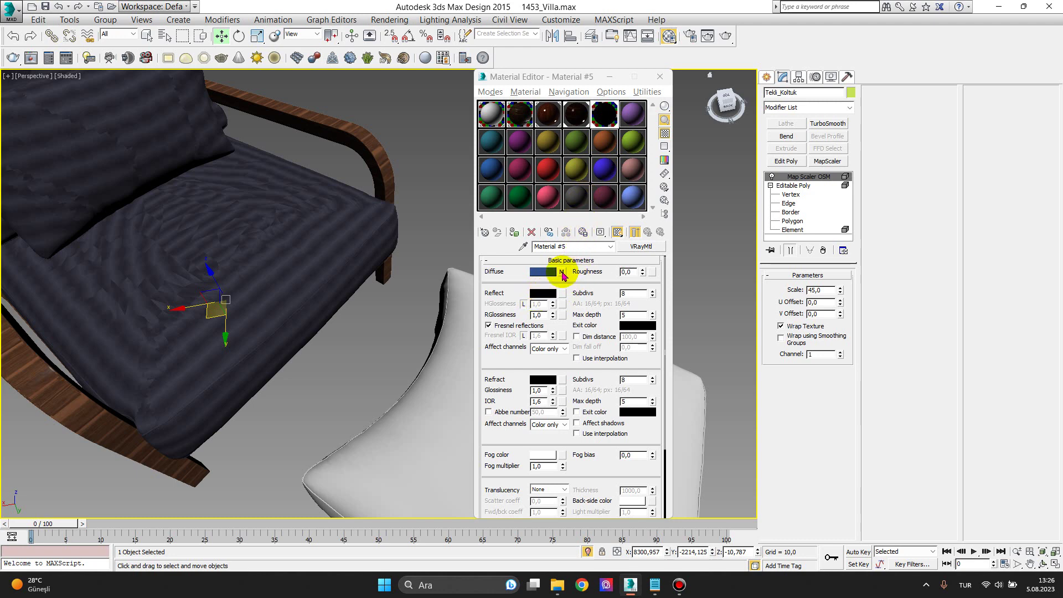
left_click(561, 271)
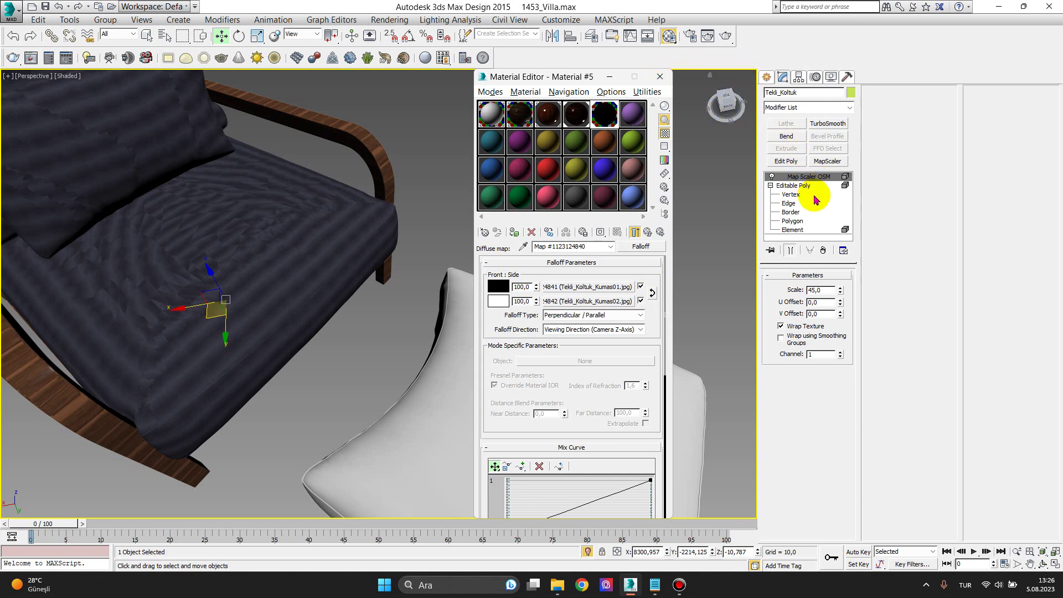
Enter Element level on the chair mesh and clear the selected cushion elements
left_click(809, 231)
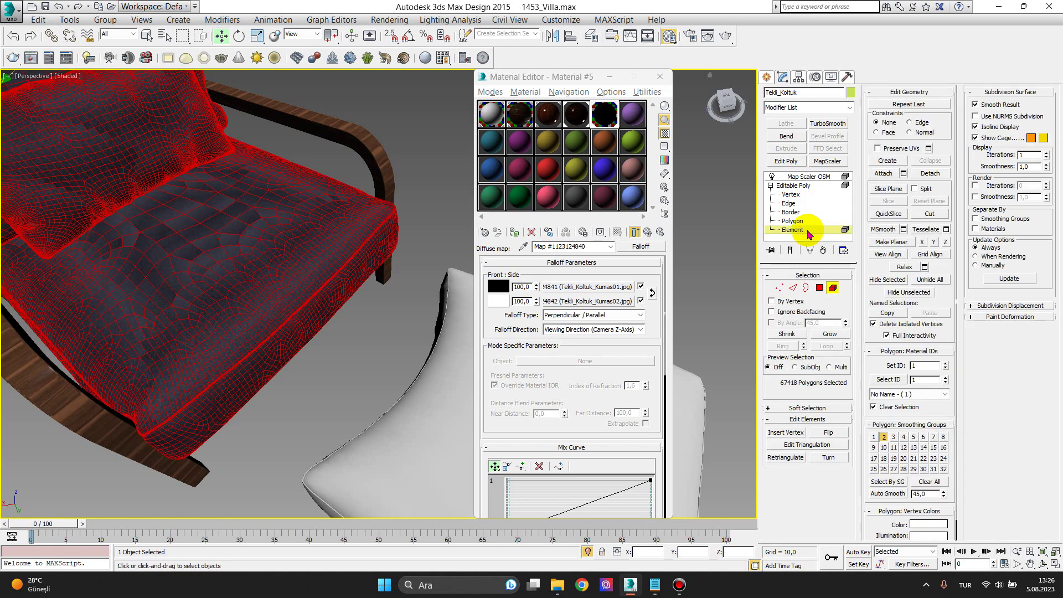
left_click(808, 232)
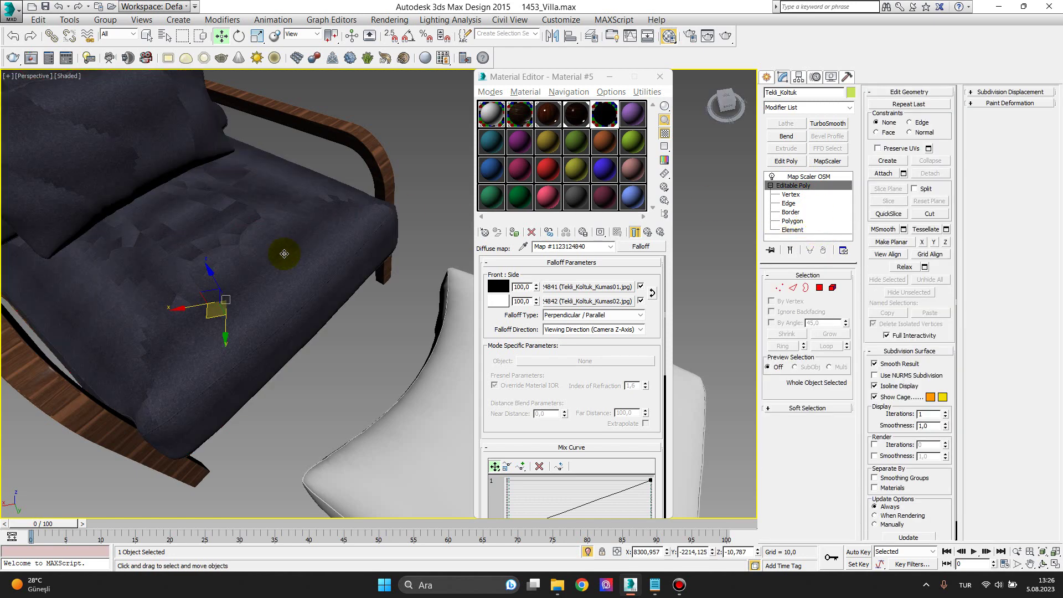
scroll(288, 260, "up", 2)
scroll(292, 268, "up", 2)
scroll(292, 266, "up", 2)
scroll(369, 239, "down", 1)
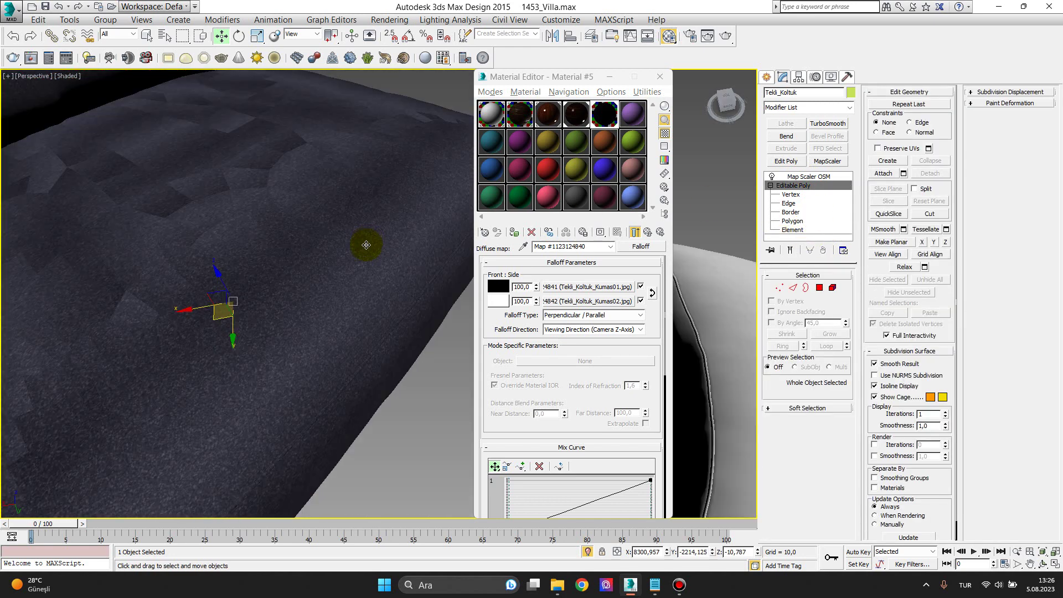
left_click(806, 188)
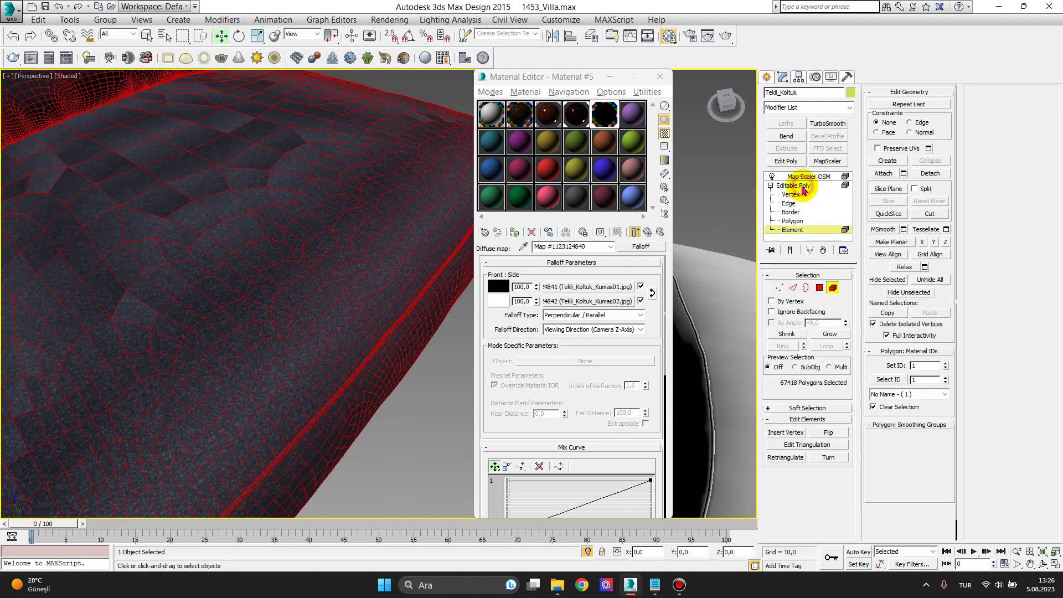
left_click(448, 351)
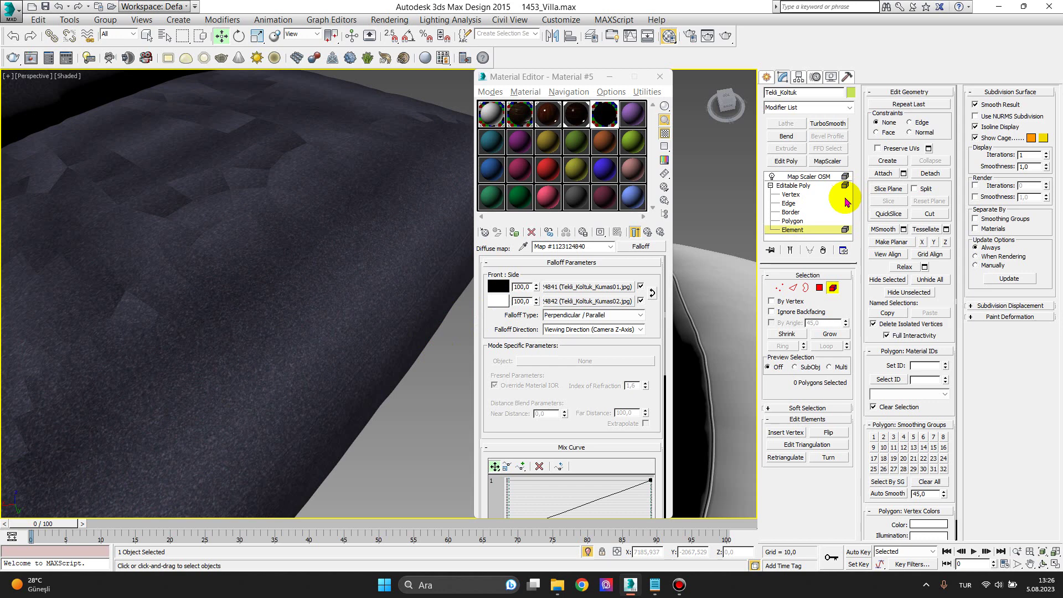
Switch between Element level and Map Scaler, ending on Map Scaler at scale 45
left_click(797, 229)
left_click(807, 177)
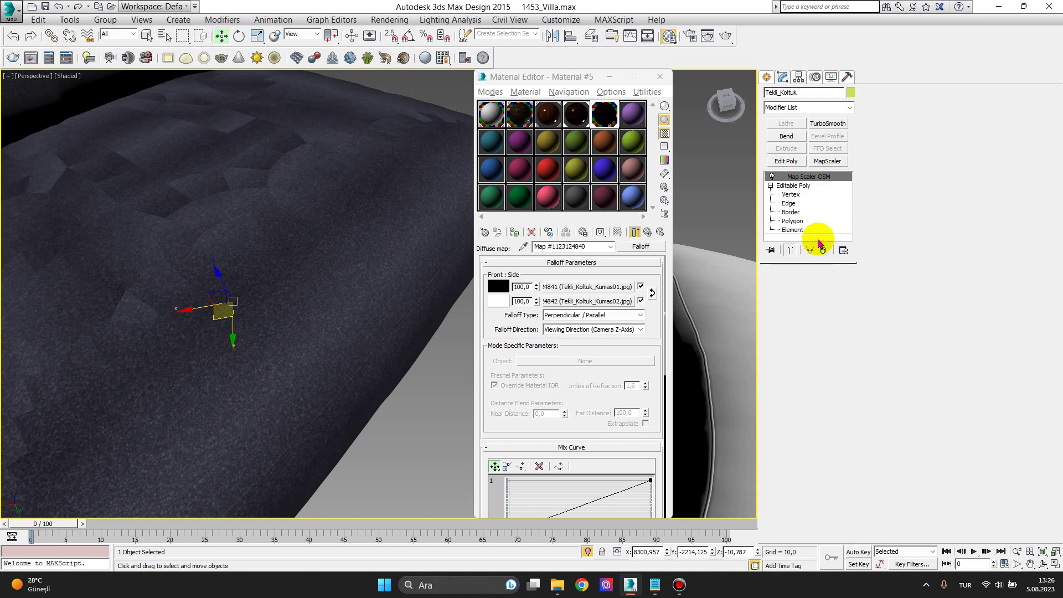
left_click(802, 231)
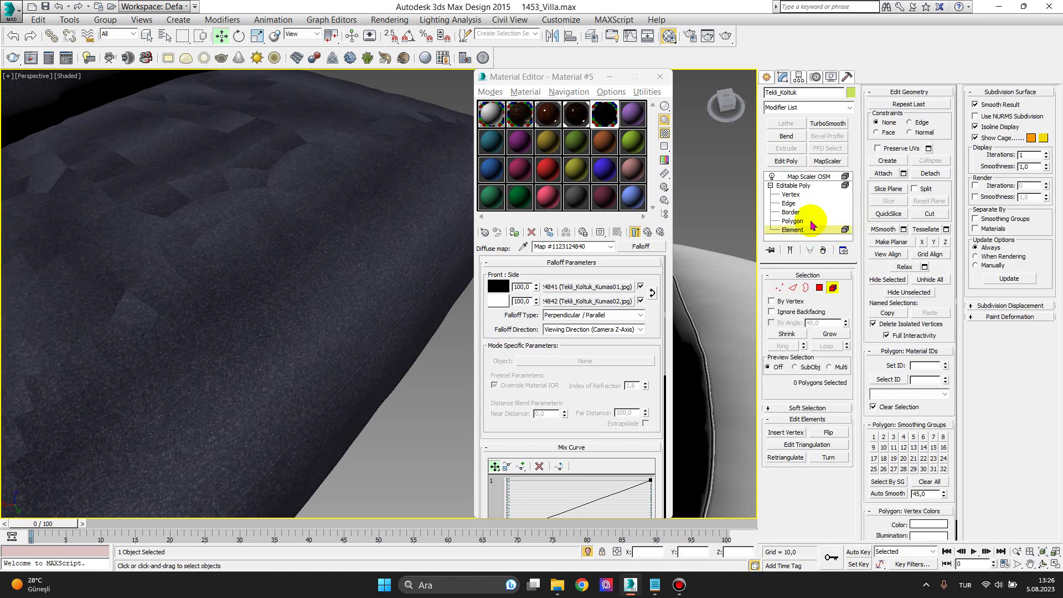
left_click(803, 177)
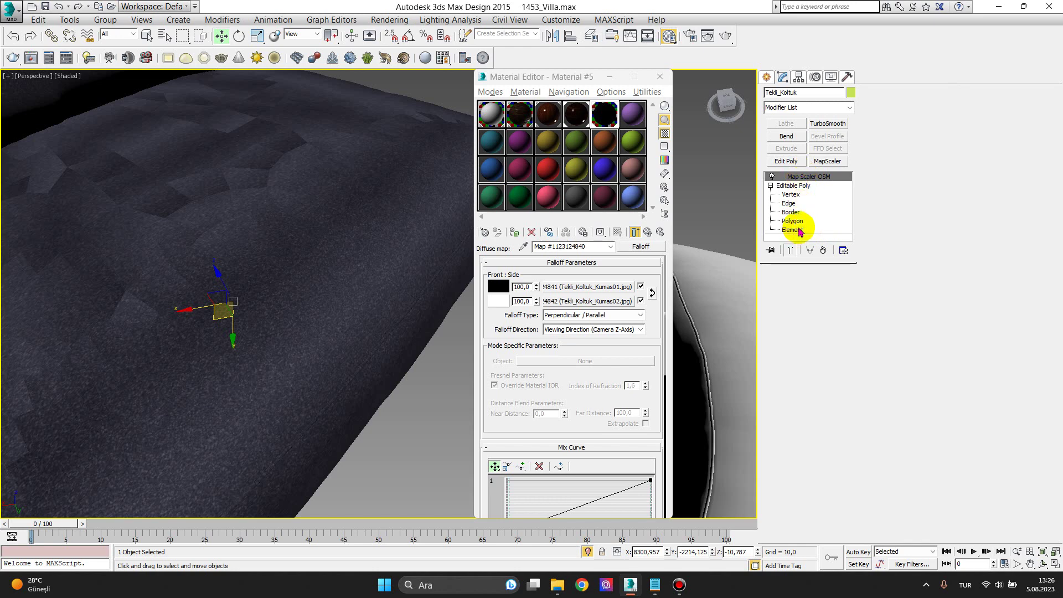
left_click(800, 231)
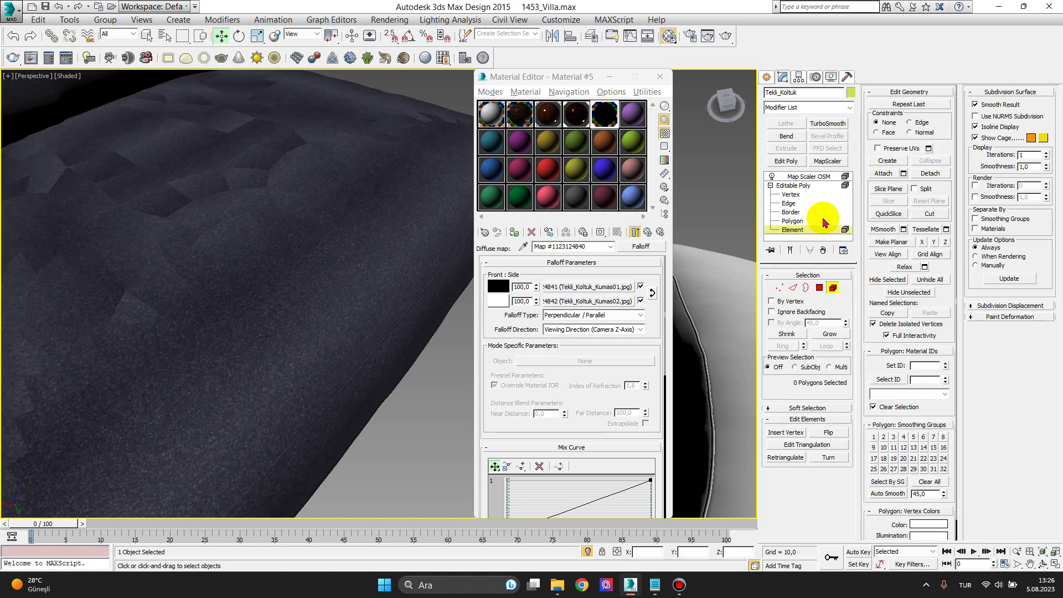
left_click(807, 178)
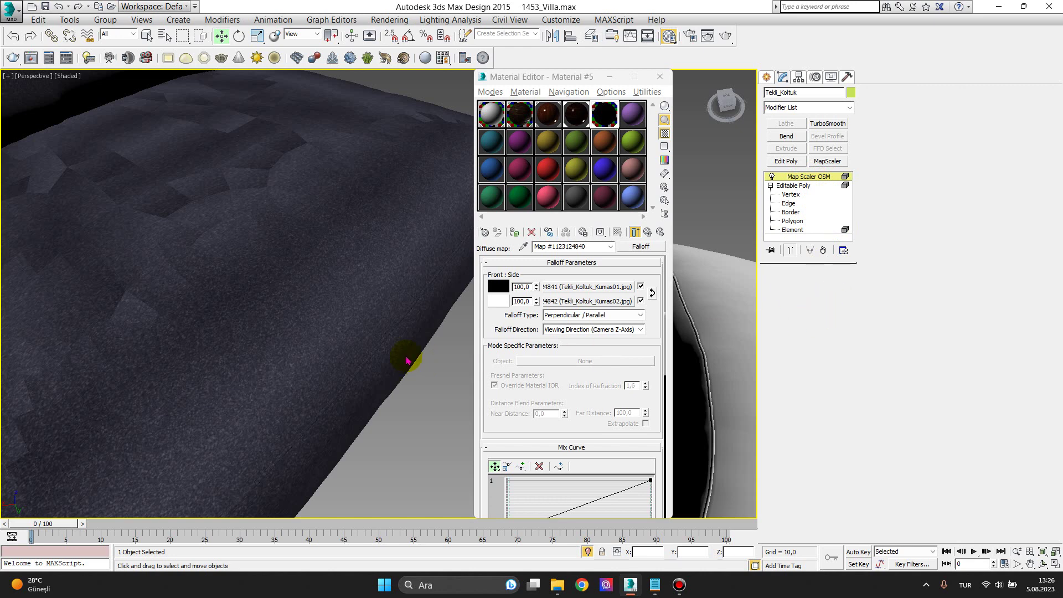
scroll(409, 361, "down", 5)
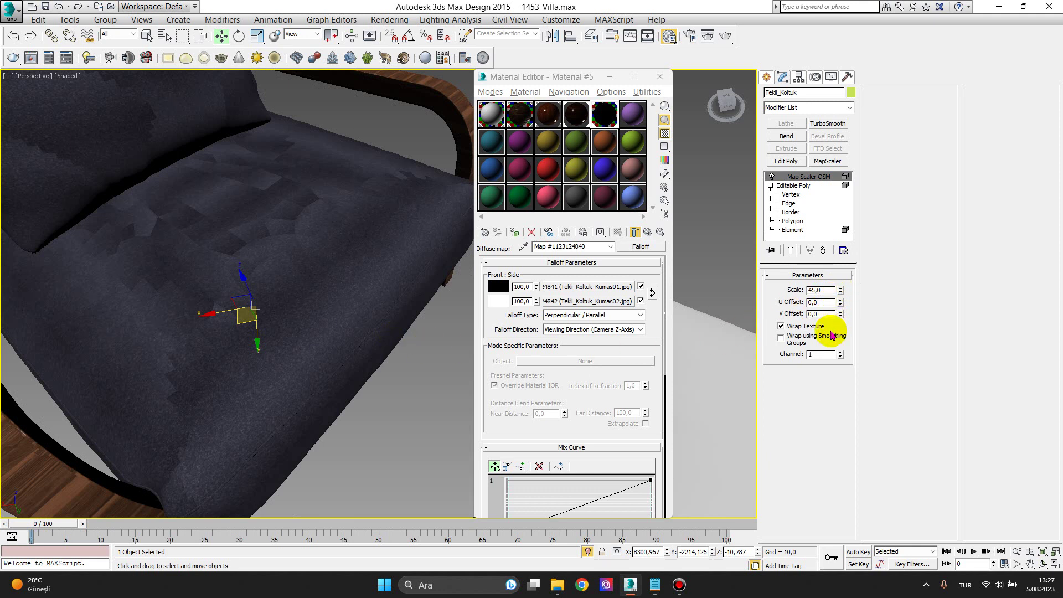
Retype the Map Scaler scale field, restoring it to 45
left_click_drag(836, 290, 800, 290)
scroll(398, 259, "up", 2)
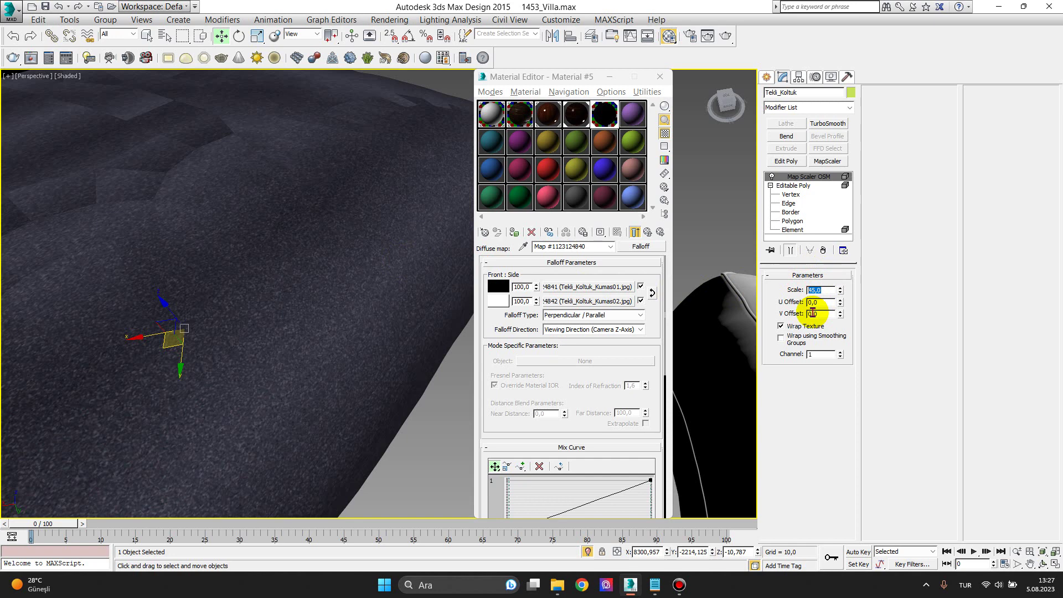
type("7")
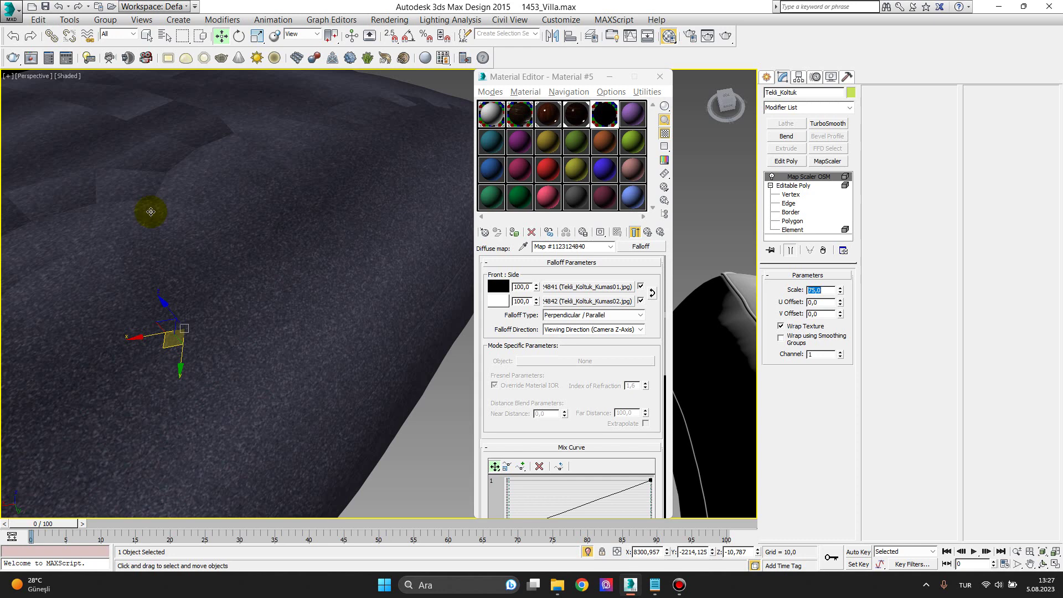
scroll(296, 268, "up", 2)
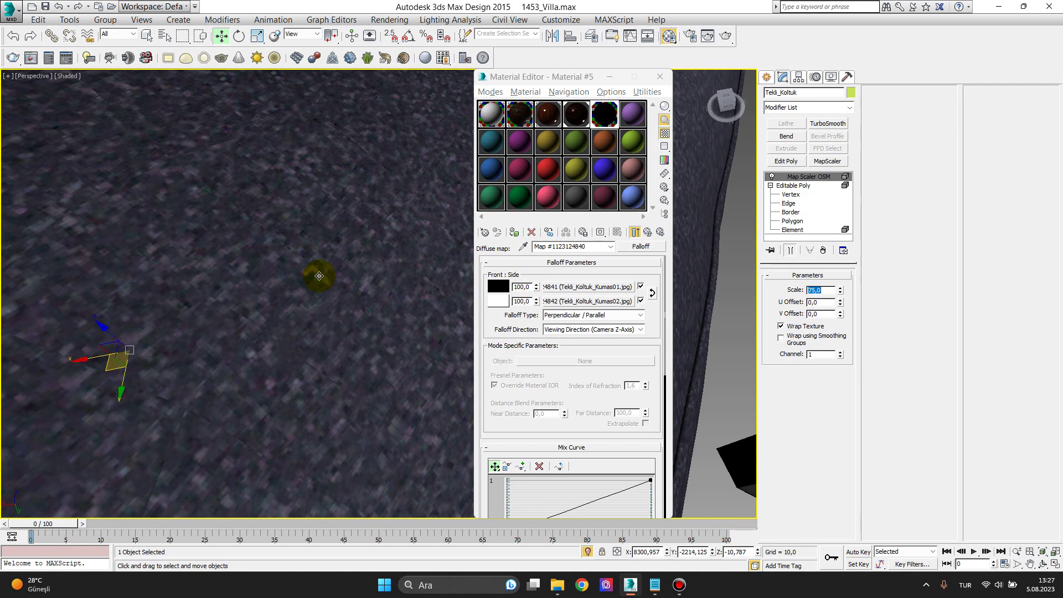
scroll(325, 254, "up", 1)
scroll(280, 254, "up", 1)
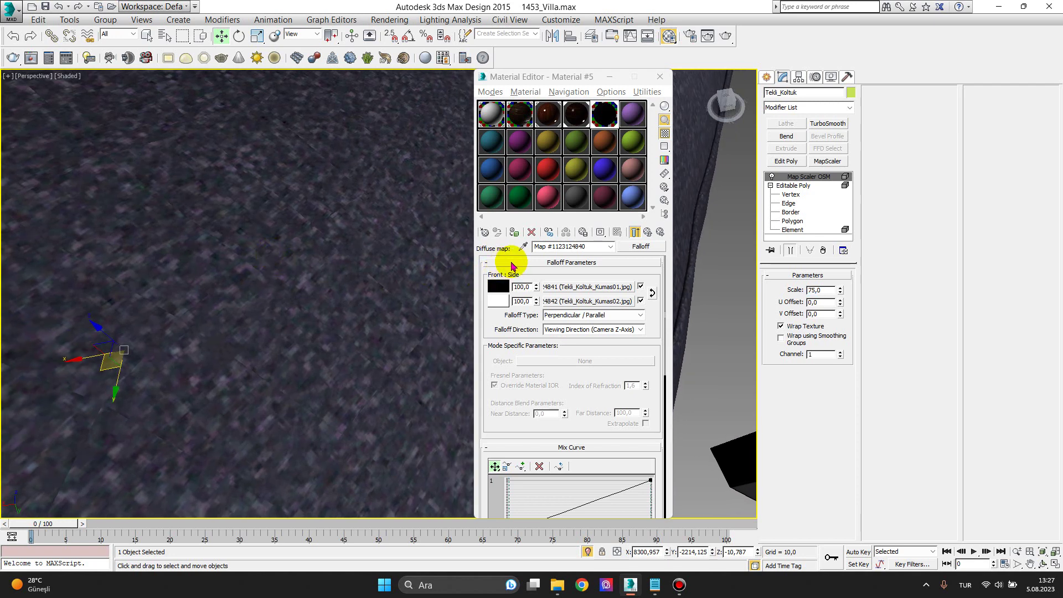
left_click(814, 289)
double_click(814, 289)
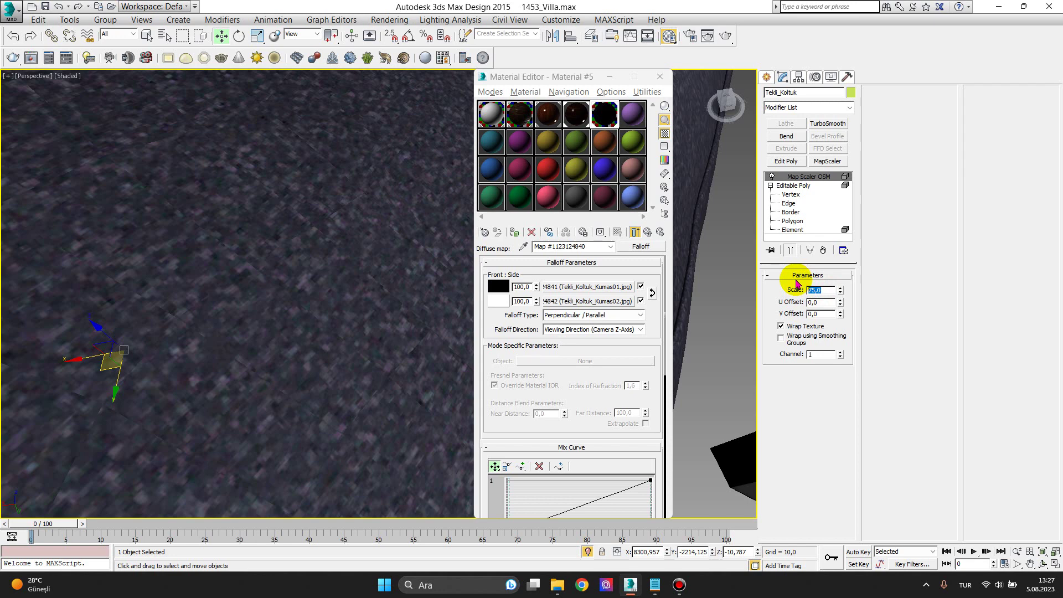
type("45")
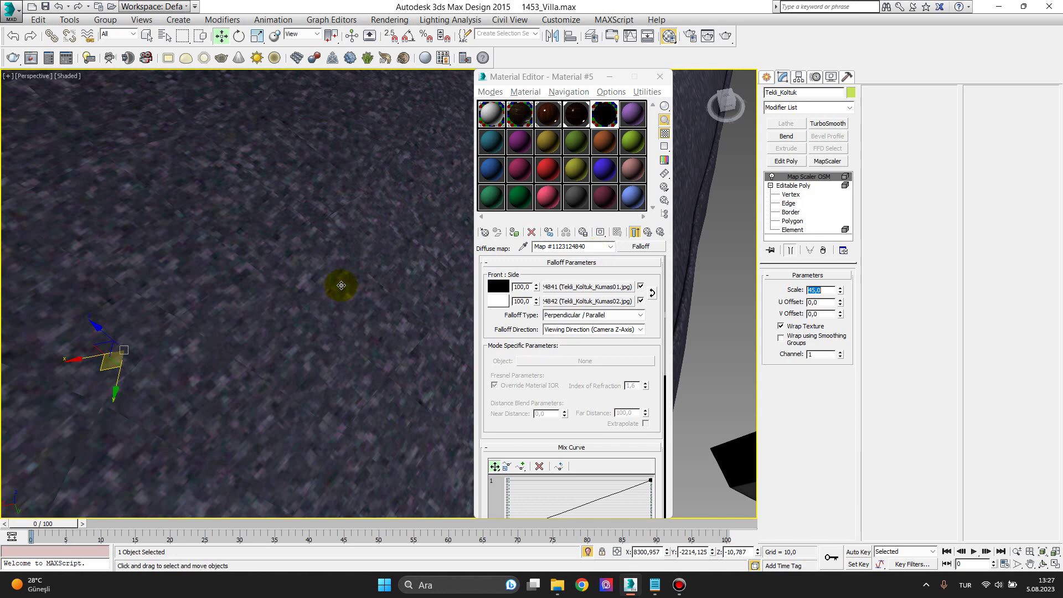
Raise the Map Scaler scale to 75 and inspect the larger fabric pattern
key("shift+z")
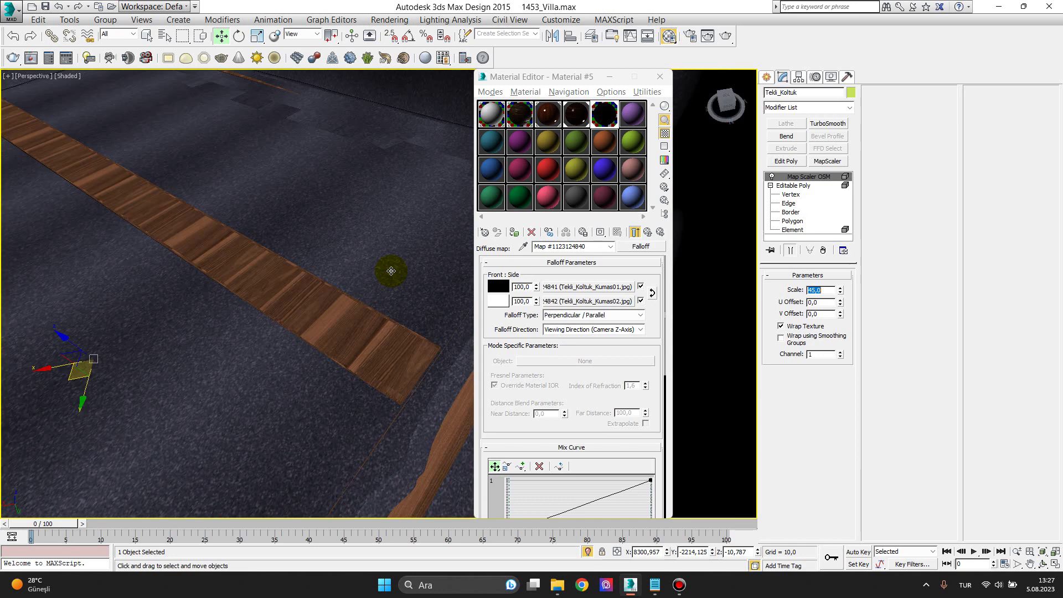
key("shift+z")
scroll(359, 316, "up", 1)
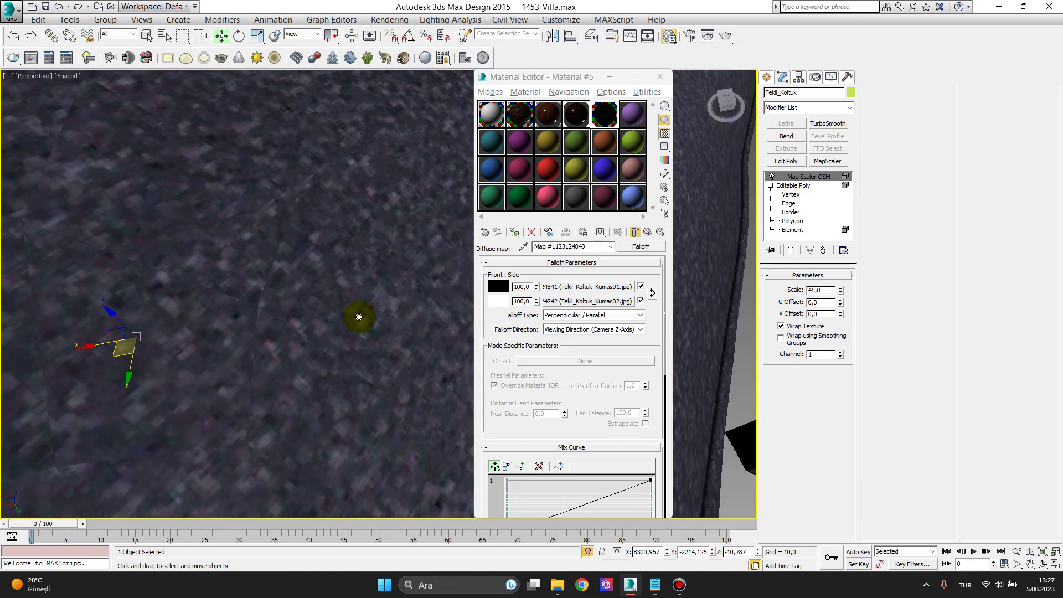
scroll(361, 312, "down", 1)
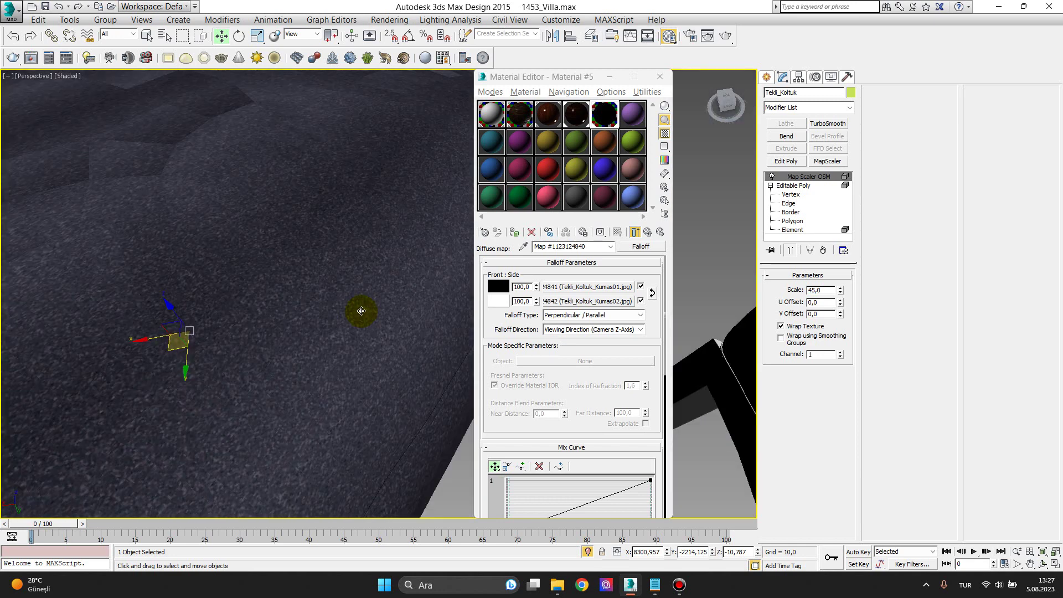
double_click(824, 290)
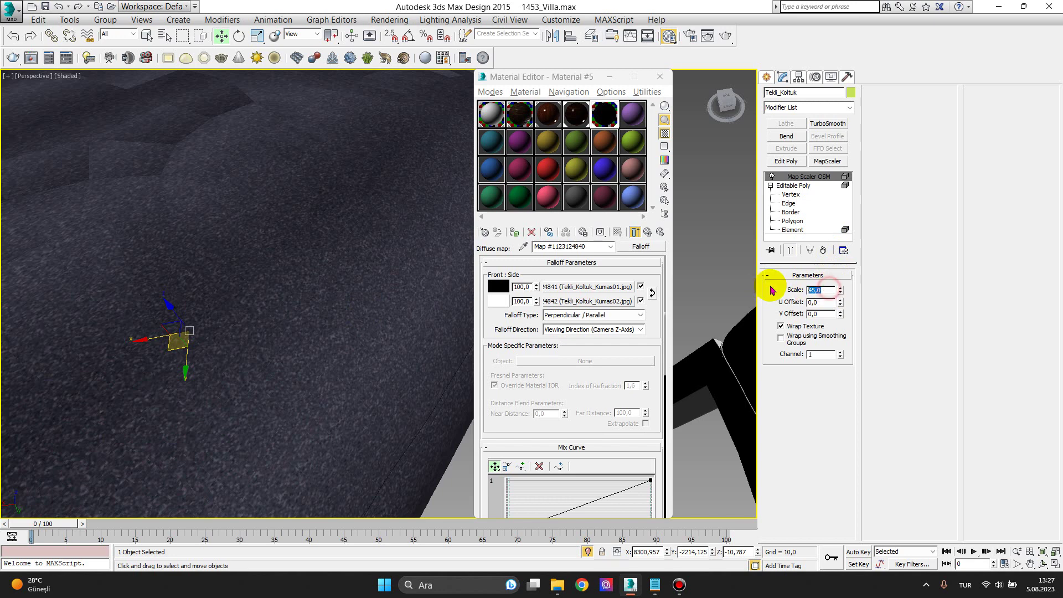
type("75")
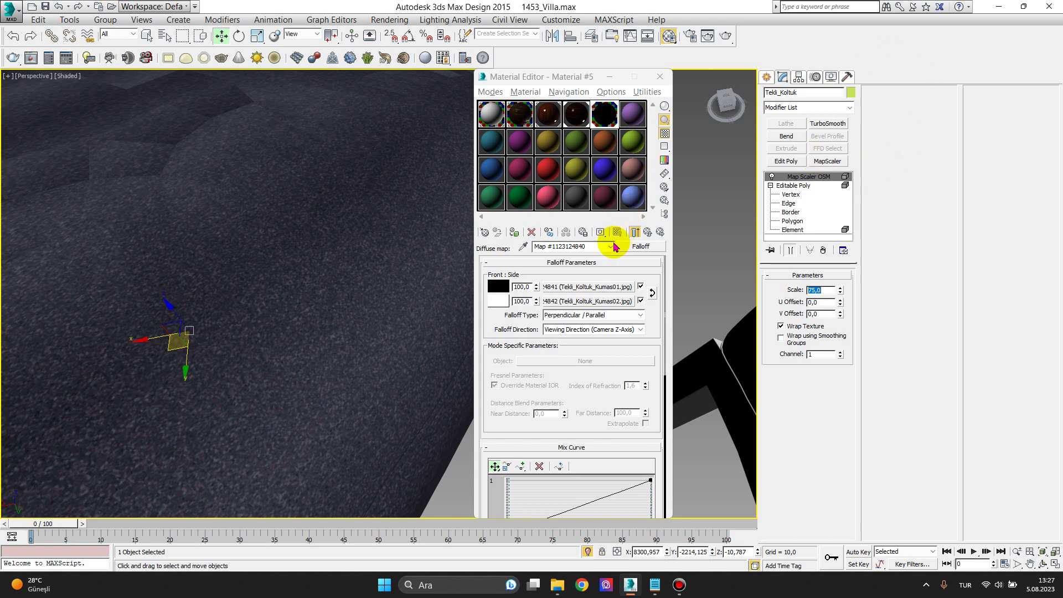
scroll(387, 308, "up", 2)
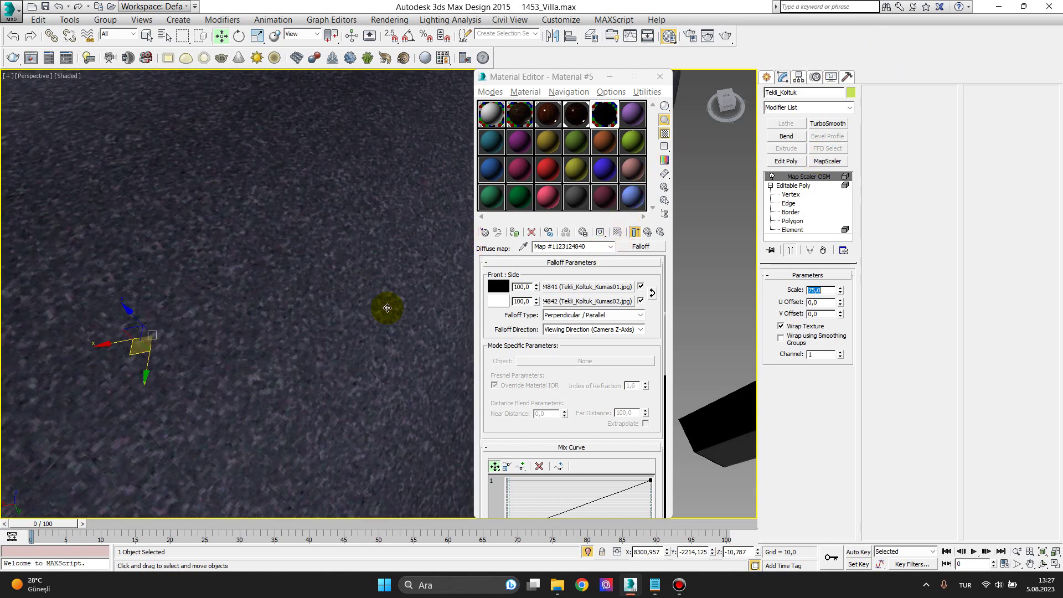
scroll(388, 310, "down", 3)
scroll(390, 315, "up", 3)
scroll(388, 310, "down", 3)
scroll(339, 302, "down", 1)
scroll(339, 284, "down", 1)
scroll(336, 286, "down", 1)
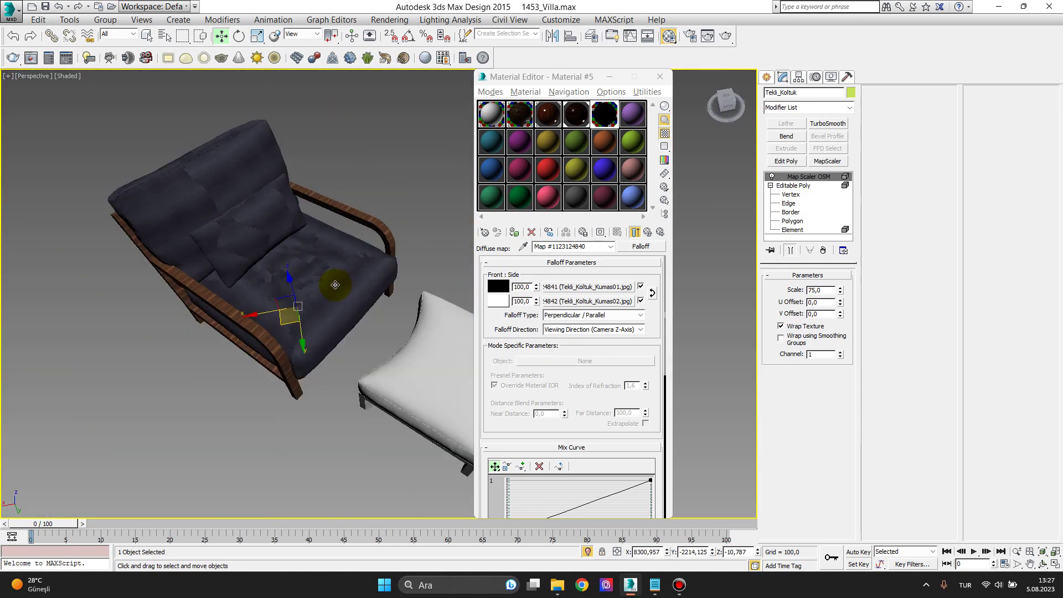
Reselect the armchair Tekli_Koltuk and frame the whole chair in the viewport
scroll(246, 246, "up", 2)
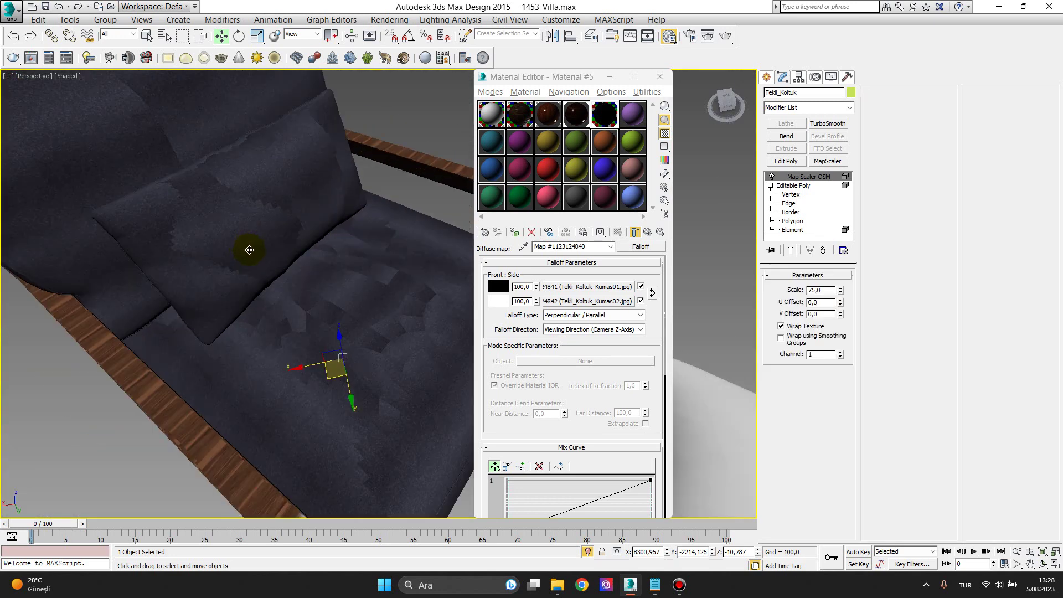
scroll(331, 302, "up", 1)
scroll(334, 302, "down", 3)
scroll(339, 302, "up", 2)
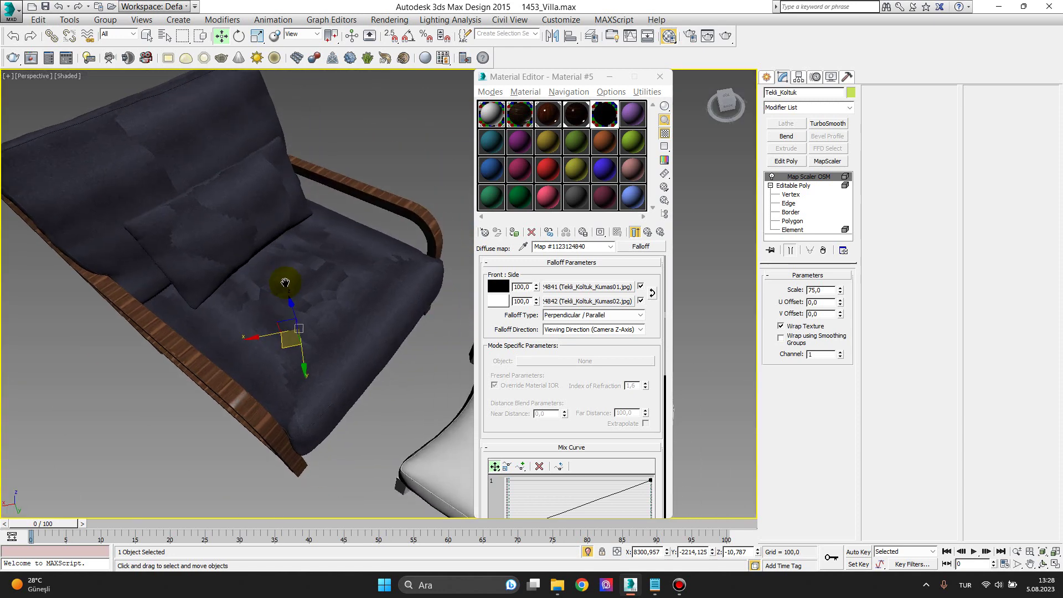
left_click(412, 167)
left_click(375, 285)
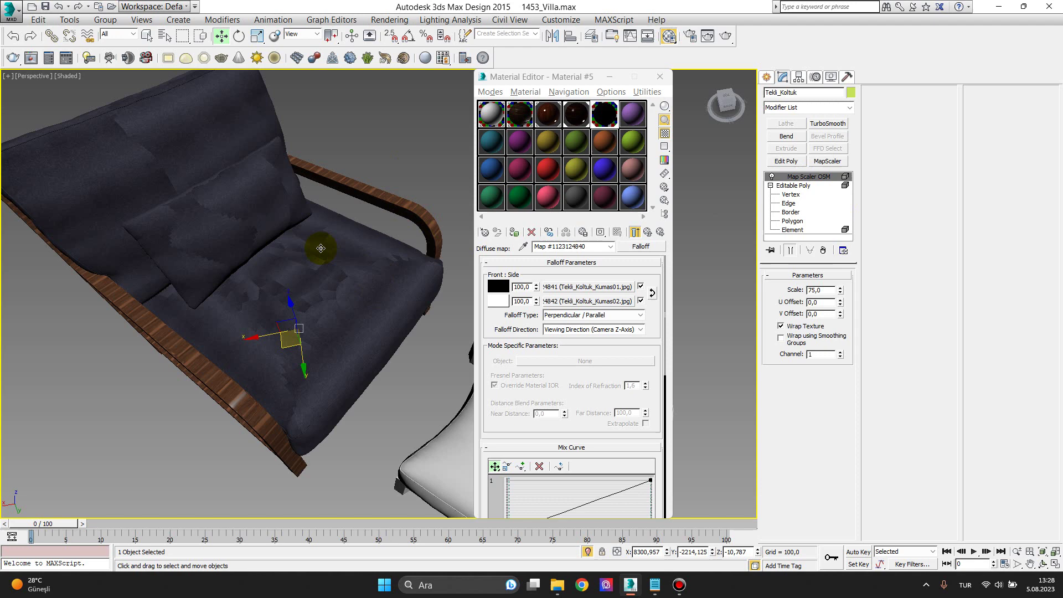
scroll(198, 161, "up", 3)
scroll(199, 168, "down", 2)
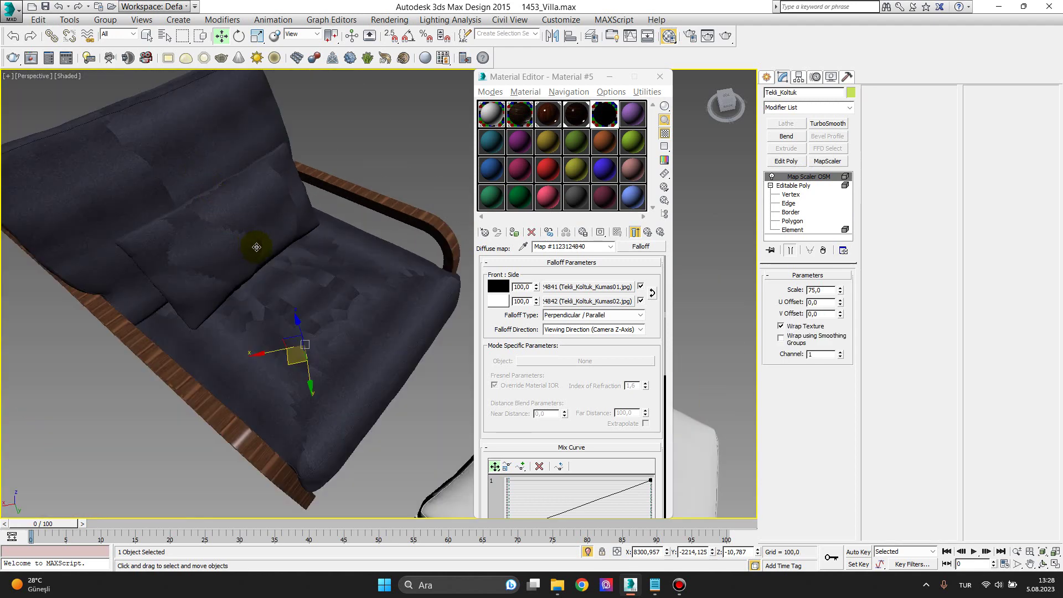
mouse_move(279, 261)
middle_mouse_down("alt")
mouse_move(315, 234)
mouse_move(356, 282)
mouse_move(241, 280)
mouse_move(255, 239)
mouse_move(271, 254)
mouse_move(287, 250)
middle_mouse_up("alt")
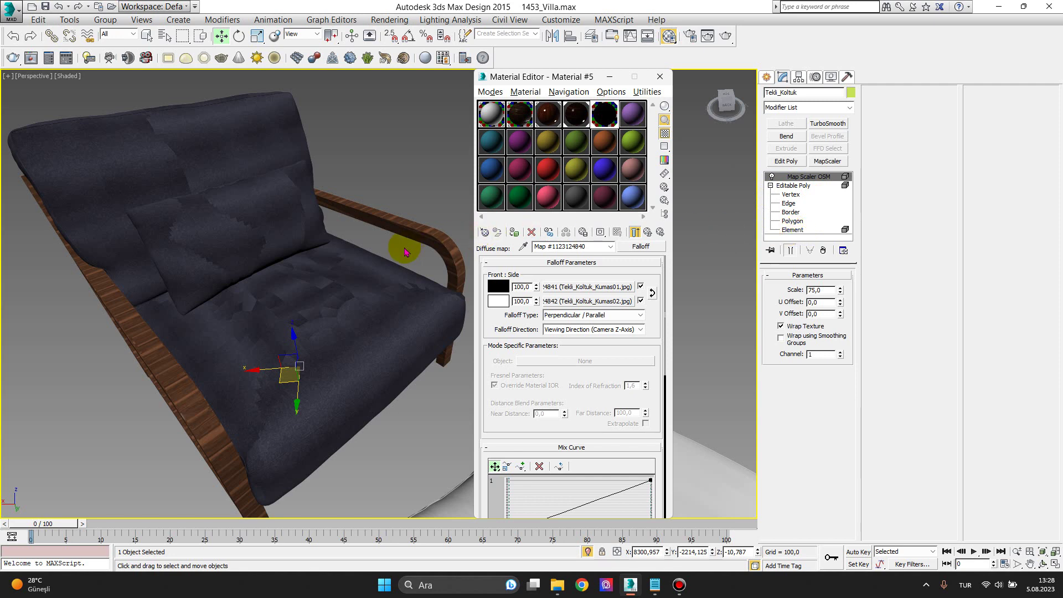
scroll(435, 239, "up", 2)
scroll(435, 239, "up", 2)
scroll(426, 257, "down", 2)
scroll(422, 259, "down", 2)
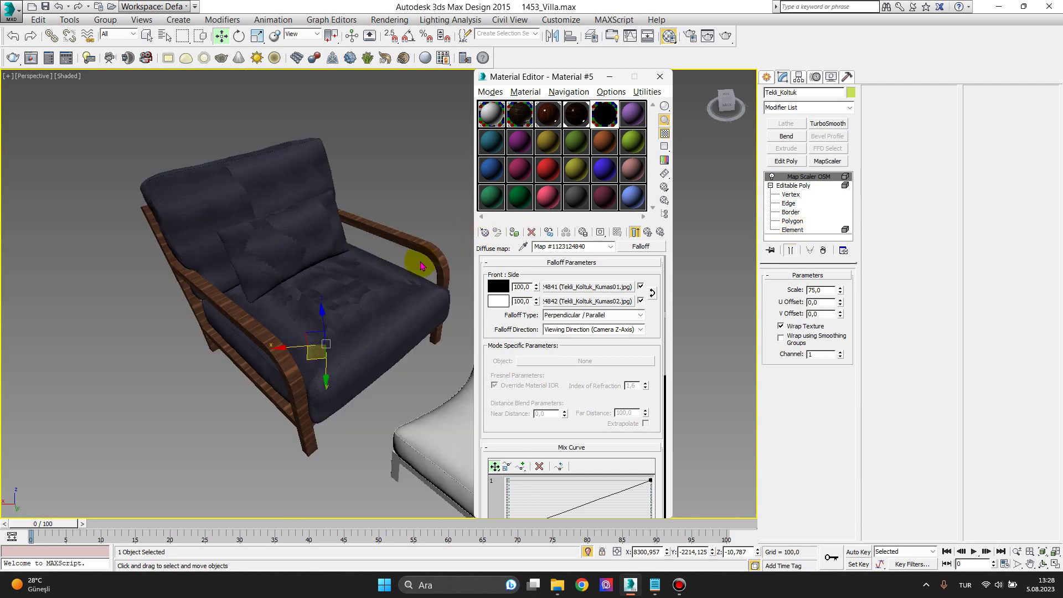
middle_click_drag(422, 258, 389, 258)
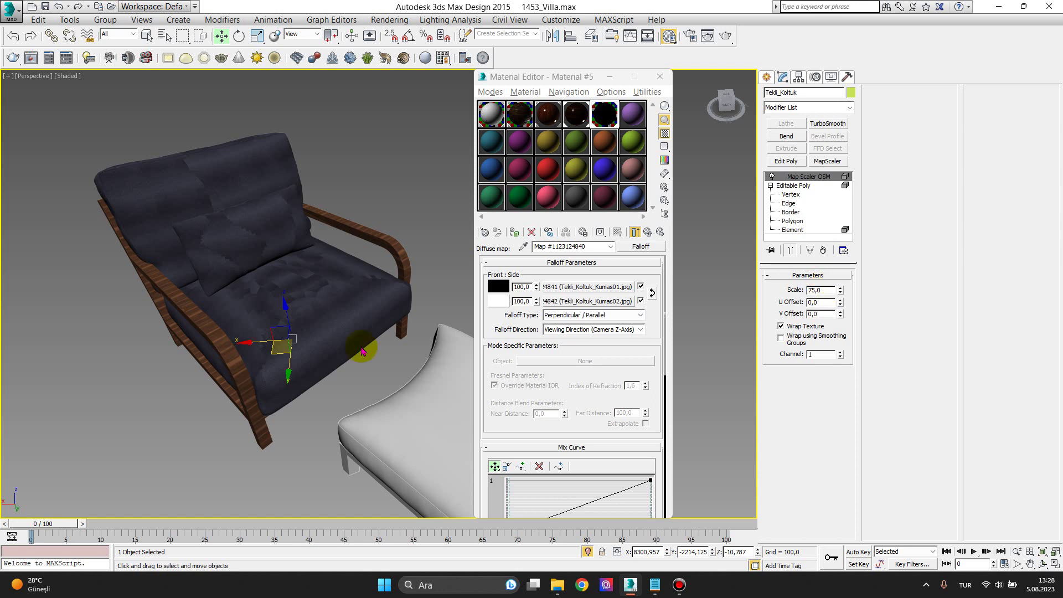
Convert the armchair Tekli_Koltuk to an Editable Poly
right_click(315, 295)
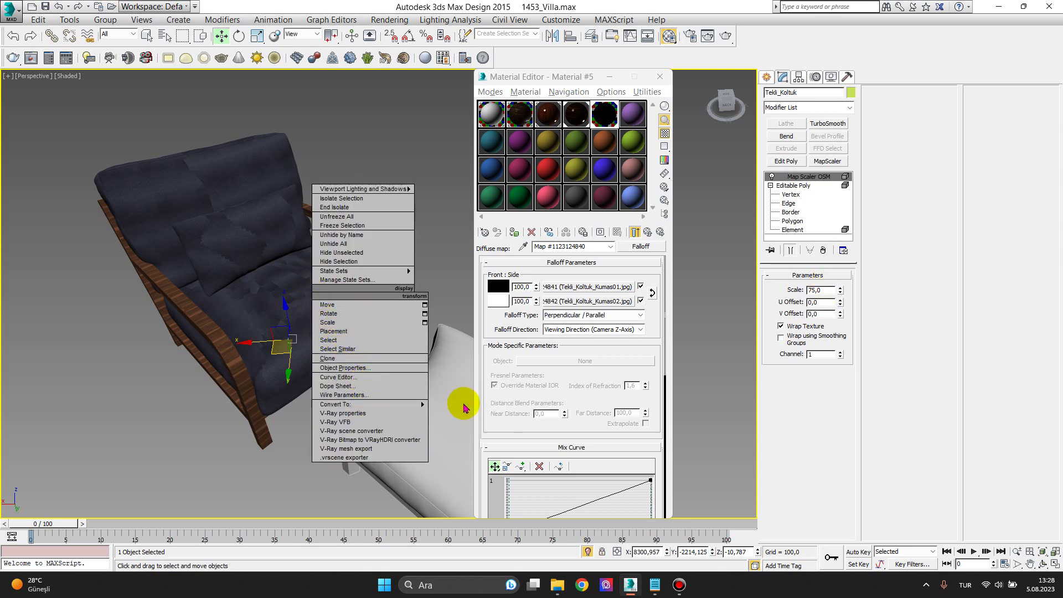
mouse_move(370, 403)
left_click(454, 413)
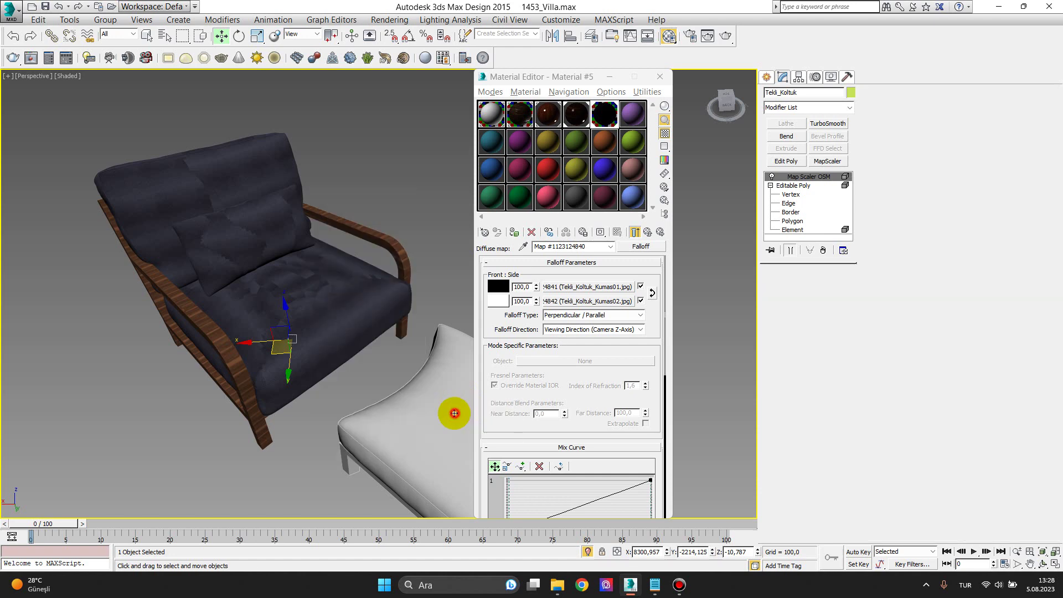
left_click(770, 176)
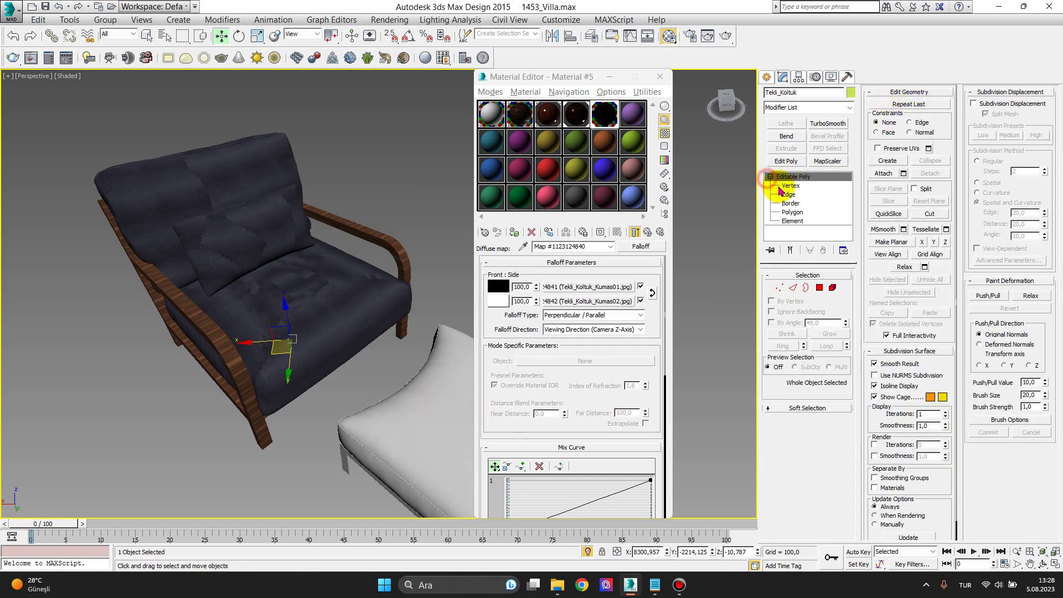
Copy a material into the sixth sample slot, creating VRayMtl Material #6
middle_click_drag(330, 295, 237, 244)
scroll(236, 244, "up", 2)
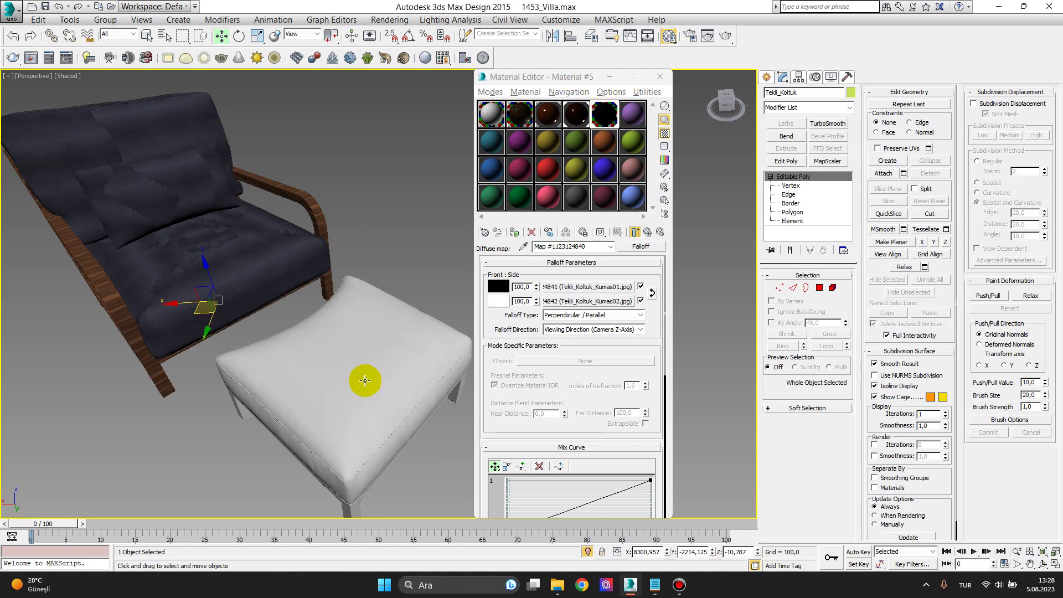
mouse_move(358, 417)
middle_mouse_down("alt")
mouse_move(380, 399)
mouse_move(371, 420)
middle_mouse_up("alt")
left_click_drag(537, 207, 630, 110)
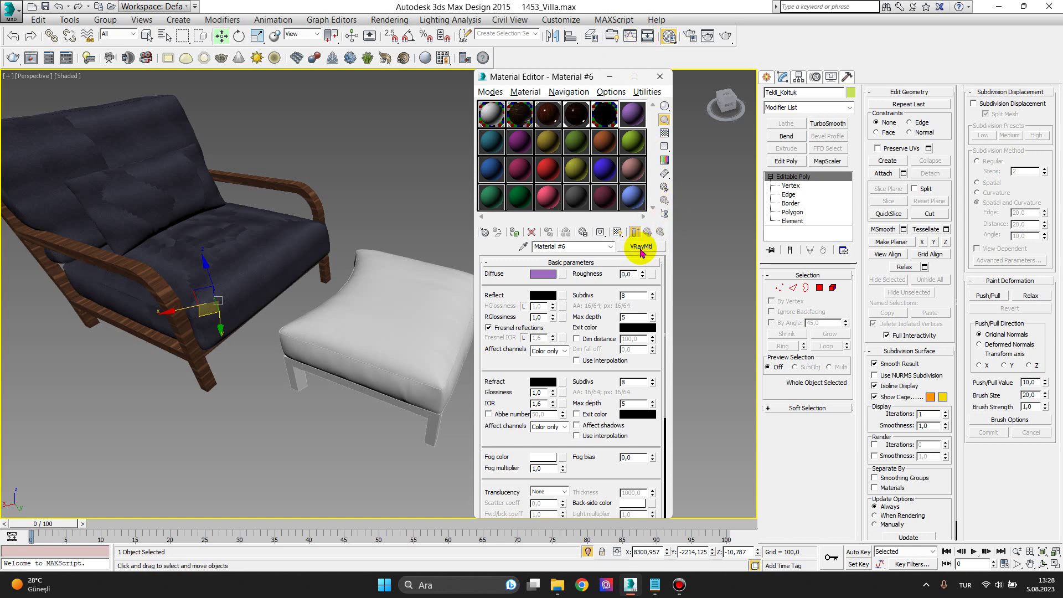
Pick the armchair's Multi/Sub-Object Material #25 from the model into the editor
left_click(641, 246)
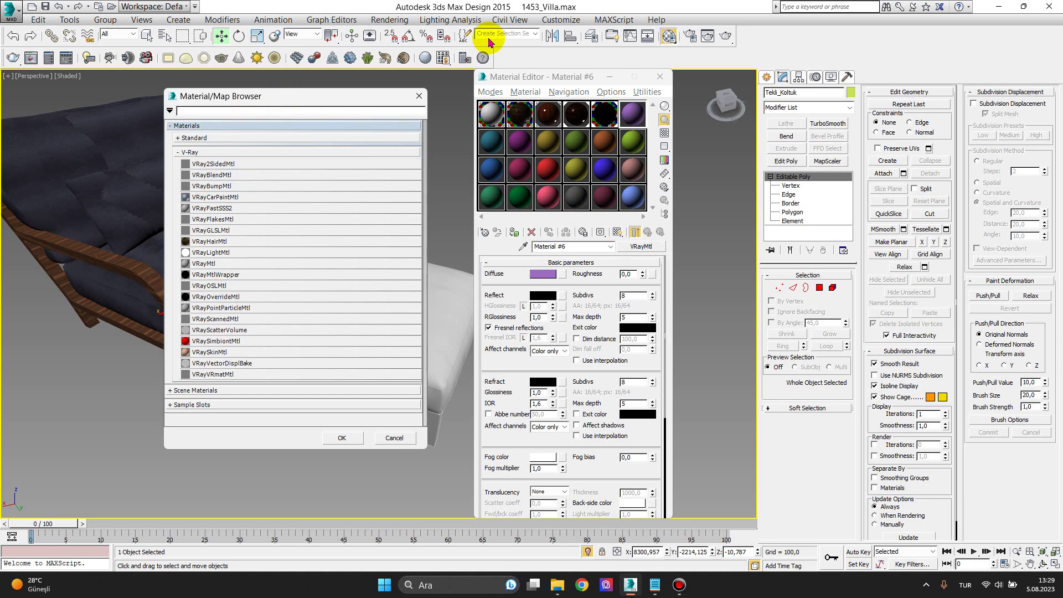
left_click(419, 96)
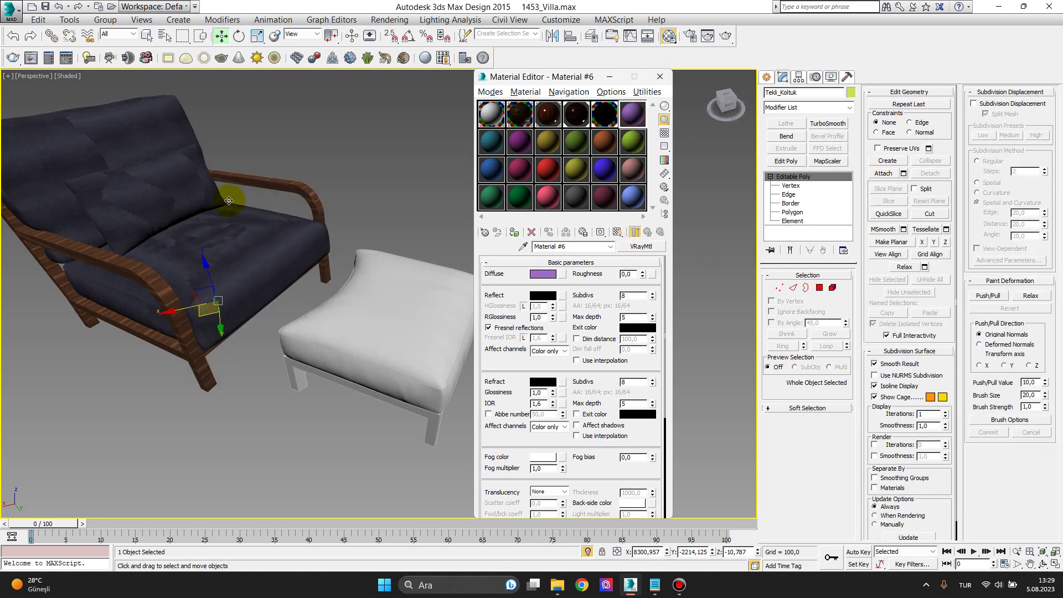
mouse_move(211, 228)
middle_mouse_down()
mouse_move(236, 238)
mouse_move(223, 241)
middle_mouse_up()
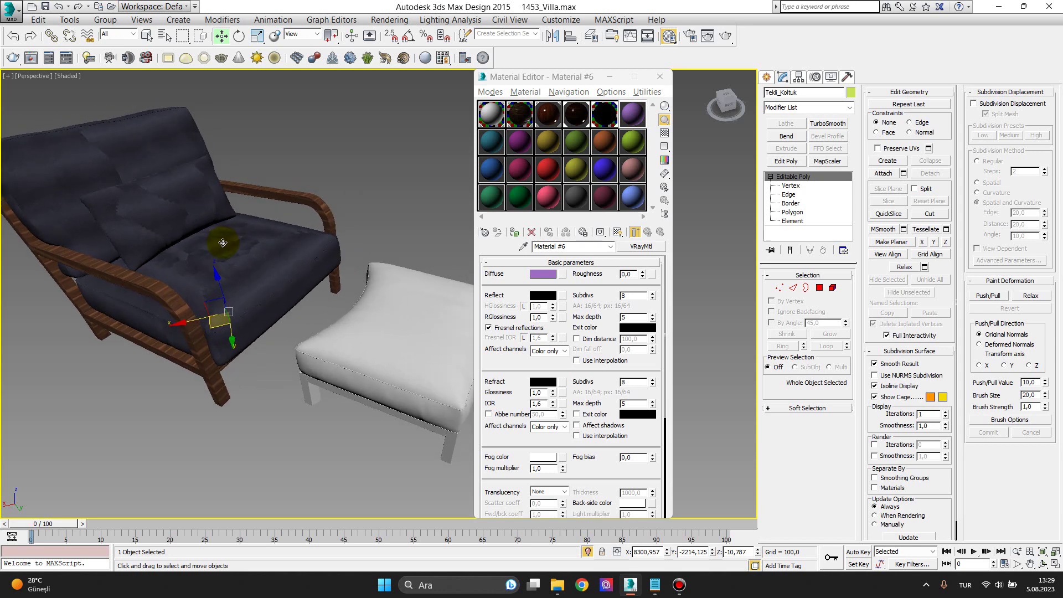
left_click(521, 248)
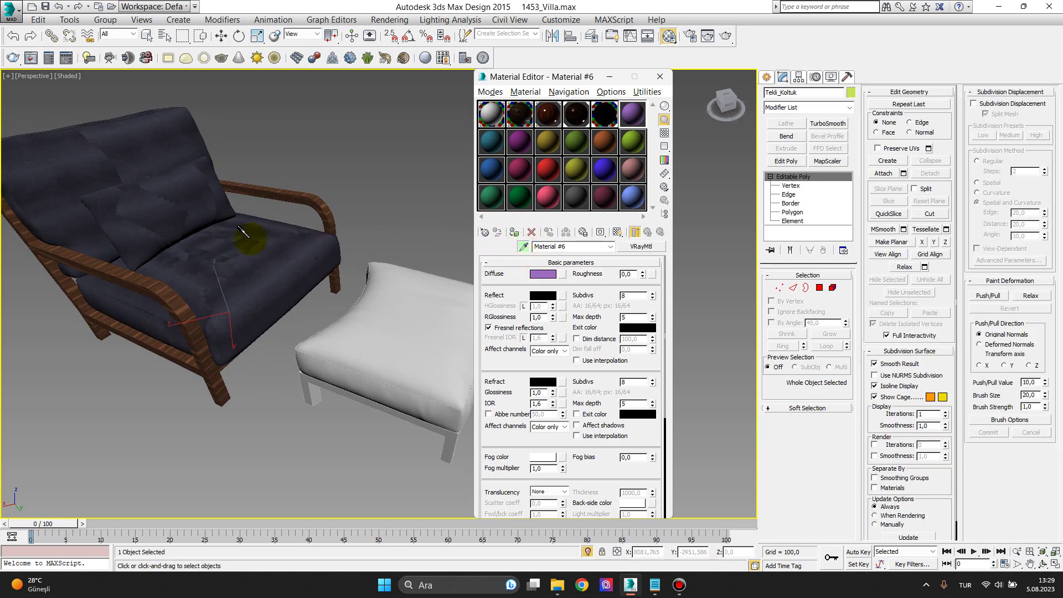
left_click(205, 248)
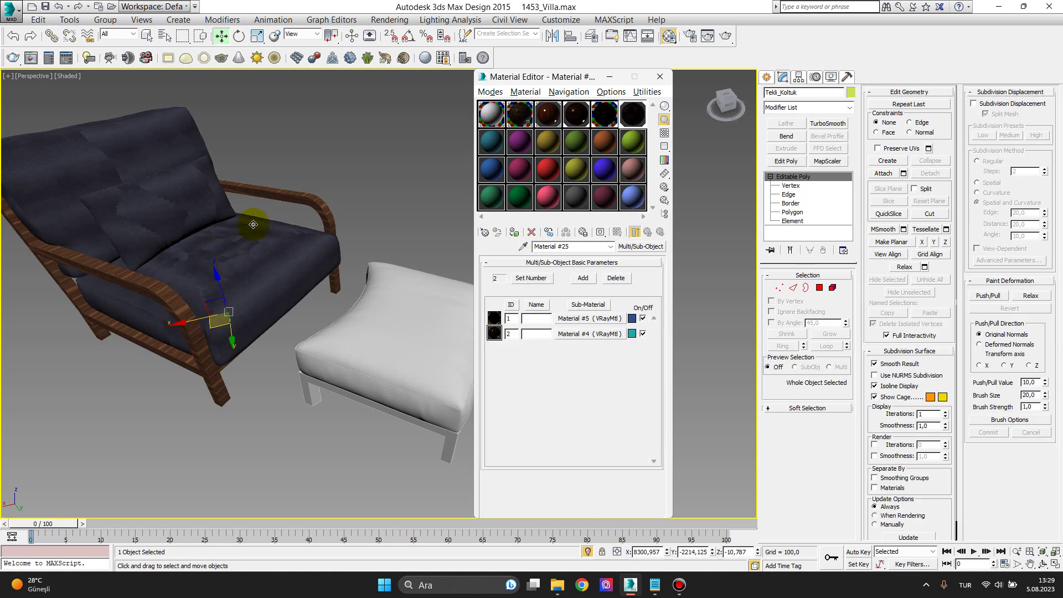
Preview Material #25 and inspect its fabric sub-material Material #5
double_click(631, 120)
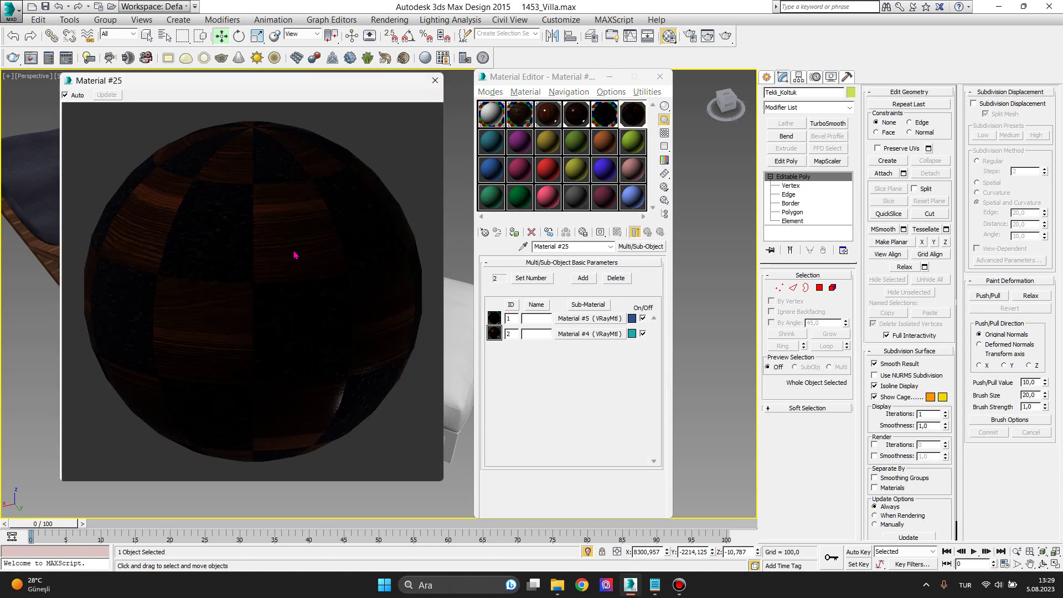
left_click(428, 87)
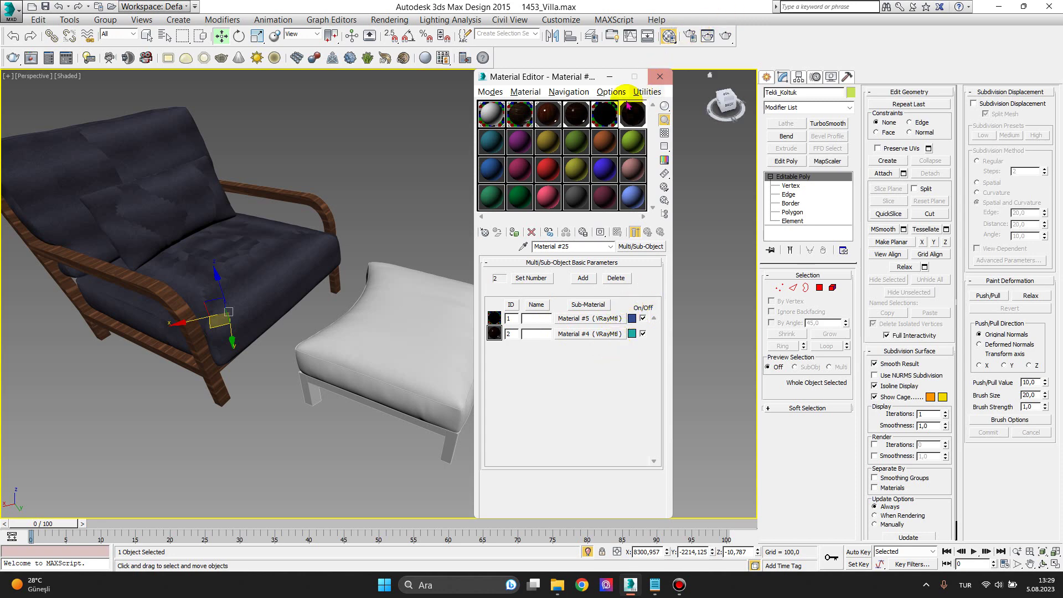
left_click(607, 117)
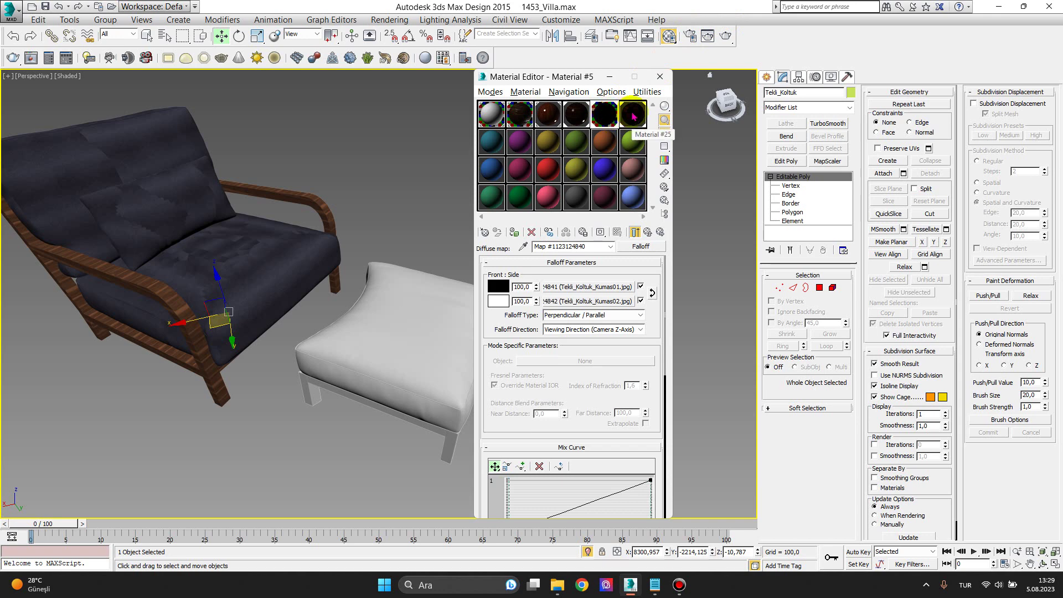
left_click(634, 116)
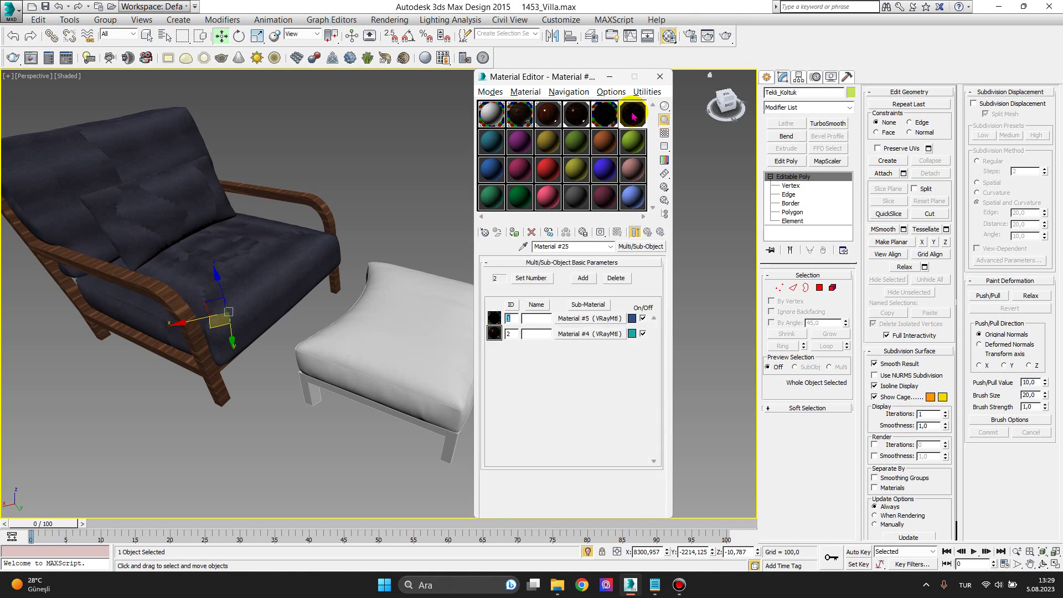
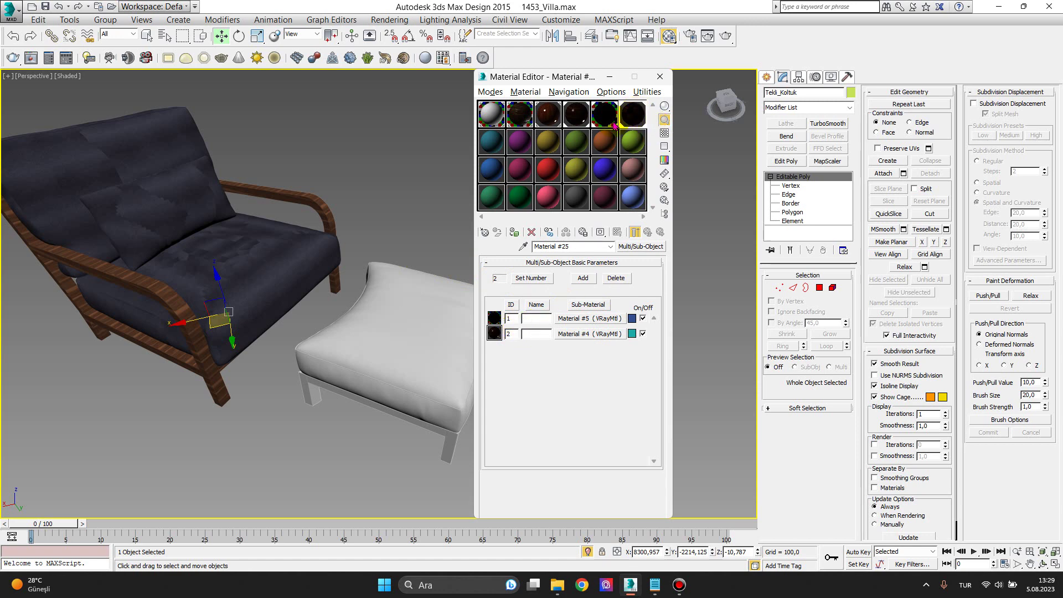
Pick the armchair's fabric-and-wood Multi/Sub-Object material into an empty sample slot
left_click(495, 147)
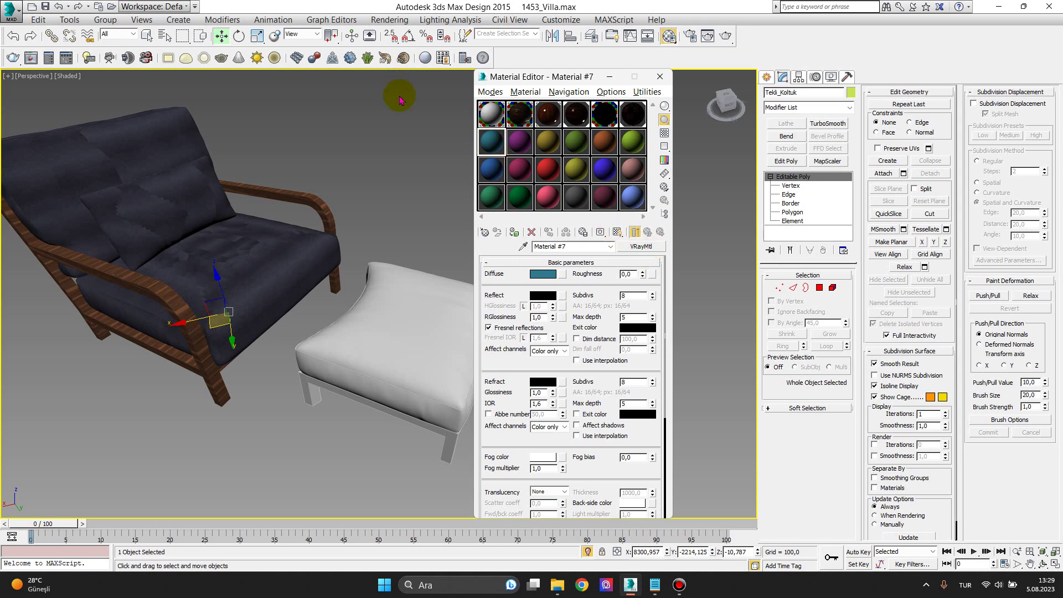
key("q")
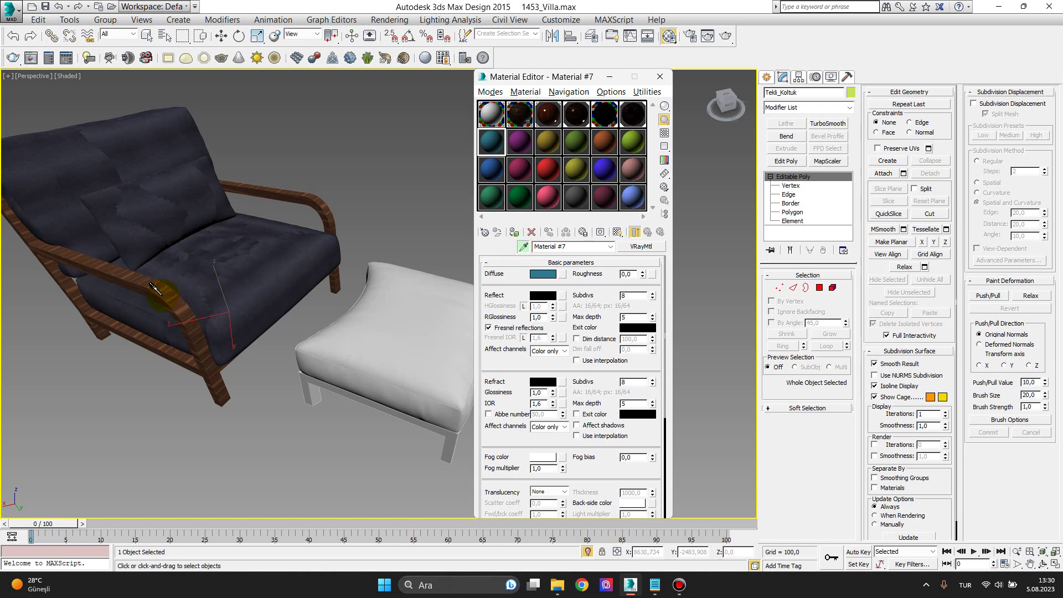
left_click(154, 286)
key("w")
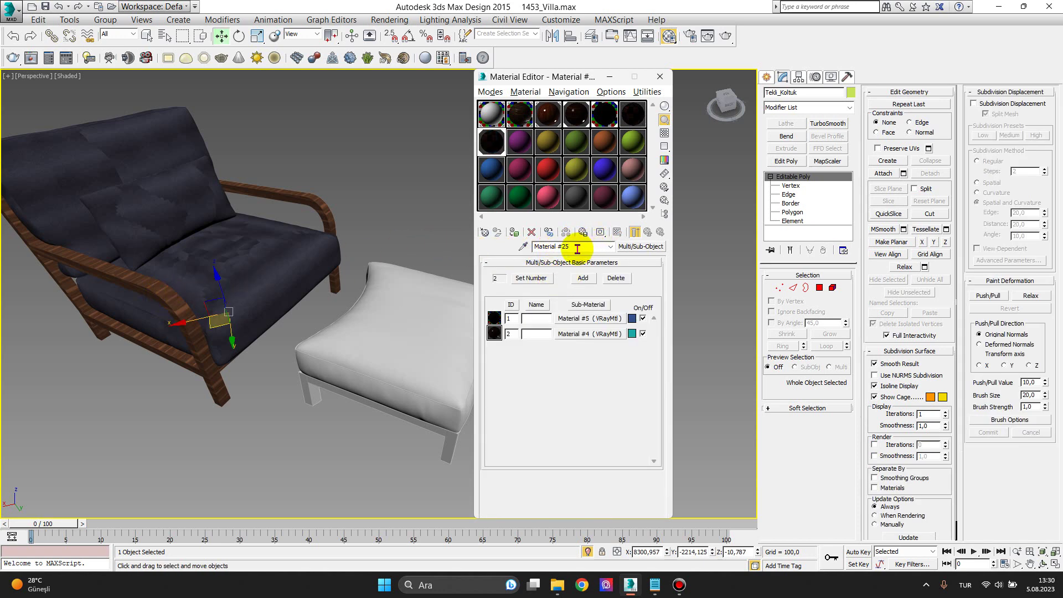
left_click(611, 247)
left_click(612, 251)
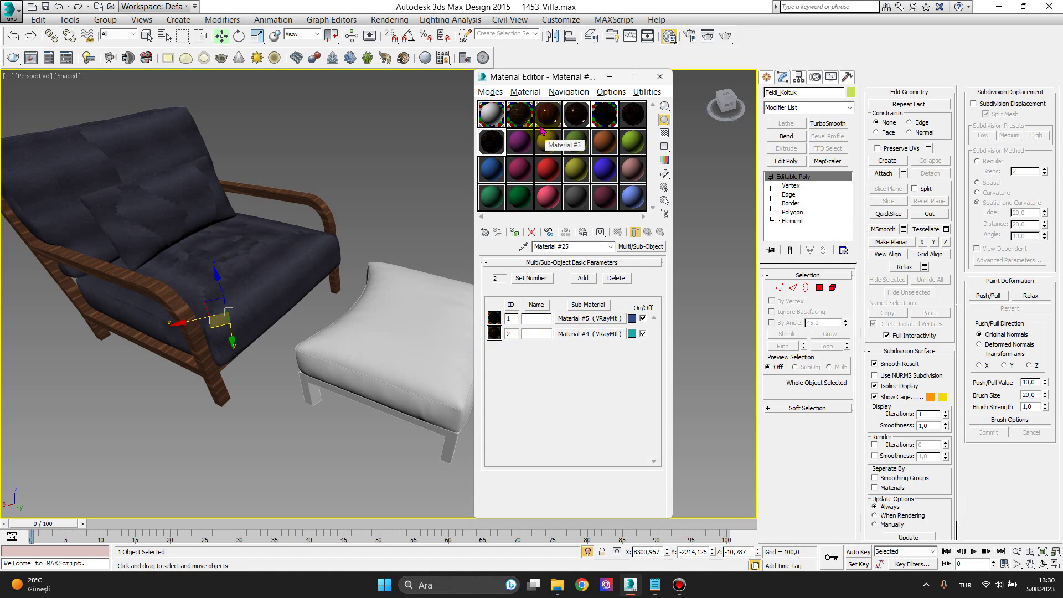
left_click_drag(611, 320, 618, 321)
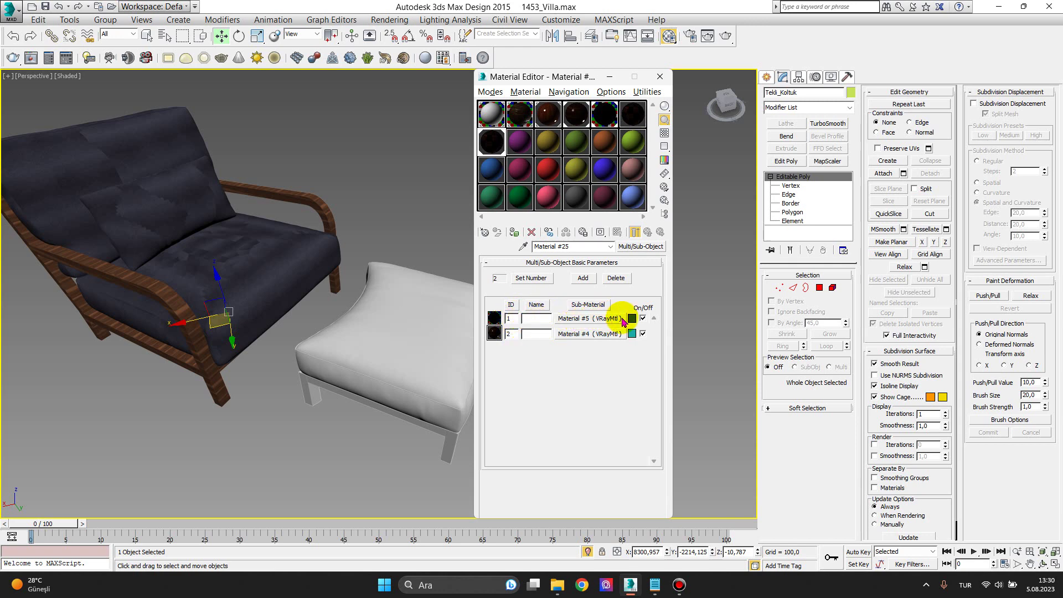
Select the white footstool (Tekli_Koltuk_Puf) in the viewport
mouse_move(331, 302)
middle_mouse_down()
mouse_move(247, 280)
mouse_move(268, 290)
middle_mouse_up()
left_click(313, 308)
mouse_move(326, 313)
middle_mouse_down("alt")
mouse_move(439, 308)
mouse_move(370, 304)
middle_mouse_up("alt")
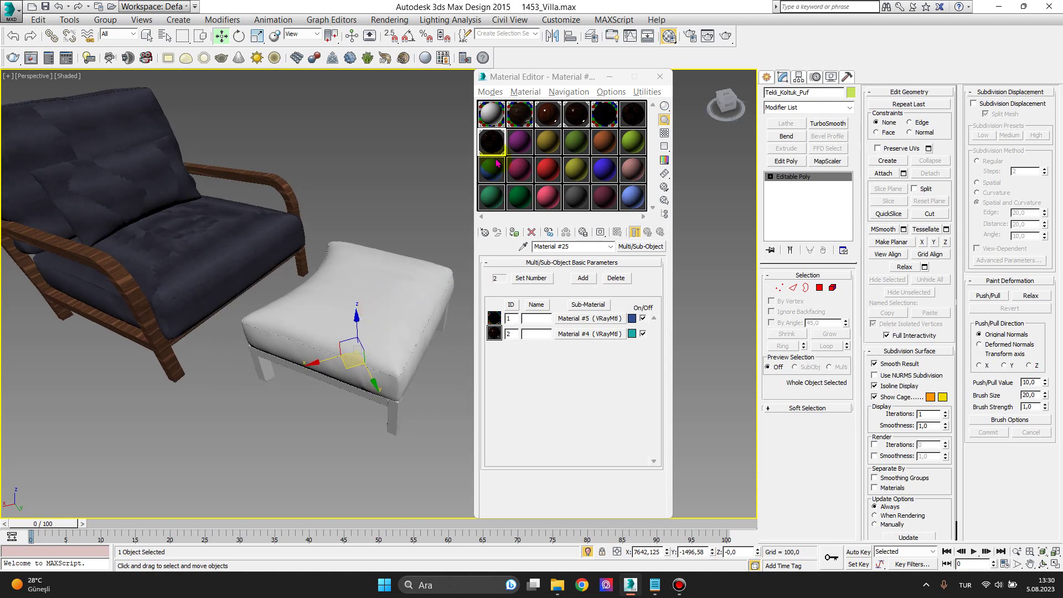
Apply Material #25 to the footstool, then select the armchair
left_click_drag(508, 124, 403, 313)
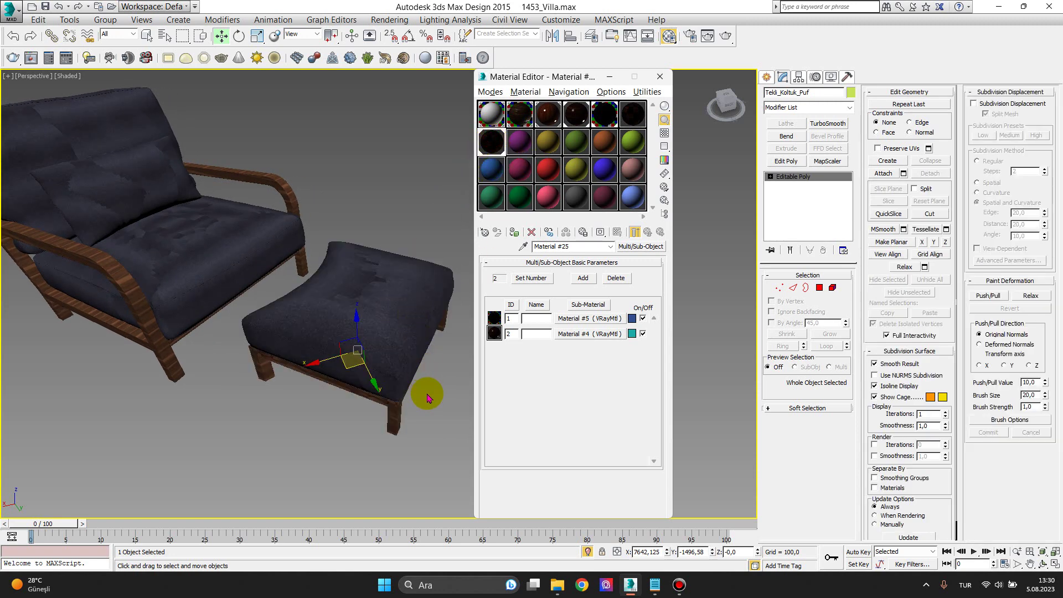
mouse_move(427, 413)
middle_mouse_down("alt")
mouse_move(408, 351)
mouse_move(458, 375)
mouse_move(443, 399)
mouse_move(411, 403)
mouse_move(385, 368)
mouse_move(421, 391)
mouse_move(421, 404)
mouse_move(422, 370)
middle_mouse_up("alt")
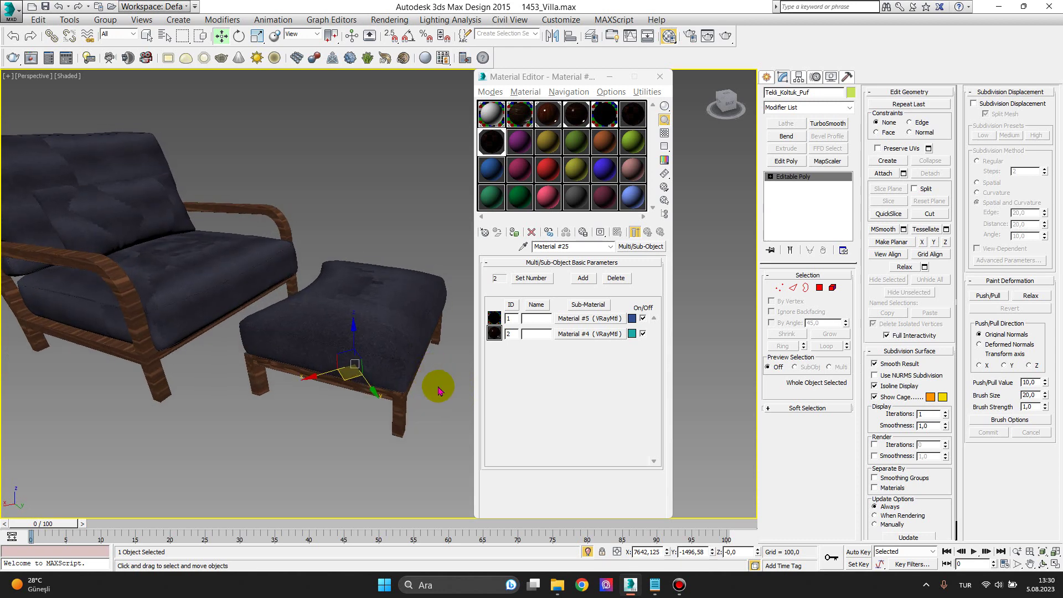
left_click(177, 270)
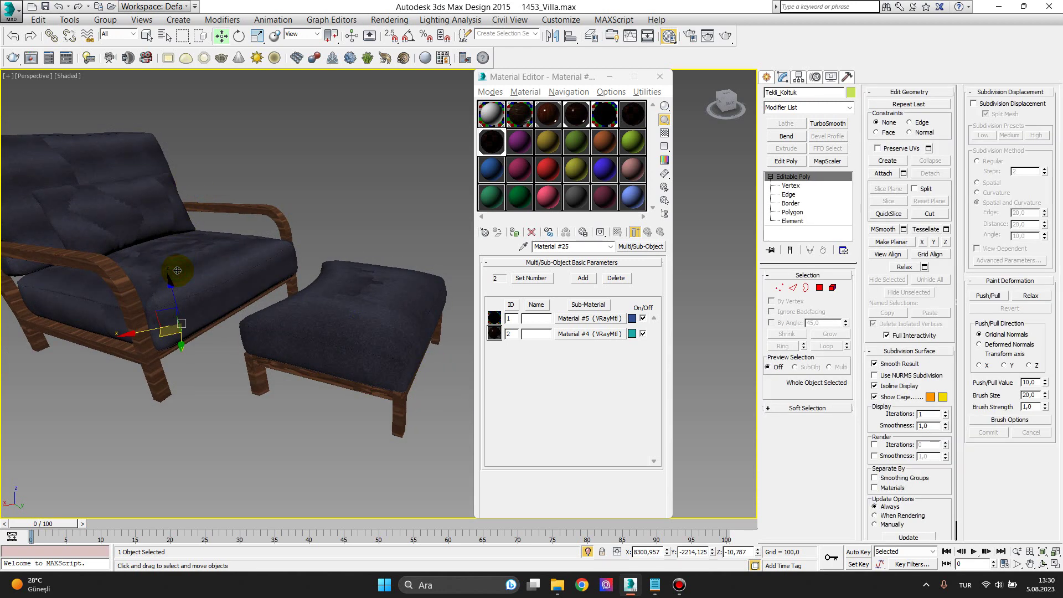
Enter Element level on the armchair and select its seat cushion element
left_click(791, 212)
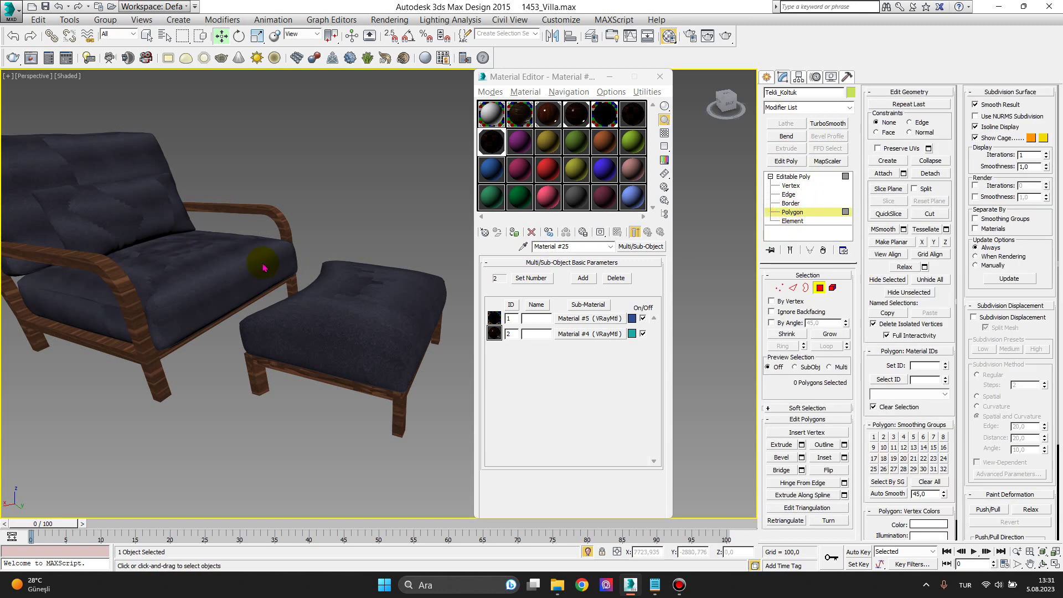
left_click(223, 274)
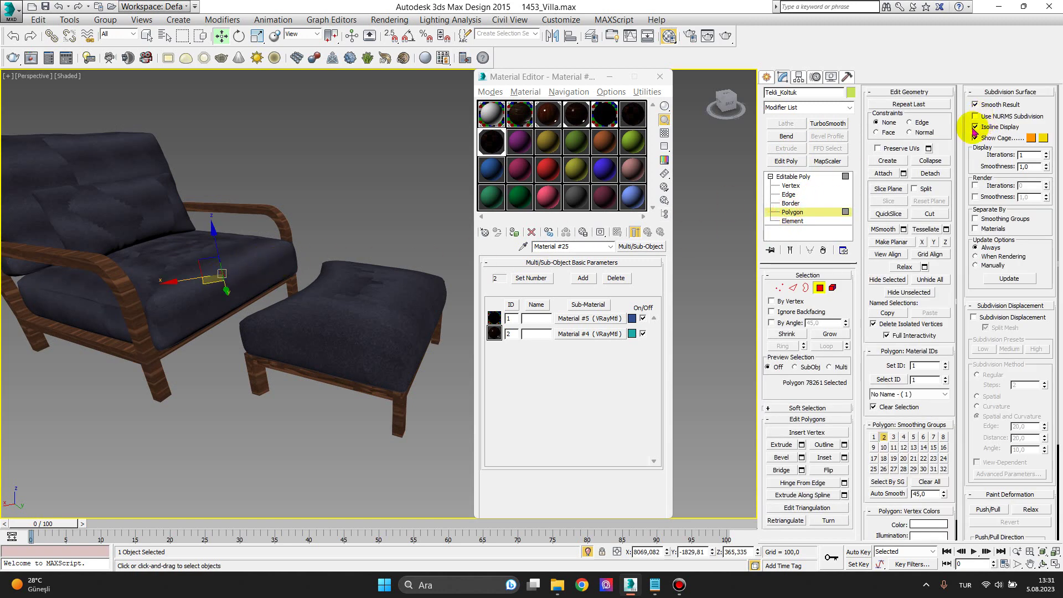
left_click(801, 223)
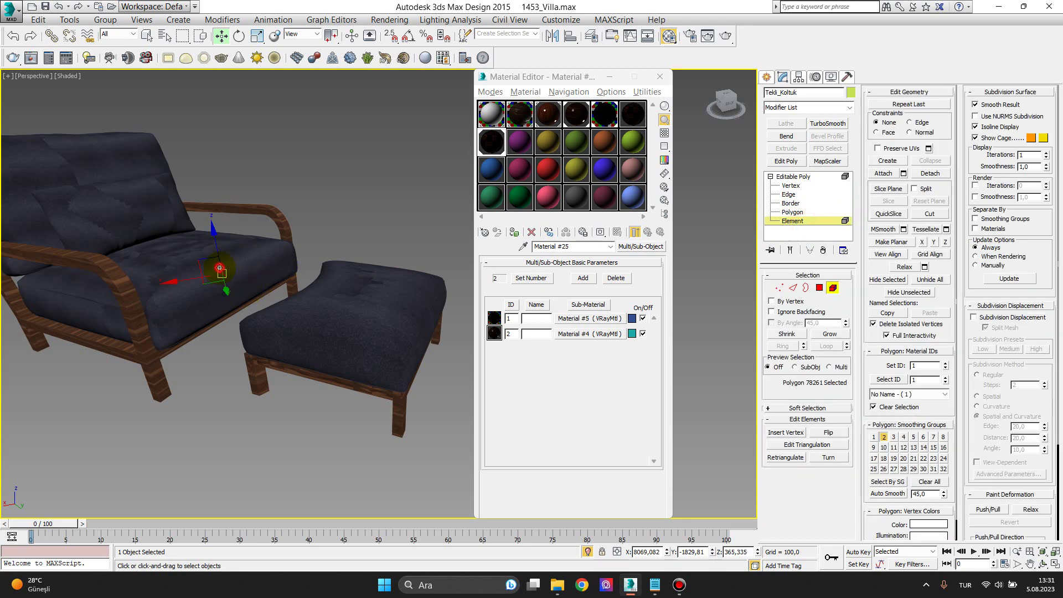
left_click(219, 260)
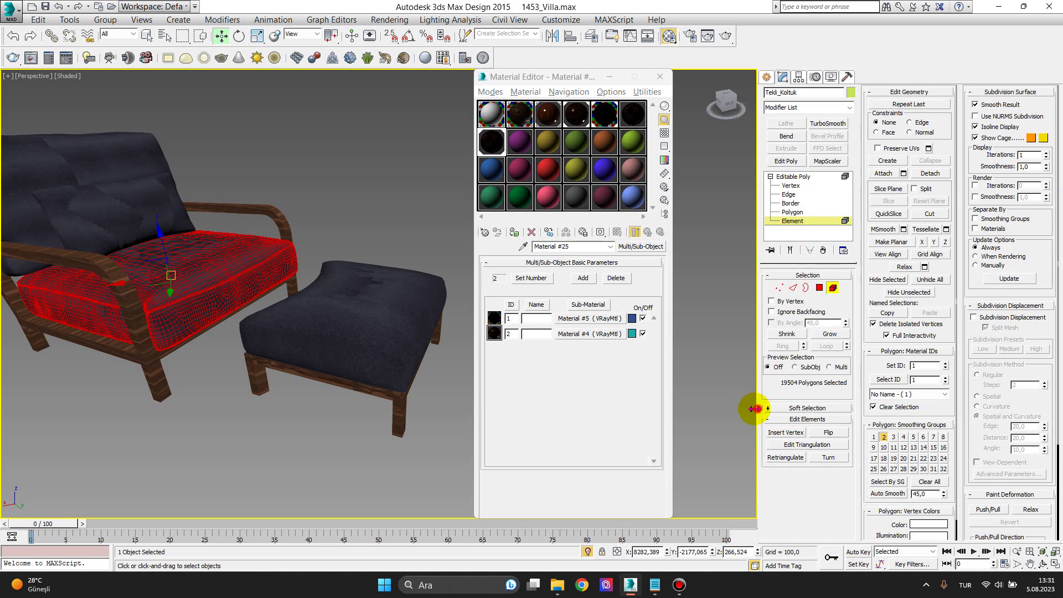
left_click_drag(756, 408, 708, 408)
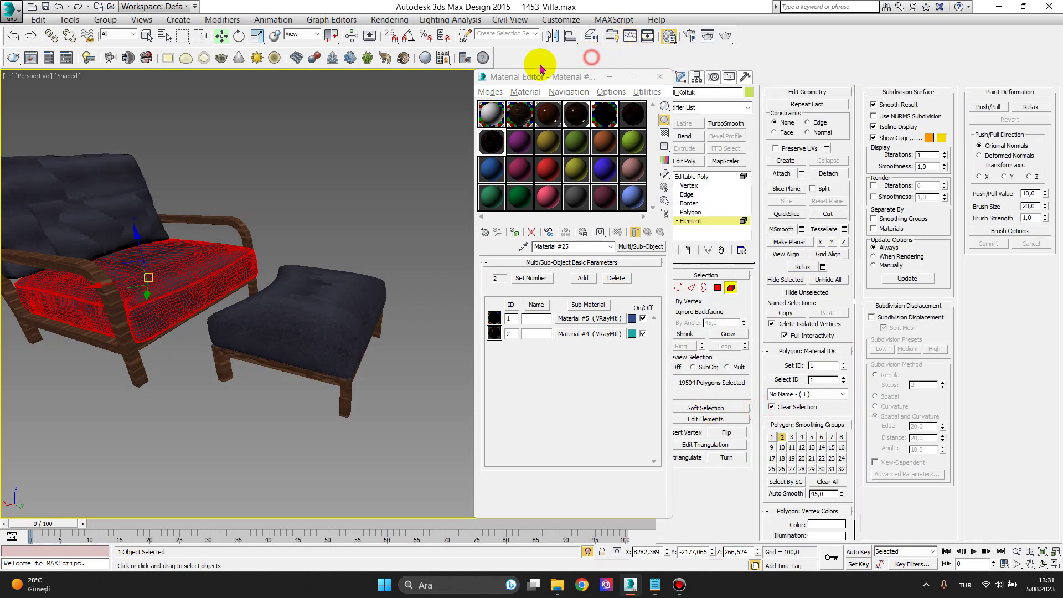
left_click_drag(523, 77, 466, 77)
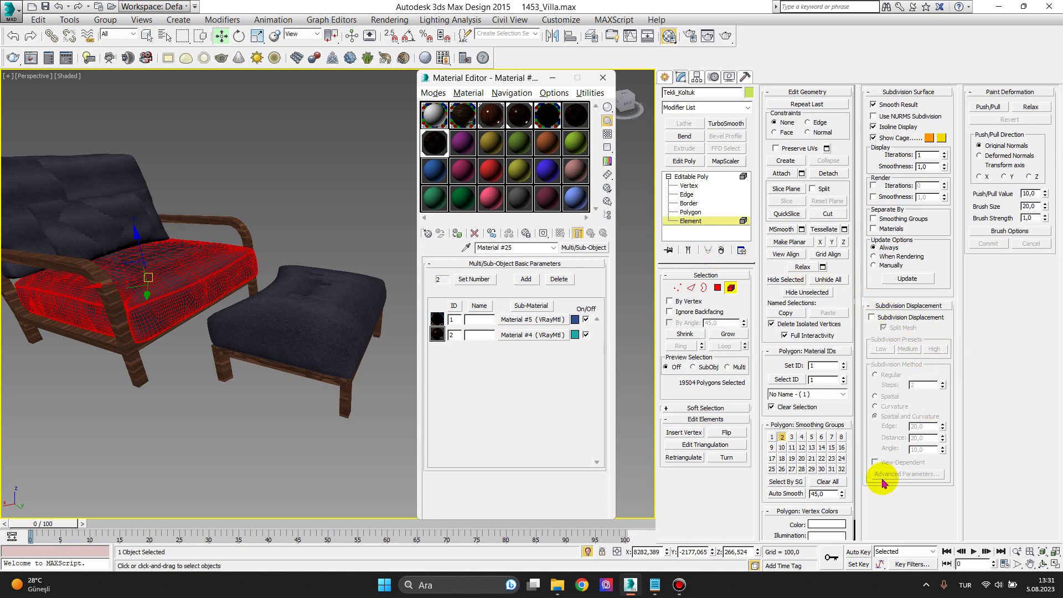
scroll(797, 479, "down", 1)
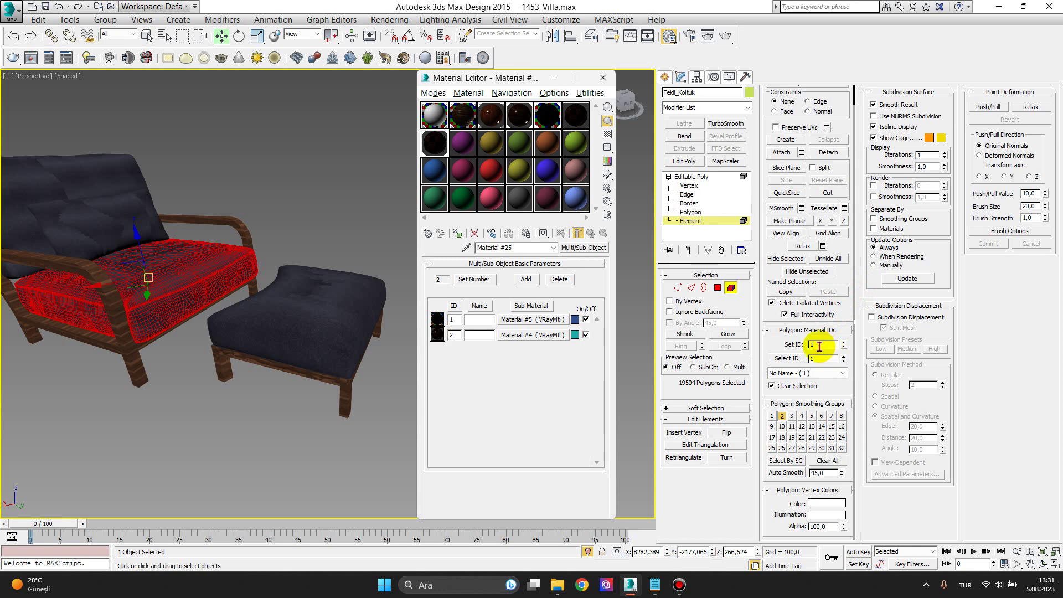
Check the back pillow, armrest frames and slats, ending on the vertical armrest element
left_click(116, 213)
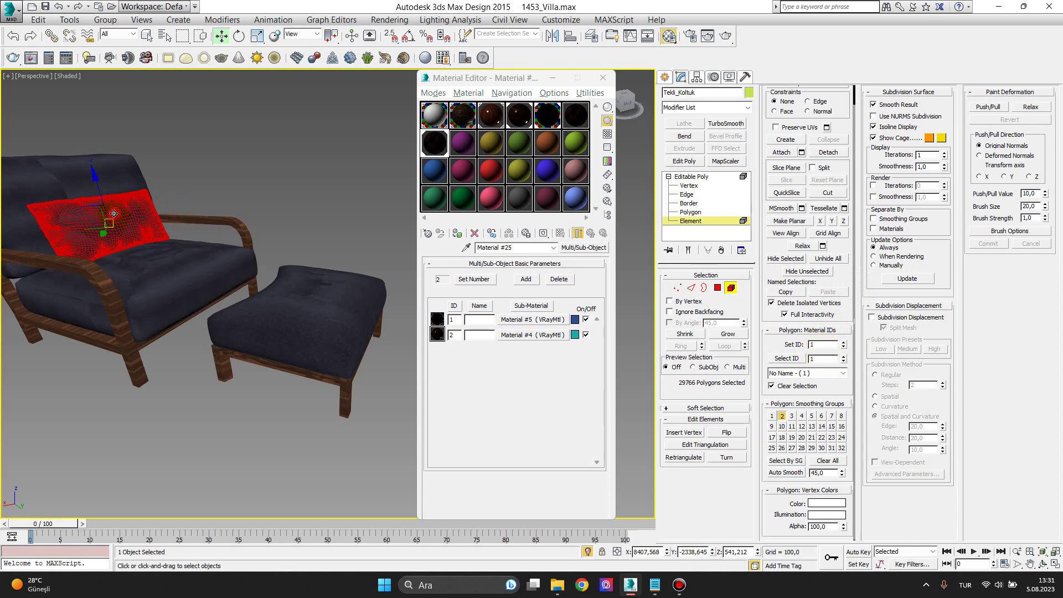
left_click(232, 223)
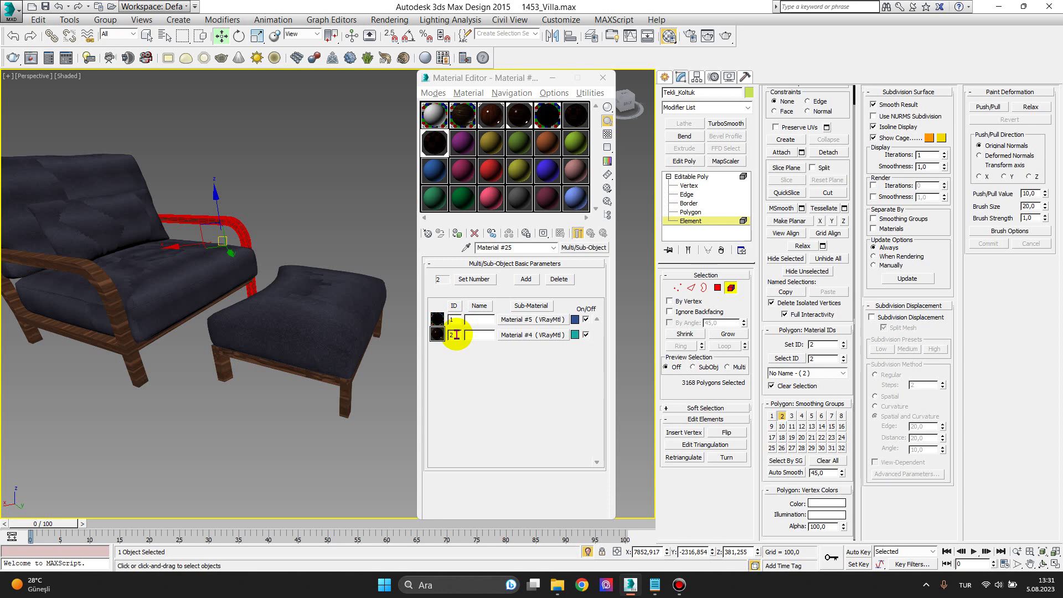
left_click(106, 299)
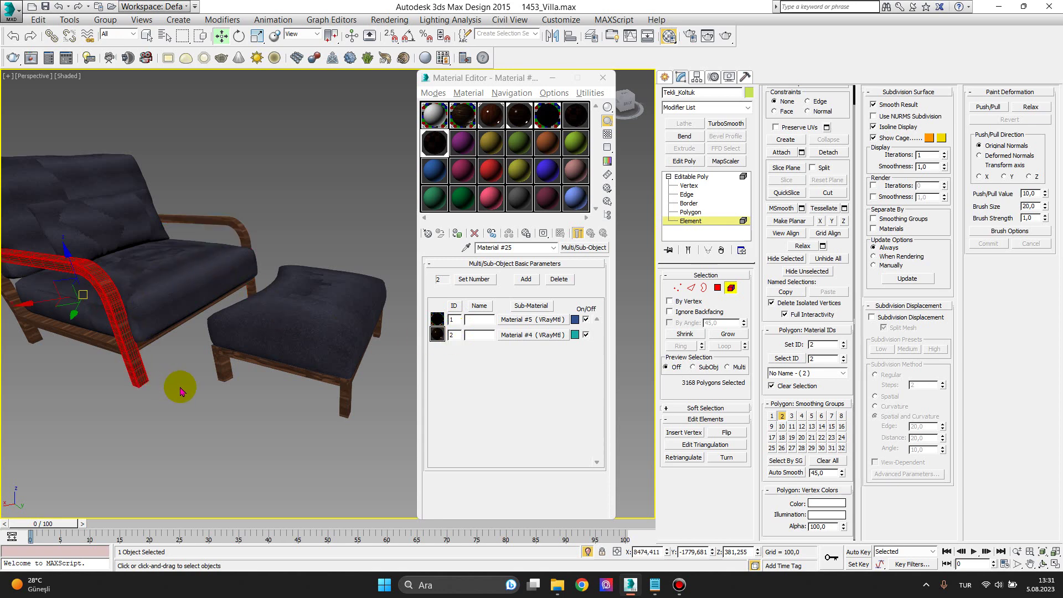
mouse_move(182, 392)
middle_mouse_down("alt")
mouse_move(216, 312)
mouse_move(308, 301)
mouse_move(225, 356)
middle_mouse_up("alt")
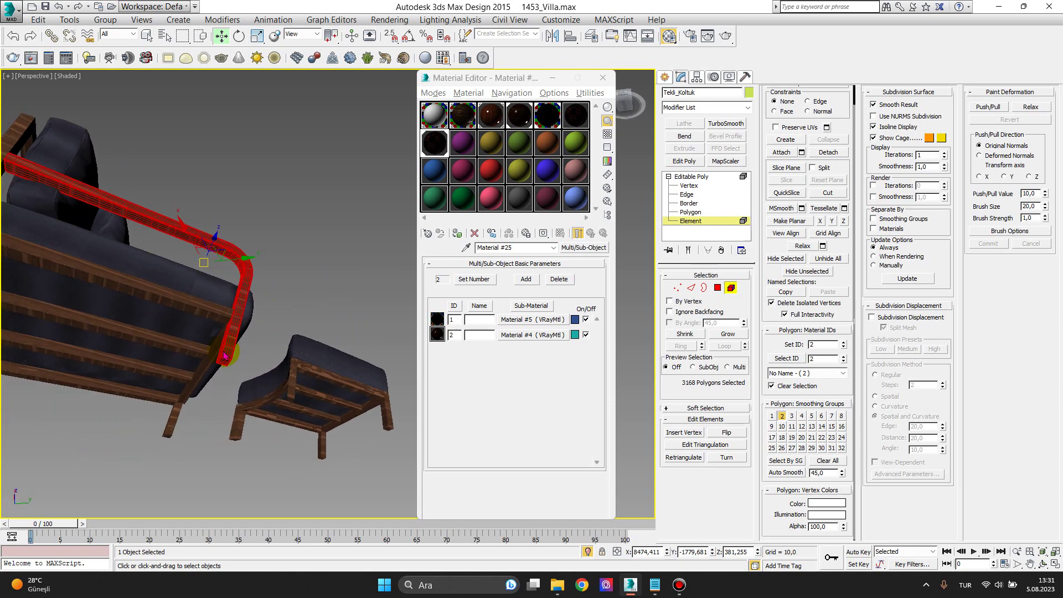
left_click(160, 347)
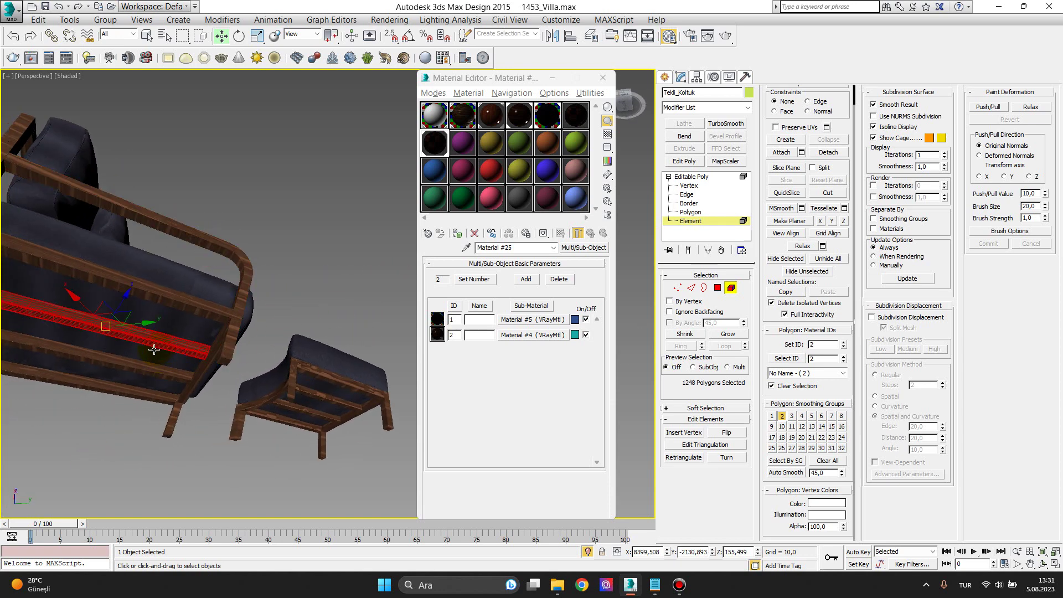
mouse_move(214, 384)
middle_mouse_down("alt")
mouse_move(237, 380)
mouse_move(325, 430)
mouse_move(313, 435)
mouse_move(332, 304)
mouse_move(314, 312)
mouse_move(323, 309)
mouse_move(303, 298)
mouse_move(283, 259)
middle_mouse_up("alt")
left_click(208, 227)
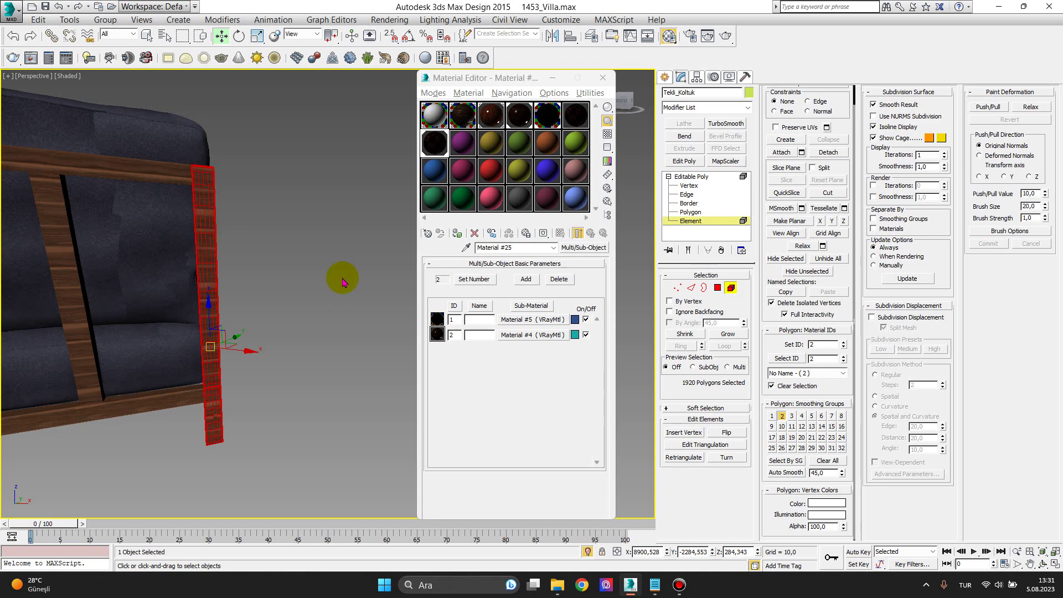
Set the vertical armrest's material ID to 1 and deselect to check it
double_click(813, 345)
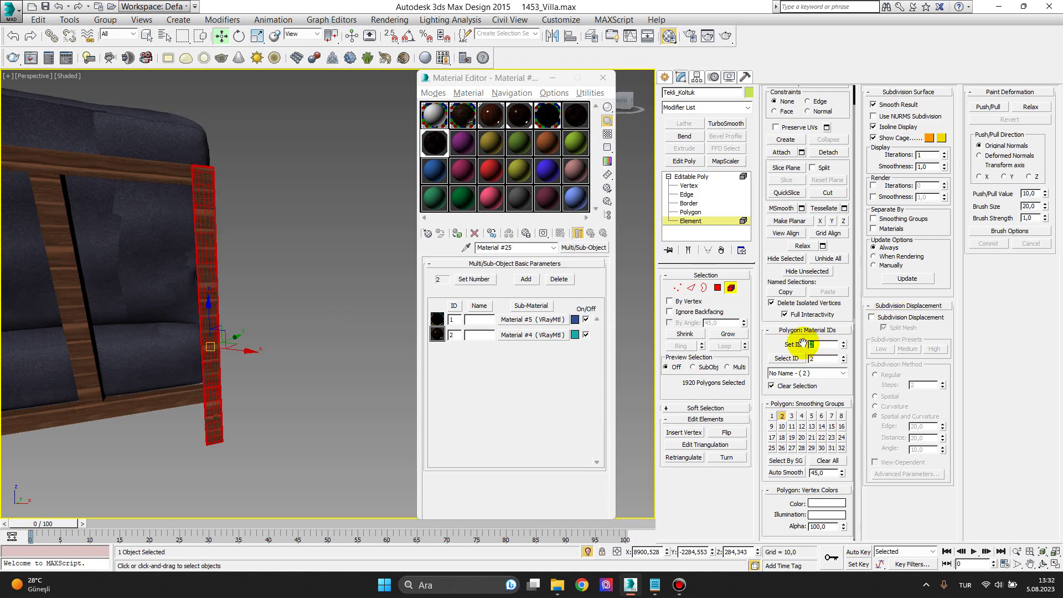
type("1")
key("Return")
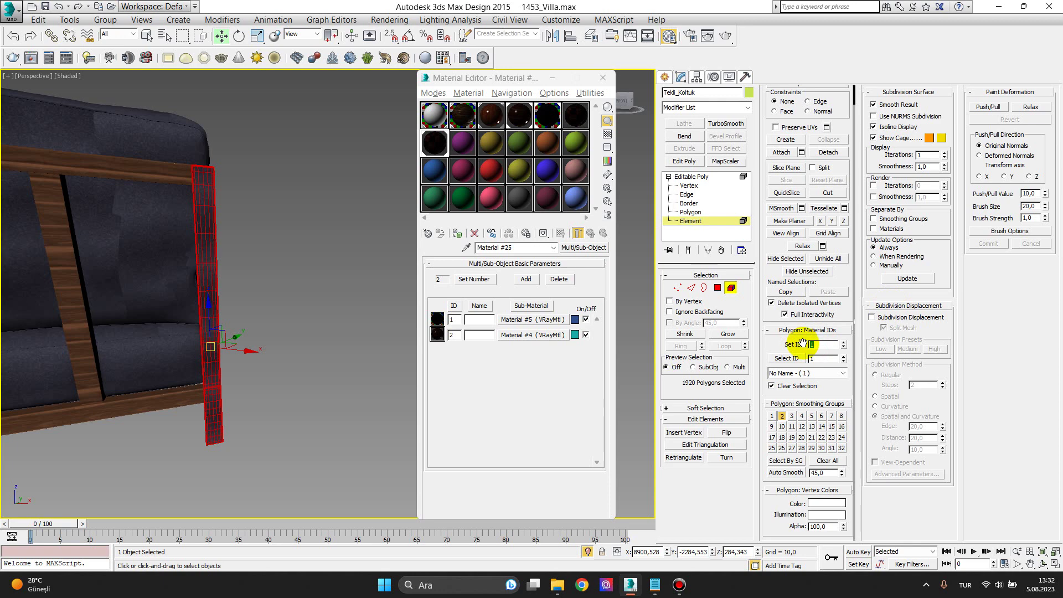
left_click(325, 249)
scroll(214, 260, "up", 2)
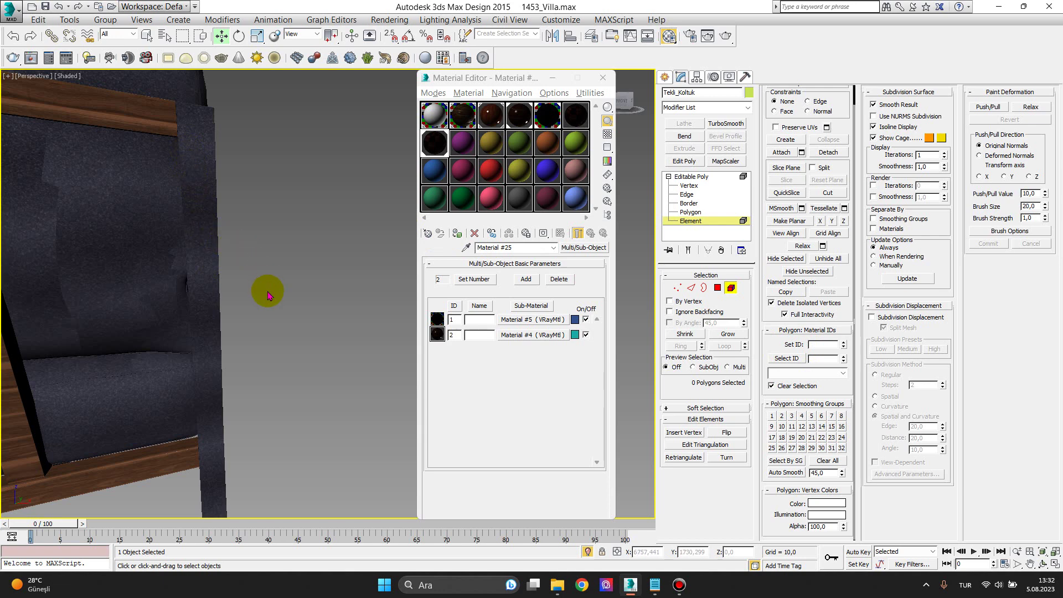
scroll(263, 291, "down", 2)
middle_click_drag(259, 292, 271, 290, "alt")
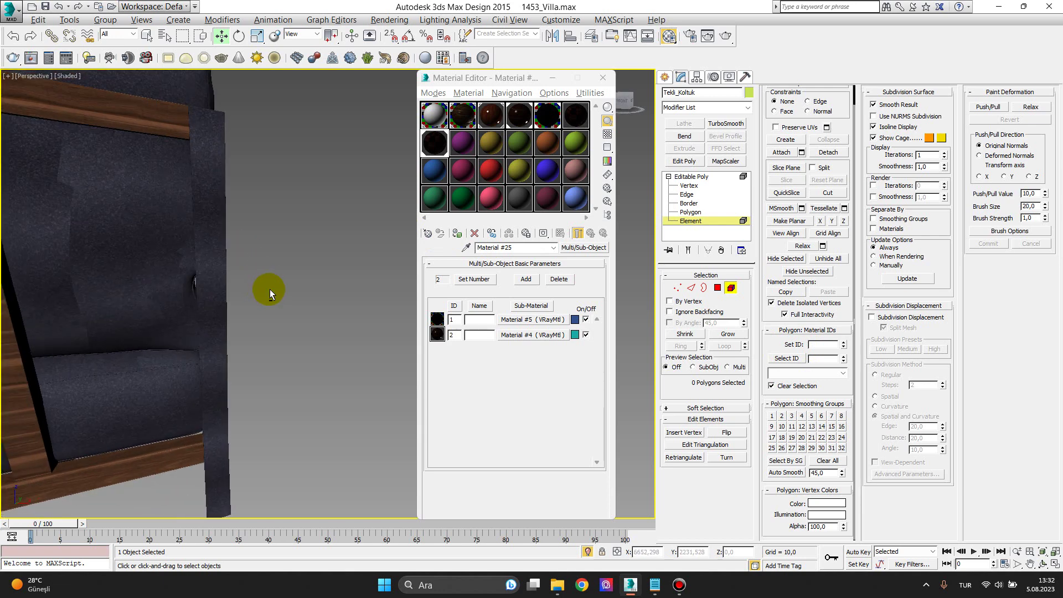
Change the vertical armrest's material ID to 2 for wood, then leave Element level
left_click(207, 154)
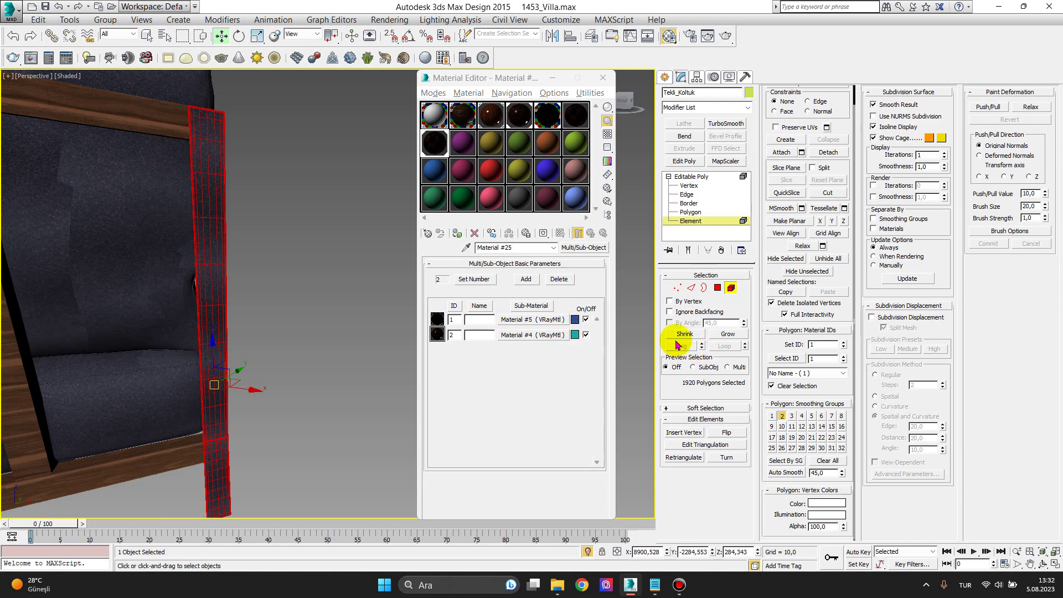
double_click(817, 345)
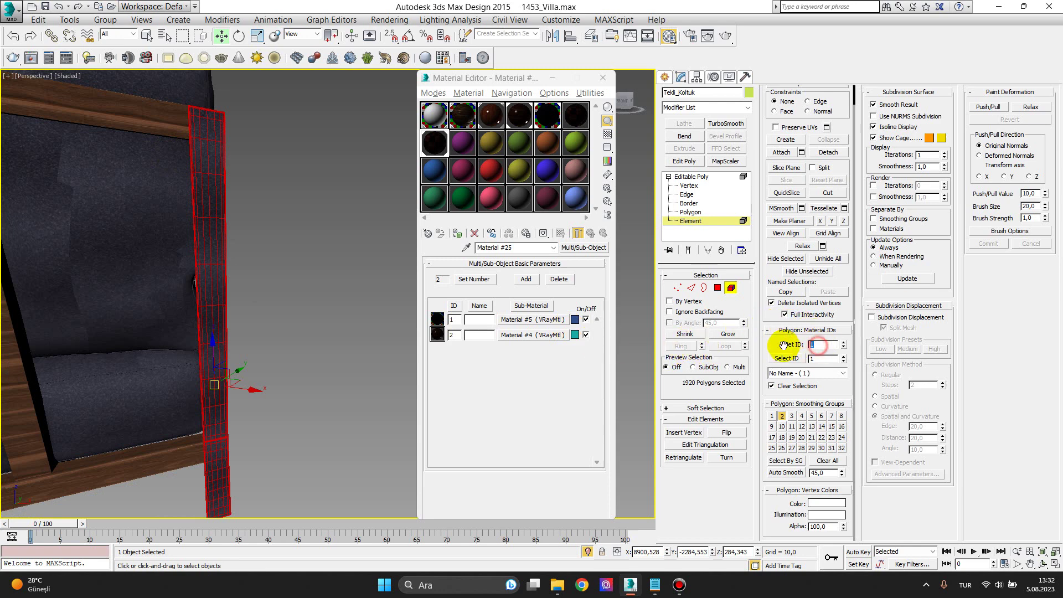
type("2")
key("Return")
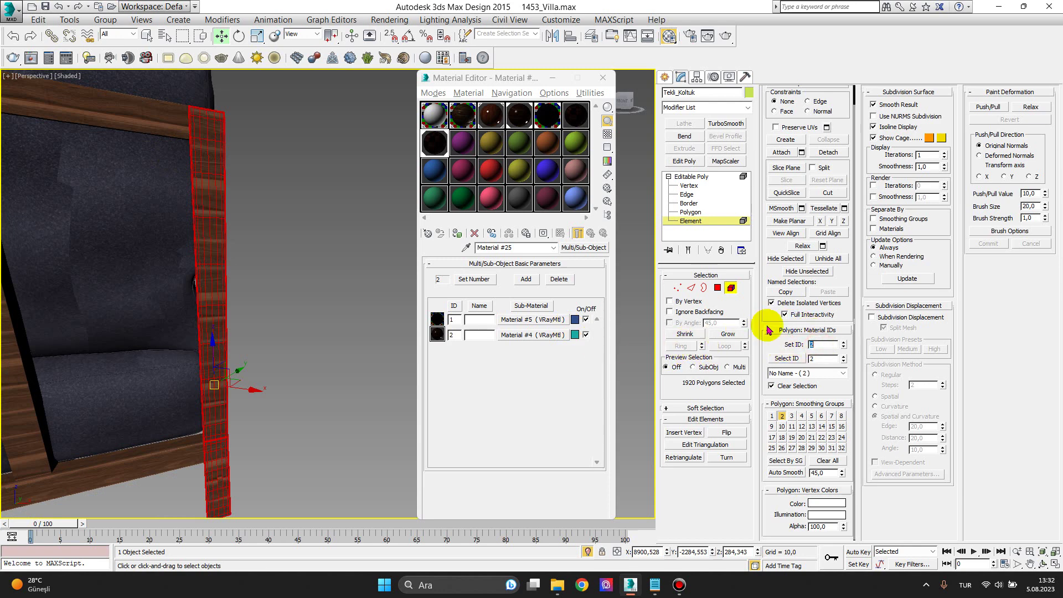
left_click(295, 244)
scroll(354, 288, "down", 3)
scroll(275, 301, "down", 5)
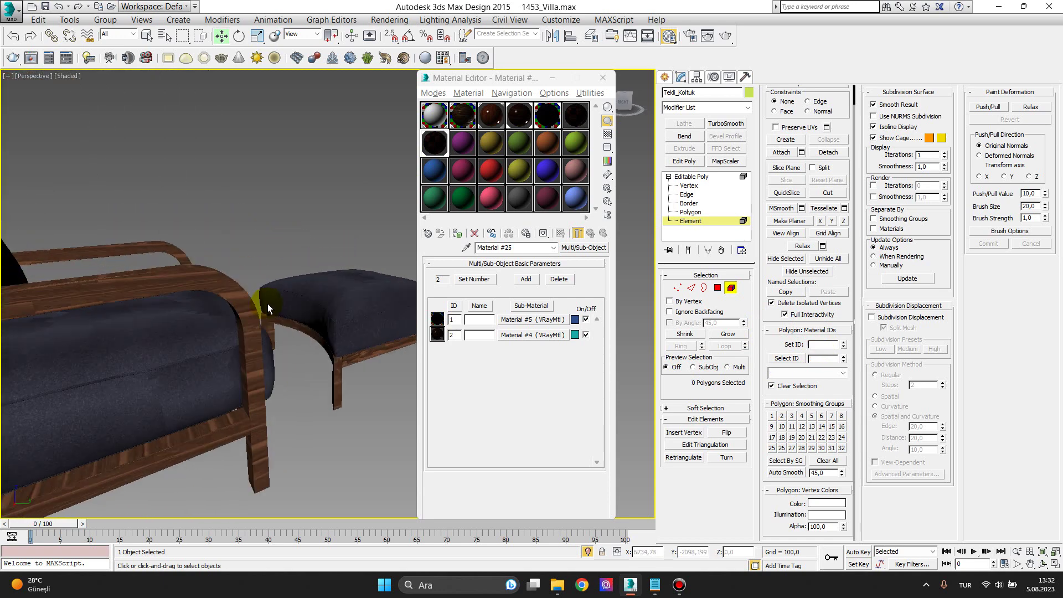
middle_click_drag(296, 304, 204, 308)
scroll(204, 308, "down", 1)
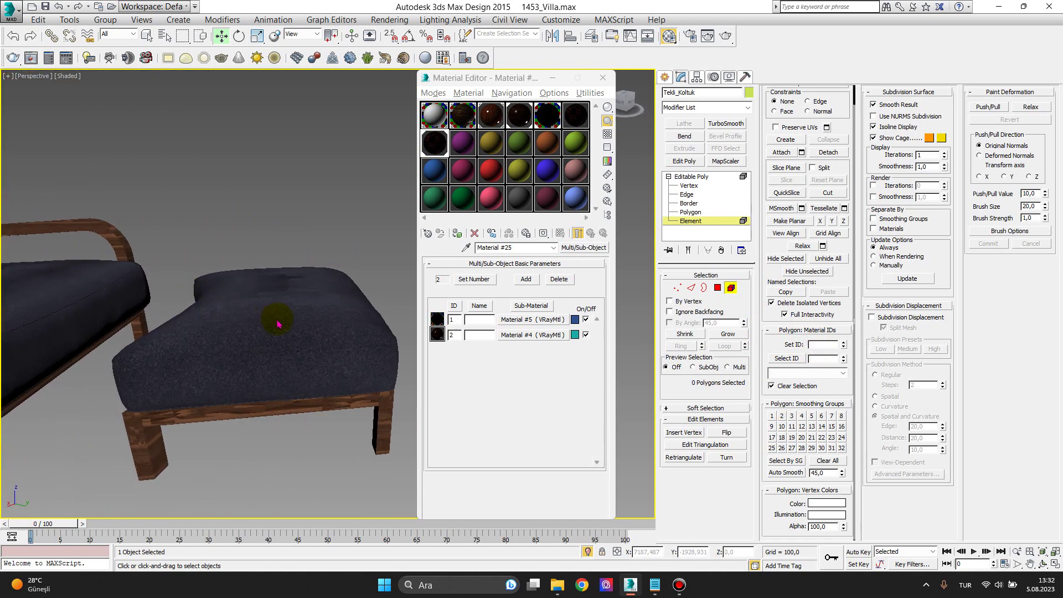
left_click(689, 221)
Select the footstool at Element level and pick its back-left leg
left_click(304, 356)
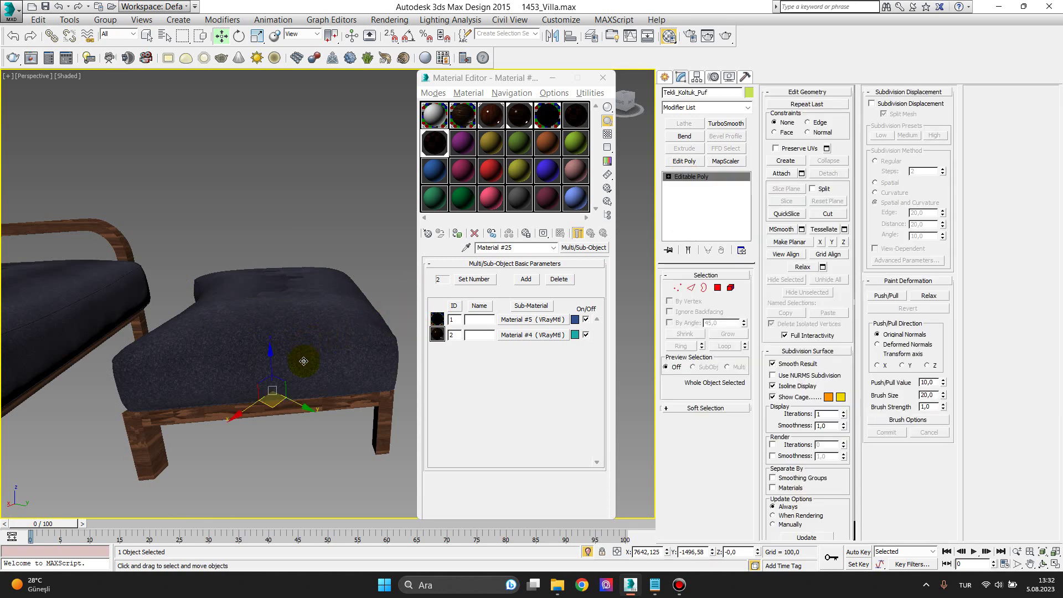
left_click(668, 176)
left_click(690, 221)
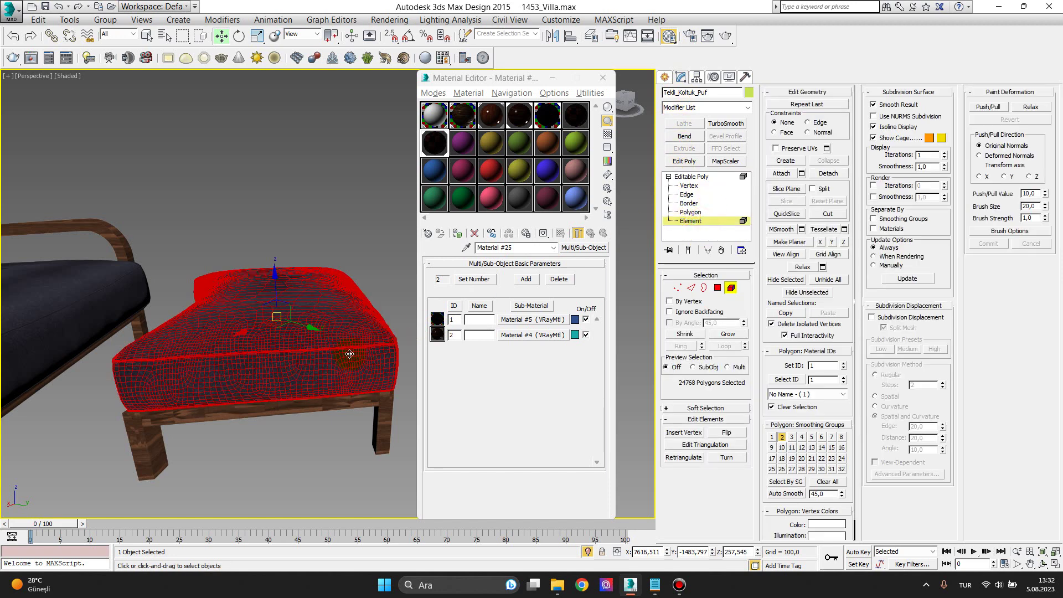
middle_click_drag(350, 354, 220, 278, "alt")
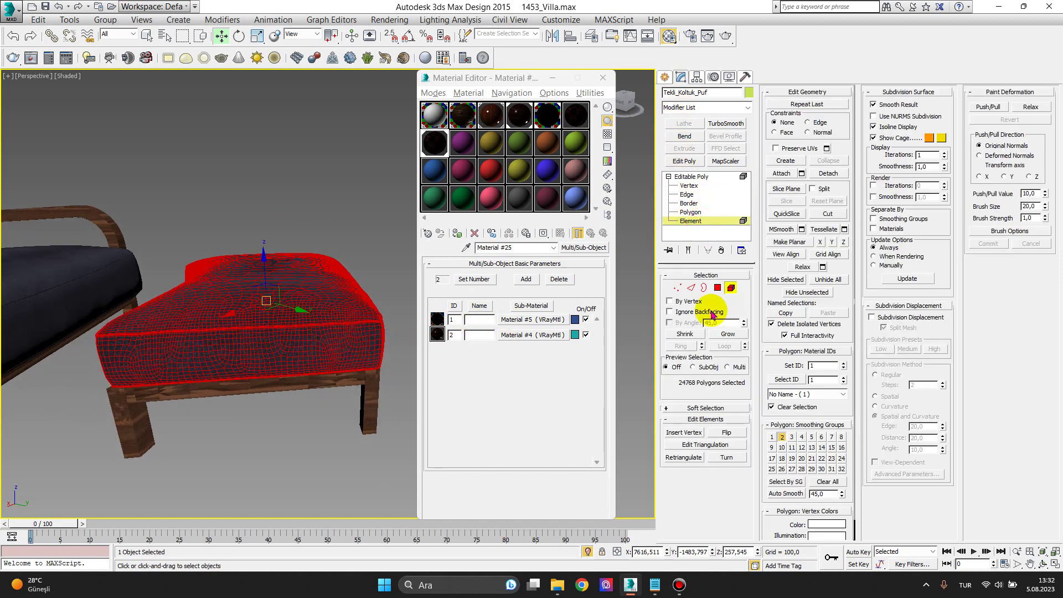
left_click(365, 401)
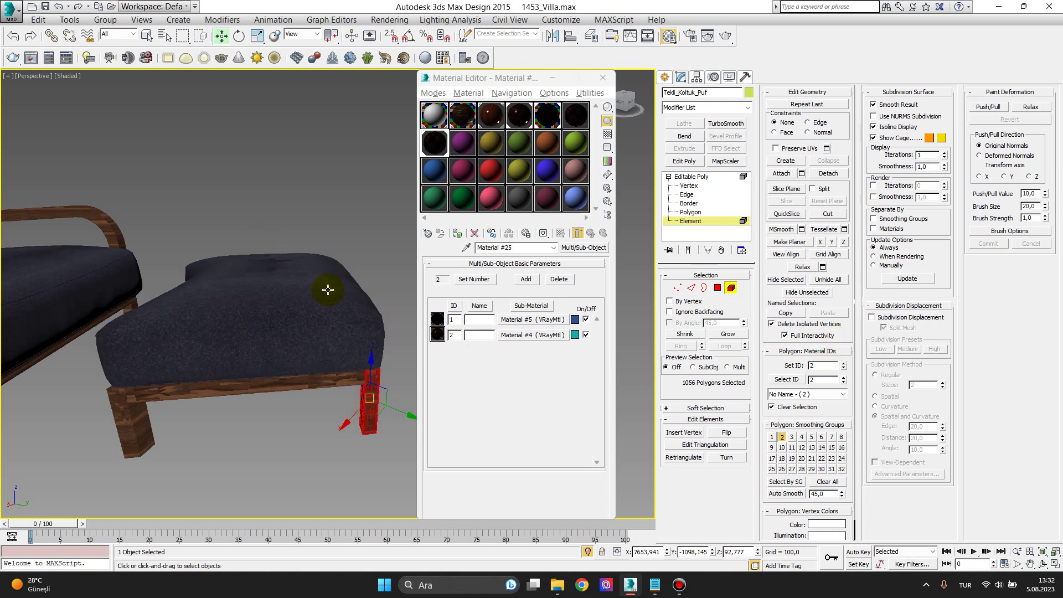
scroll(328, 289, "down", 2)
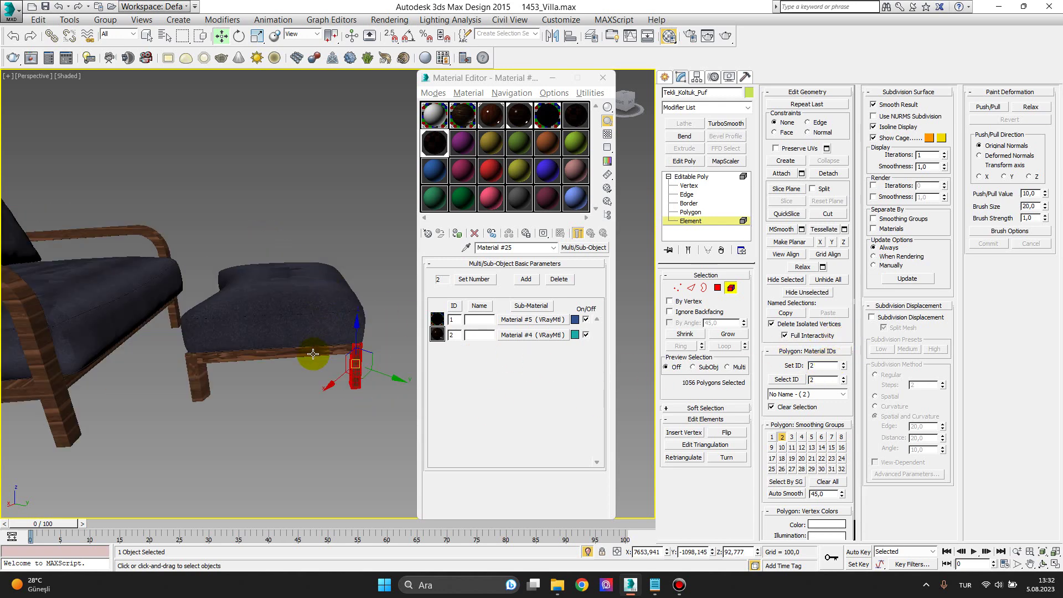
left_click(199, 383)
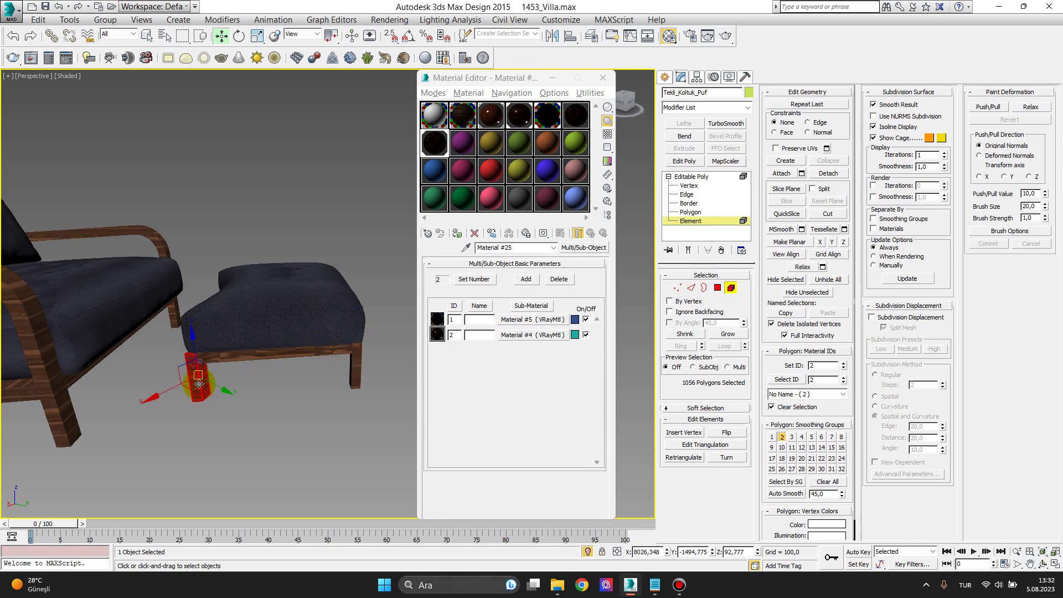
Set the footstool's back-left leg to material ID 1
left_click(819, 365)
type("1")
key("Return")
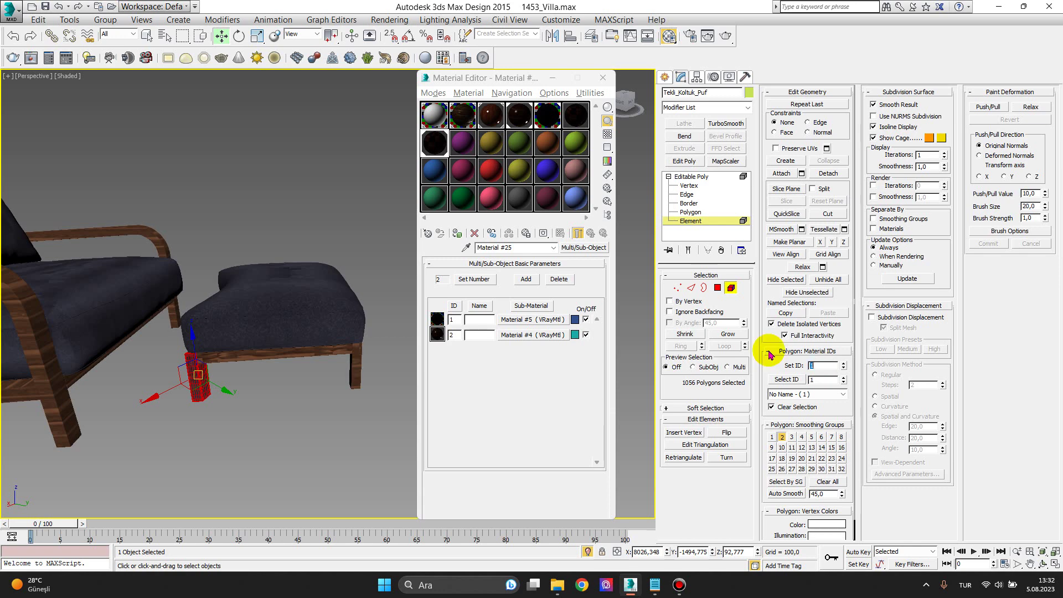
left_click(285, 392)
Change the back-left leg's material ID back to 2 for wood
left_click(198, 382)
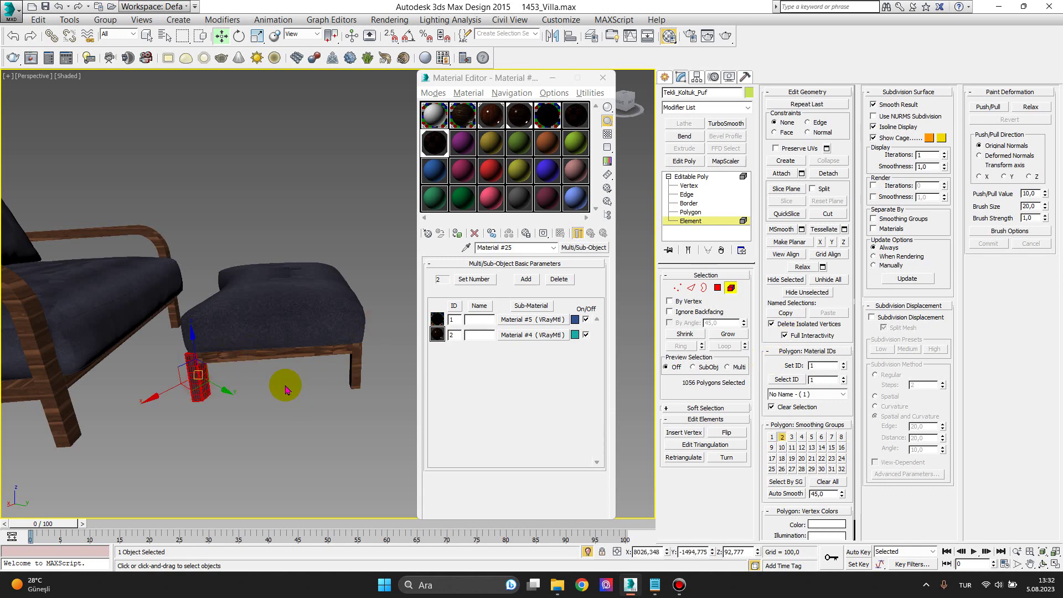
left_click(816, 366)
left_click_drag(815, 366, 792, 357)
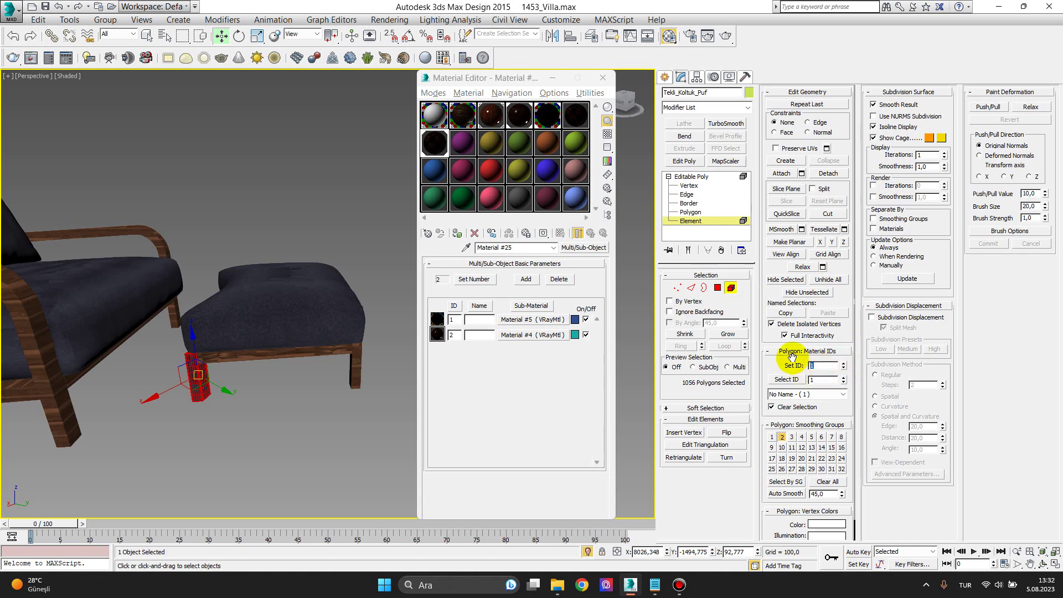
type("2")
left_click(791, 357)
left_click(299, 424)
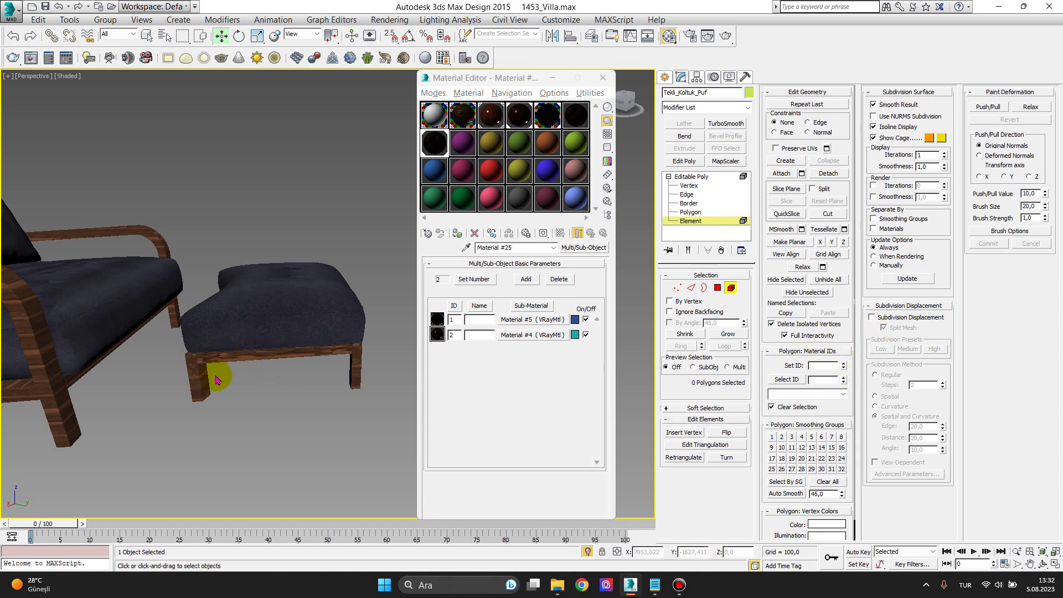
Orbit around the armchair and footstool and exit Element editing
scroll(213, 393, "up", 5)
scroll(213, 389, "down", 3)
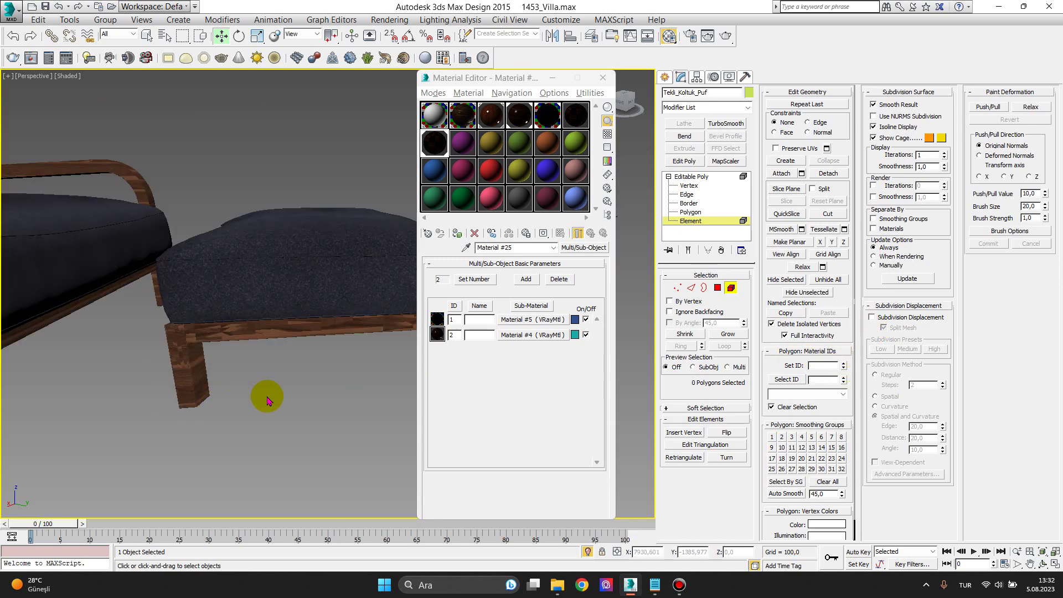
mouse_move(269, 392)
middle_mouse_down("alt")
mouse_move(292, 403)
mouse_move(238, 382)
middle_mouse_up("alt")
scroll(150, 244, "up", 3)
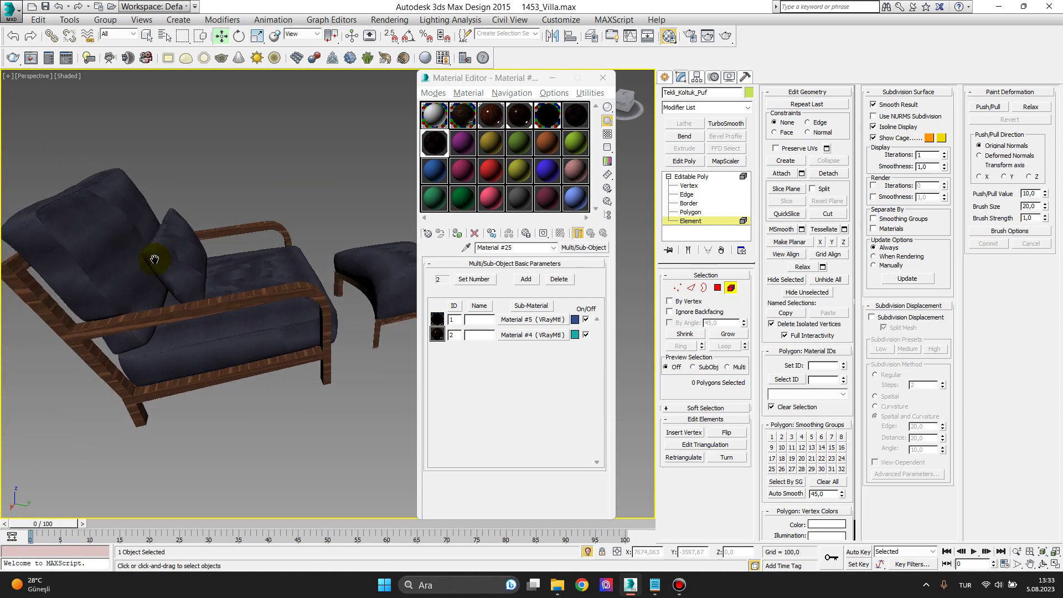
mouse_move(225, 279)
middle_mouse_down("alt")
mouse_move(211, 278)
mouse_move(268, 292)
mouse_move(162, 301)
middle_mouse_up("alt")
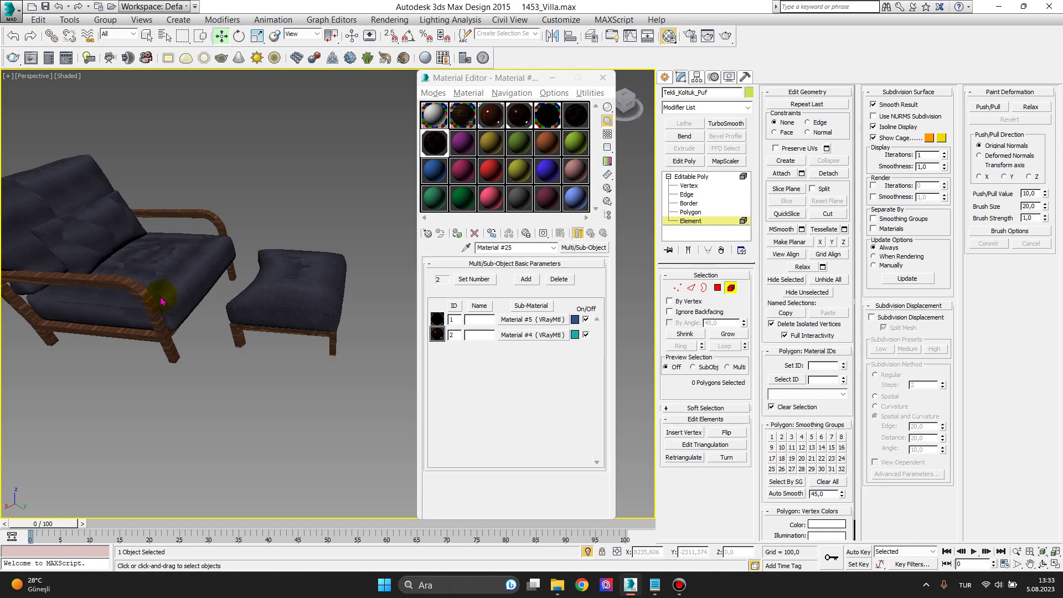
left_click(691, 220)
Inspect the footstool frame from low and high angles, then return to Element level
scroll(280, 363, "up", 2)
scroll(288, 349, "up", 3)
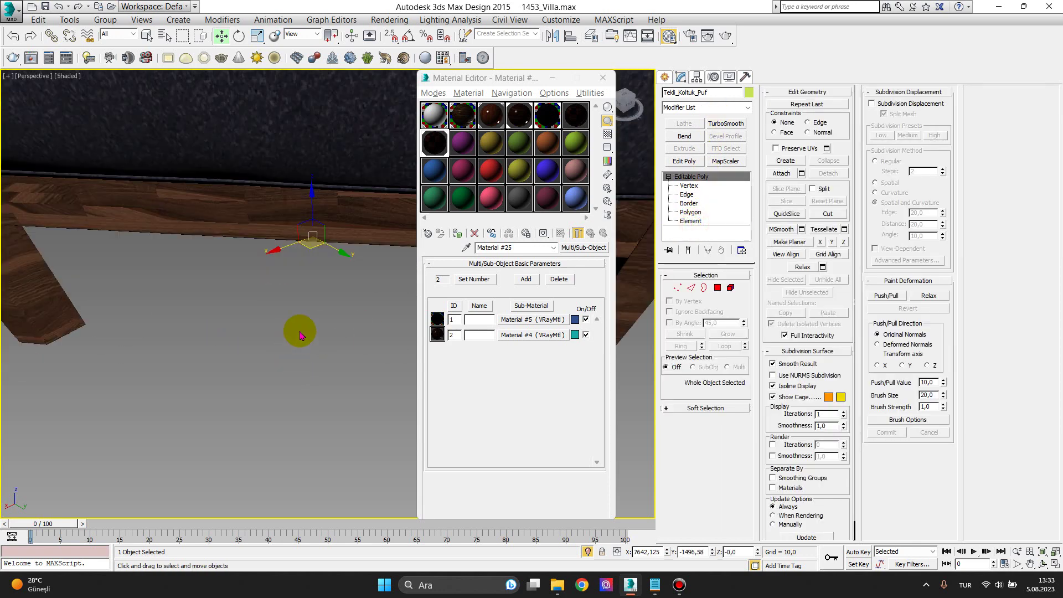
scroll(298, 305, "down", 3)
mouse_move(297, 308)
middle_mouse_down("alt")
mouse_move(280, 284)
mouse_move(316, 285)
mouse_move(237, 223)
mouse_move(301, 253)
mouse_move(277, 247)
middle_mouse_up("alt")
scroll(310, 254, "down", 3)
scroll(276, 247, "up", 2)
scroll(280, 249, "down", 3)
scroll(276, 255, "down", 3)
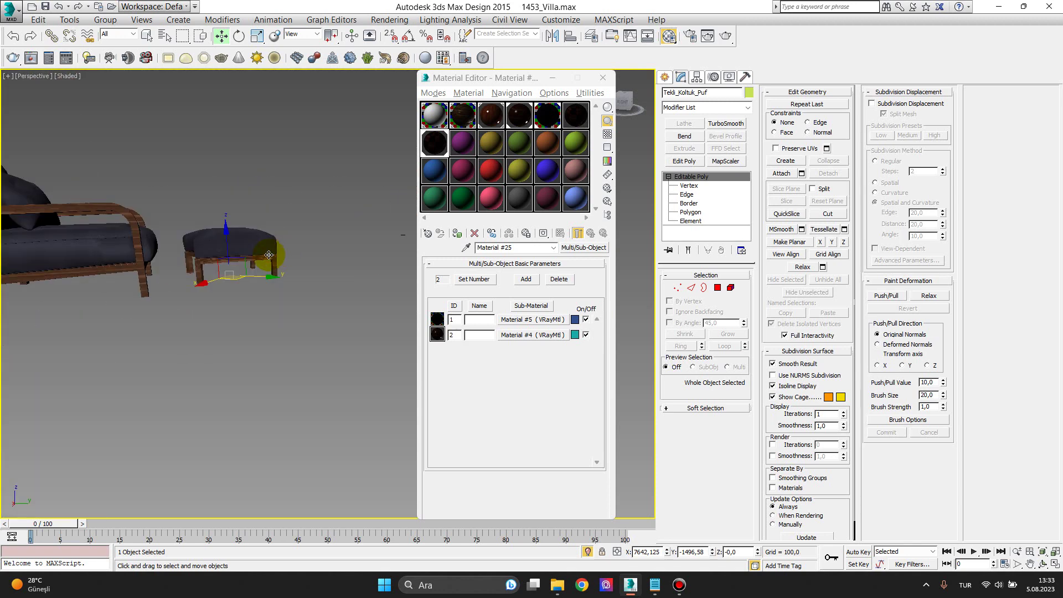
mouse_move(275, 258)
middle_mouse_down("alt")
mouse_move(262, 285)
mouse_move(231, 280)
middle_mouse_up("alt")
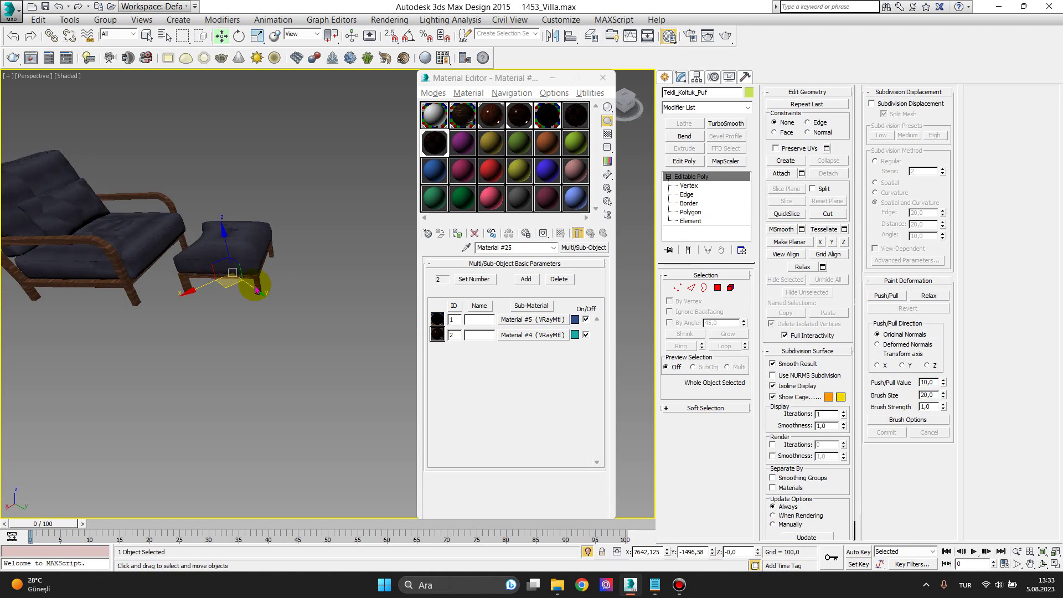
middle_click_drag(287, 244, 266, 253, "alt")
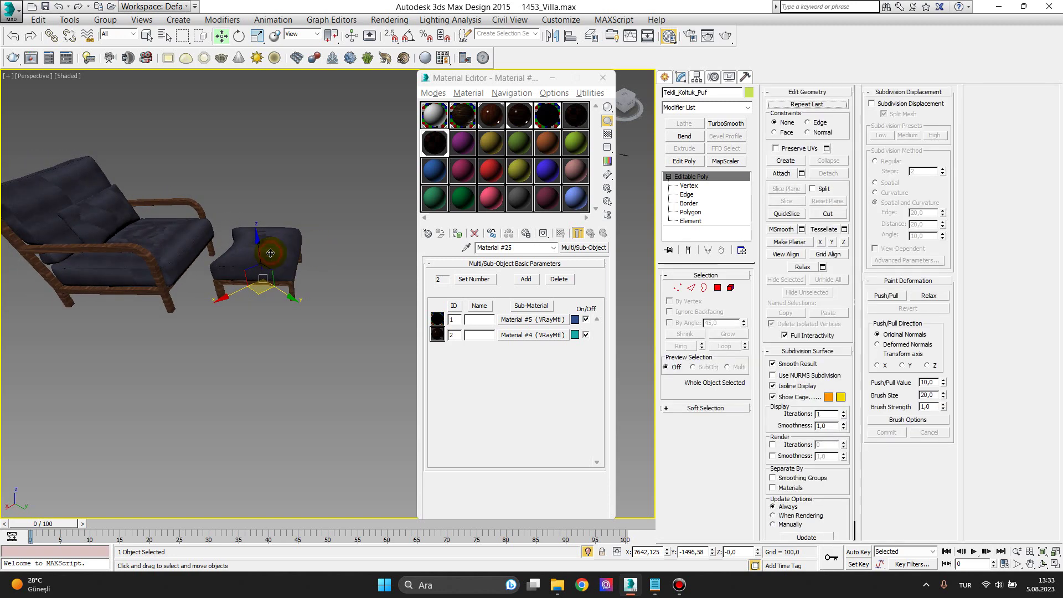
left_click(691, 221)
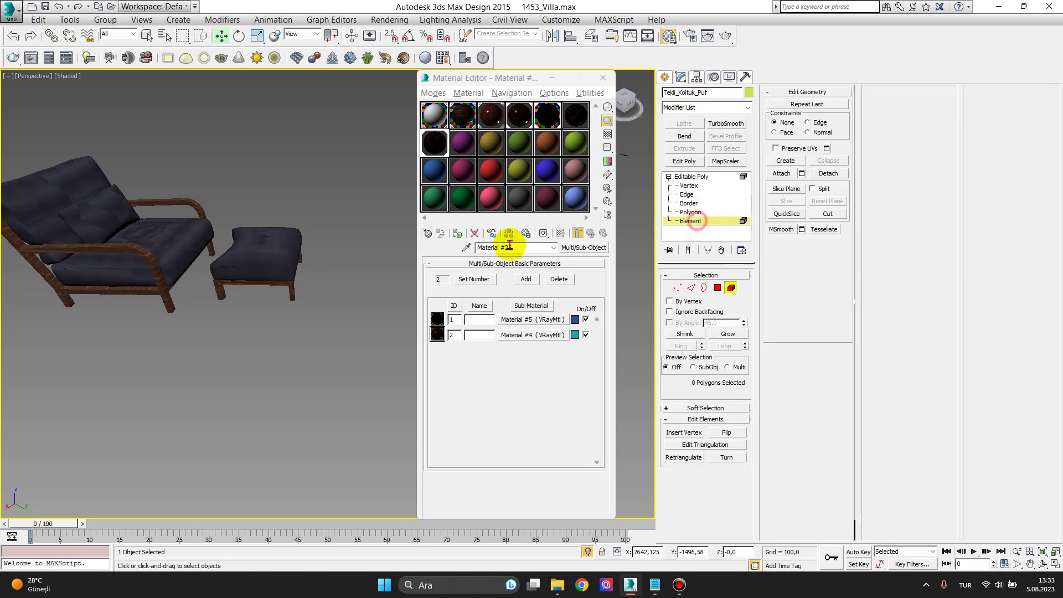
Select the footstool cushion element and invert the selection to its frame and legs
left_click(263, 251)
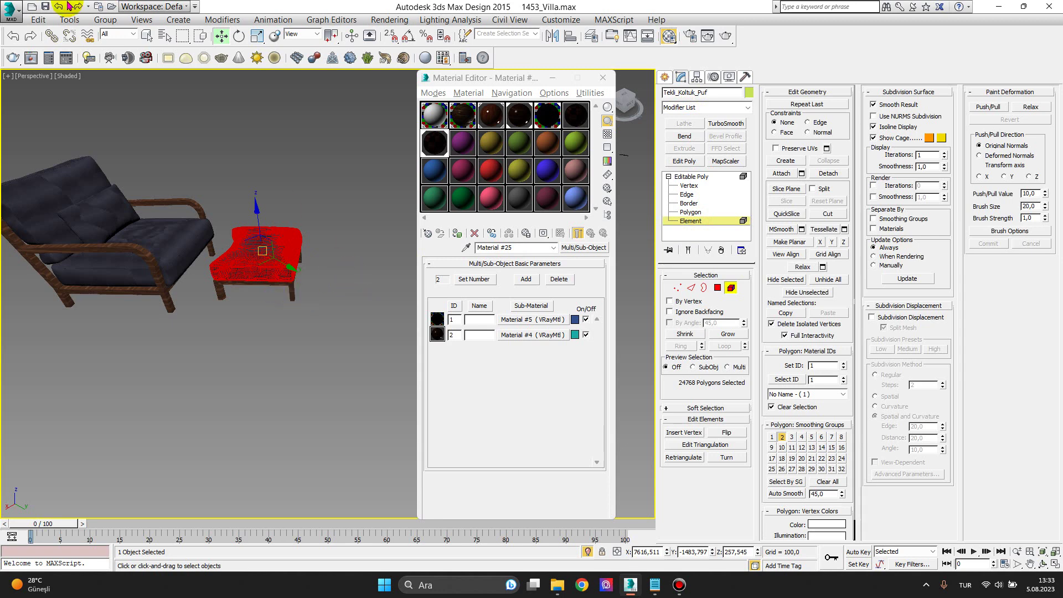
left_click(38, 21)
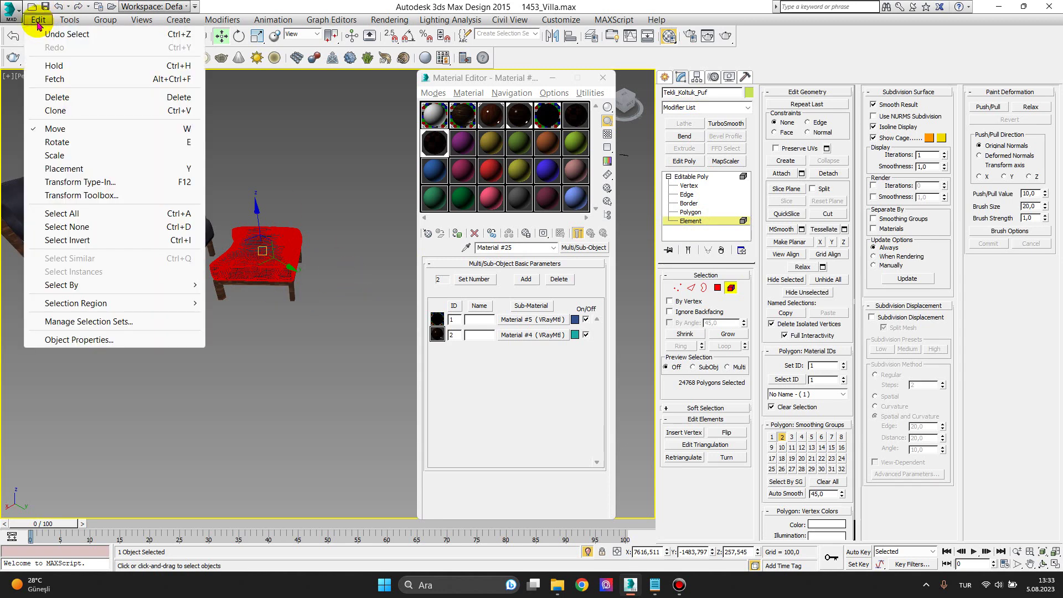
left_click(67, 240)
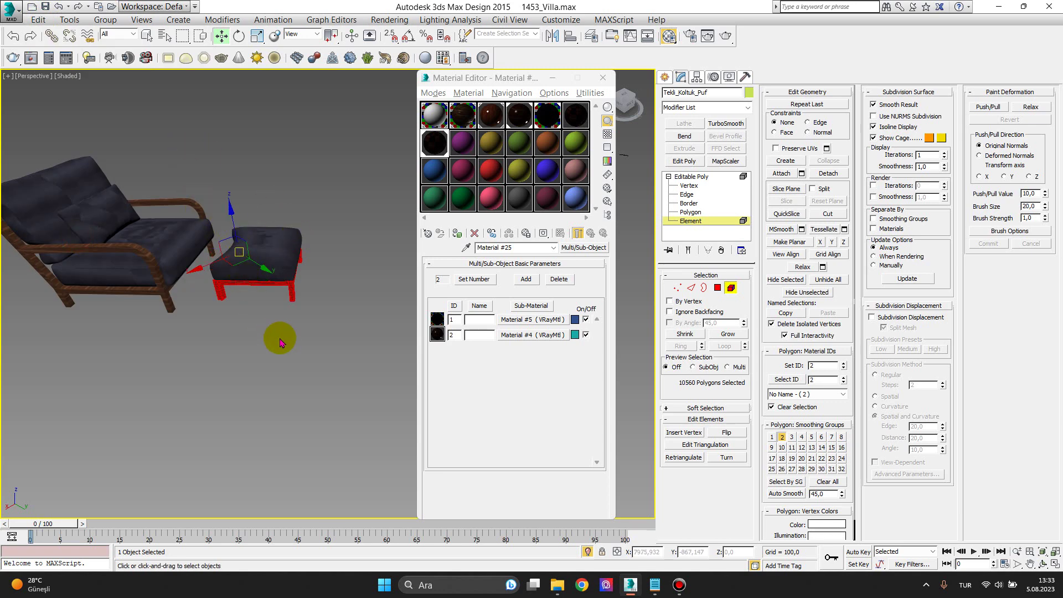
middle_click_drag(275, 337, 286, 314, "alt")
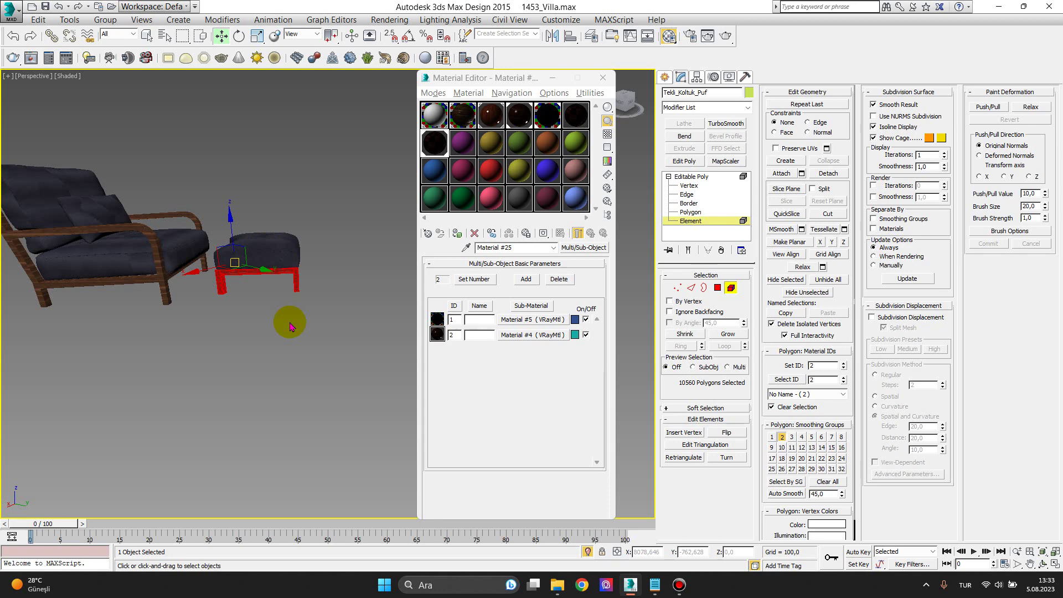
scroll(271, 260, "up", 3)
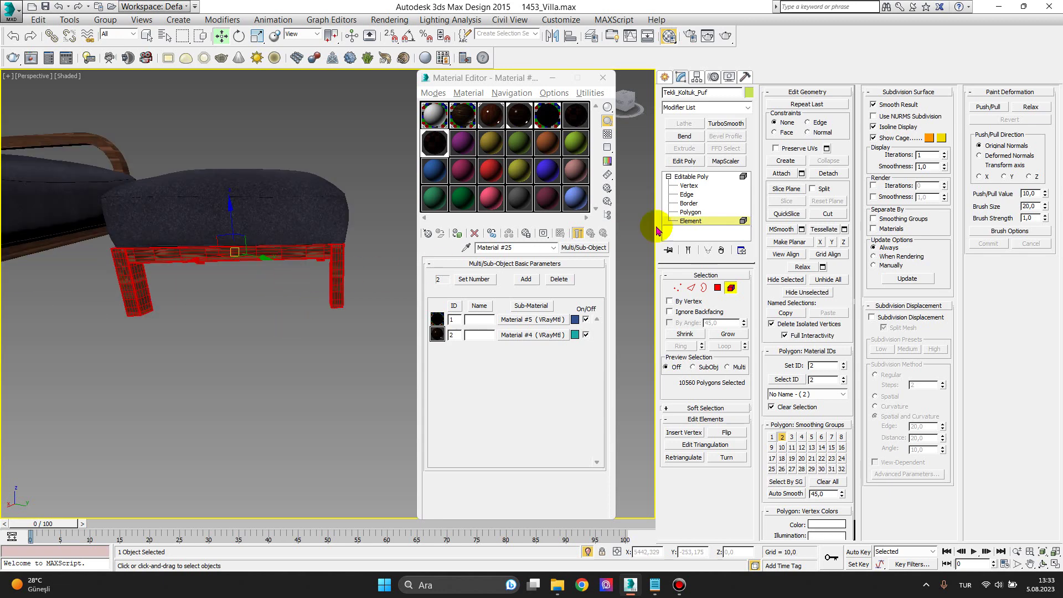
left_click(748, 107)
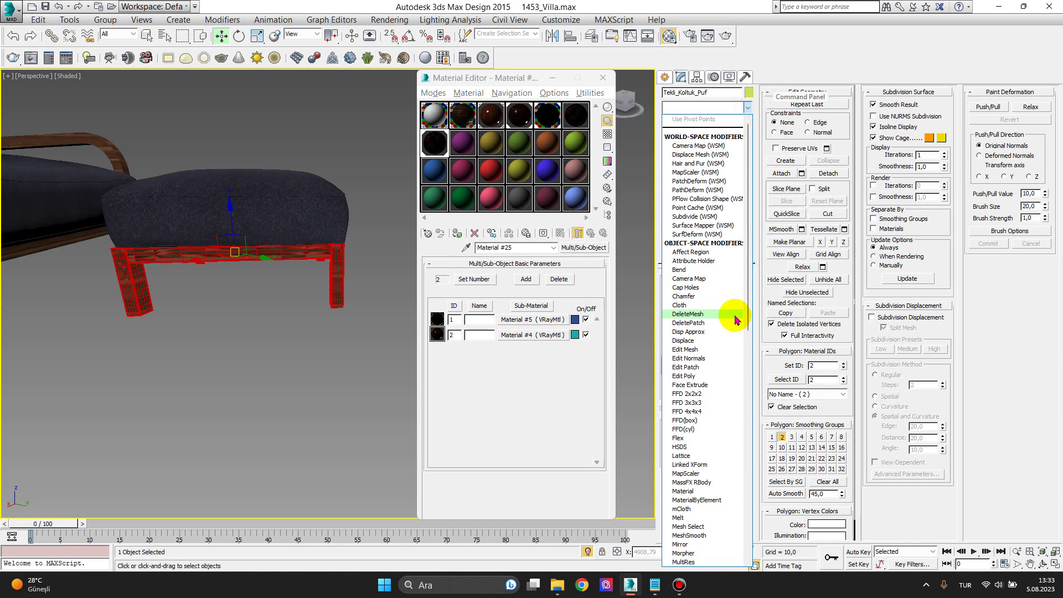
Add the MapScaler (WSM) modifier to the footstool's frame and legs
key("m")
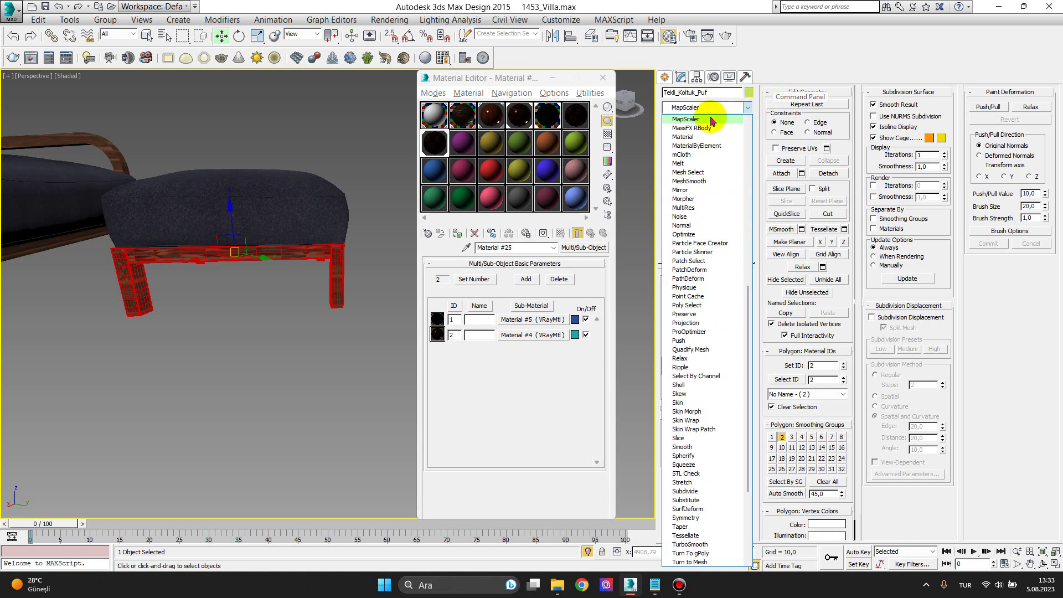
left_click(708, 120)
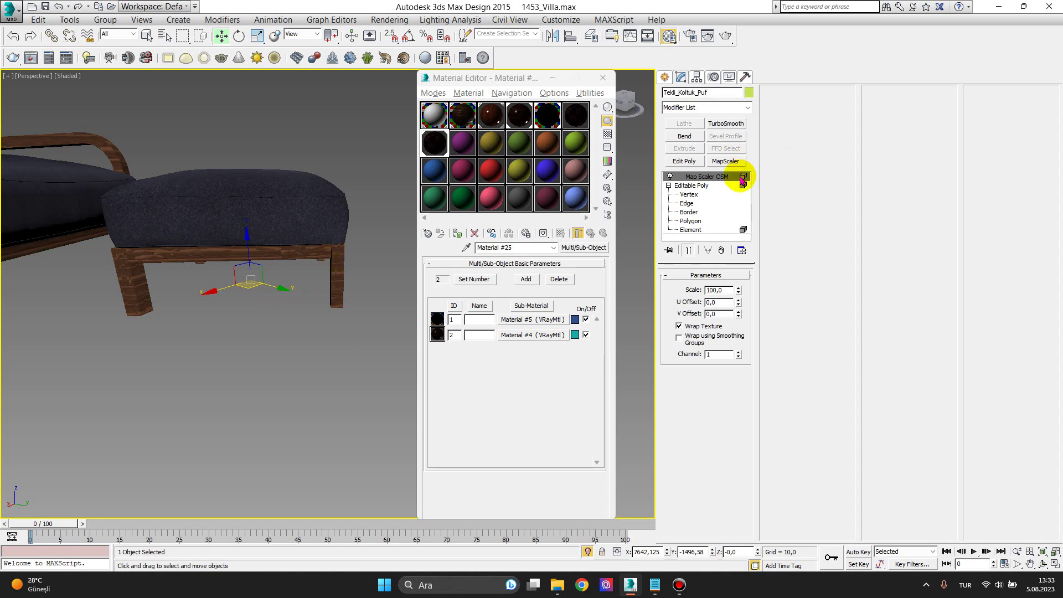
scroll(294, 260, "up", 3)
scroll(303, 249, "up", 3)
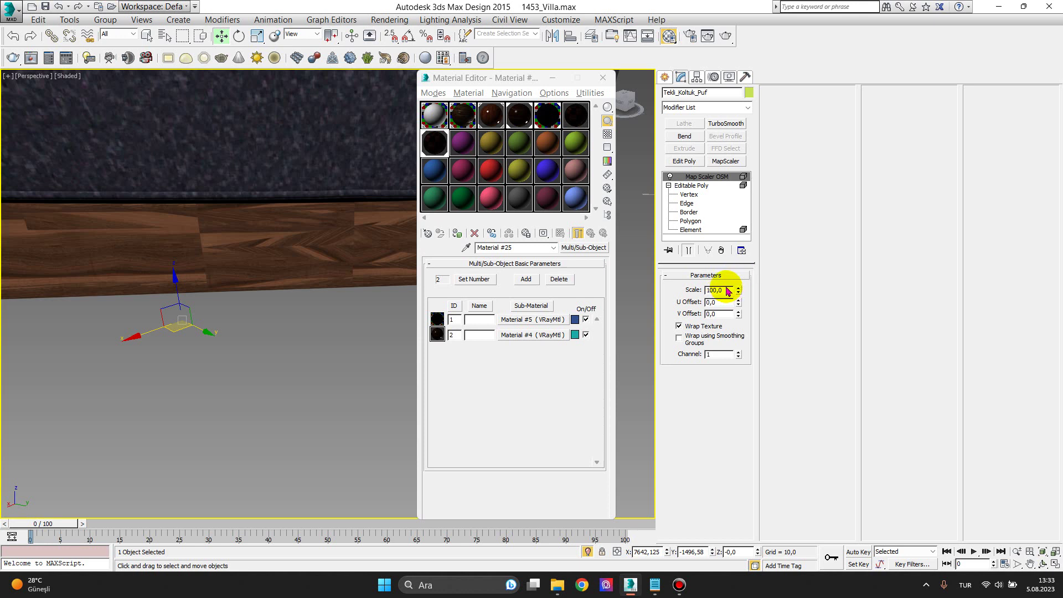
Try a smaller Map Scaler scale such as 10 while checking the wood grain
double_click(723, 290)
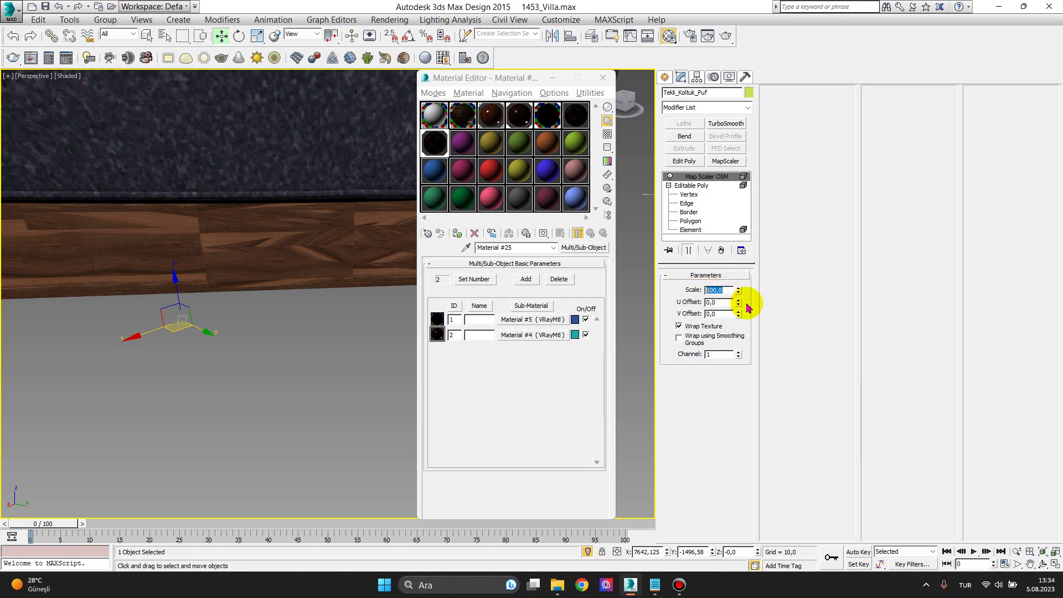
type("10")
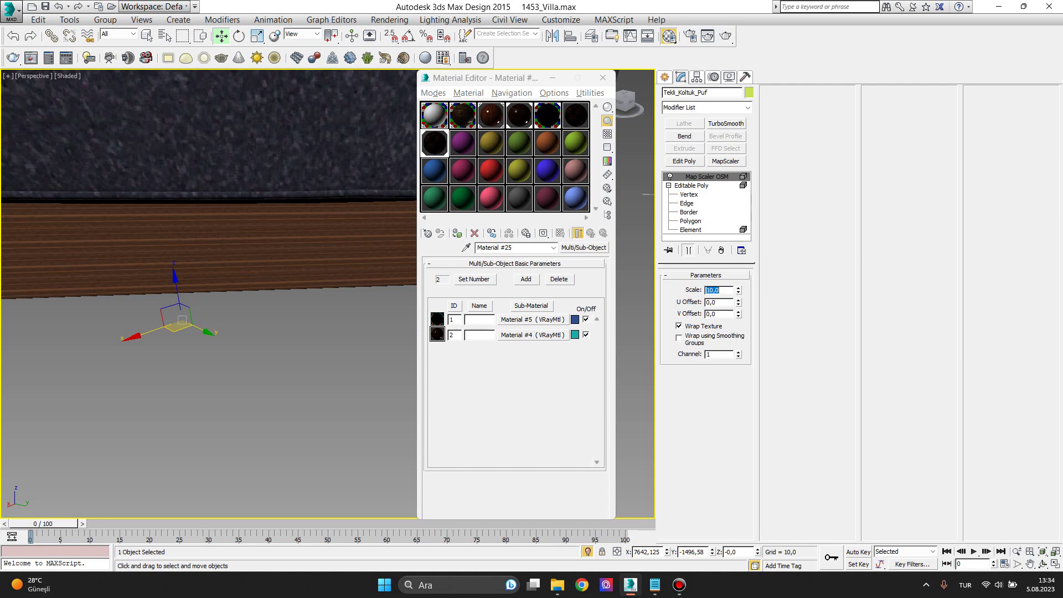
scroll(324, 247, "up", 2)
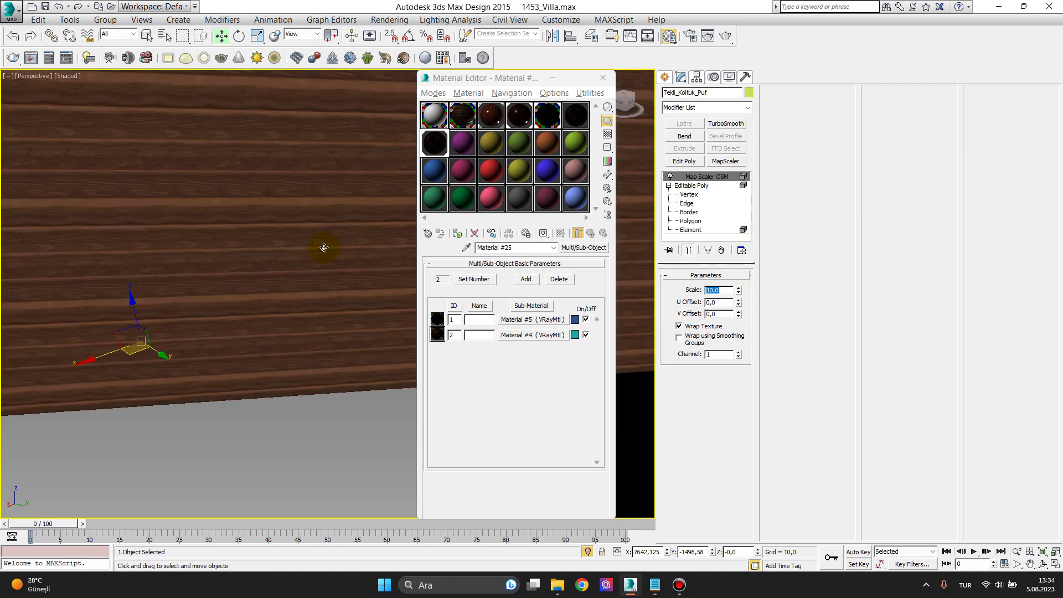
scroll(324, 247, "down", 4)
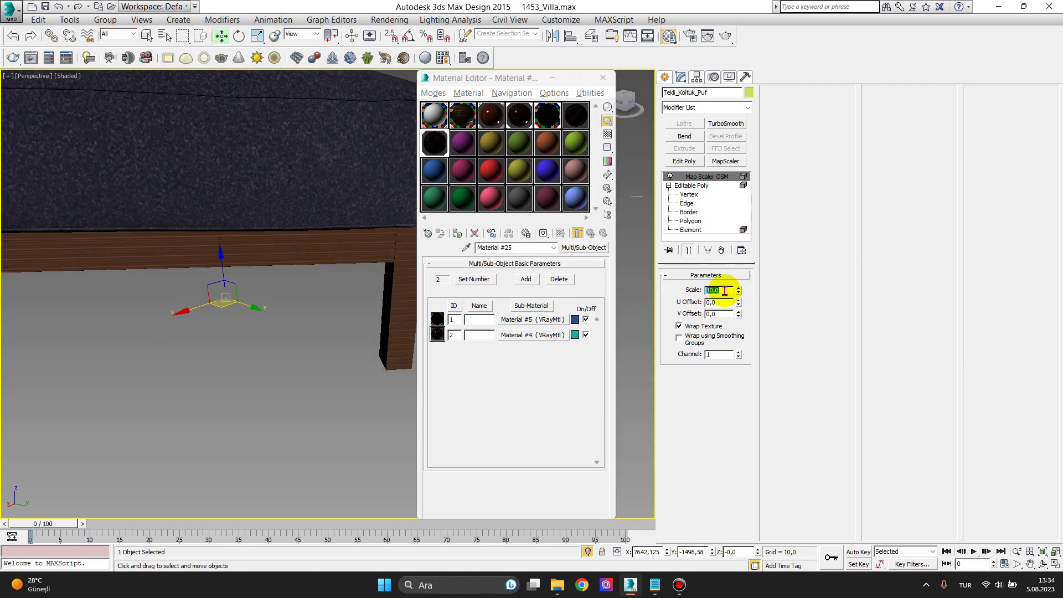
type("1")
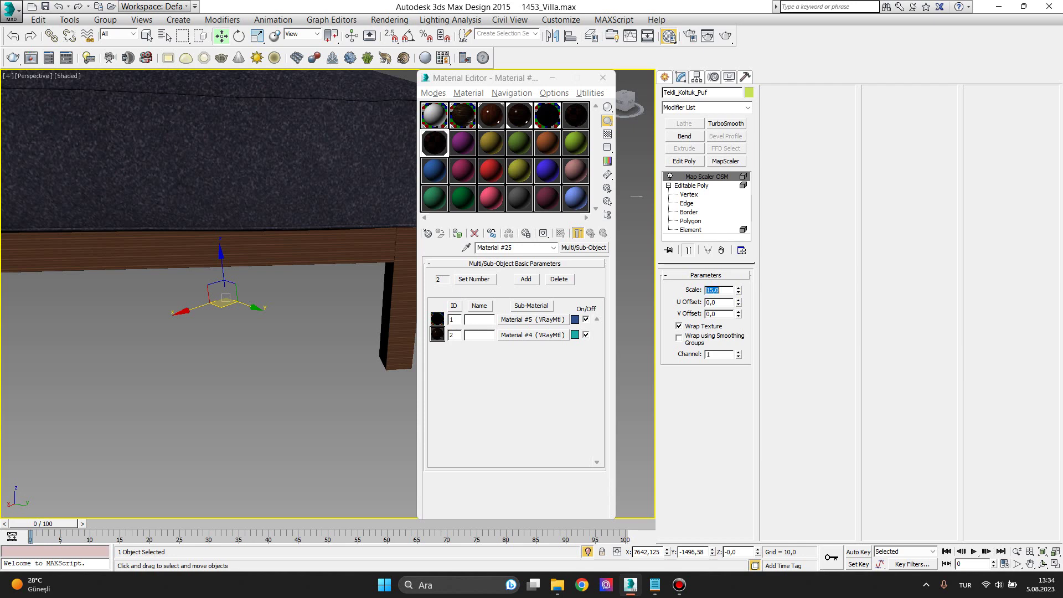
scroll(315, 249, "up", 1)
scroll(315, 249, "up", 1)
scroll(316, 250, "down", 2)
scroll(316, 250, "down", 3)
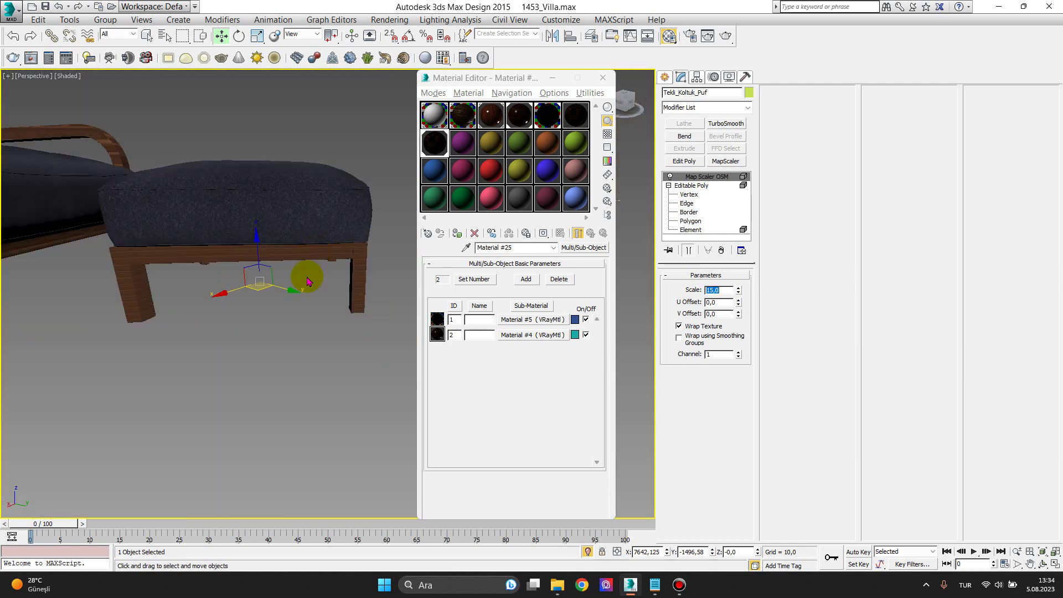
scroll(309, 280, "down", 1)
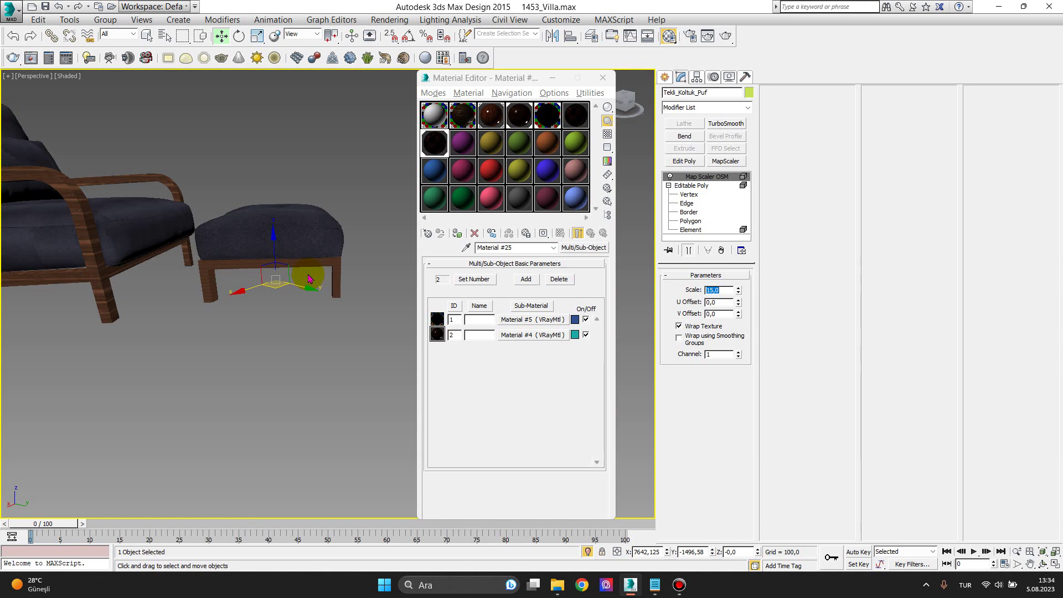
Set the Map Scaler scale to 25 and deselect the furniture
mouse_move(311, 292)
middle_mouse_down("alt")
mouse_move(280, 302)
mouse_move(283, 246)
middle_mouse_up("alt")
scroll(283, 245, "up", 1)
scroll(255, 222, "up", 4)
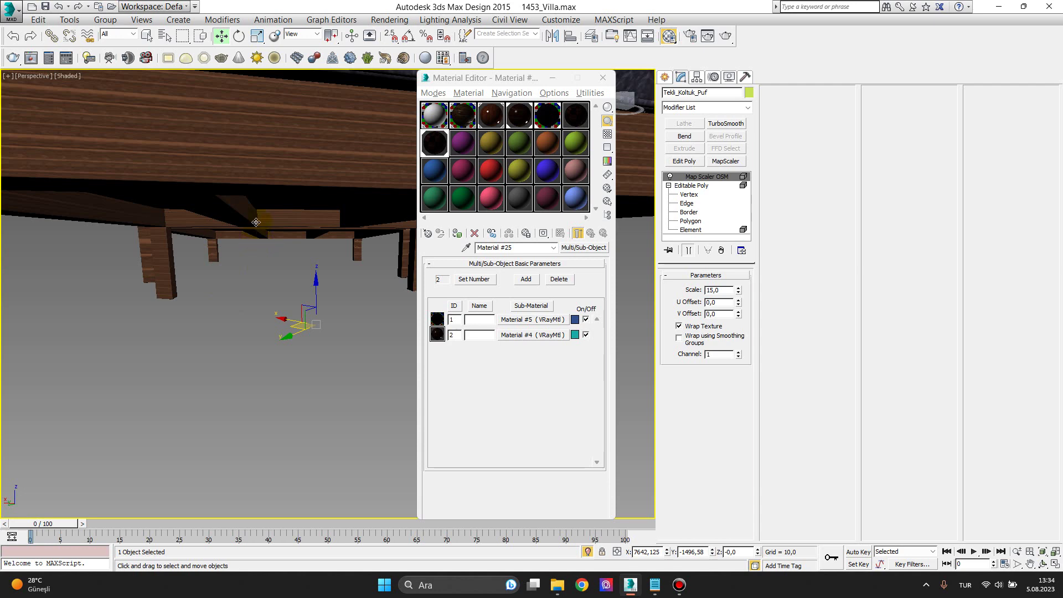
middle_click_drag(255, 188, 290, 206, "alt")
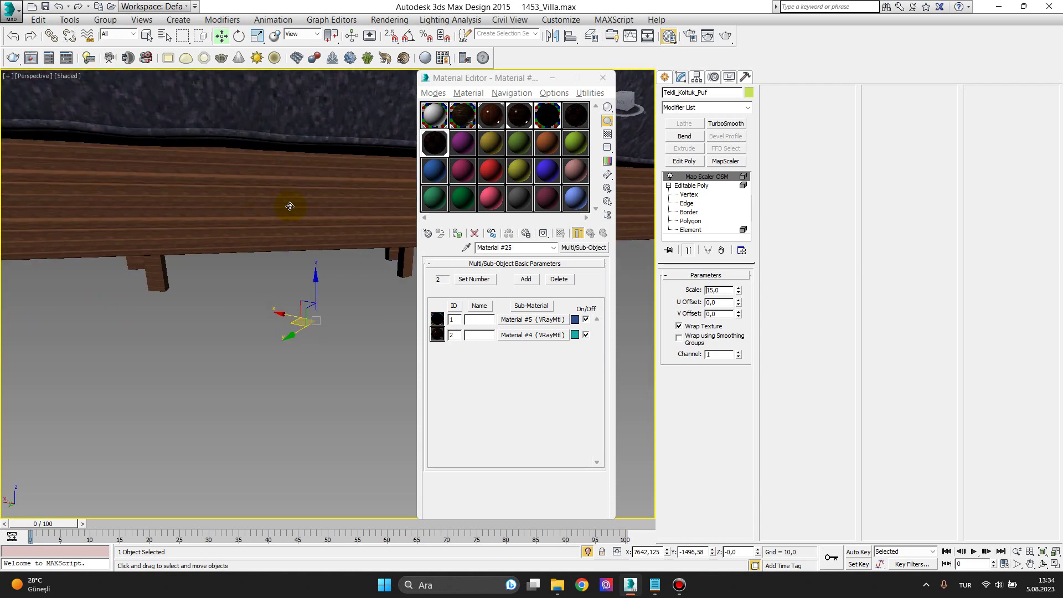
double_click(723, 289)
type("25")
key("Return")
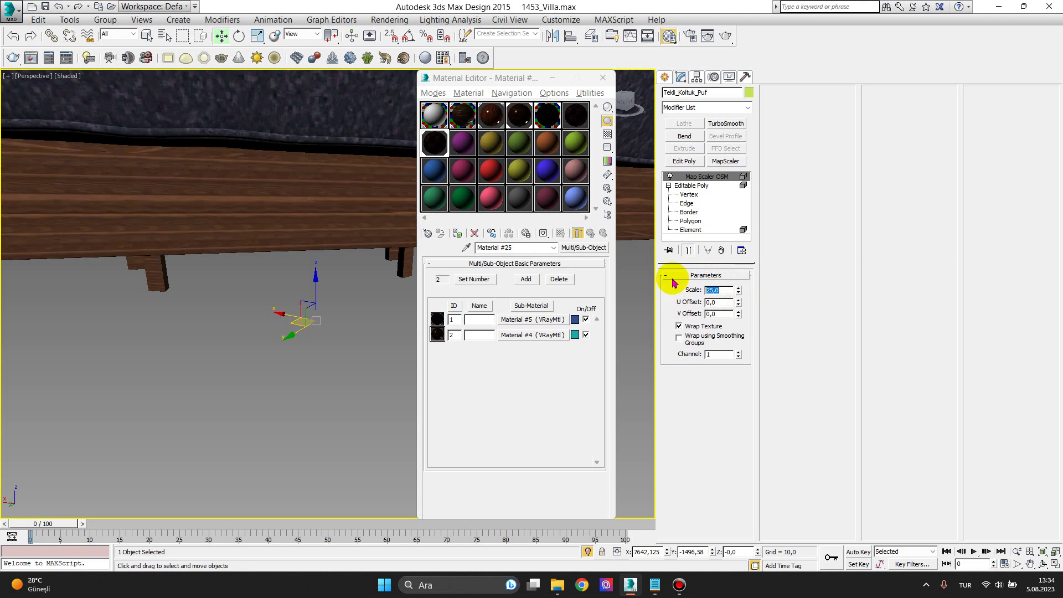
scroll(306, 226, "down", 3)
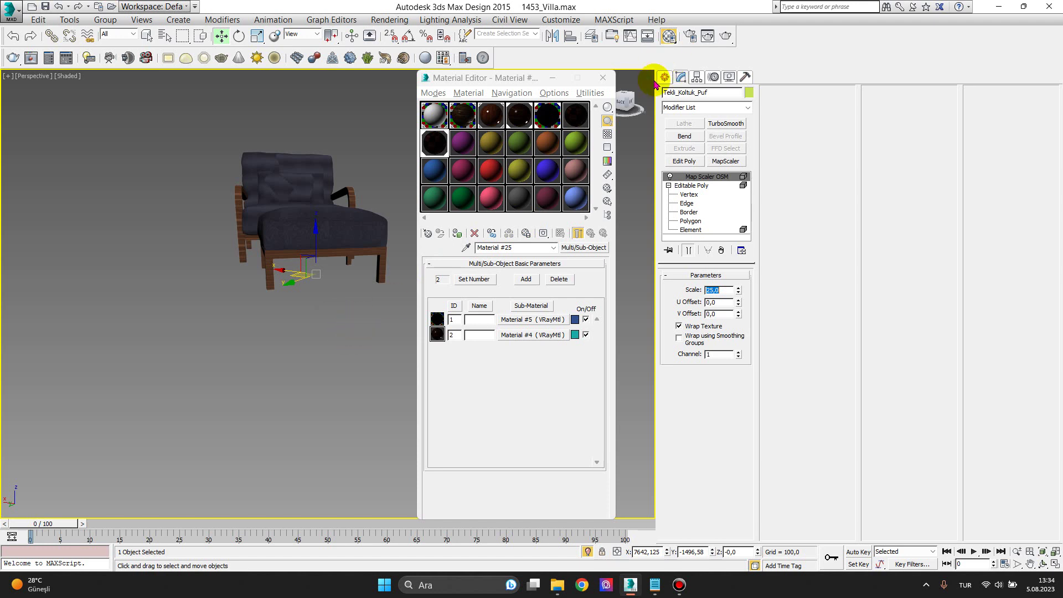
left_click(343, 301)
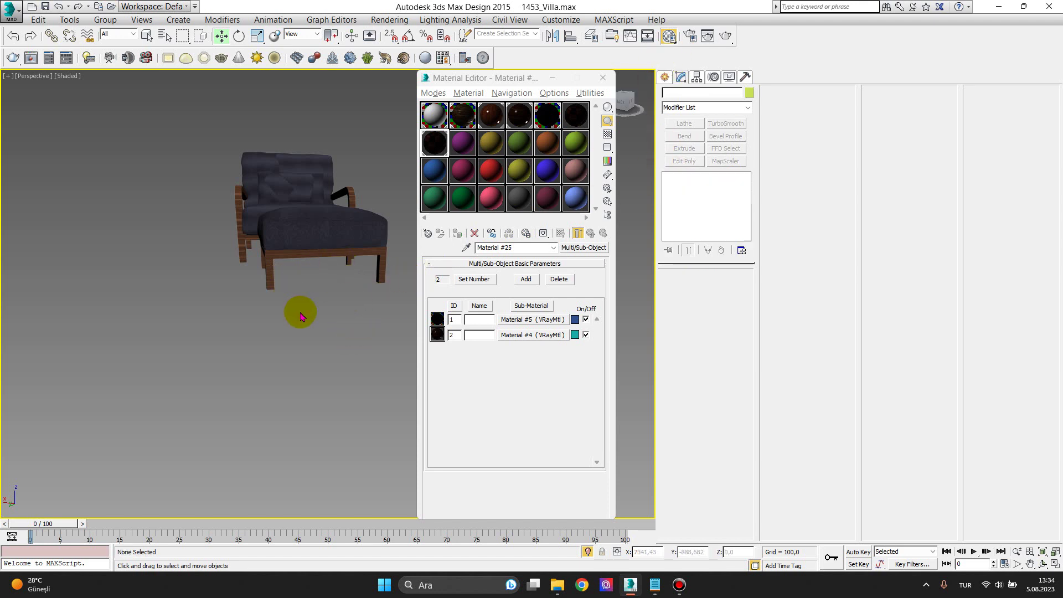
Select the ottoman and convert it to an Editable Poly
middle_click_drag(301, 308, 331, 330)
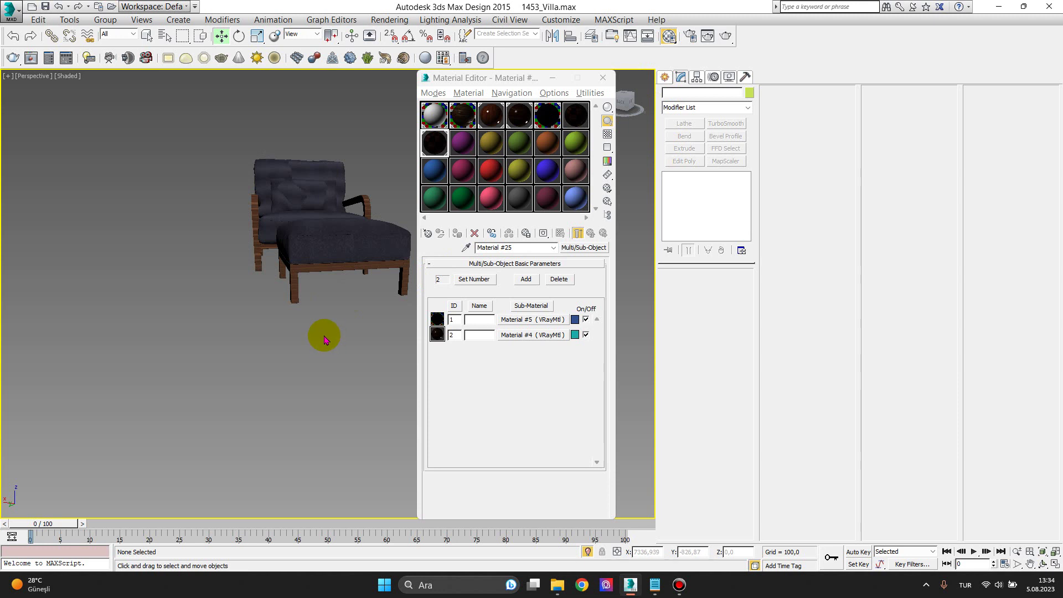
scroll(323, 346, "up", 2)
scroll(348, 351, "up", 2)
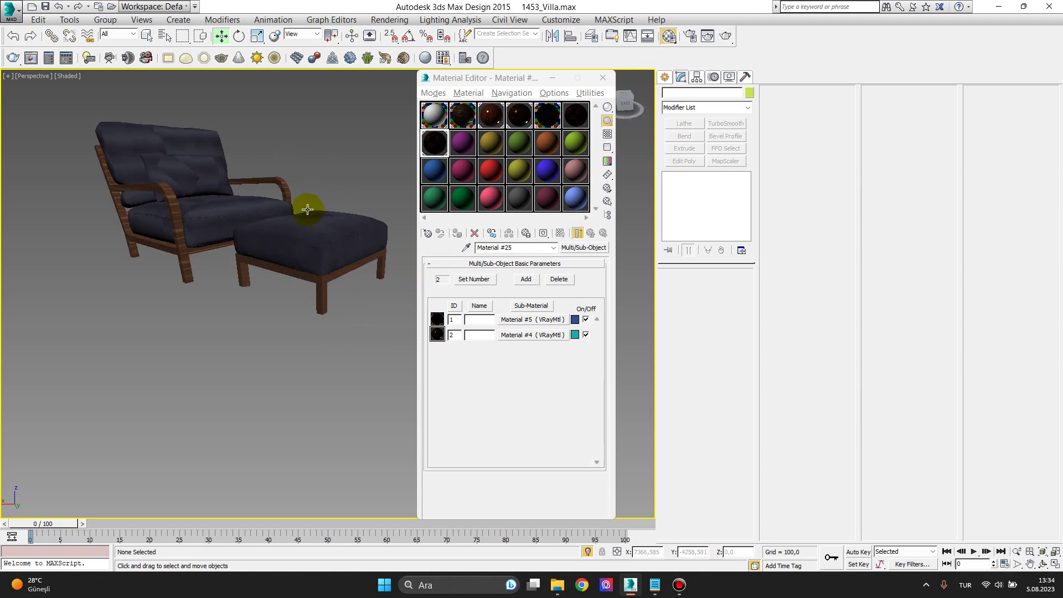
left_click(318, 279)
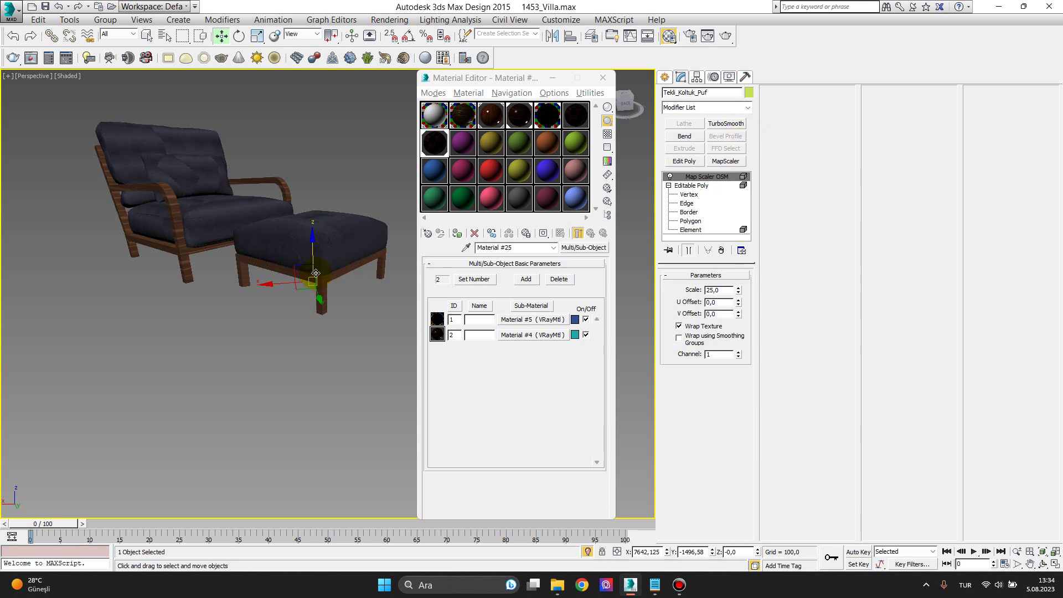
right_click(319, 245)
mouse_move(348, 357)
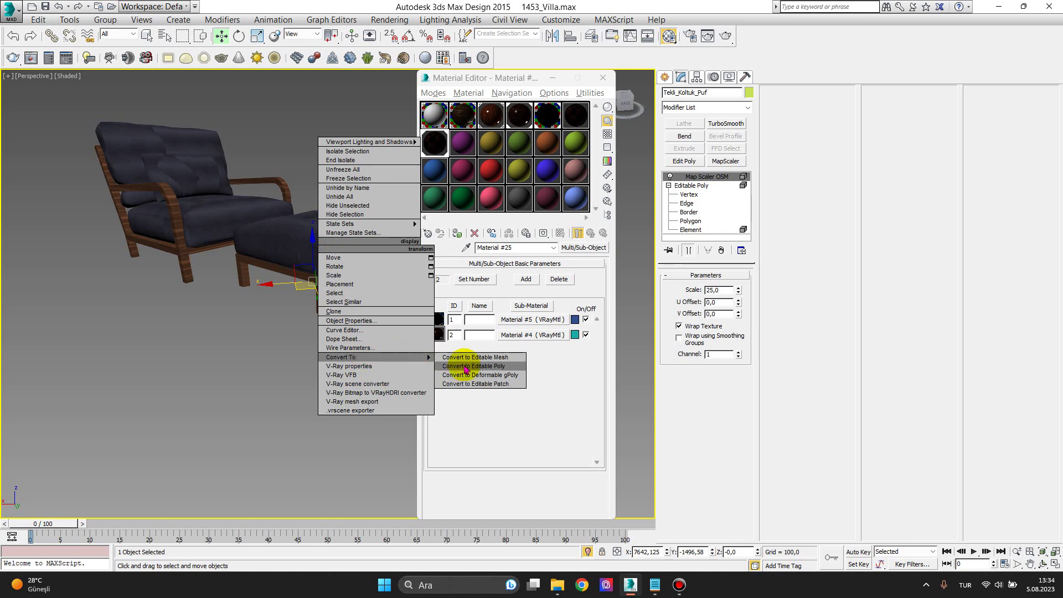
left_click(457, 365)
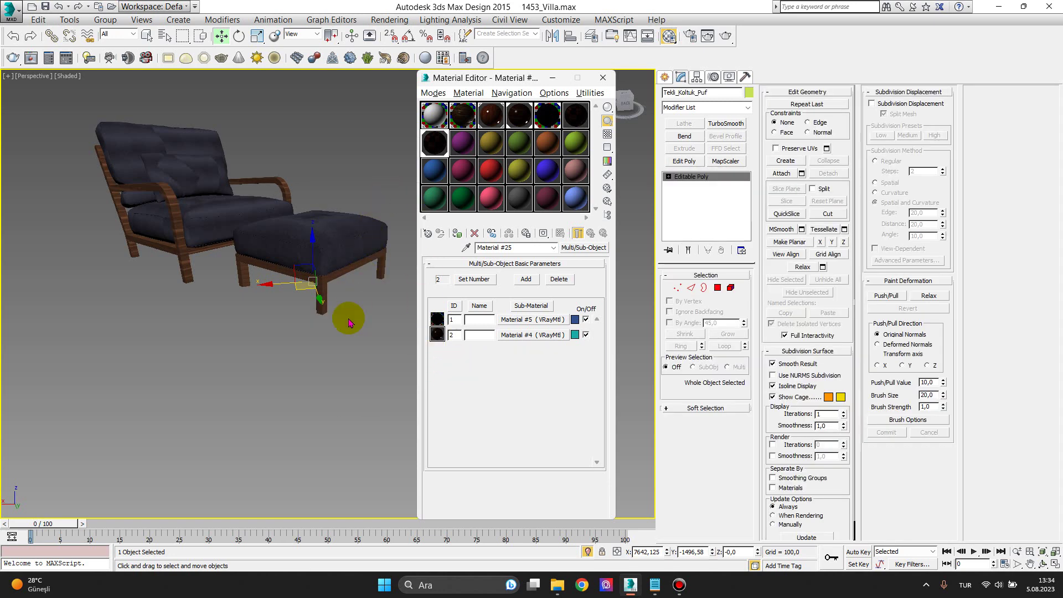
Select the ottoman's fabric cushion element at Element level
scroll(324, 278, "up", 5)
mouse_move(324, 277)
middle_mouse_down()
mouse_move(304, 171)
mouse_move(279, 257)
mouse_move(292, 273)
middle_mouse_up()
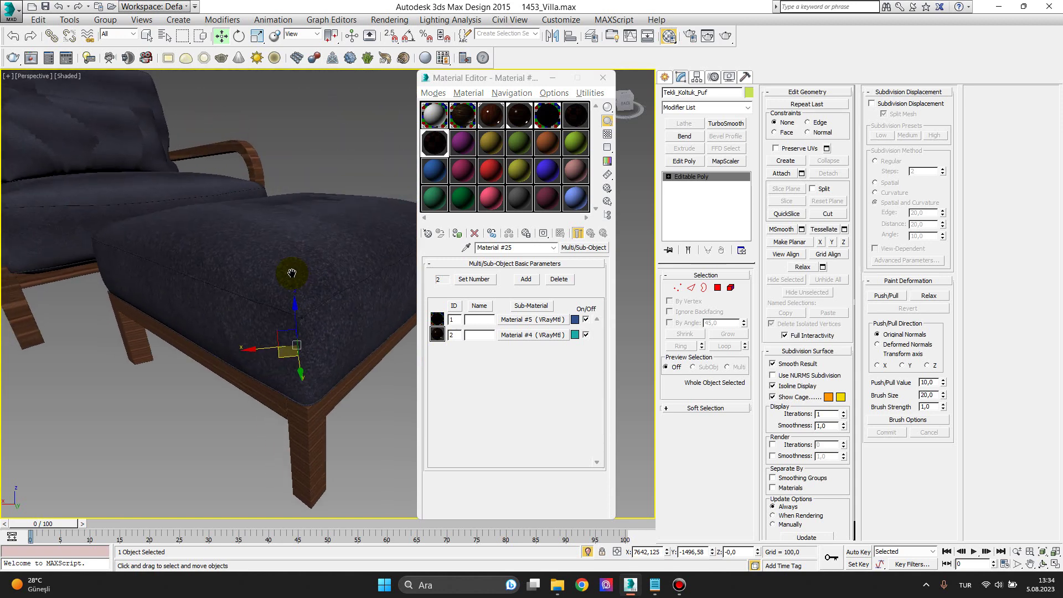
left_click(327, 258)
left_click(668, 176)
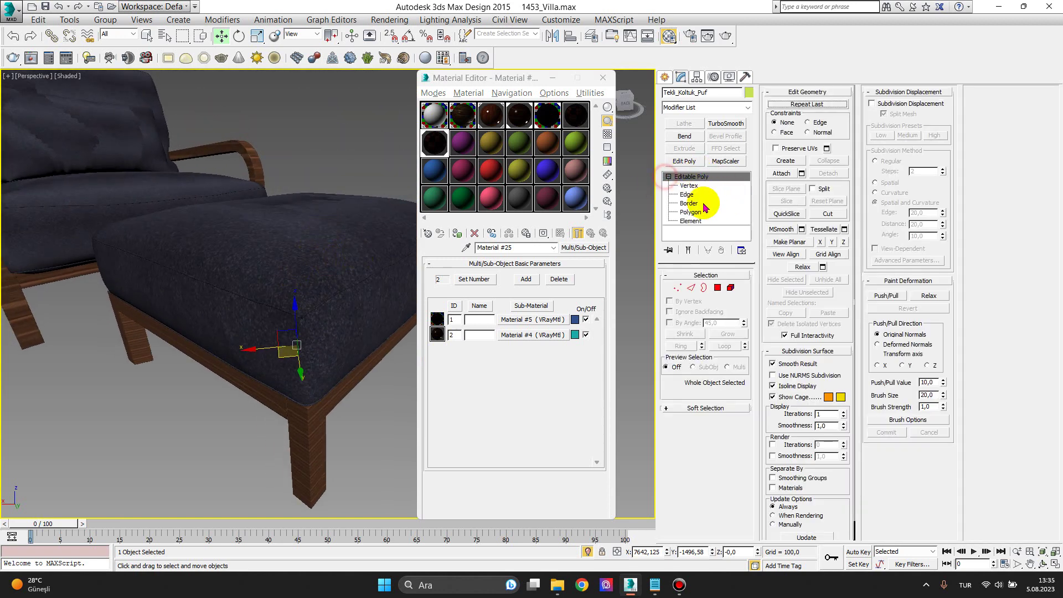
left_click(690, 220)
left_click(345, 257)
Add a MapScaler modifier to the selected cushion element
middle_click_drag(375, 281, 317, 284, "alt")
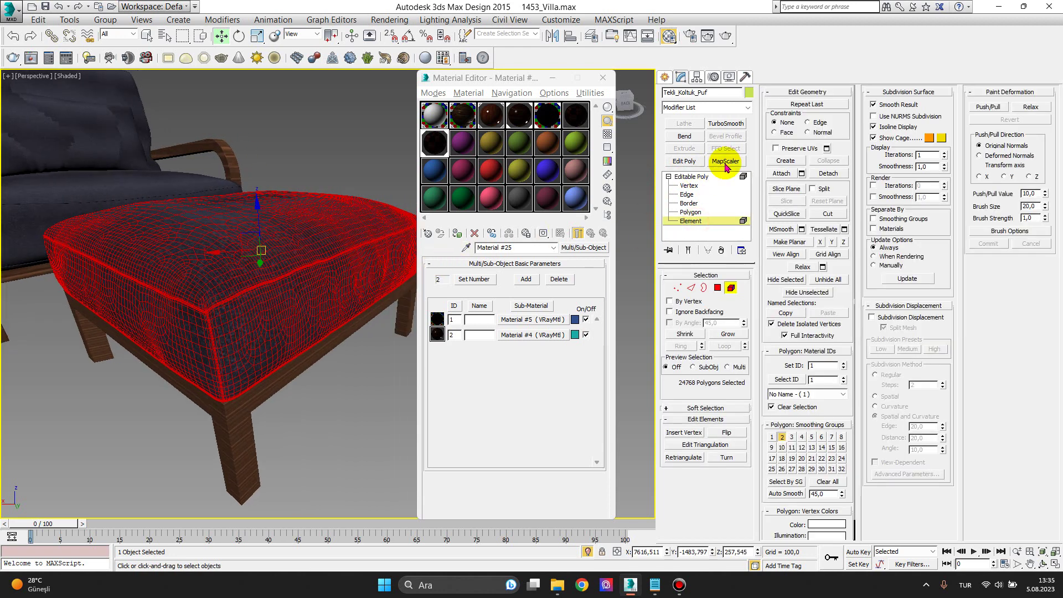
left_click(747, 108)
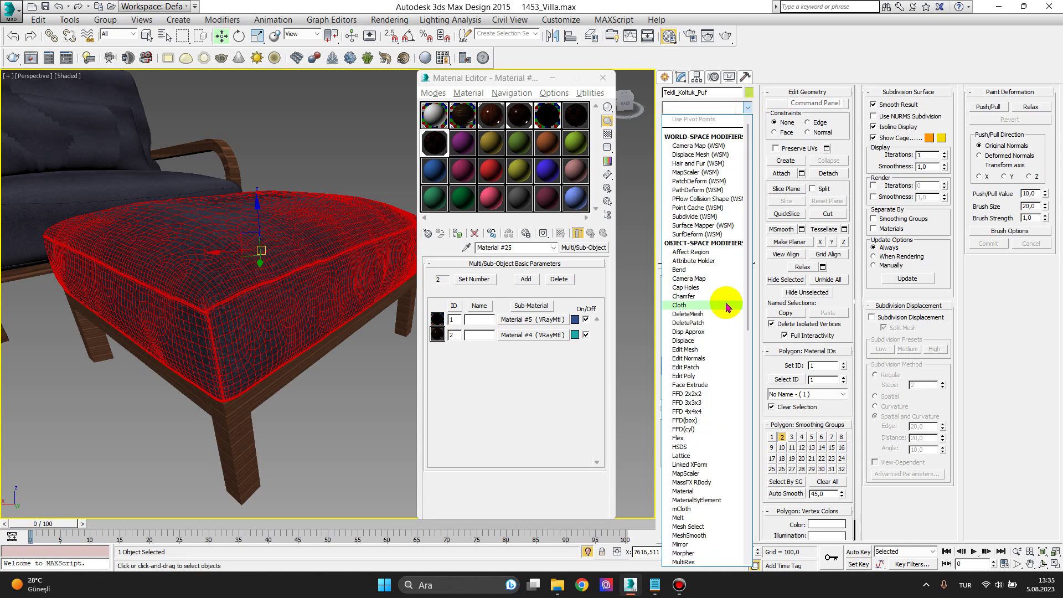
key("m")
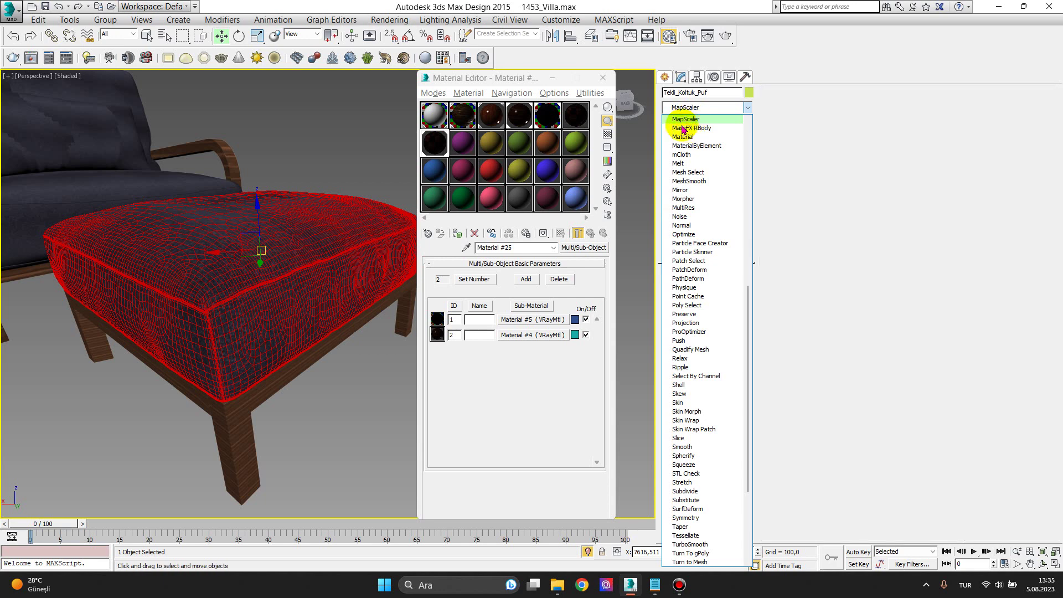
key("Return")
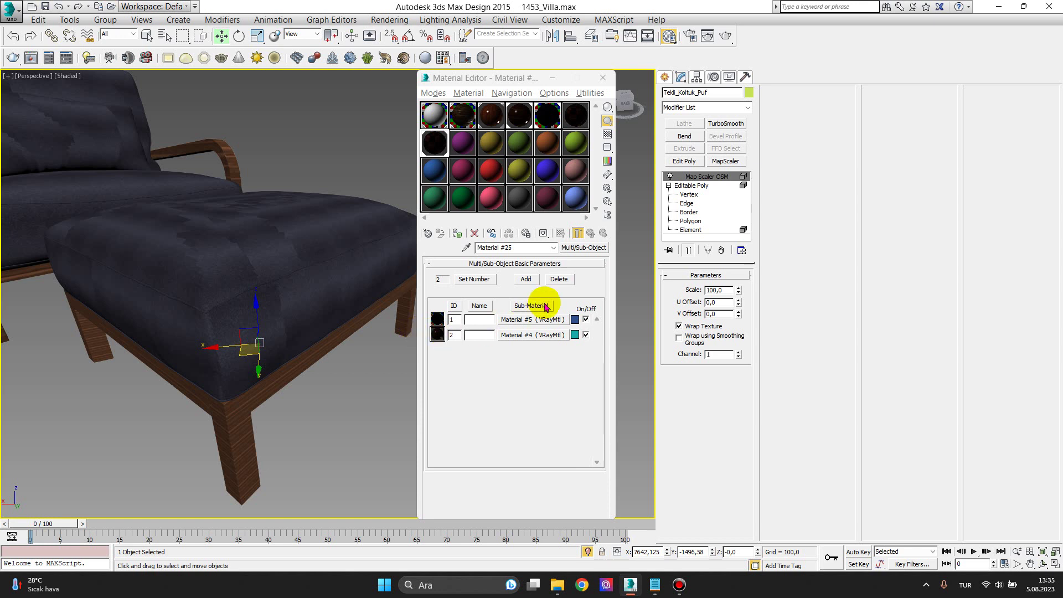
Try cushion Map Scaler scales of 20 and then 70, inspecting the fabric up close
scroll(332, 288, "up", 3)
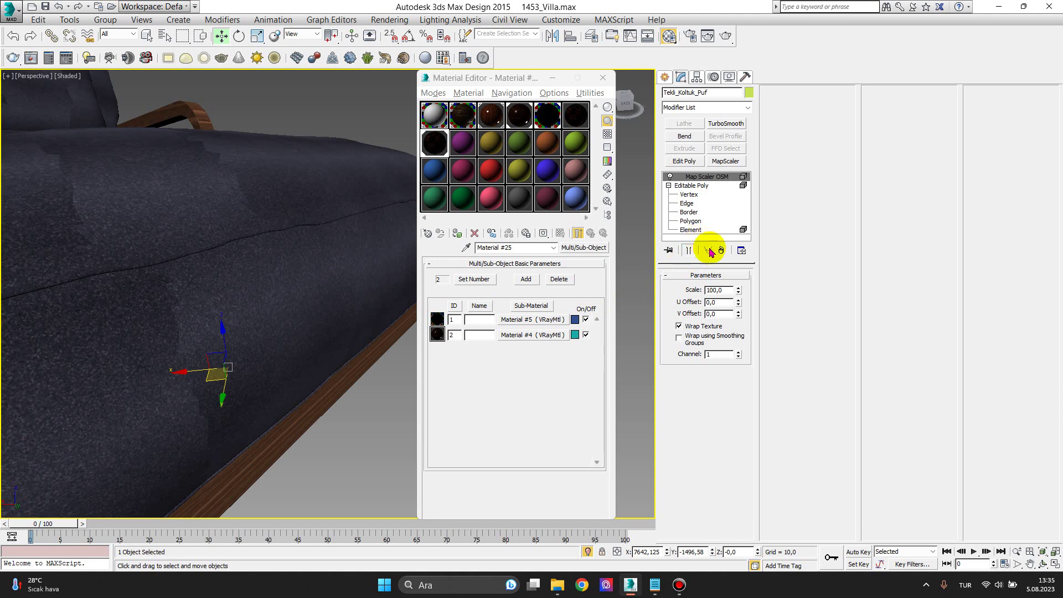
double_click(716, 290)
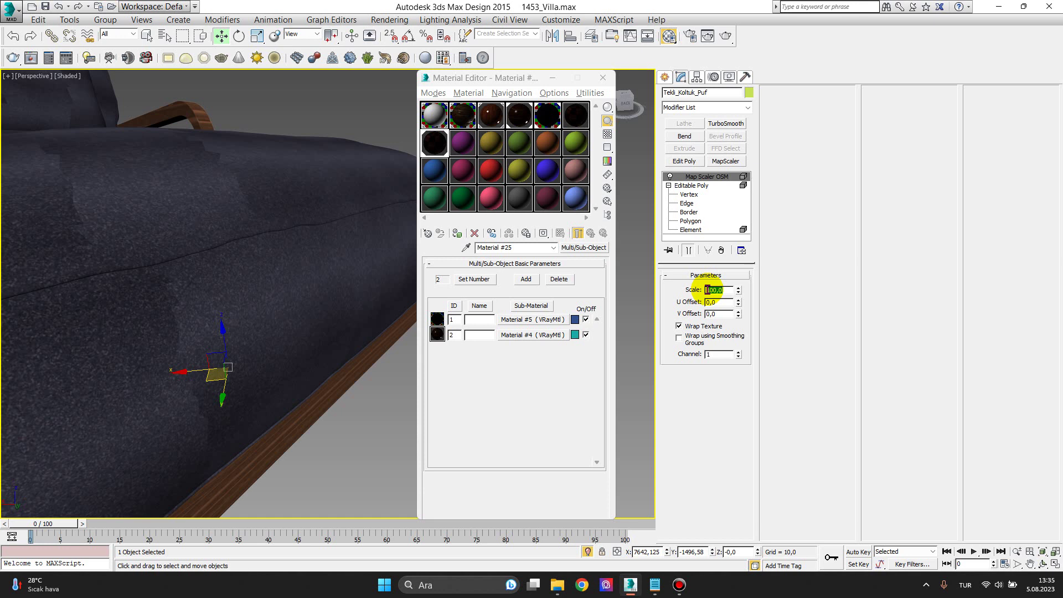
type("20")
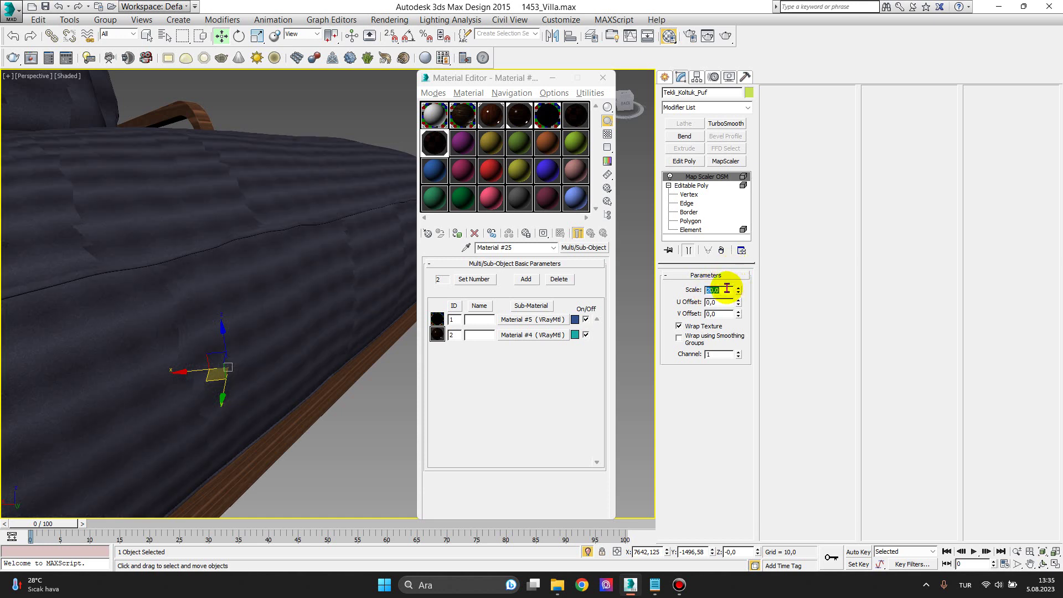
scroll(303, 221, "down", 3)
scroll(309, 251, "down", 2)
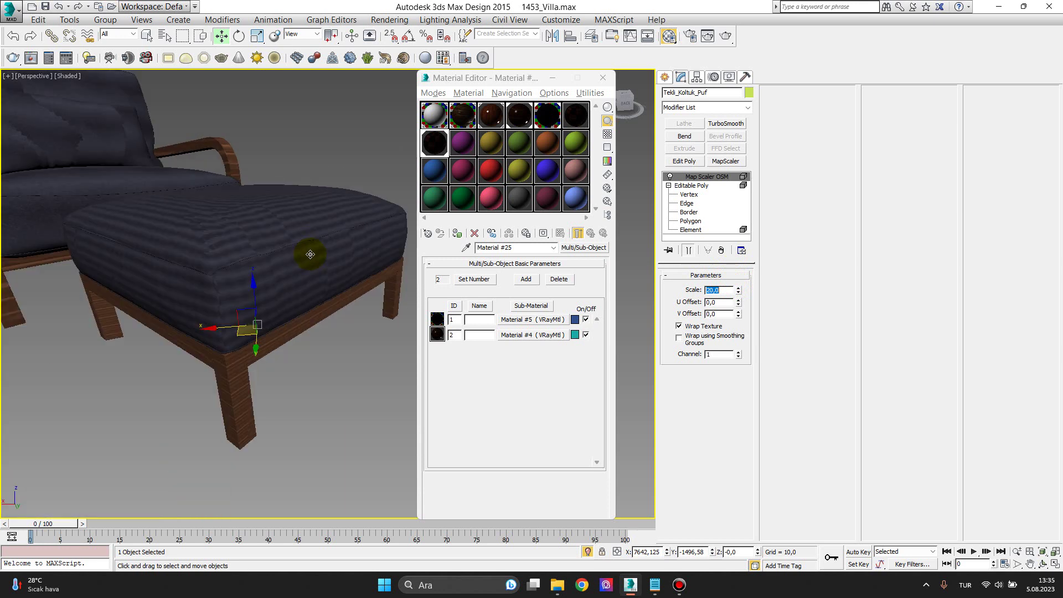
scroll(318, 279, "down", 2)
scroll(330, 310, "down", 1)
double_click(710, 290)
type("7")
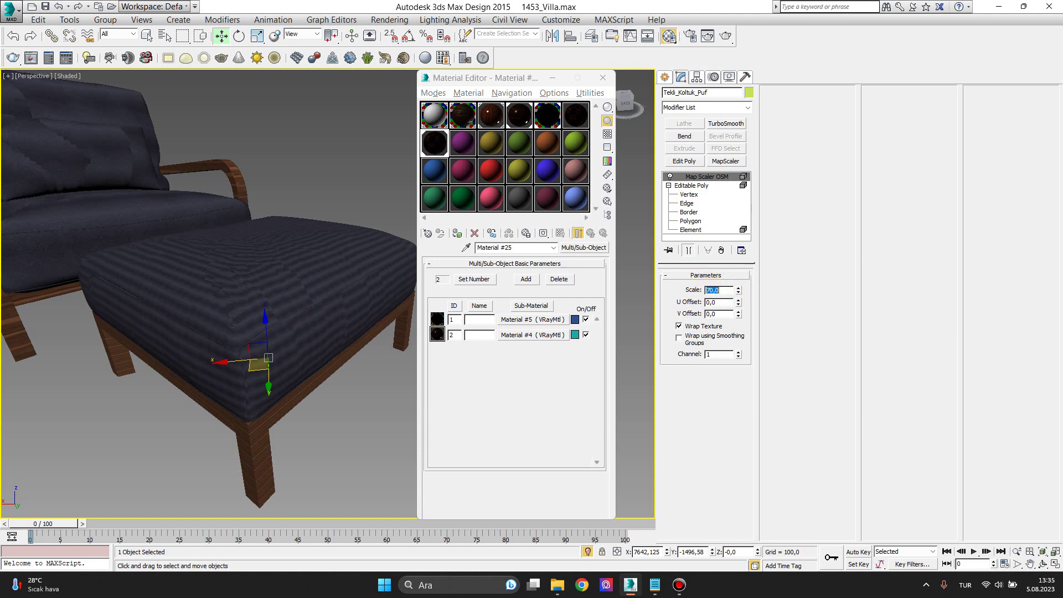
scroll(294, 324, "down", 3)
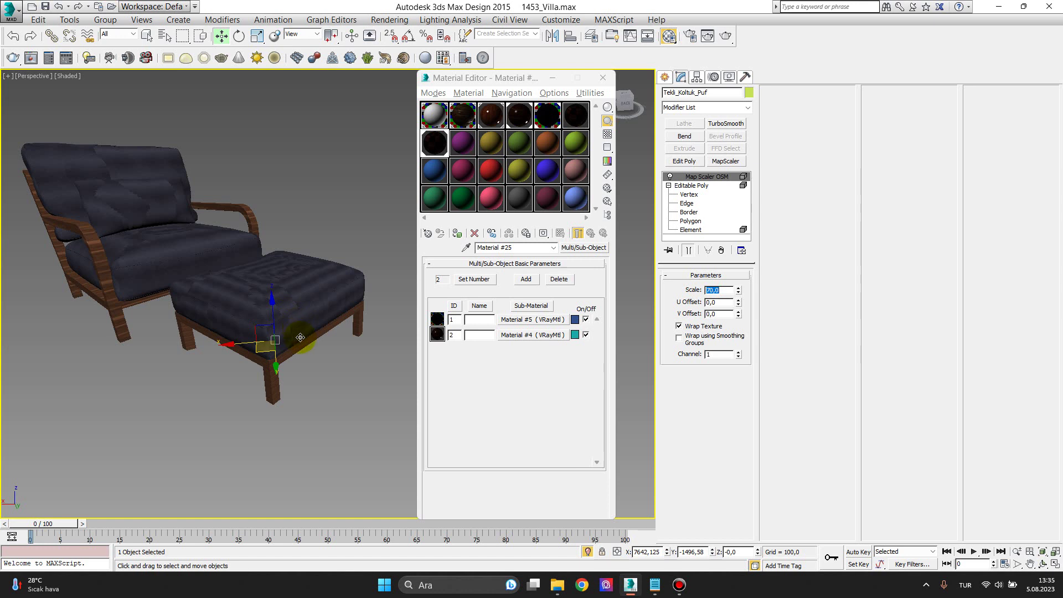
mouse_move(301, 288)
middle_mouse_down("alt")
mouse_move(320, 325)
mouse_move(337, 316)
mouse_move(332, 295)
middle_mouse_up("alt")
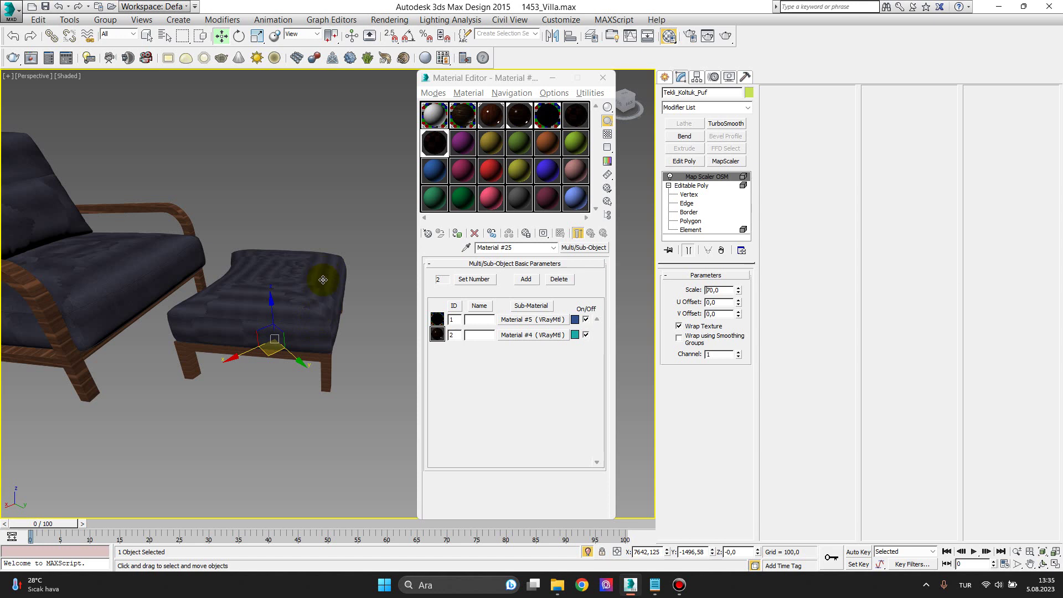
scroll(323, 279, "up", 3)
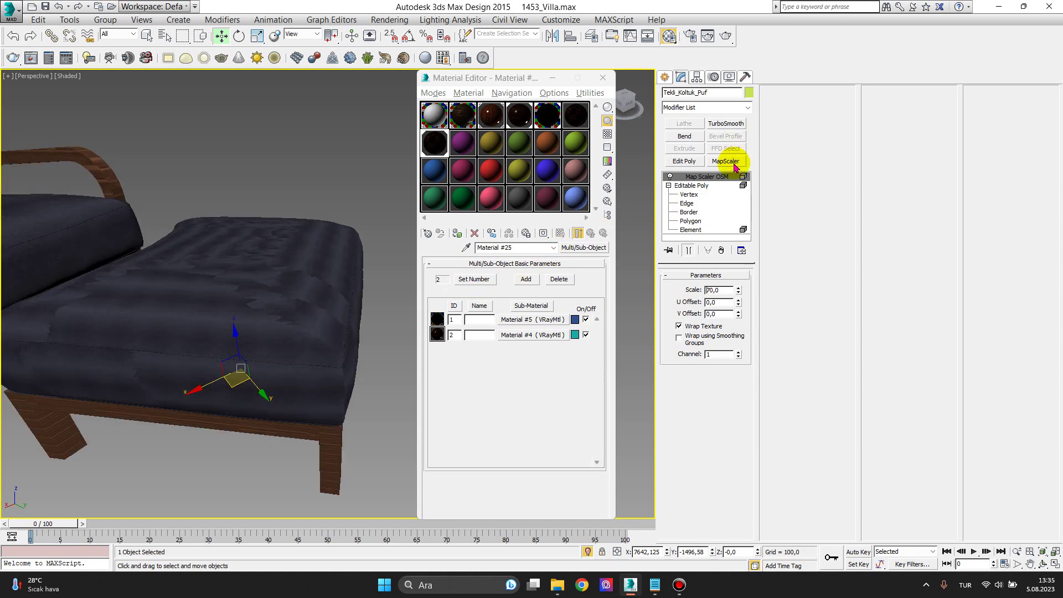
left_click_drag(723, 292, 684, 286)
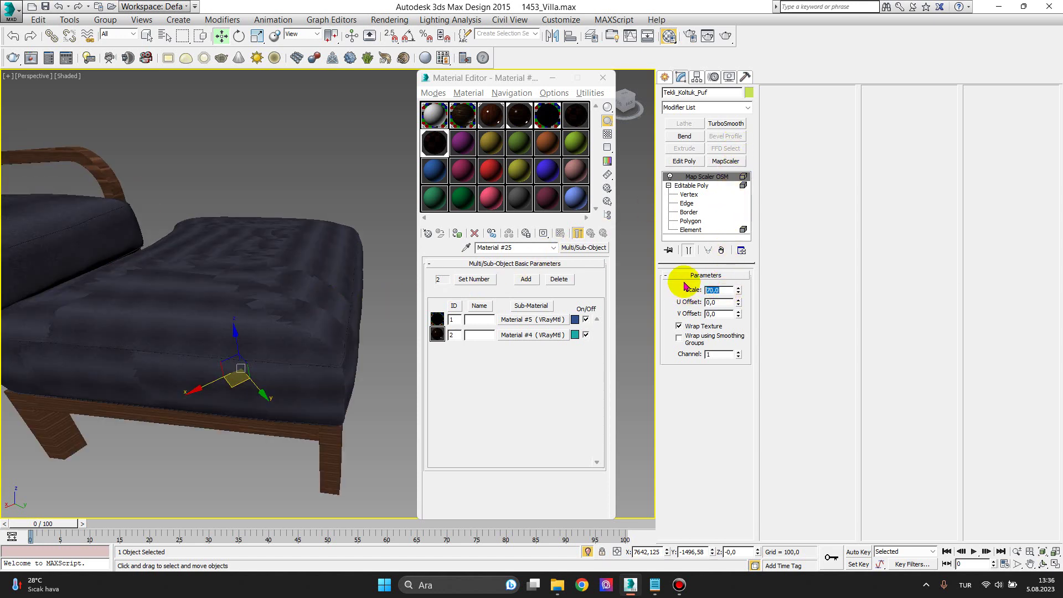
type("2")
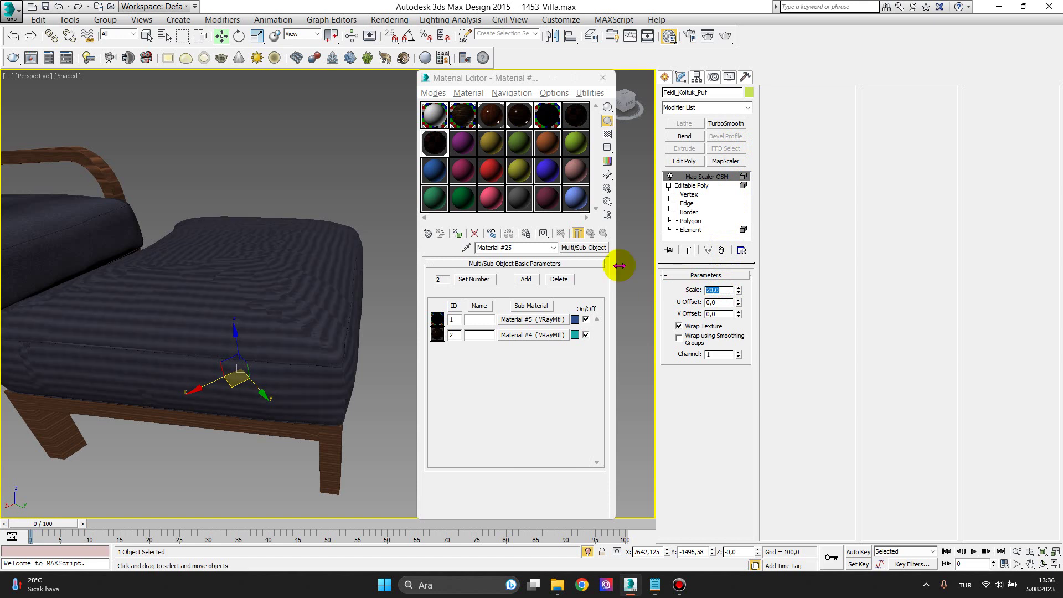
scroll(282, 279, "up", 3)
scroll(283, 281, "down", 3)
scroll(283, 280, "down", 3)
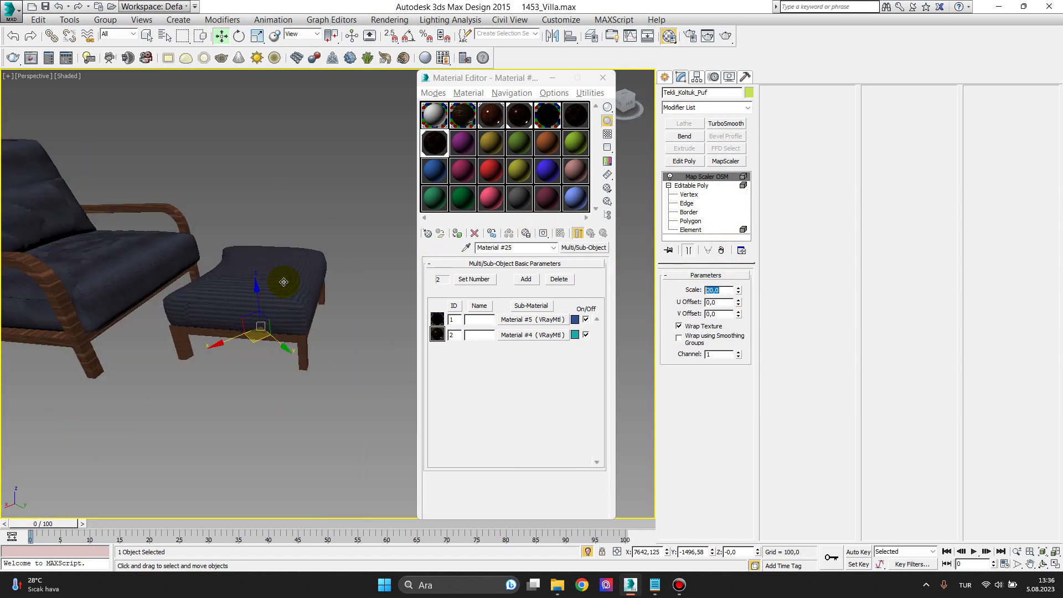
middle_click_drag(301, 285, 359, 327)
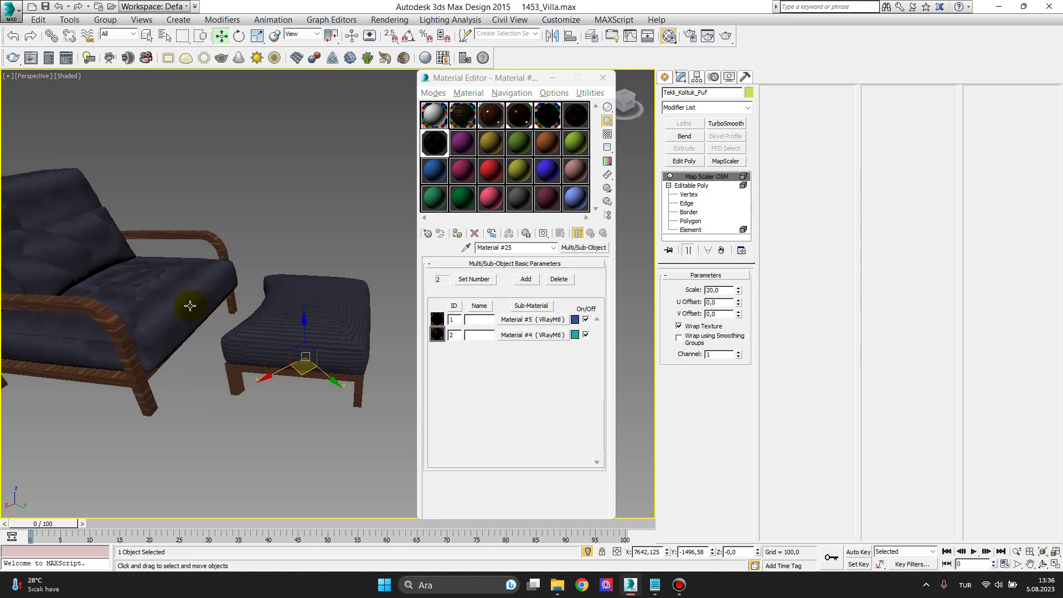
scroll(188, 304, "up", 3)
scroll(187, 304, "down", 2)
middle_click_drag(356, 312, 331, 318)
left_click_drag(729, 289, 682, 292)
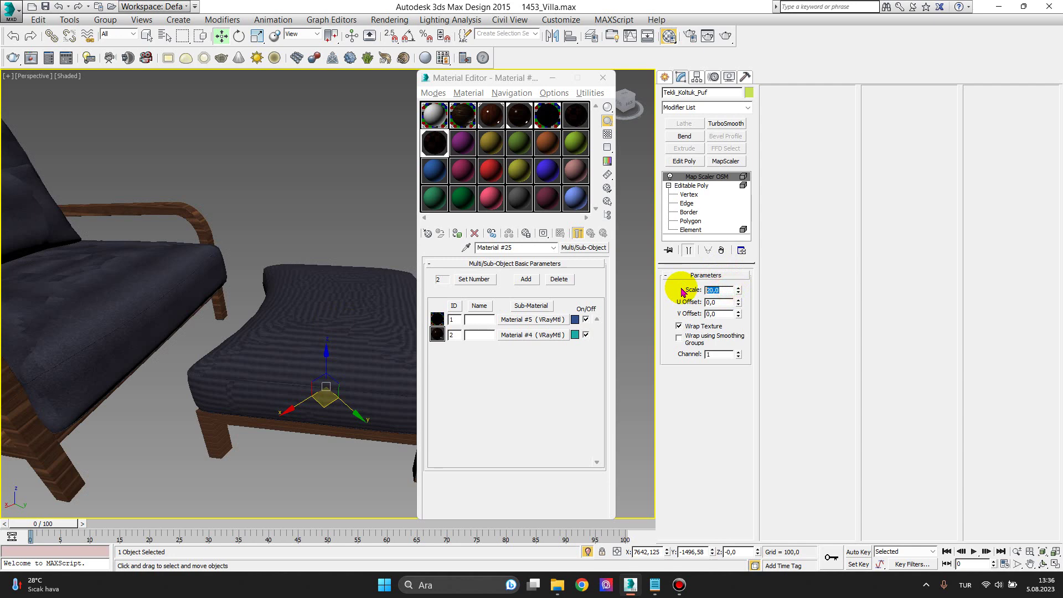
type("7")
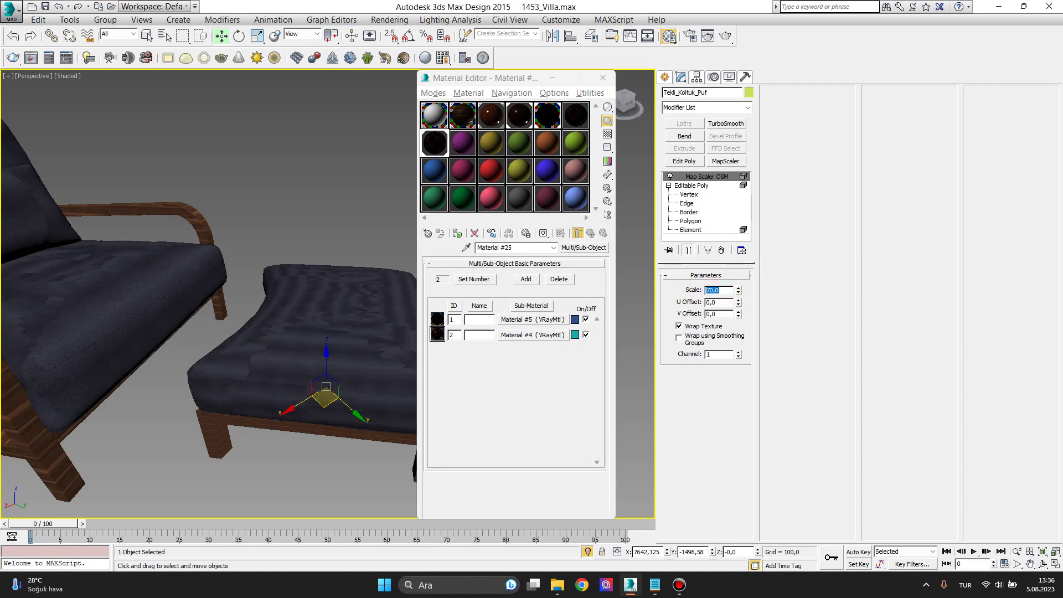
scroll(310, 297, "down", 5)
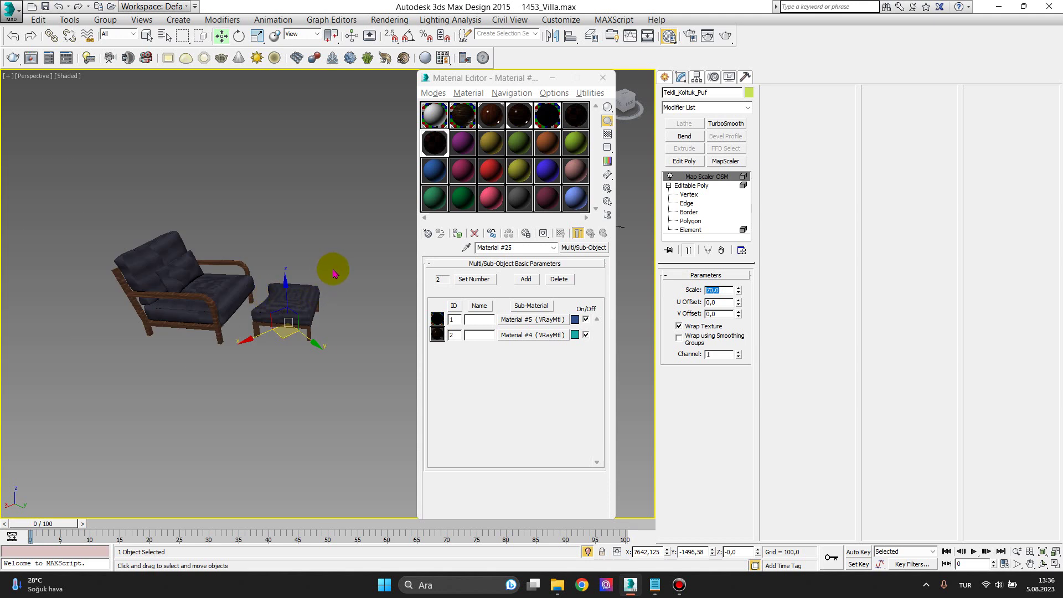
left_click(338, 299)
left_click(289, 318)
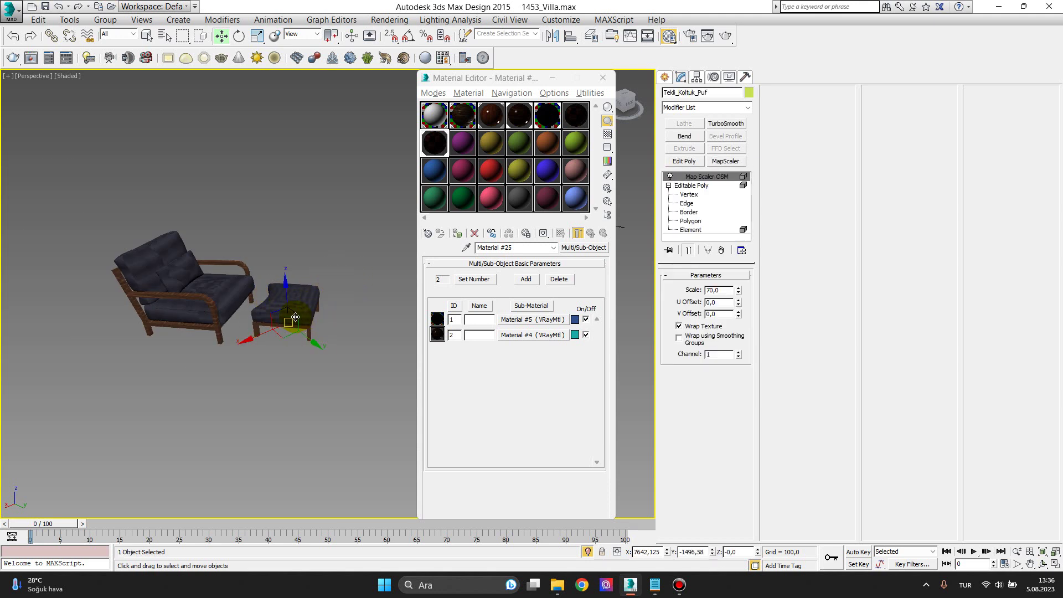
right_click(288, 313)
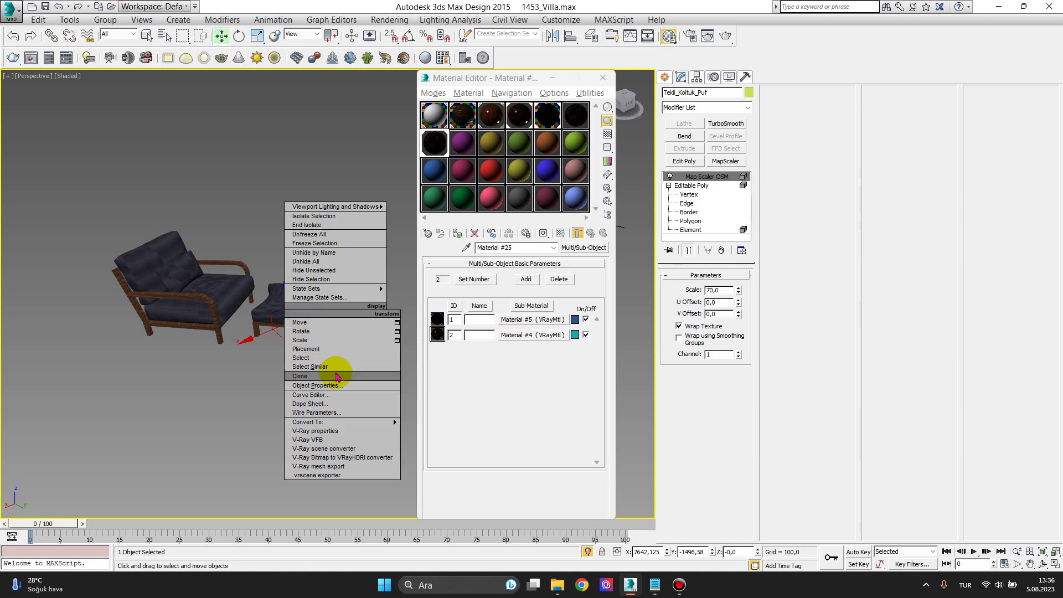
mouse_move(308, 422)
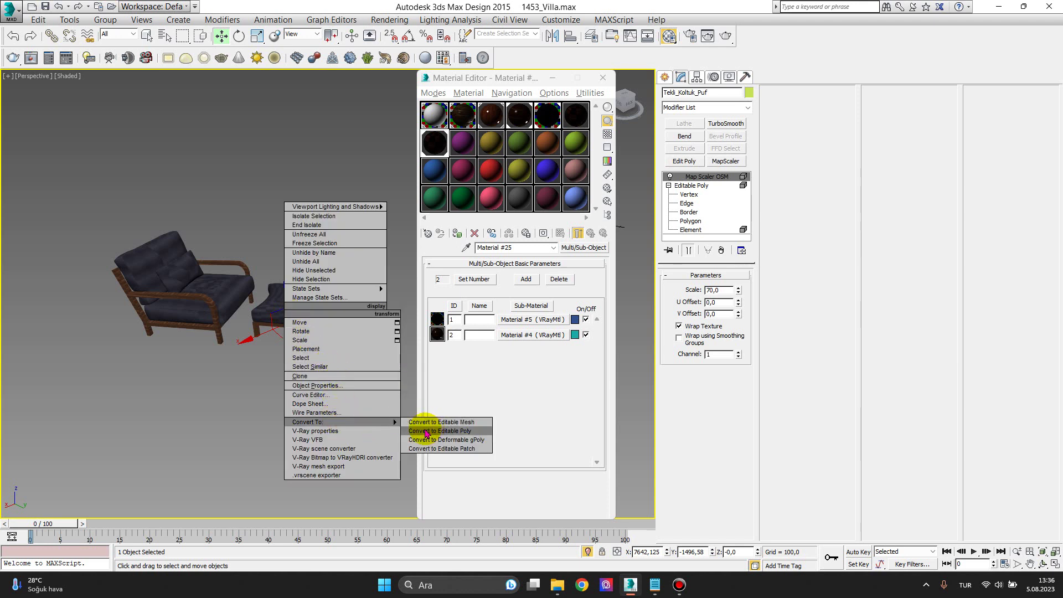
Collapse the footstool and its Map Scaler into an Editable Poly, then exit isolation
left_click(426, 433)
scroll(359, 337, "up", 2)
scroll(309, 332, "up", 2)
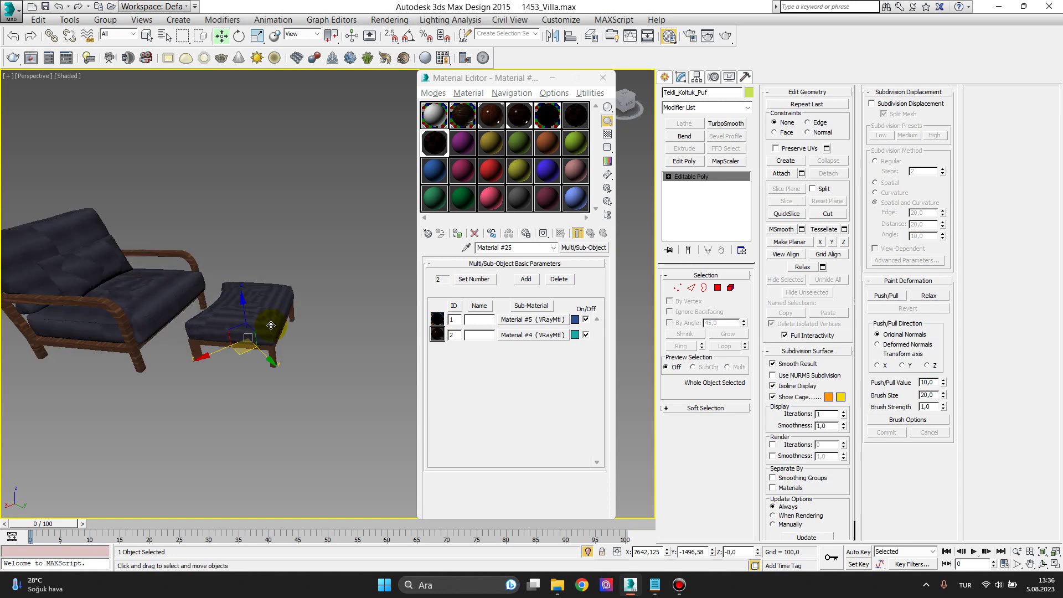
scroll(270, 325, "up", 3)
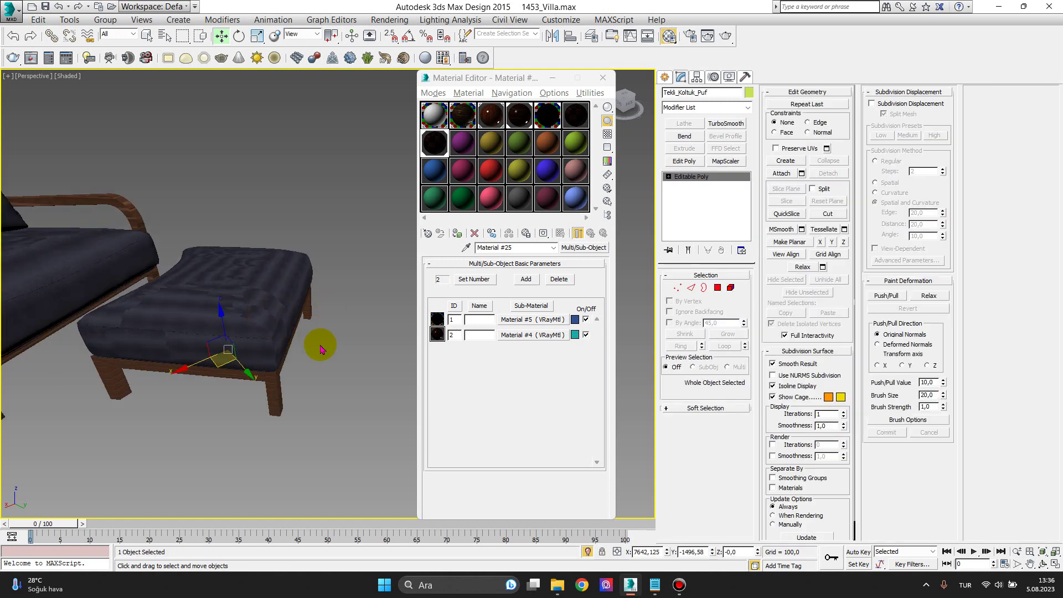
scroll(319, 349, "down", 4)
scroll(321, 351, "down", 2)
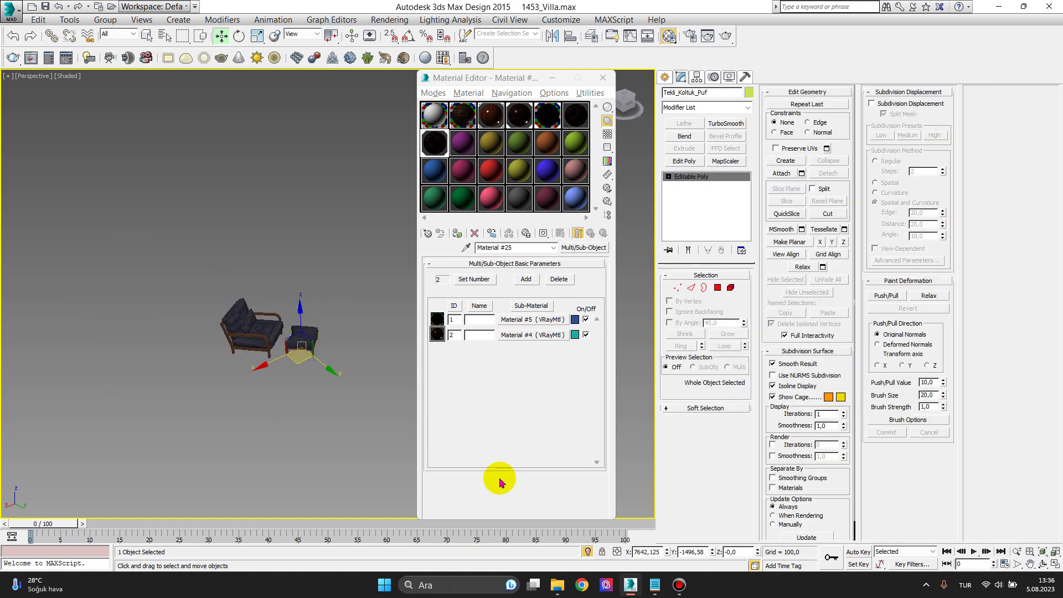
left_click(587, 551)
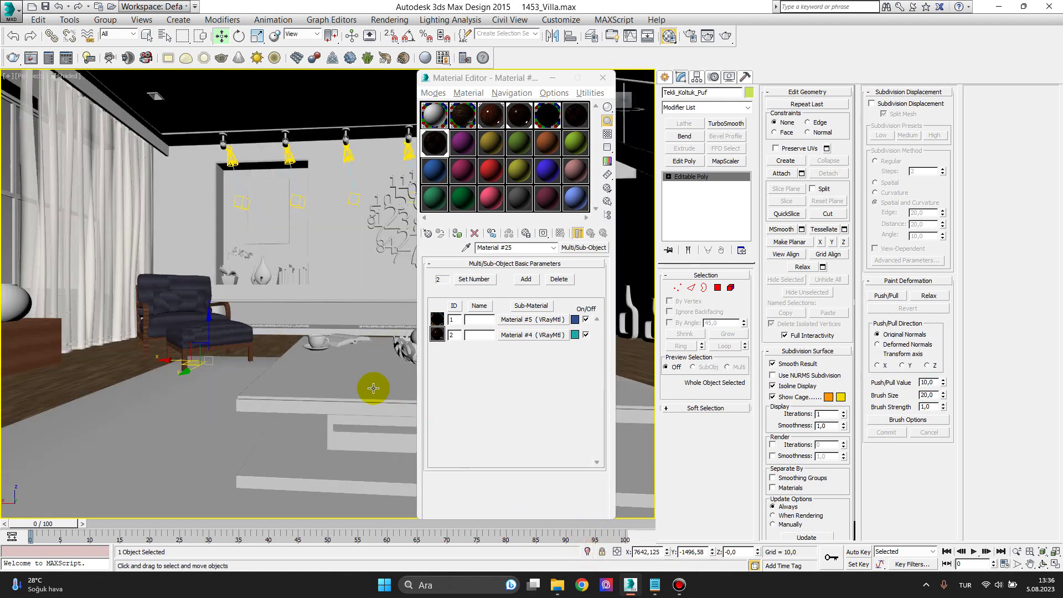
Show the villa through the VRayCam001 camera and close the Material Editor
key("c")
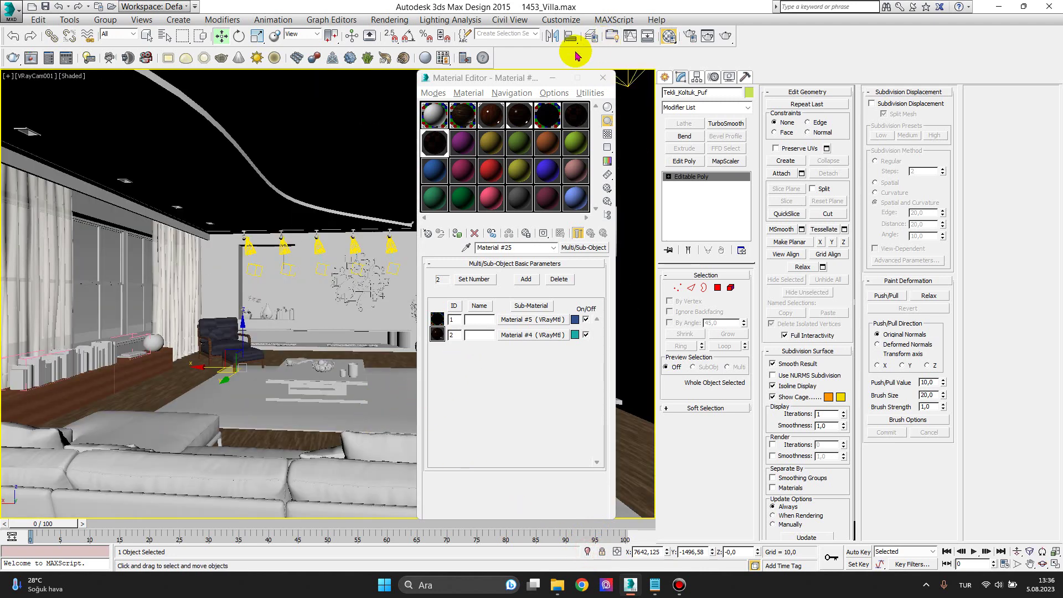
left_click(603, 78)
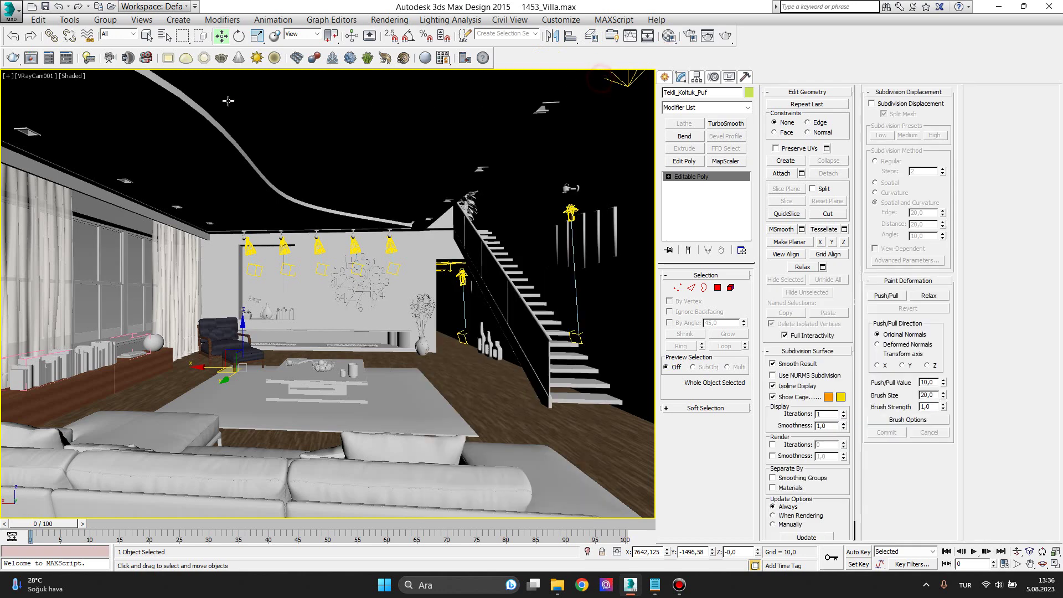
left_click(66, 57)
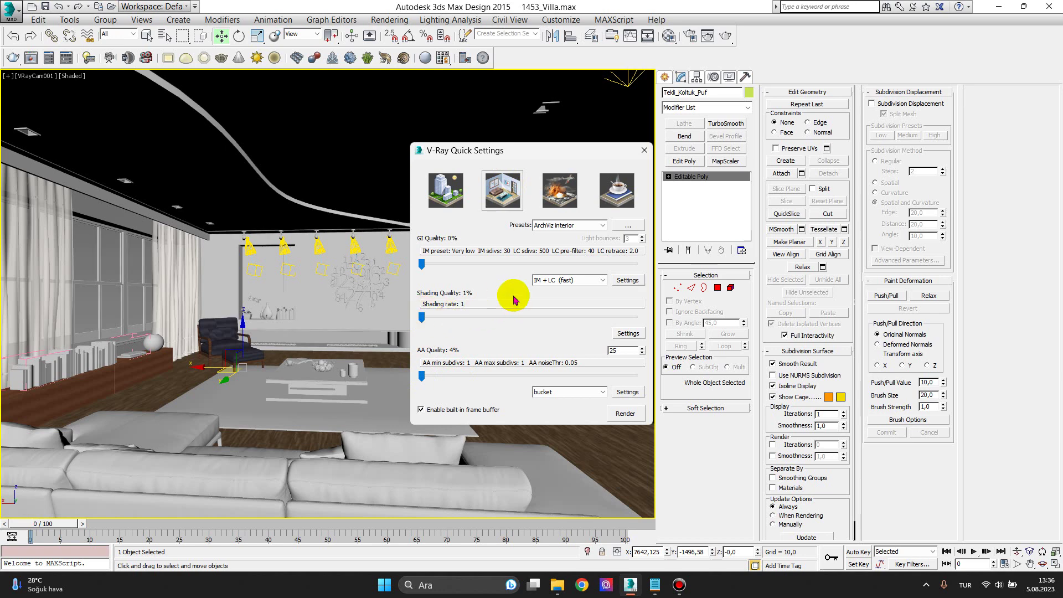
left_click_drag(523, 151, 413, 156)
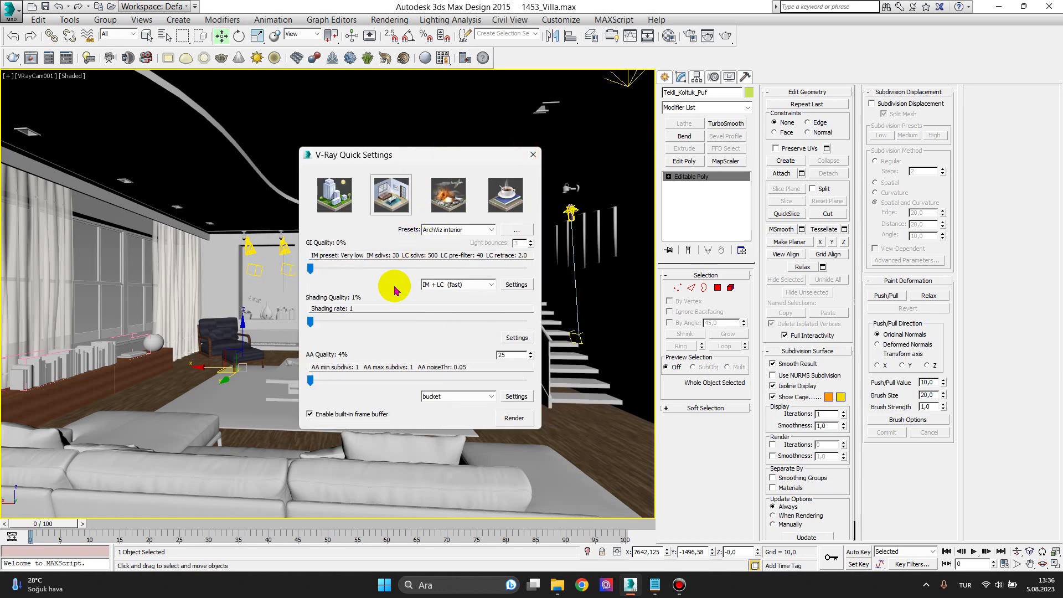
Raise V-Ray quick settings to GI 25%, shading about 17% and antialiasing 28%
left_click_drag(310, 322, 344, 322)
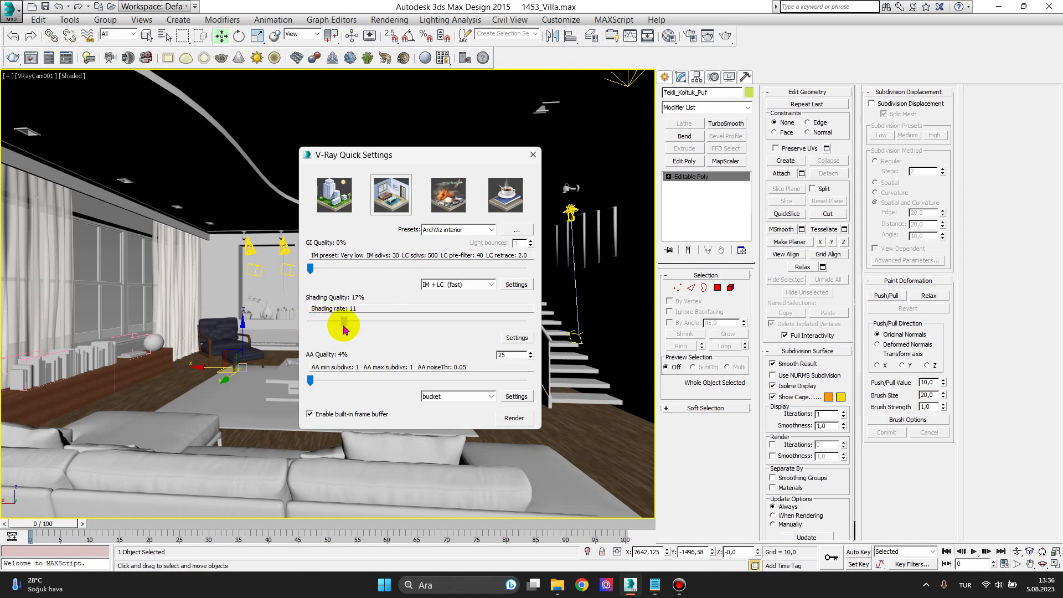
left_click_drag(309, 382, 363, 381)
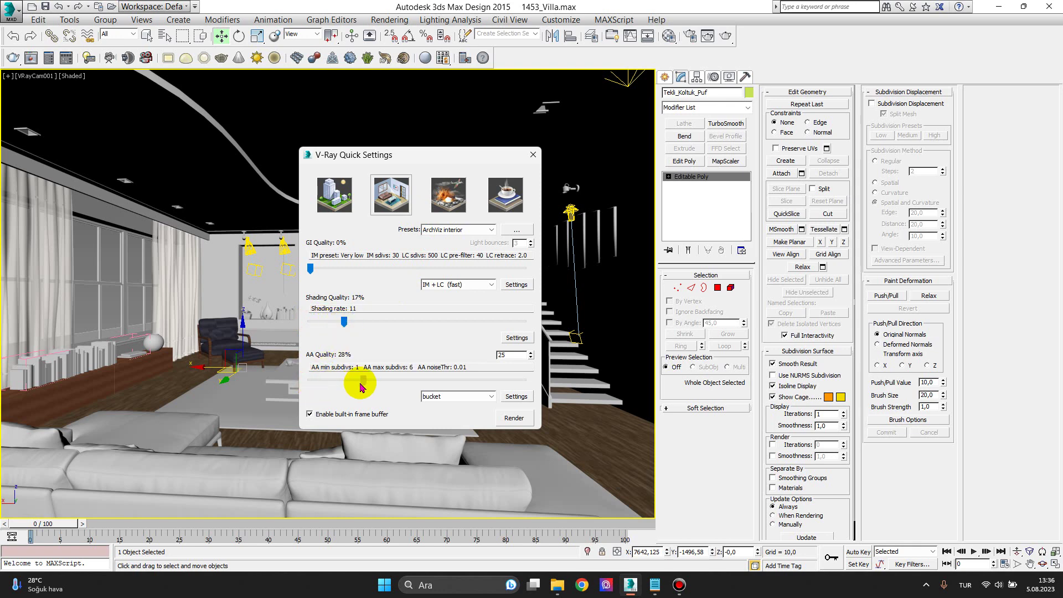
left_click_drag(344, 322, 364, 322)
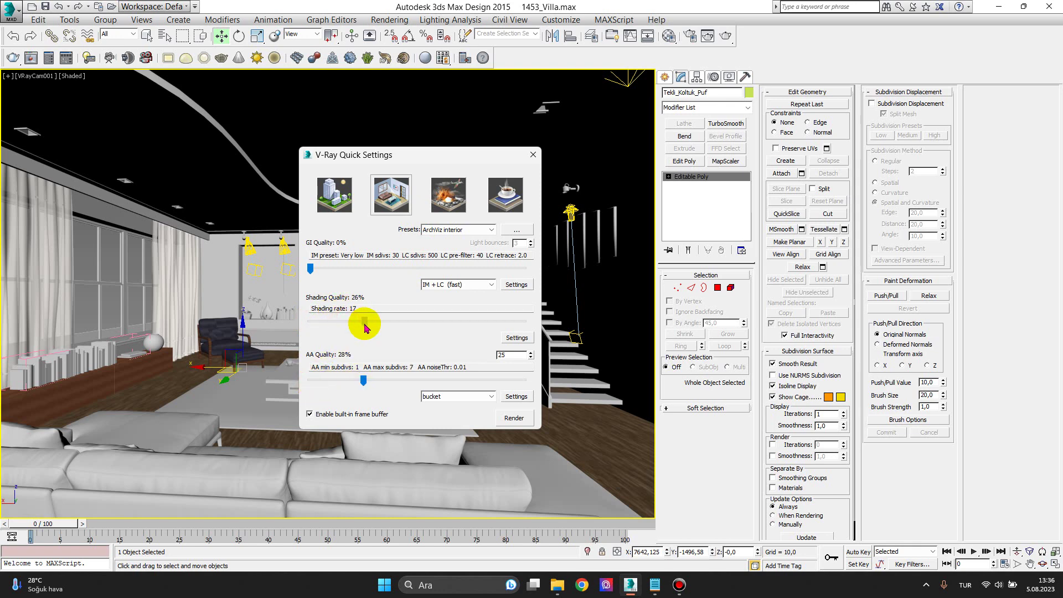
left_click_drag(311, 269, 363, 271)
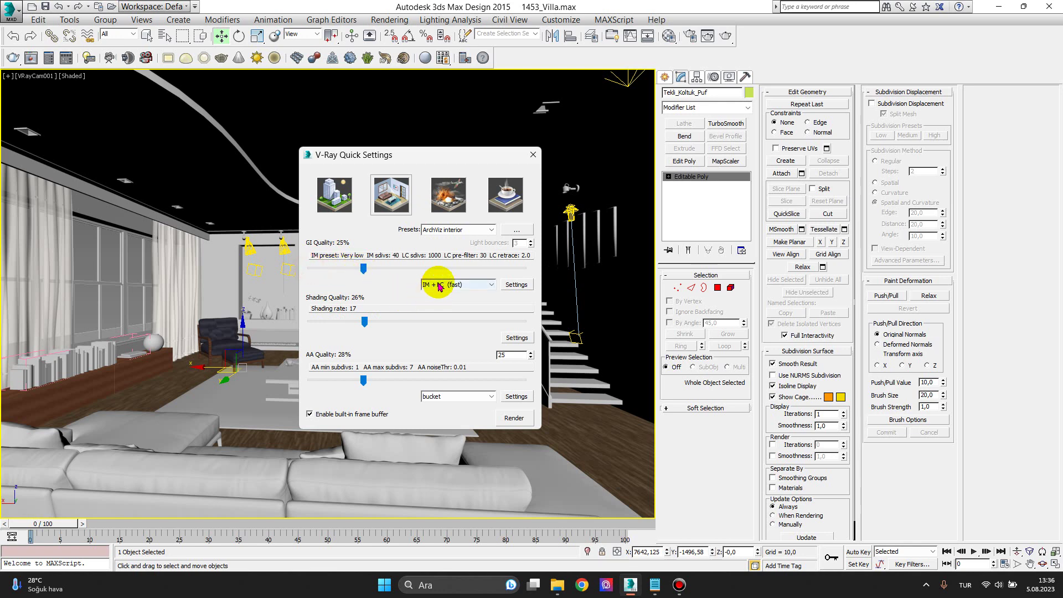
left_click(516, 396)
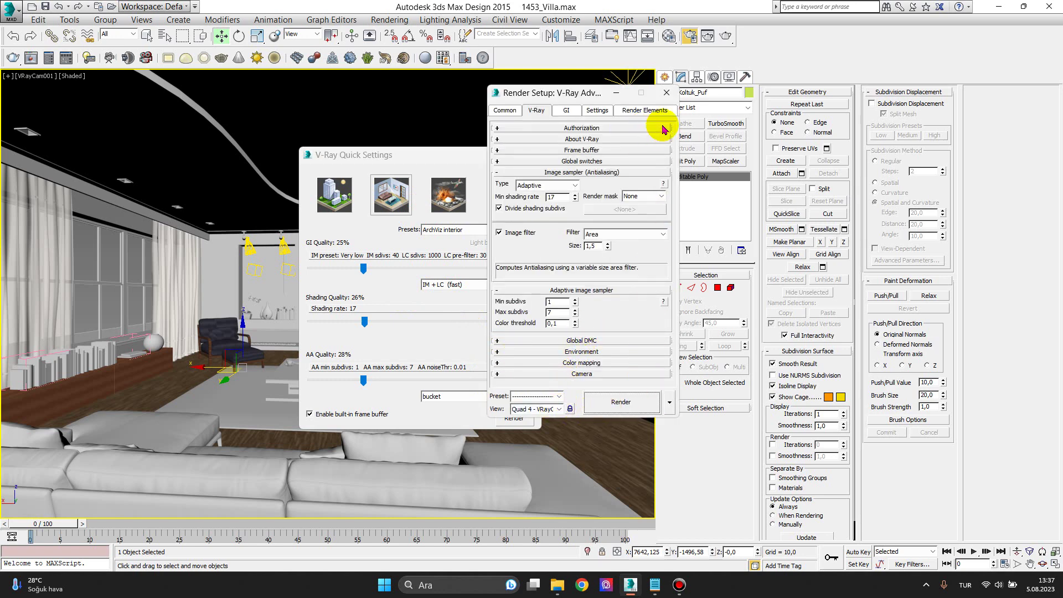
left_click(665, 94)
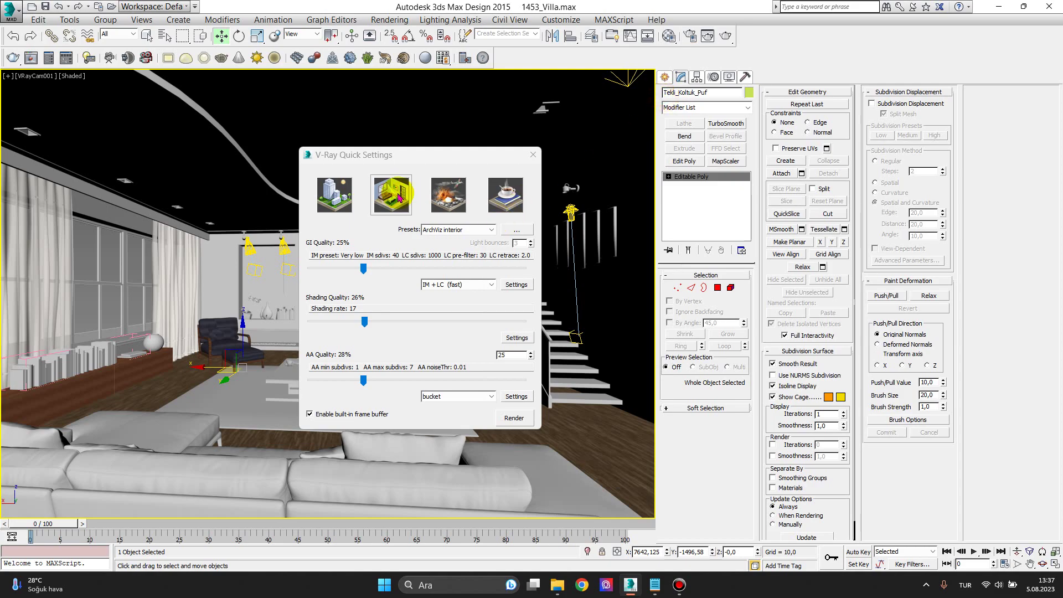
Render the villa camera view with the furniture, then bring up the Sablon notes
left_click(526, 424)
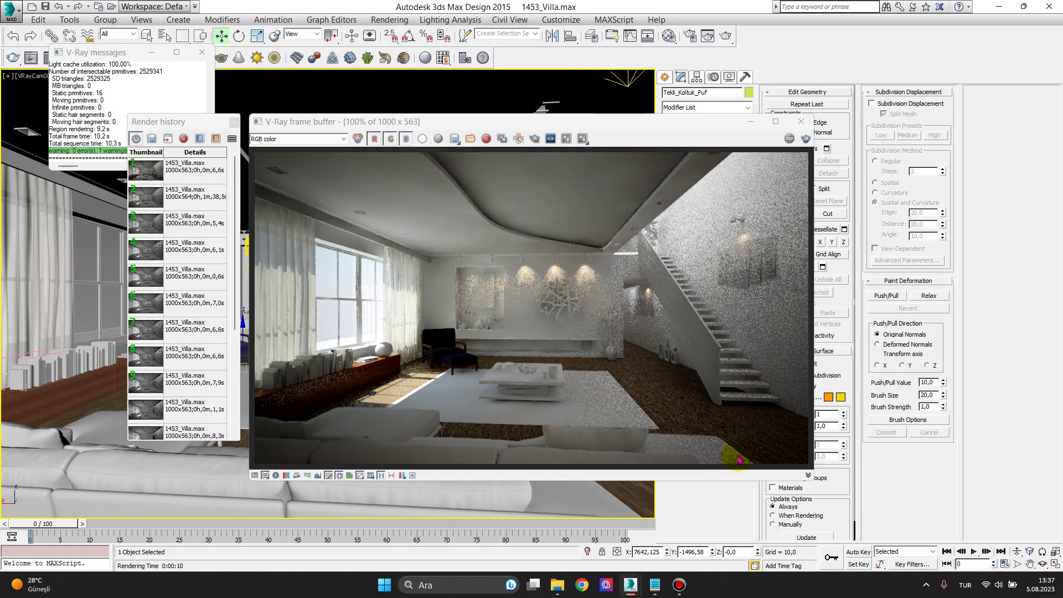
left_click(655, 586)
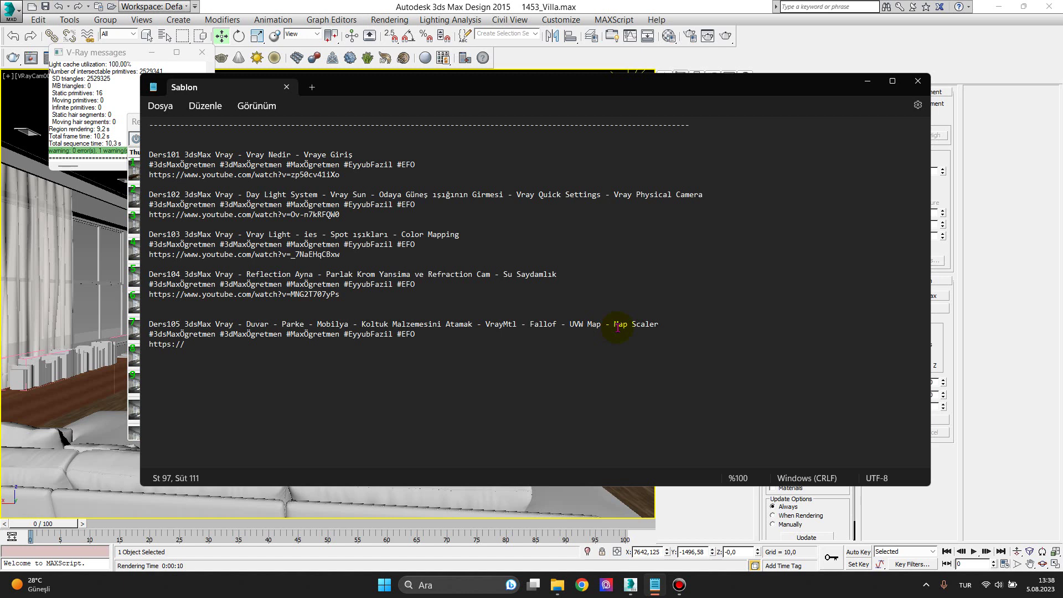
scroll(609, 327, "up", 1)
scroll(631, 331, "down", 1)
left_click(679, 584)
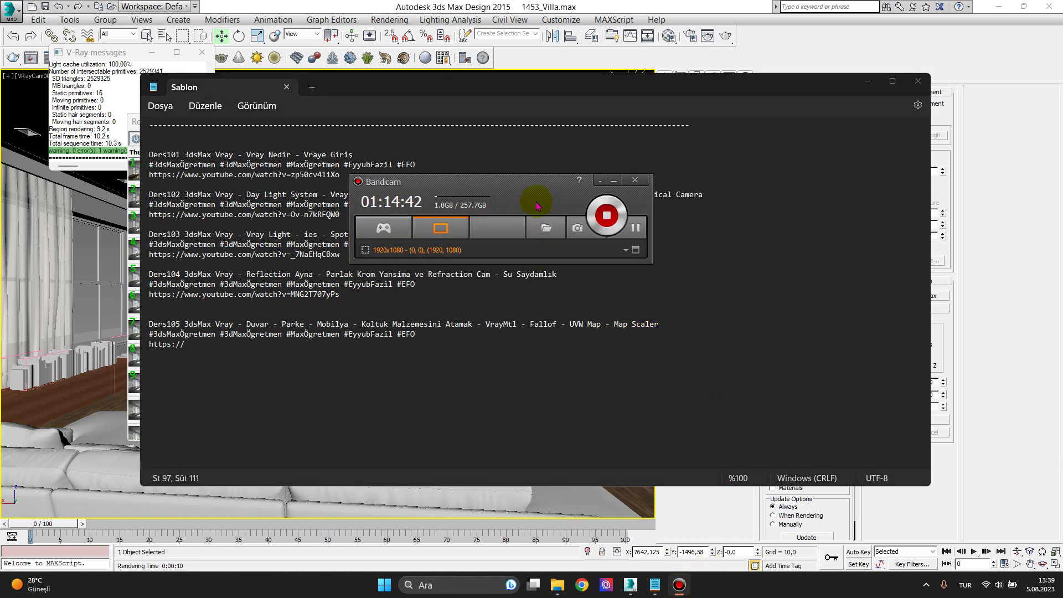